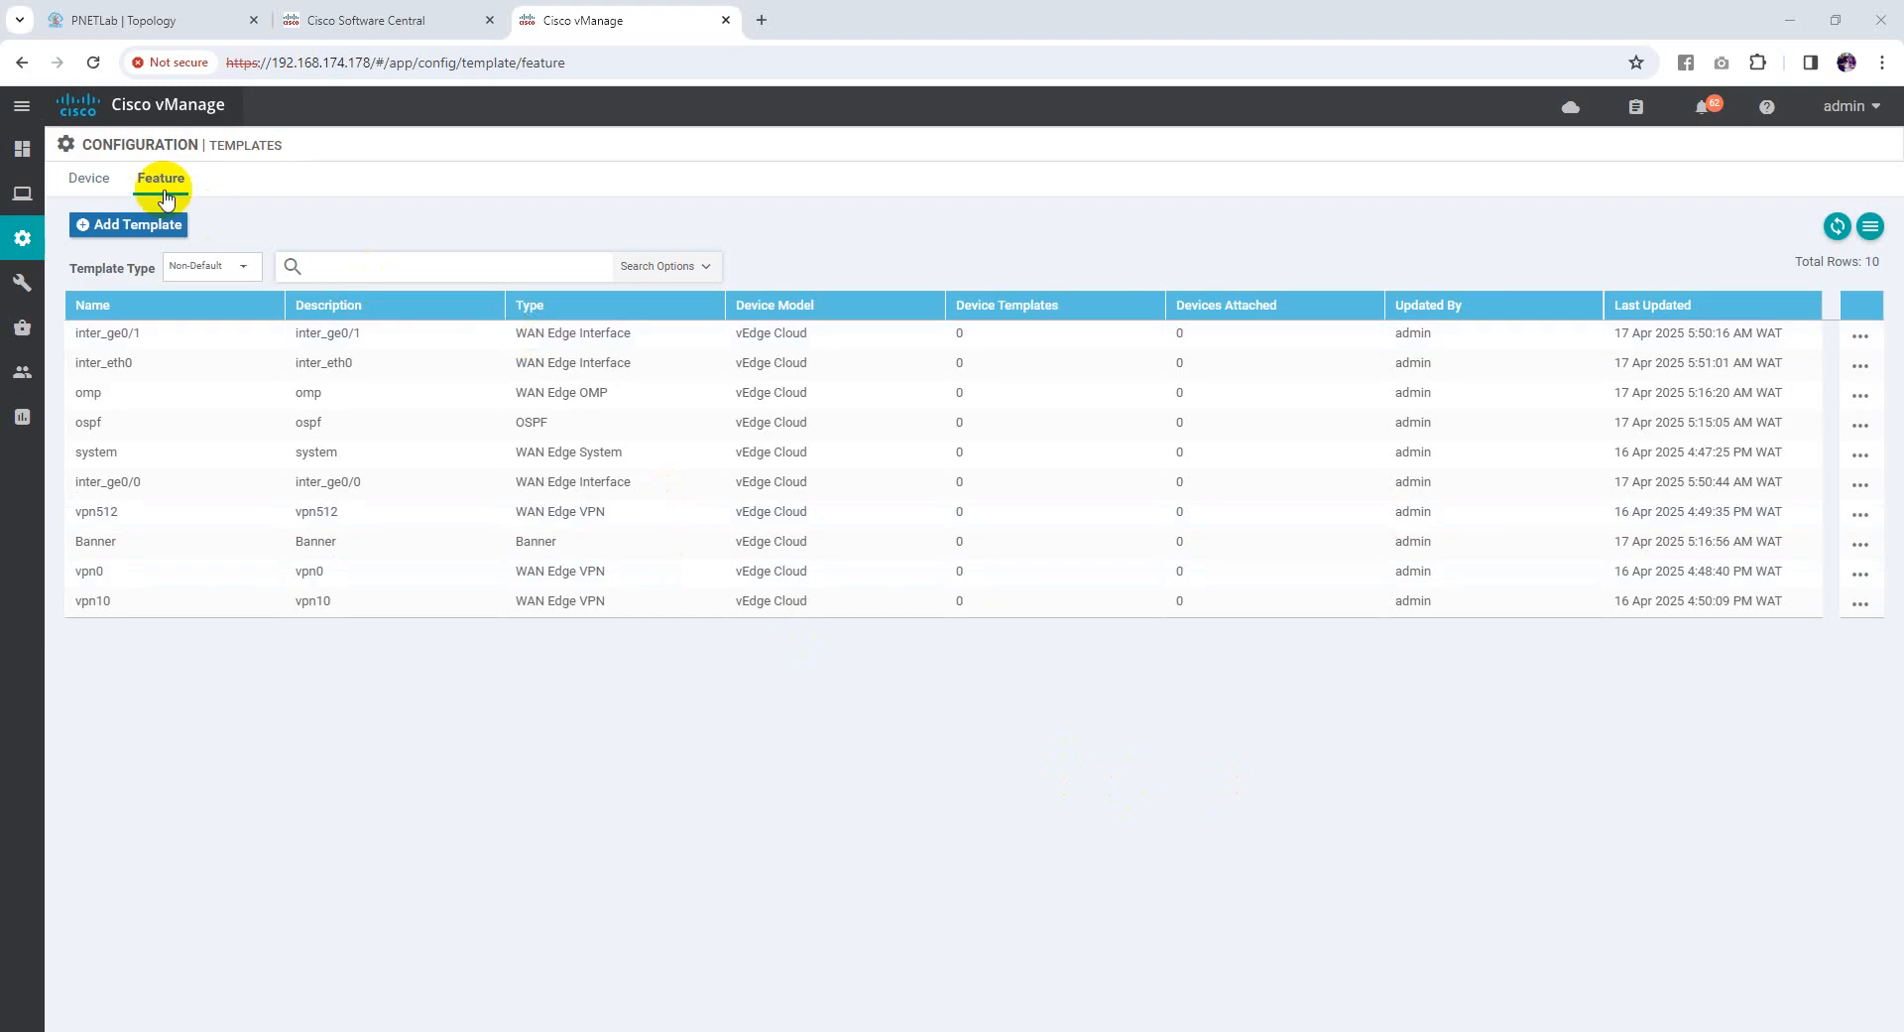
Show the Device templates list and expand the Create Template options
click(83, 182)
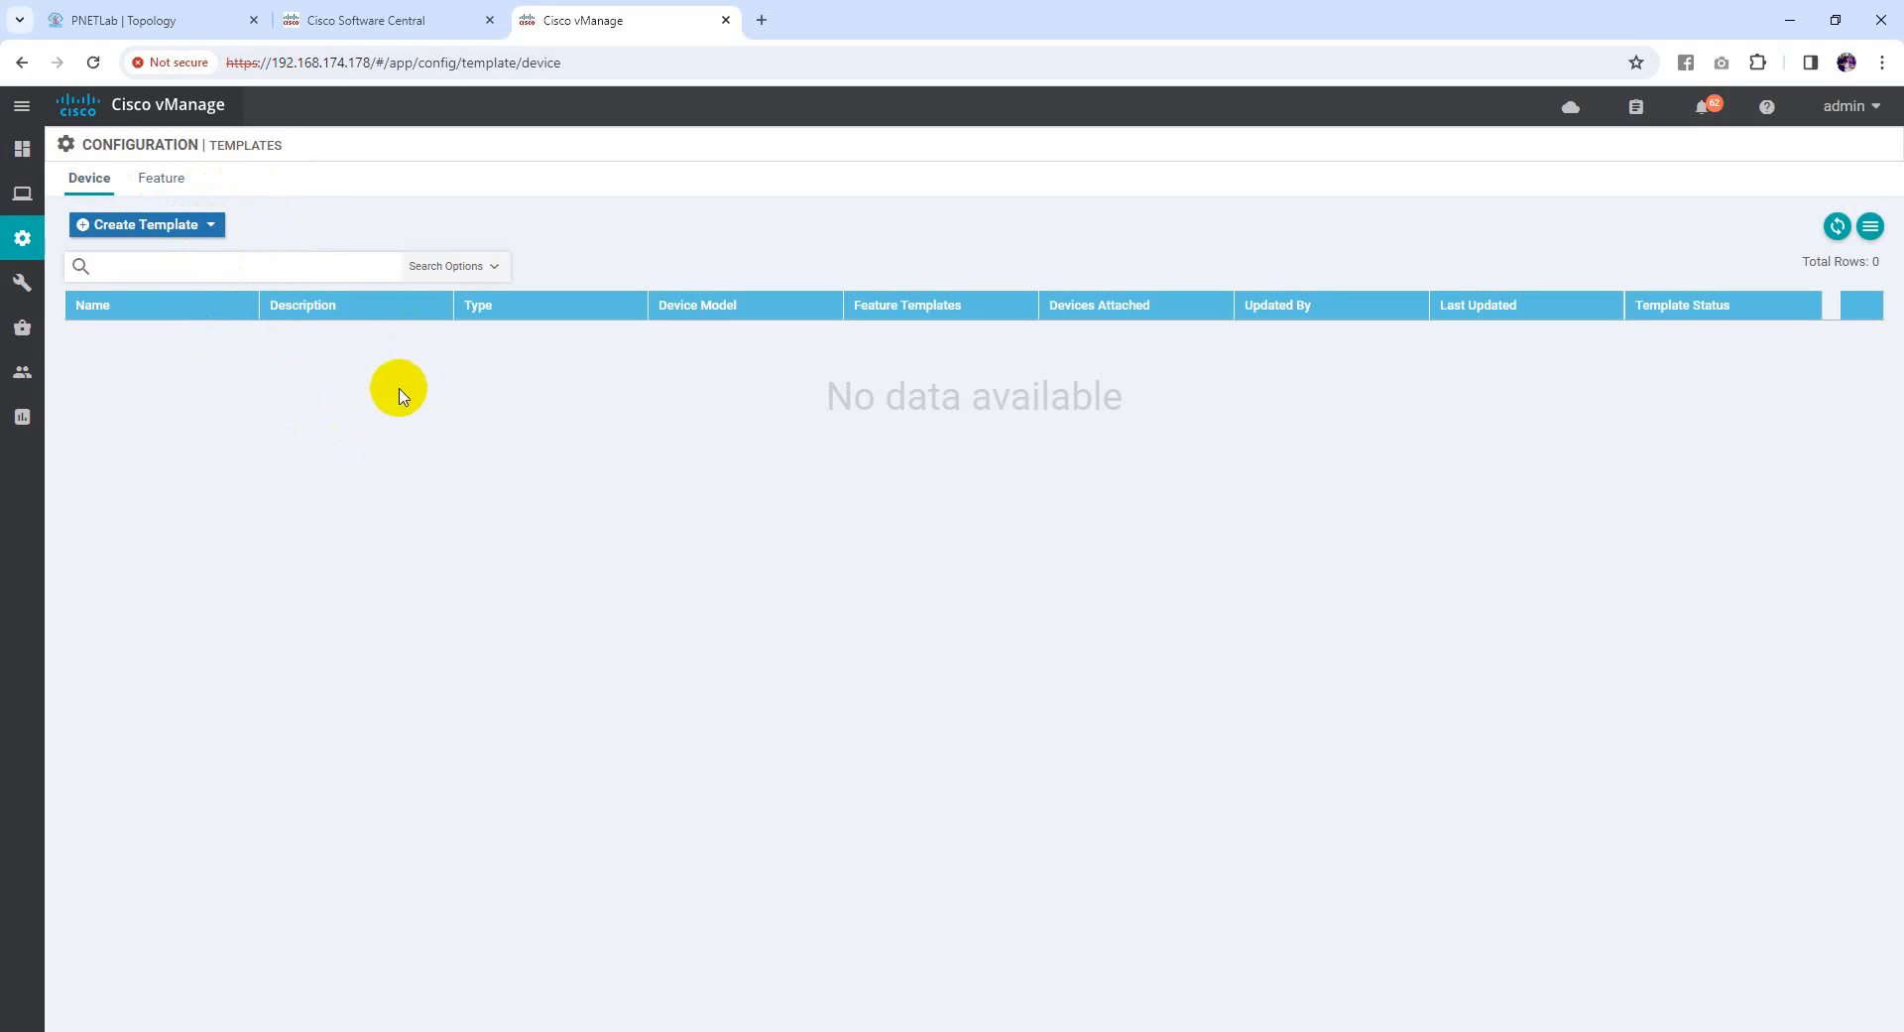
click(208, 234)
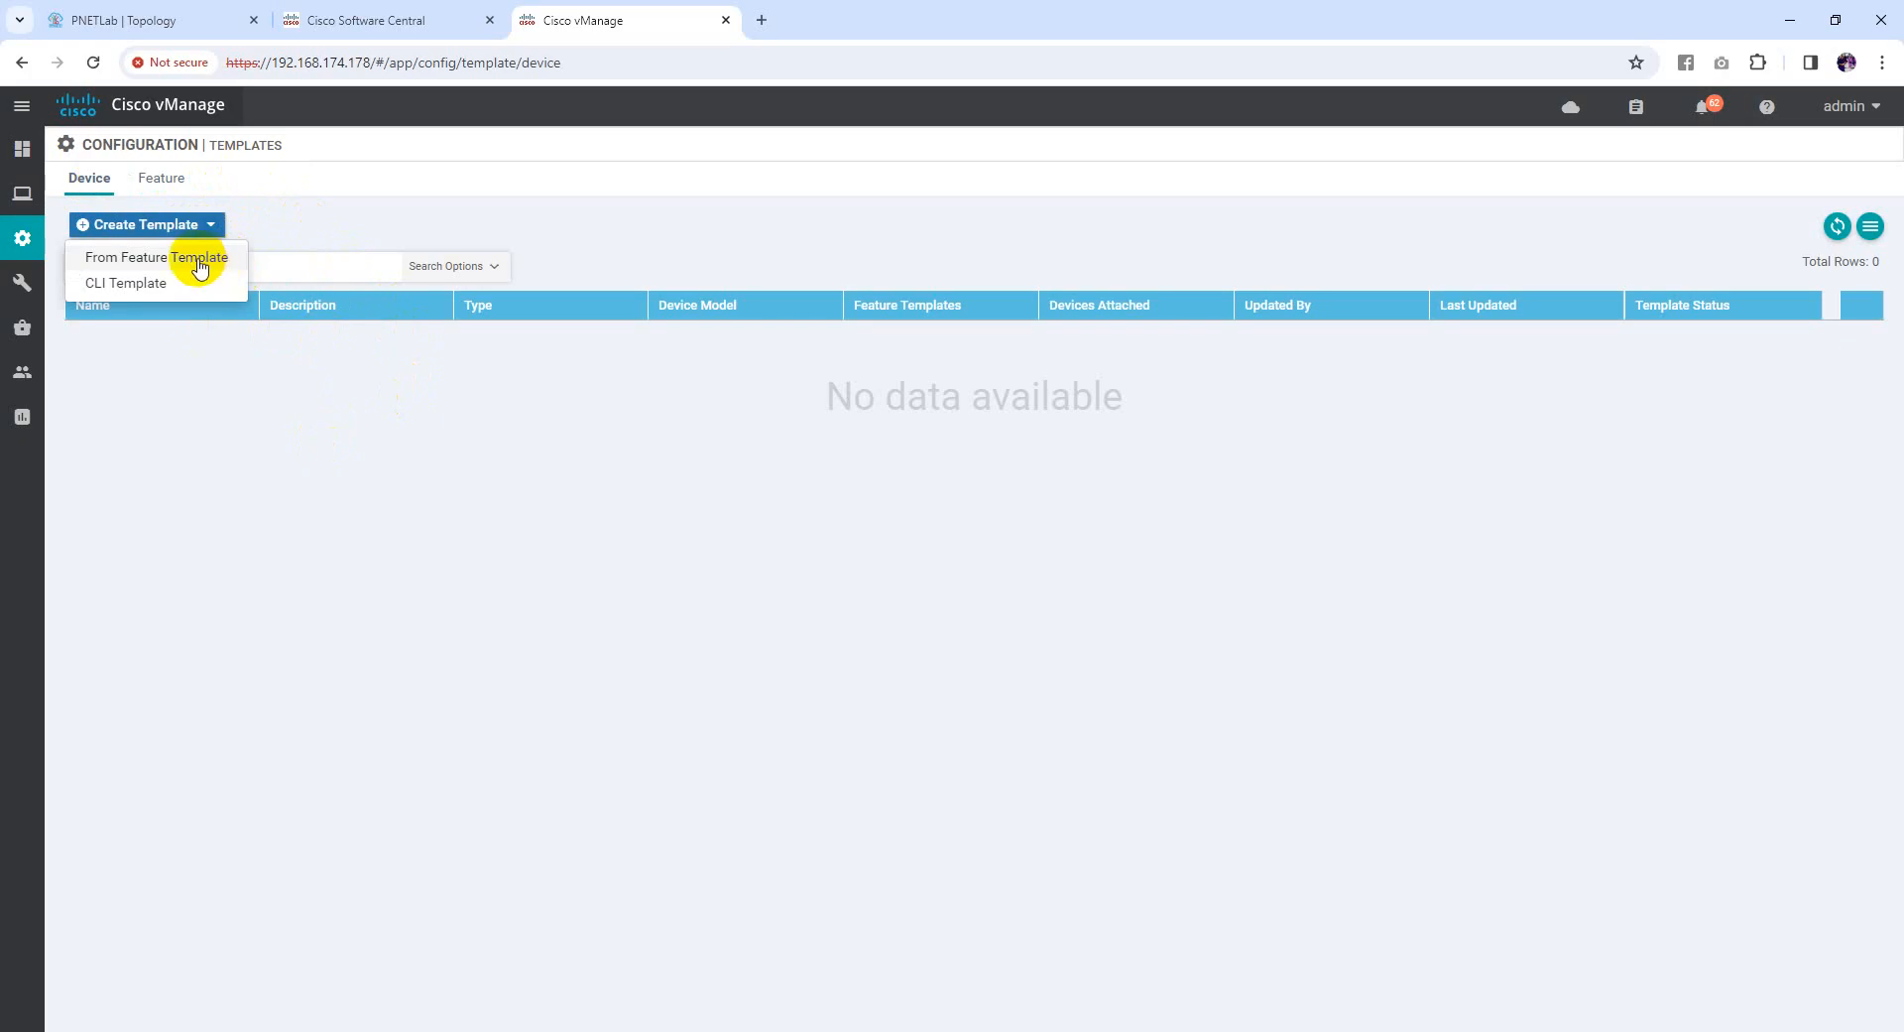
Begin a From Feature Template device template for vEdge Cloud named Template_config
click(200, 261)
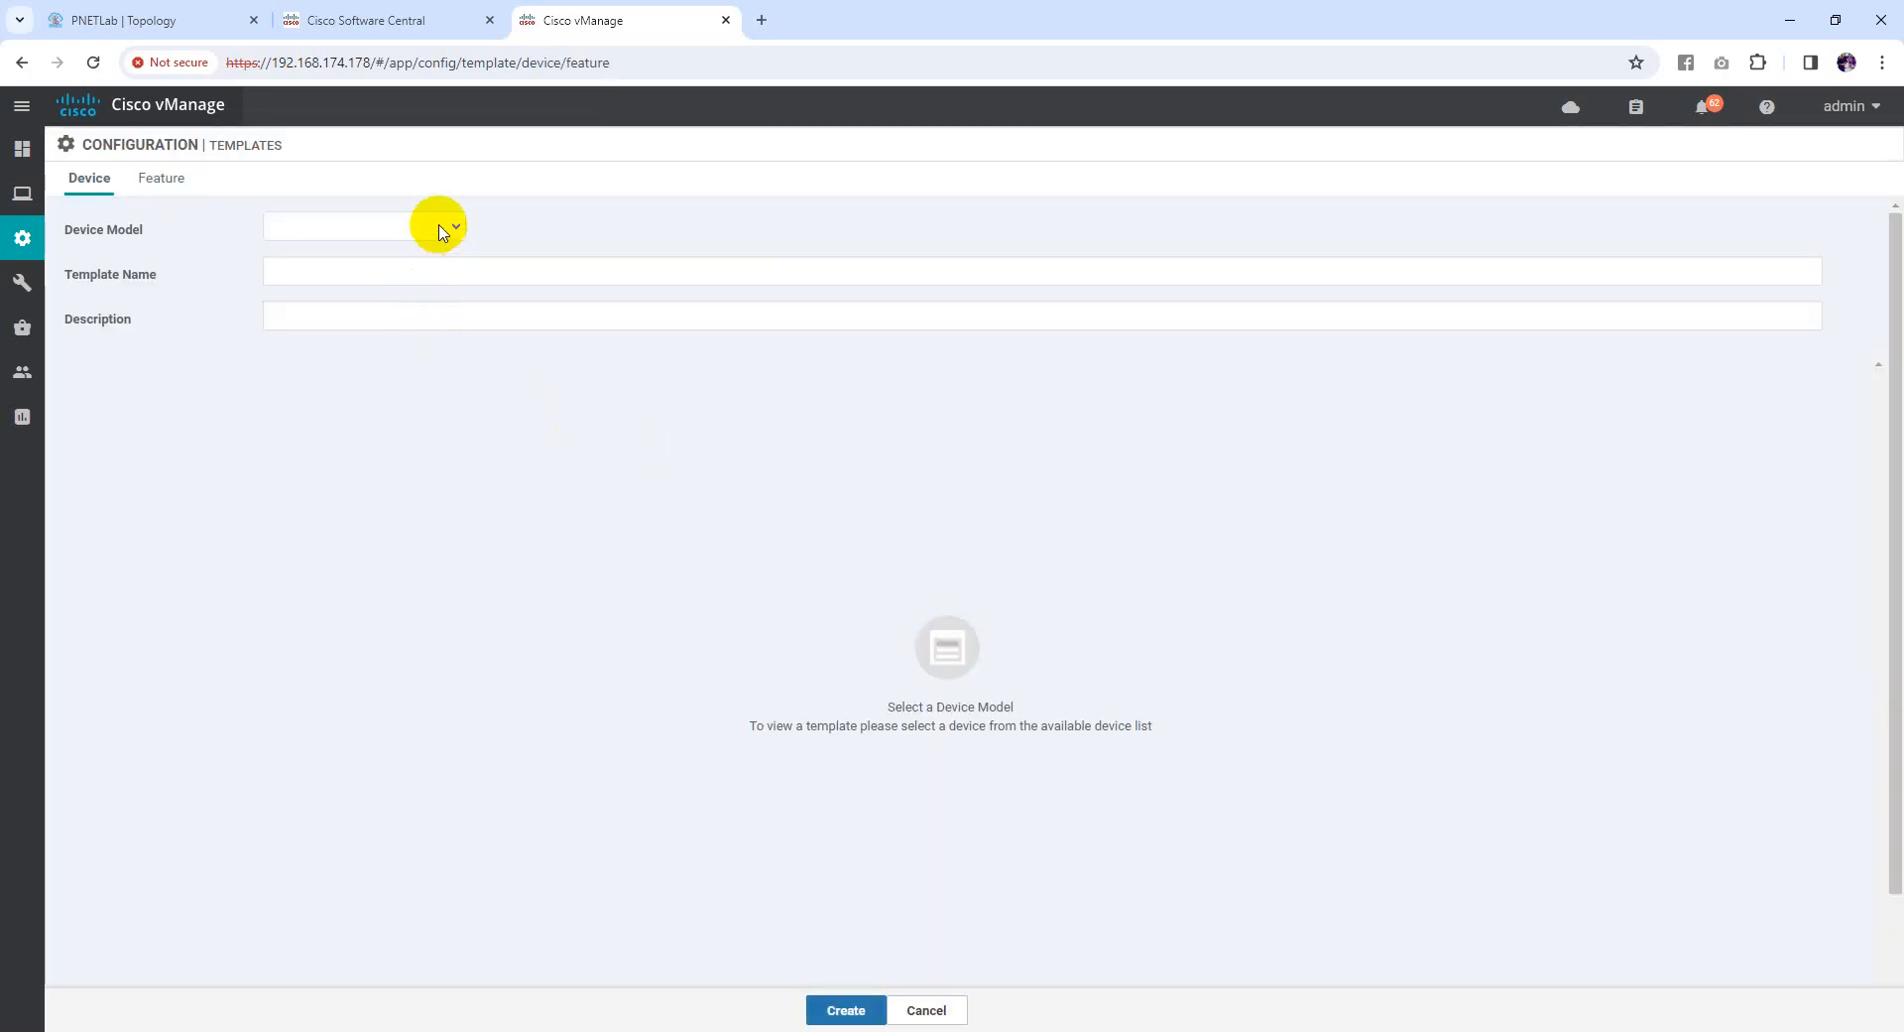
click(450, 231)
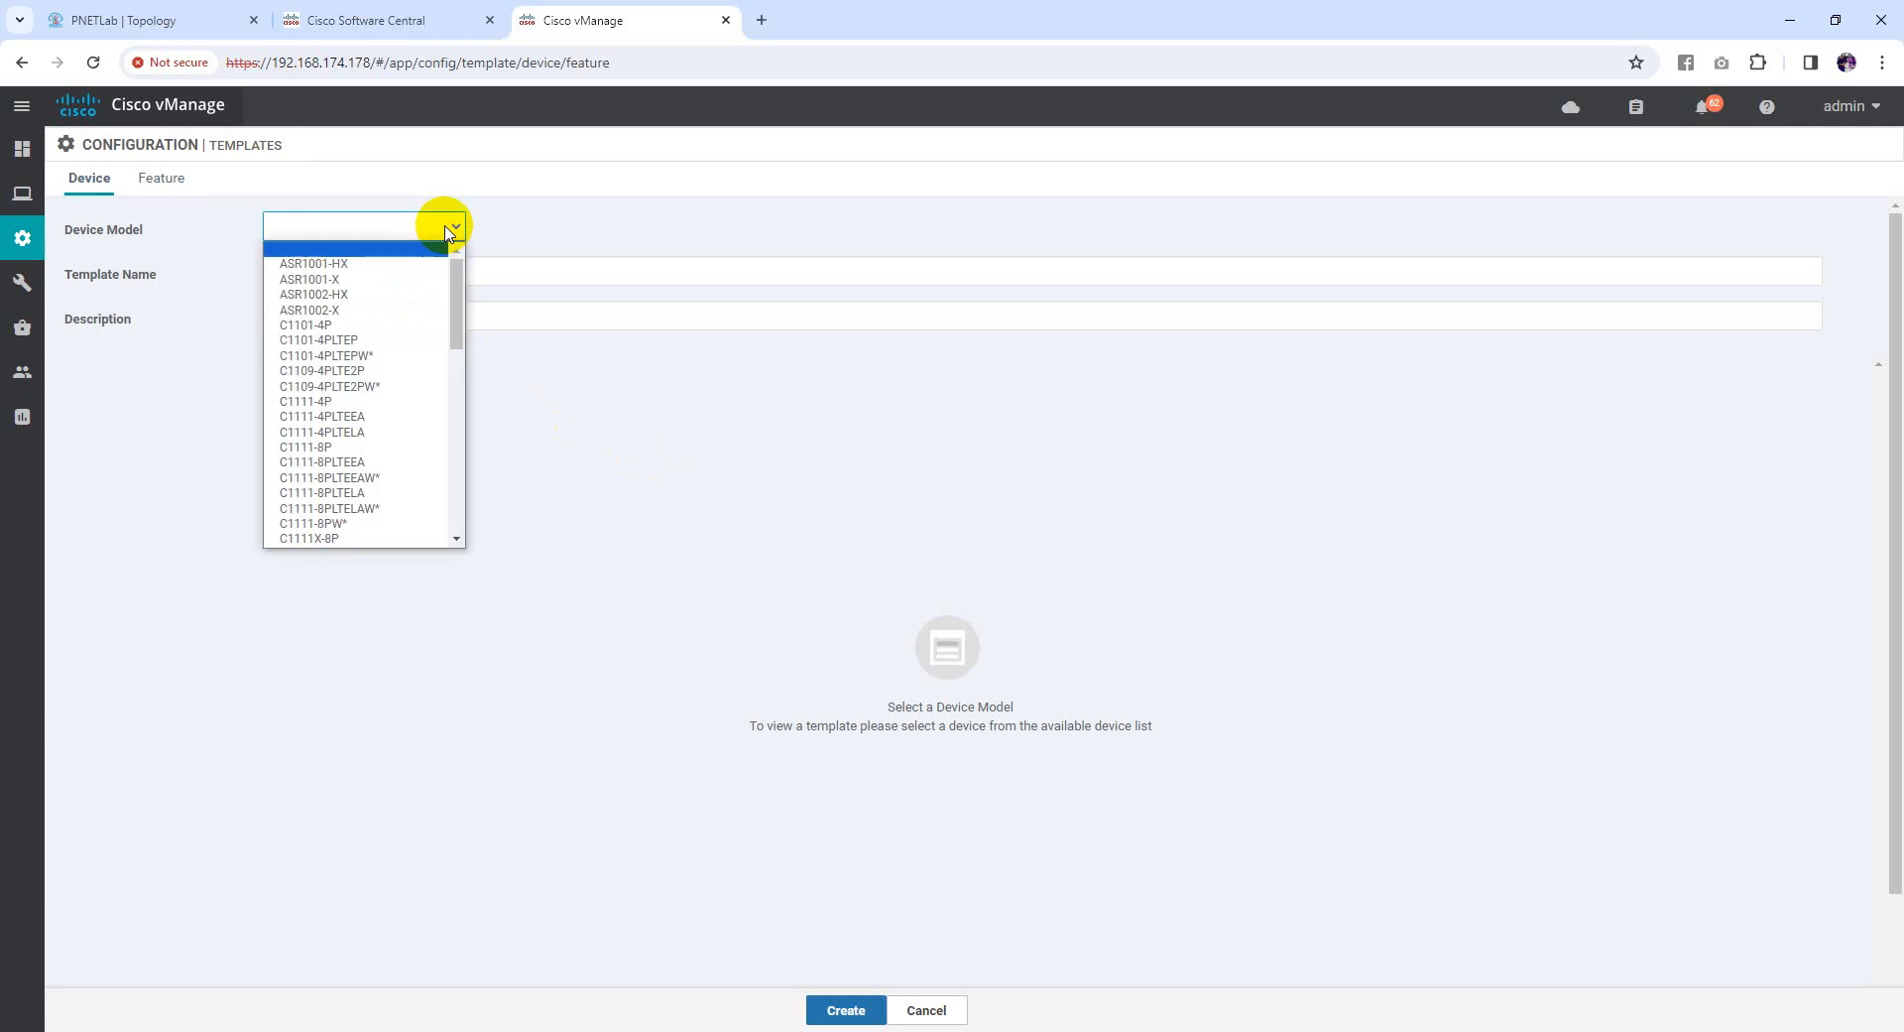
scroll(425, 476, down, 5)
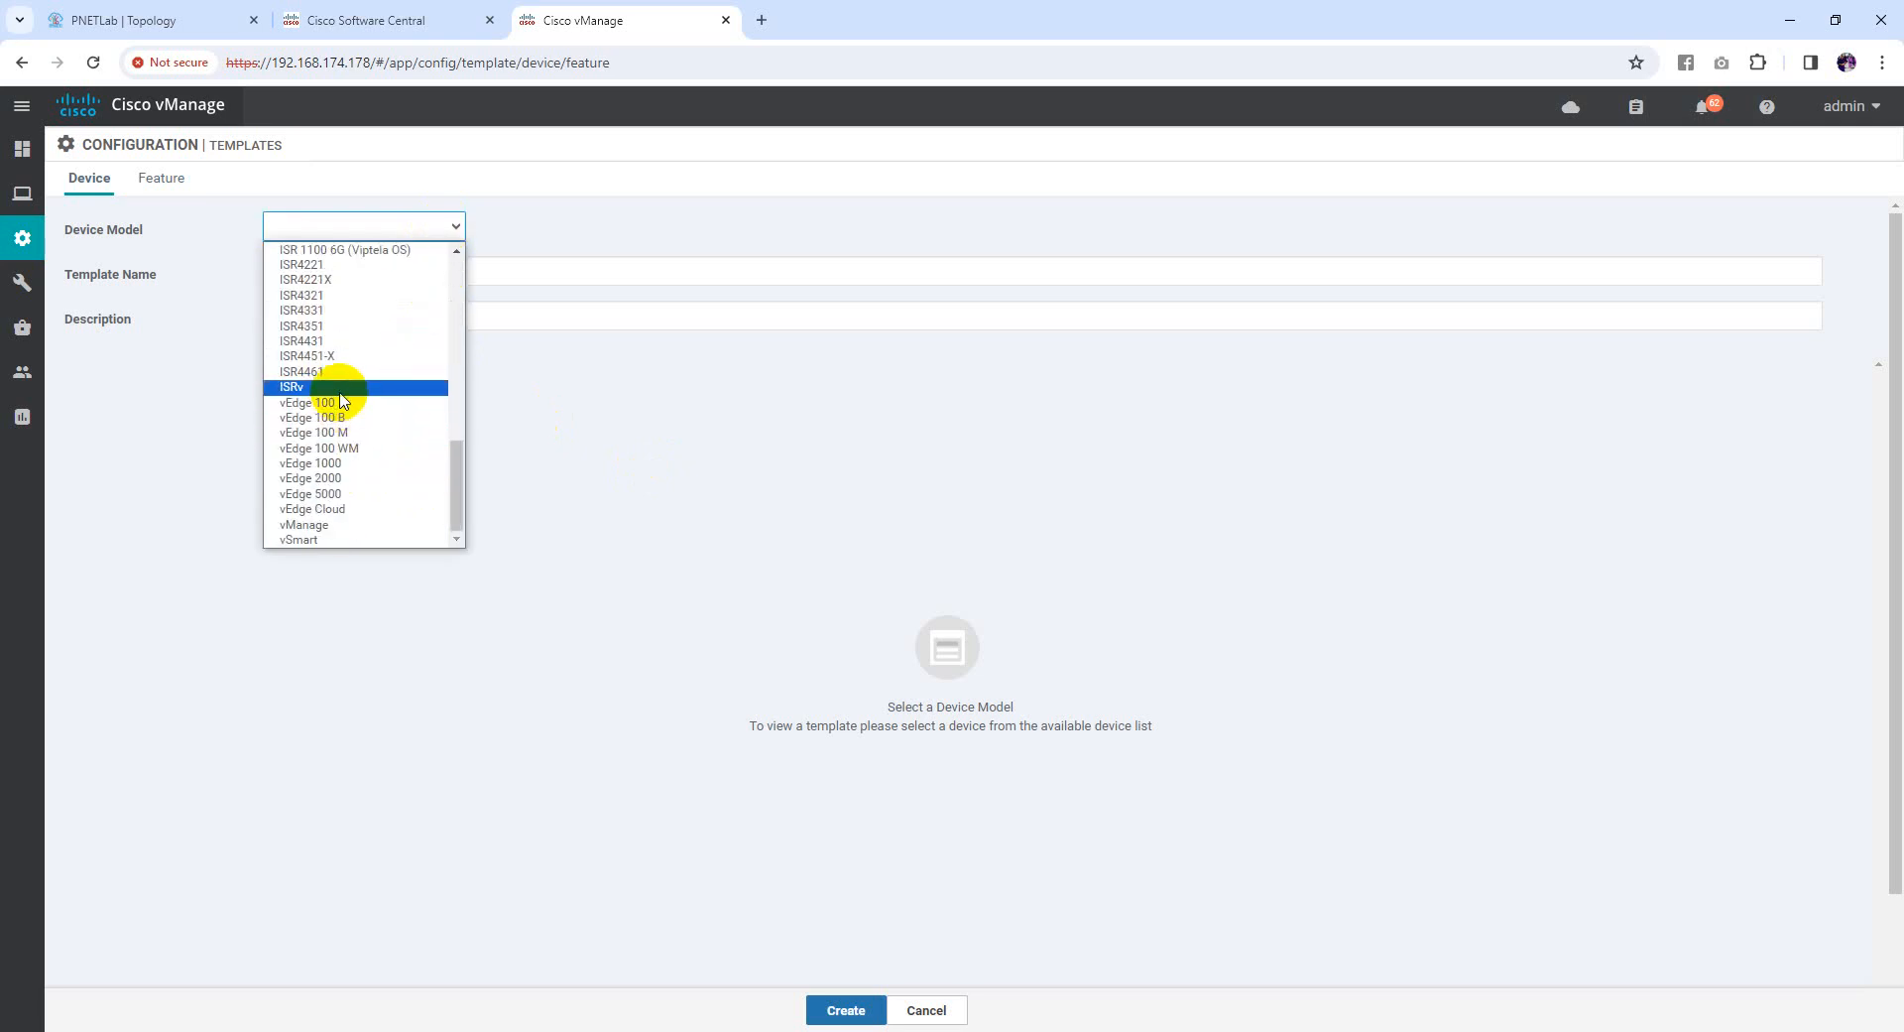
click(361, 508)
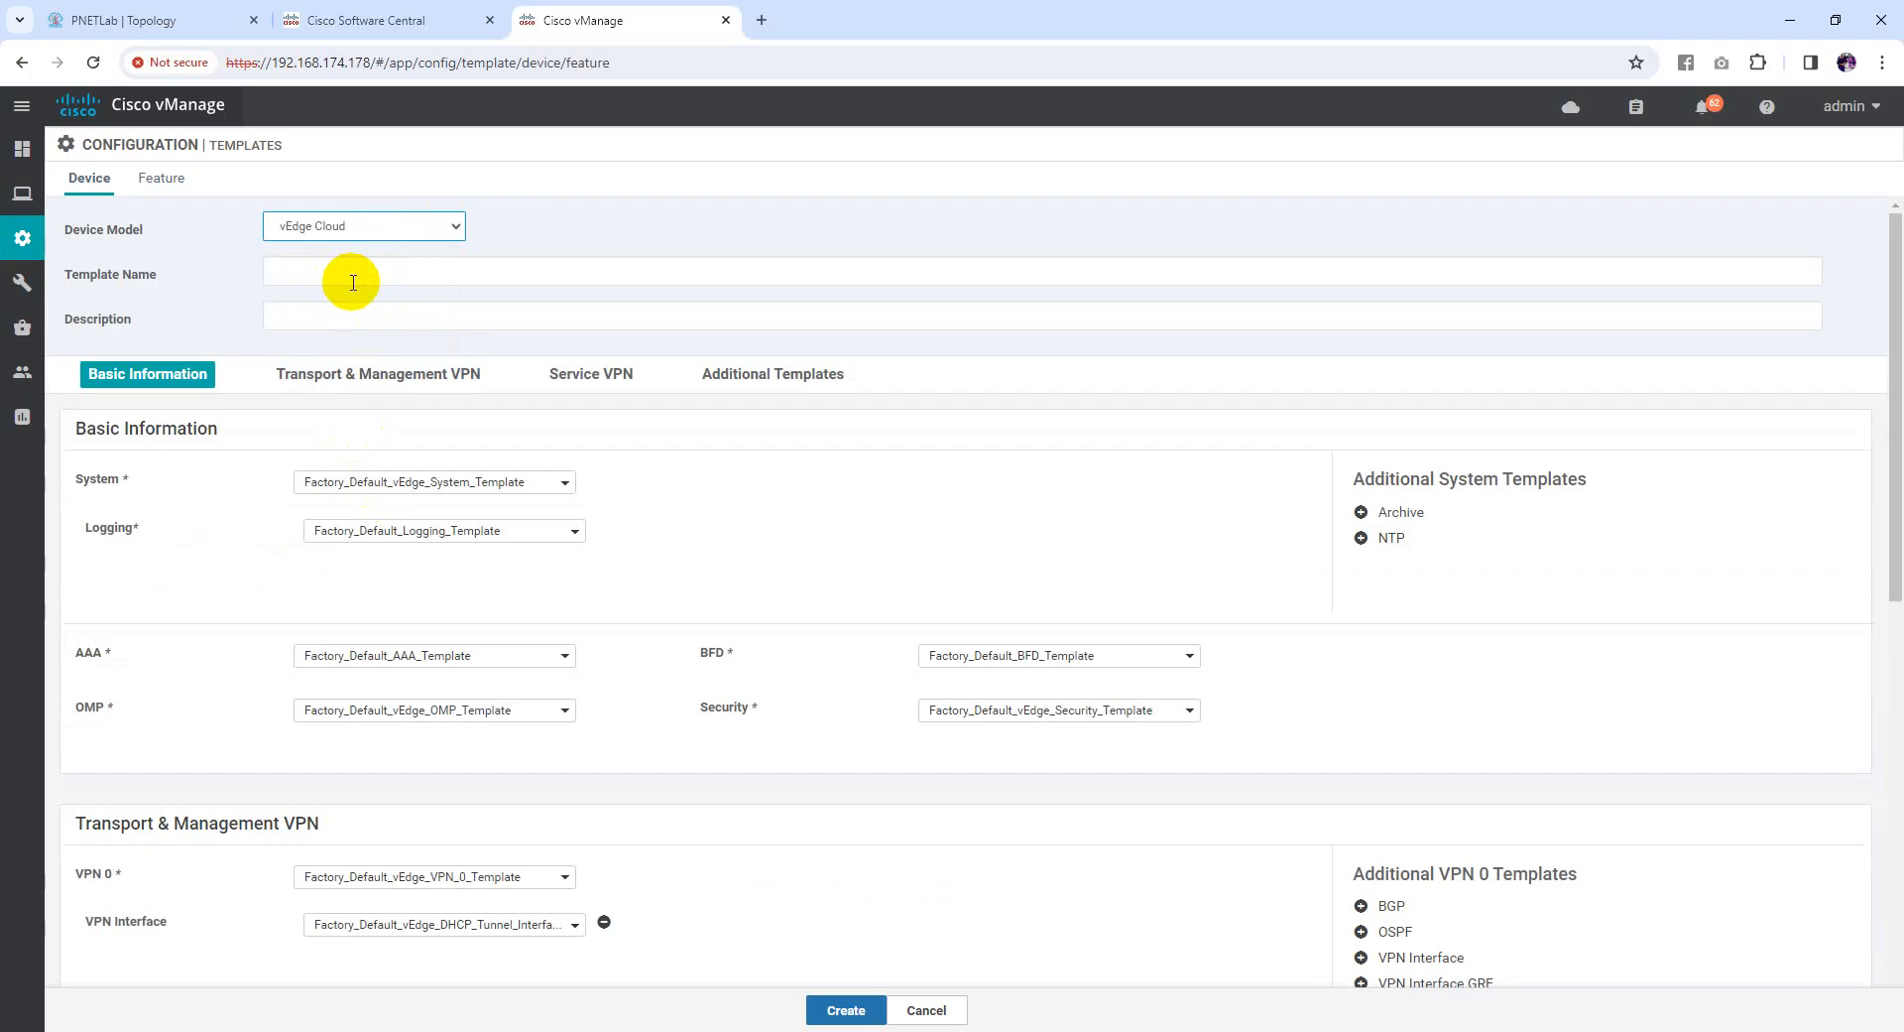
click(353, 282)
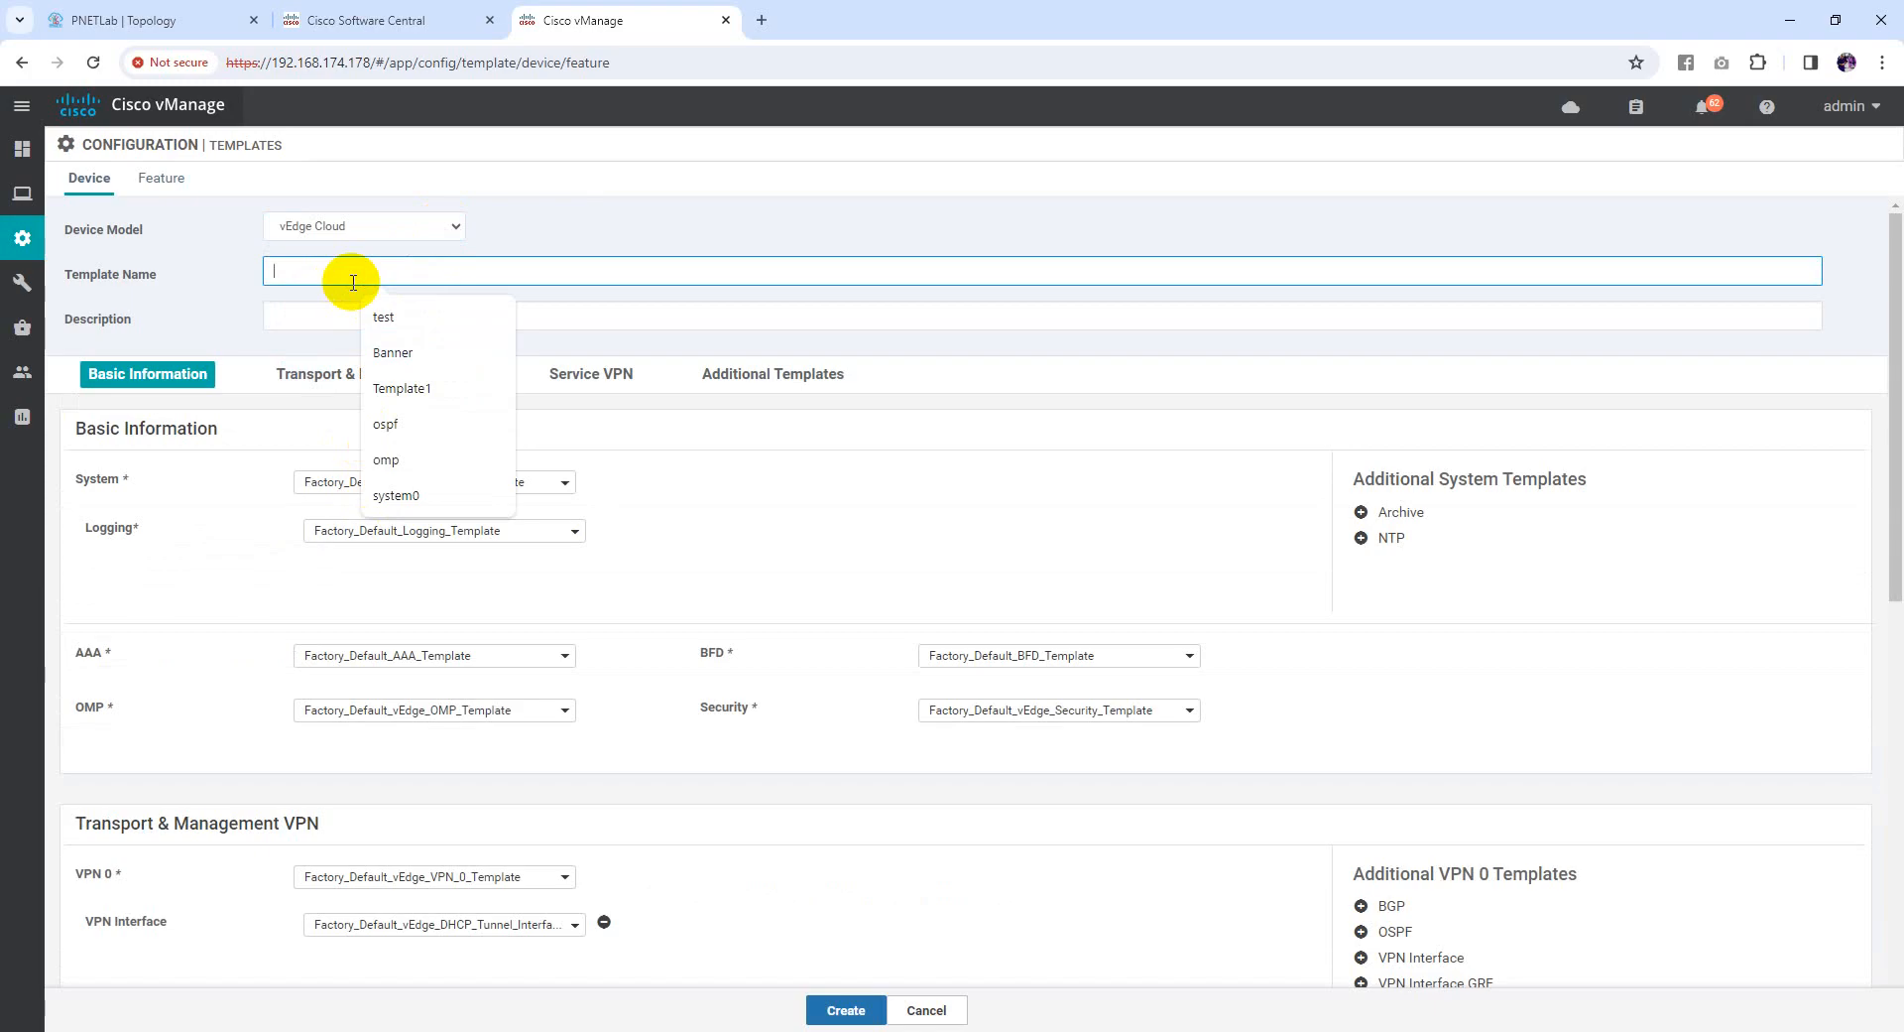
text(con)
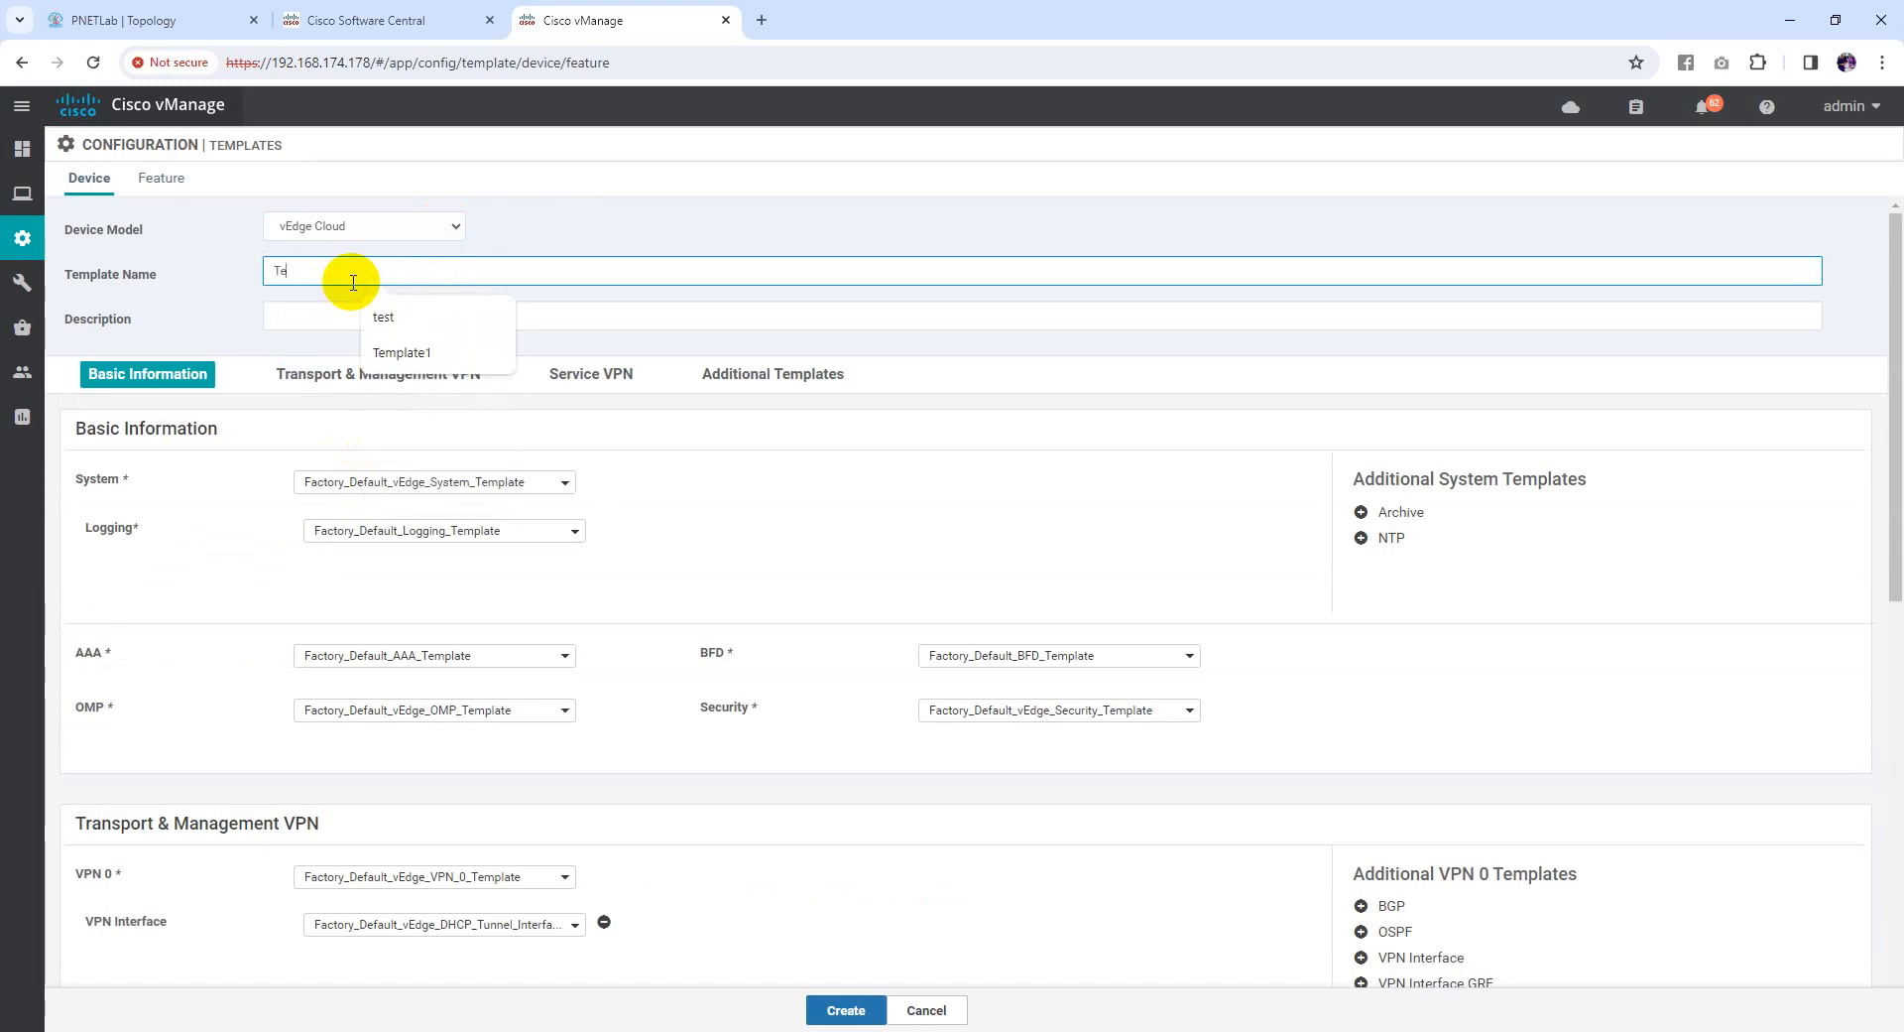
text(Template_config)
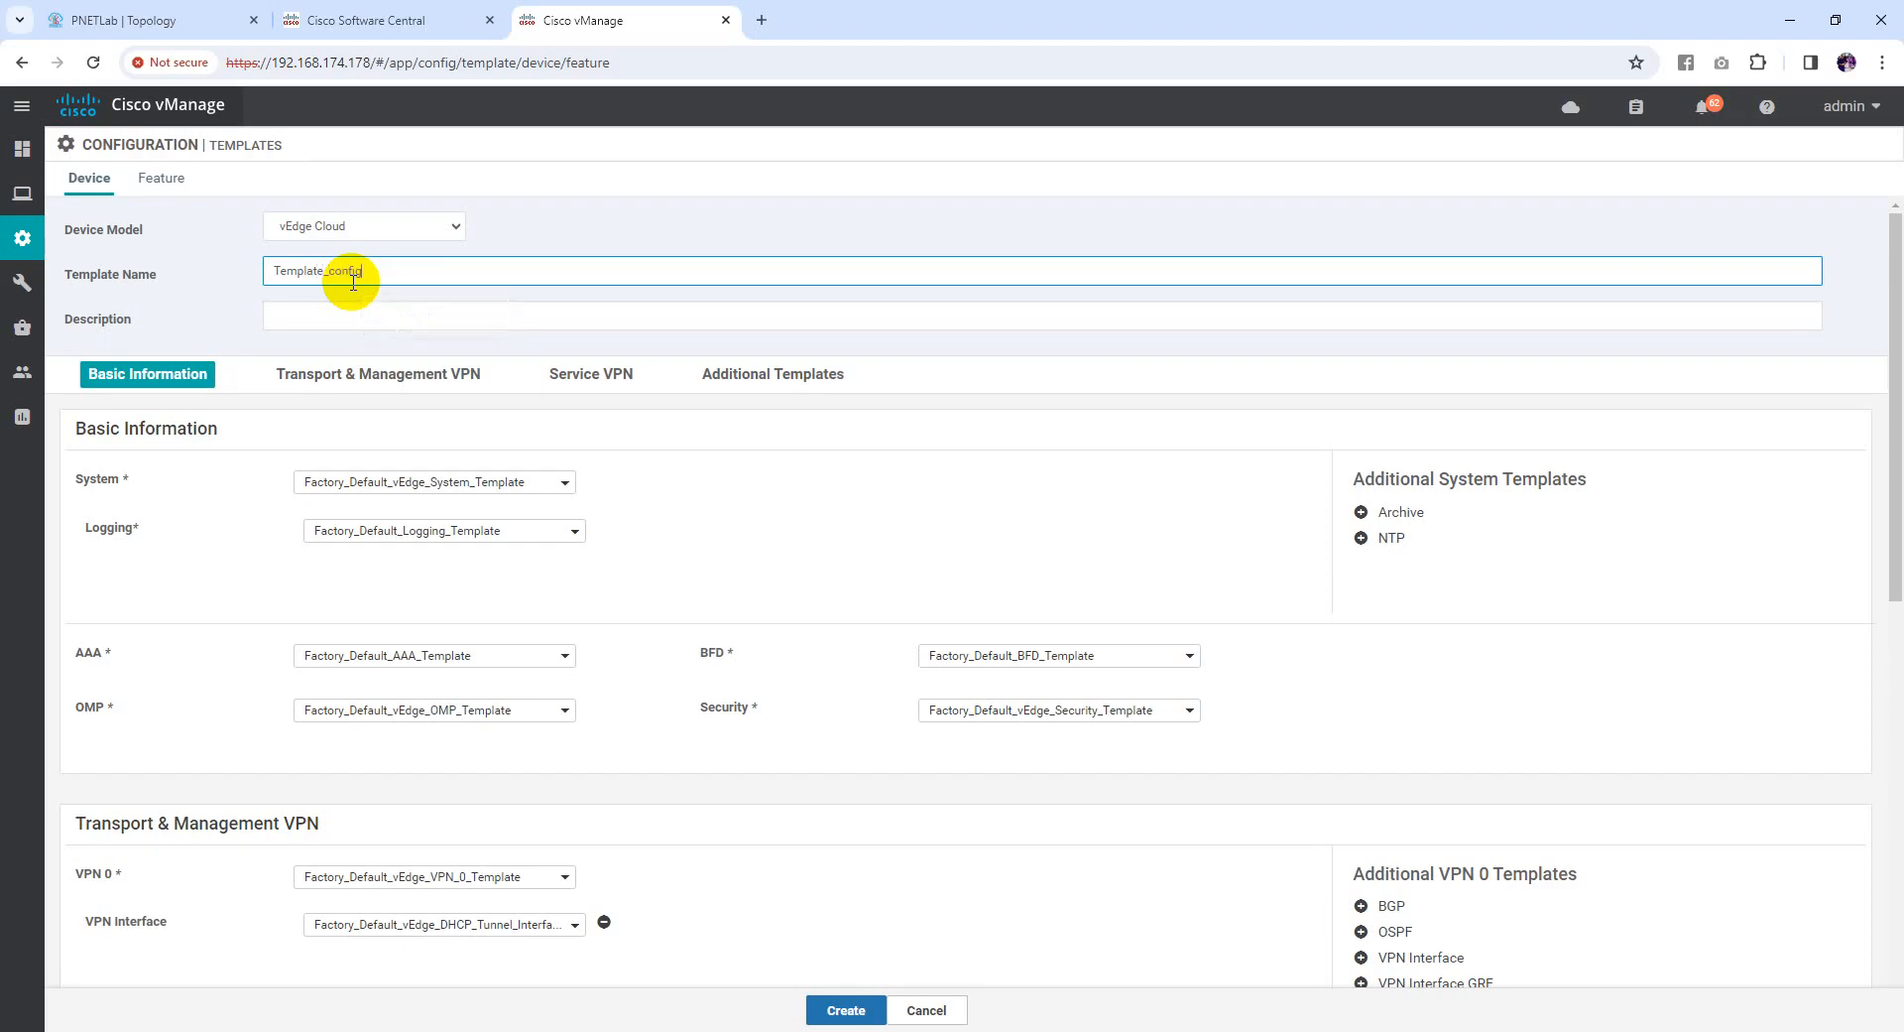
drag(391, 268, 229, 272)
key(ctrl+c)
click(396, 302)
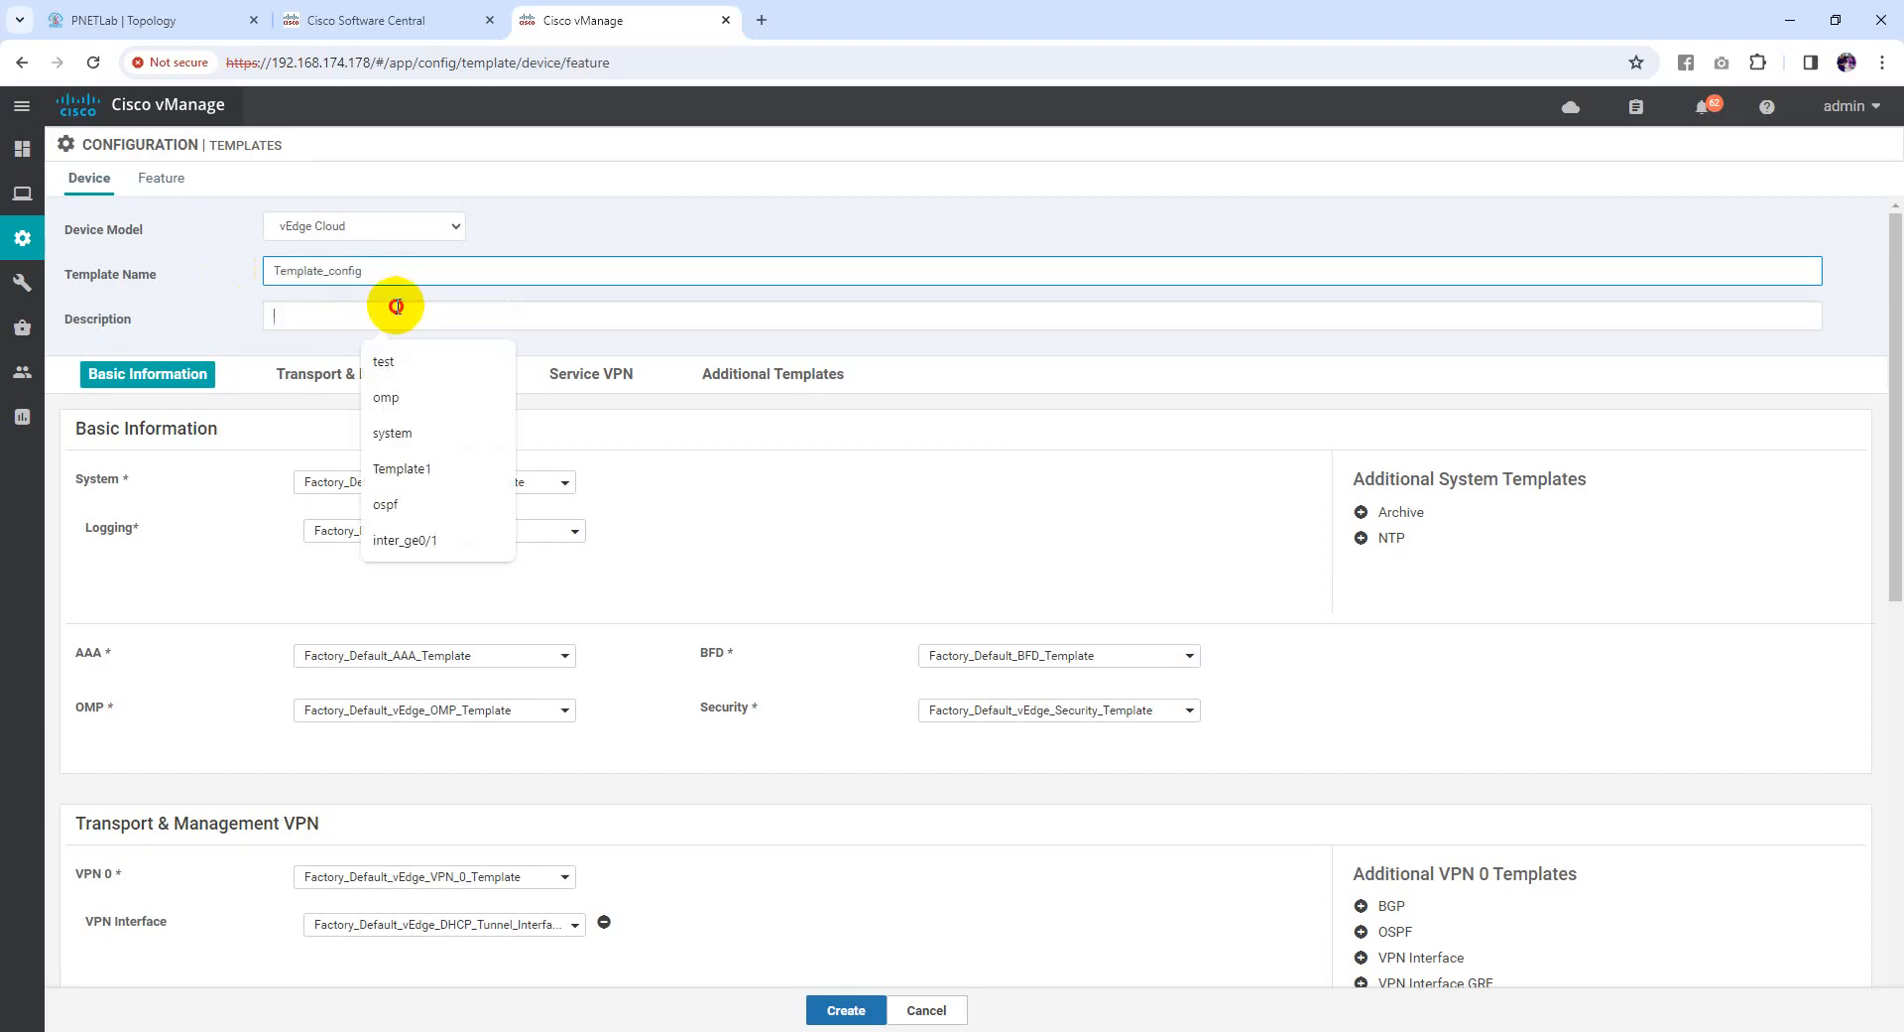
Set description Template_config and assign the system and omp feature templates to System and OMP
key(ctrl+v)
click(714, 291)
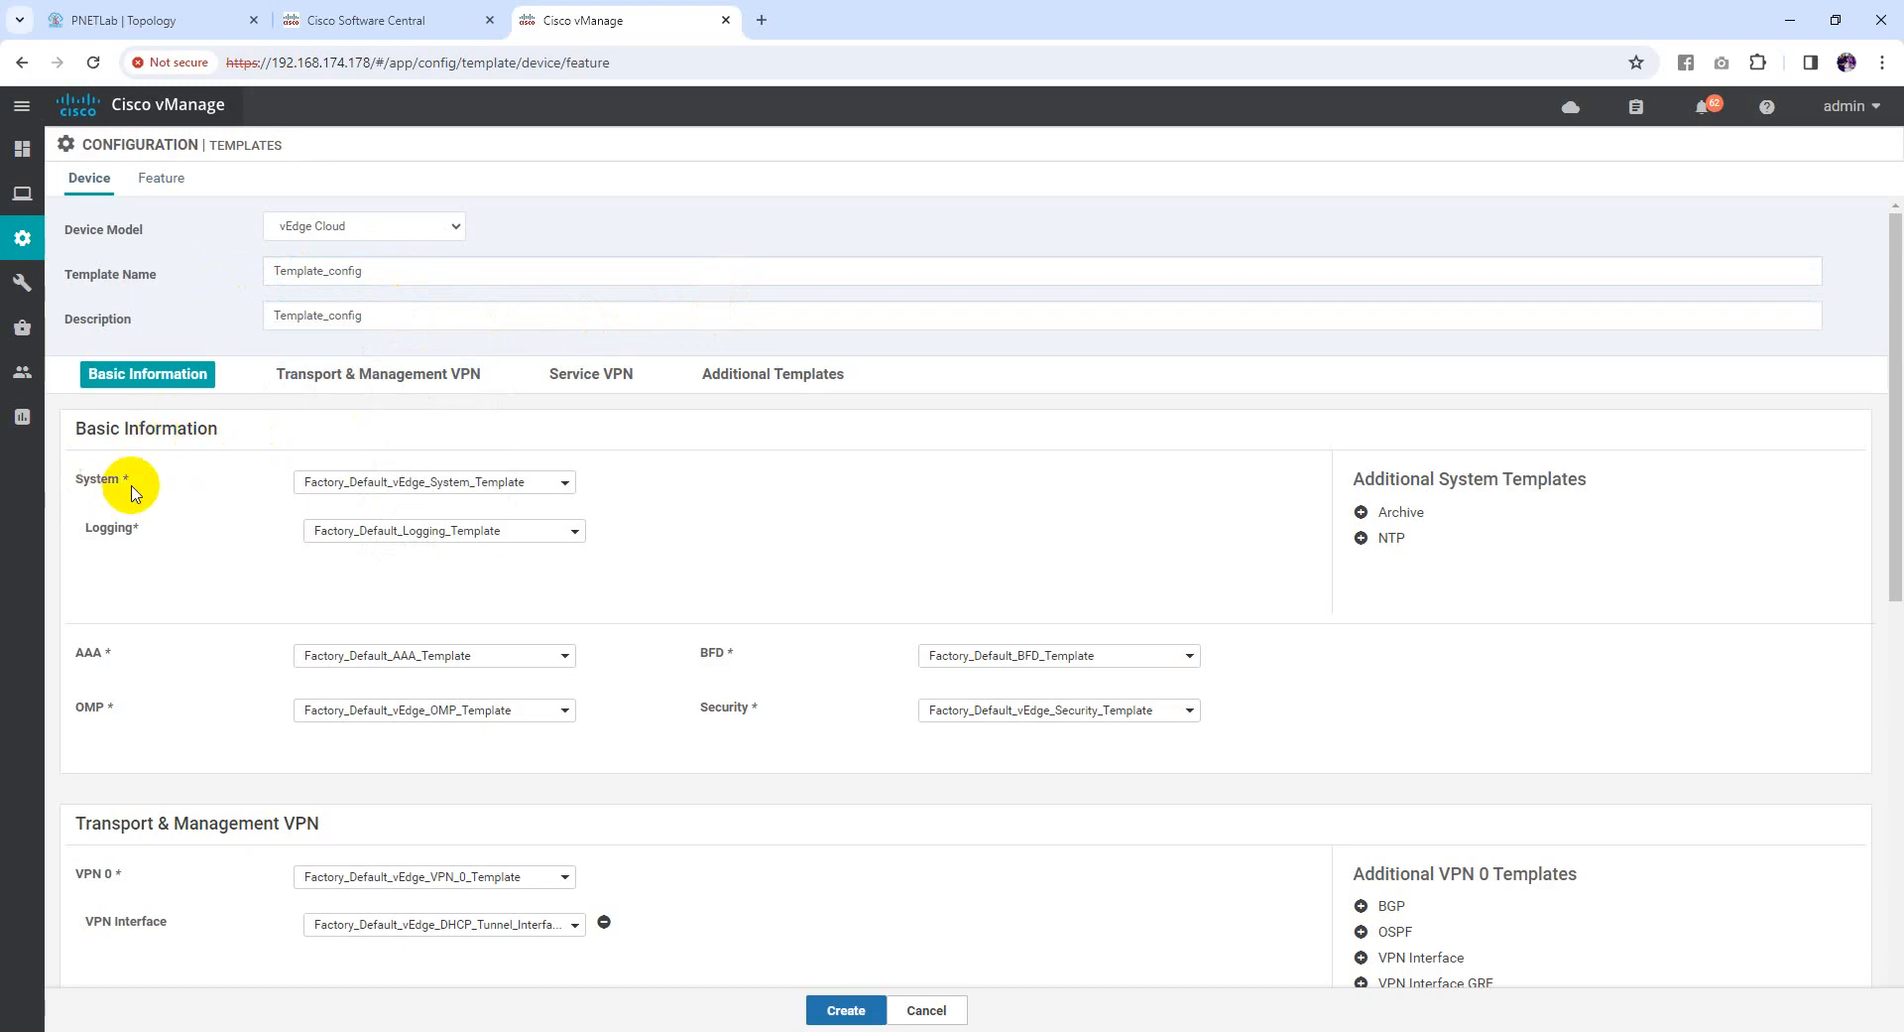
click(562, 482)
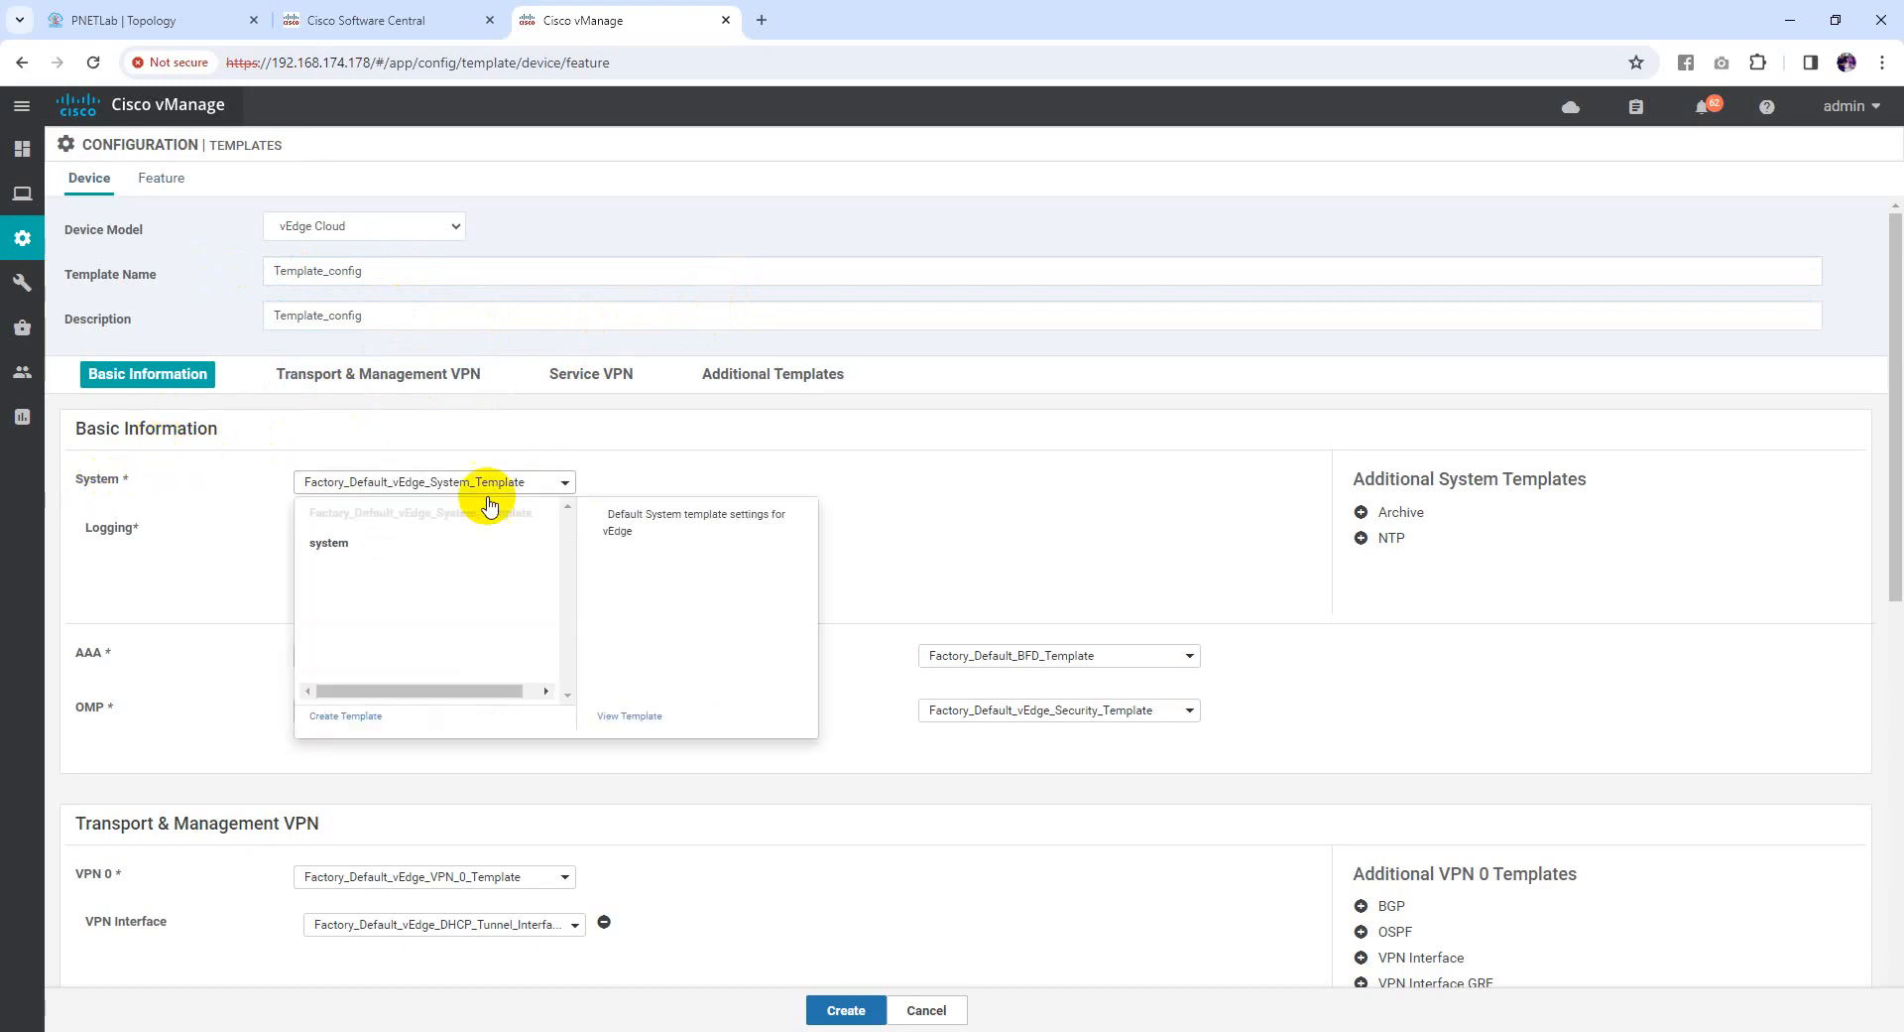
click(335, 544)
scroll(784, 476, down, 1)
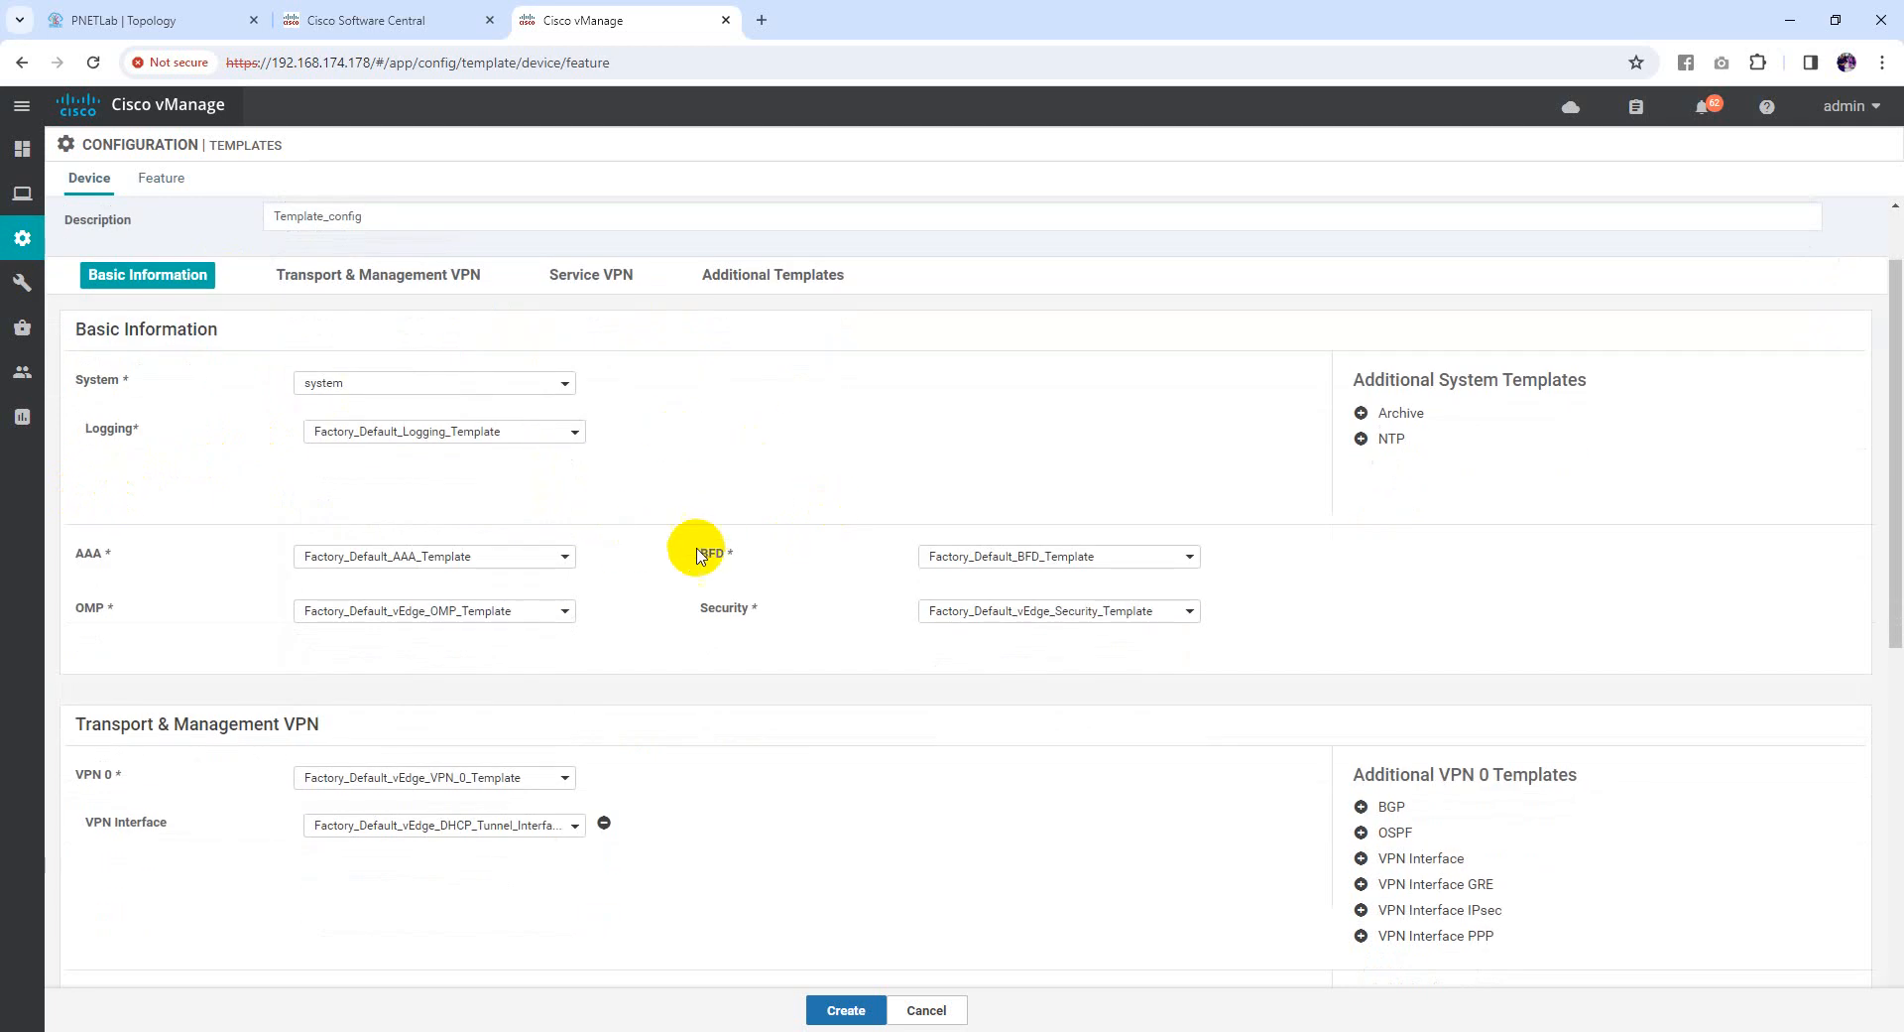
click(486, 615)
click(314, 677)
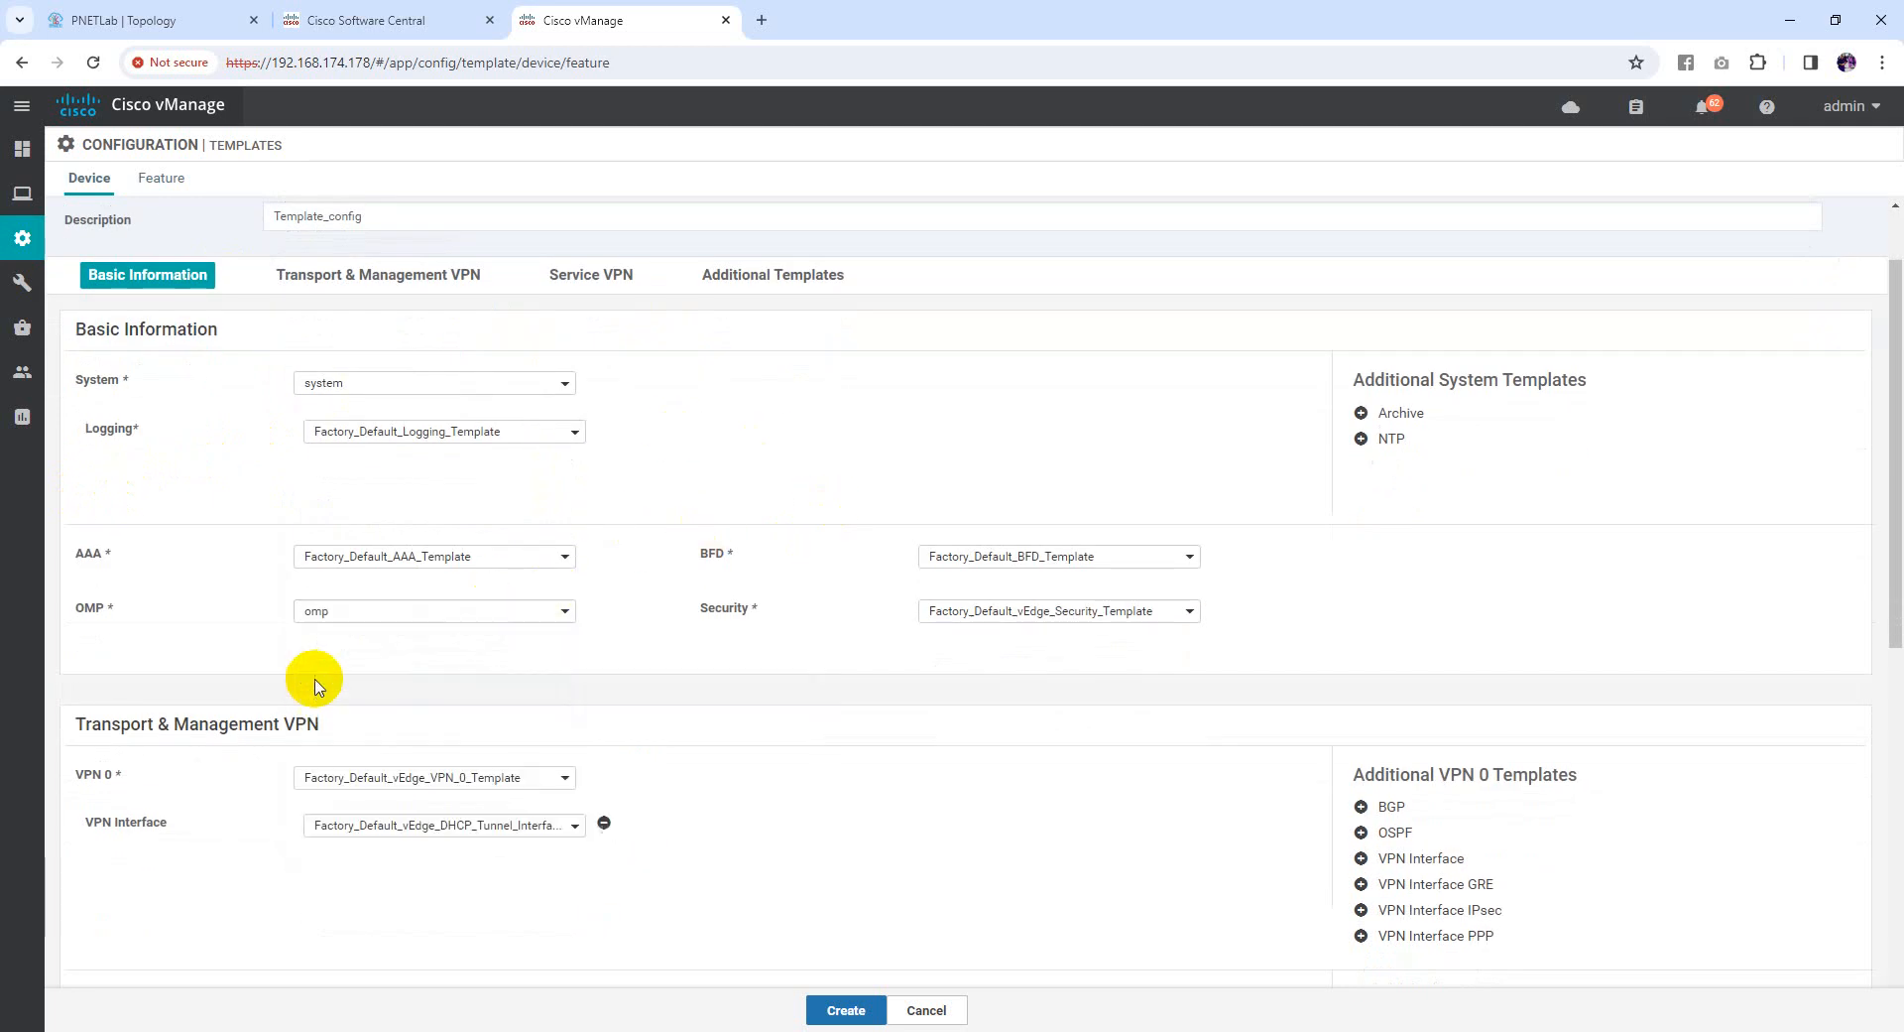
scroll(502, 608, down, 3)
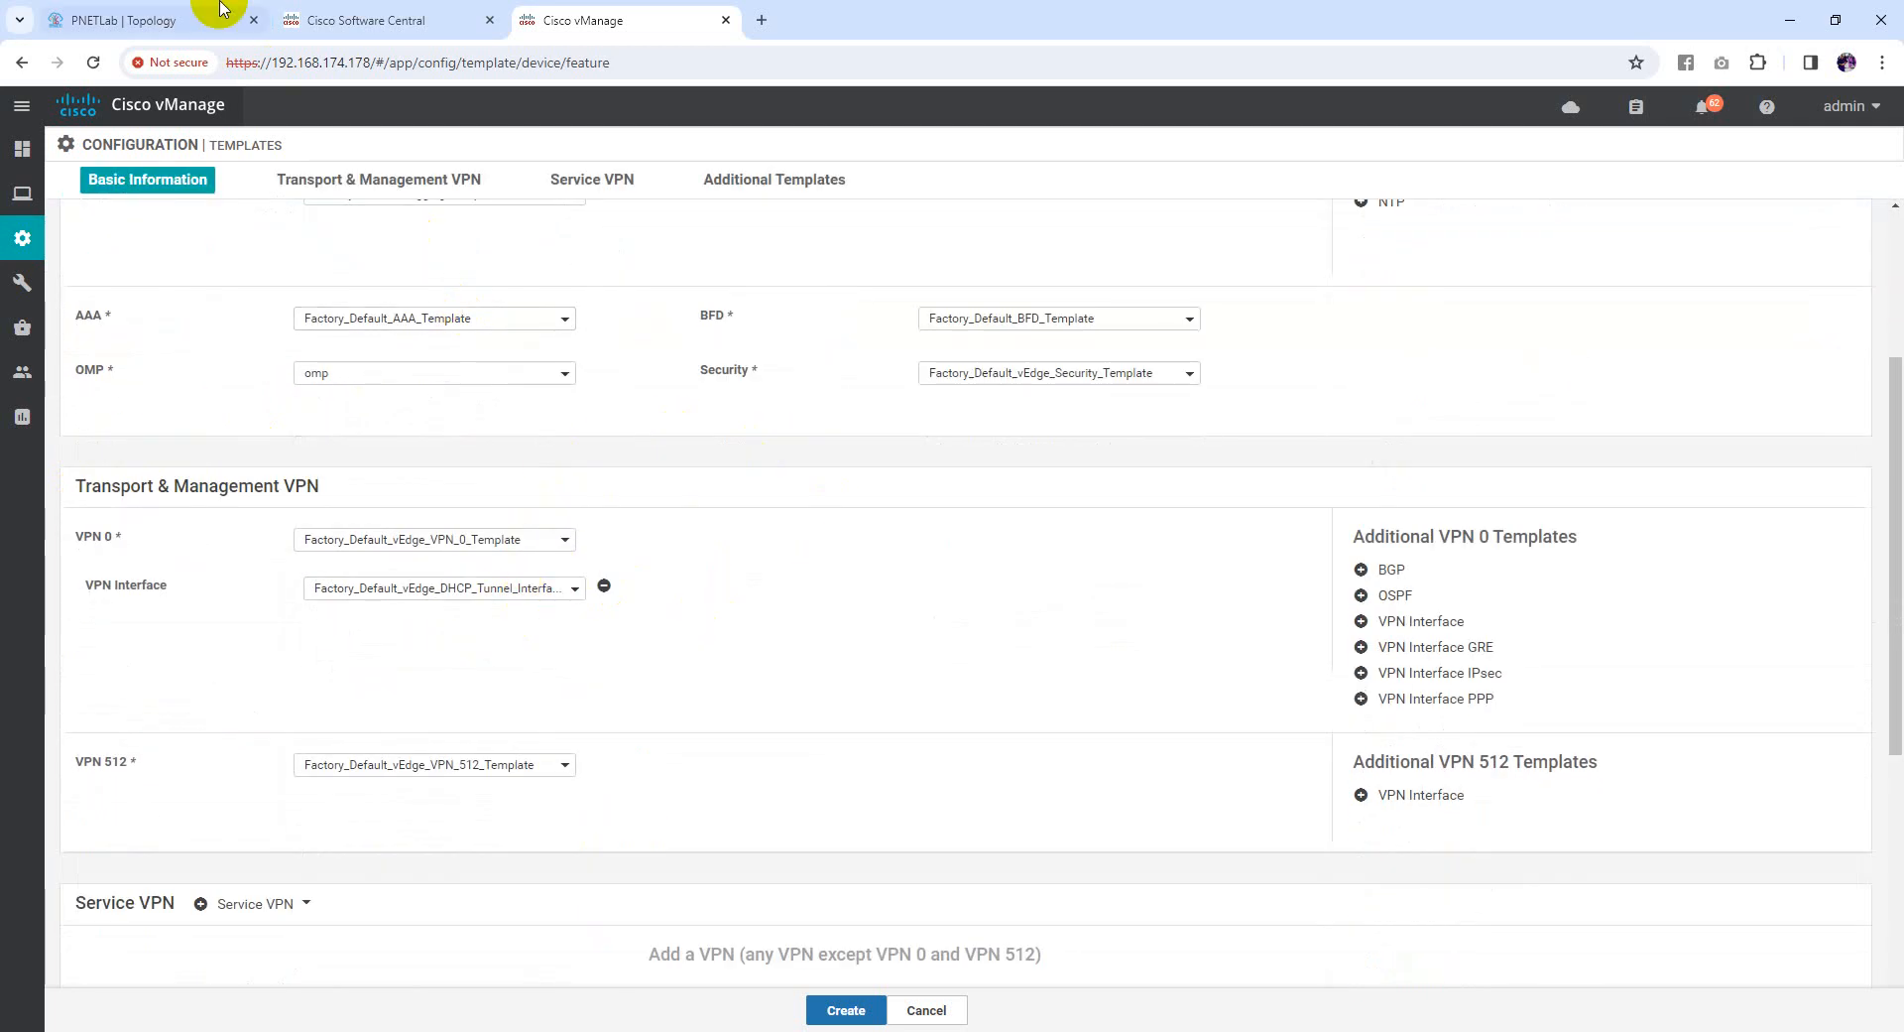
click(149, 20)
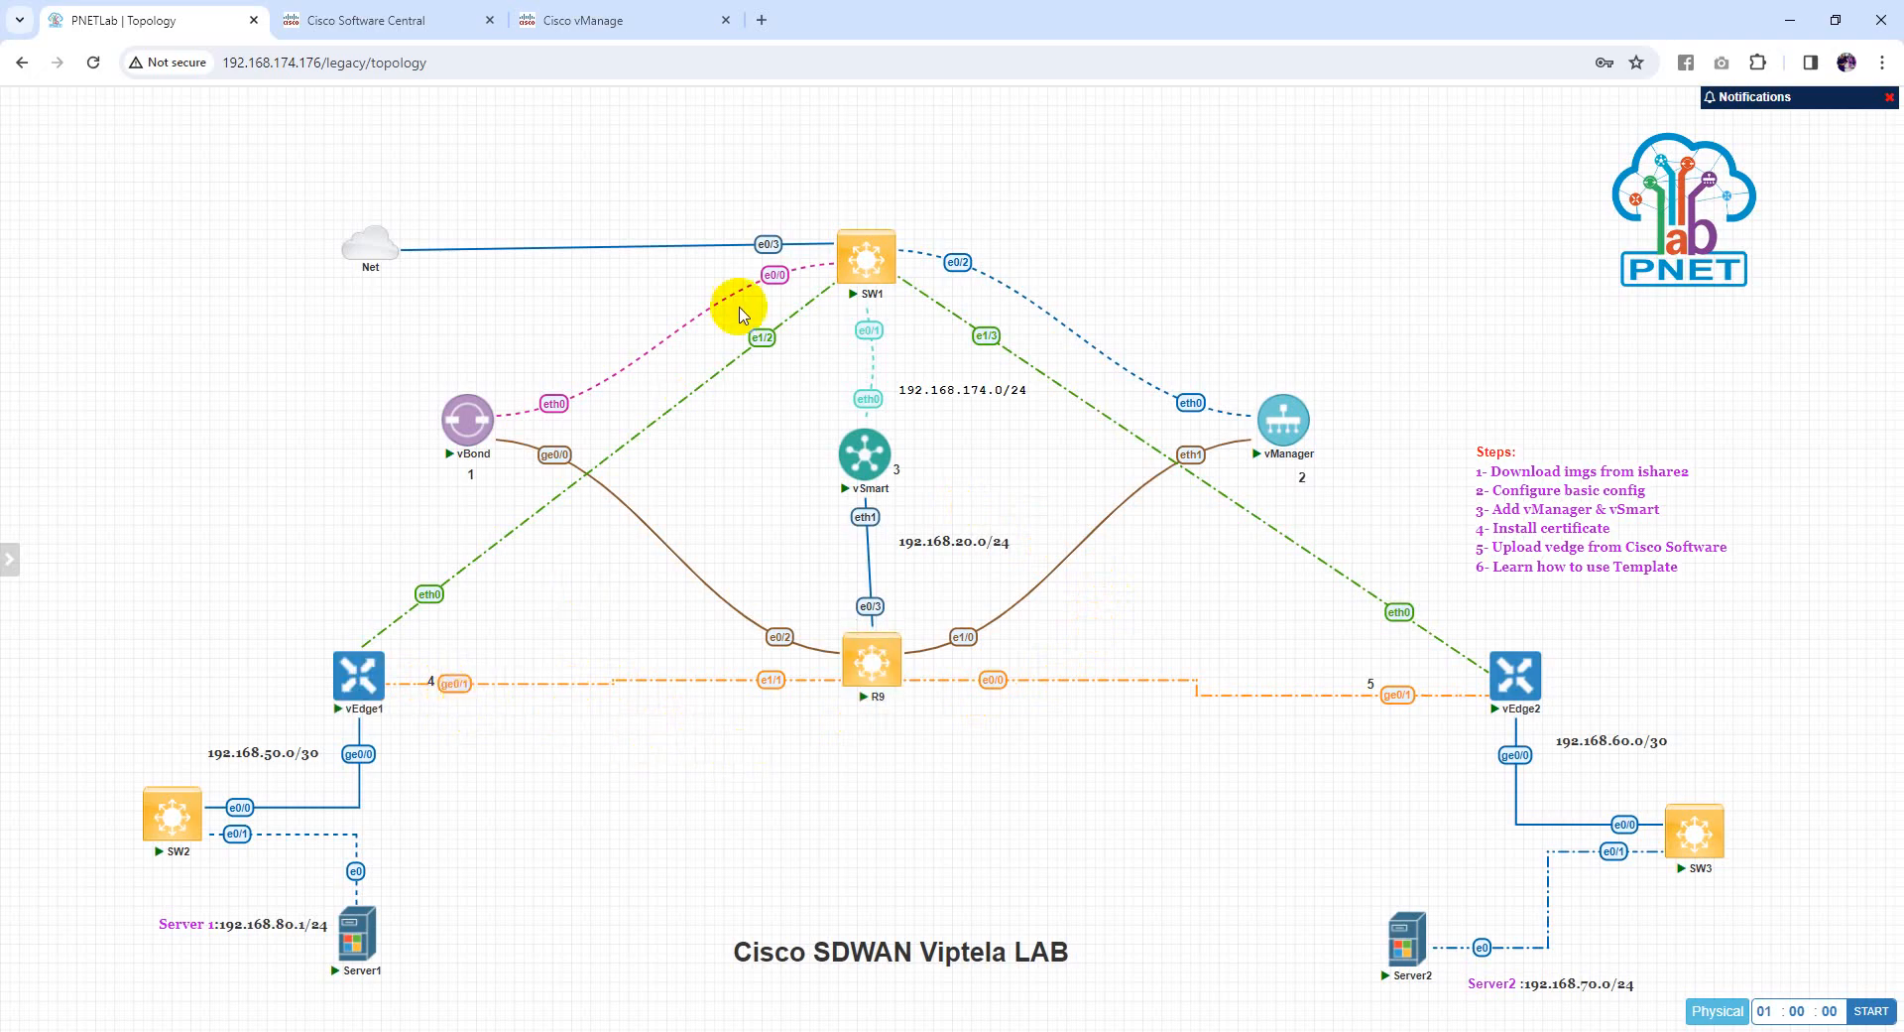
click(561, 20)
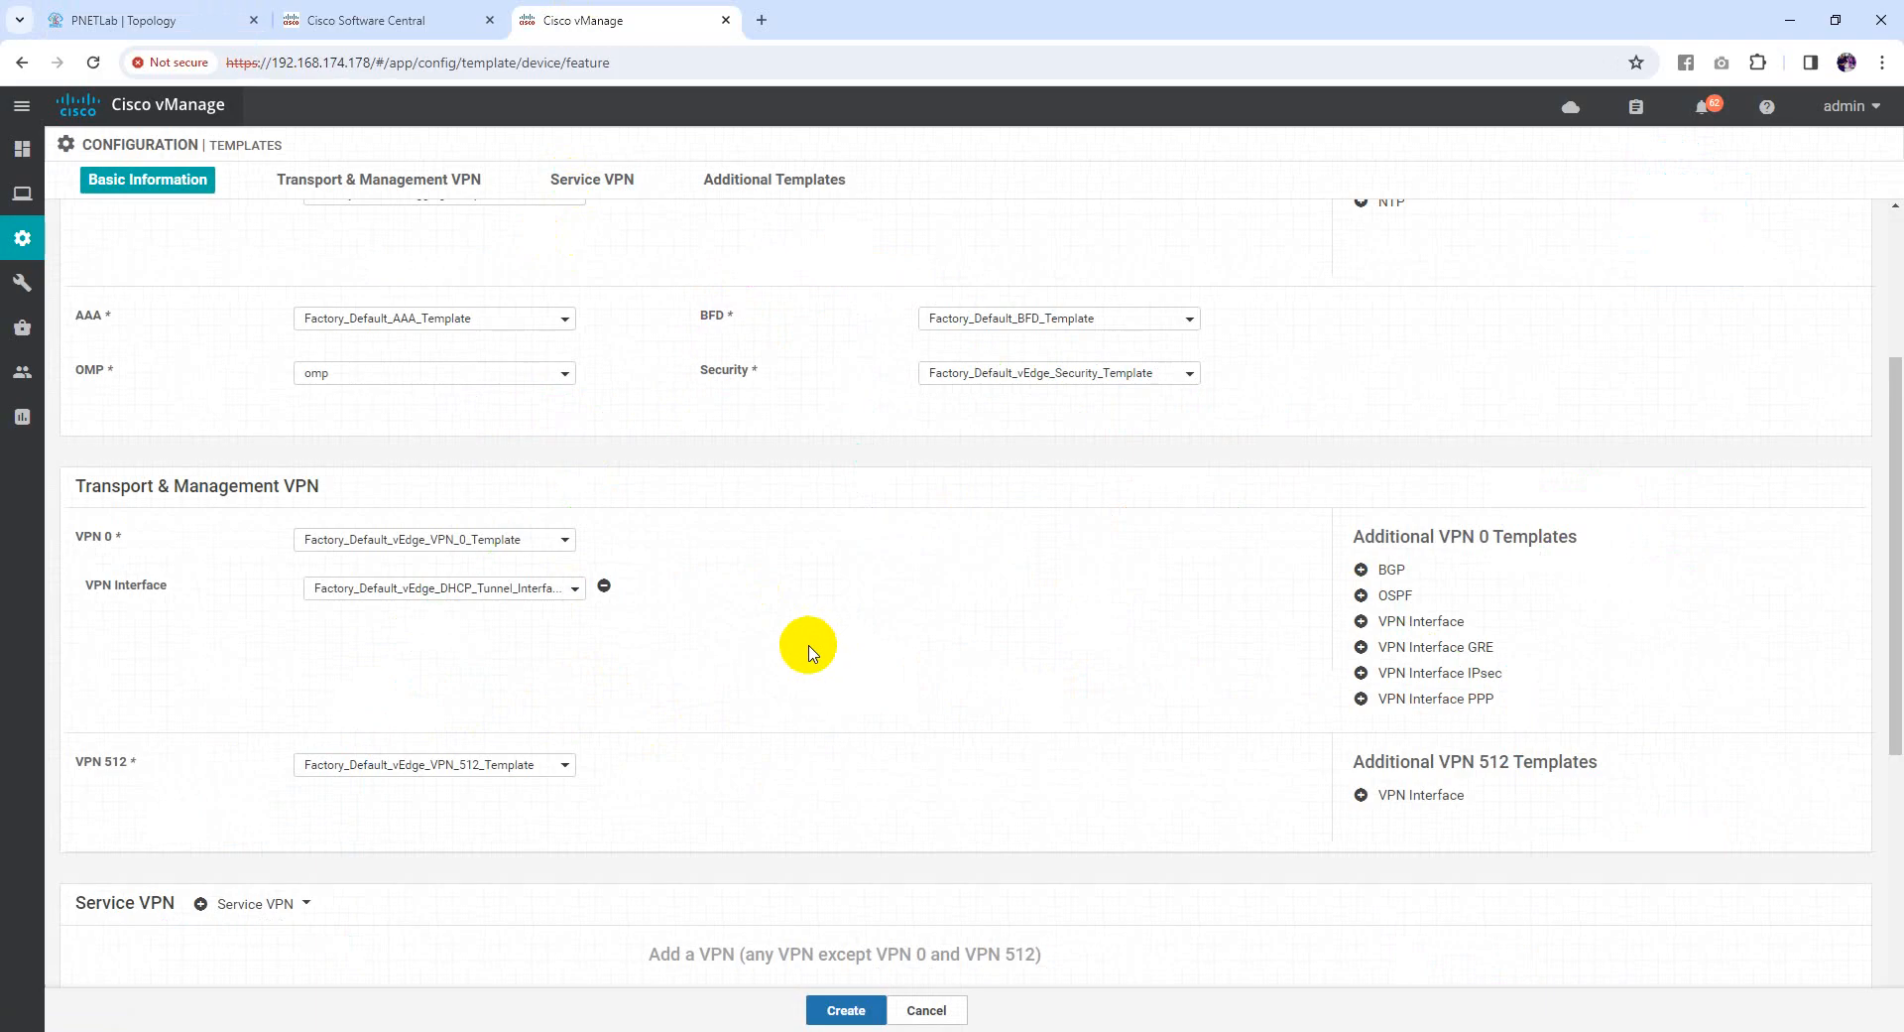
Use vpn0 for VPN 0 with inter_ge0/1 as its interface
click(427, 593)
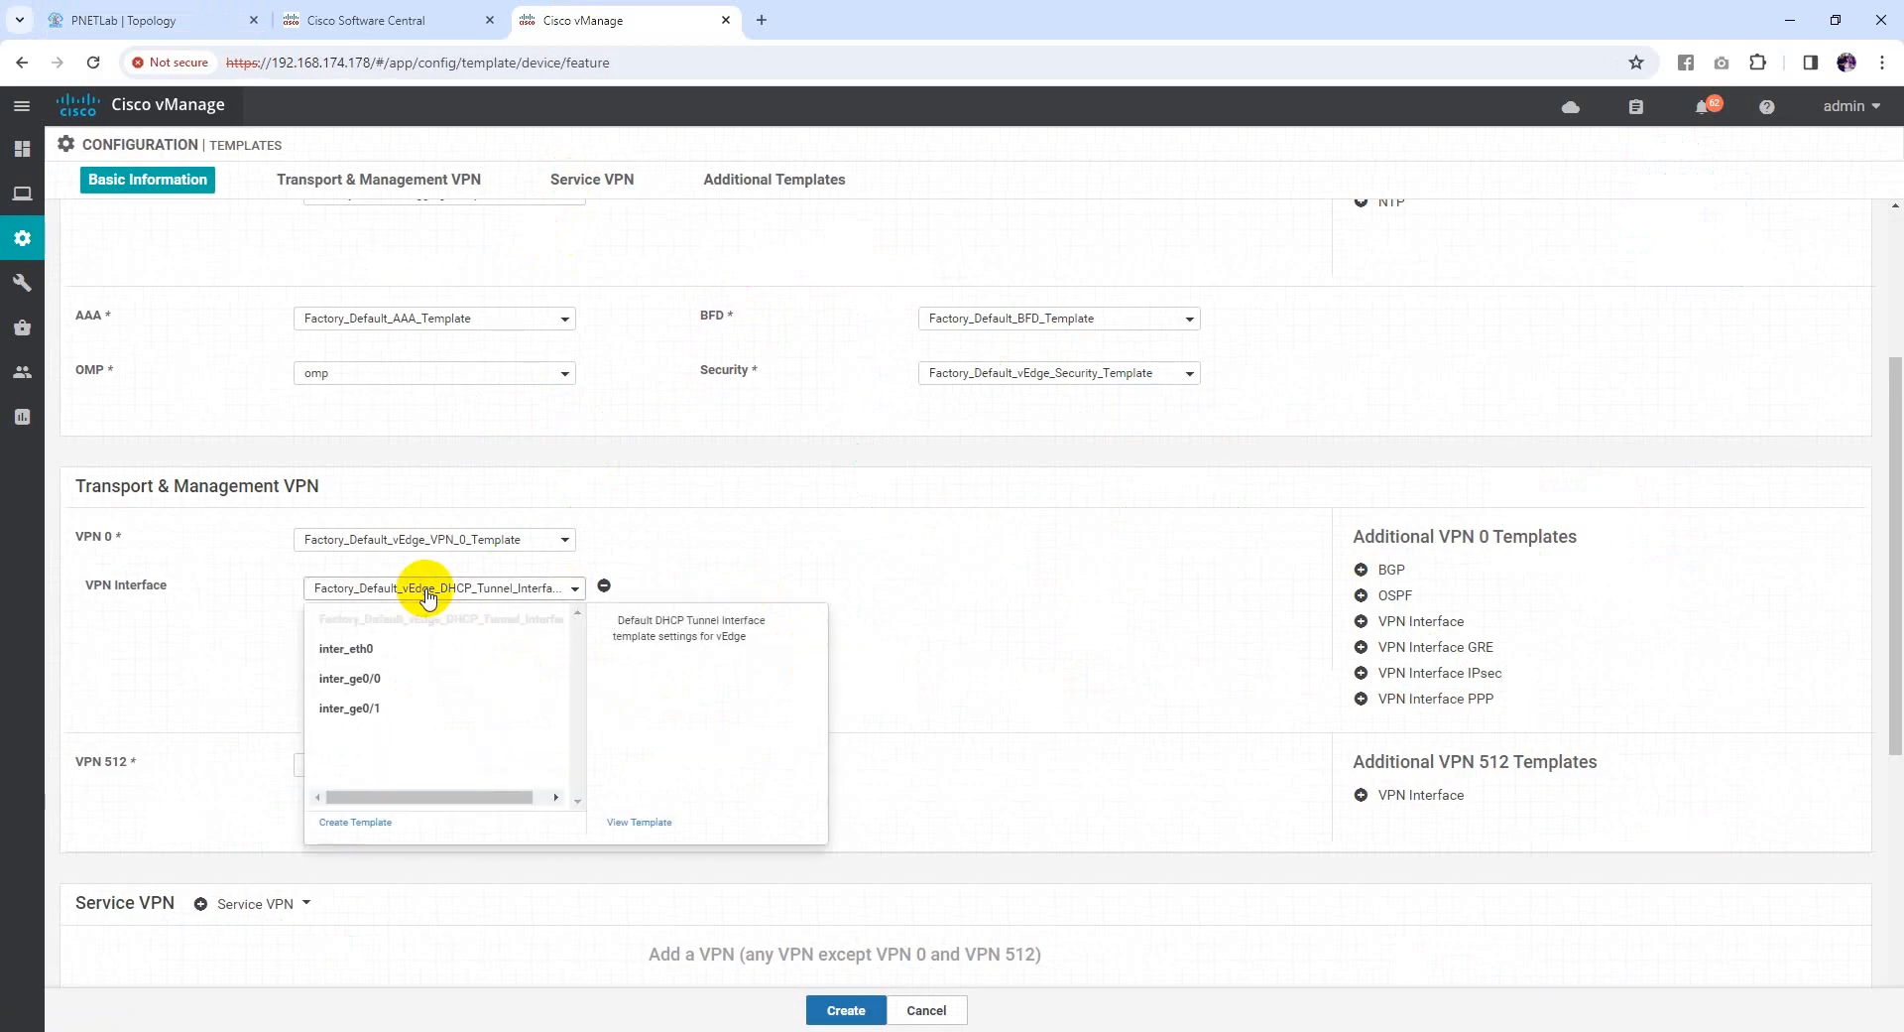
click(365, 708)
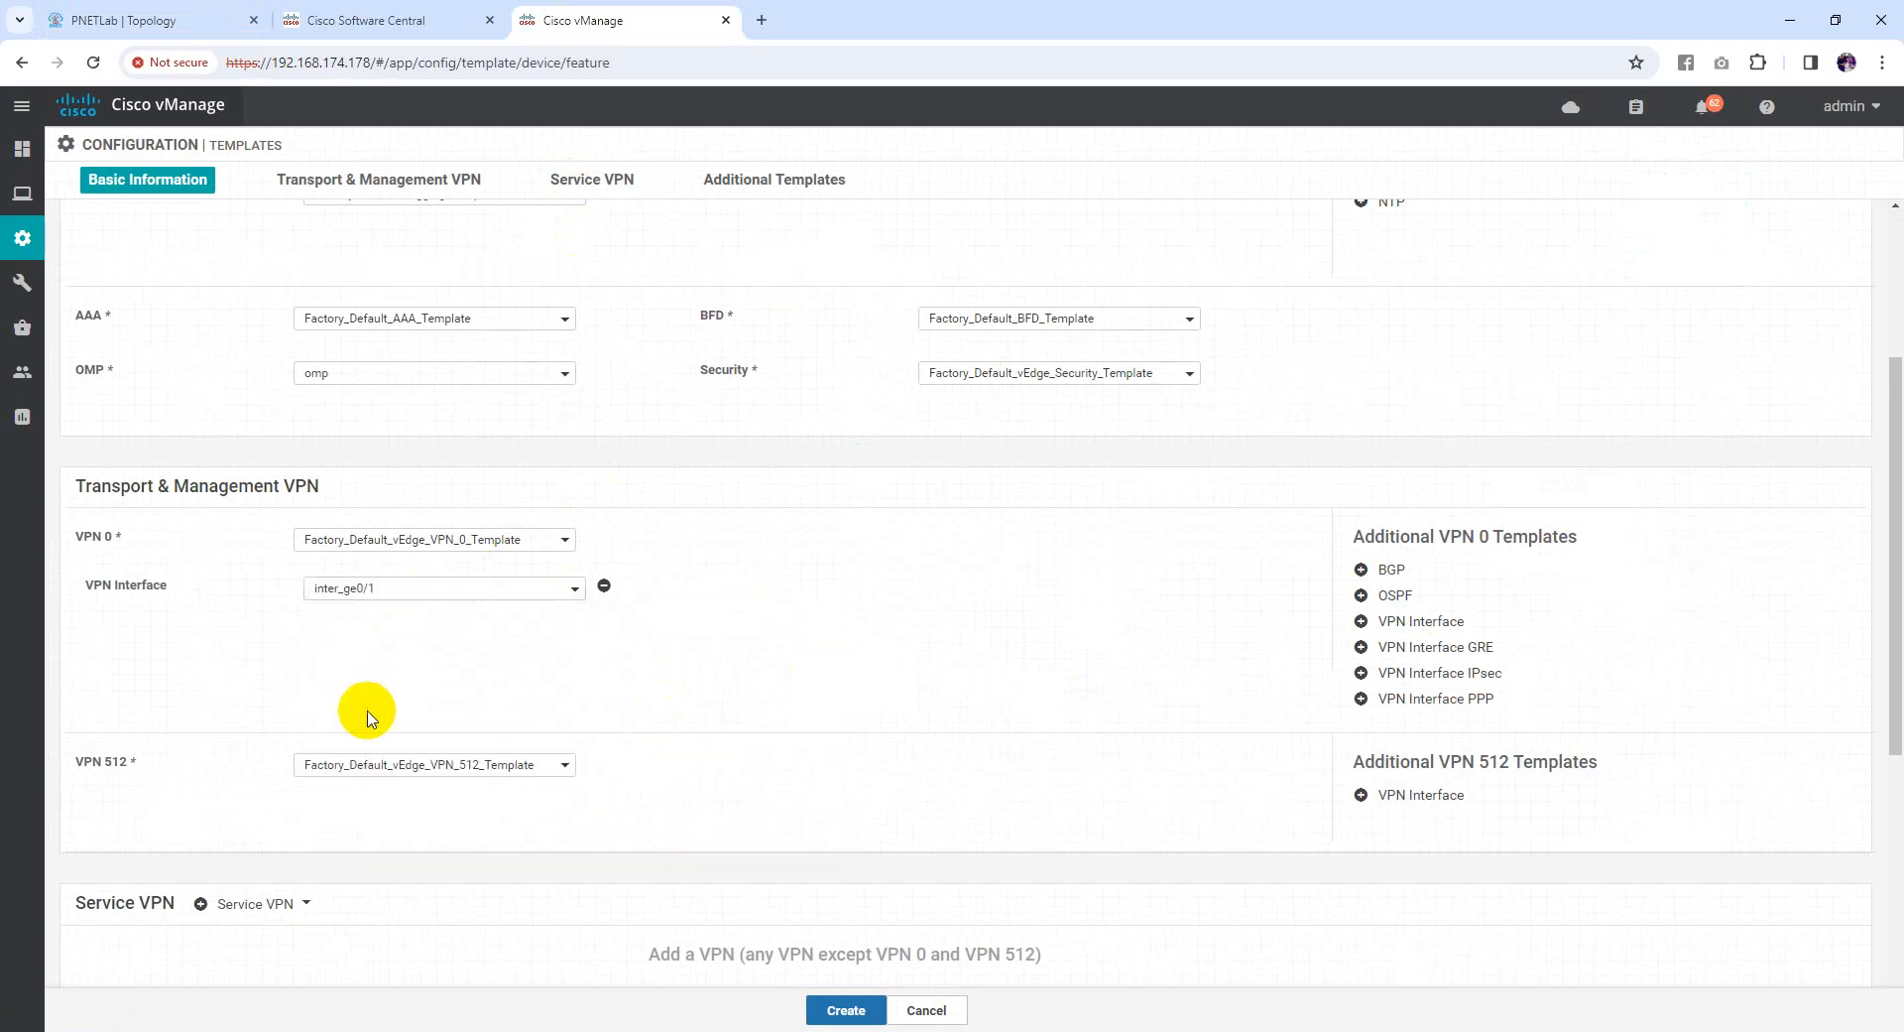
scroll(556, 662, down, 2)
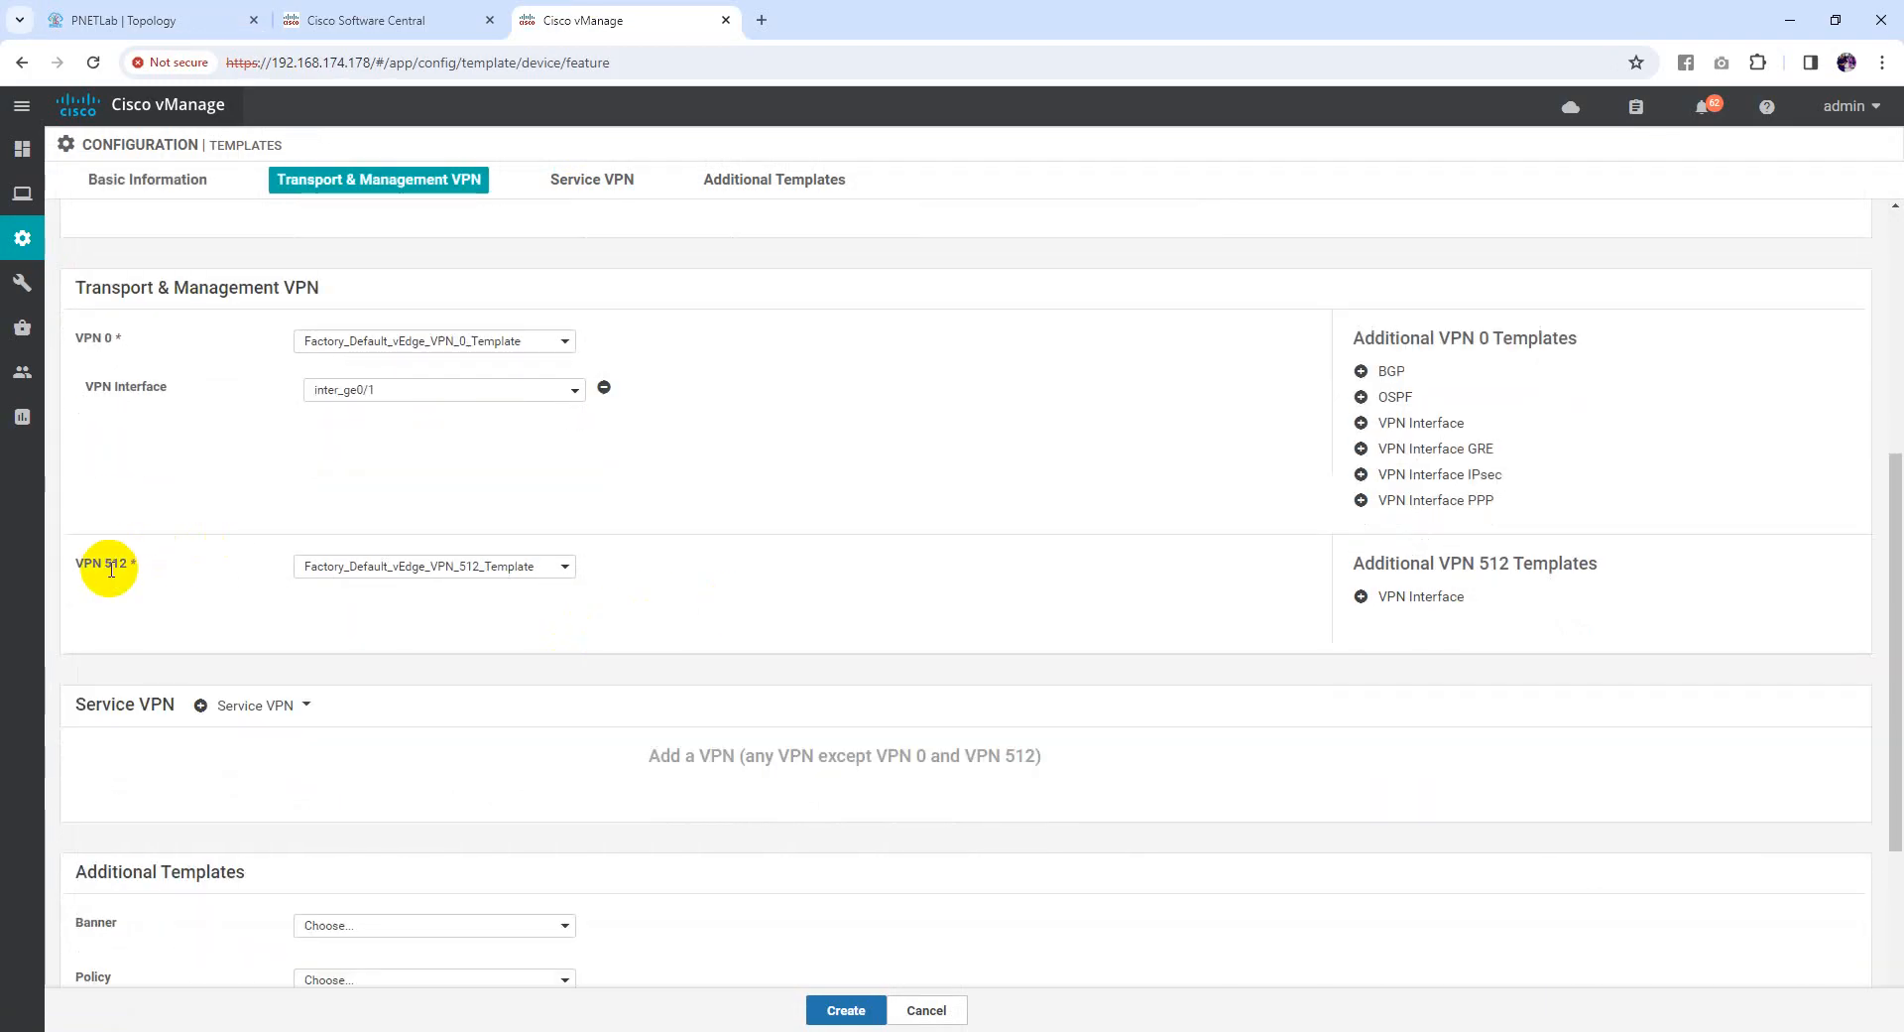
click(423, 342)
click(310, 395)
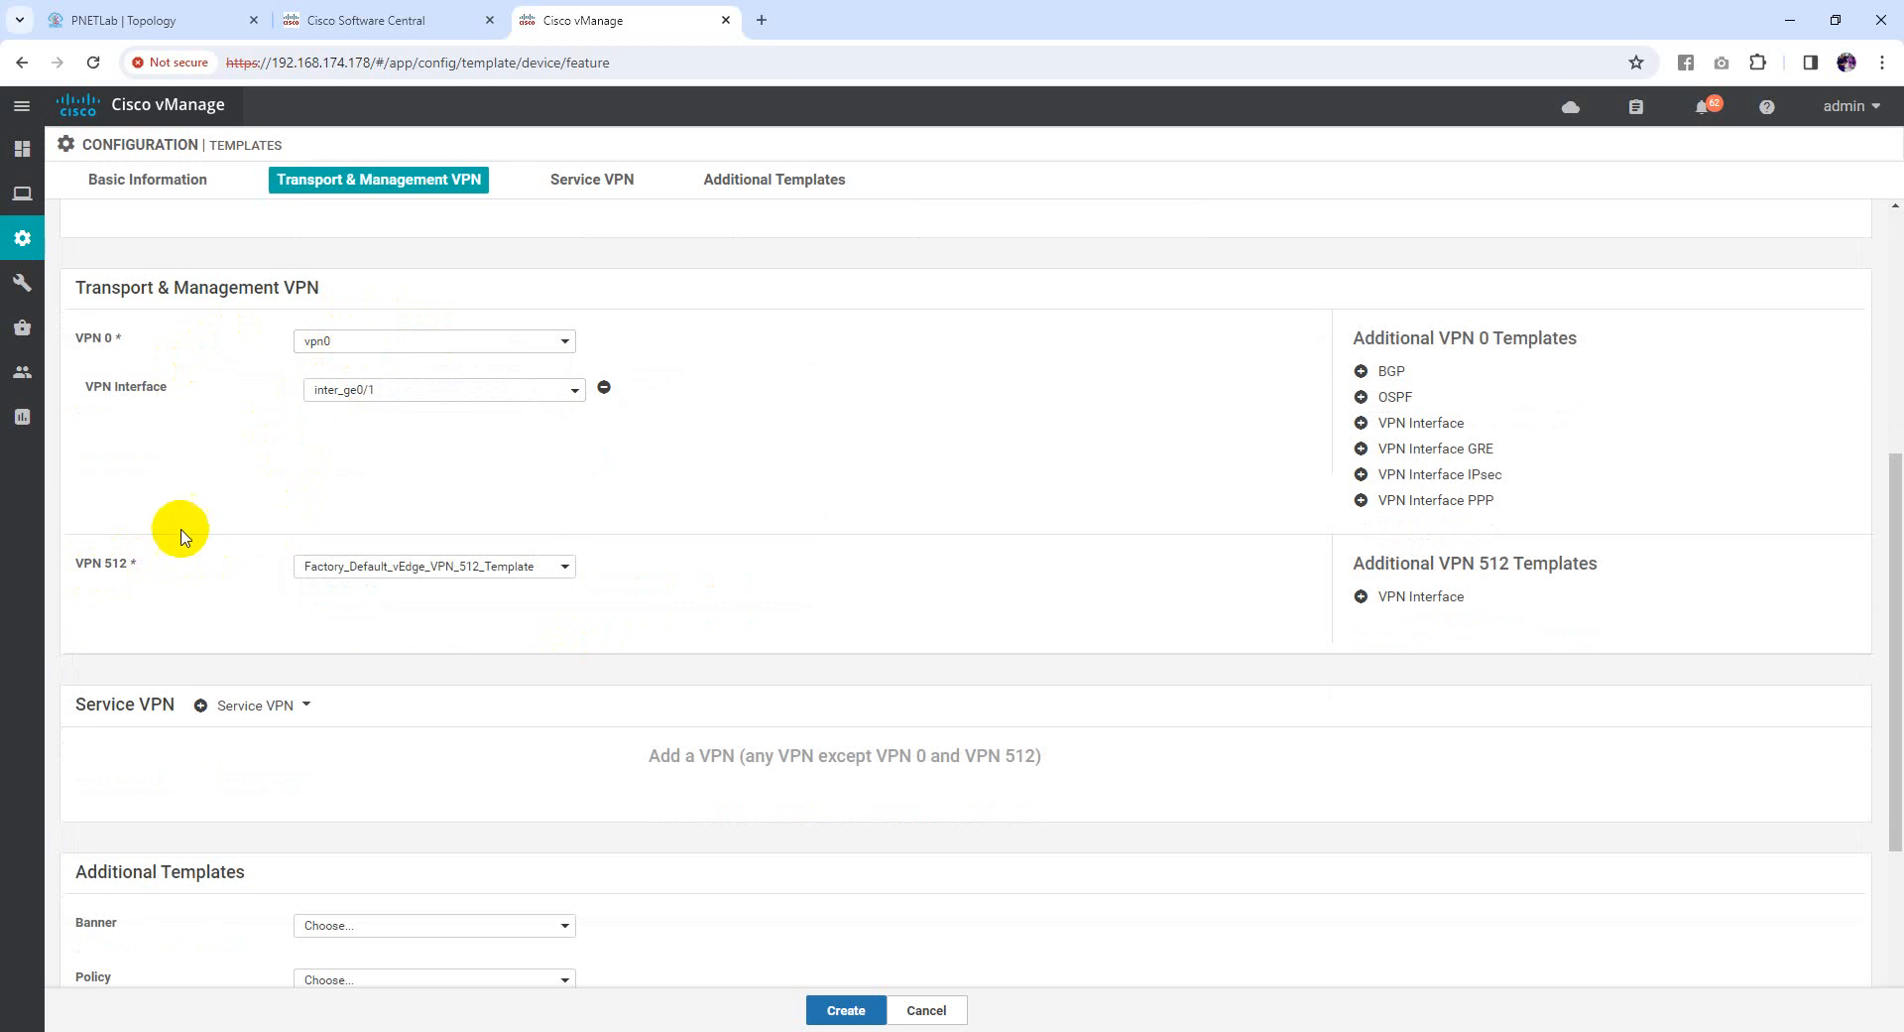
Use vpn512 for VPN 512 and add inter_eth0 as its VPN interface
click(415, 568)
click(323, 627)
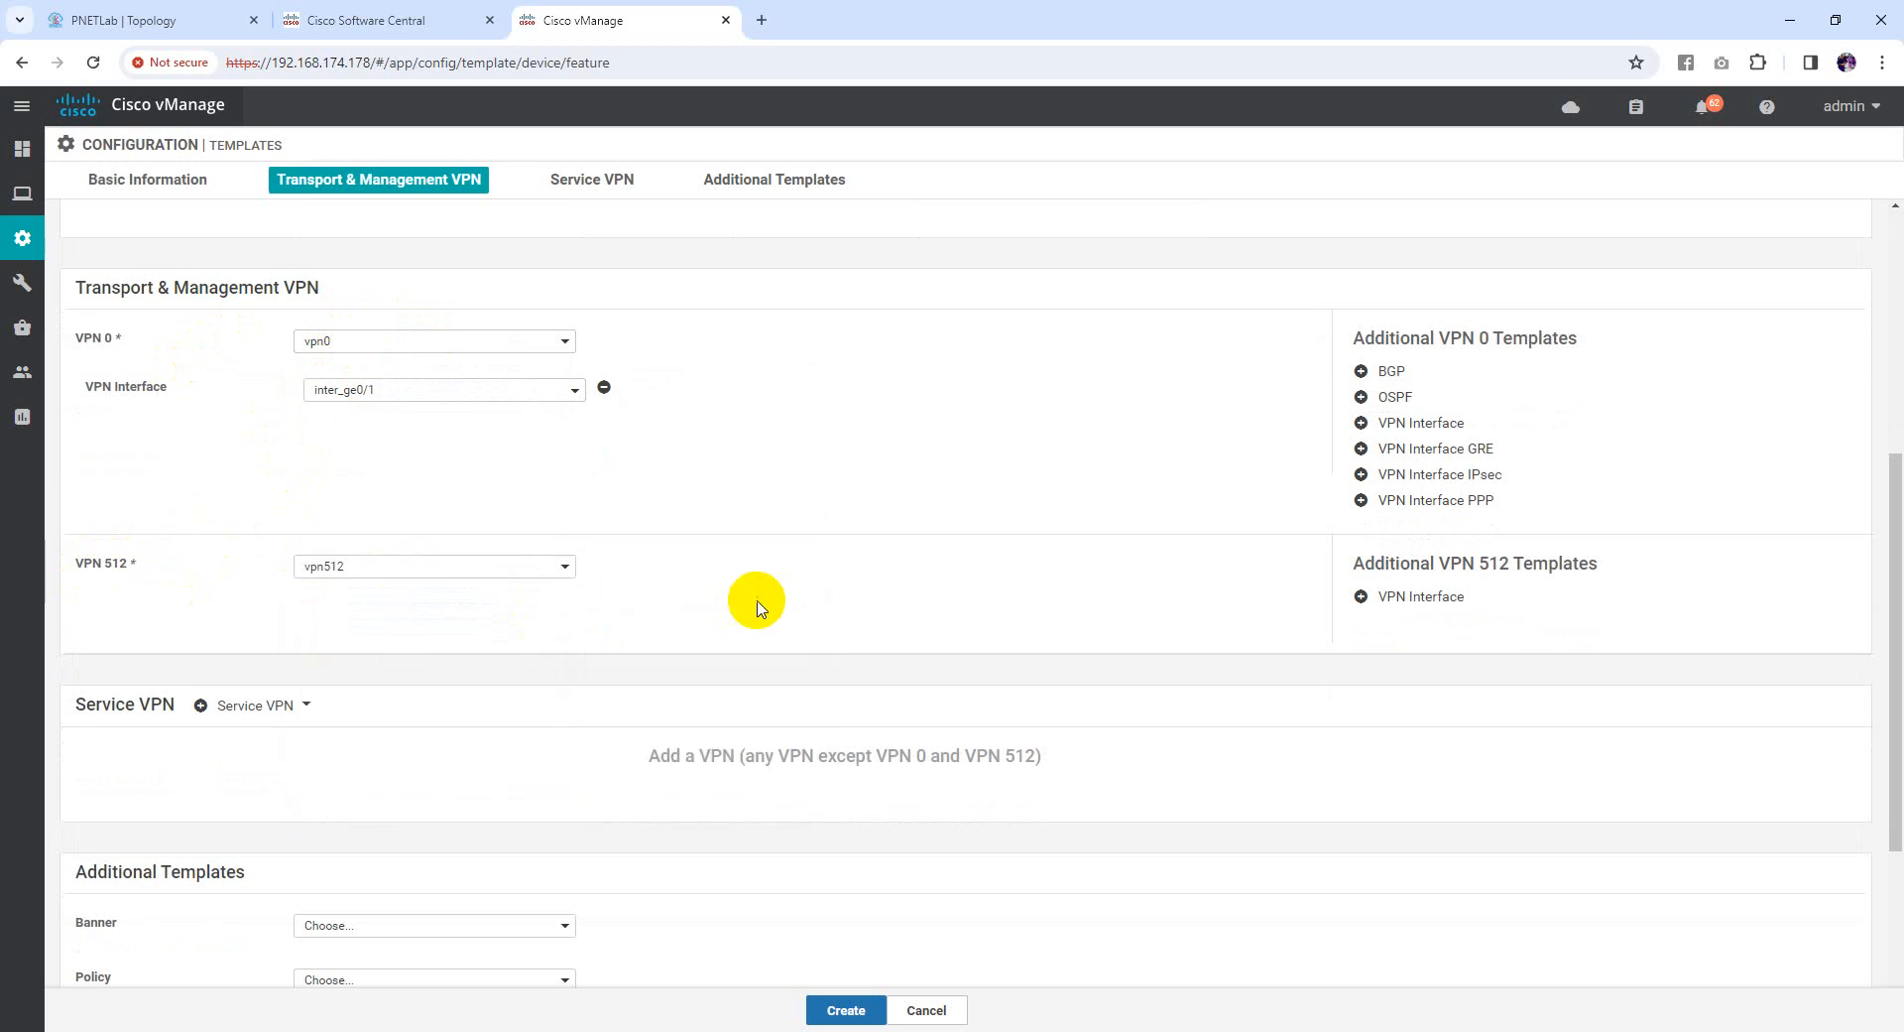
click(1382, 607)
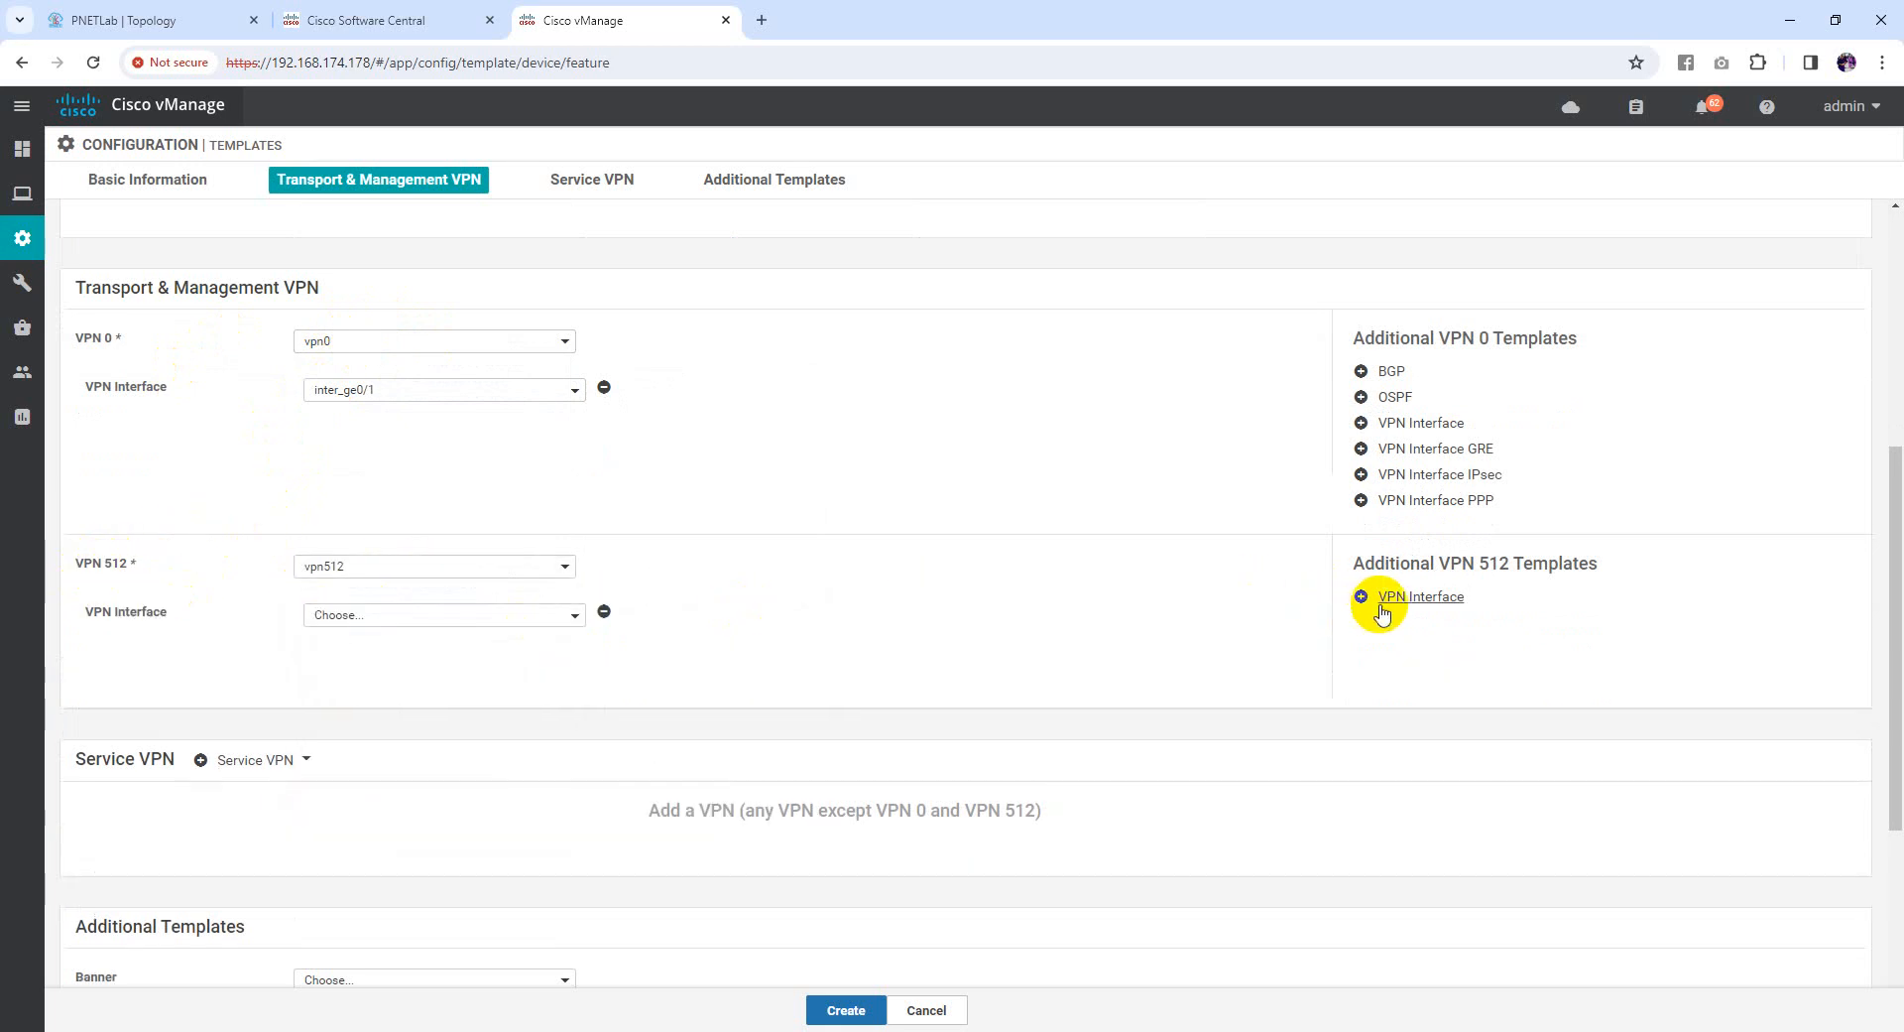
click(182, 10)
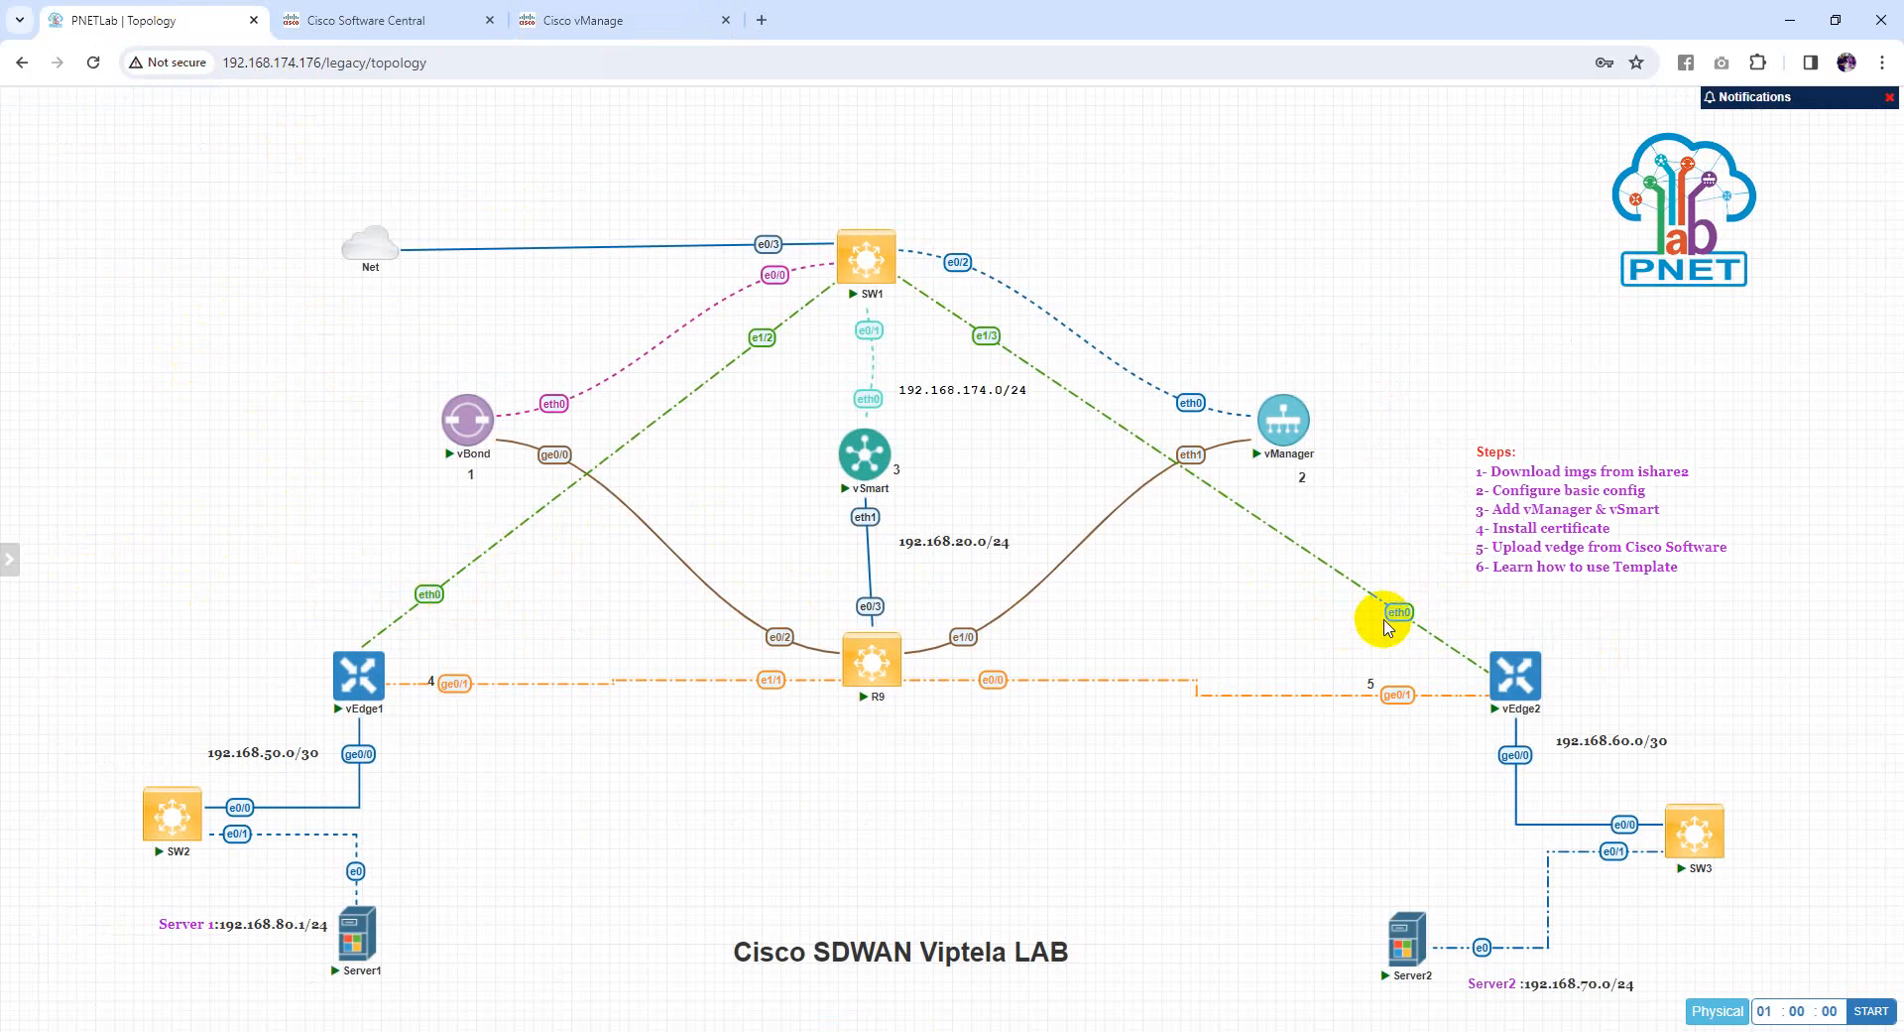
click(631, 12)
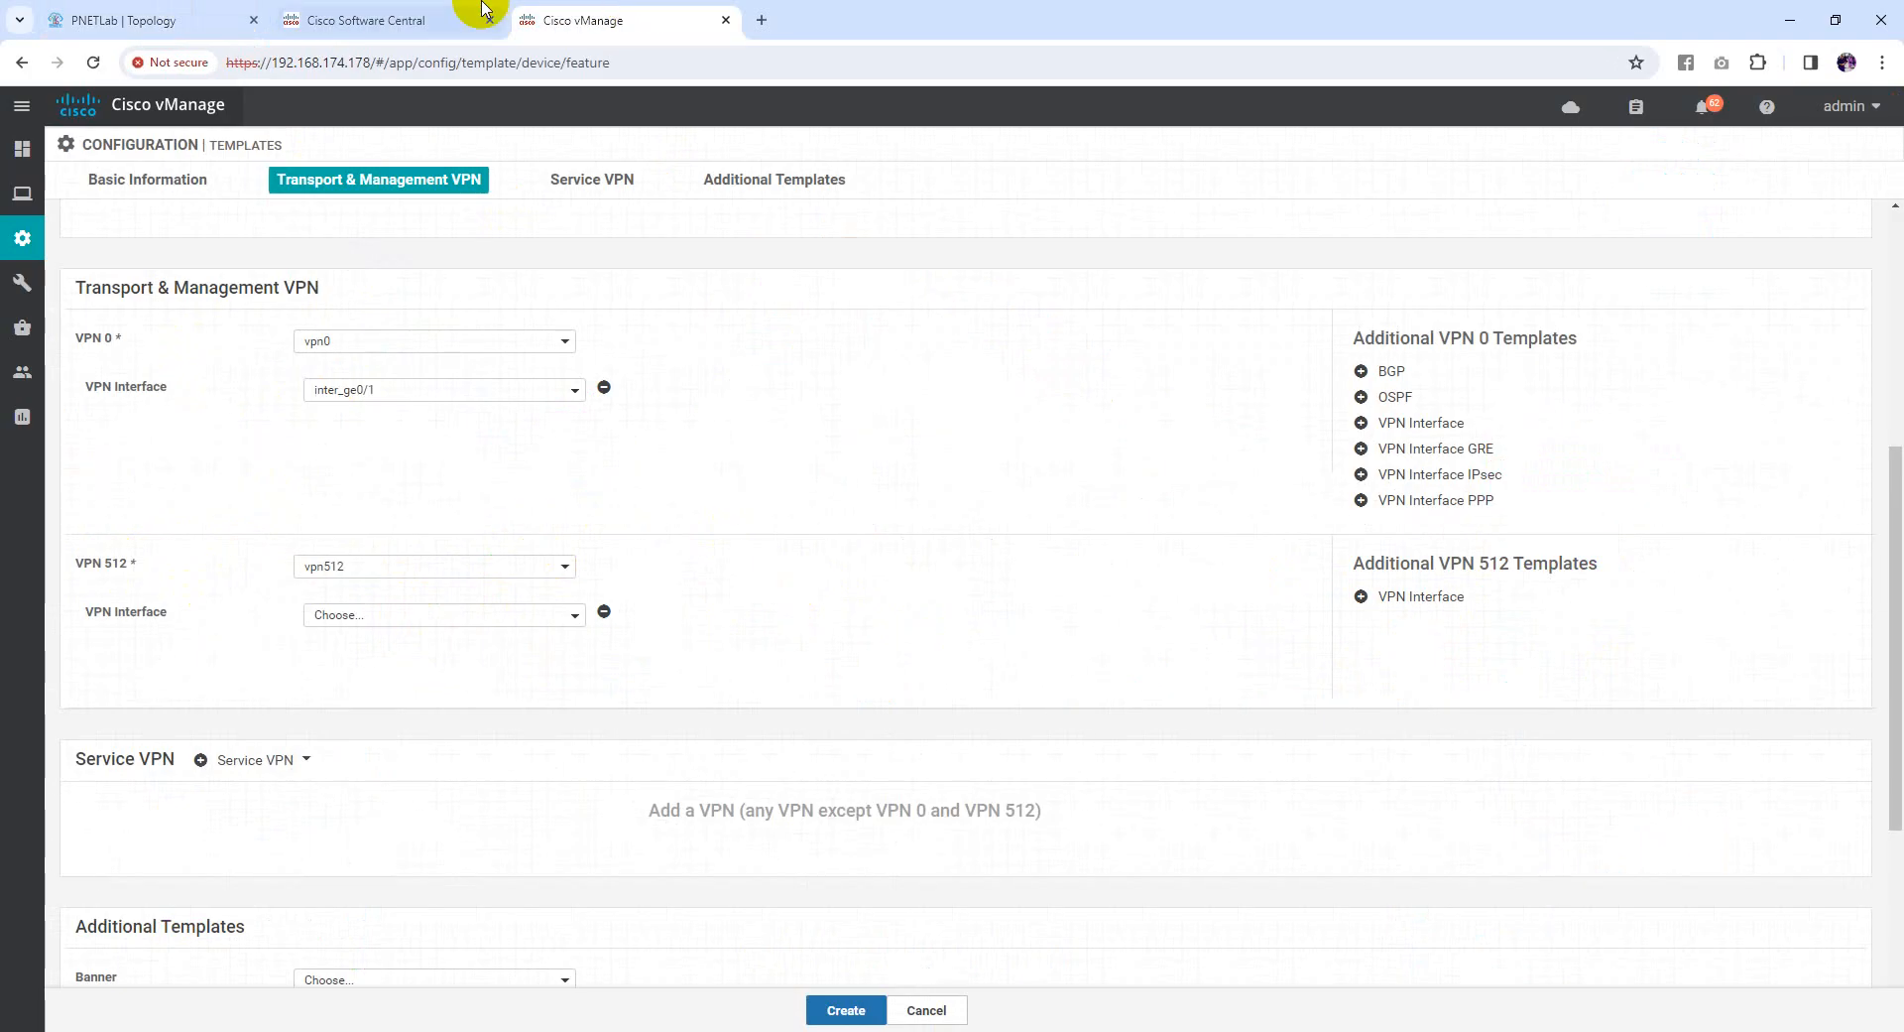
click(404, 615)
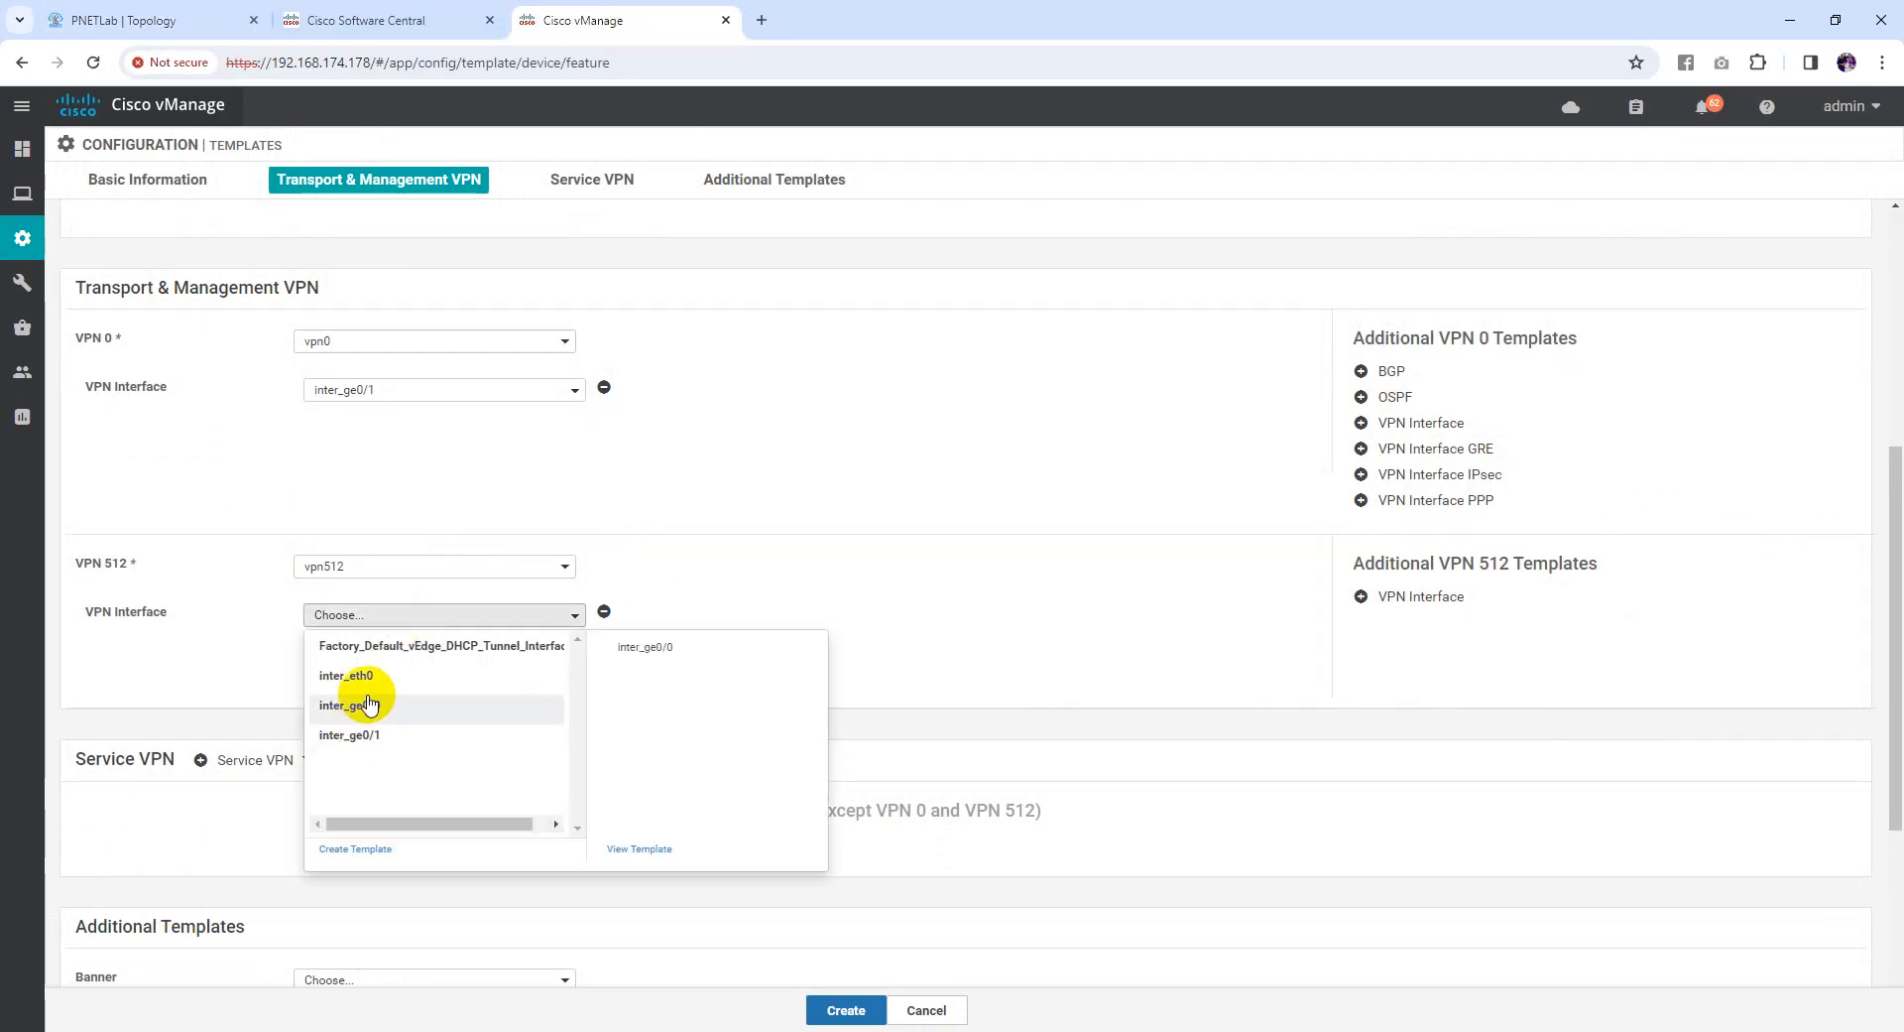
click(369, 676)
scroll(413, 553, down, 2)
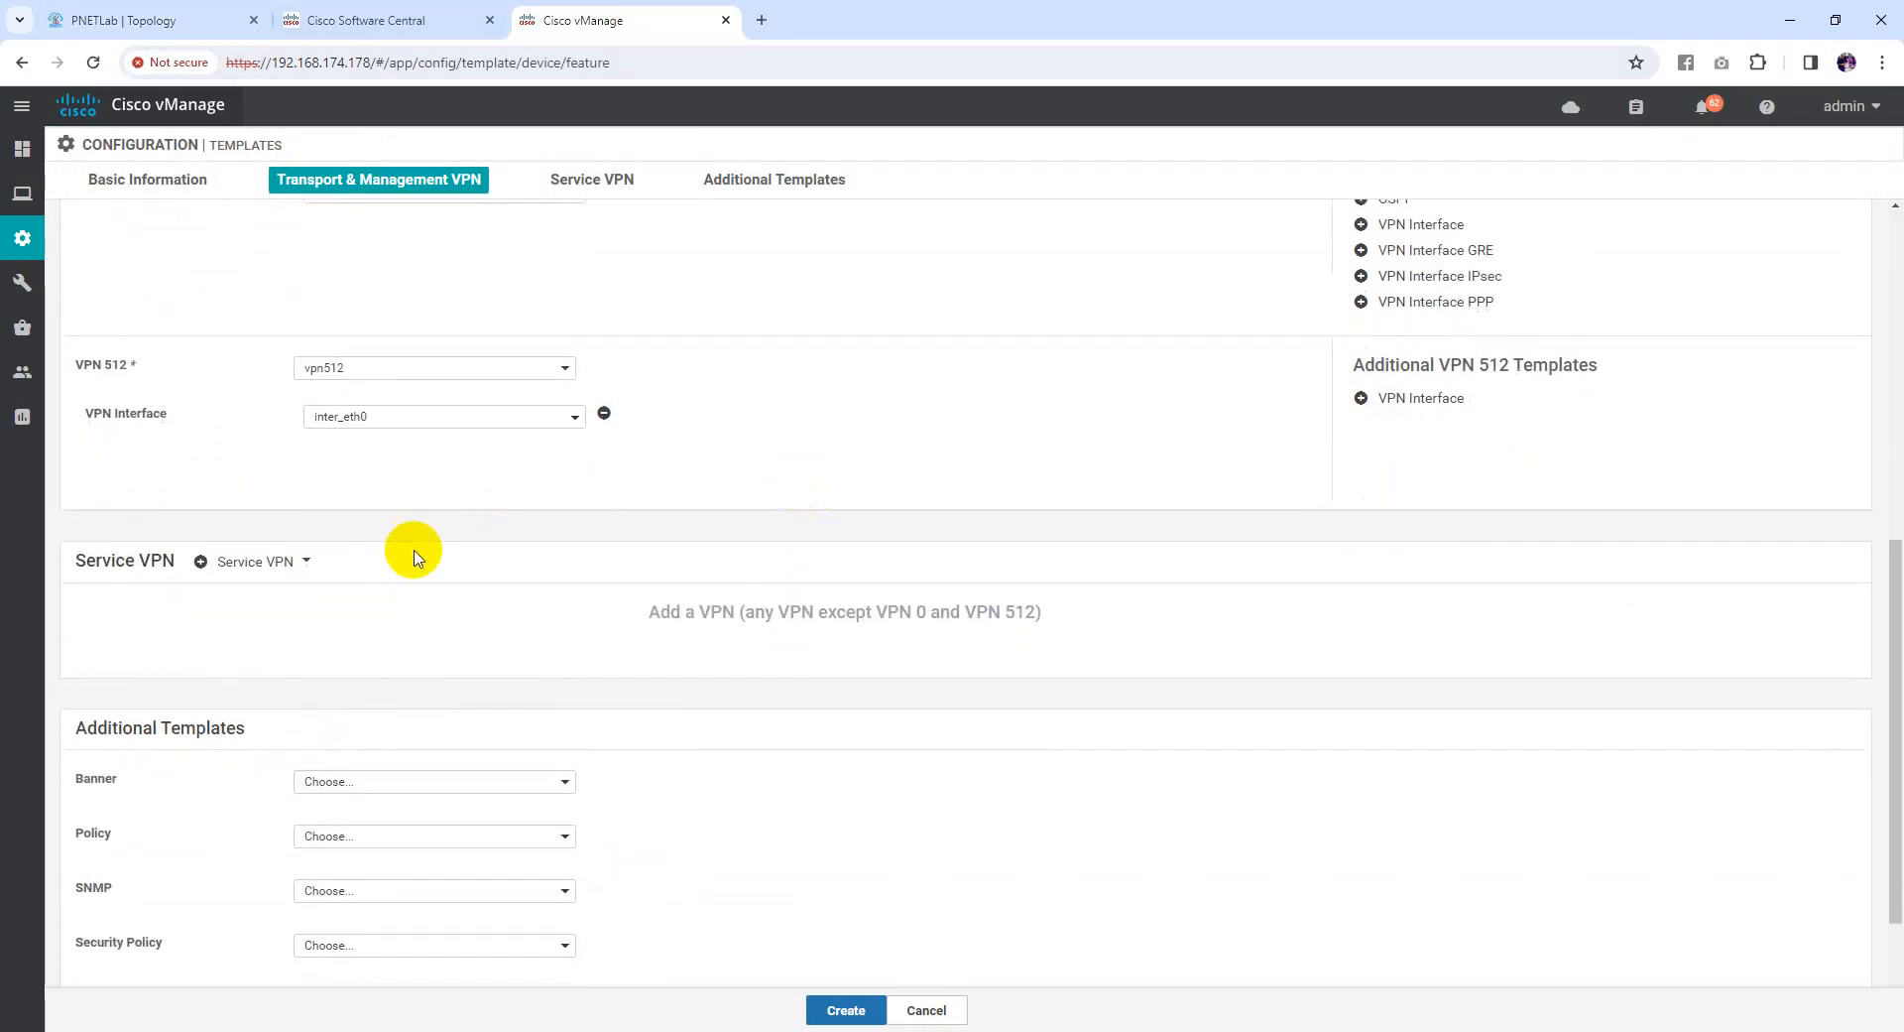
click(89, 12)
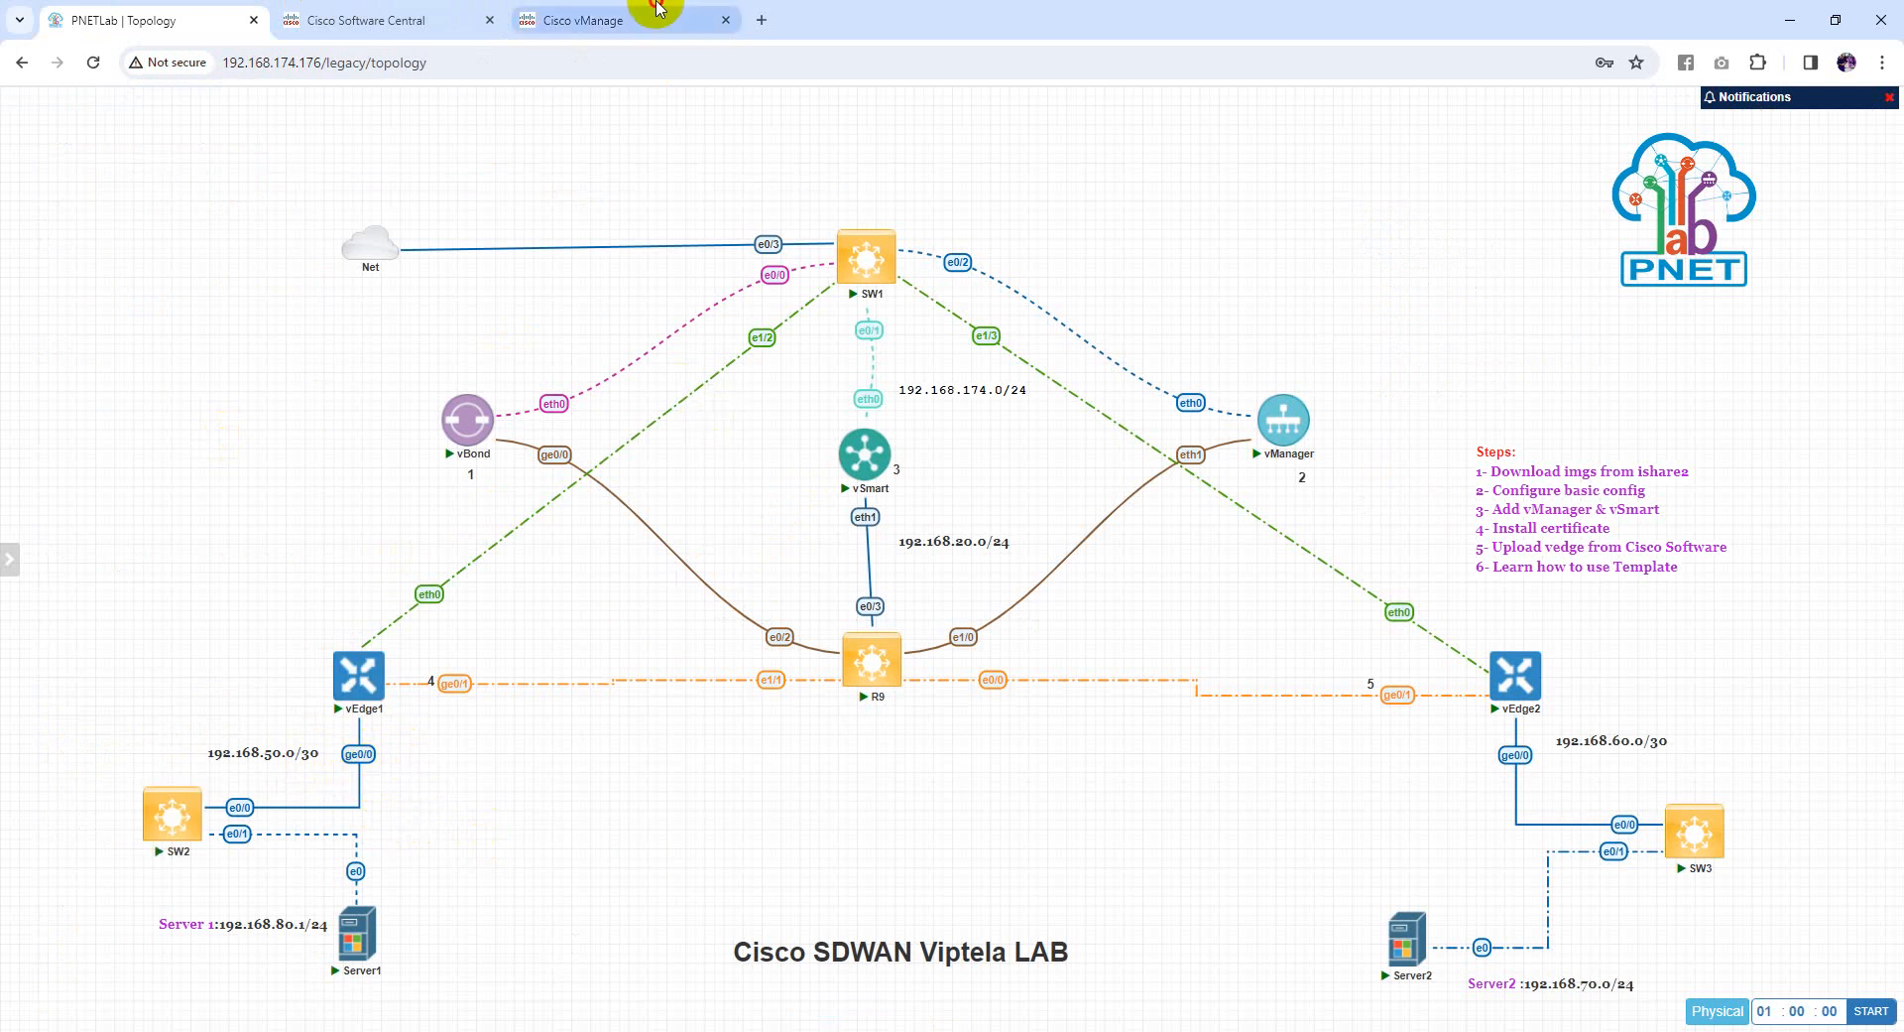
Add one service VPN, vpn10, with VPN interface inter_ge0/0
click(615, 12)
click(250, 565)
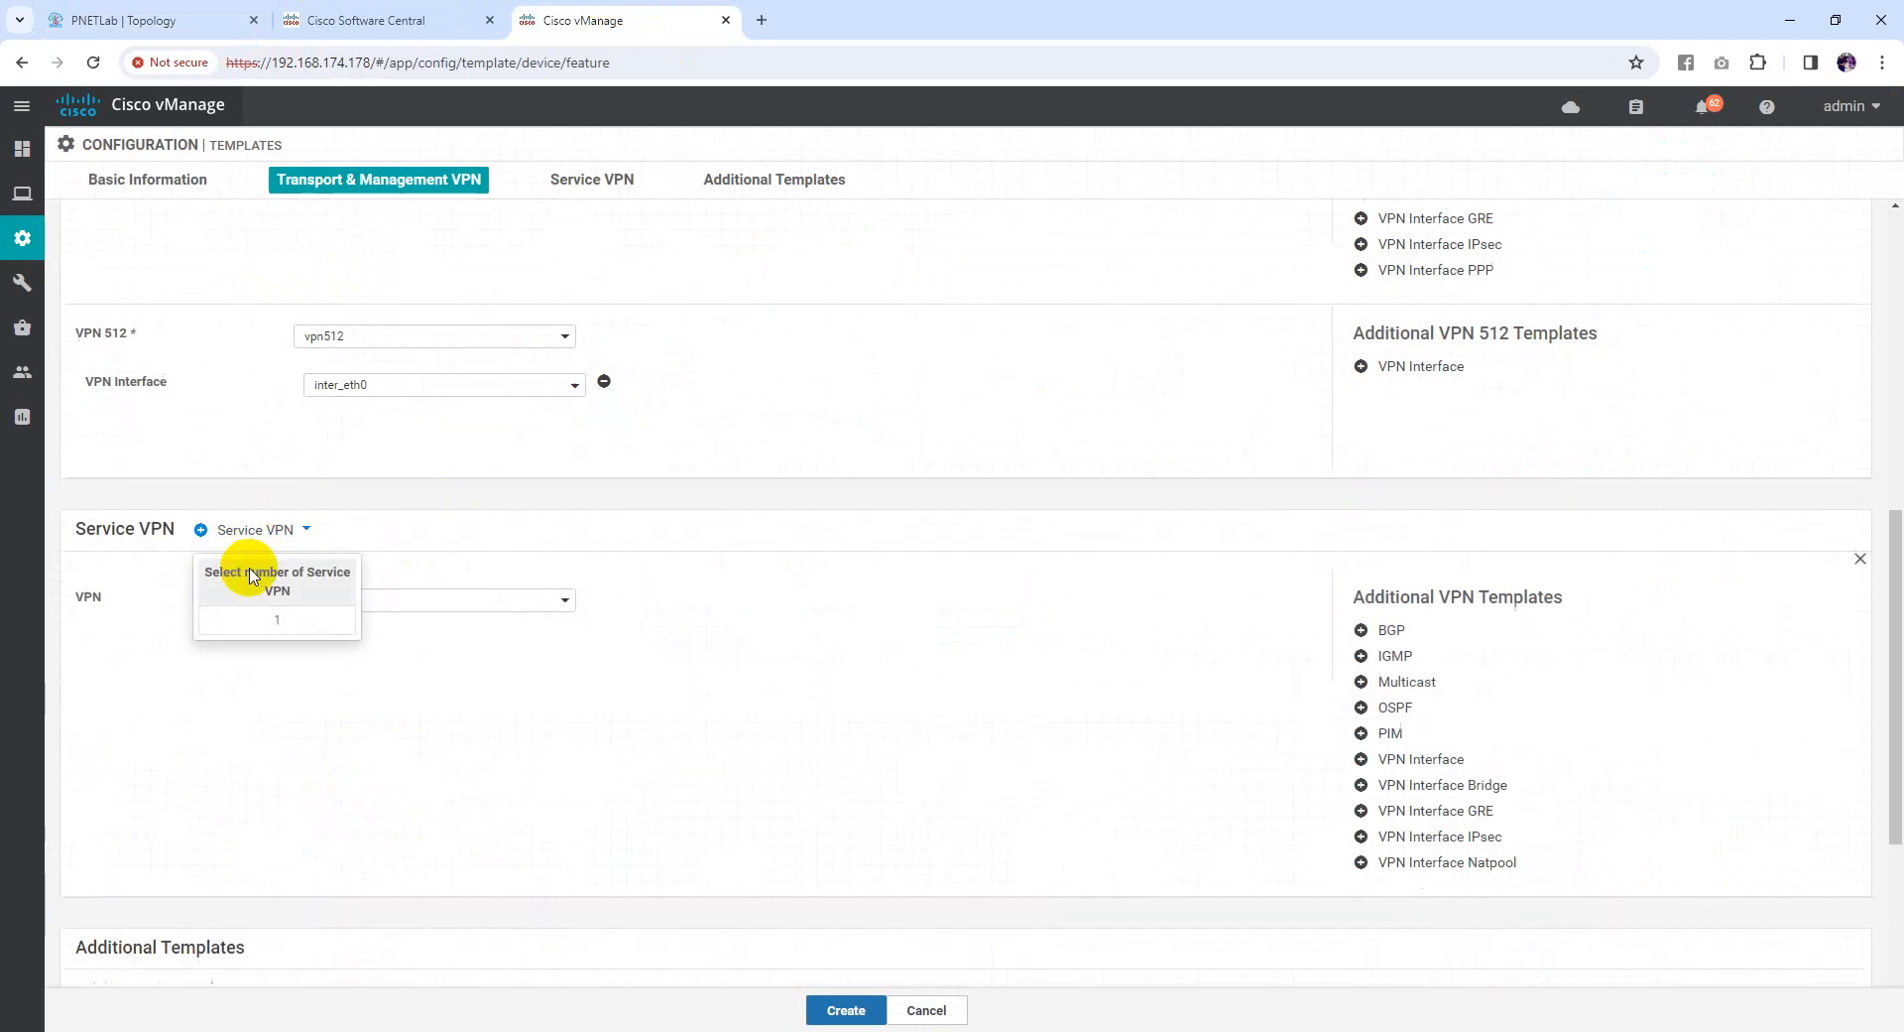
click(454, 370)
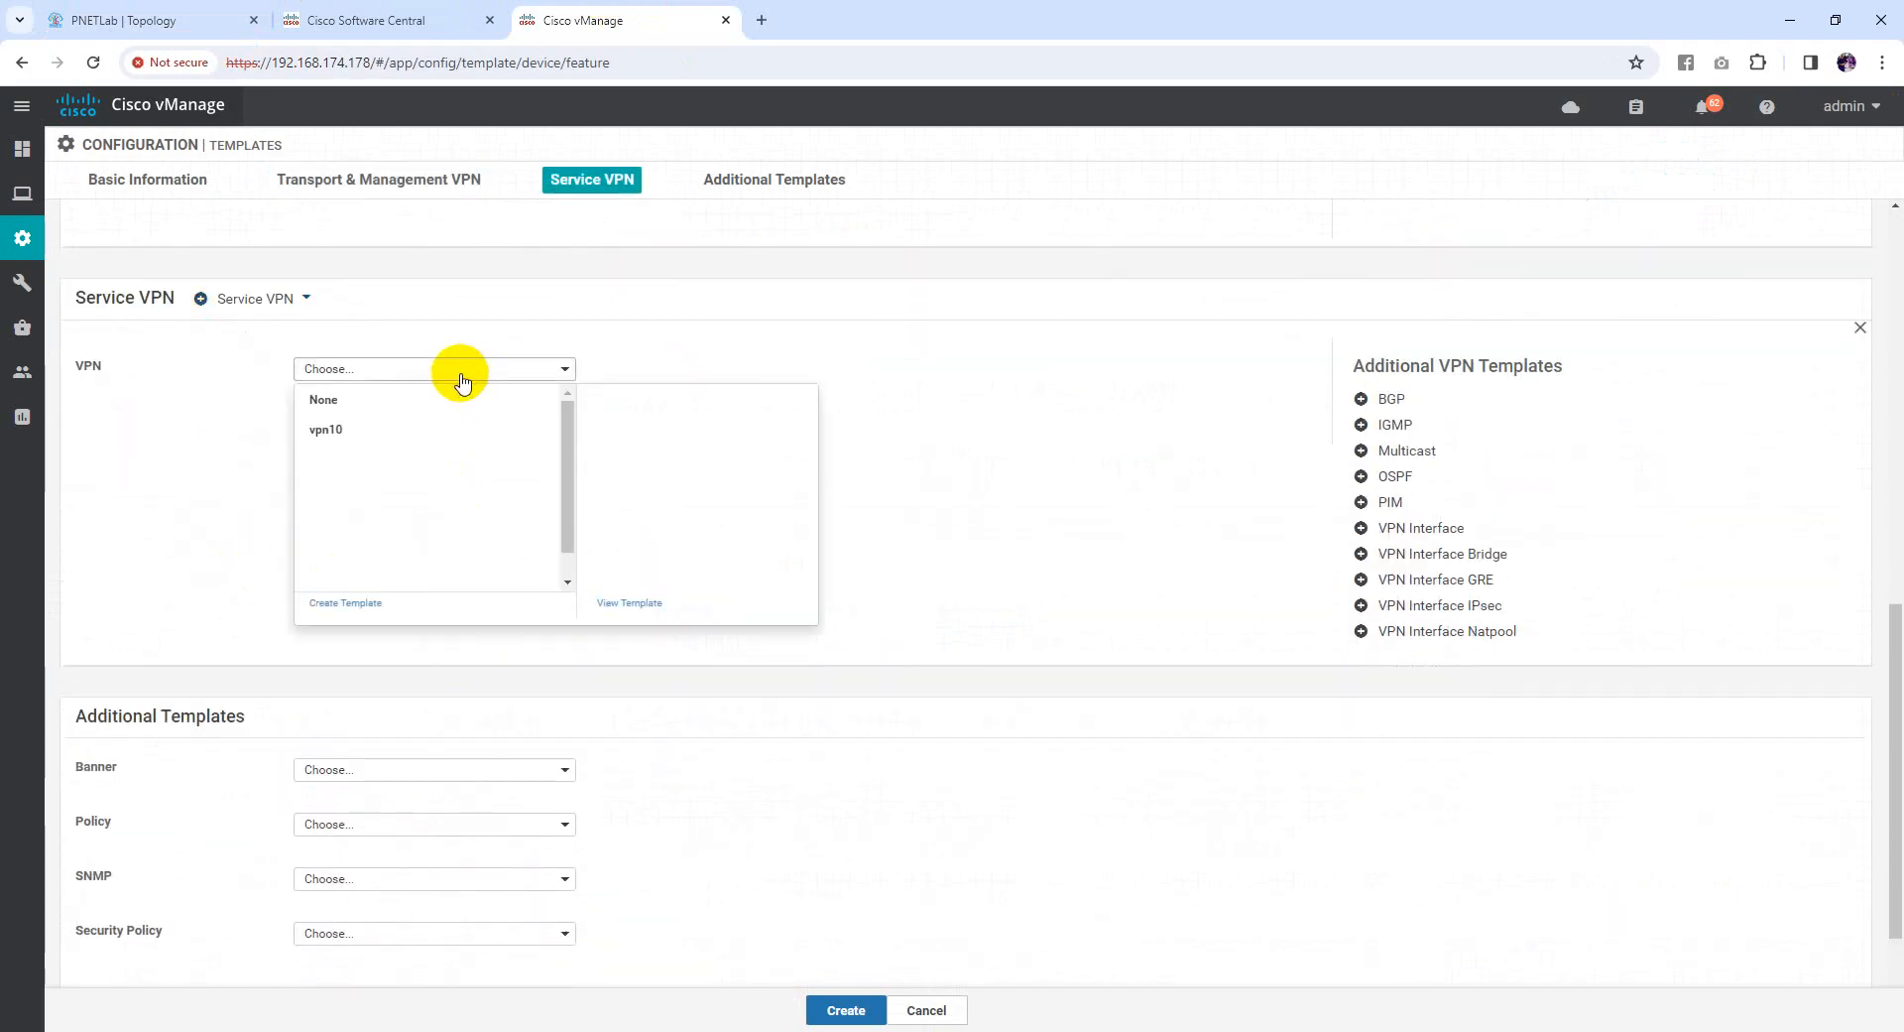
click(328, 429)
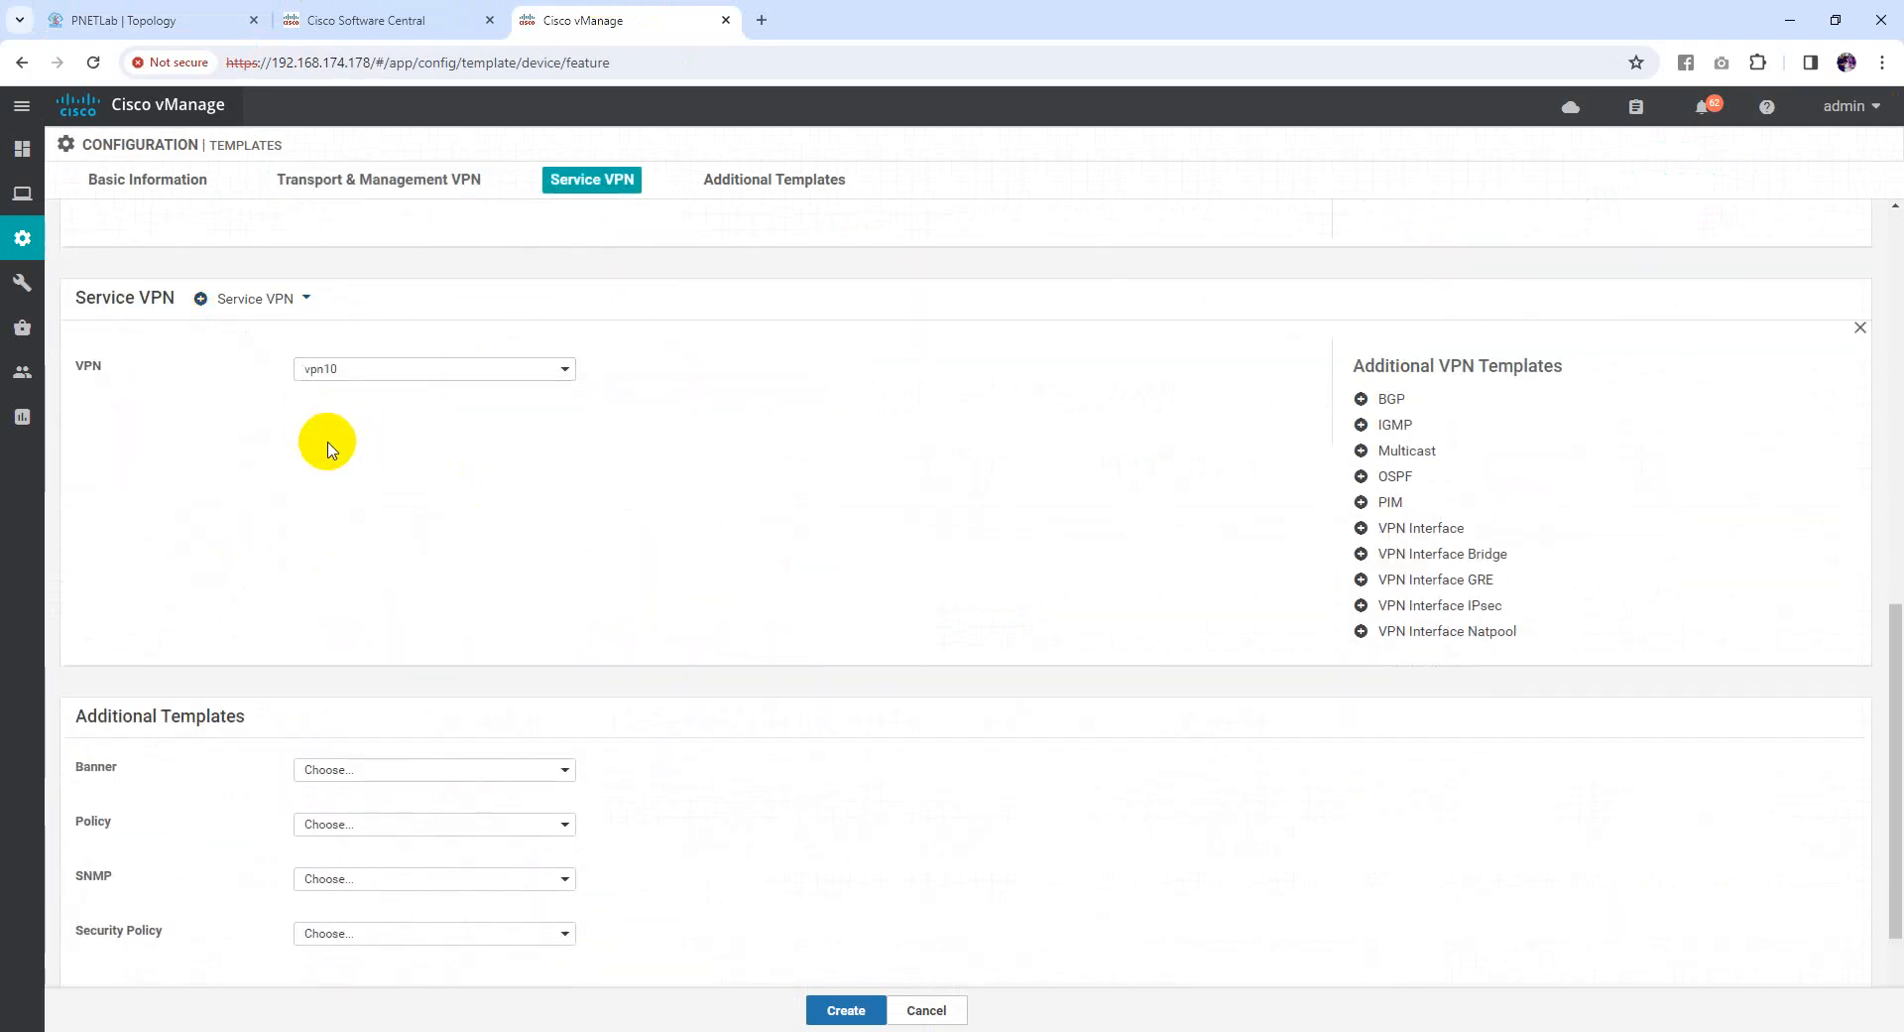
click(1433, 529)
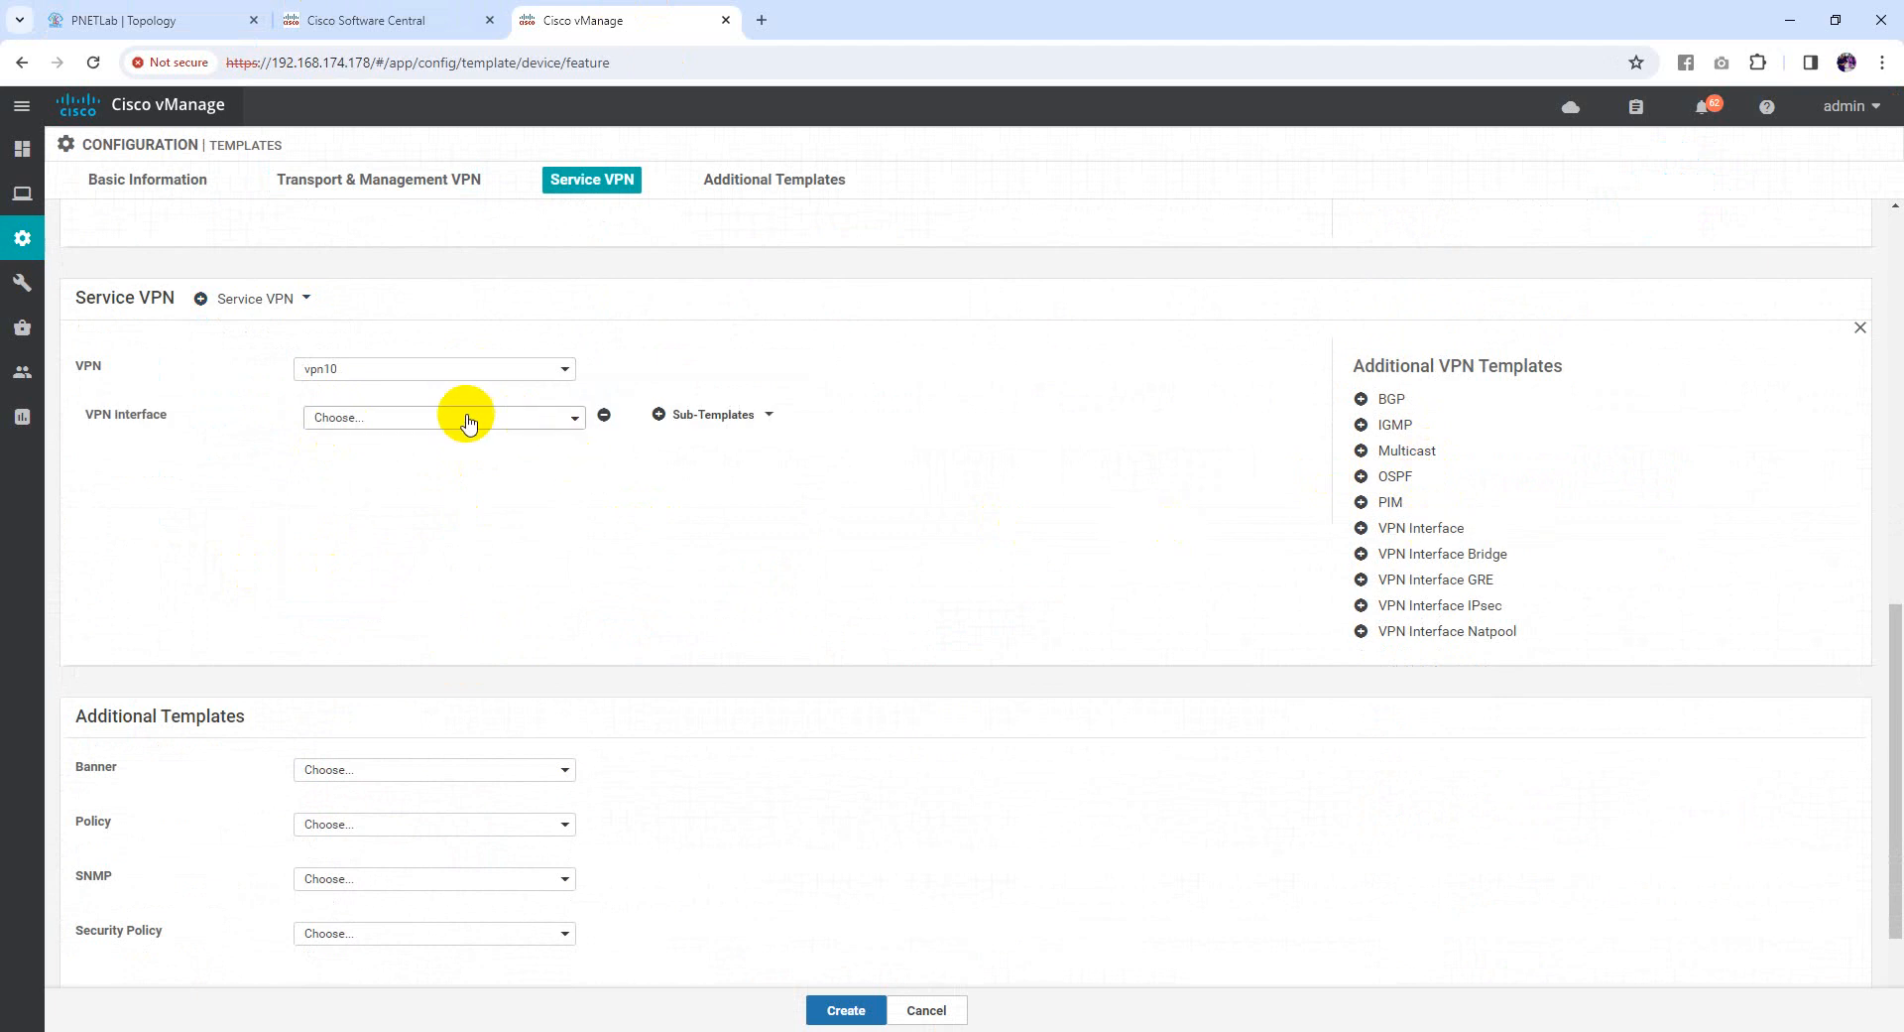
click(451, 417)
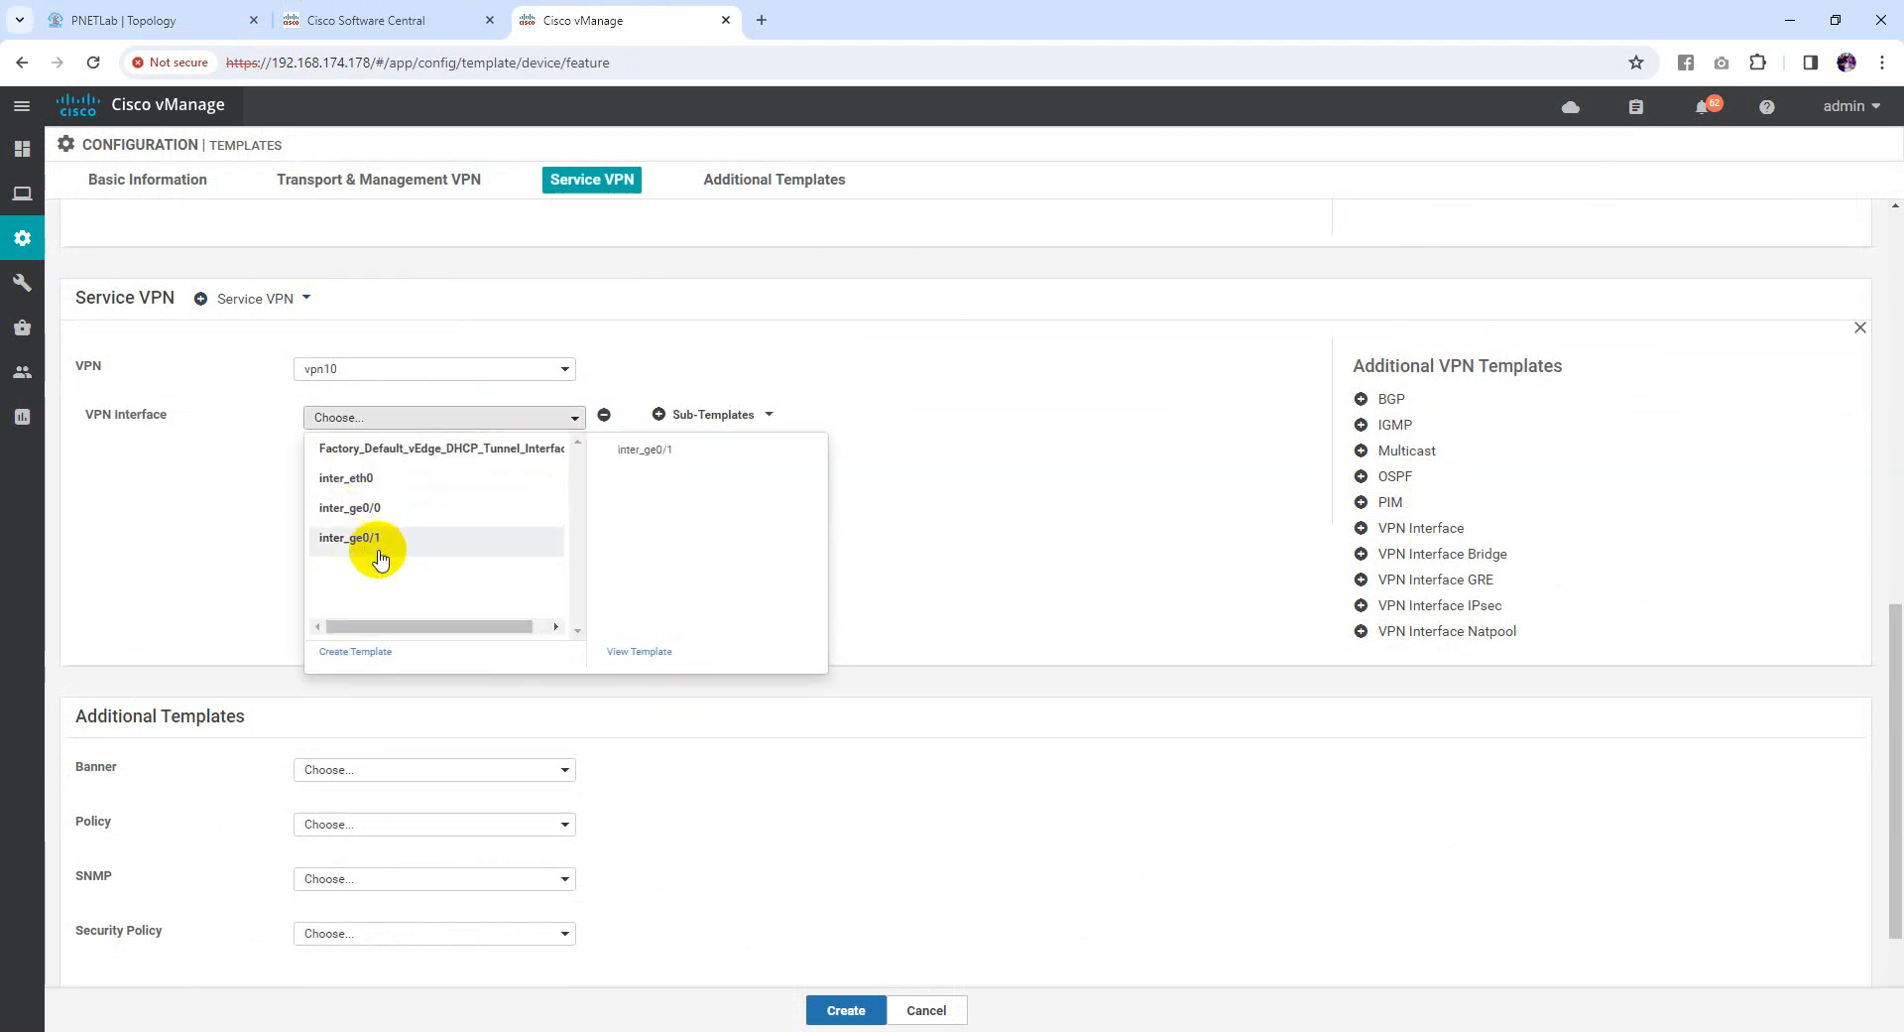
click(363, 506)
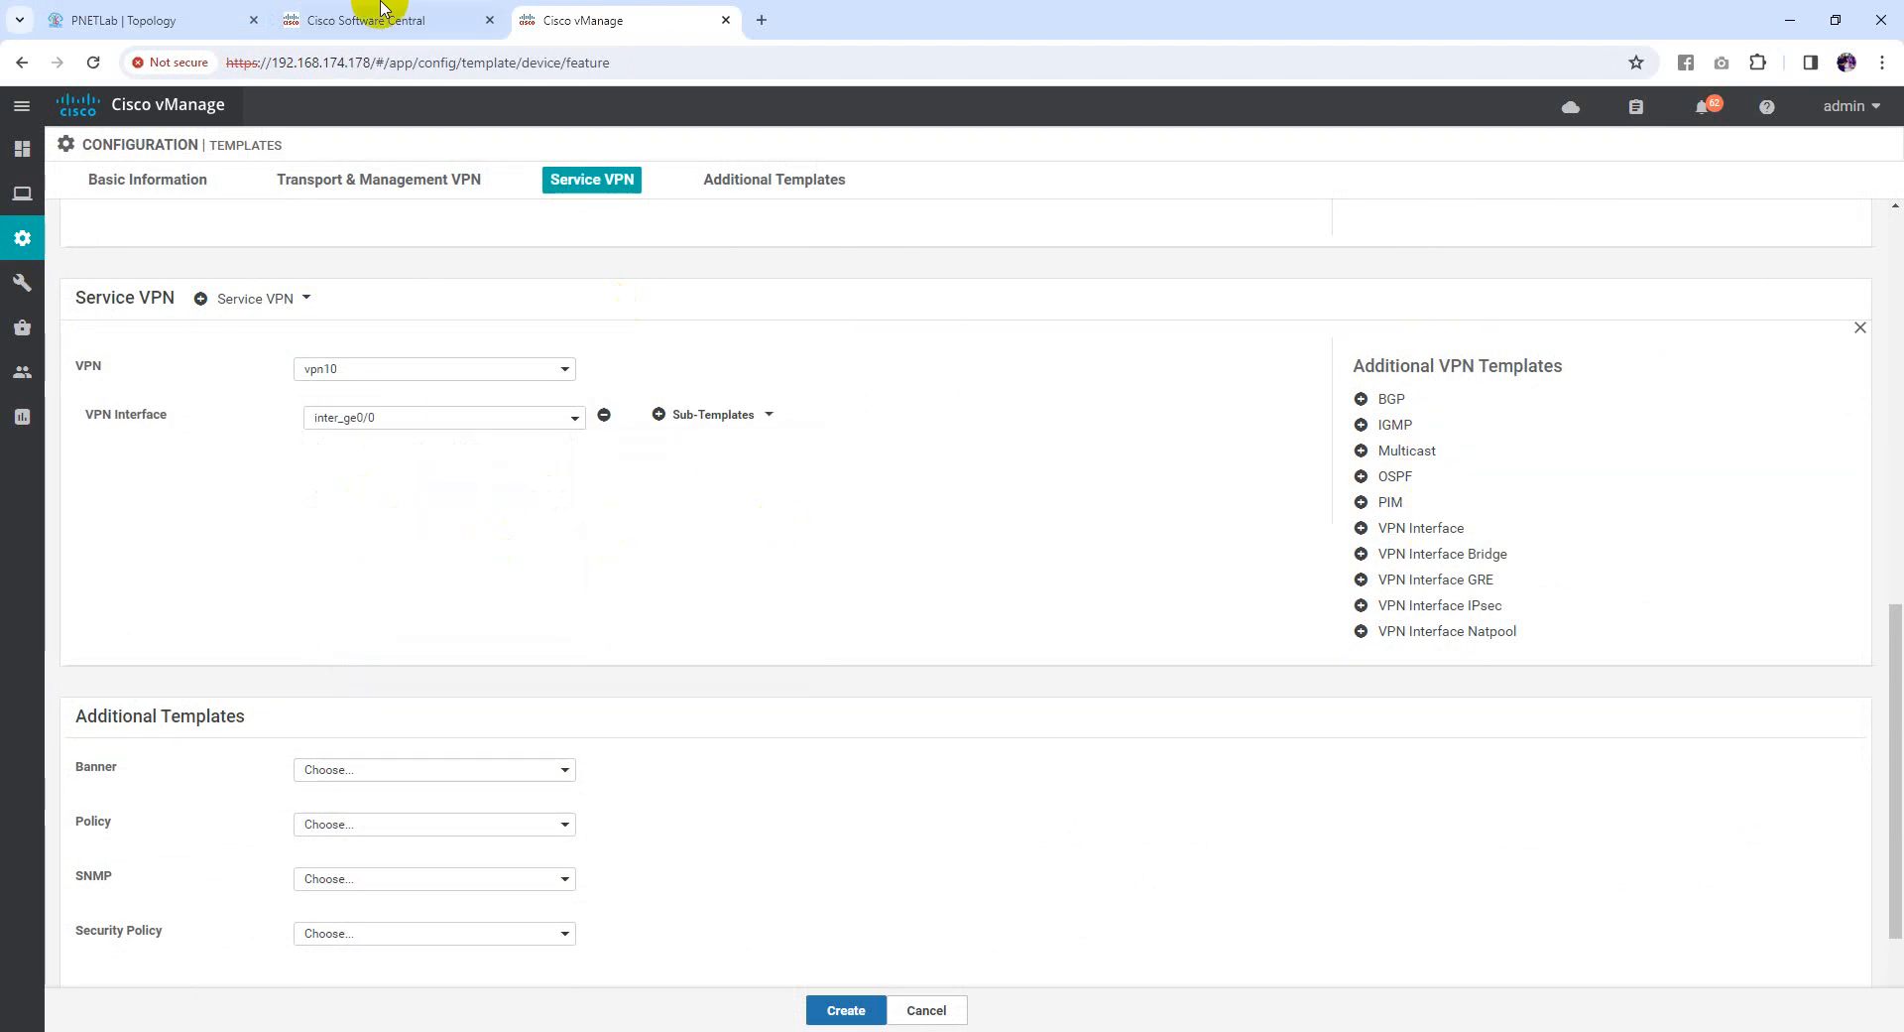
click(168, 8)
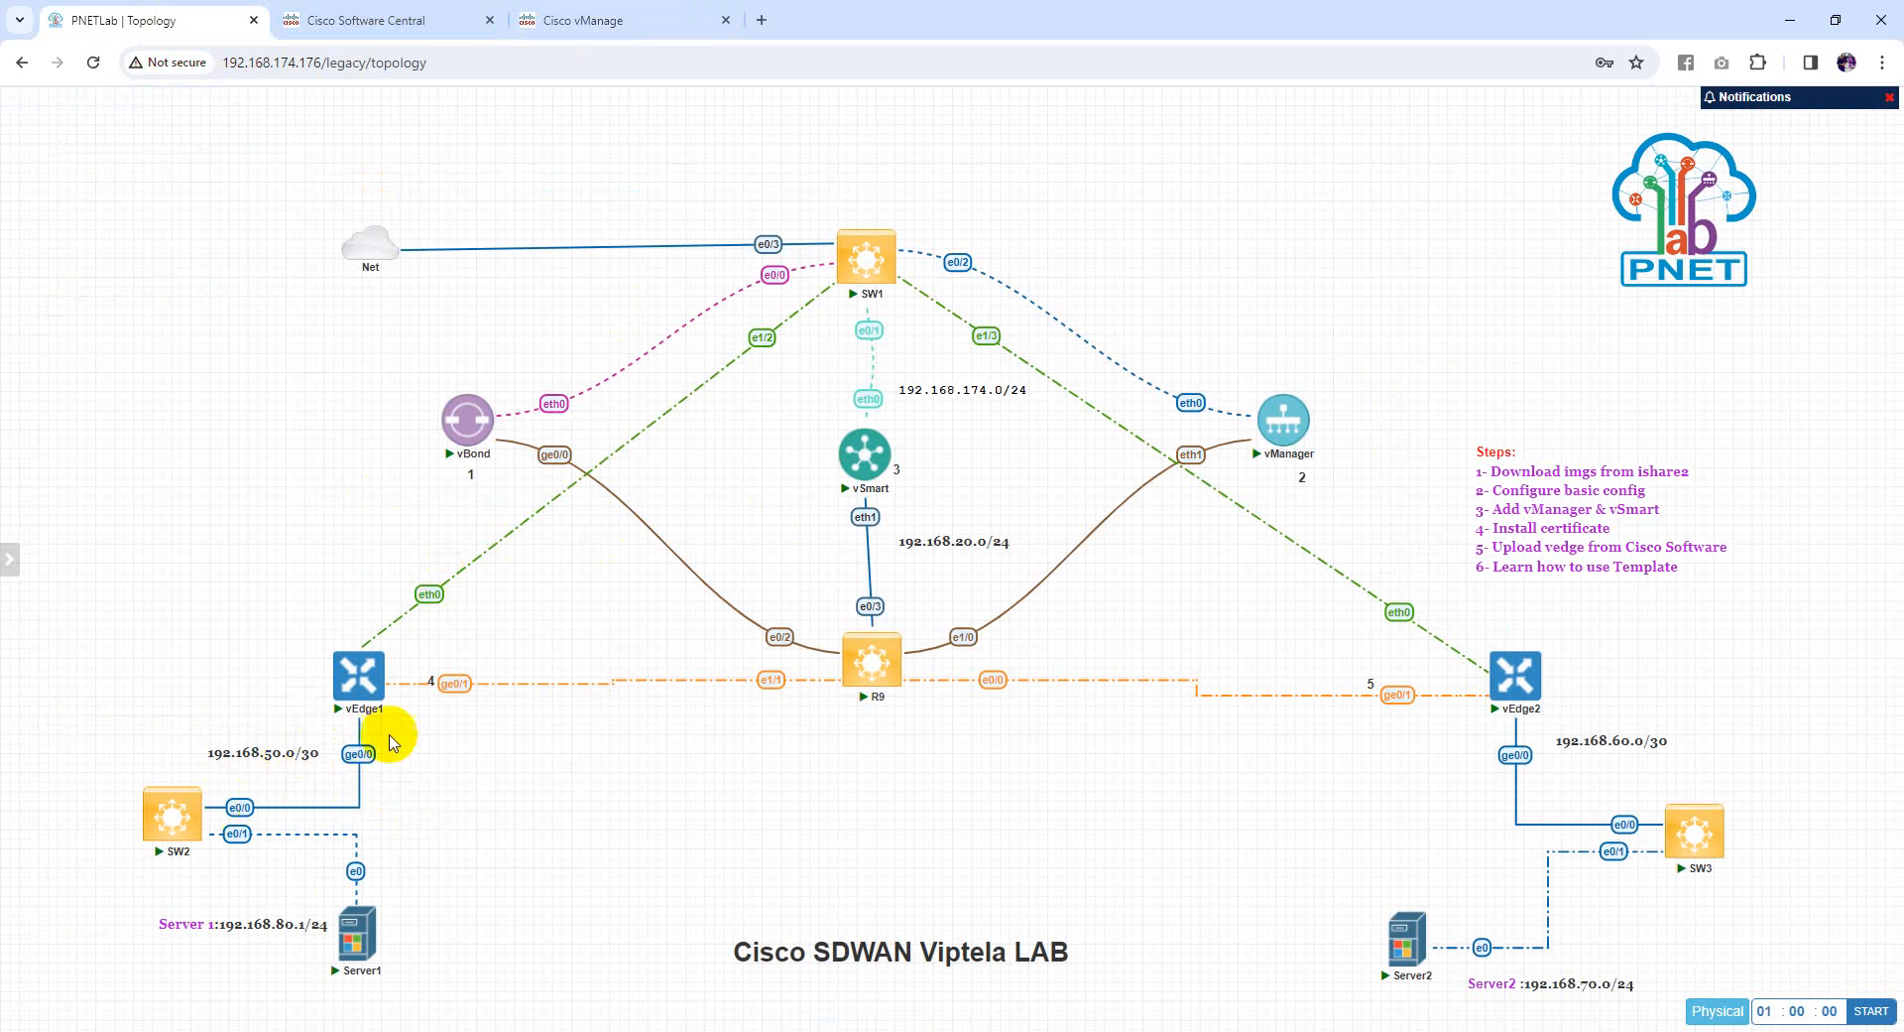
click(622, 10)
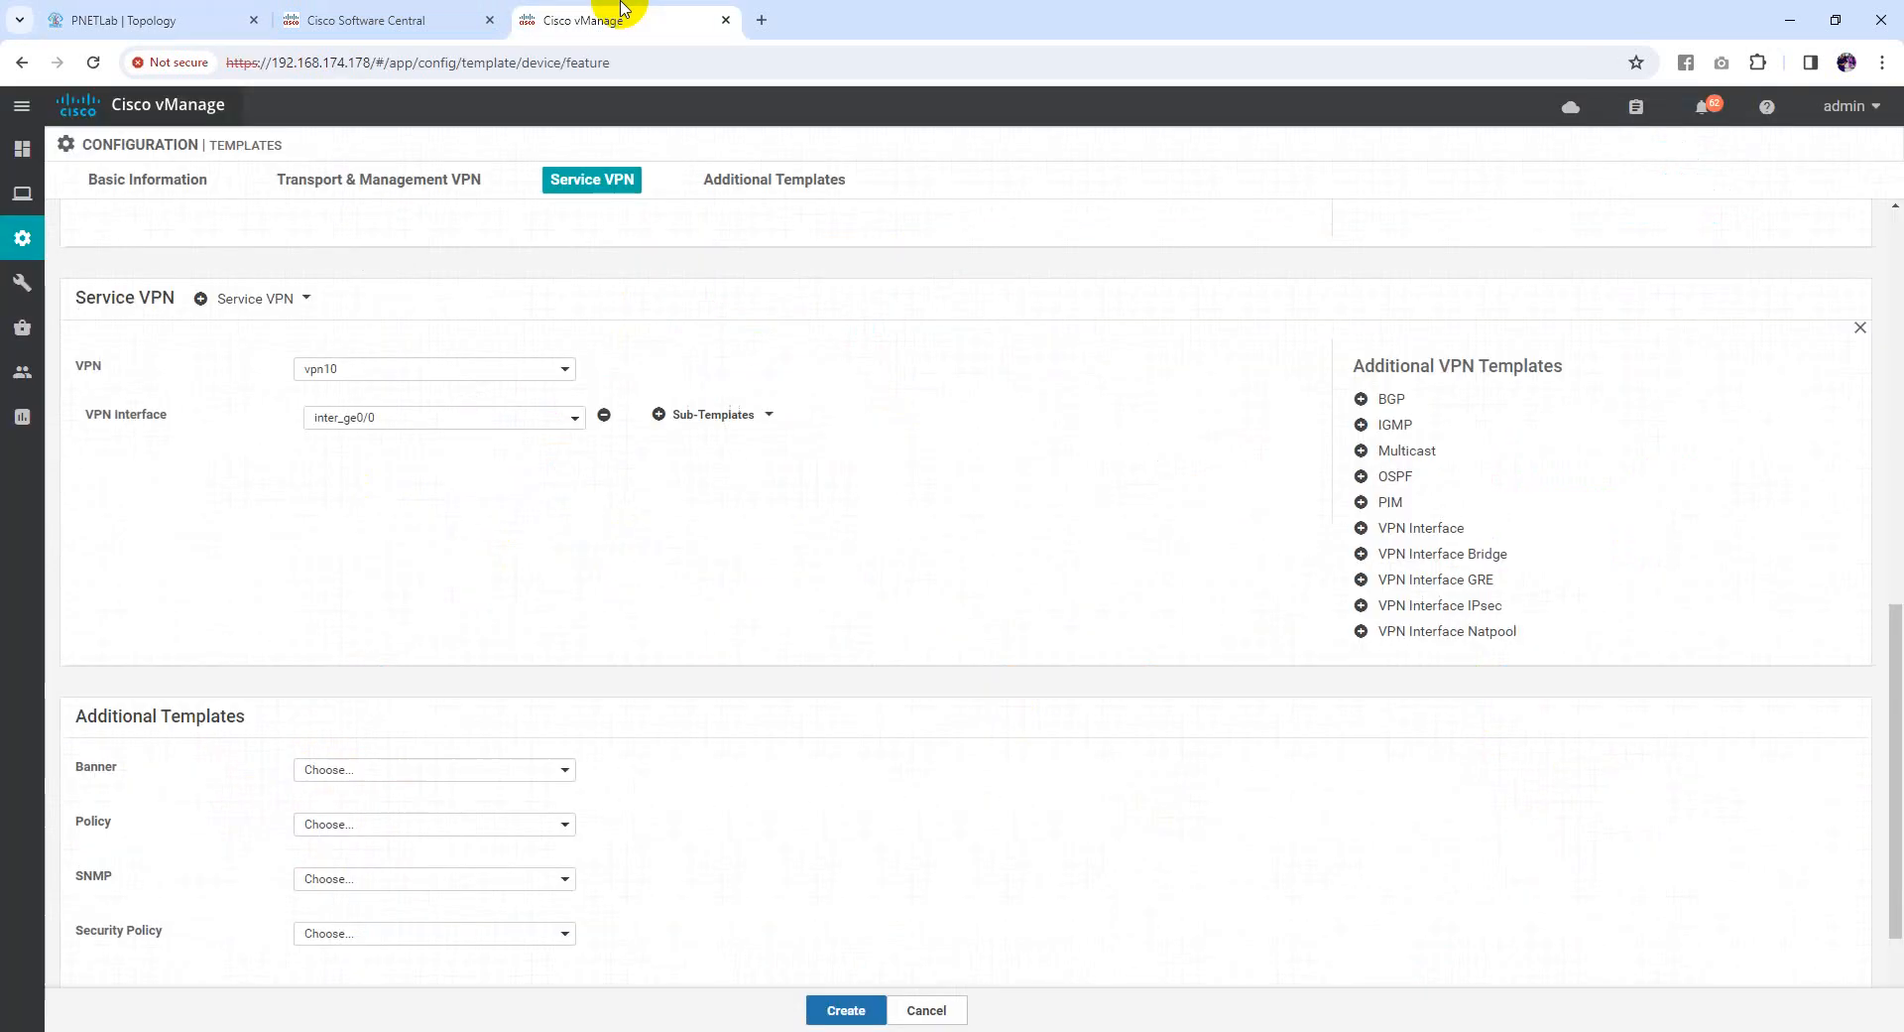
Attach the ospf template to the vpn10 service VPN
click(1391, 478)
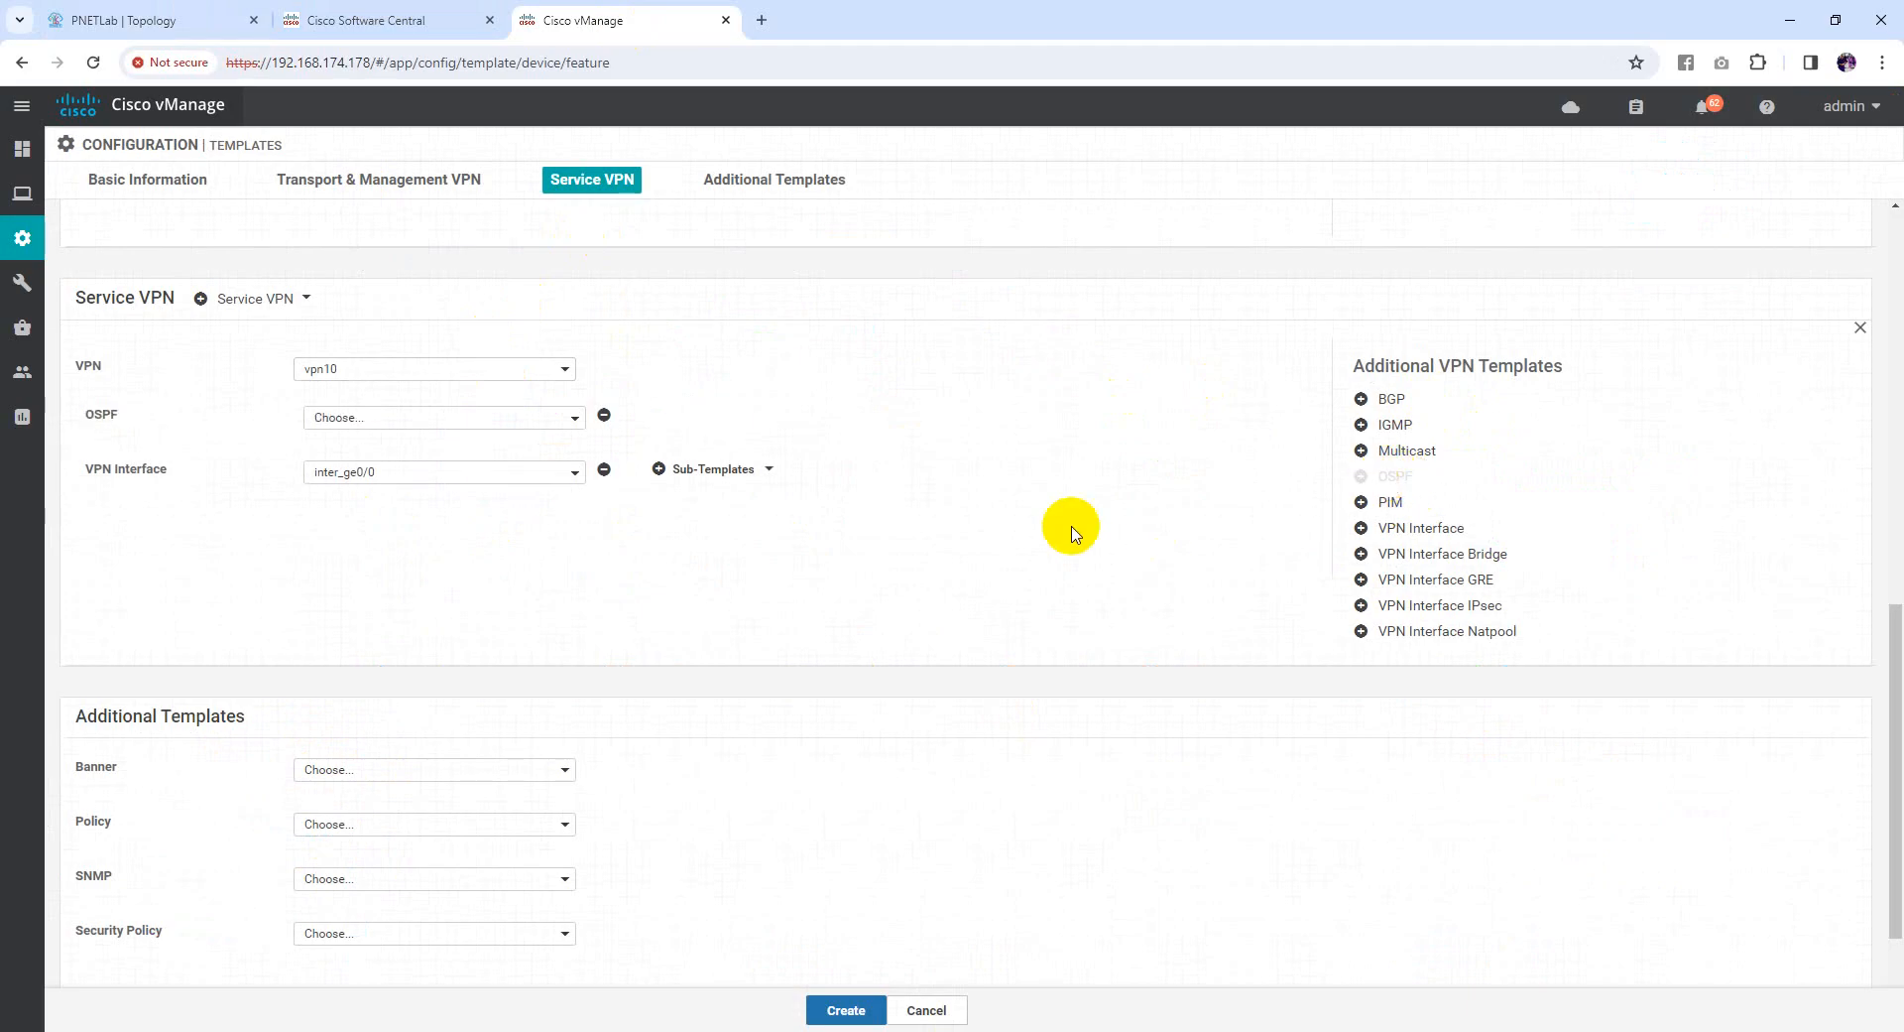
click(459, 420)
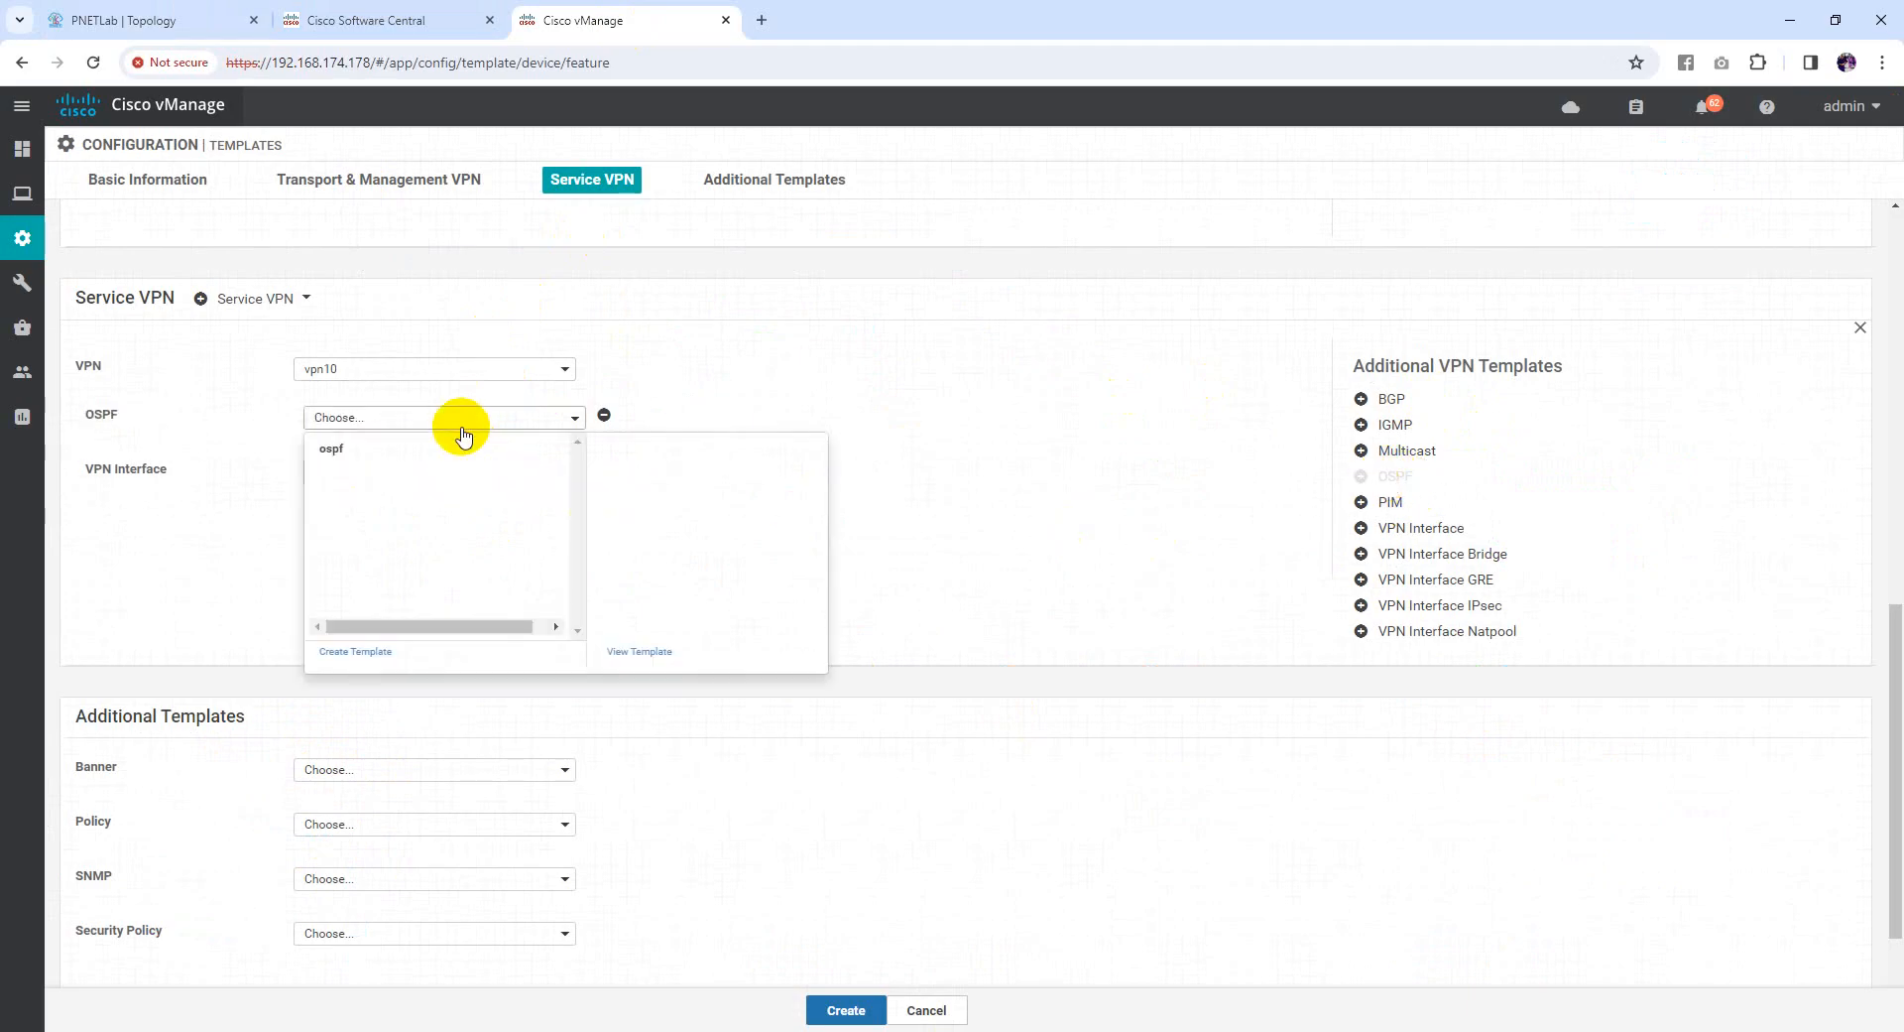
click(347, 455)
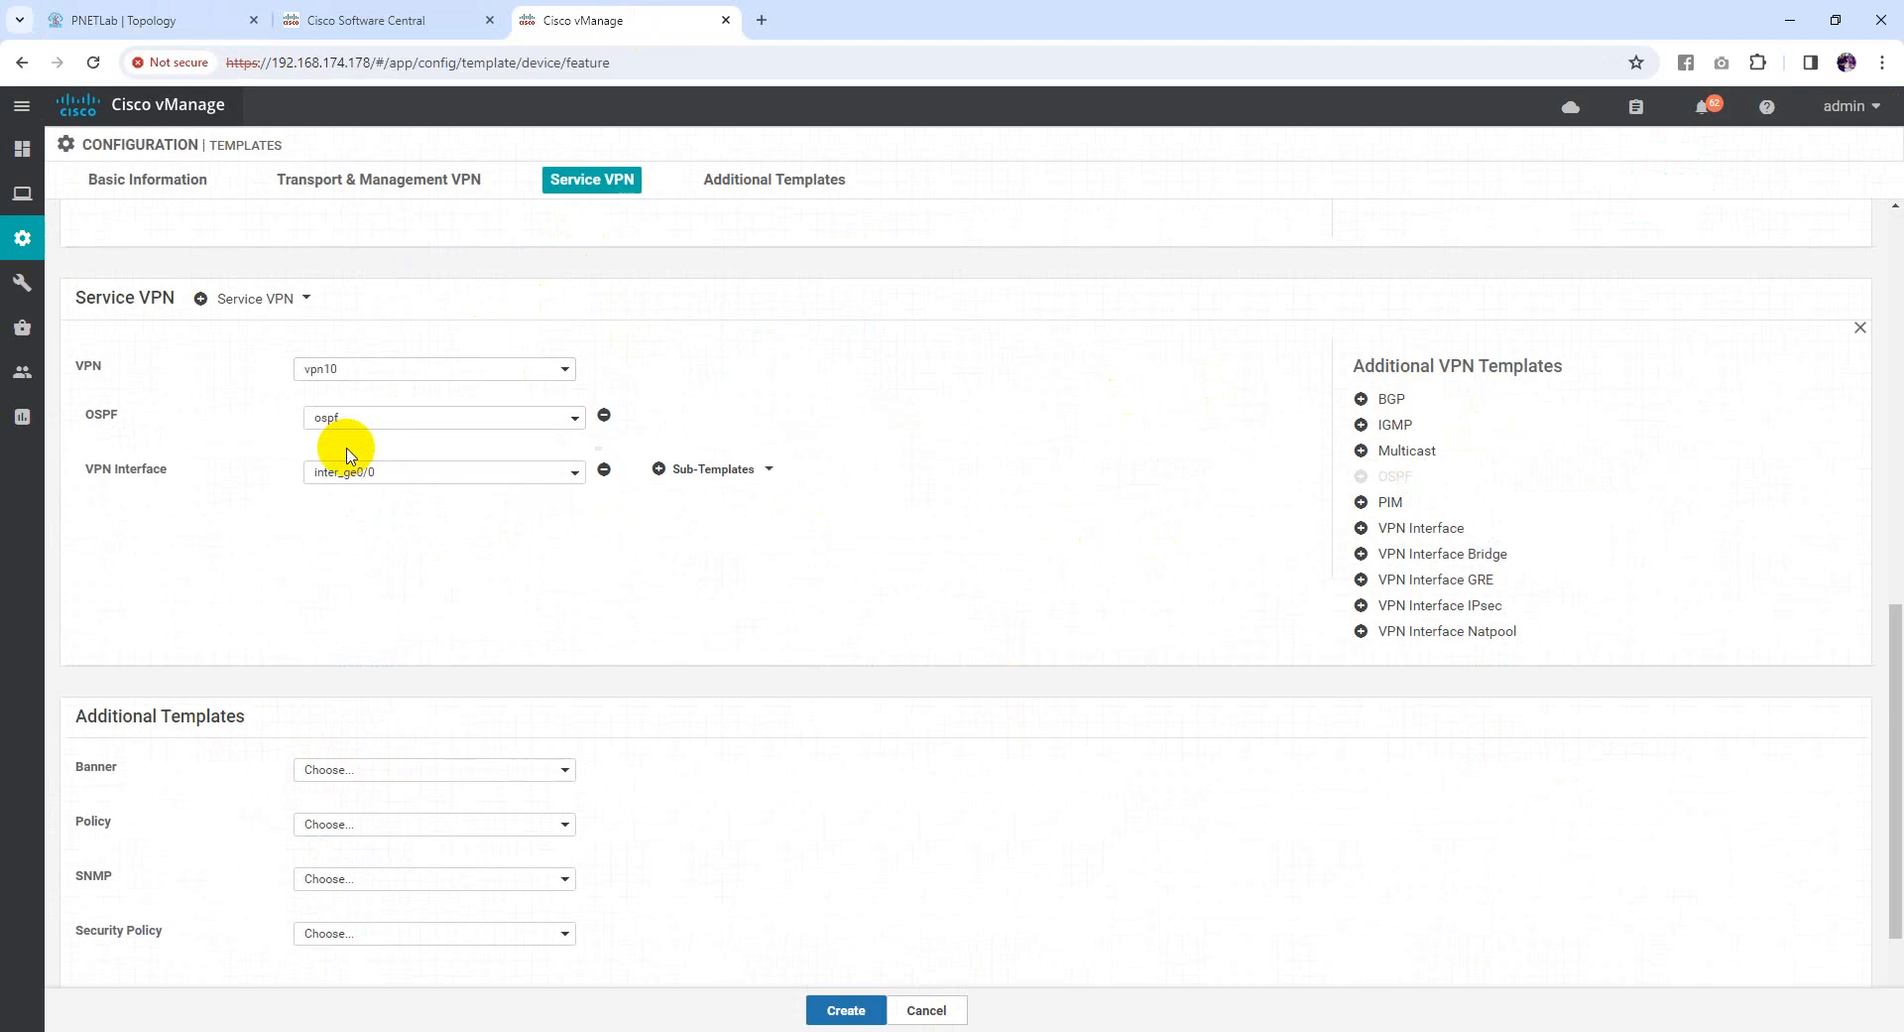
scroll(814, 615, down, 2)
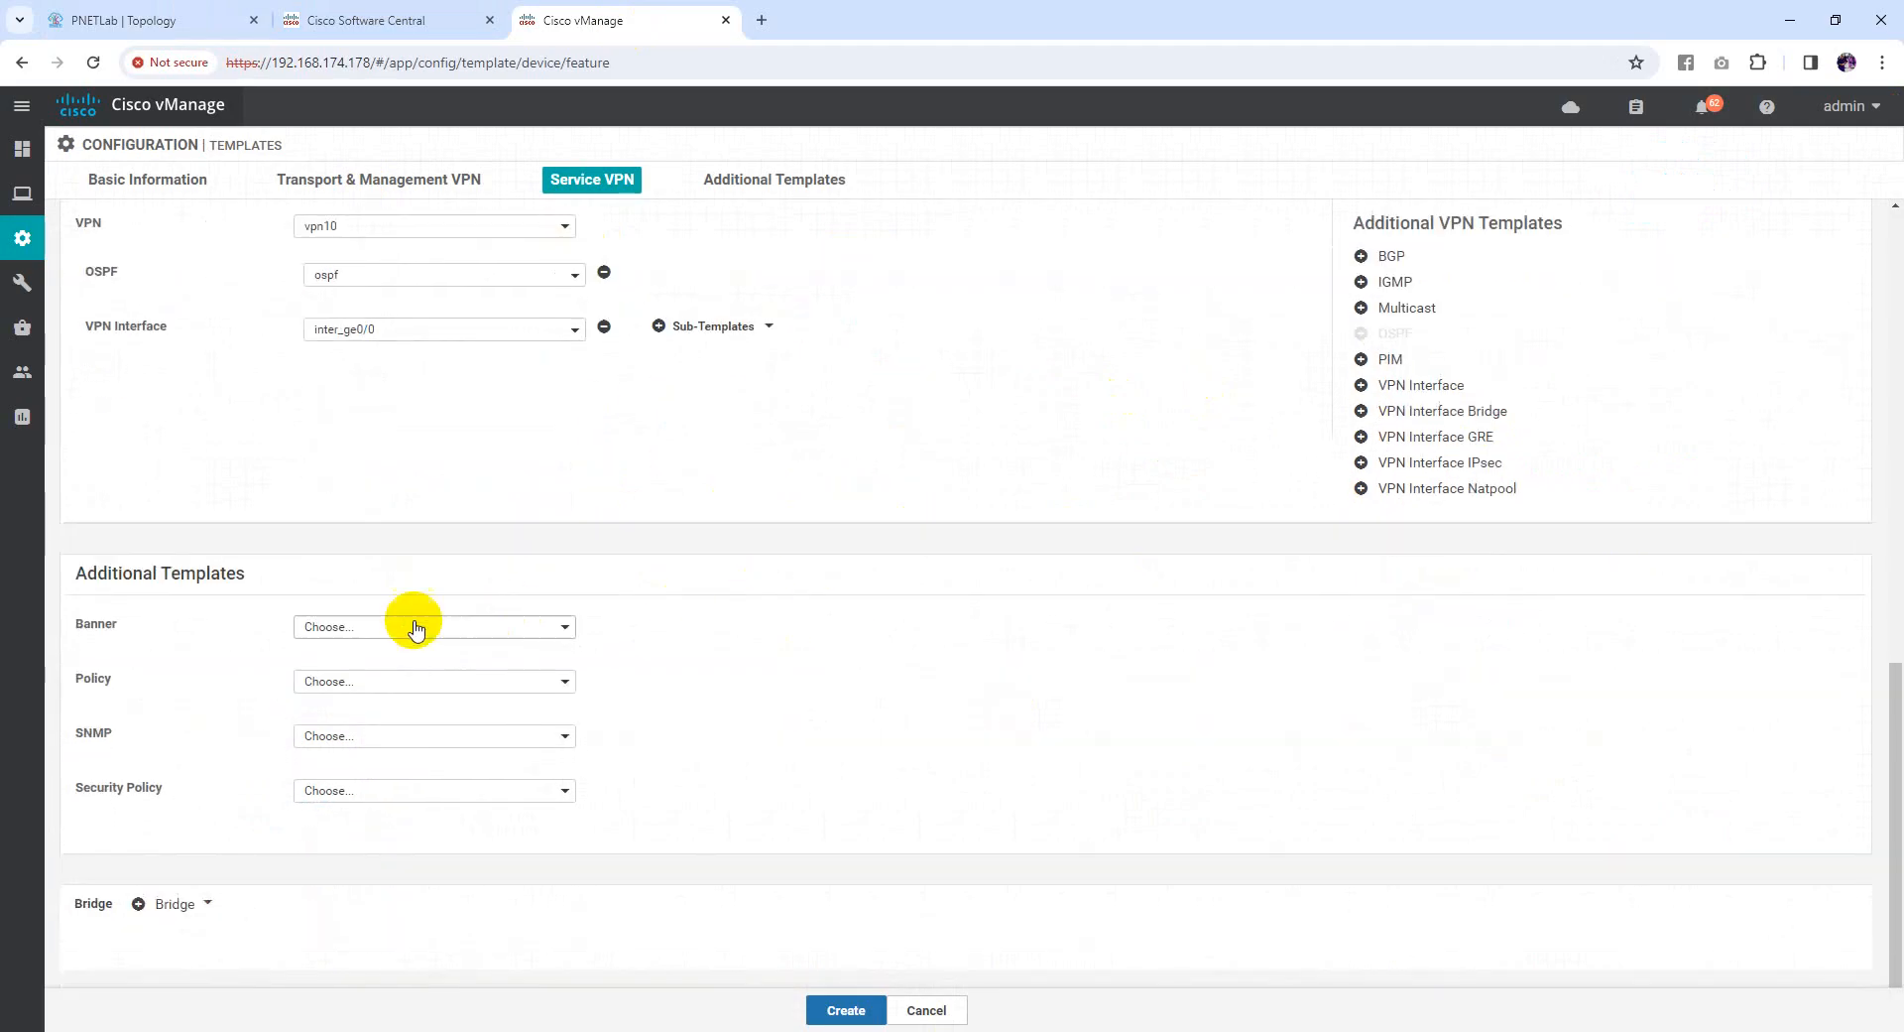
Set Banner to the Banner template, review the form, and create Template_config
click(364, 629)
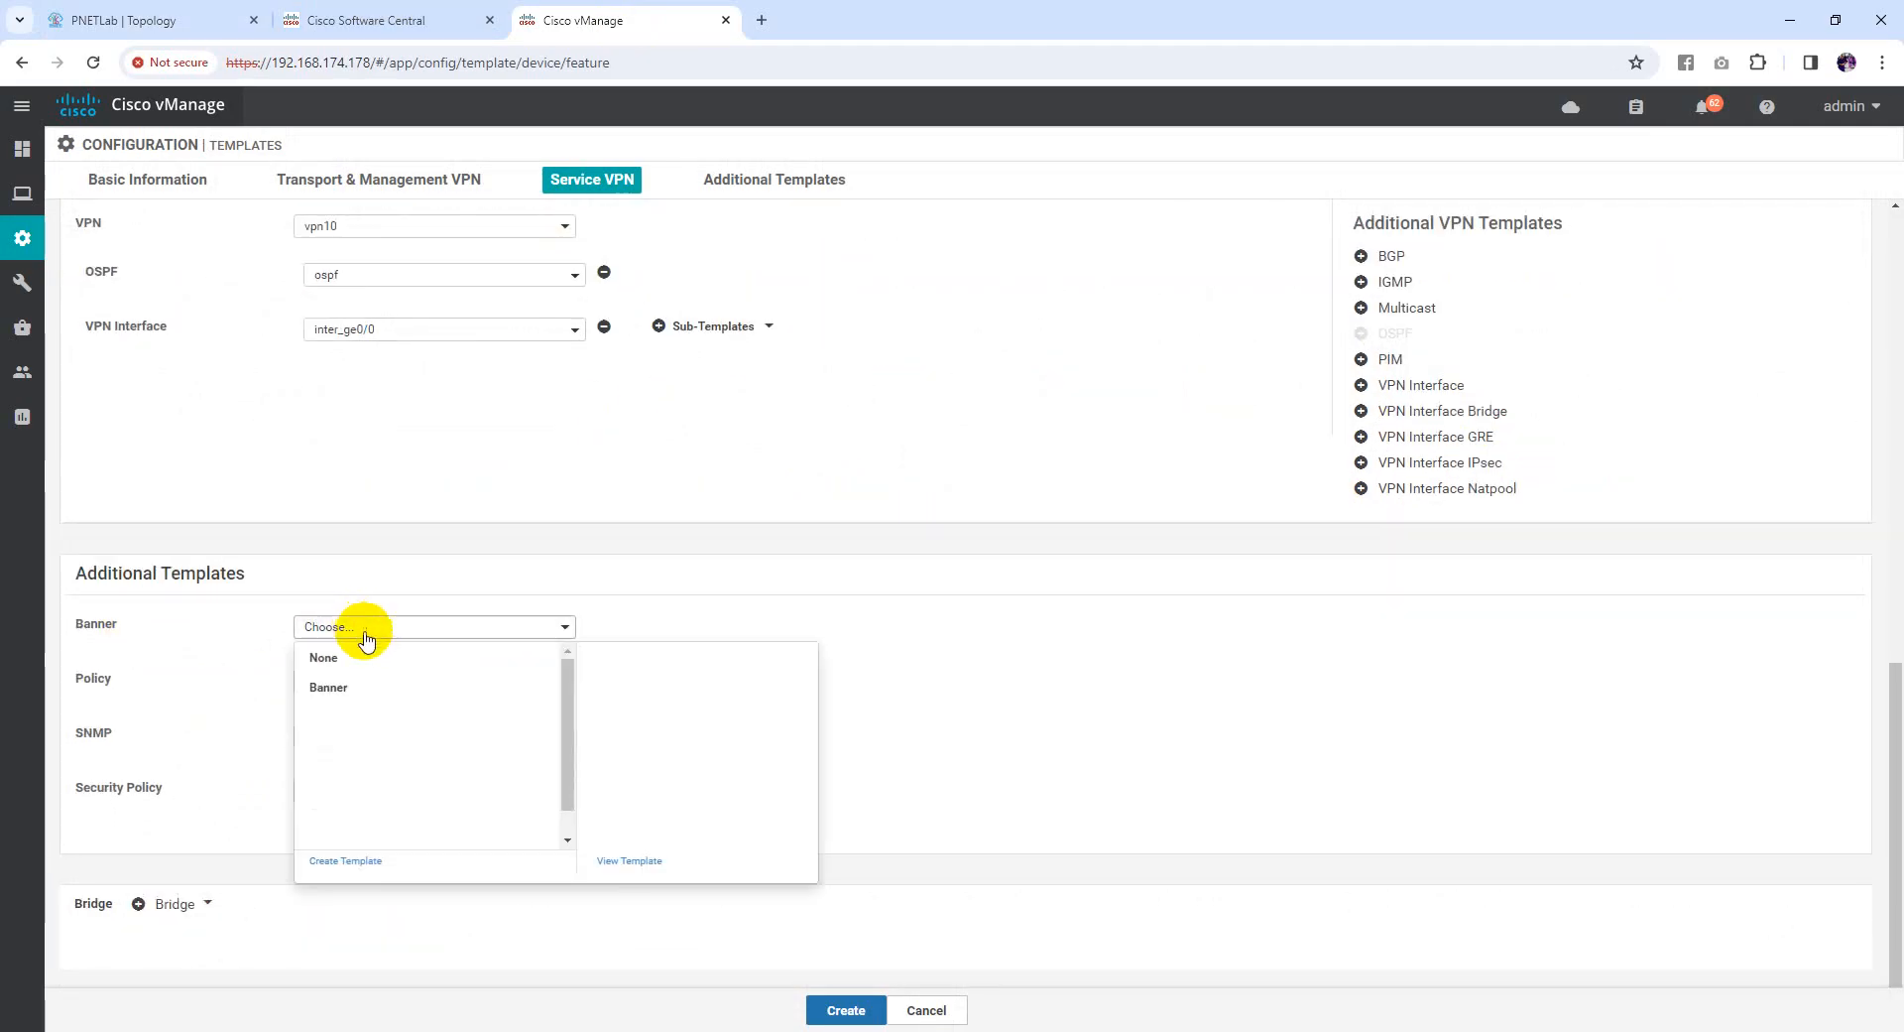
click(322, 690)
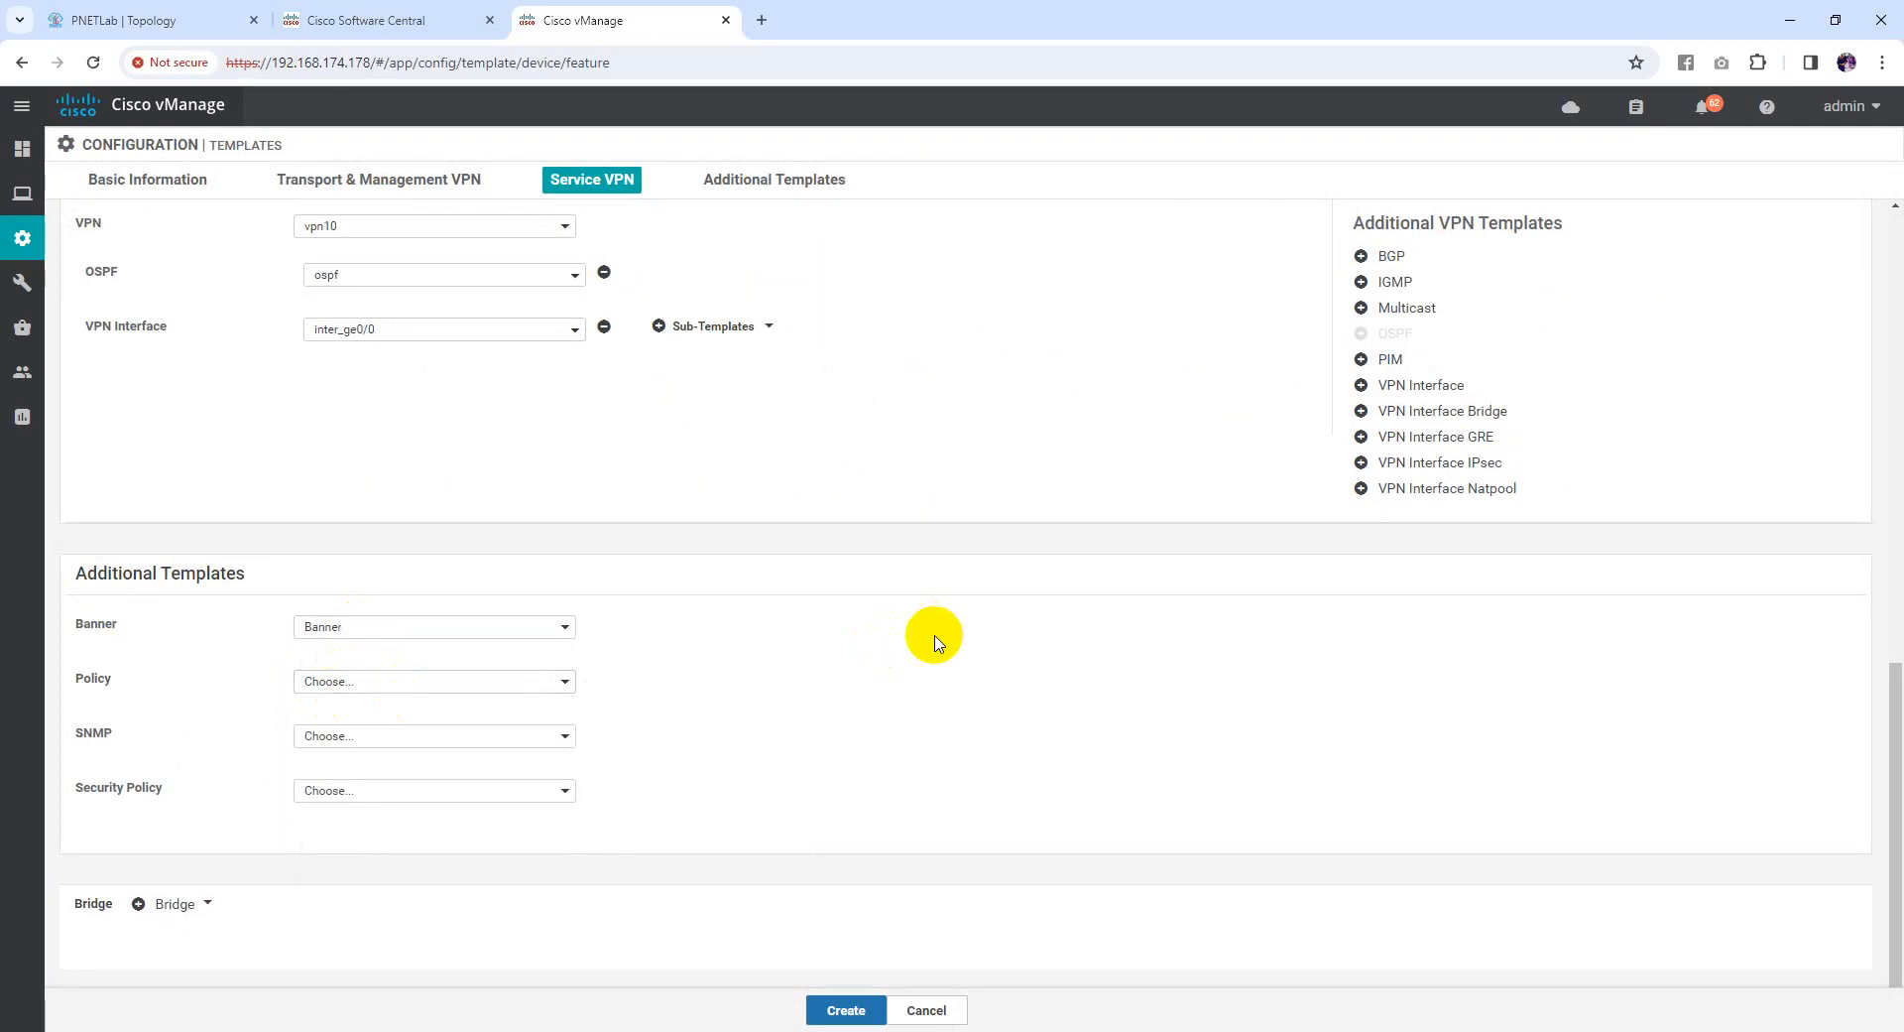
scroll(935, 643, up, 6)
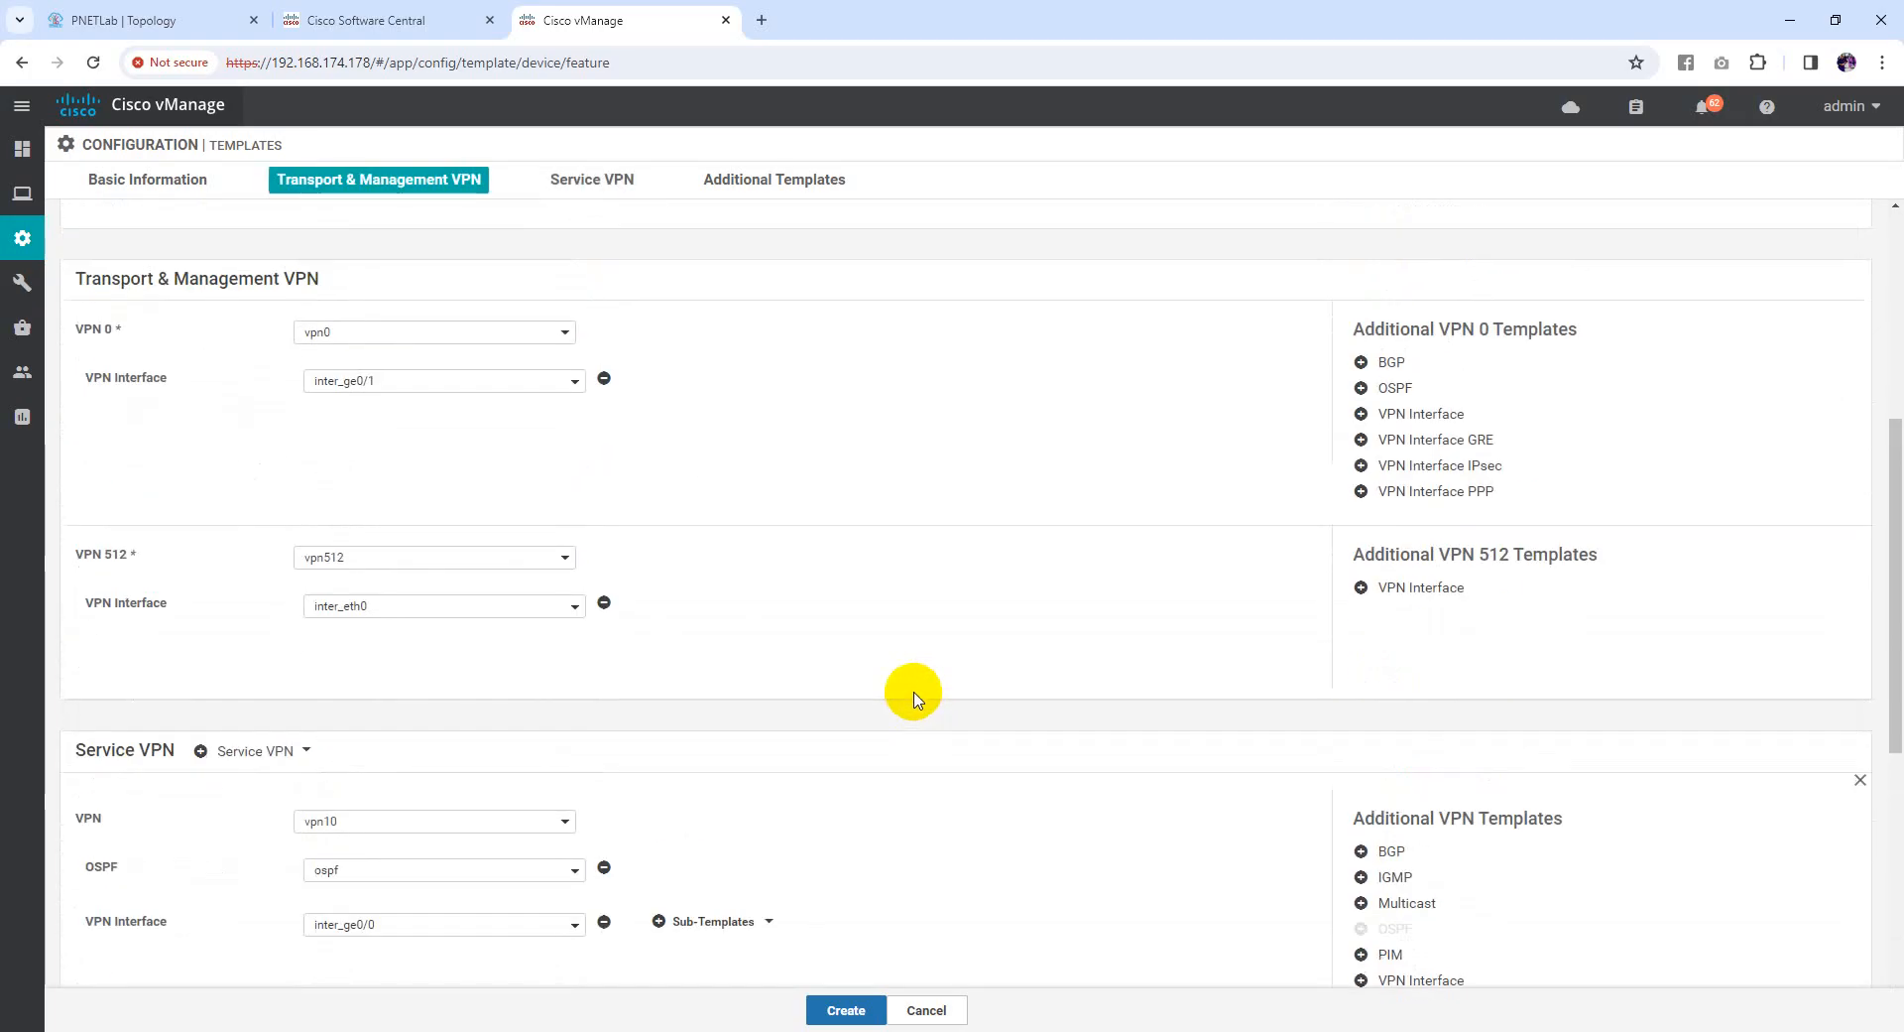
scroll(853, 705, up, 5)
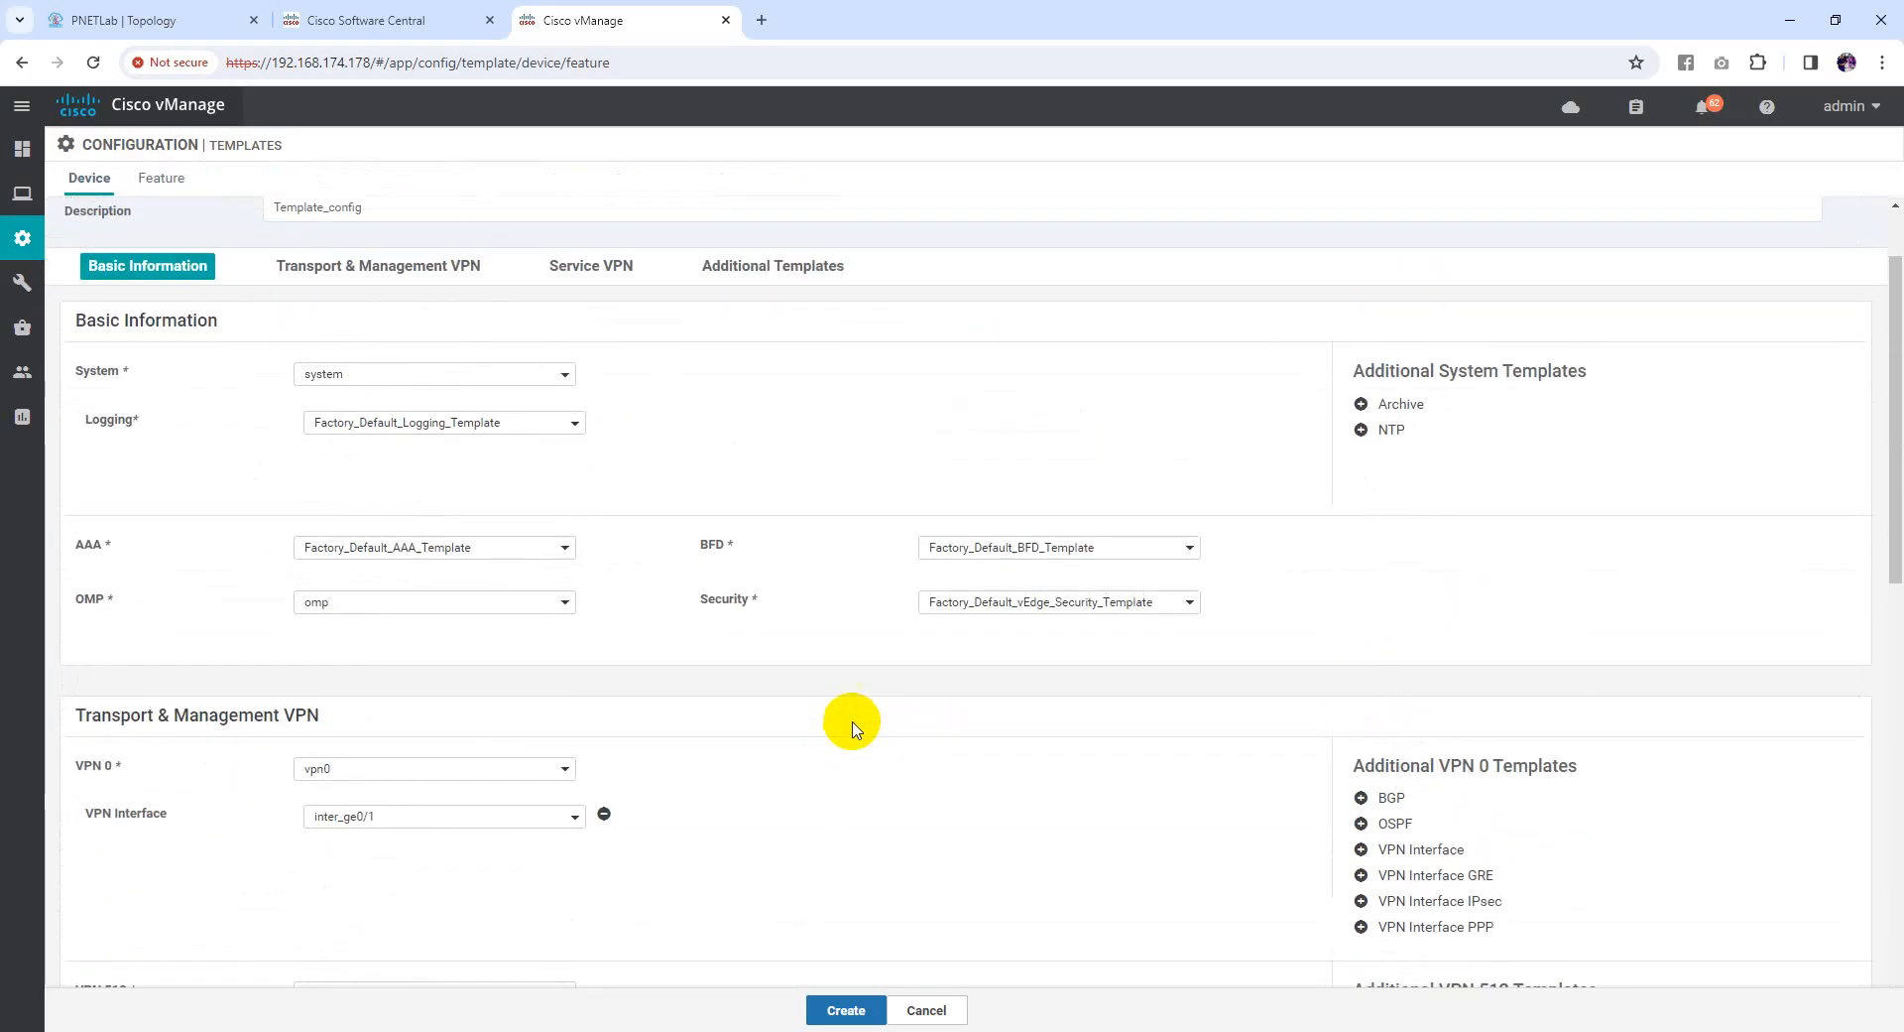
scroll(694, 680, down, 6)
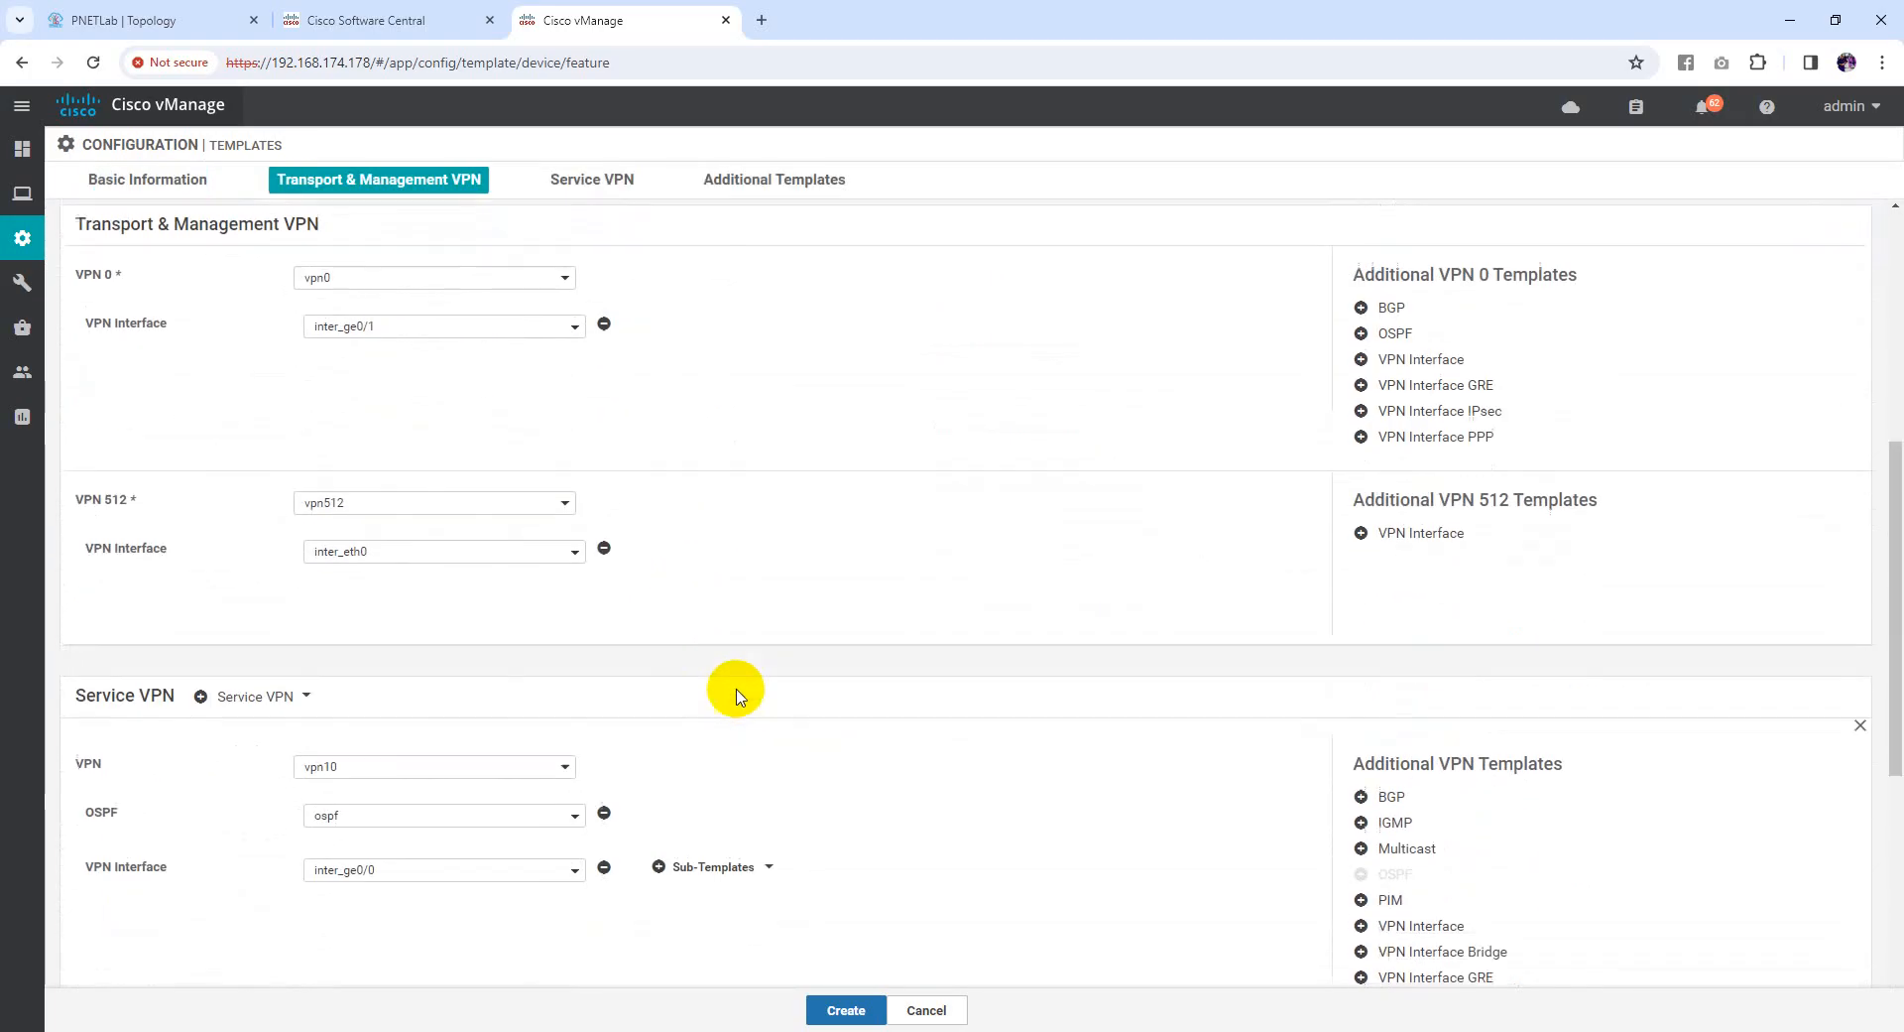
scroll(849, 635, down, 4)
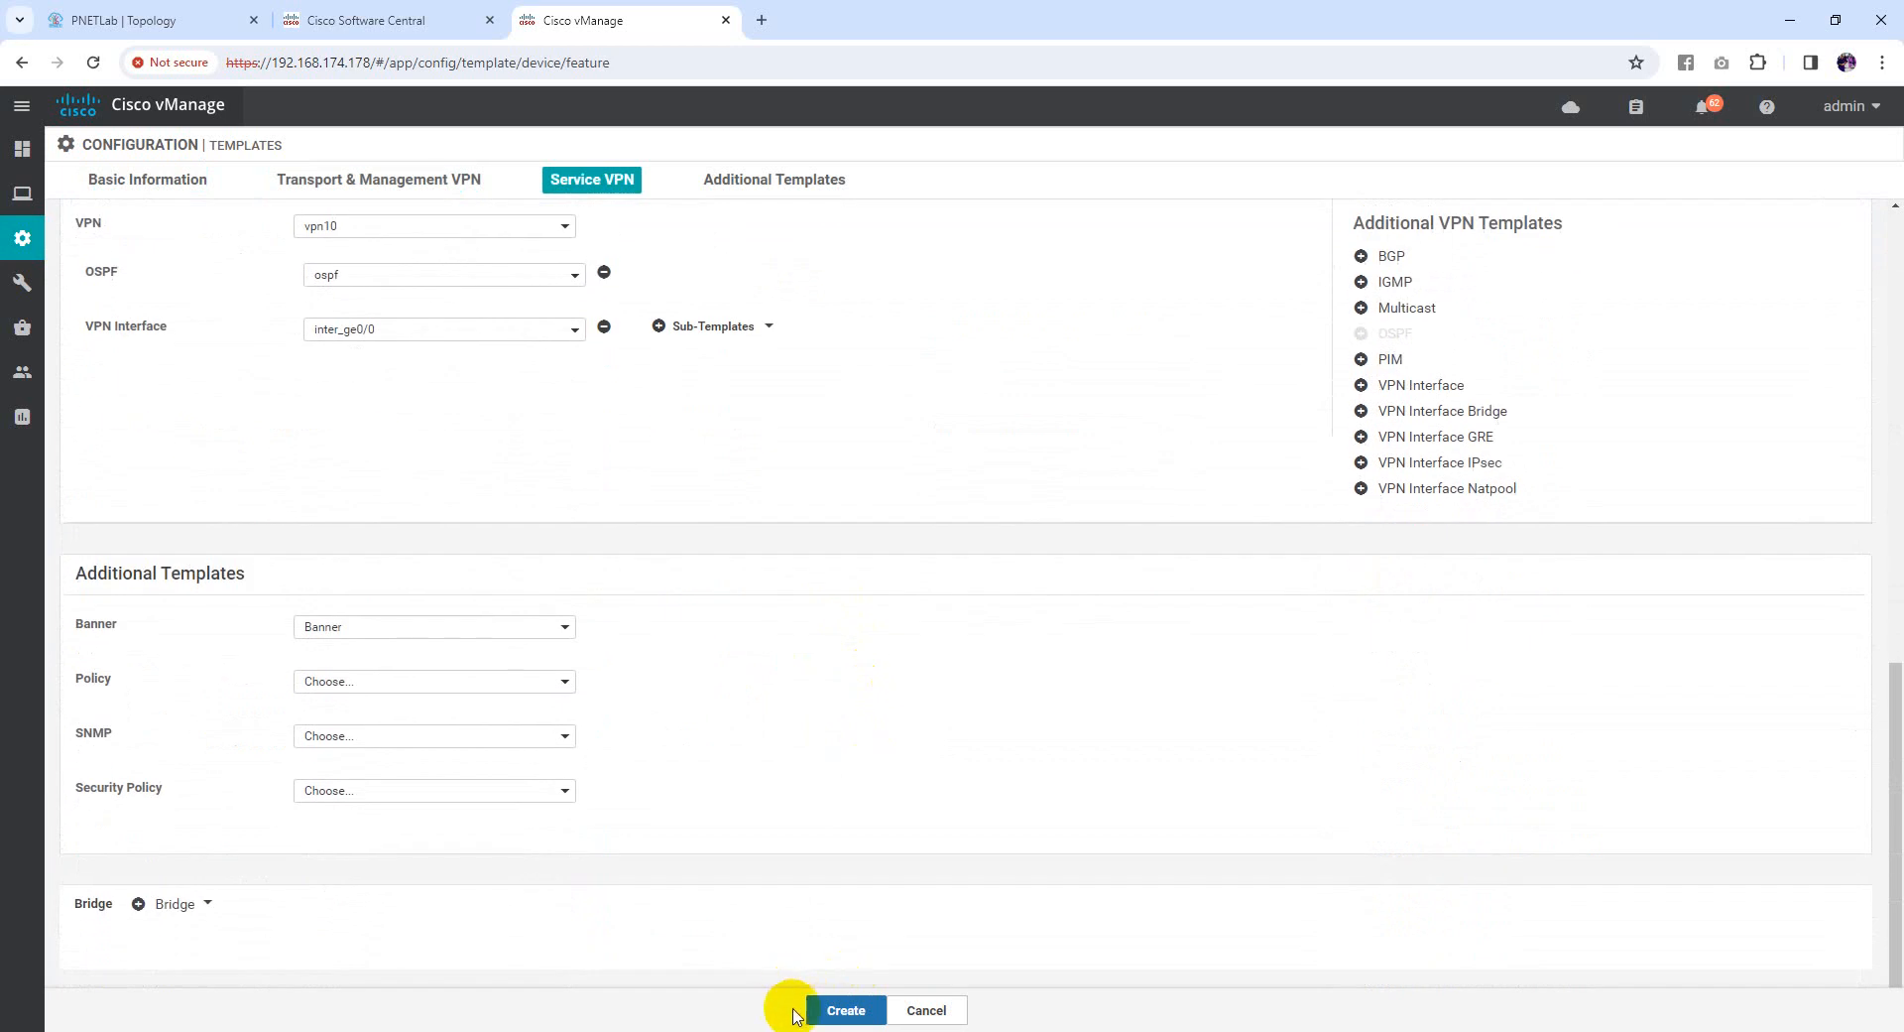
click(851, 1011)
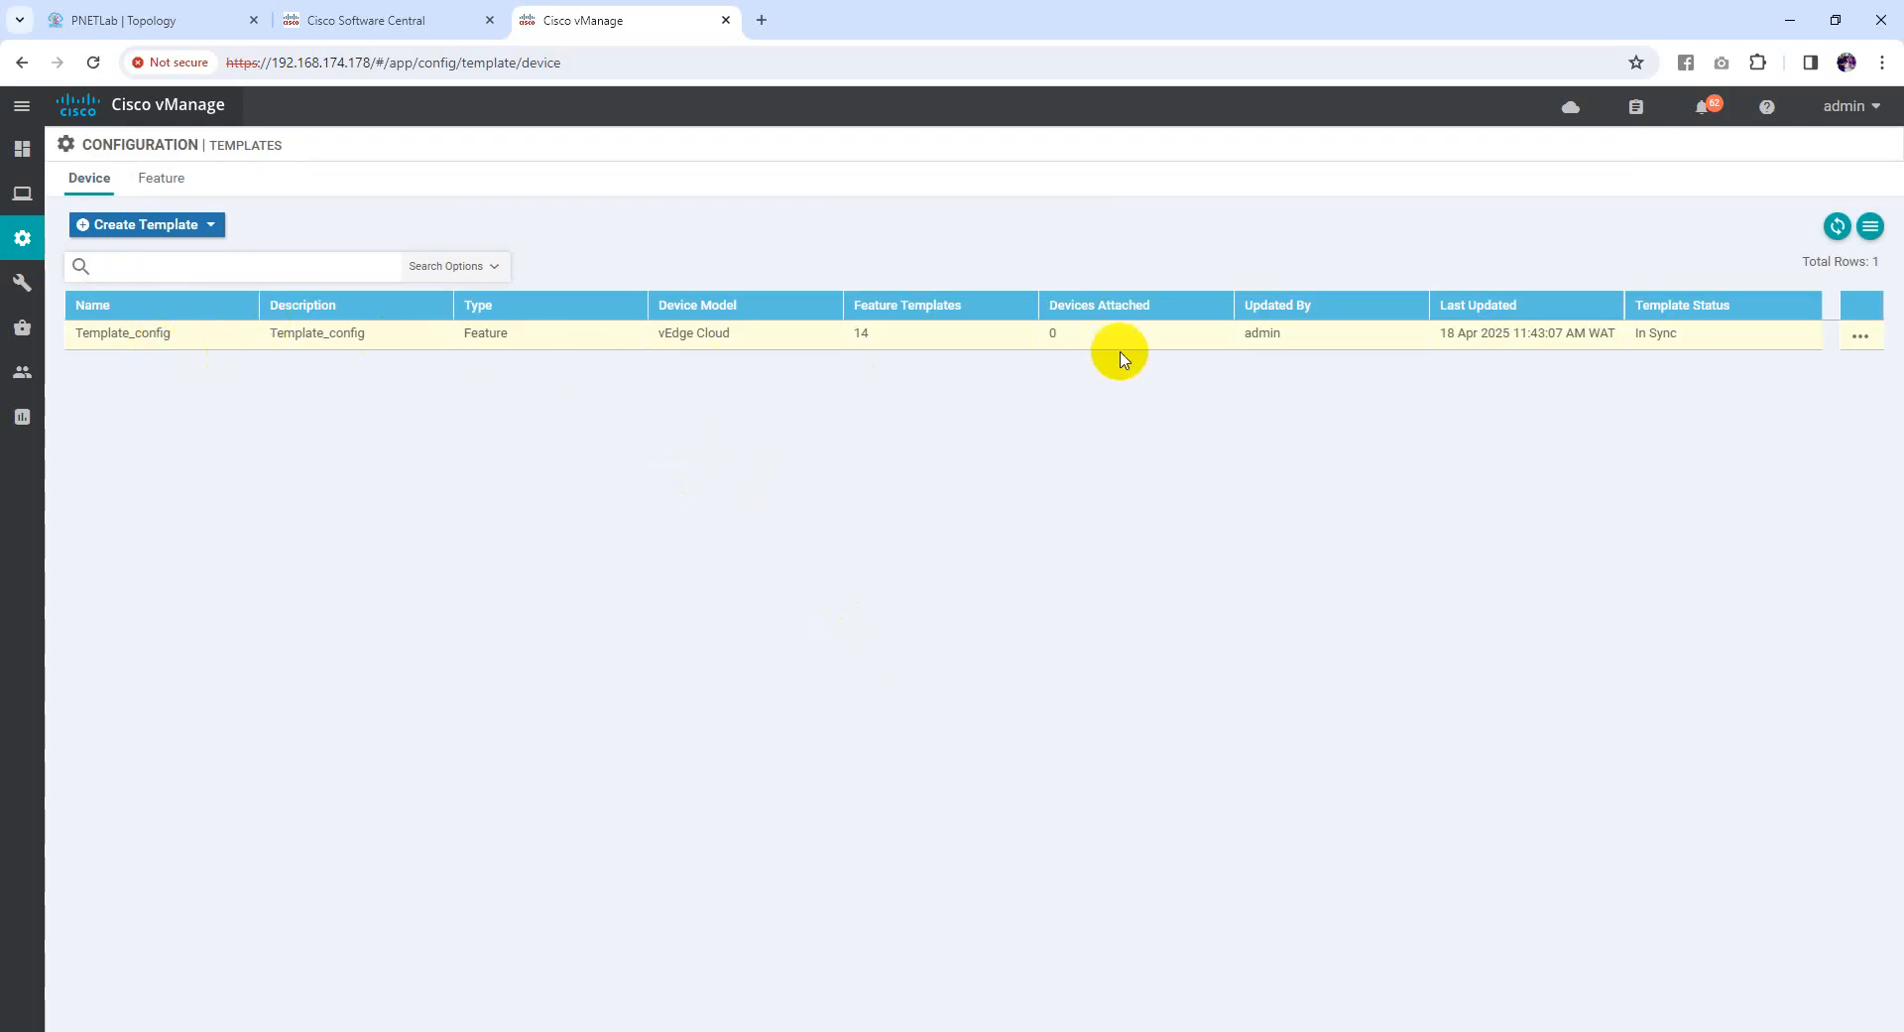
Attach vedge1 and vedge2 to Template_config through Attach Devices
click(1862, 336)
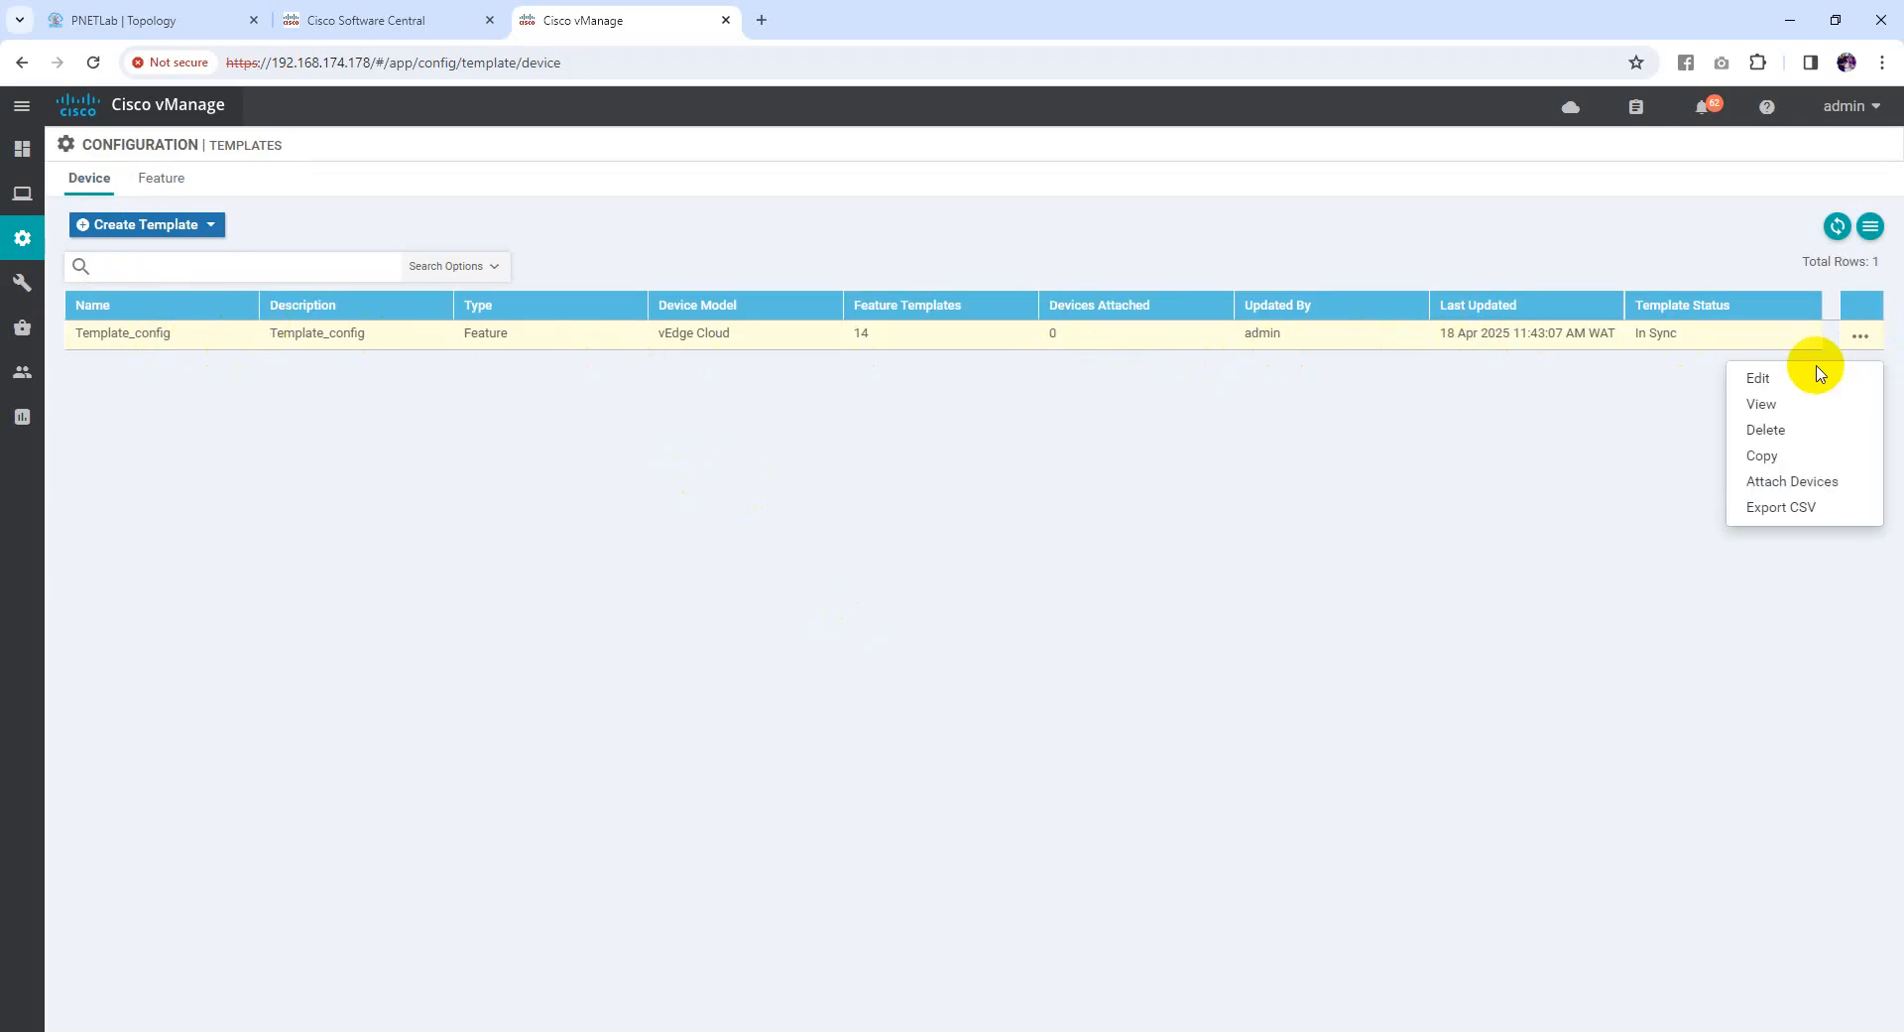
click(1778, 490)
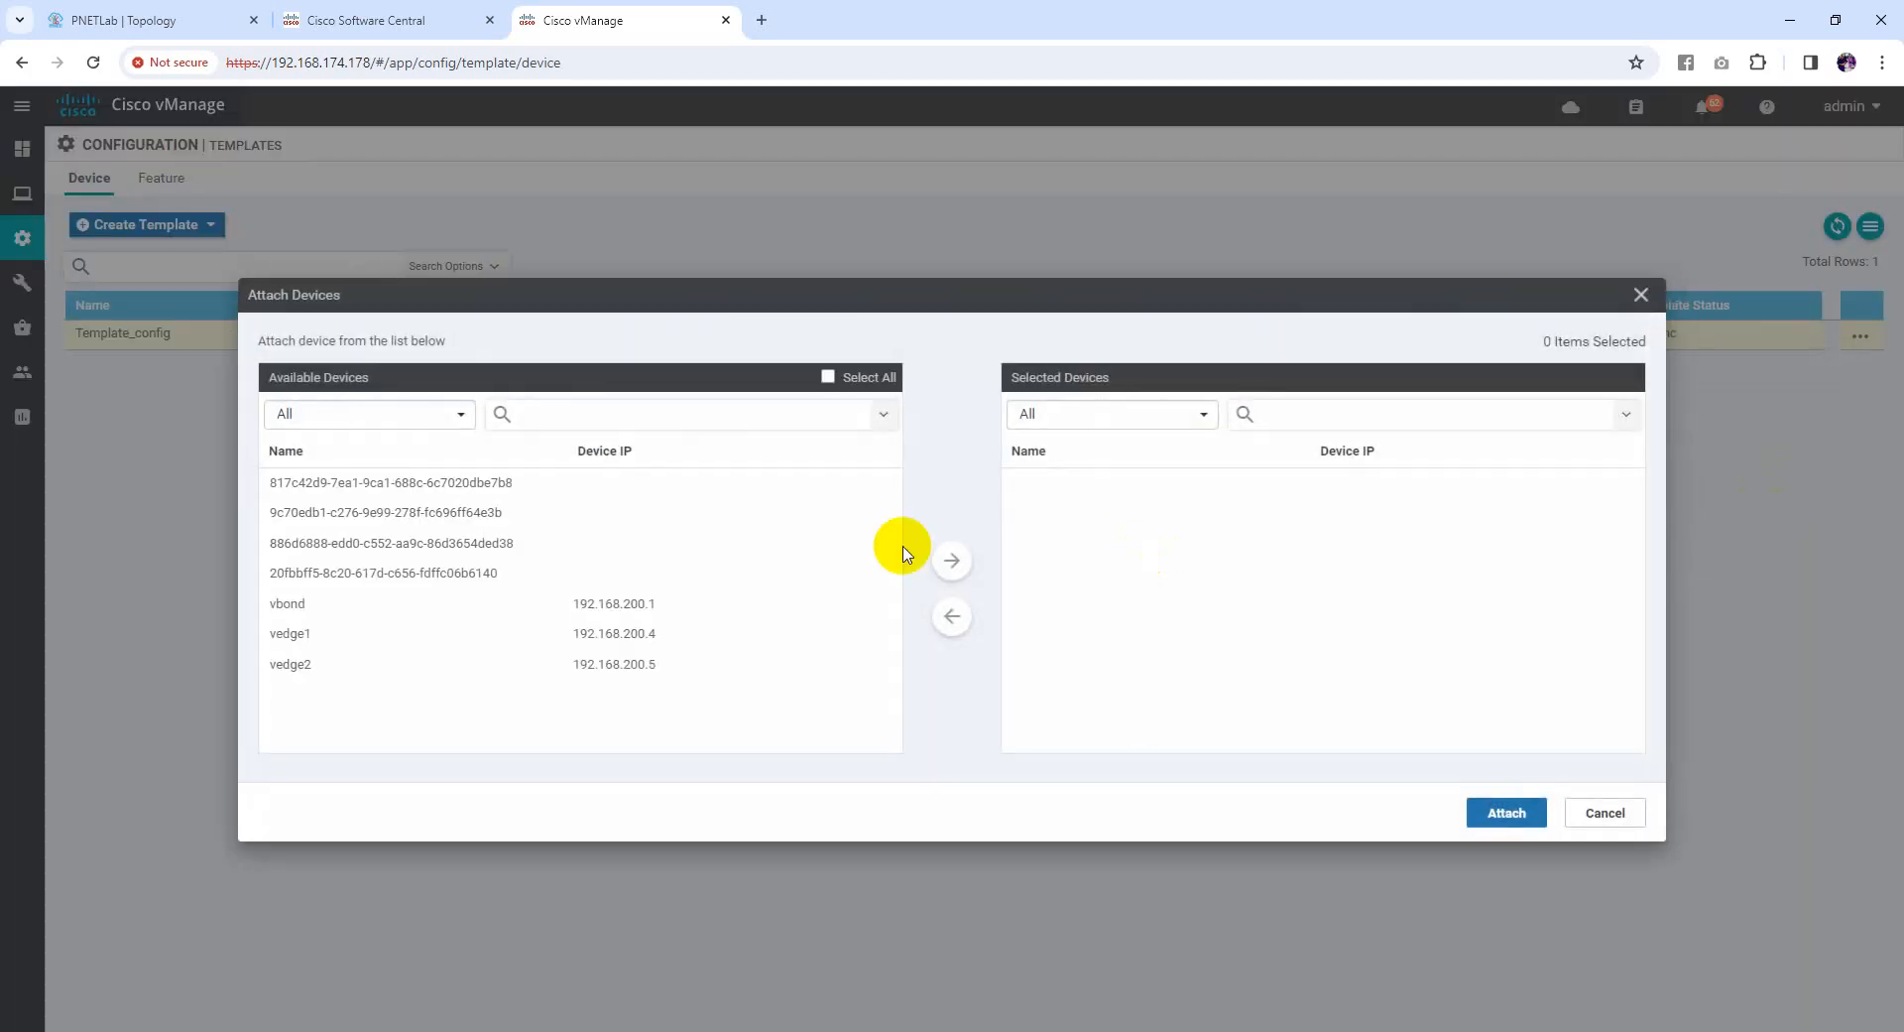
click(299, 638)
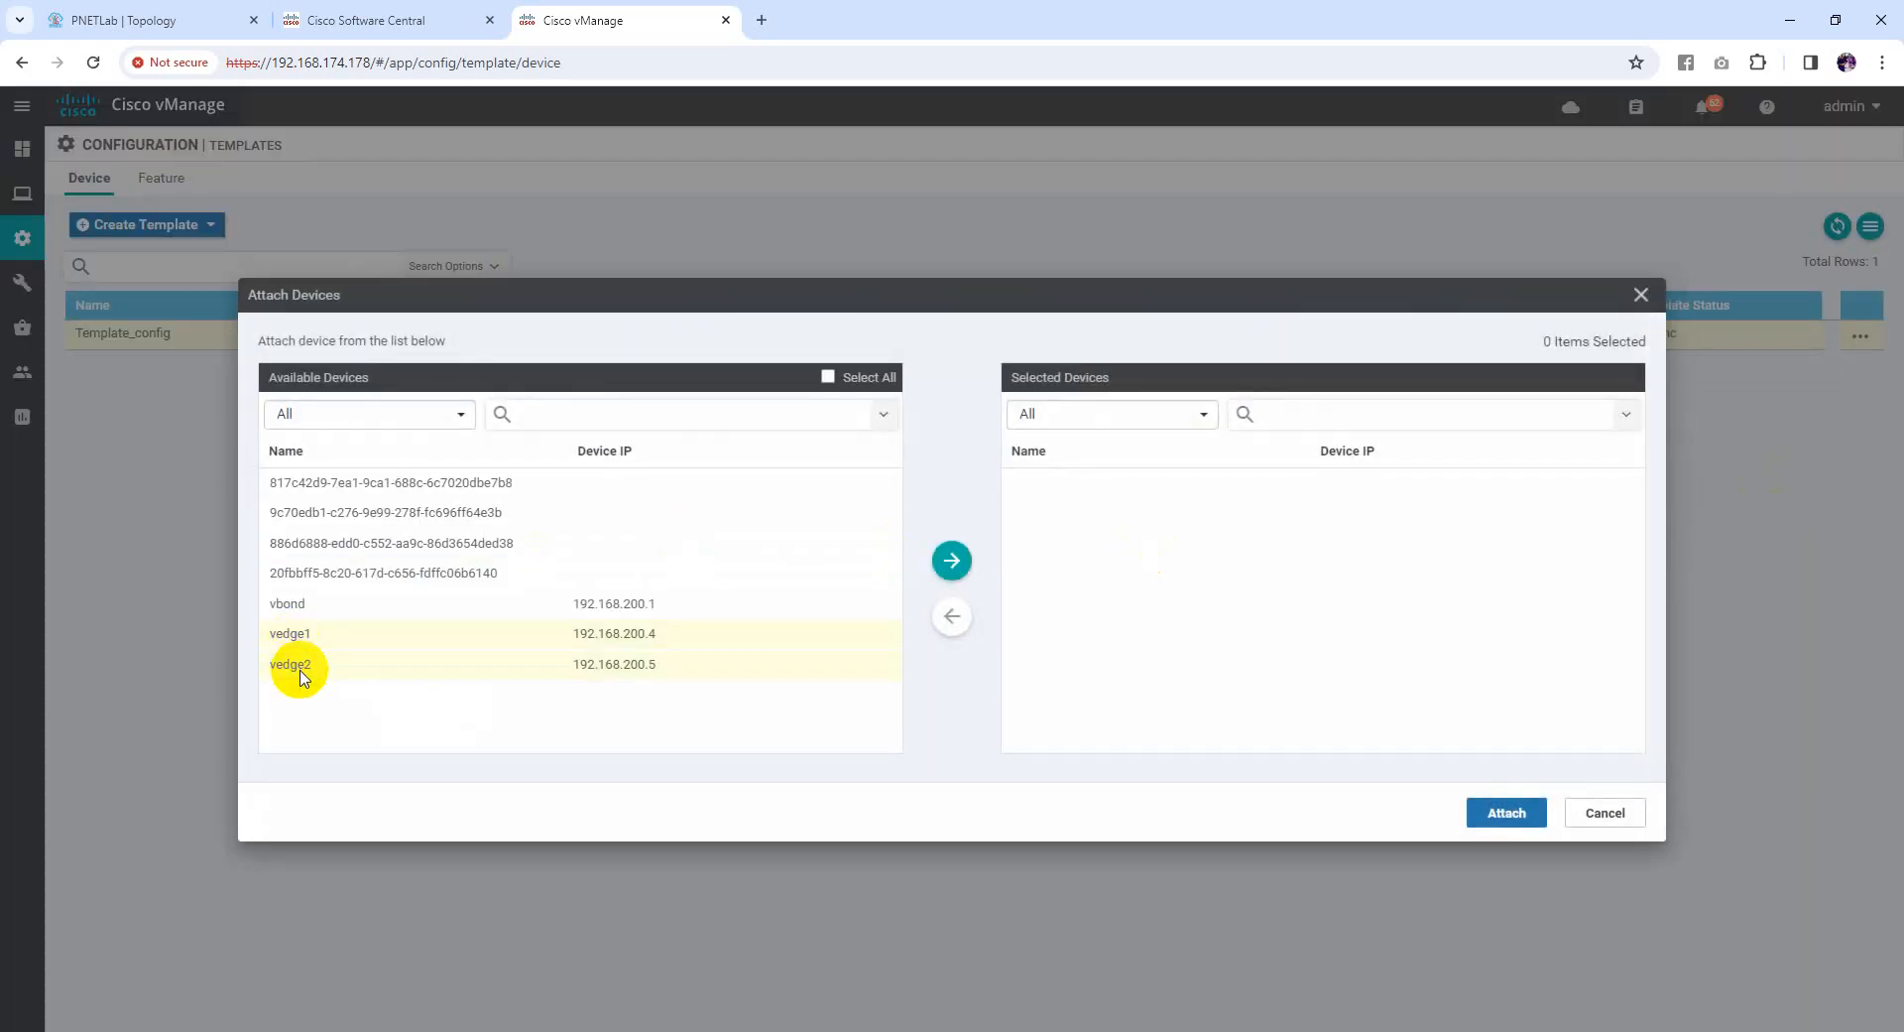
click(951, 560)
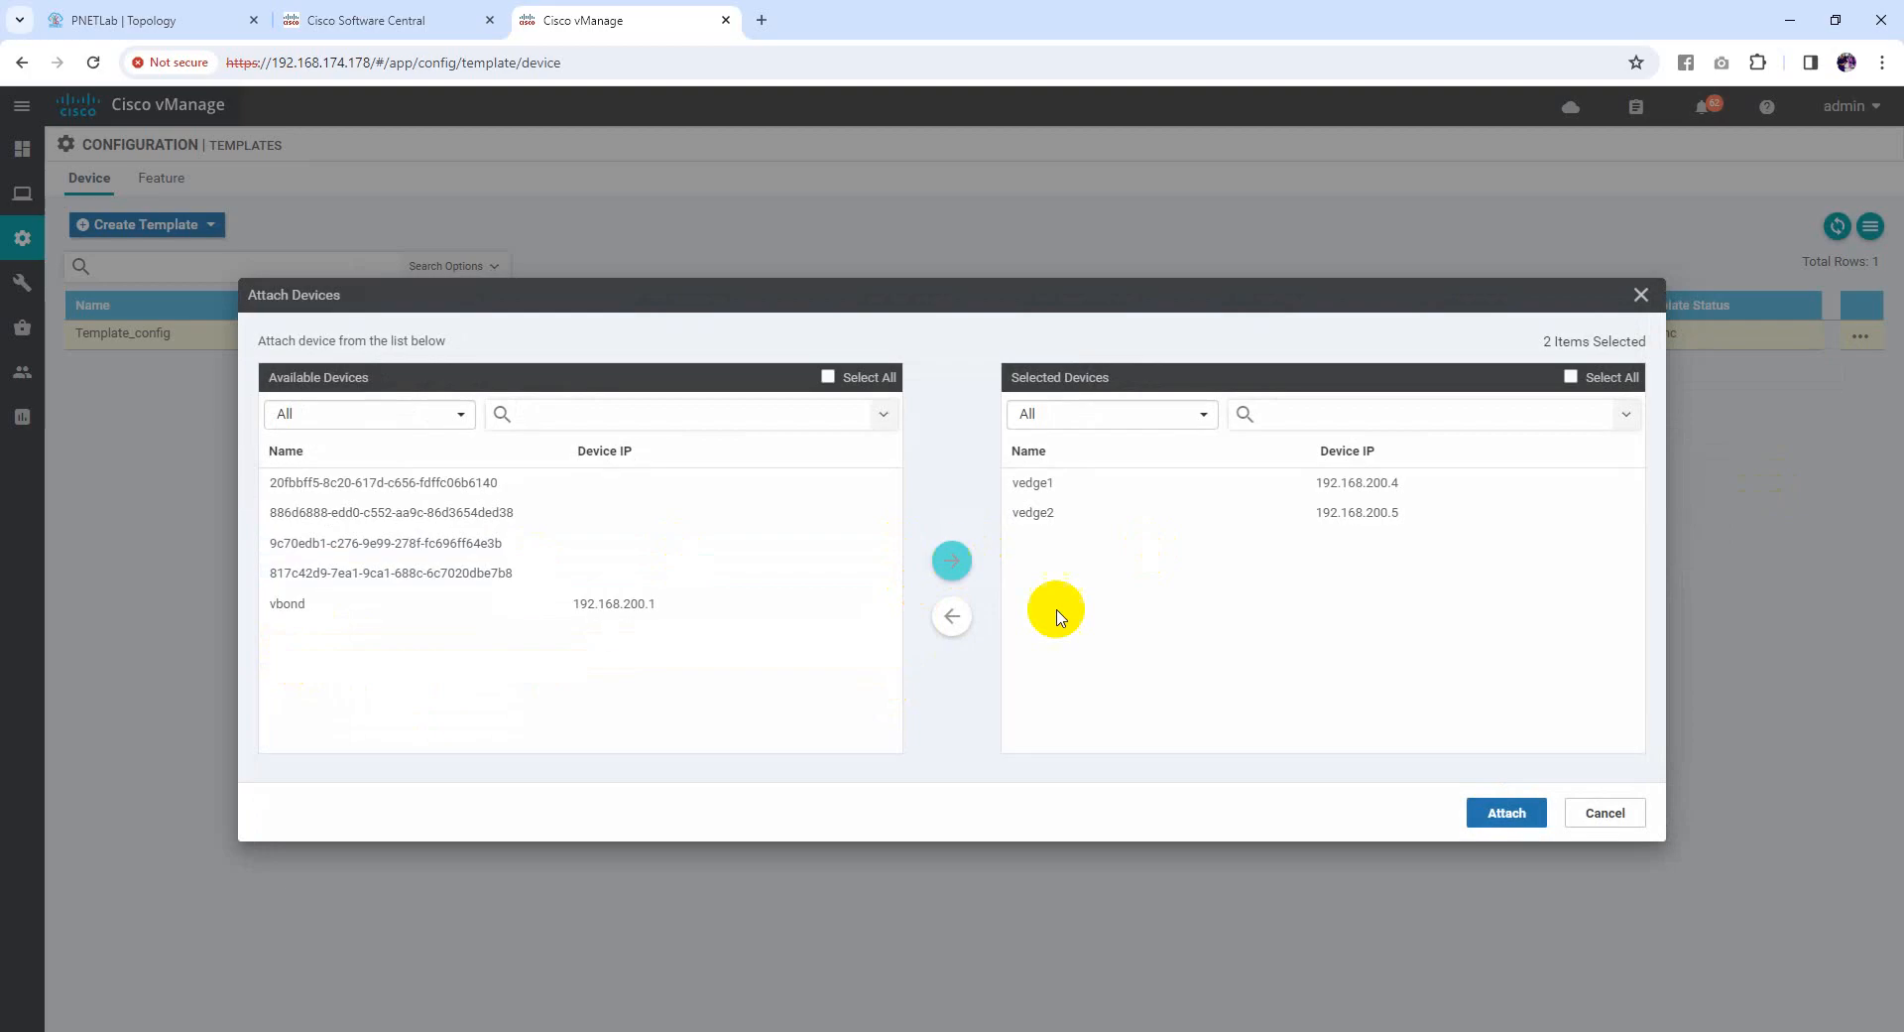
click(1490, 812)
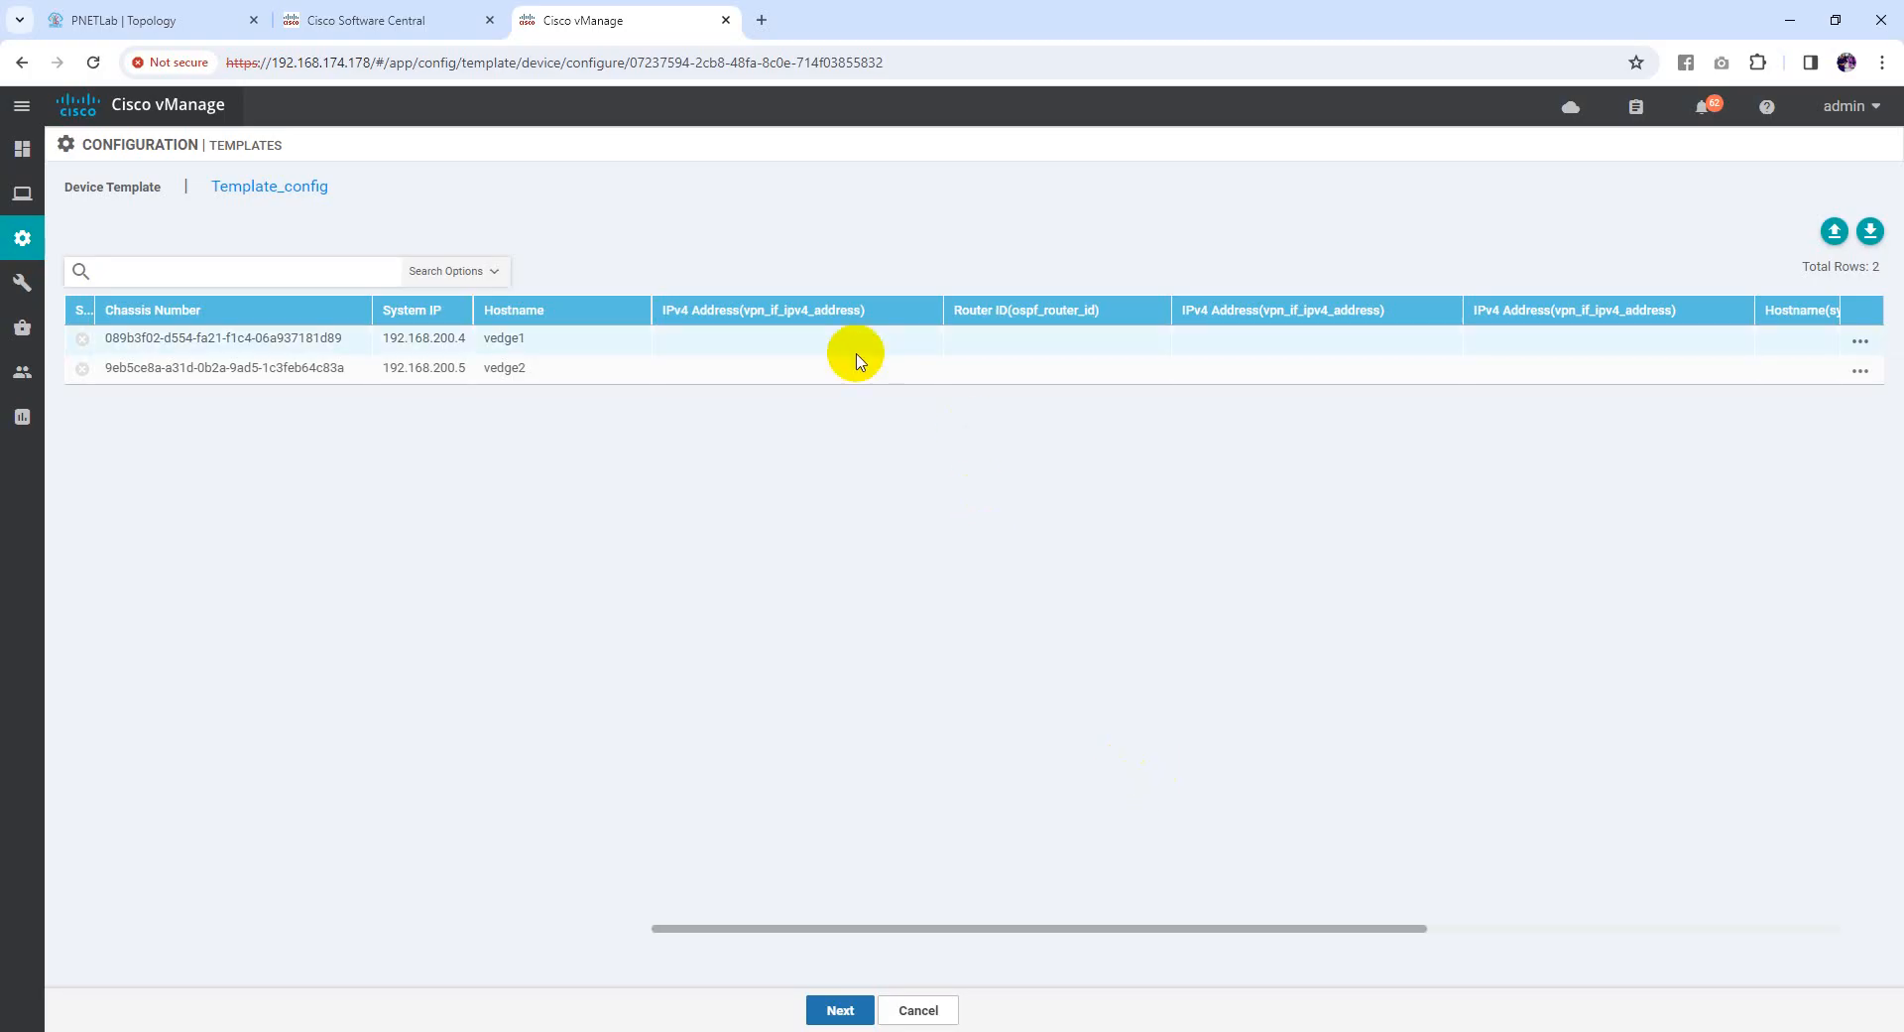
Open vedge1's template variable values for editing
click(857, 1017)
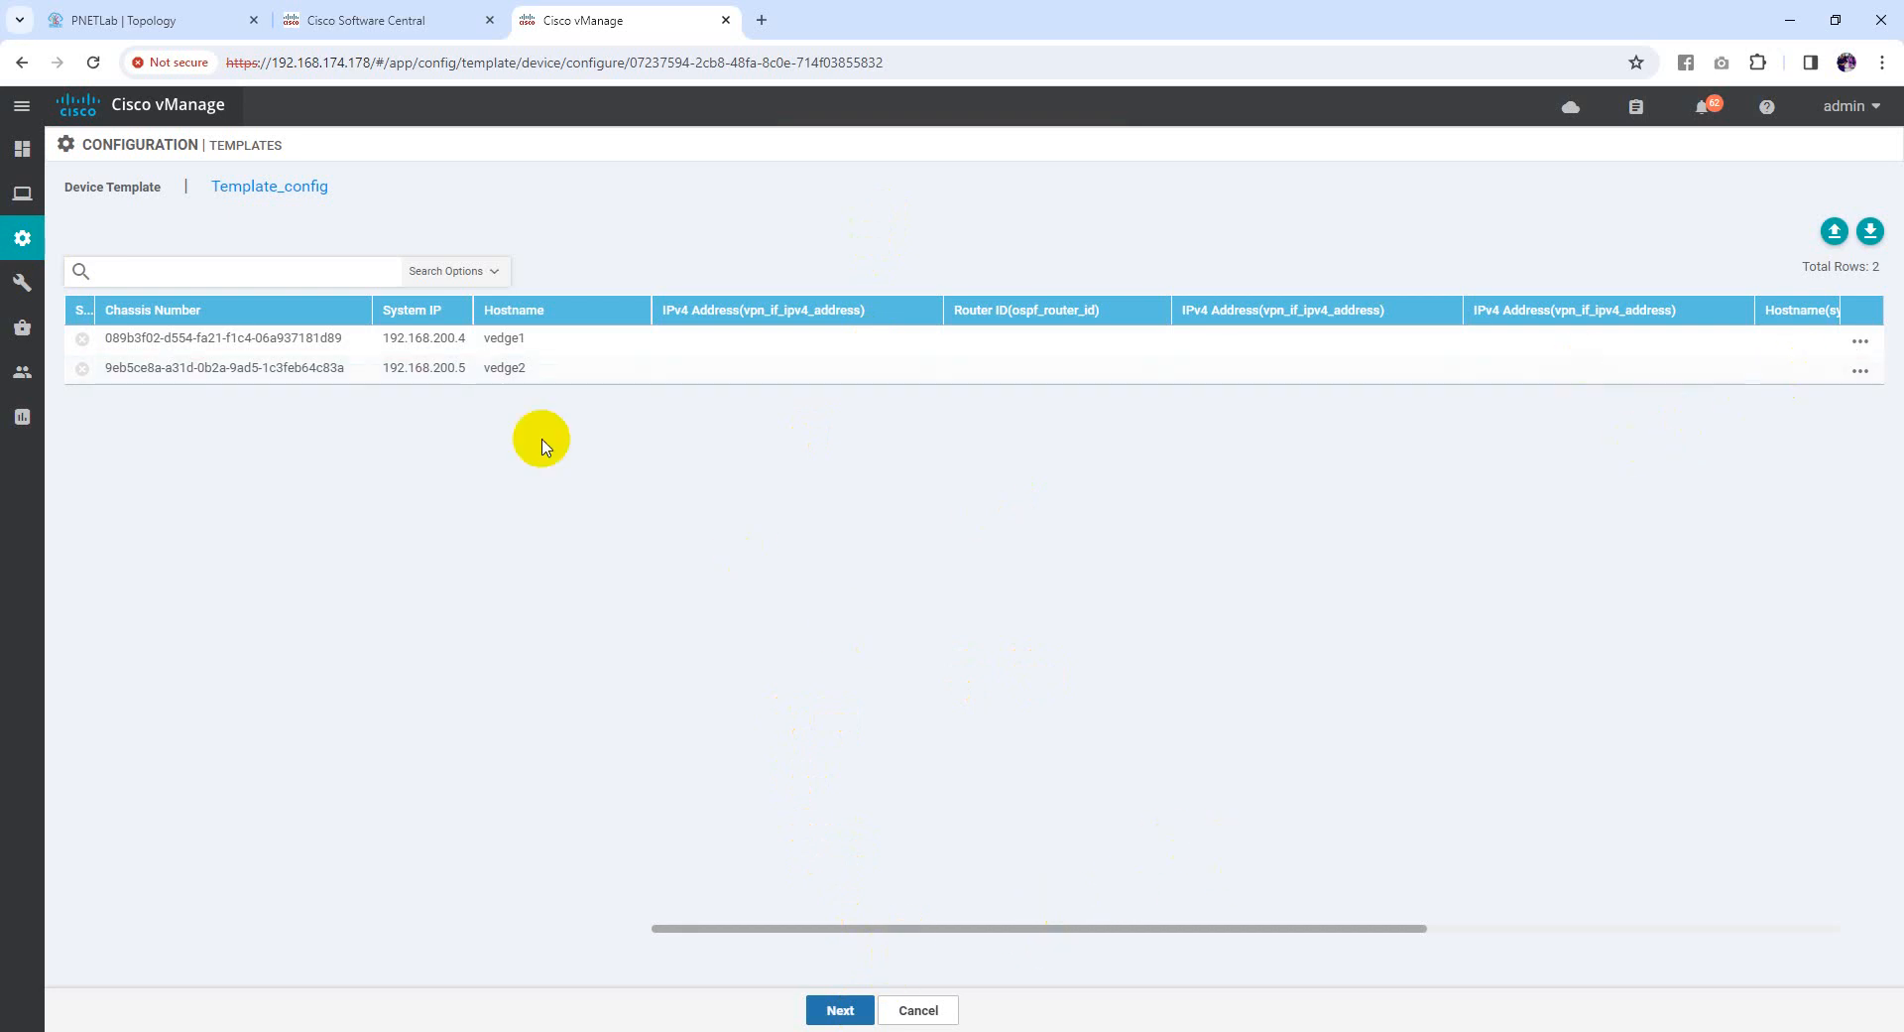
click(515, 339)
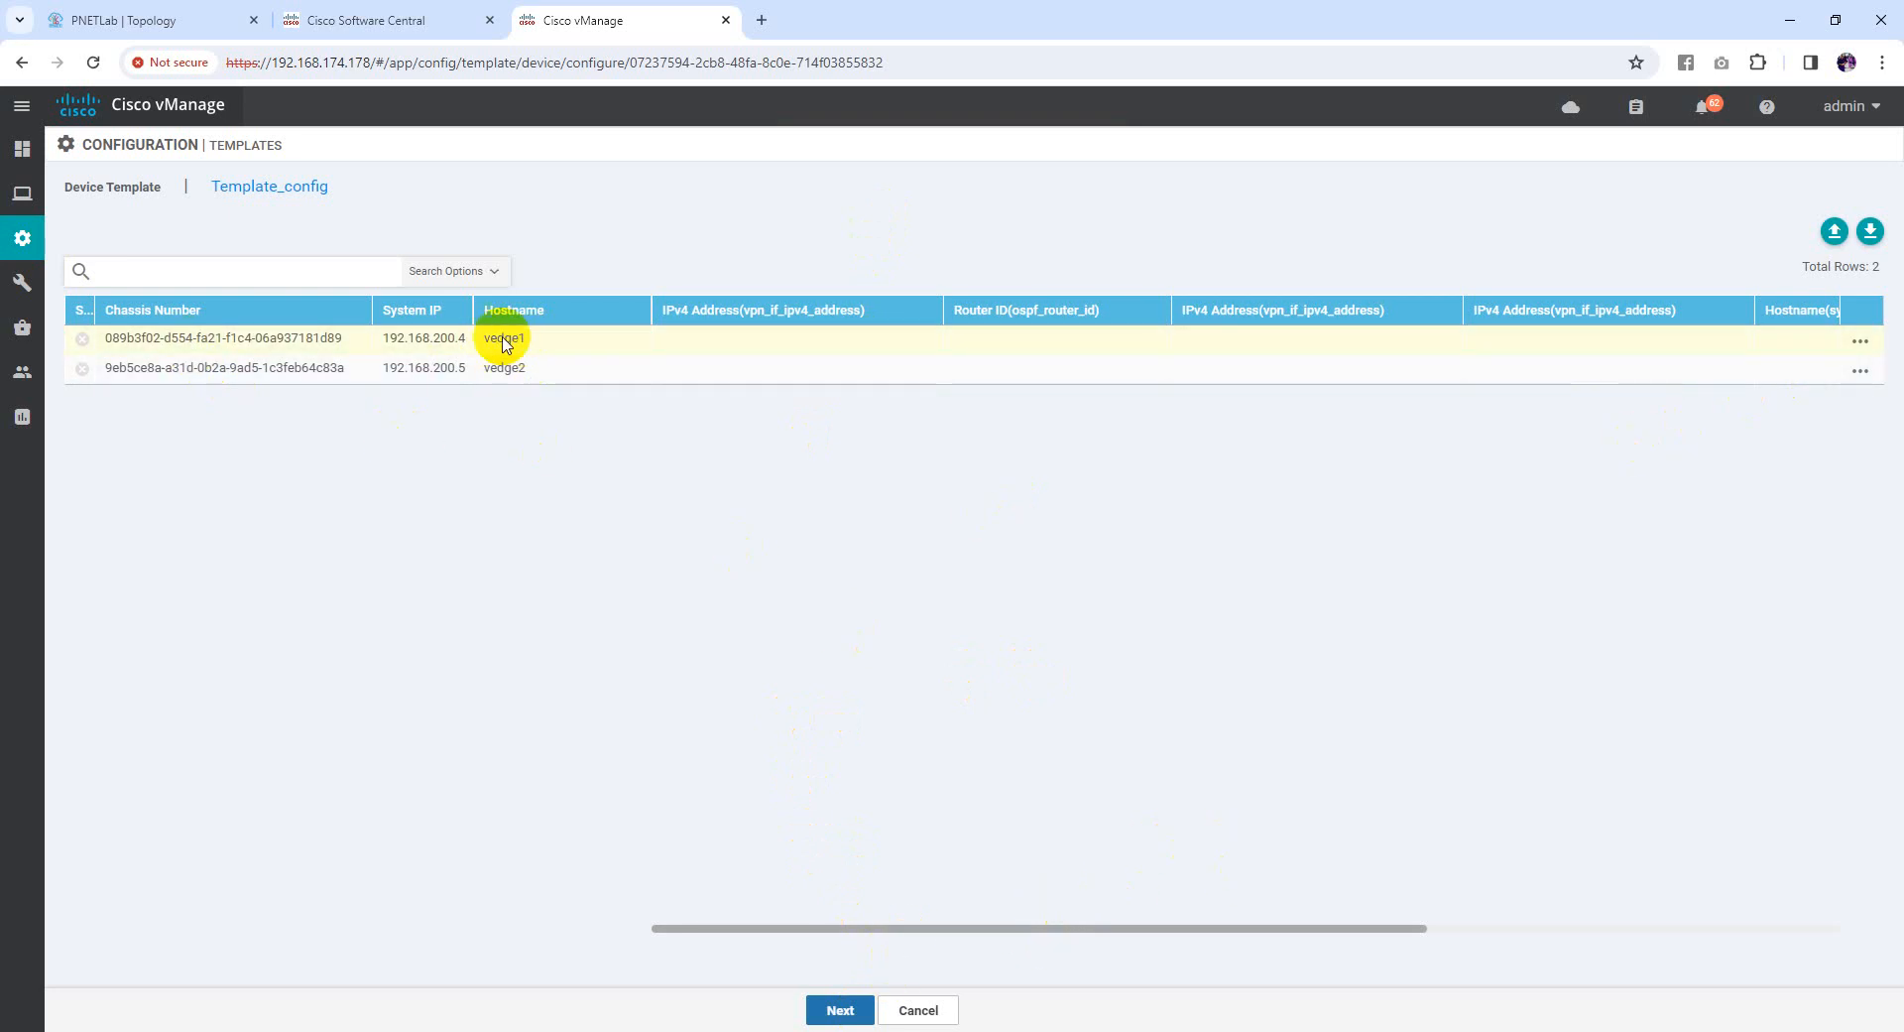
click(1853, 347)
click(1821, 379)
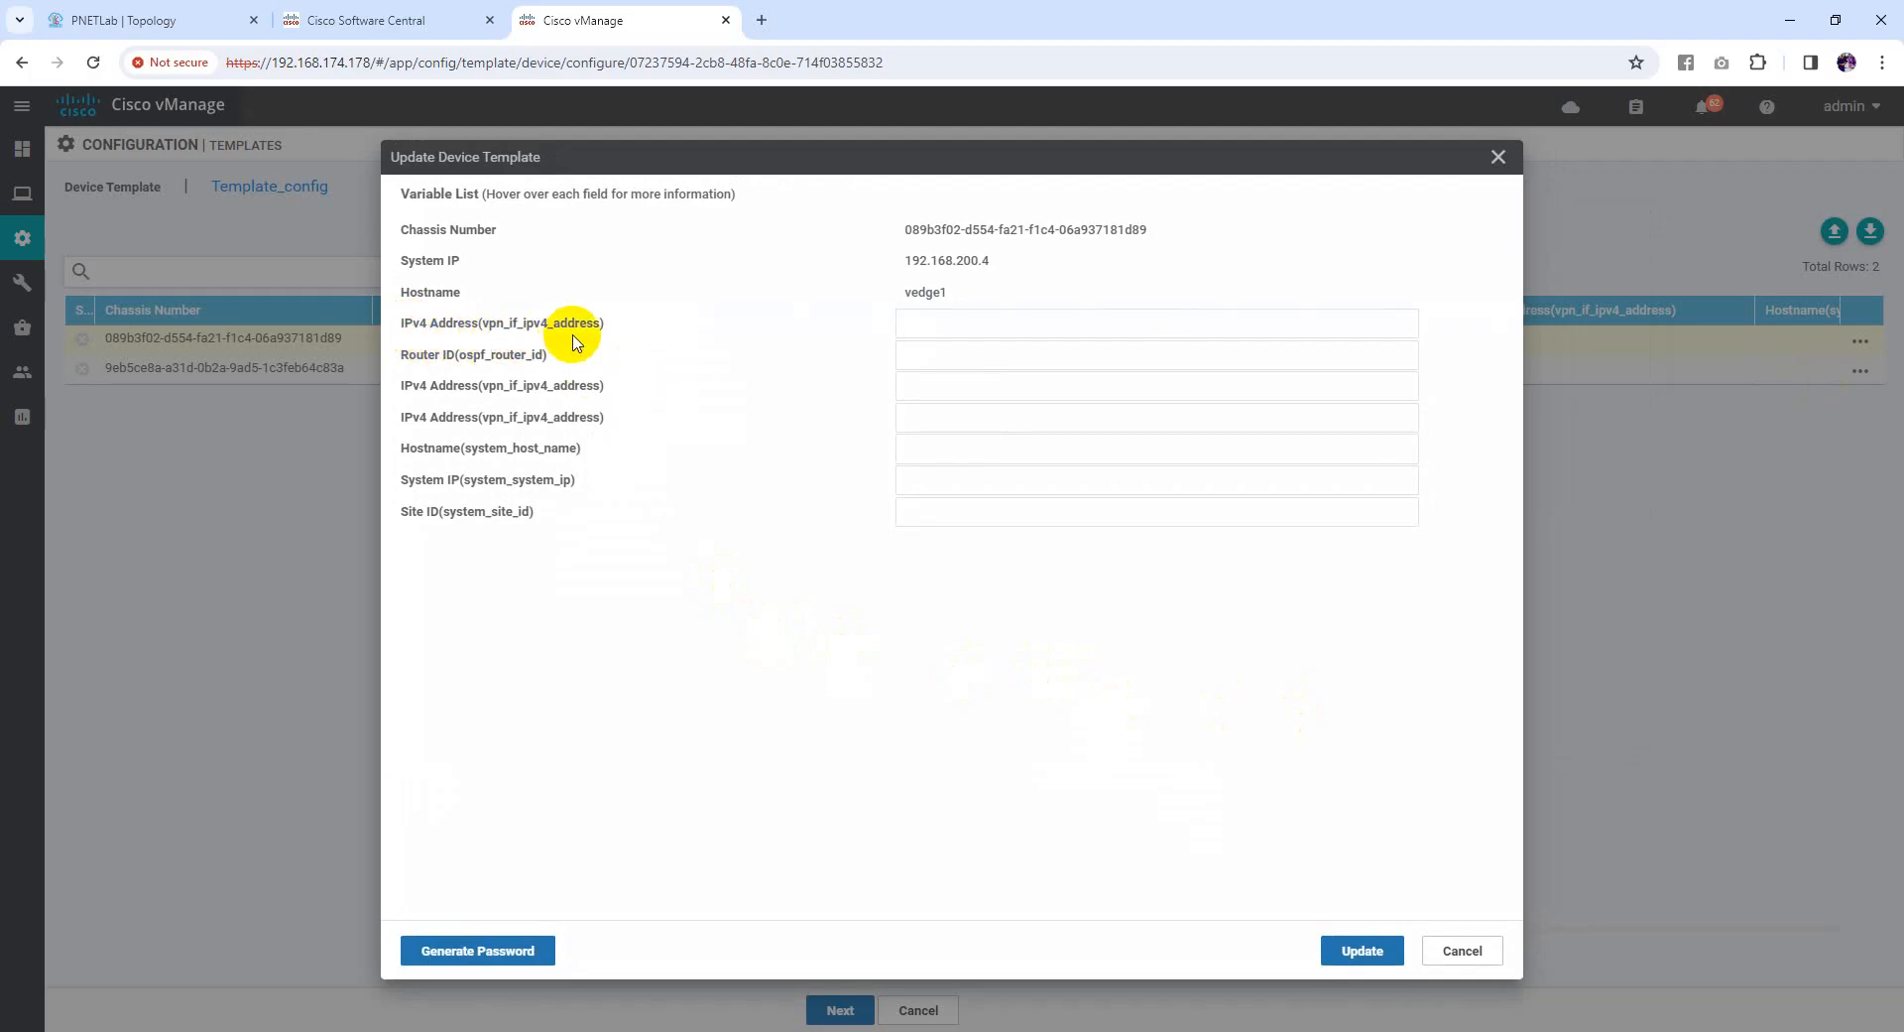
Look over vedge1's IPv4 Address variable names, then view the lab topology
drag(438, 332, 596, 324)
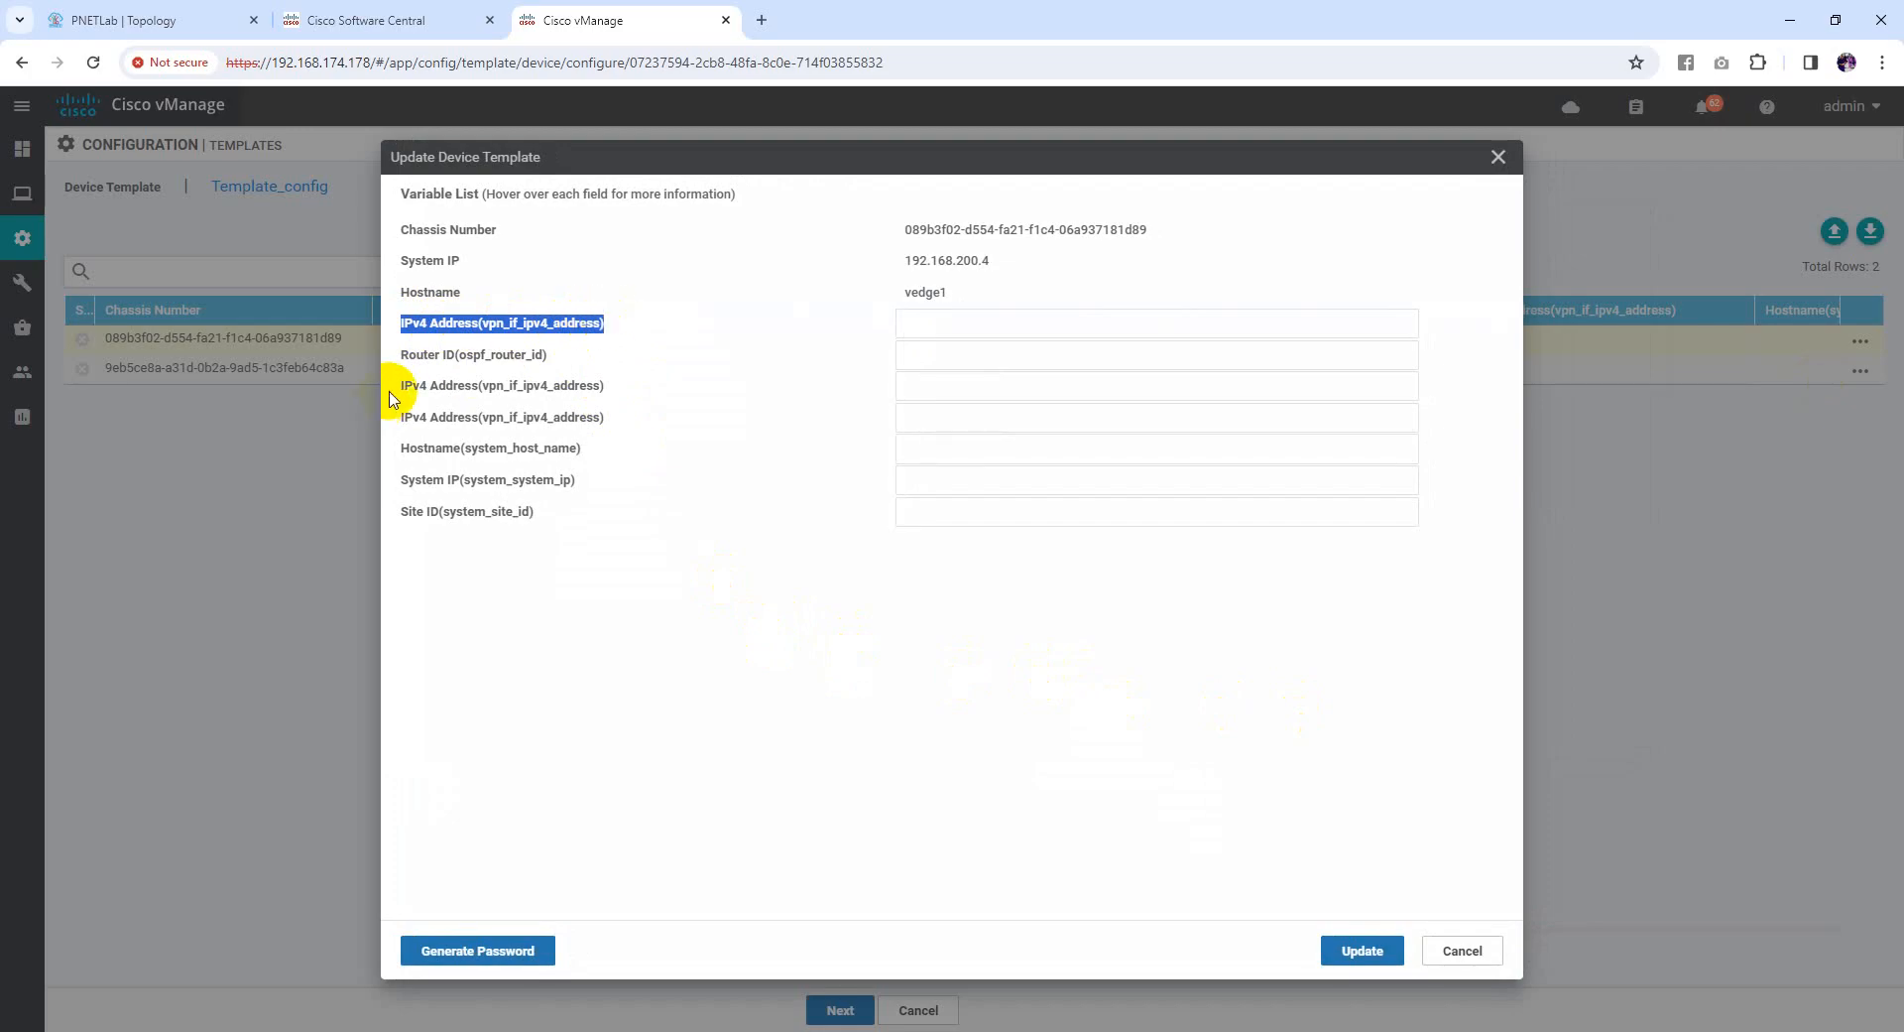
drag(390, 389, 566, 383)
click(511, 387)
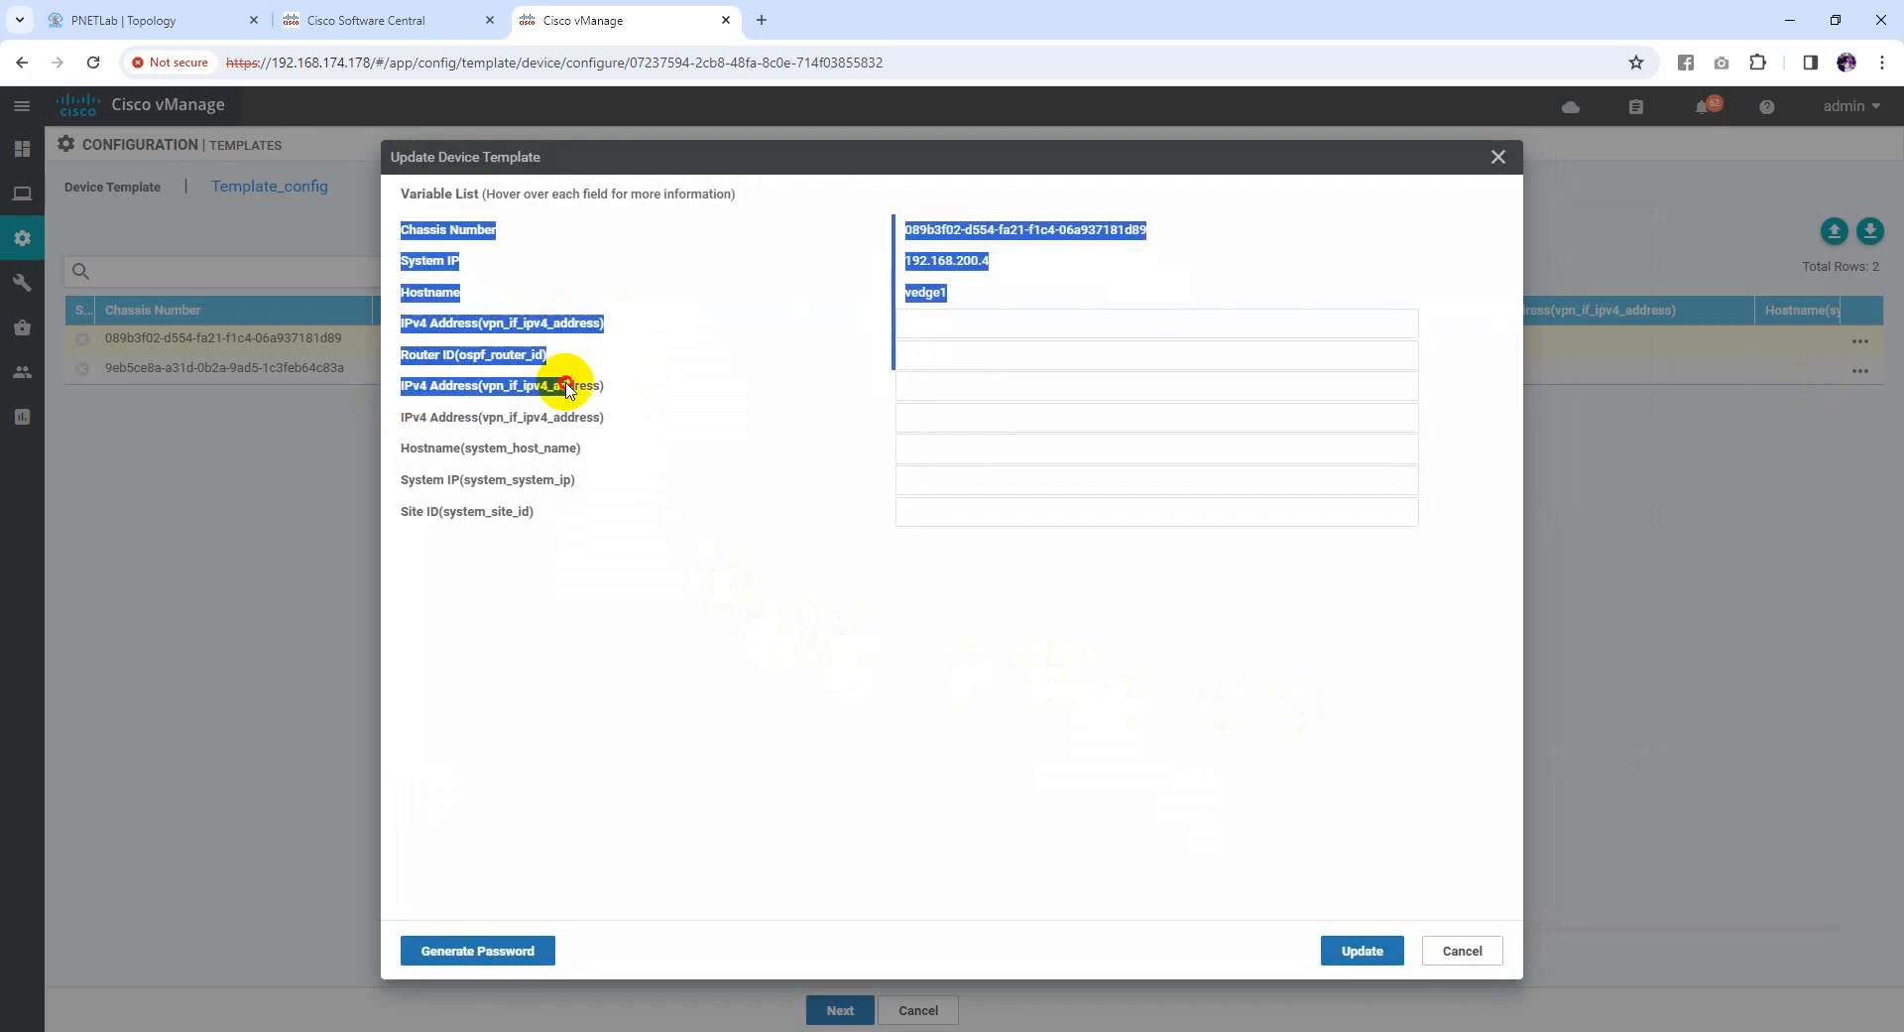
click(565, 384)
drag(438, 421, 555, 421)
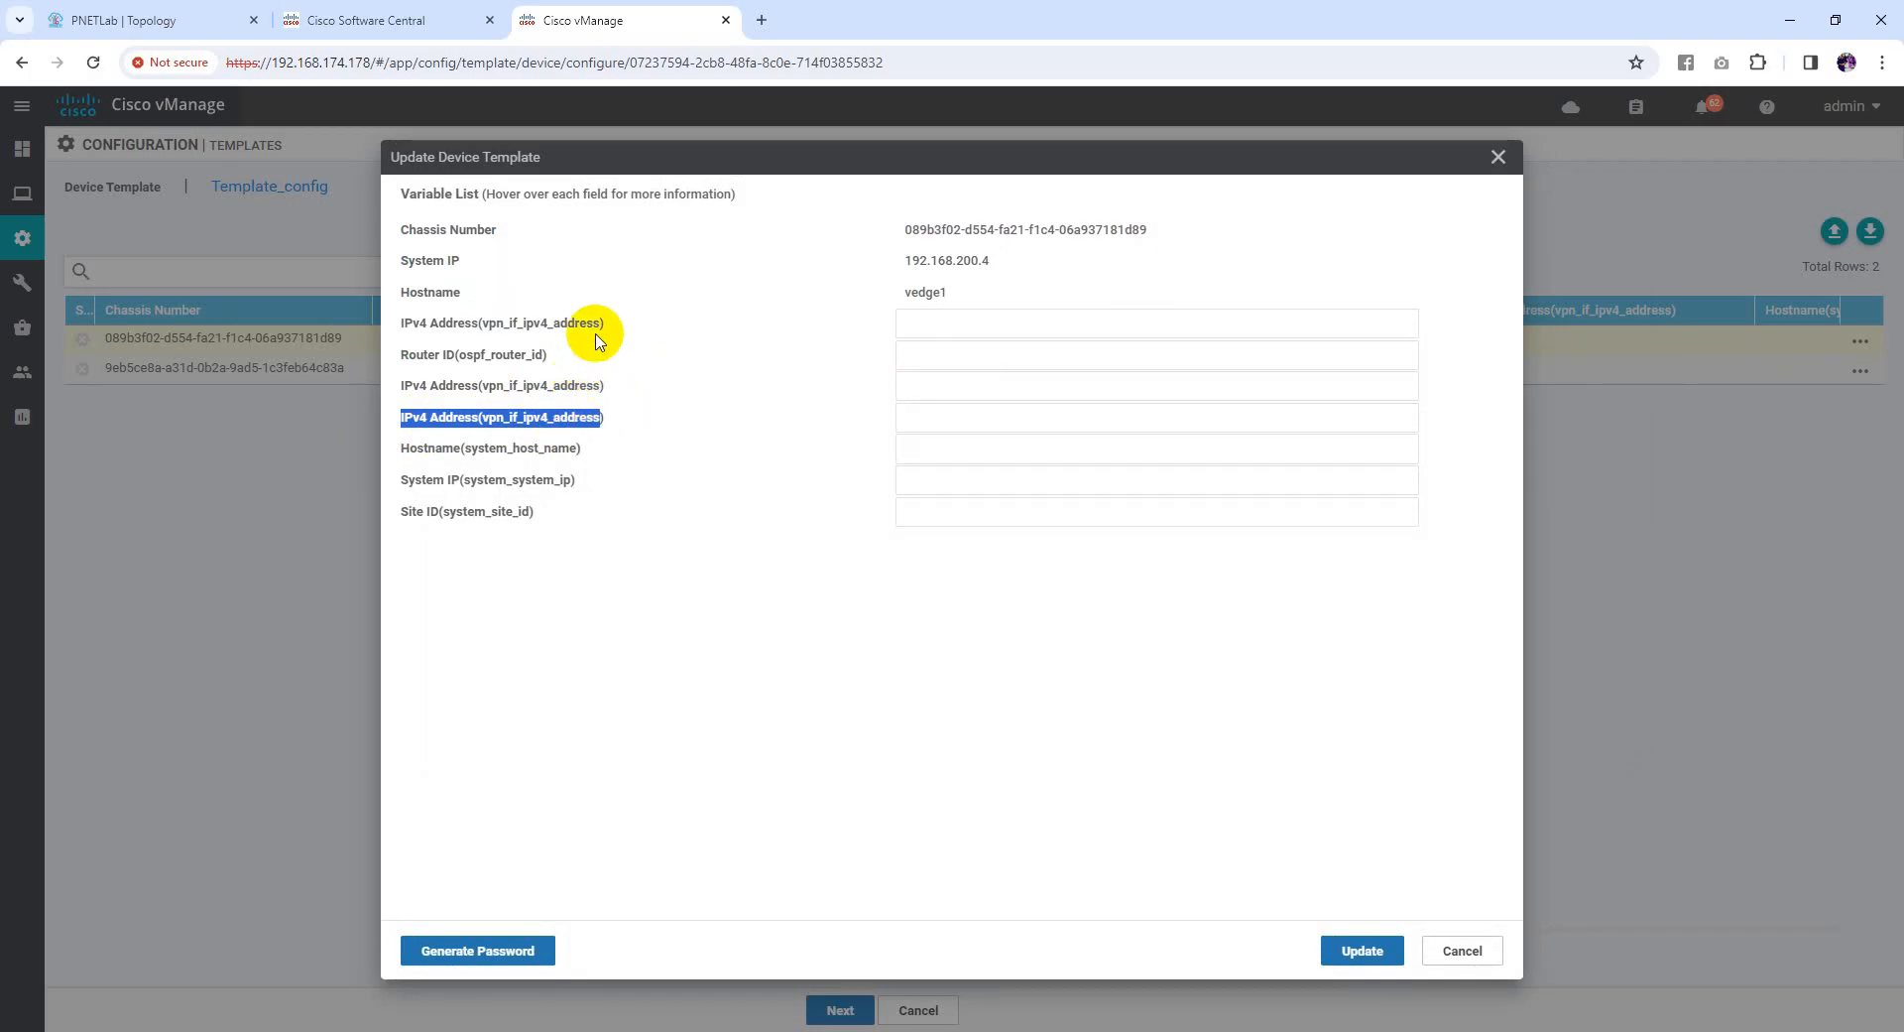
click(164, 20)
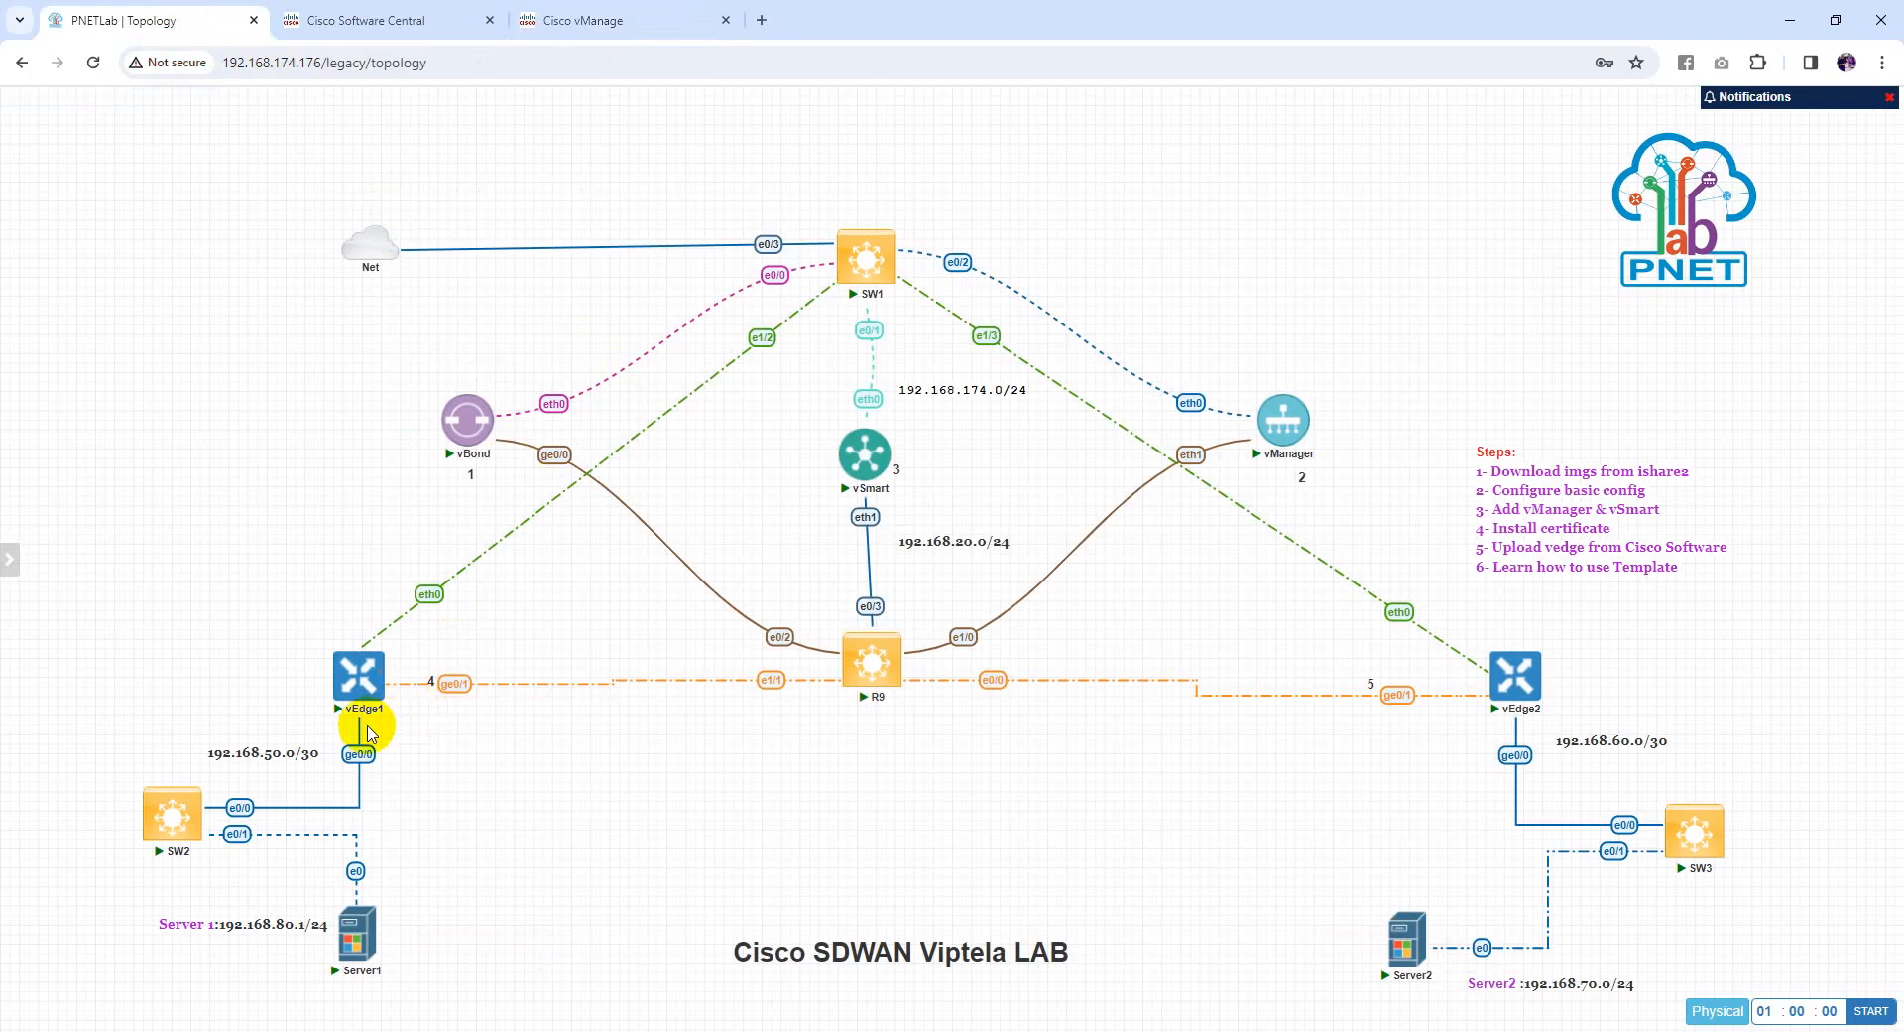
Return to vedge1's Update Device Template variable list in vManage
click(548, 14)
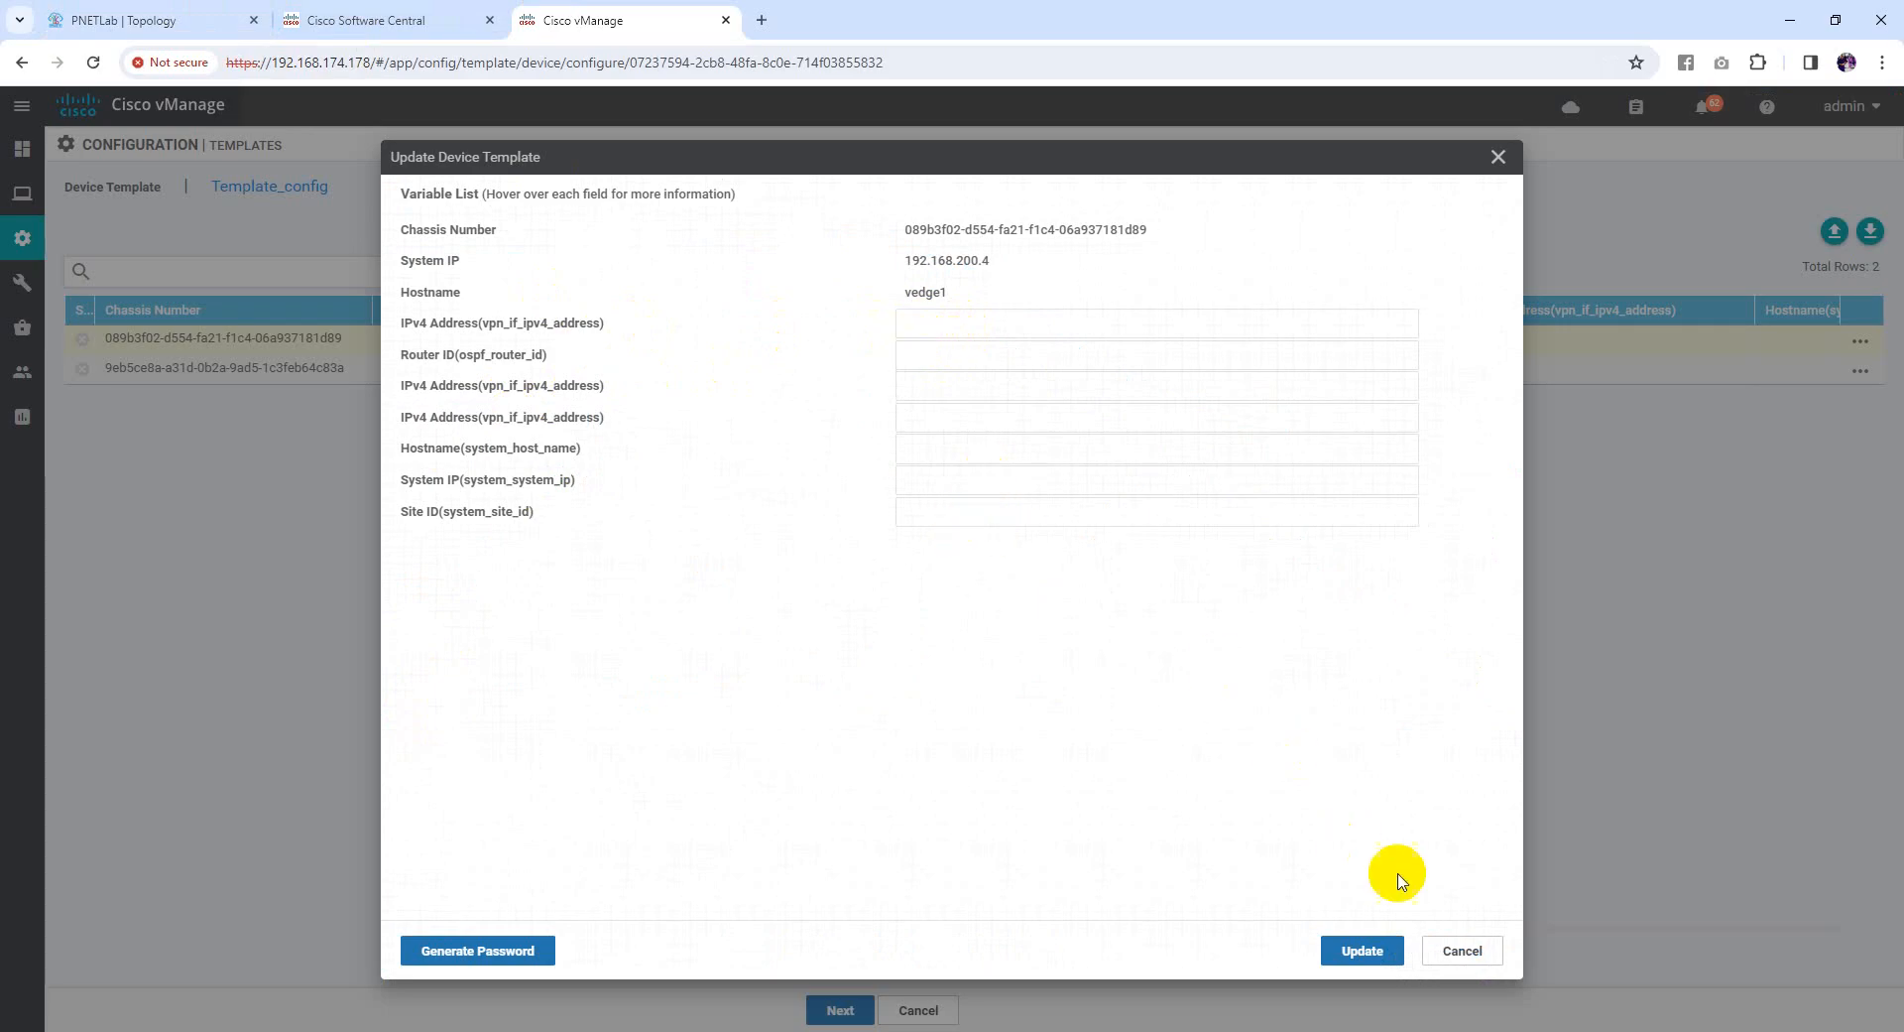
Cancel the Template_config device attachment, confirm with OK, and show the Feature templates list
click(1491, 951)
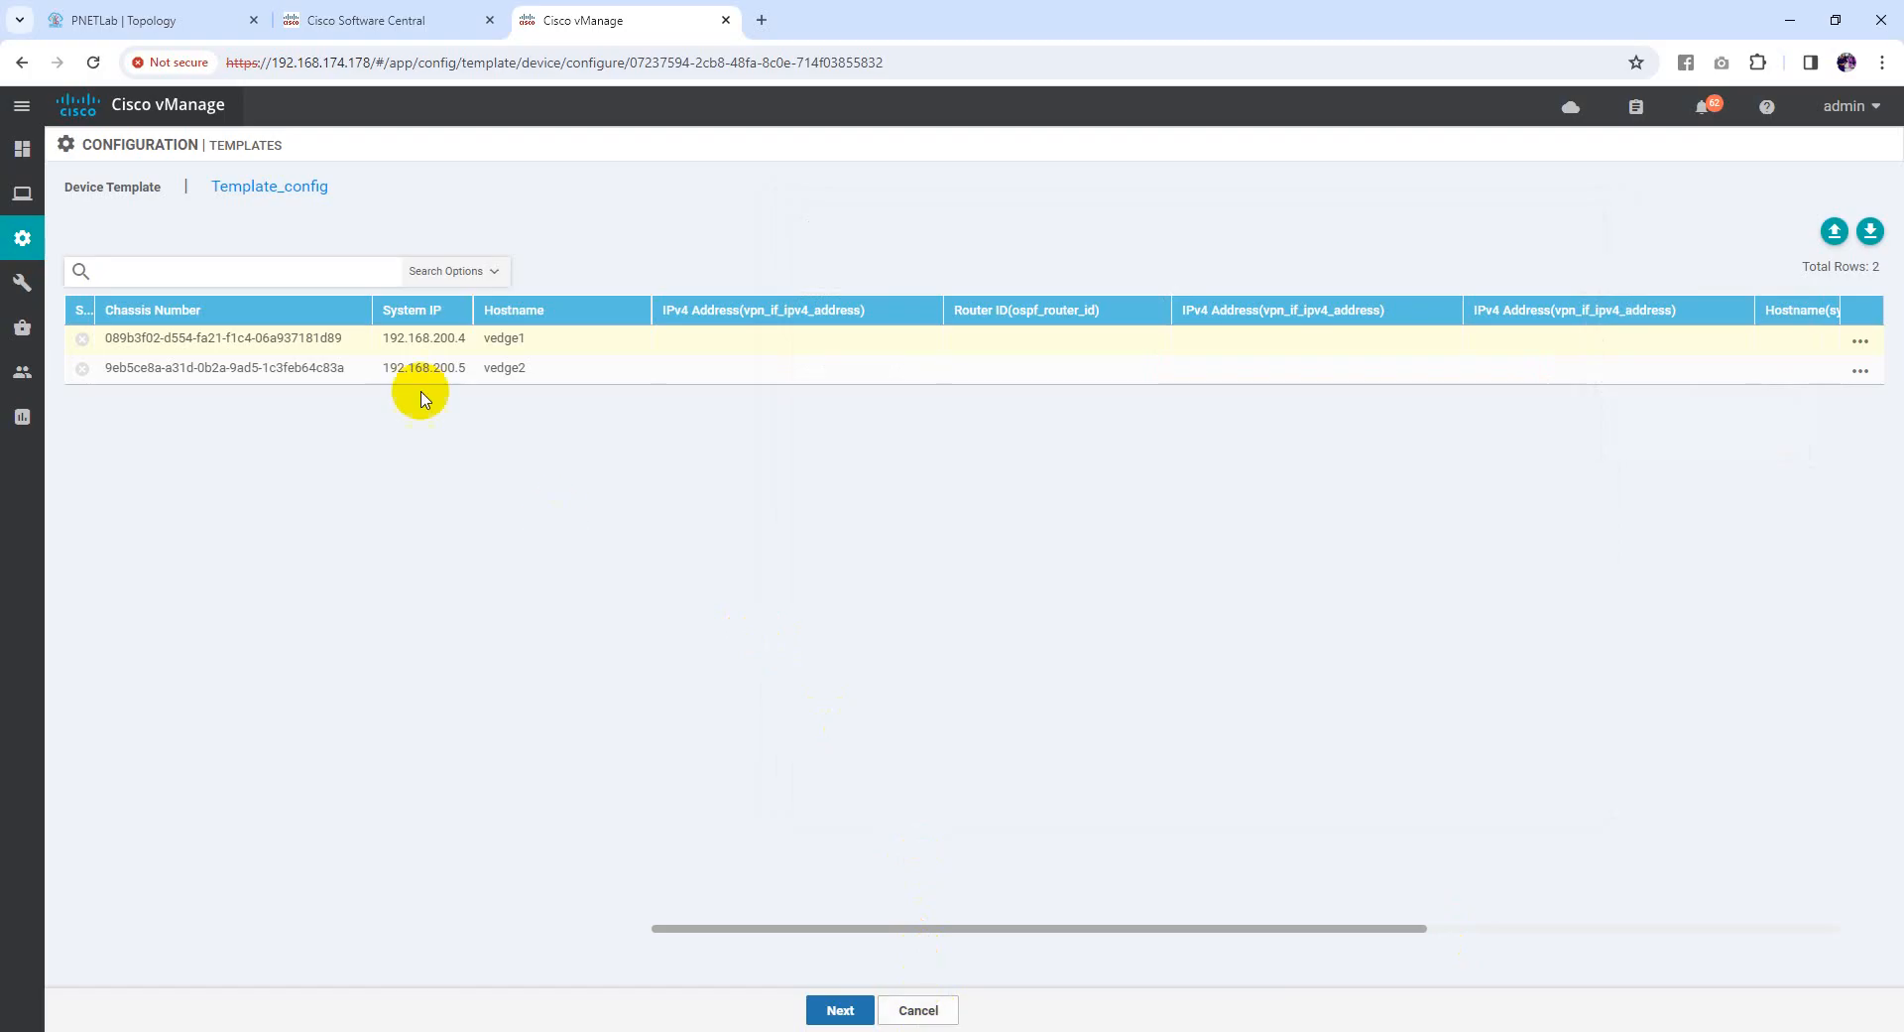
click(937, 1012)
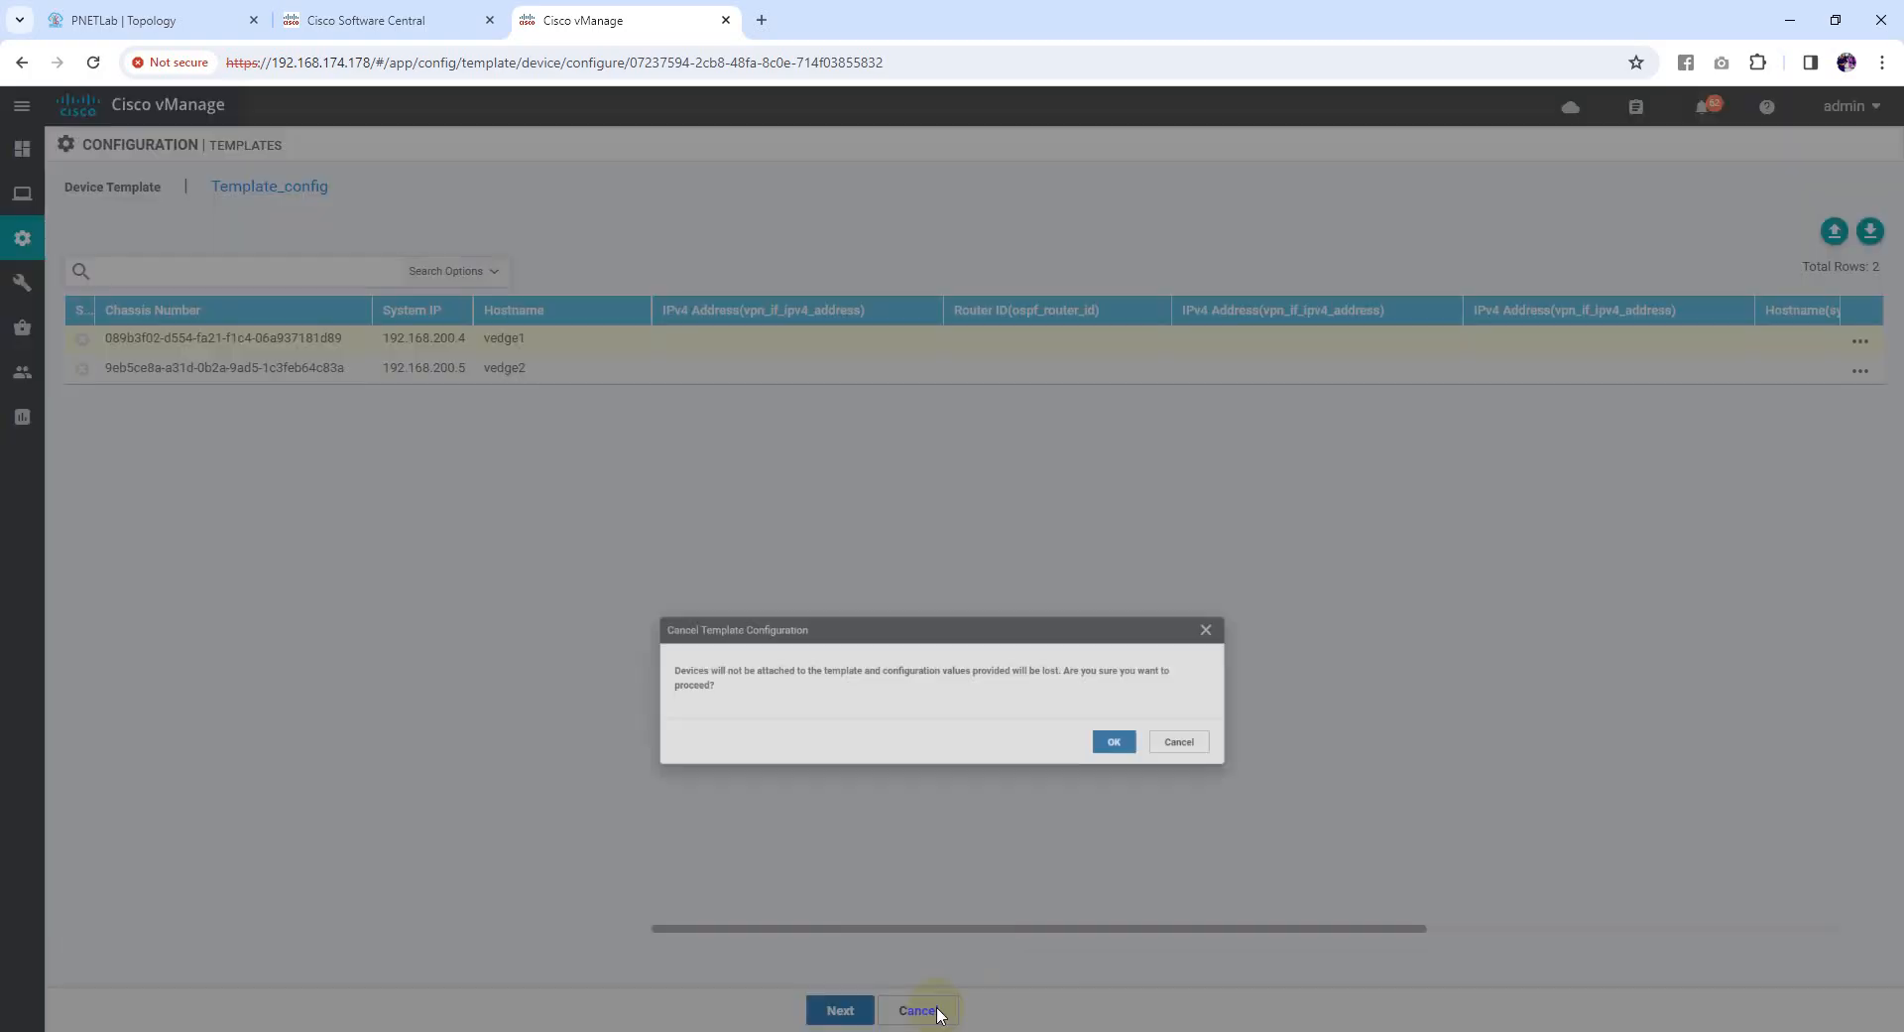
click(1177, 627)
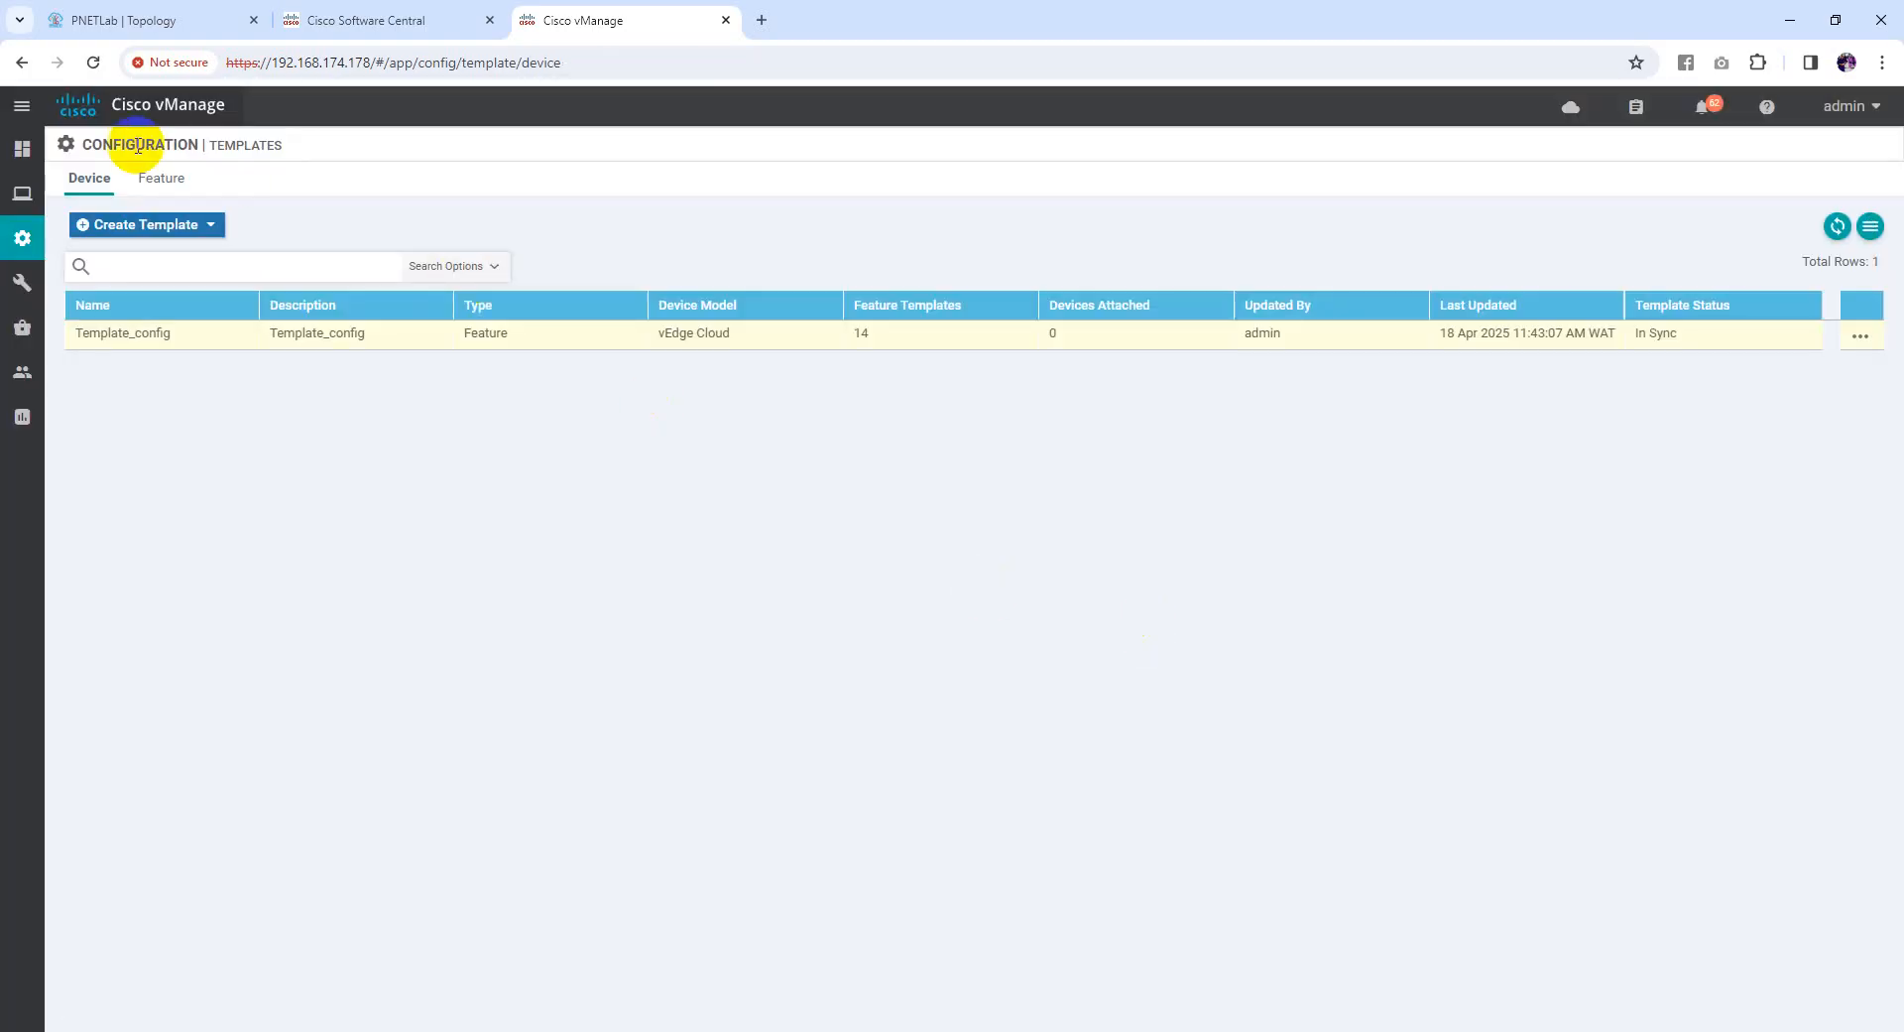
click(157, 183)
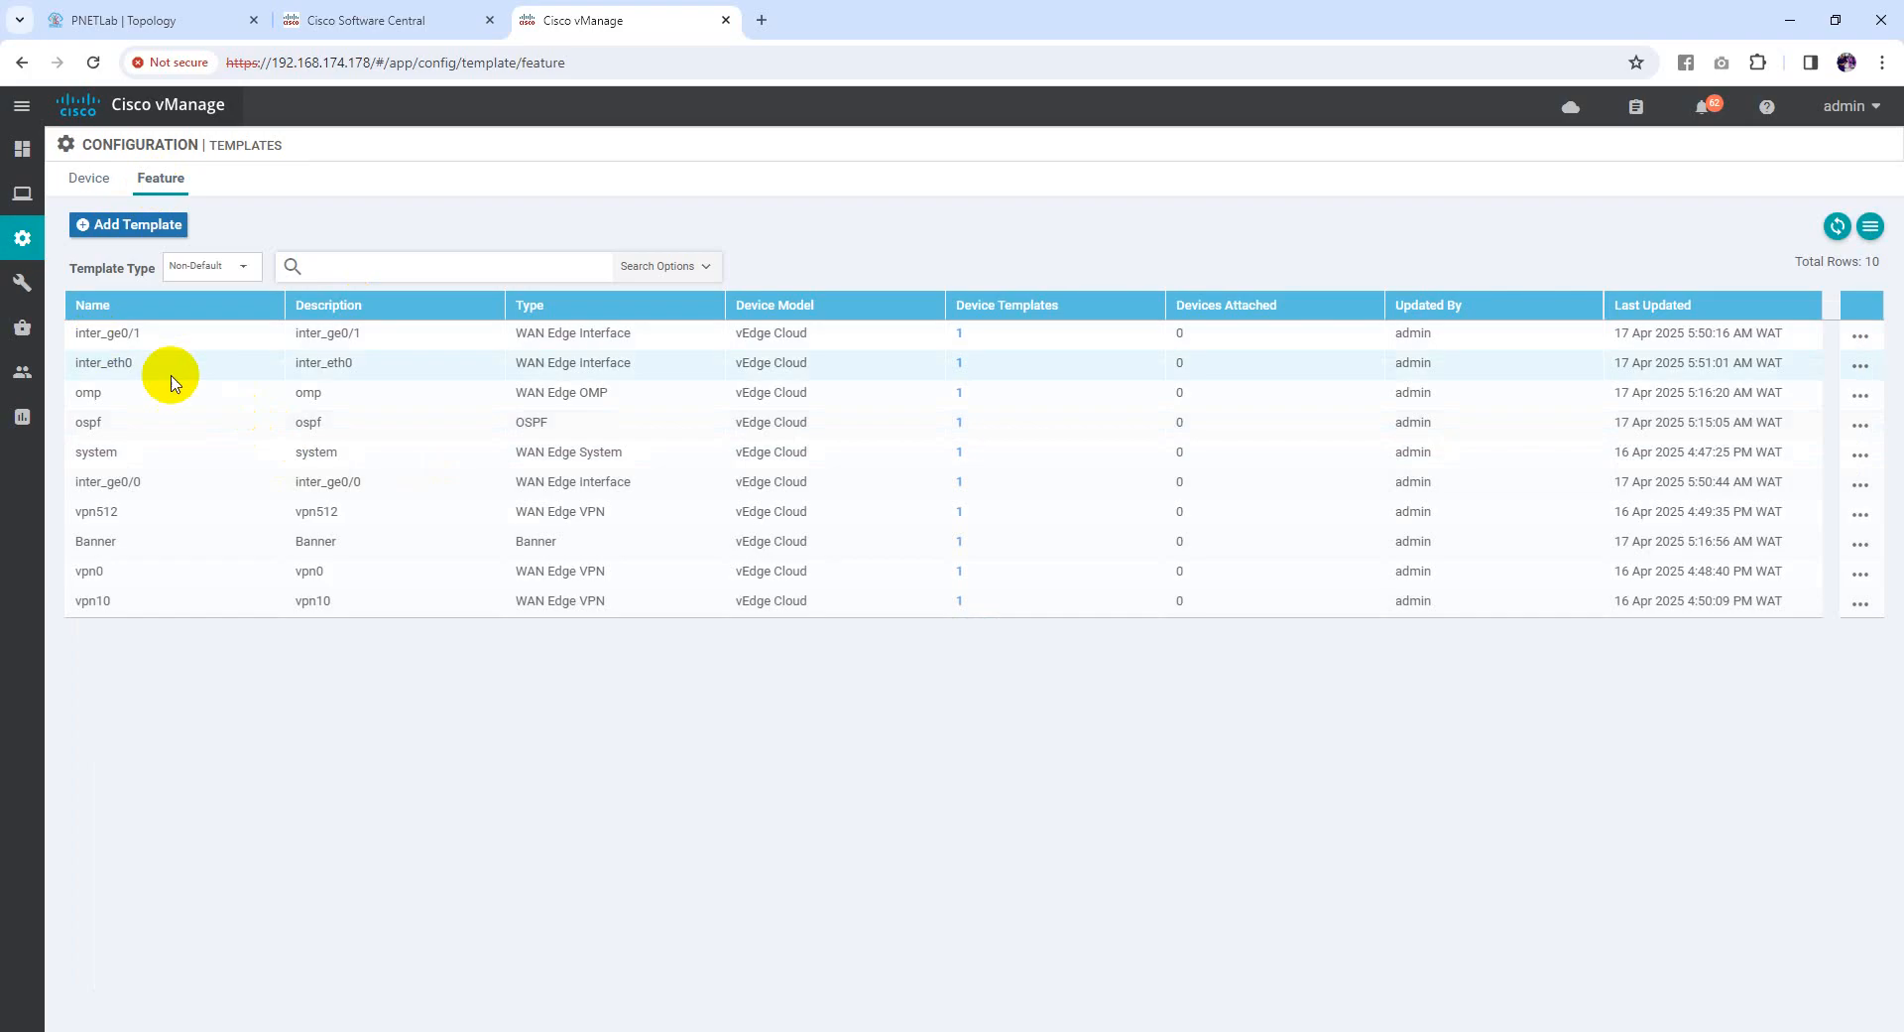
Open the inter_ge0/1 feature template for editing
click(155, 337)
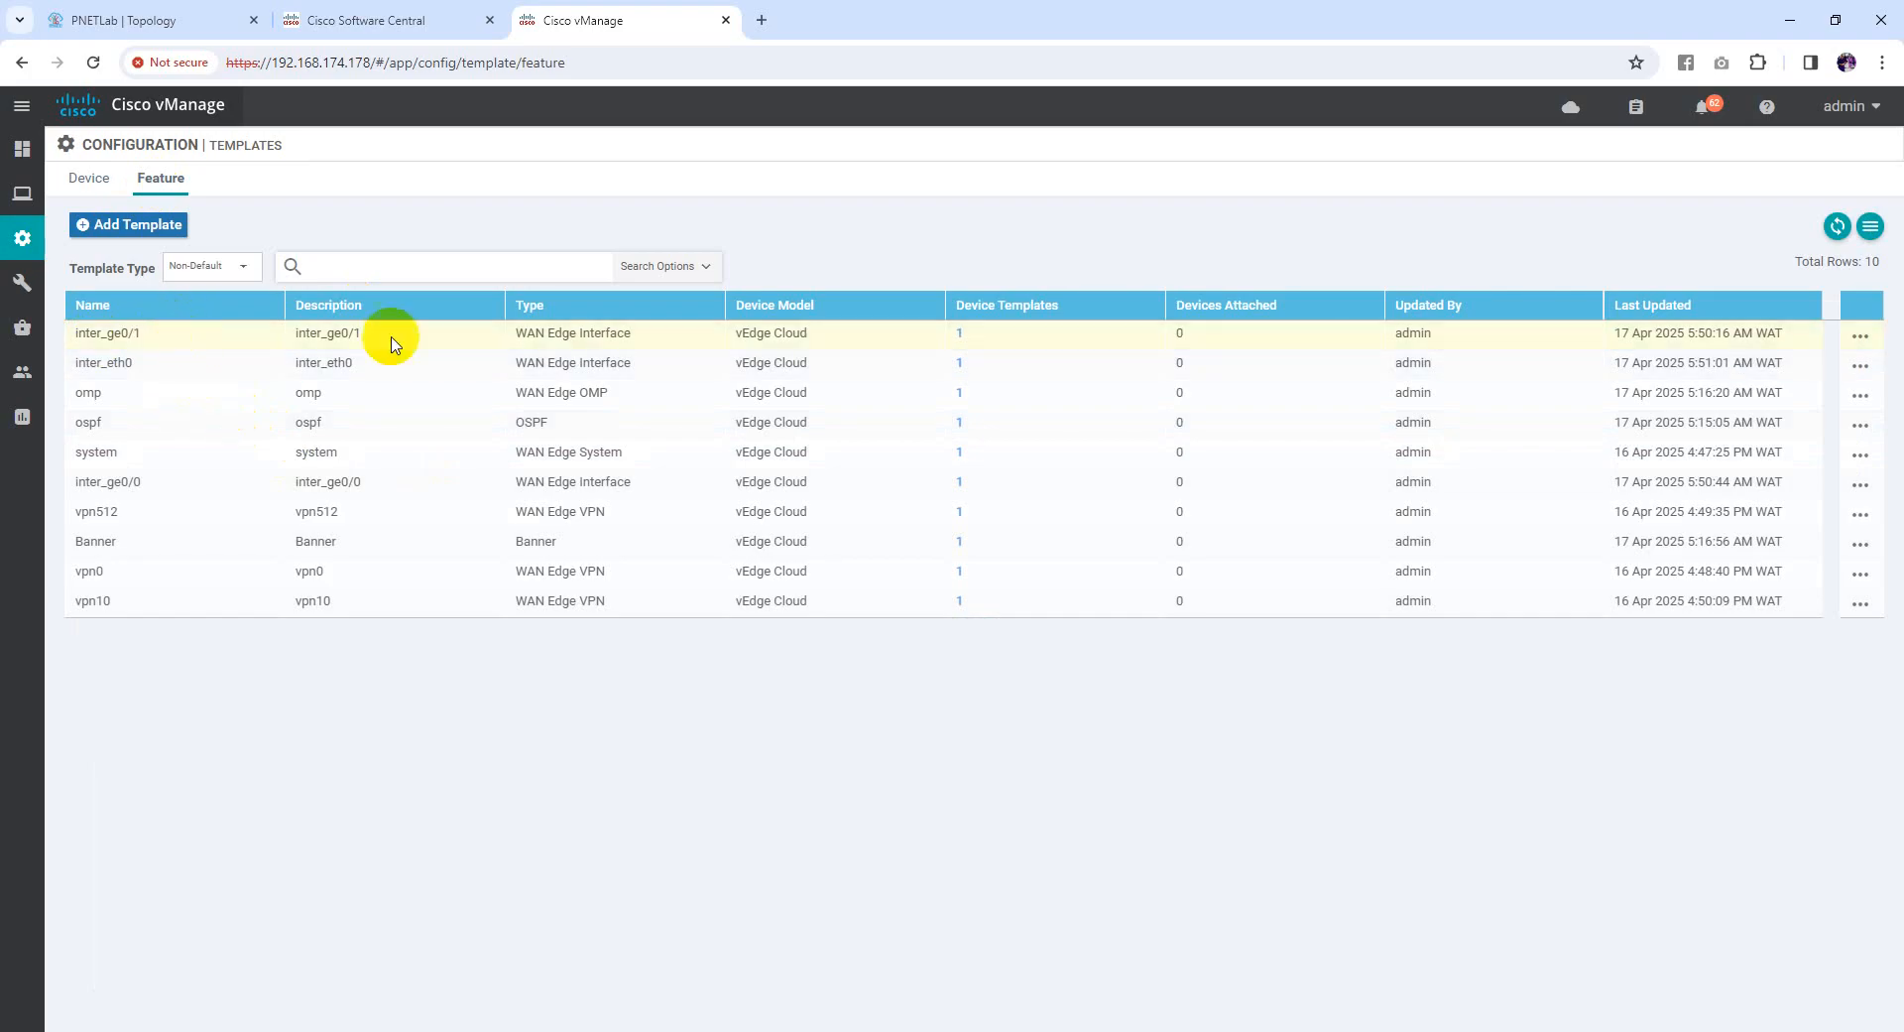
click(139, 363)
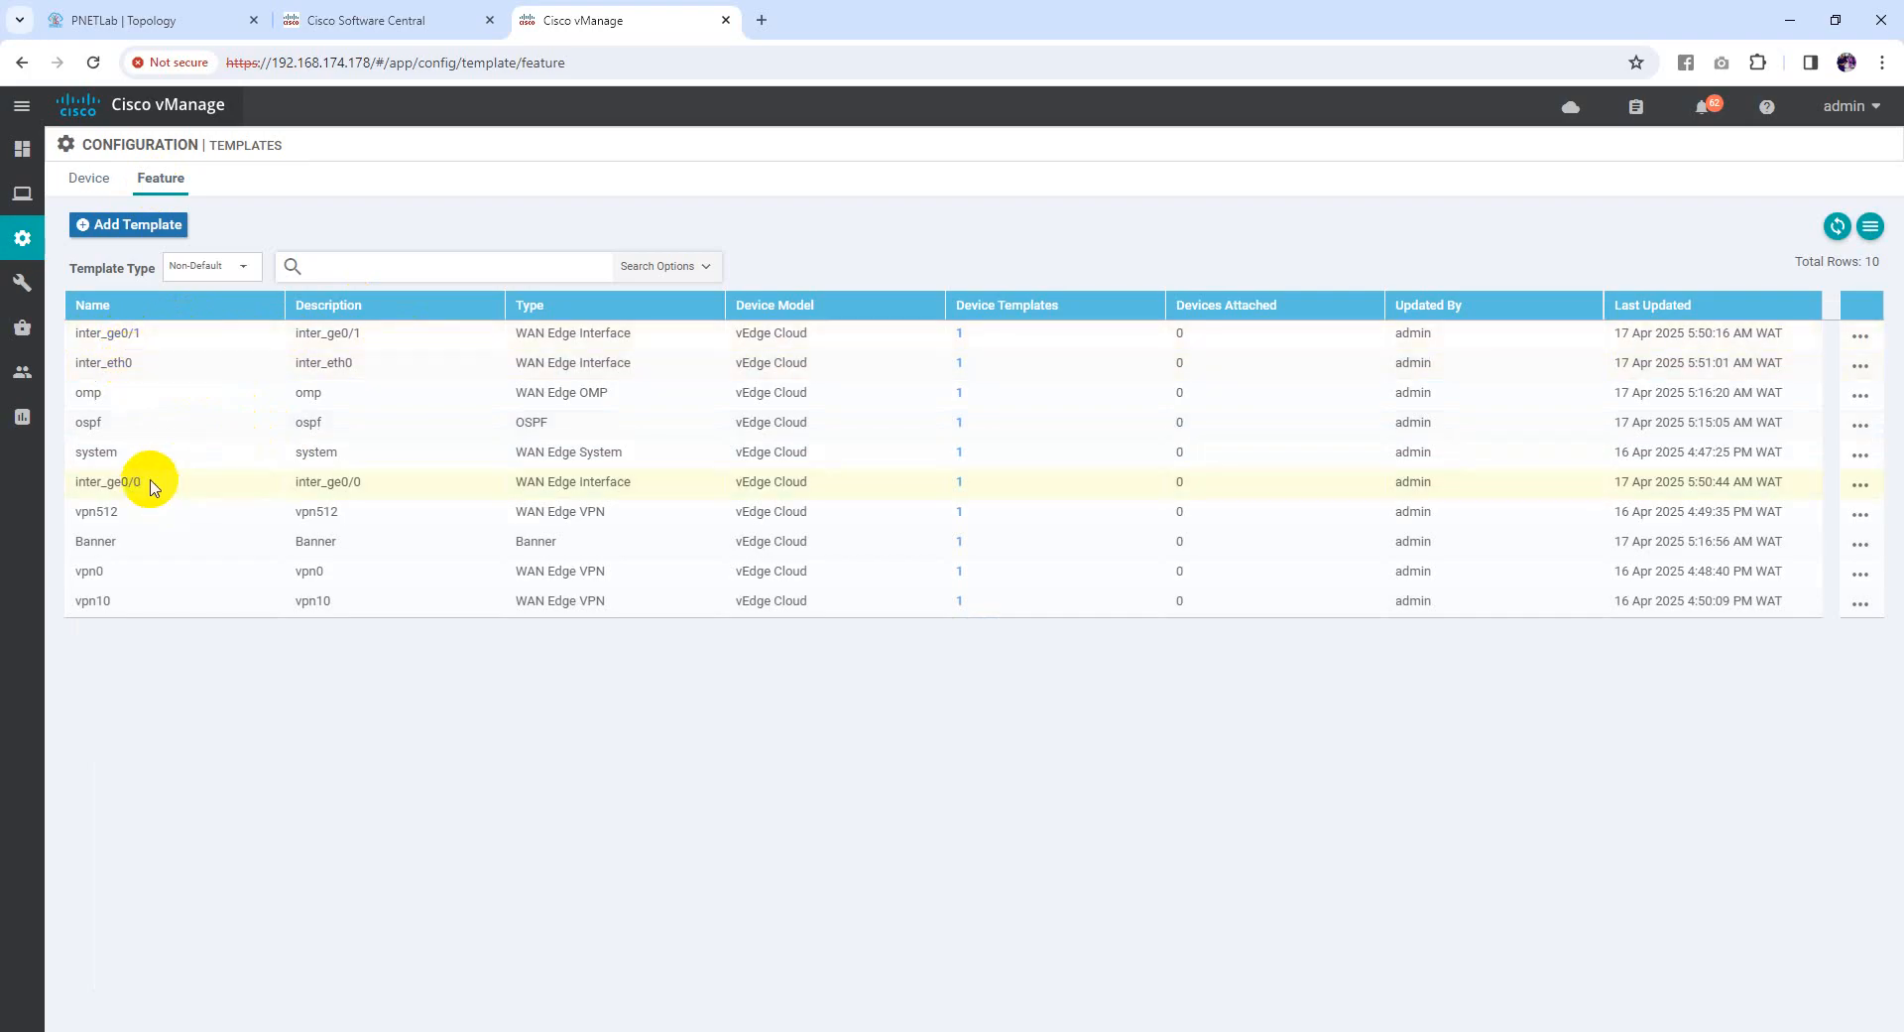
click(1861, 335)
click(1768, 403)
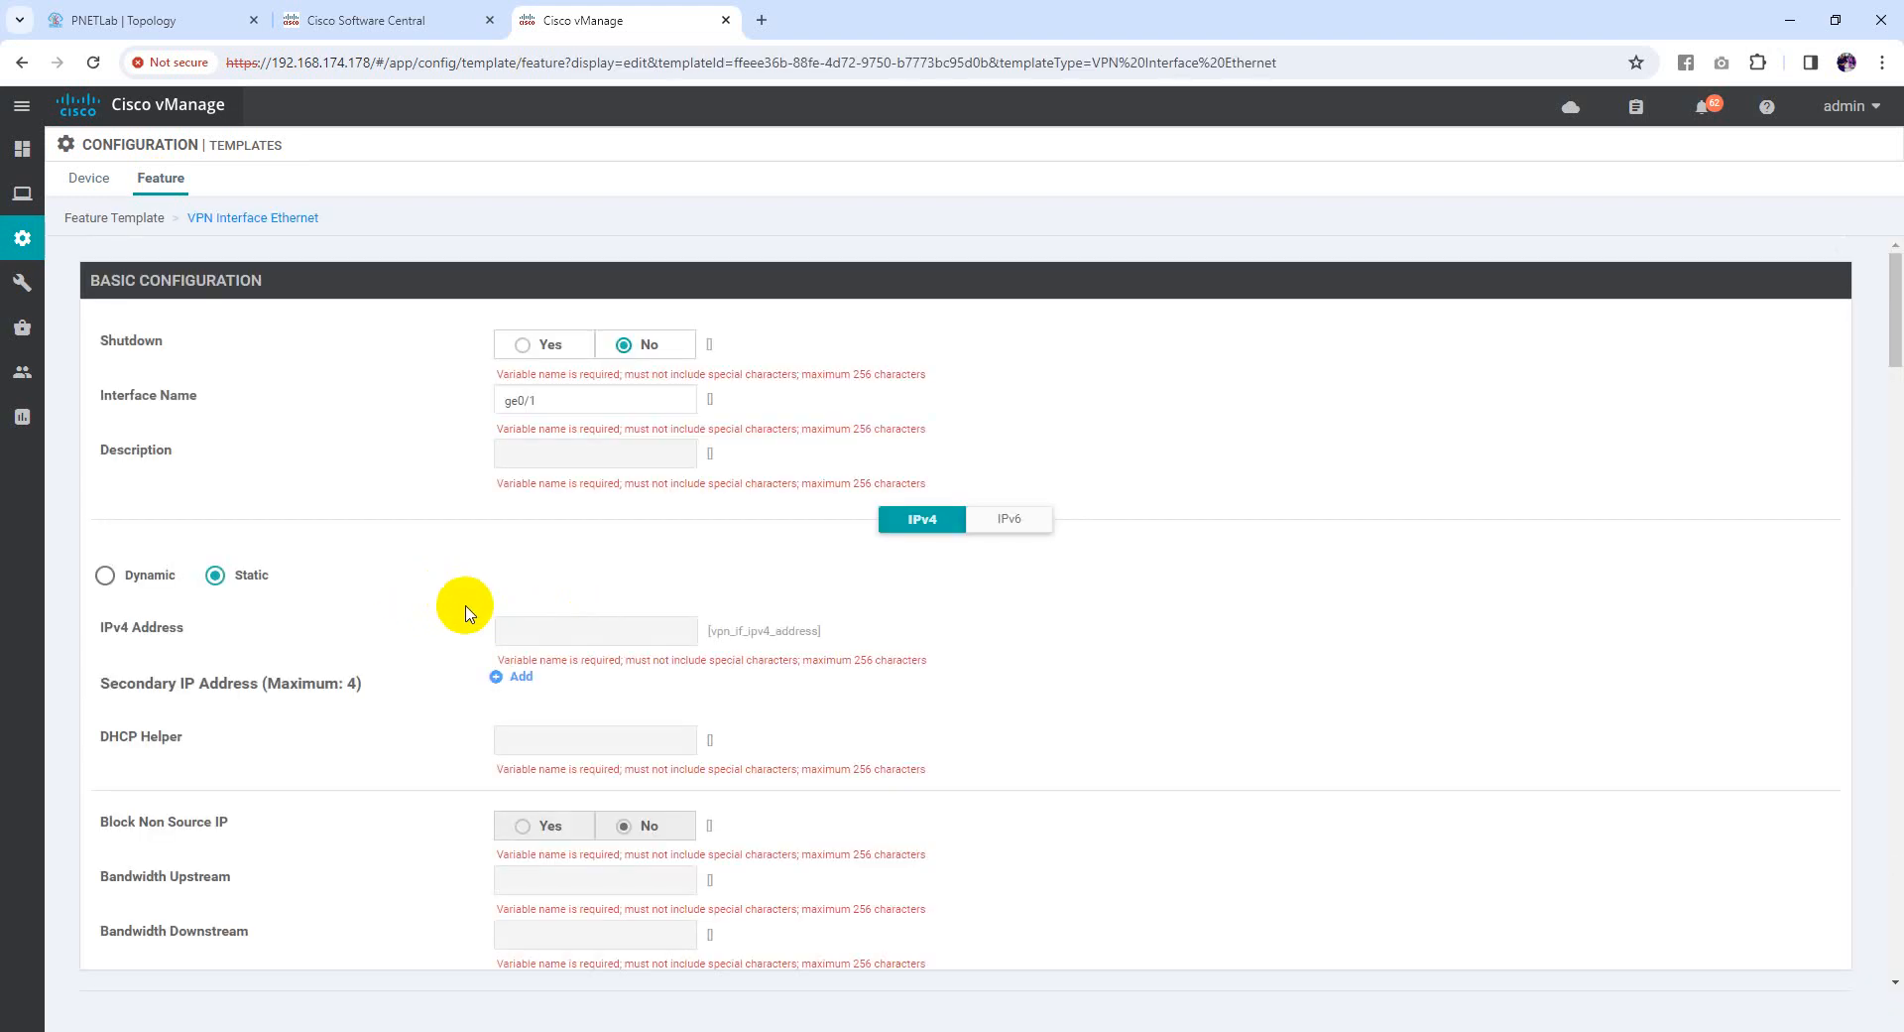
scroll(738, 616, down, 2)
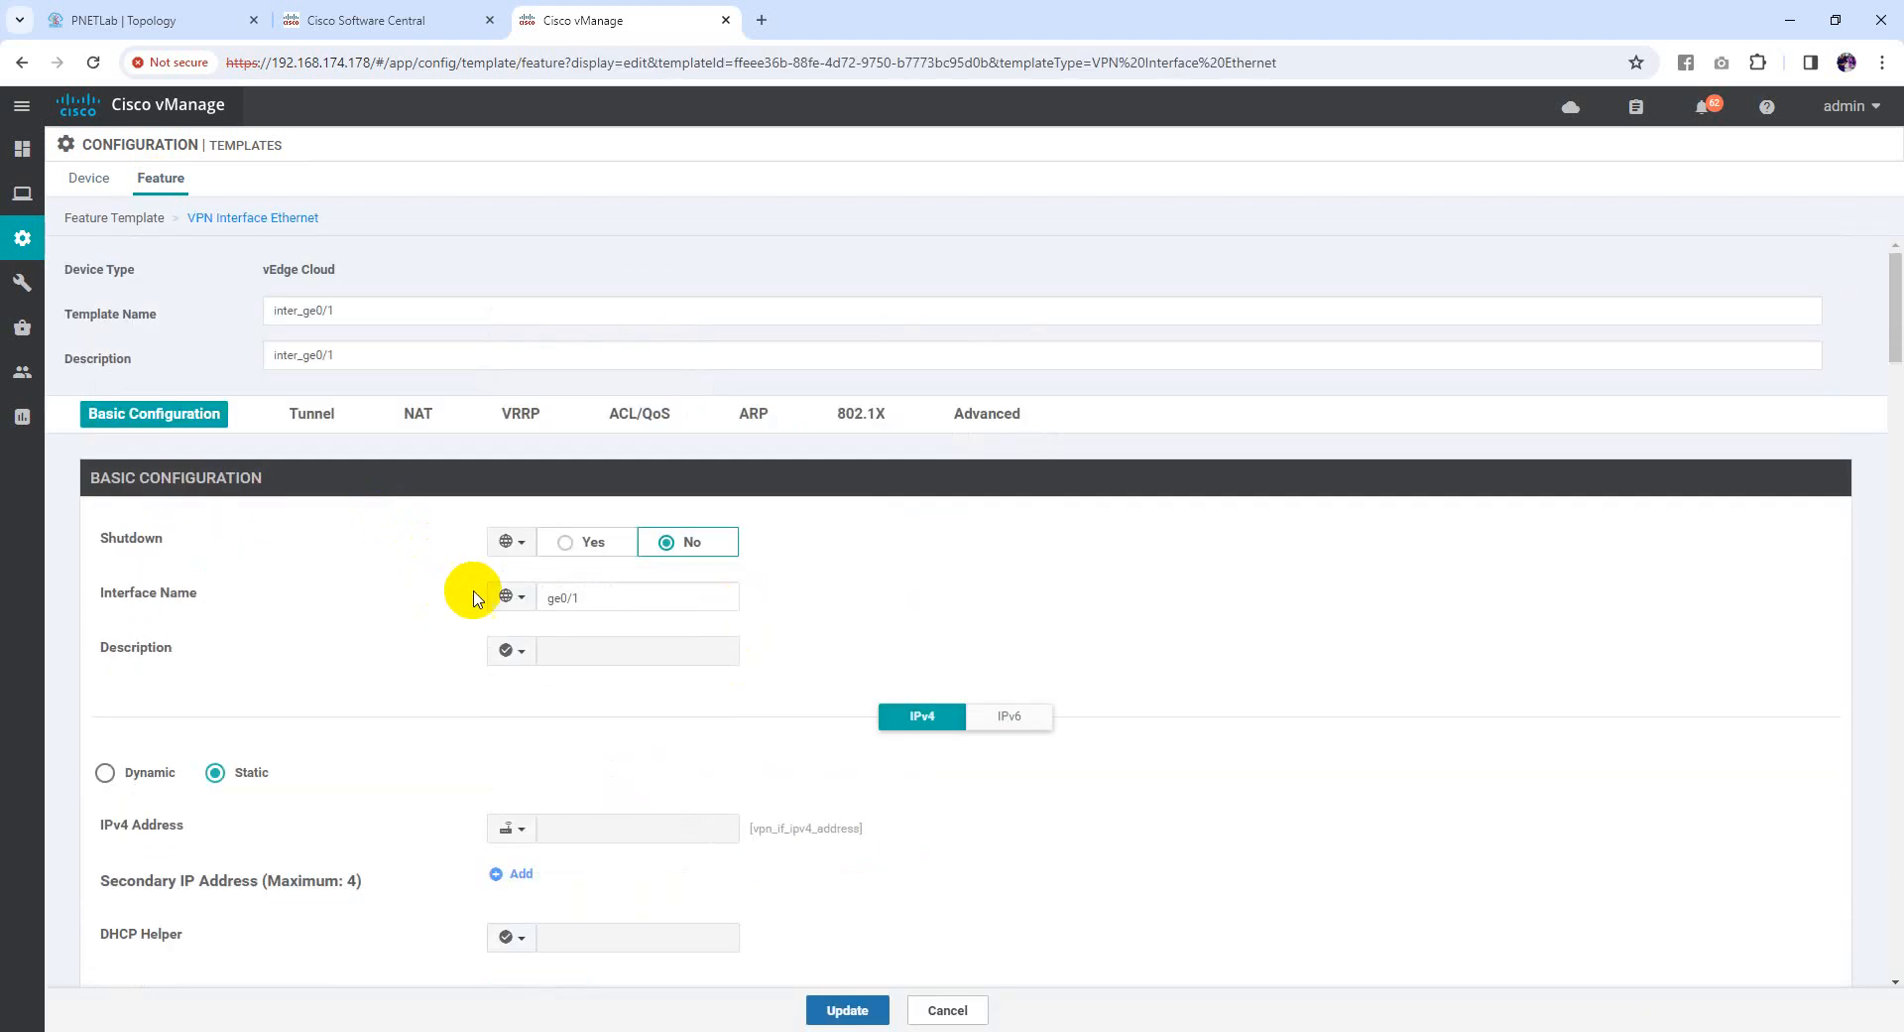
scroll(426, 615, down, 5)
scroll(338, 630, up, 3)
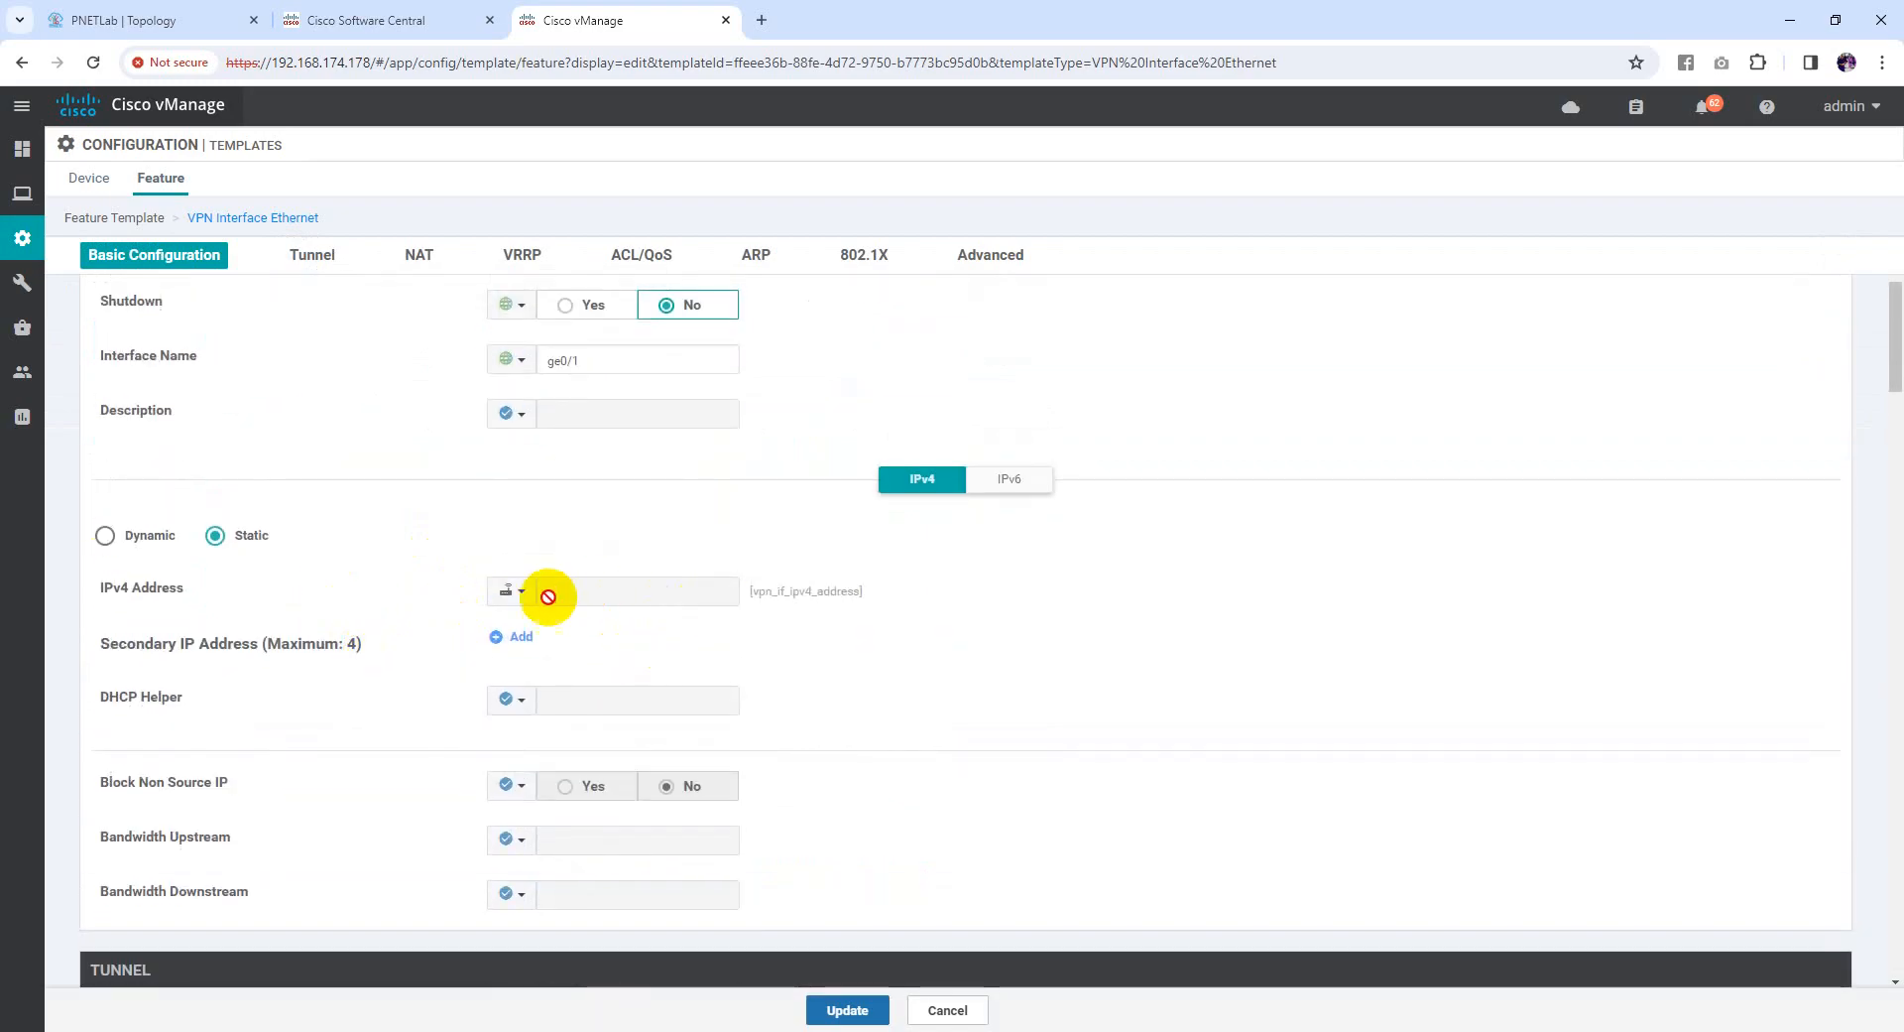
Make its IPv4 Address device-specific with key vpn_if_ipv4_address_ge0-1 and update the template
click(525, 602)
mouse_move(547, 652)
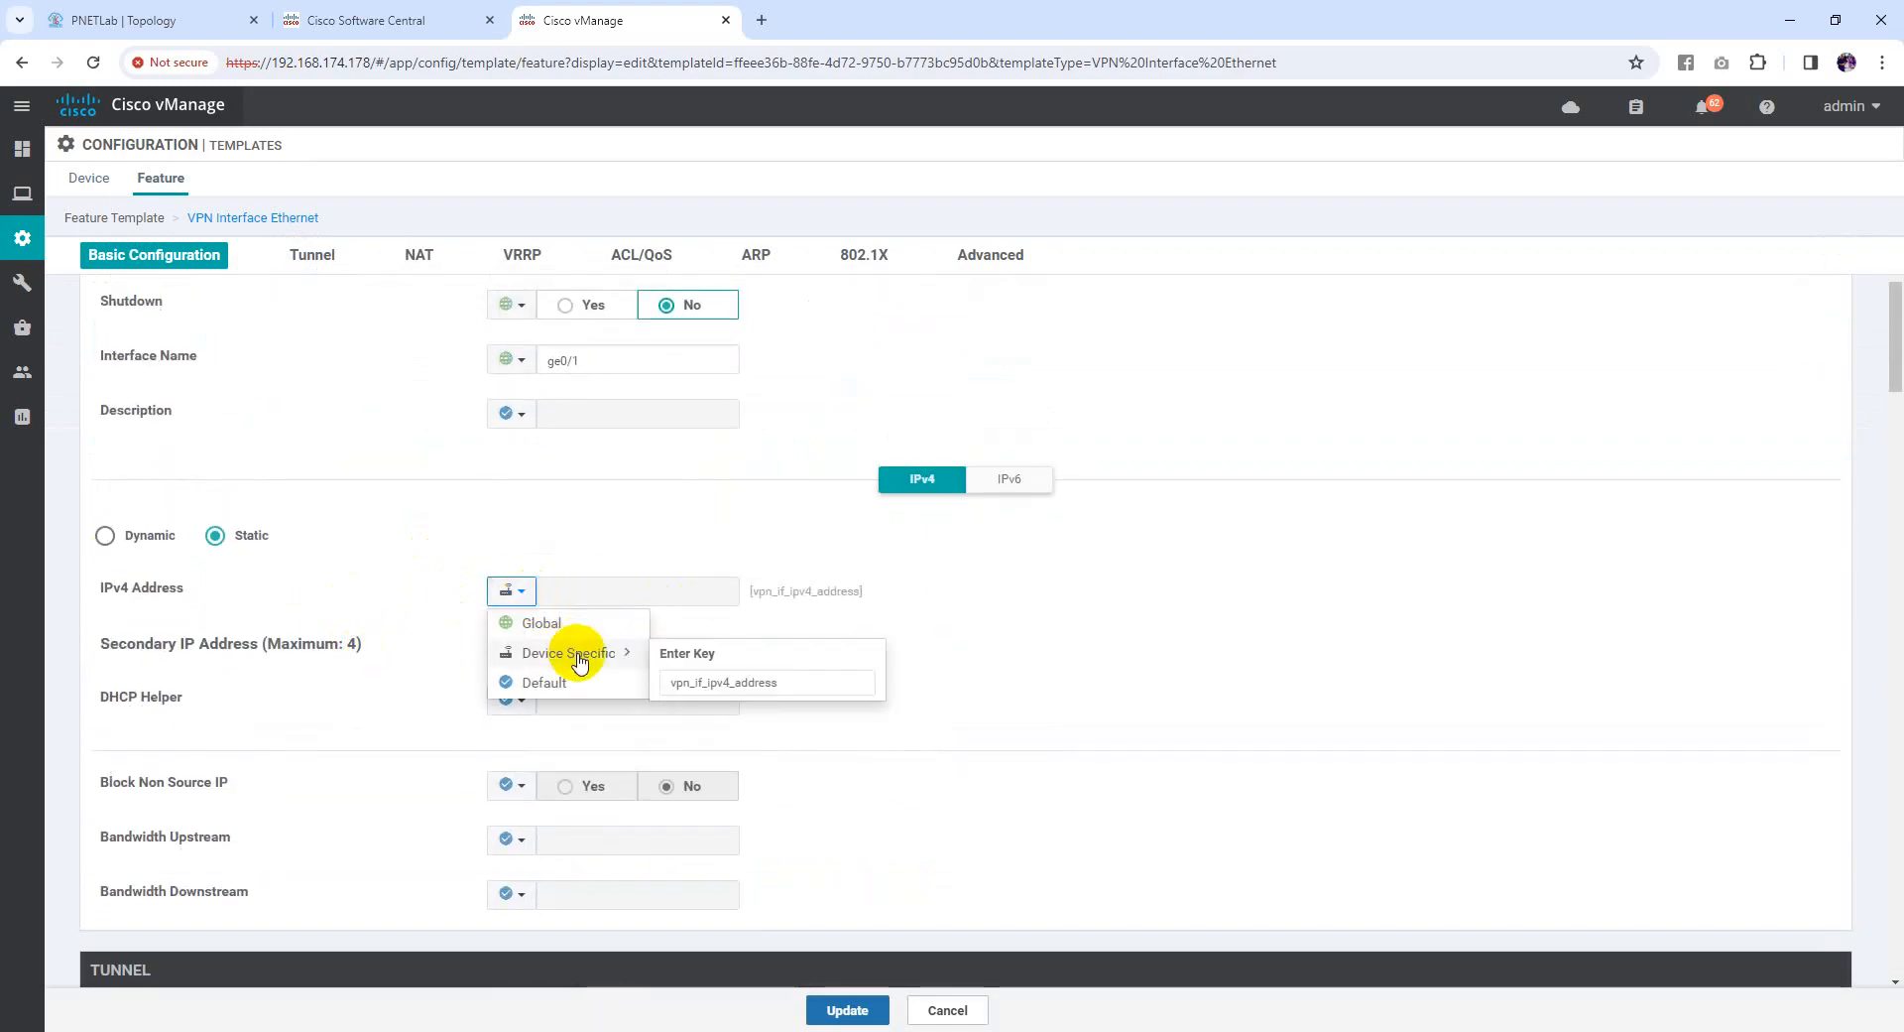
click(799, 682)
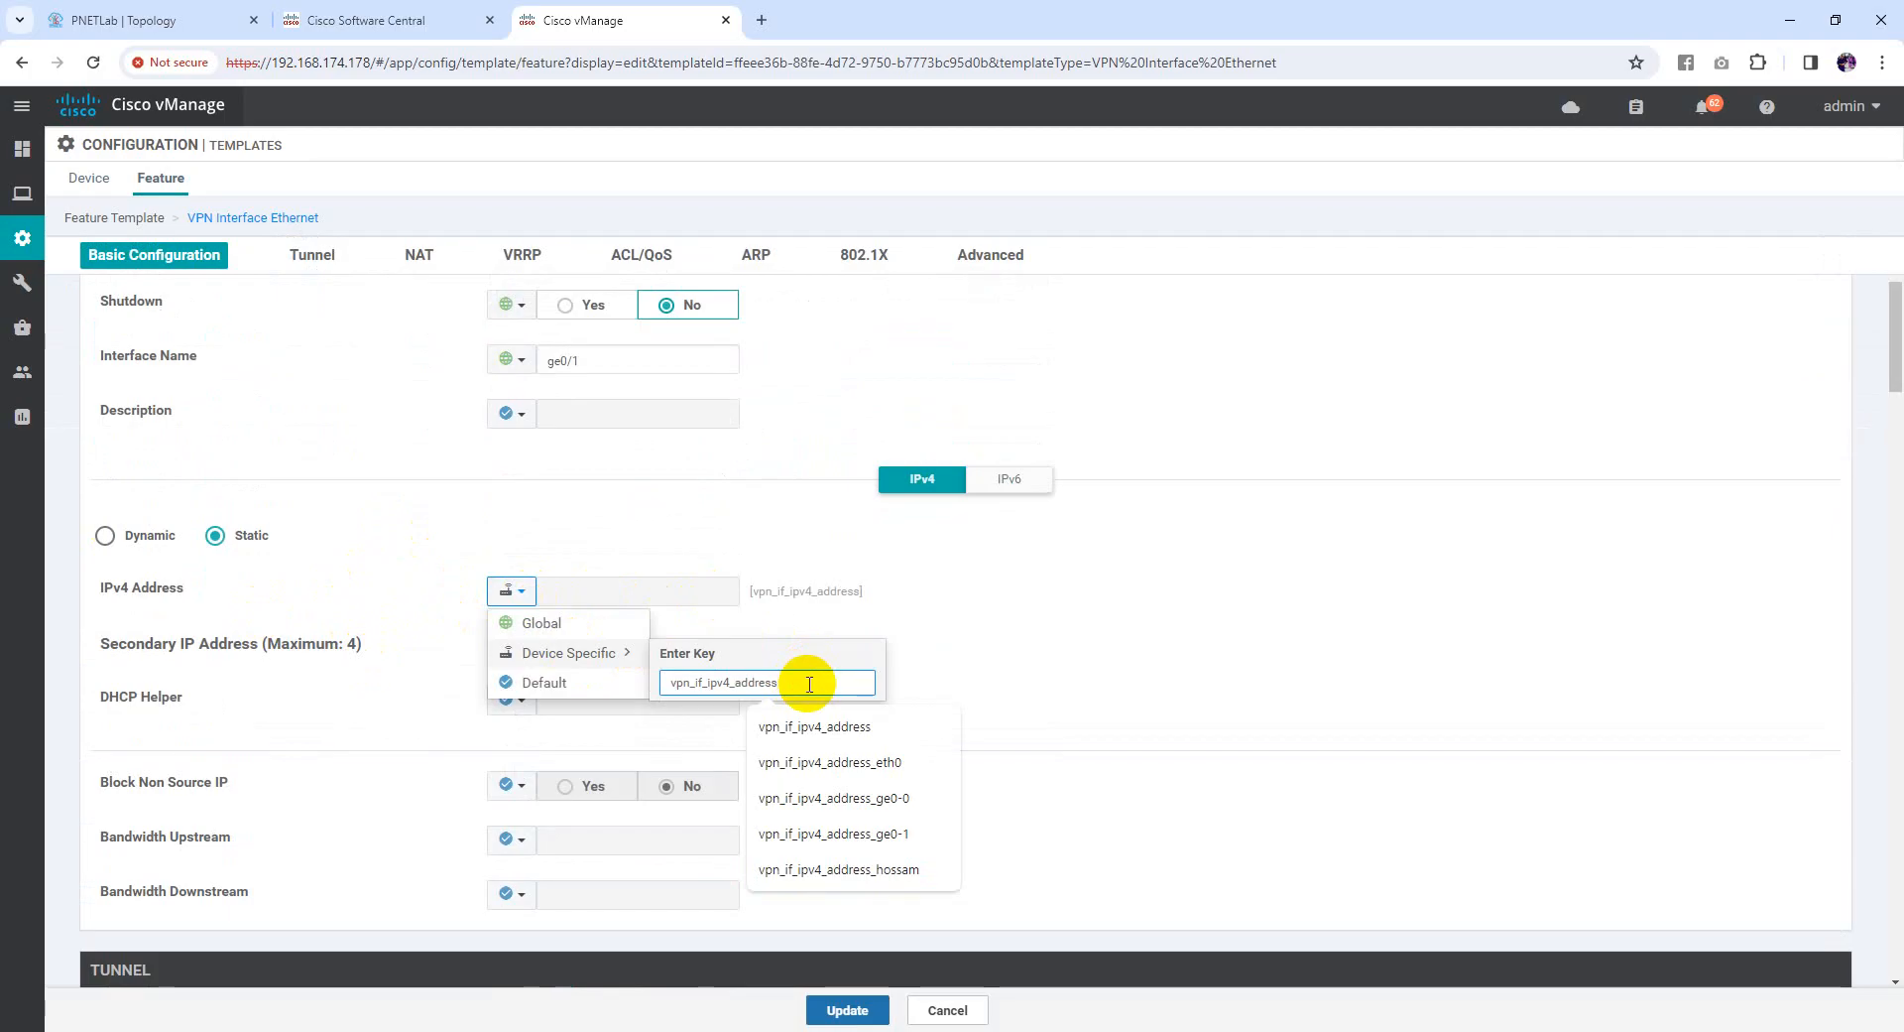
scroll(846, 569, up, 3)
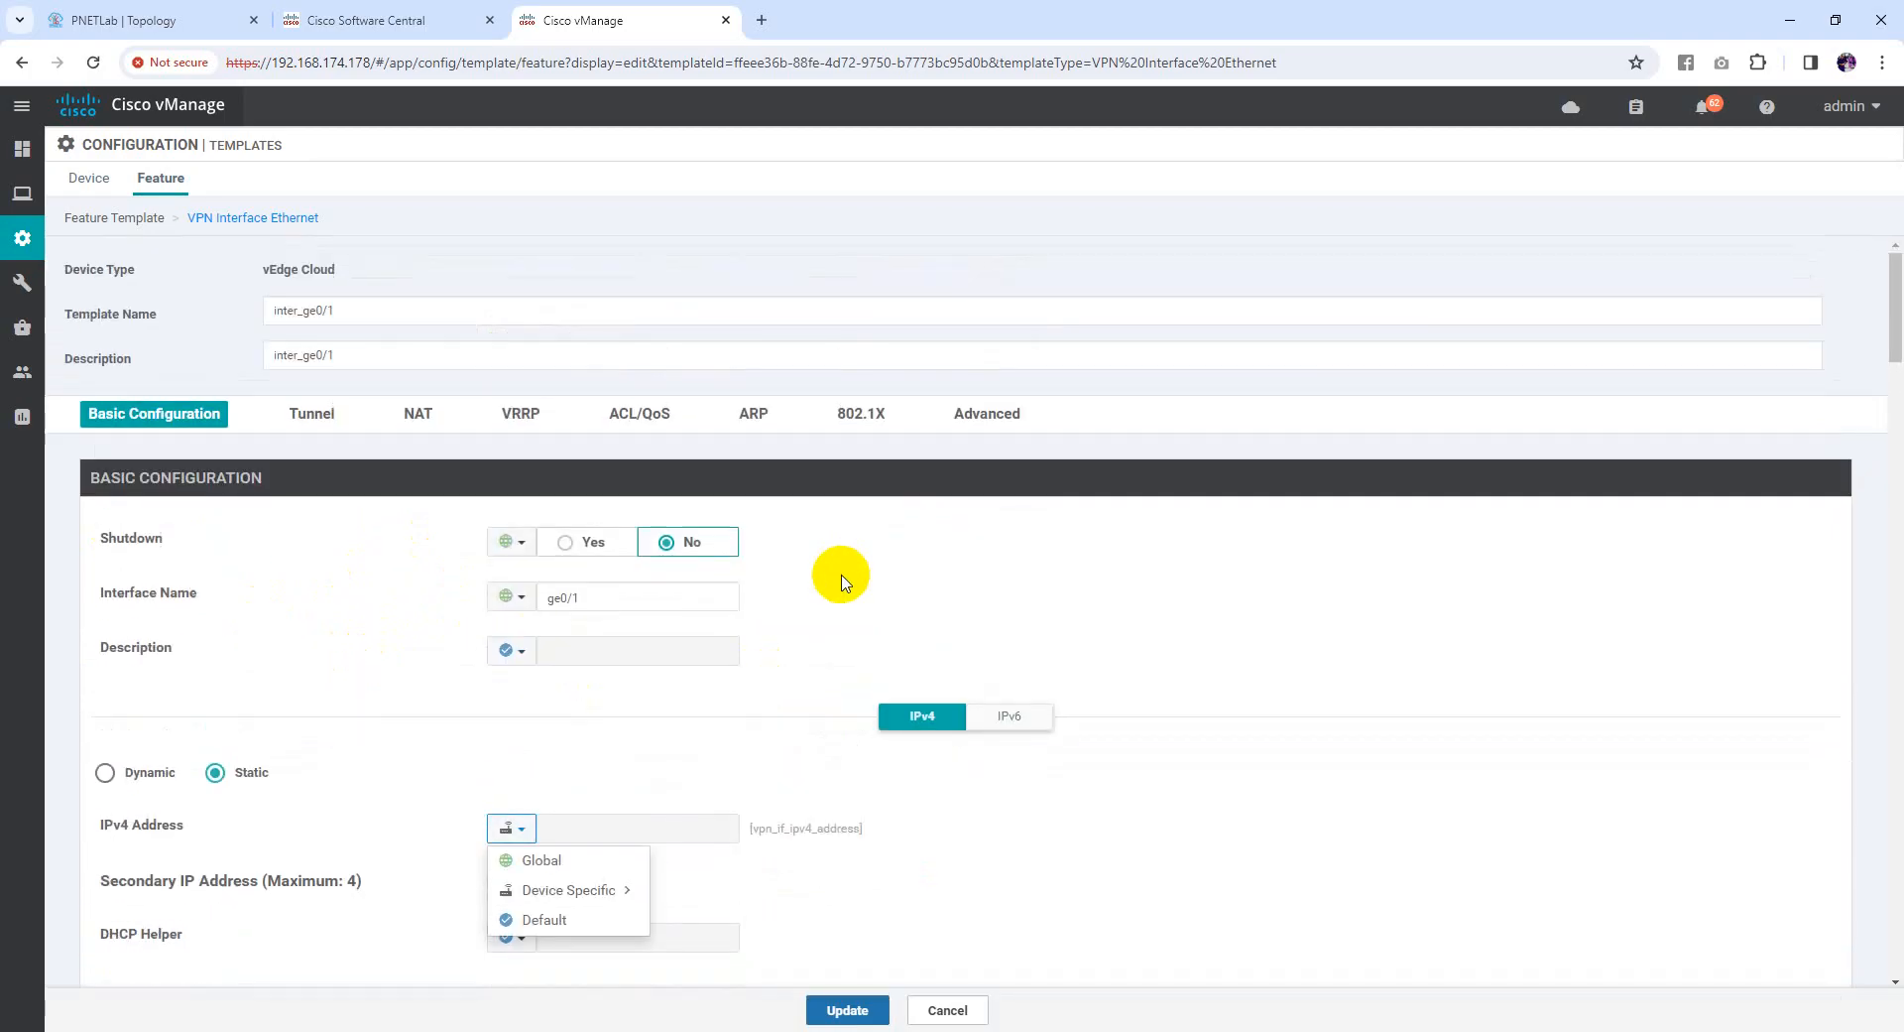
scroll(793, 640, down, 3)
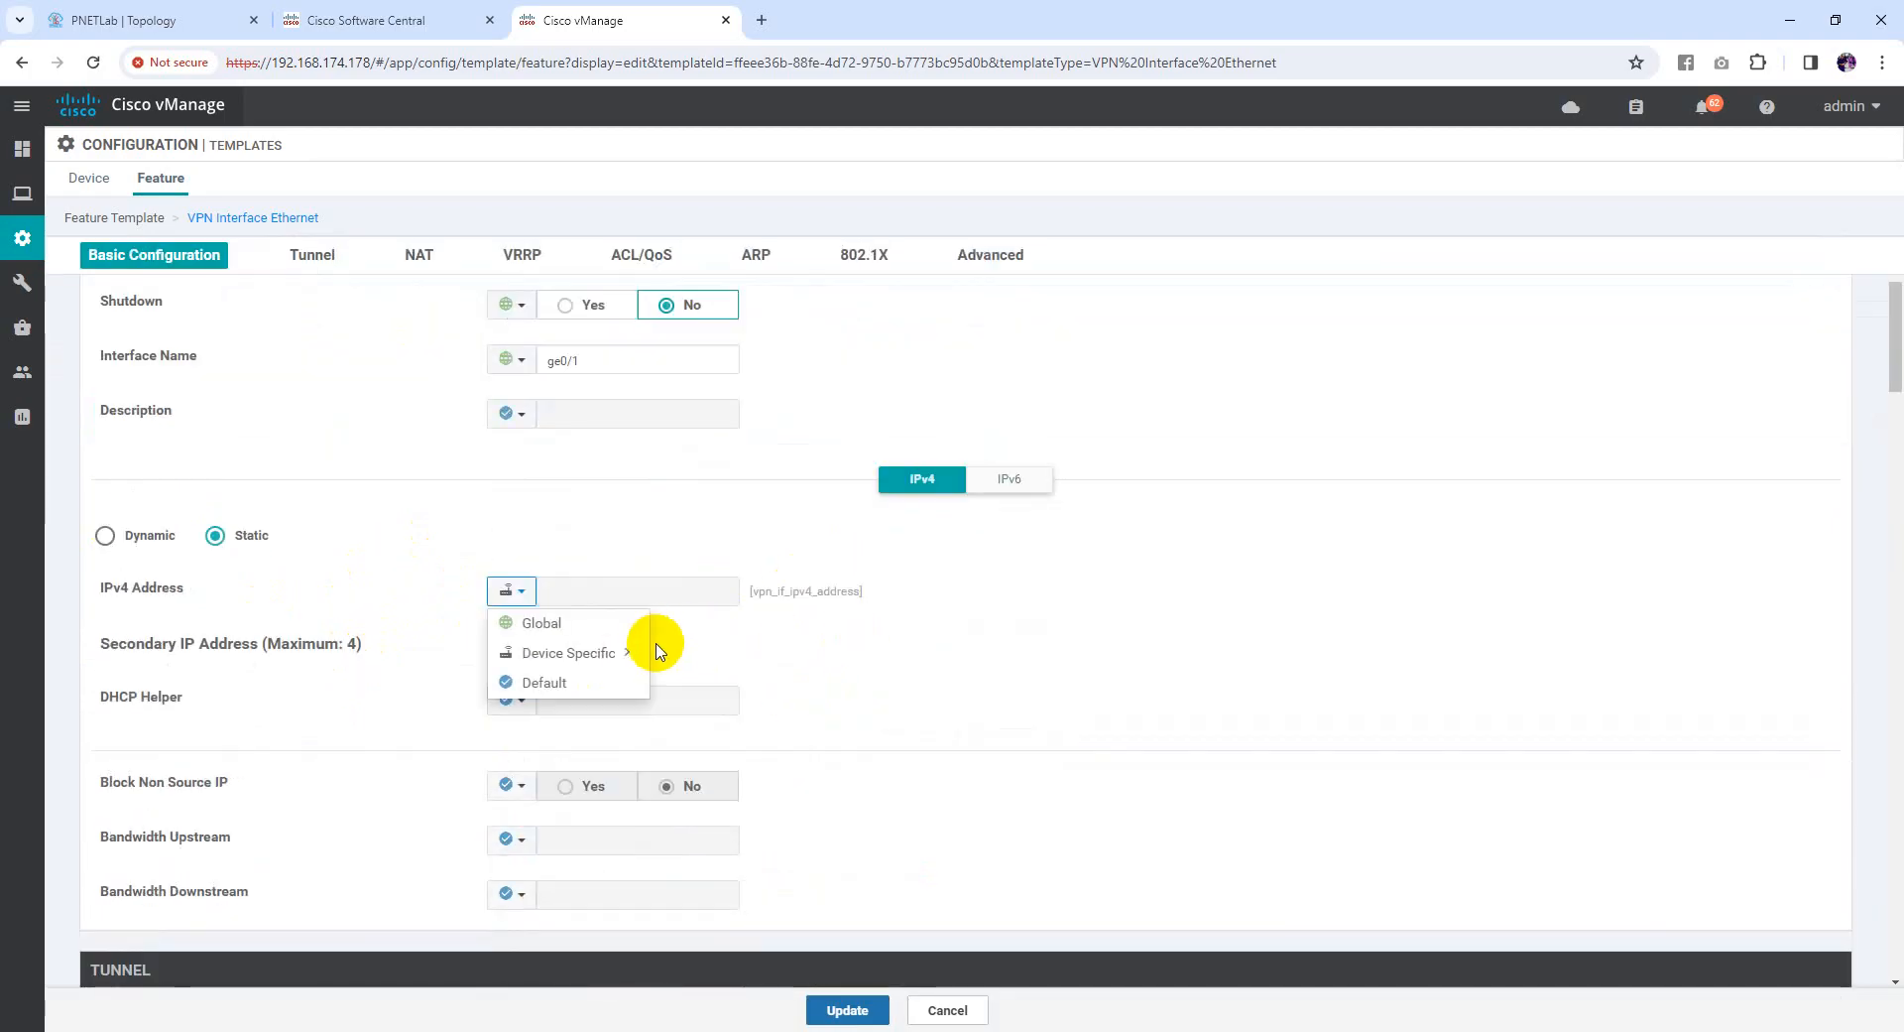
mouse_move(629, 650)
click(800, 684)
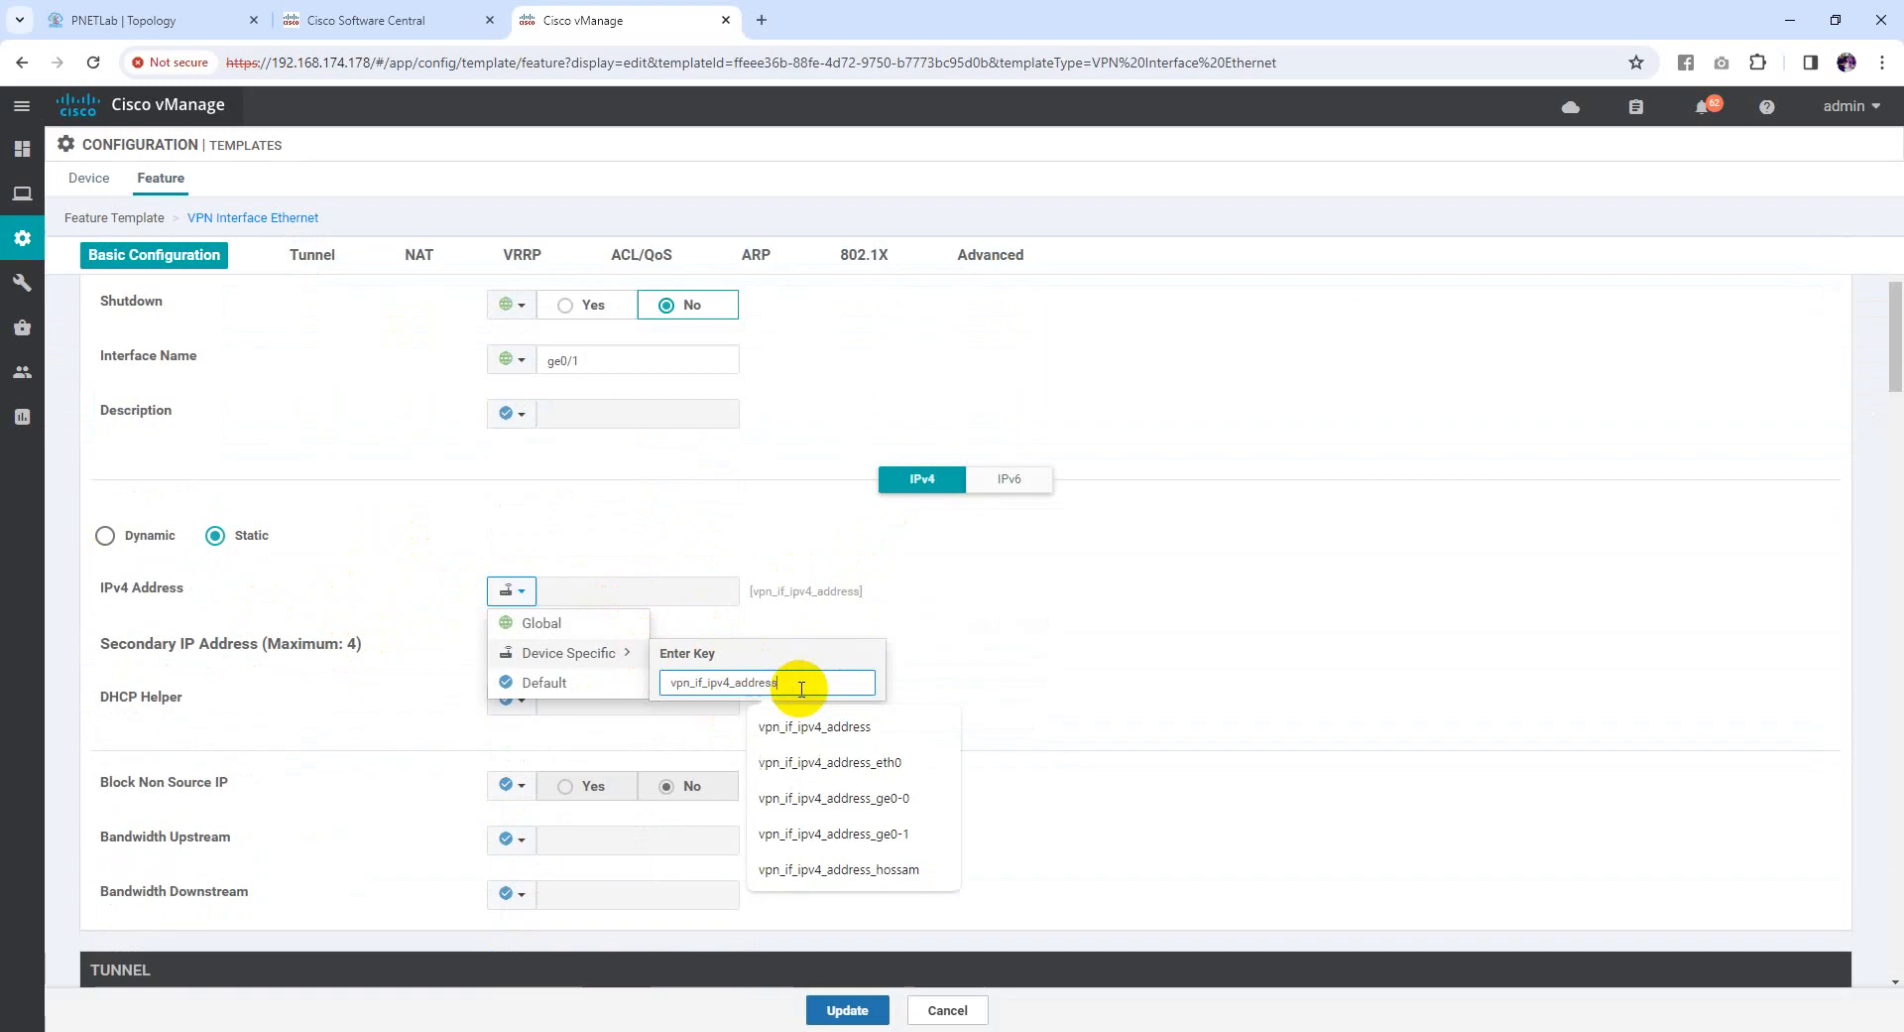
text(_g)
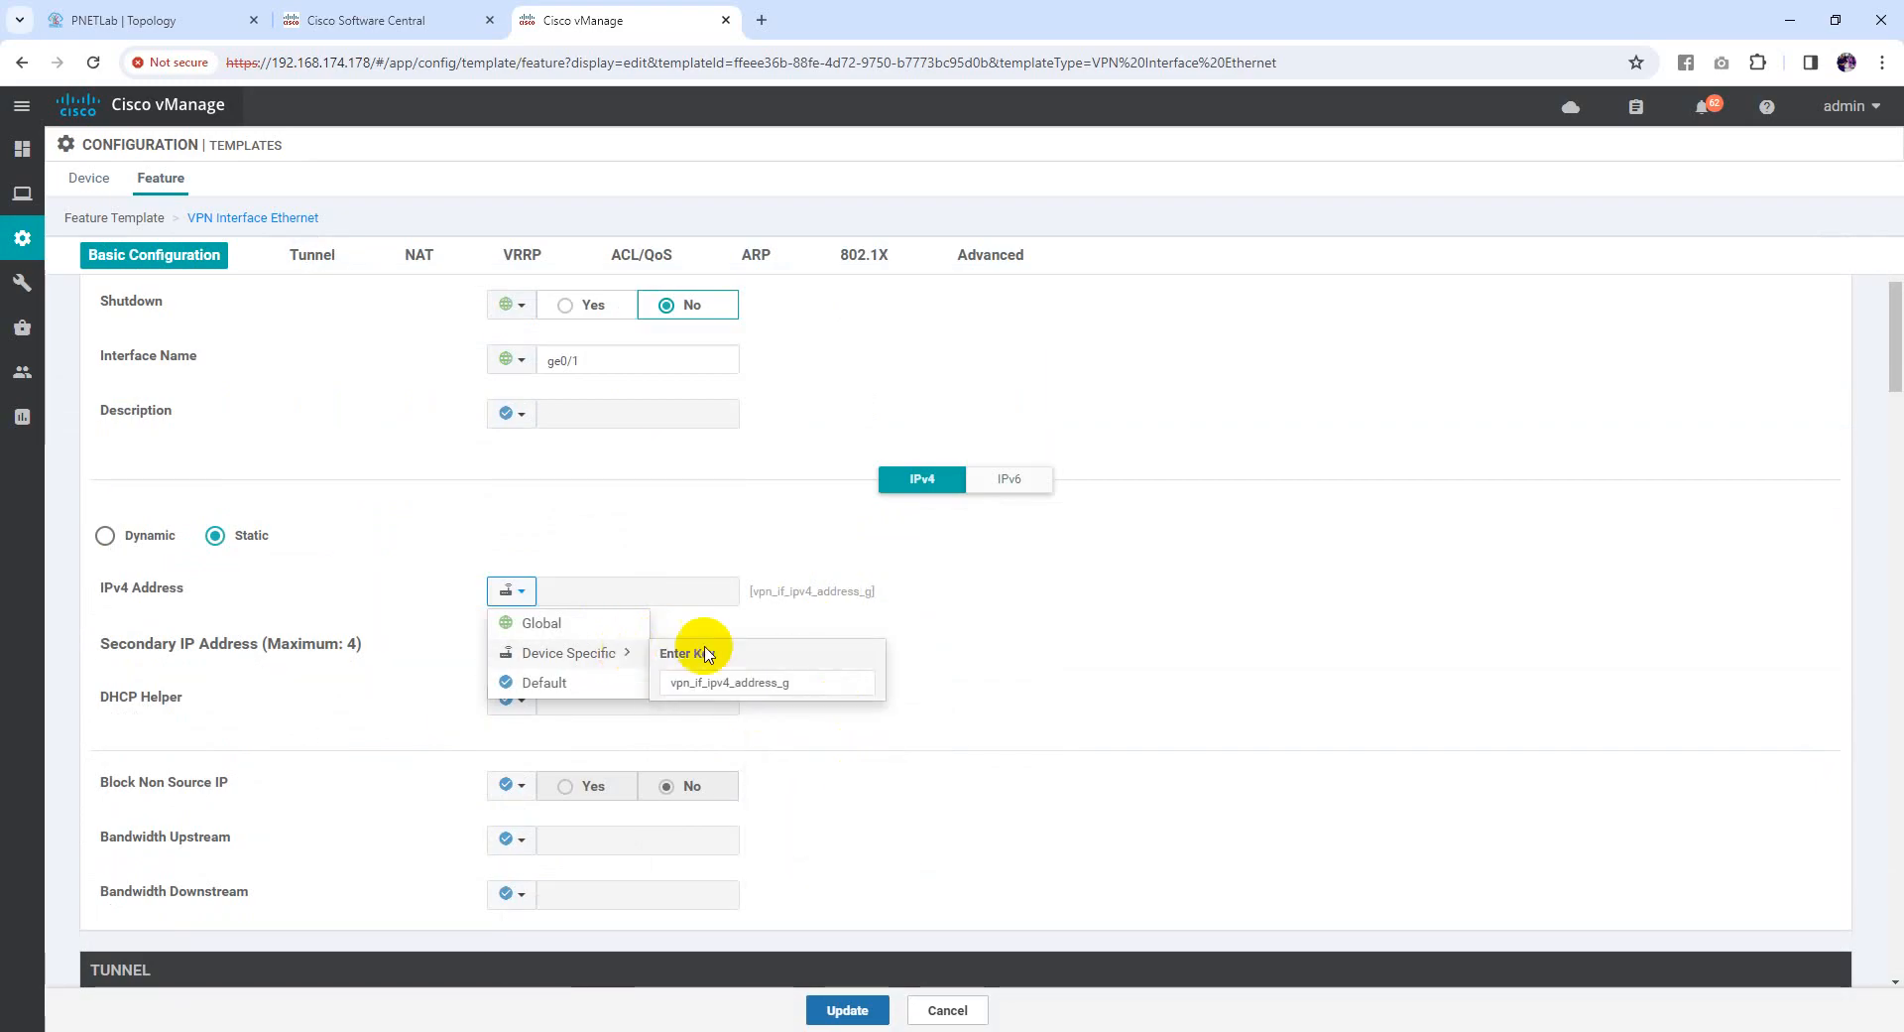
click(809, 680)
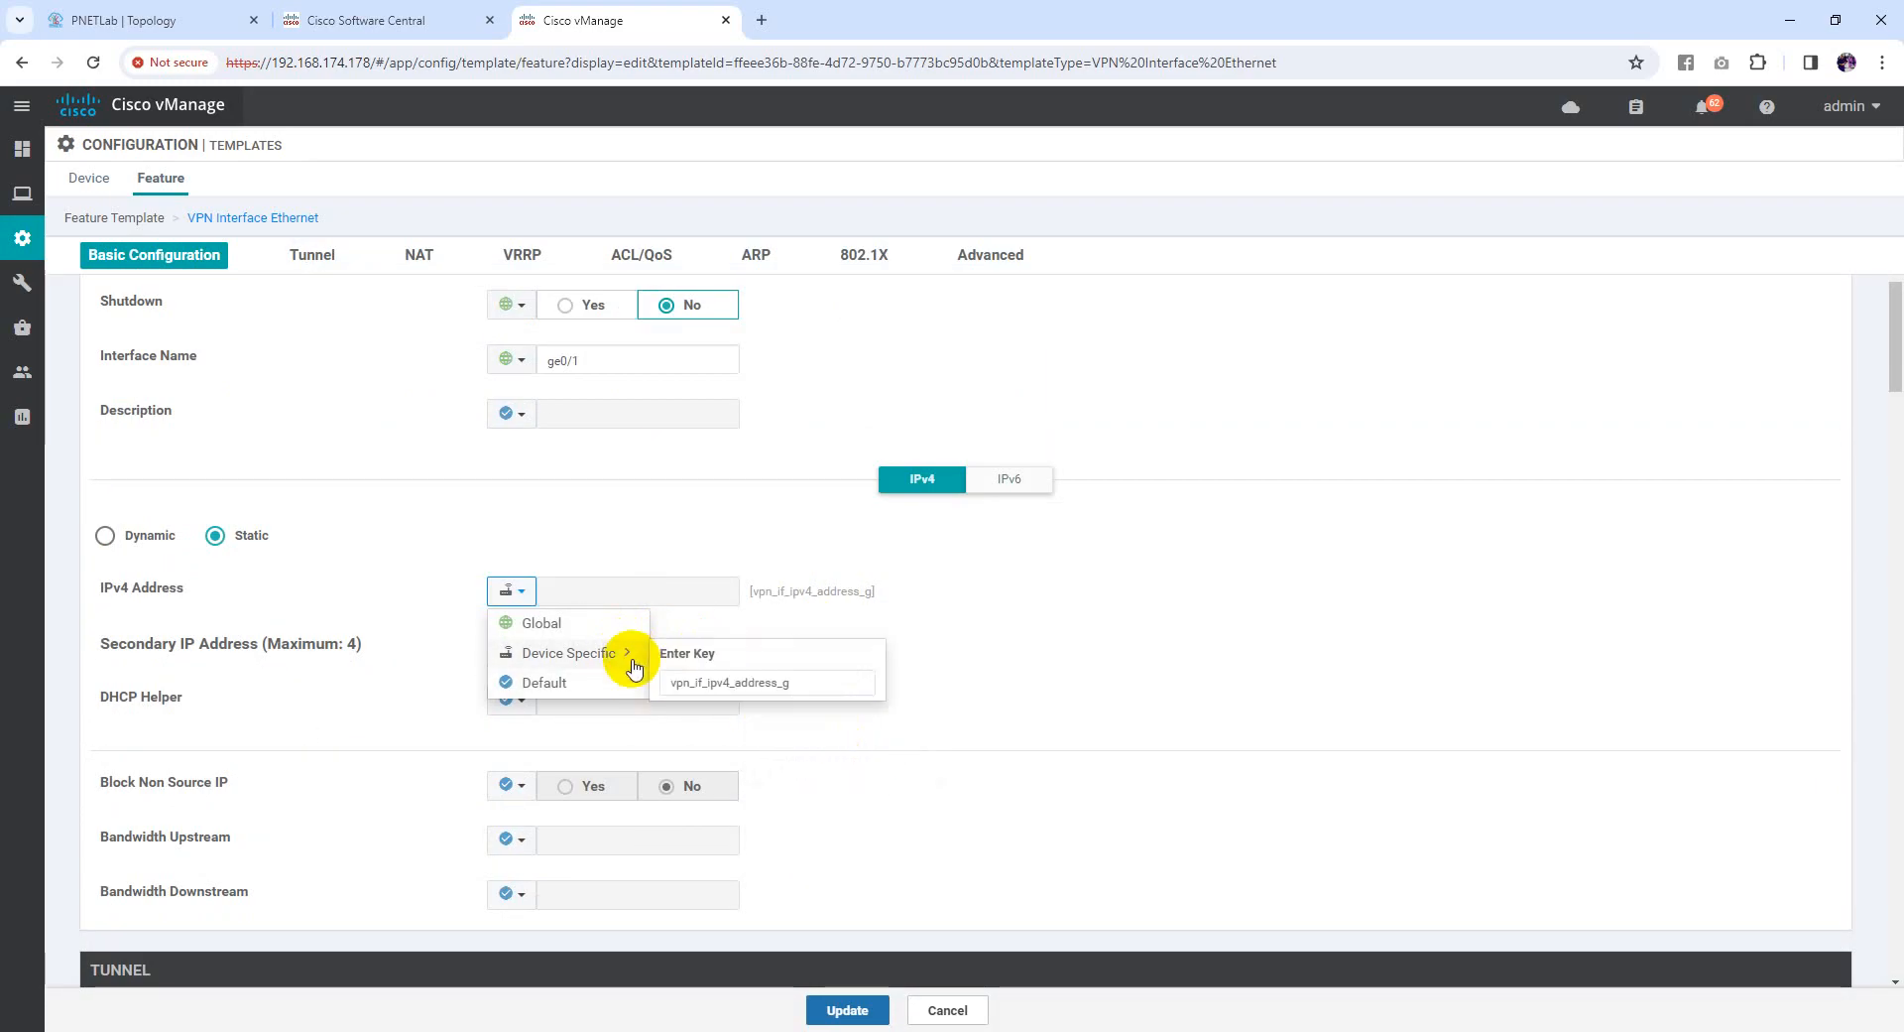
click(800, 680)
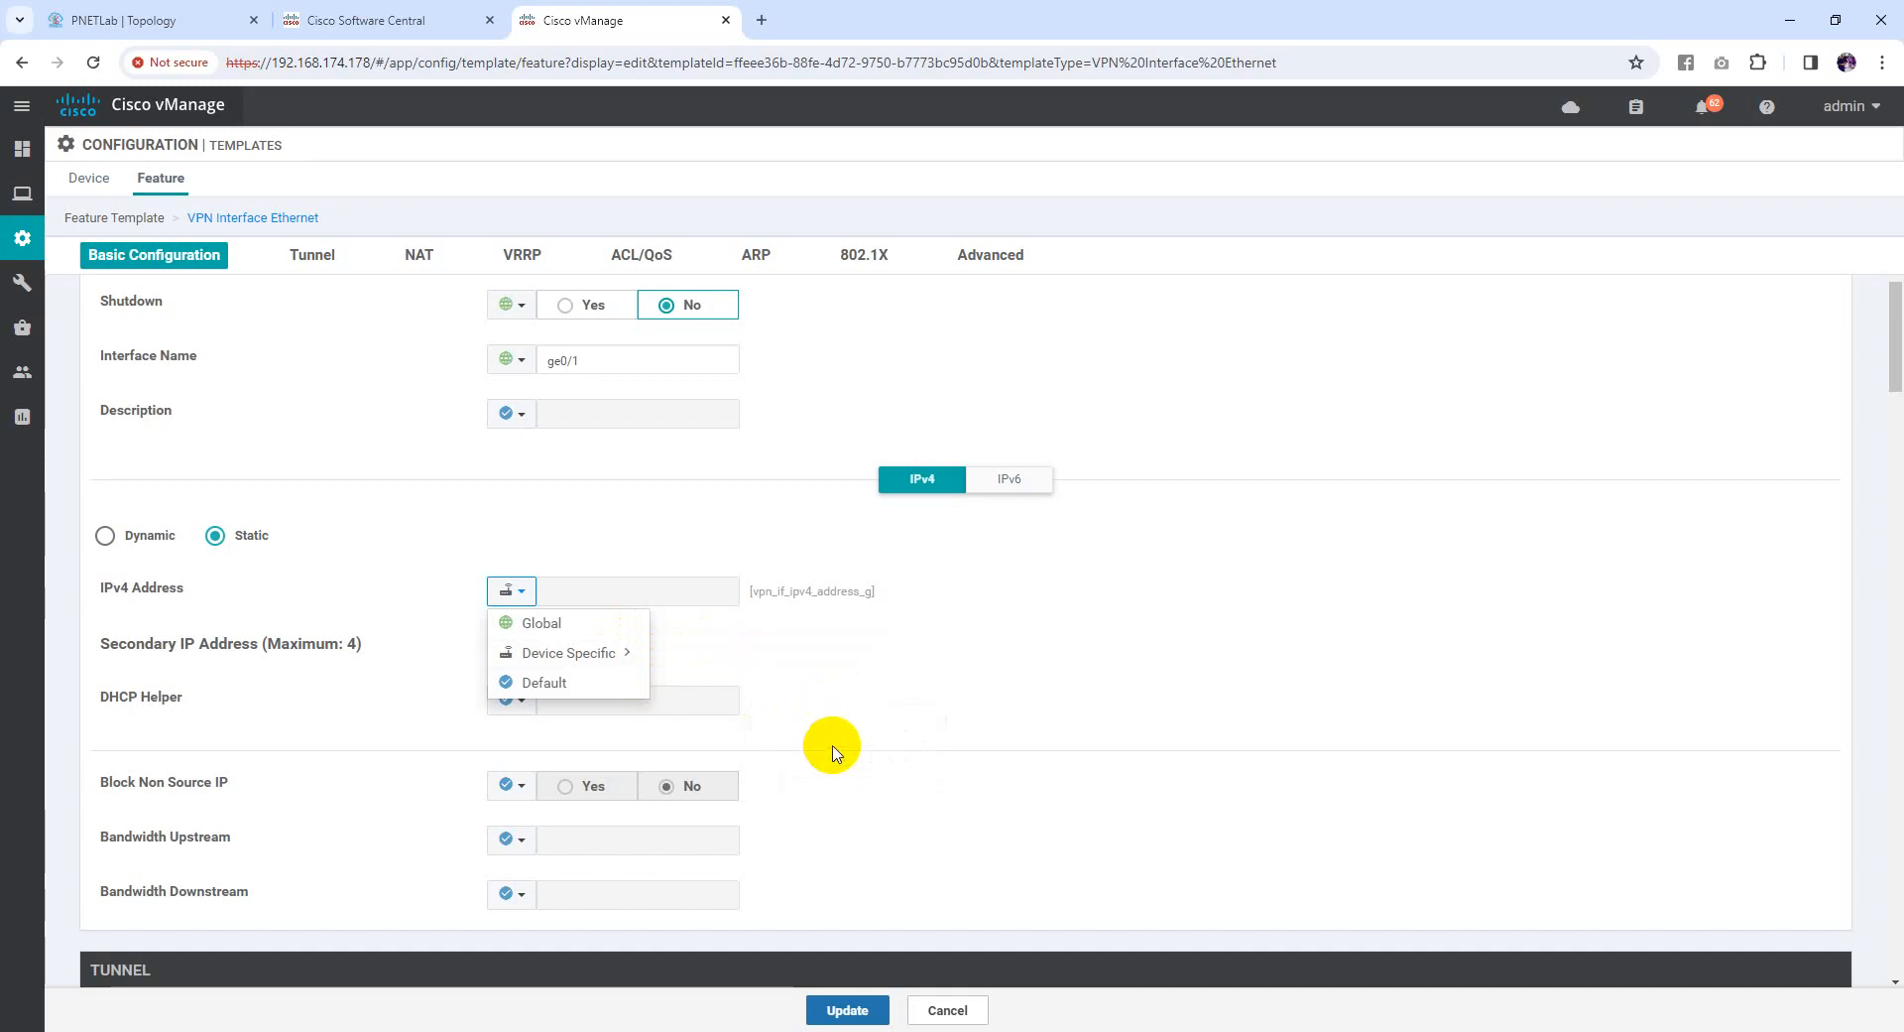
click(800, 681)
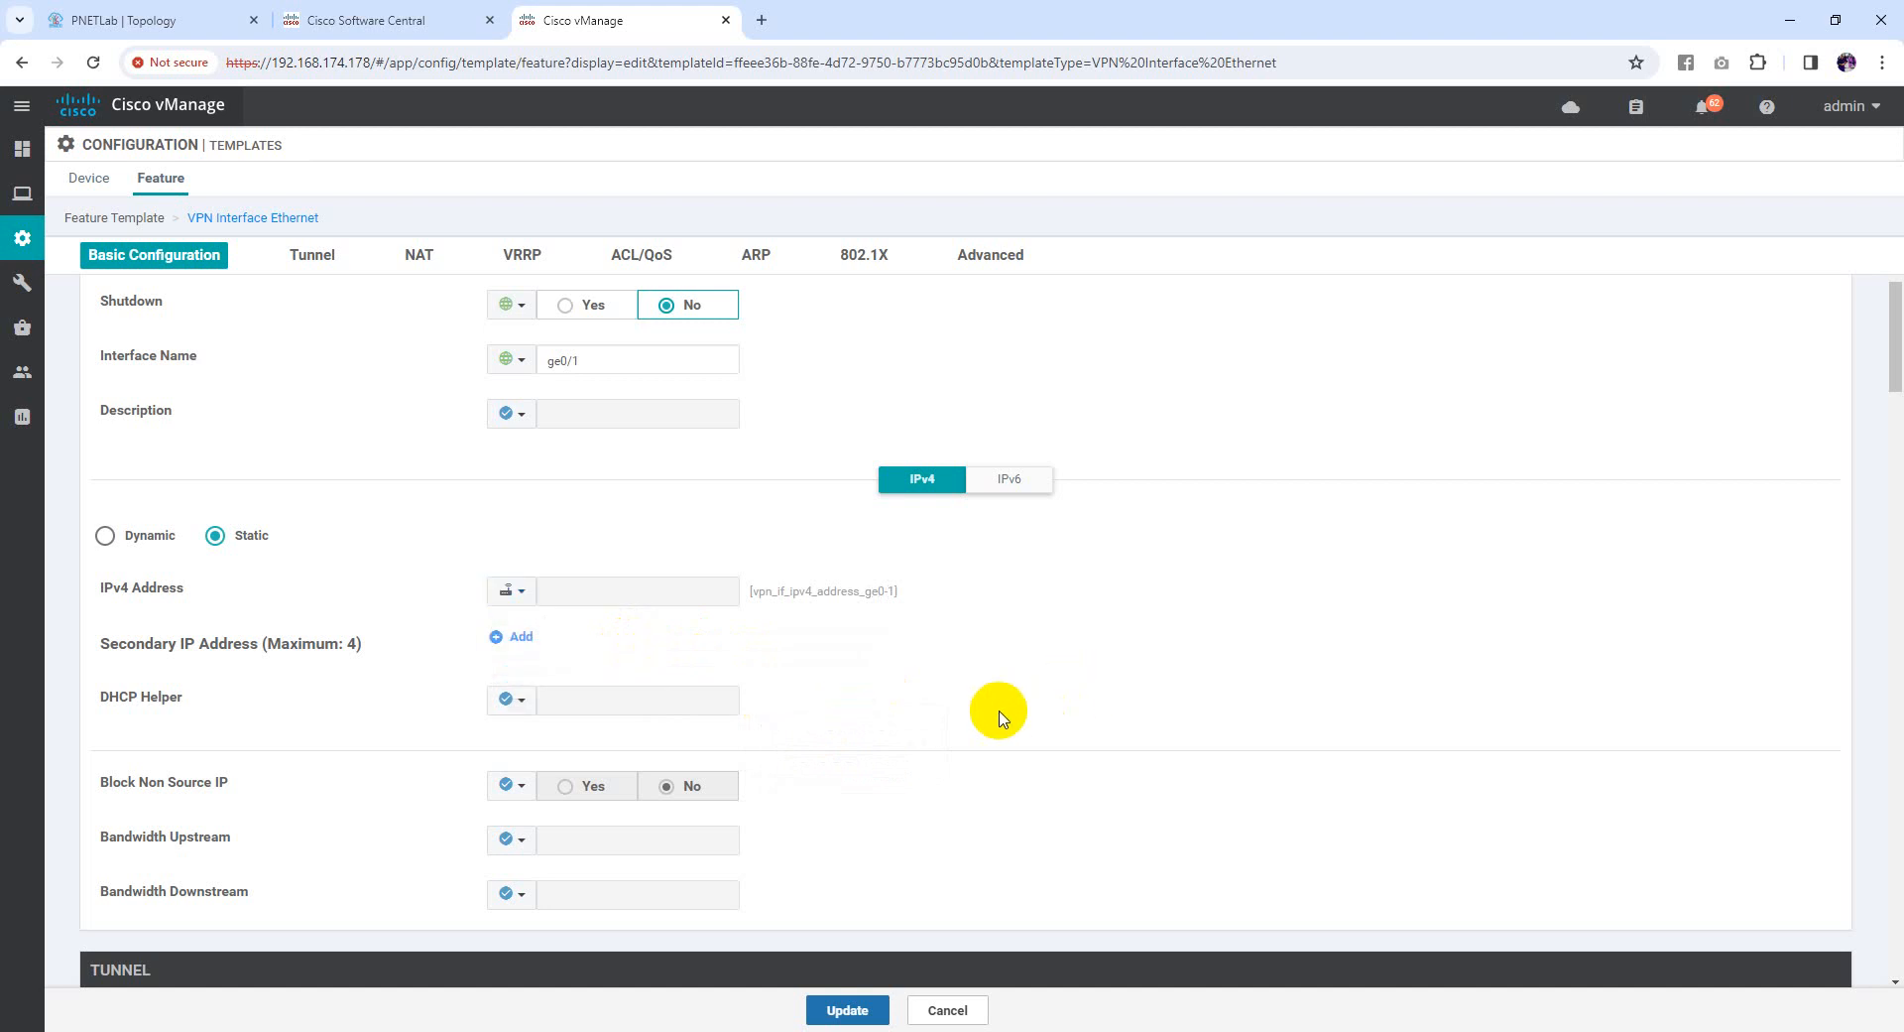
scroll(991, 710, down, 3)
click(848, 1010)
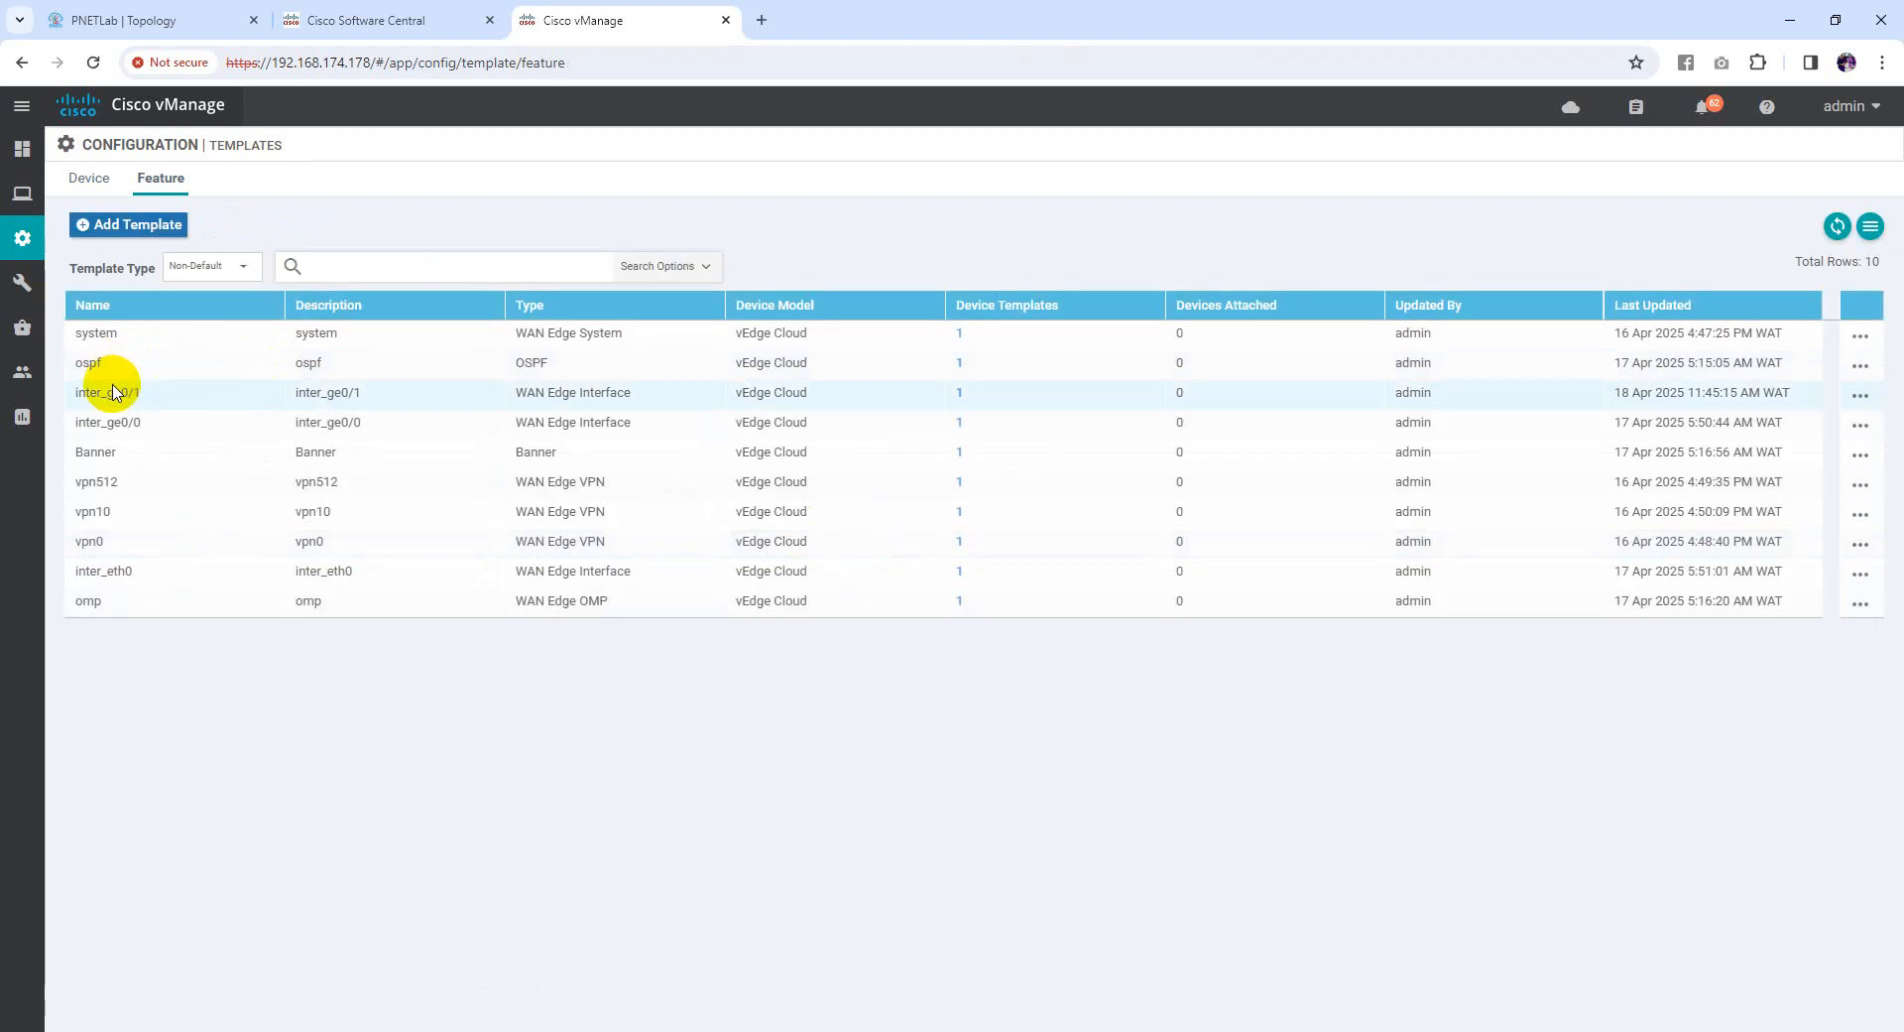
Edit inter_ge0/0 so its IPv4 Address uses key vpn_if_ipv4_address_ge0-0, then update it
click(130, 421)
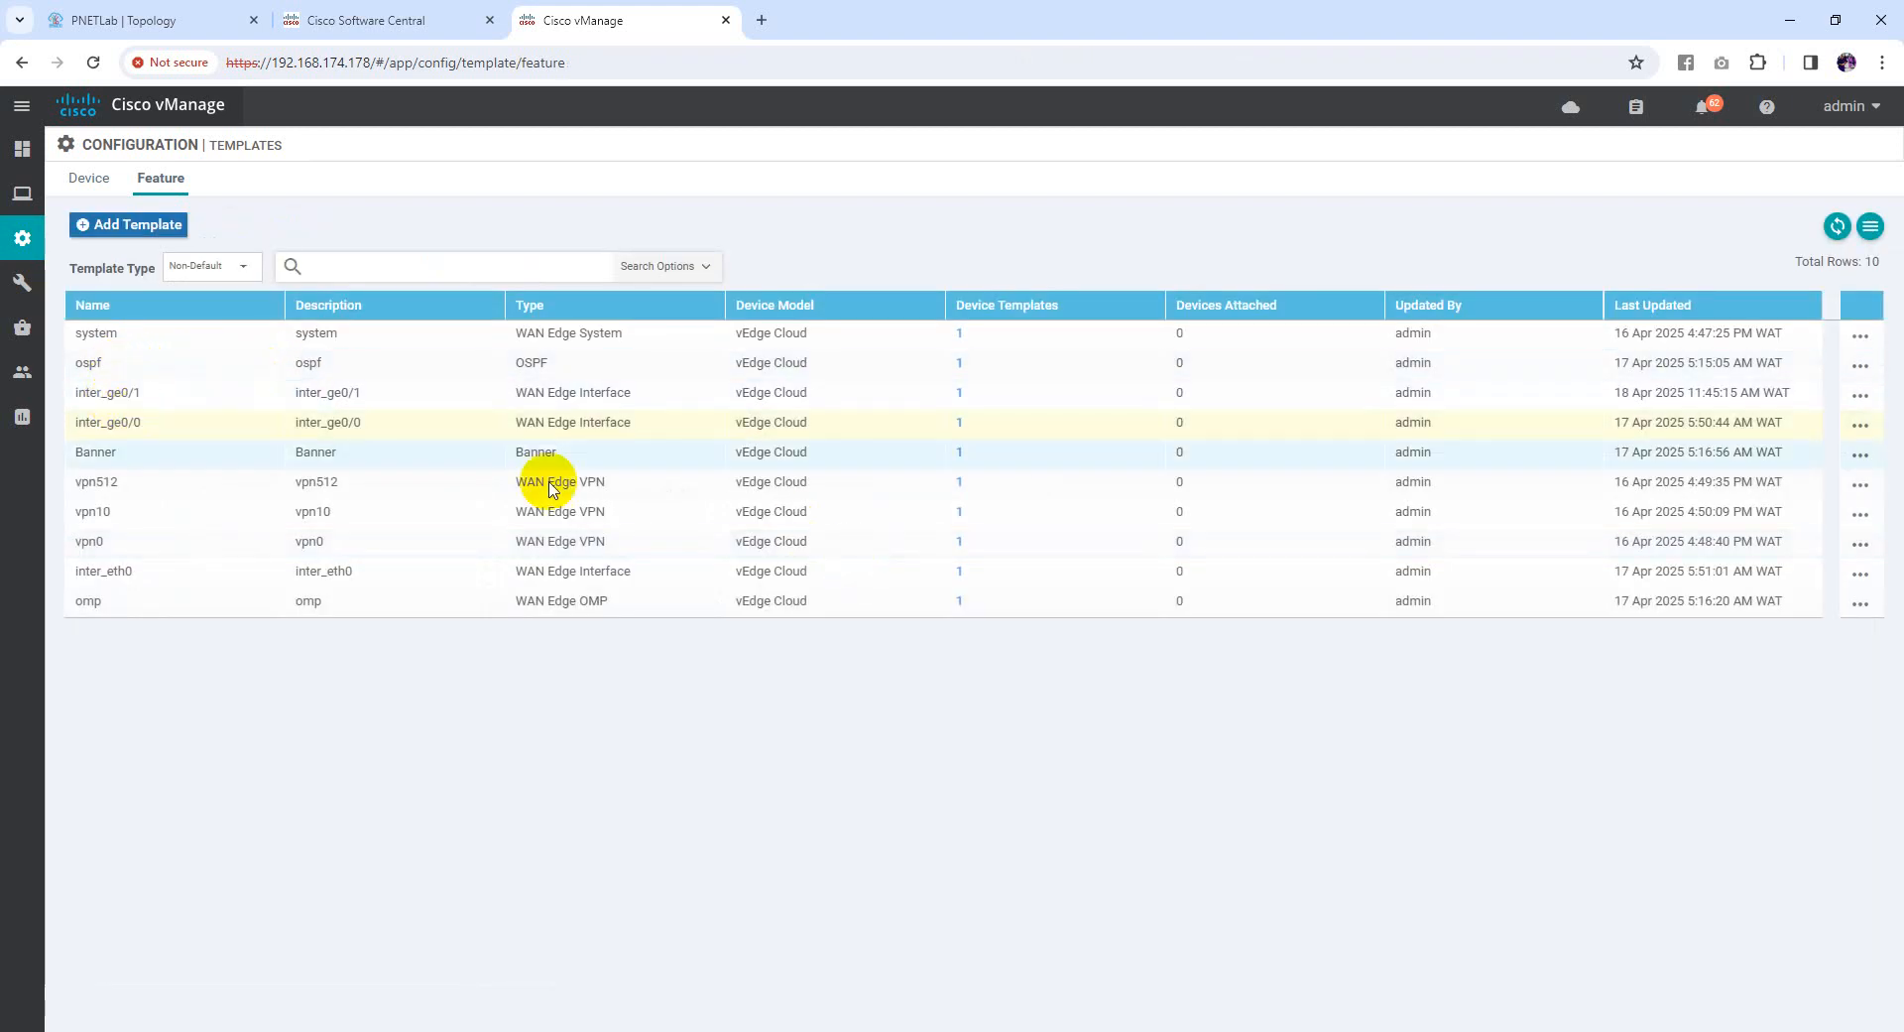
click(1847, 428)
click(1739, 497)
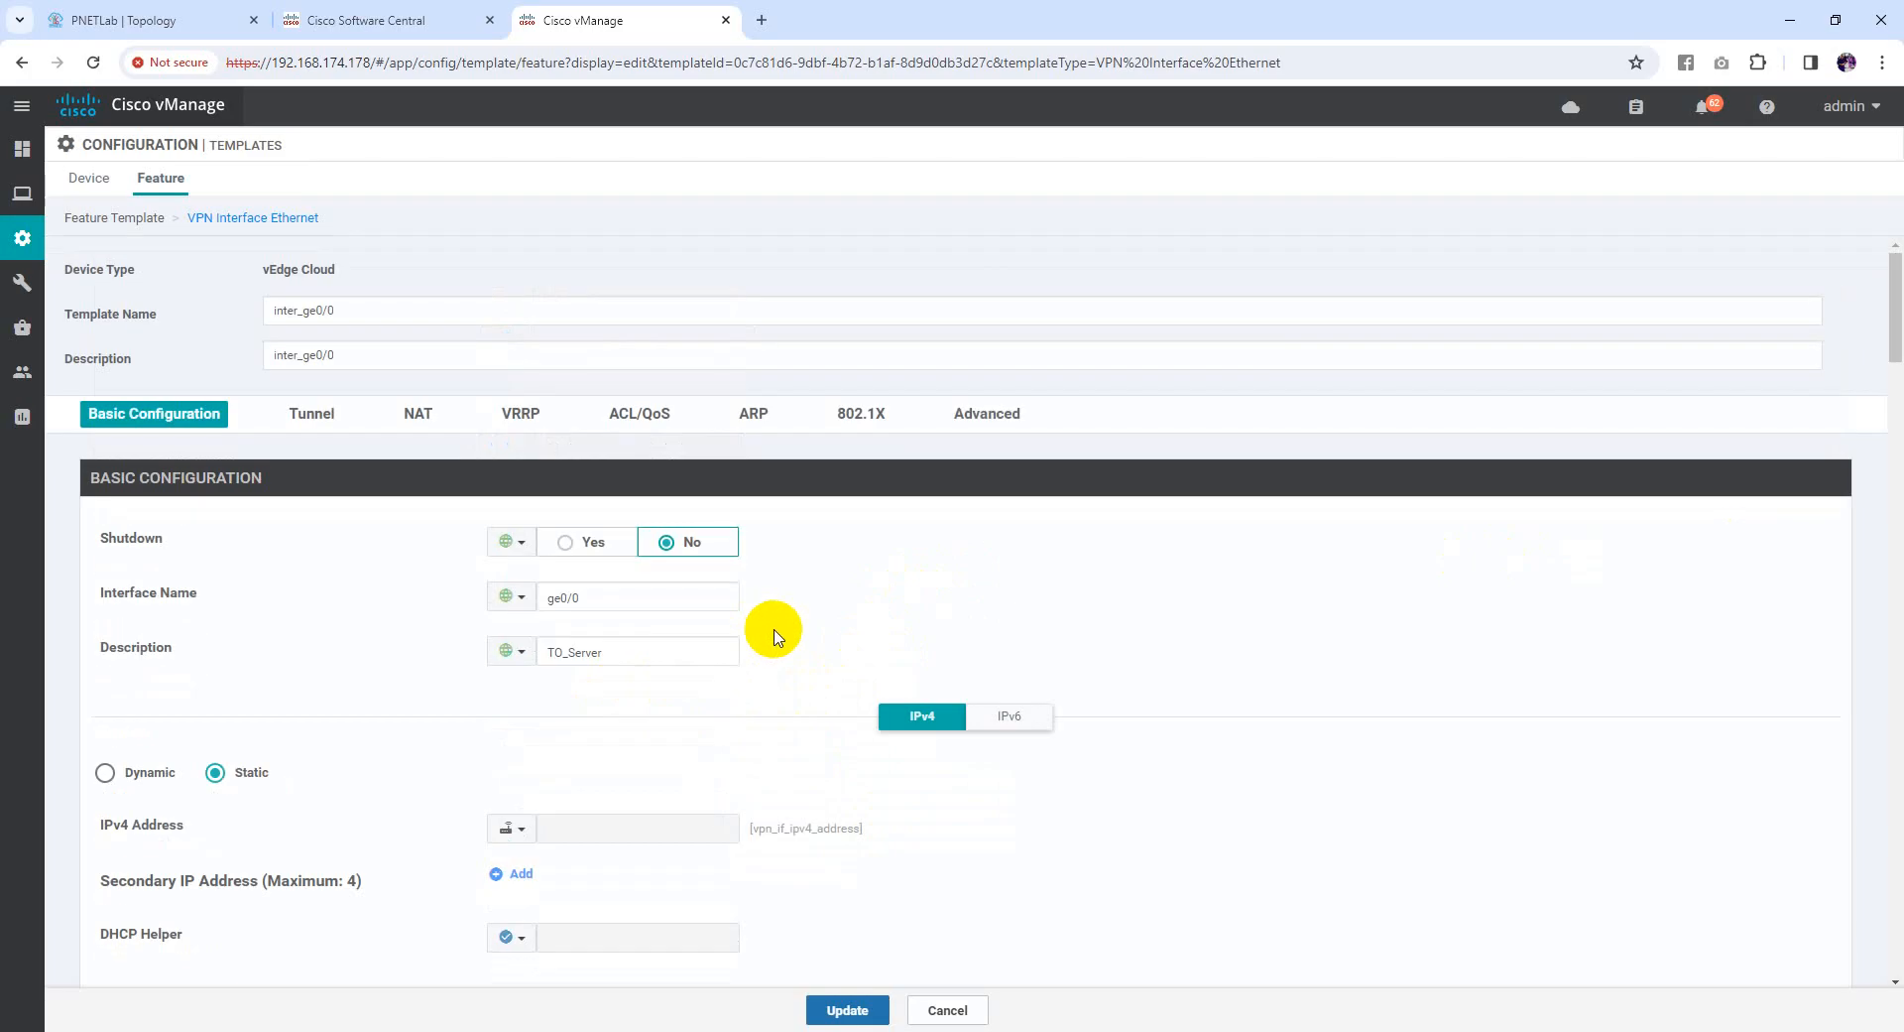
scroll(772, 640, down, 2)
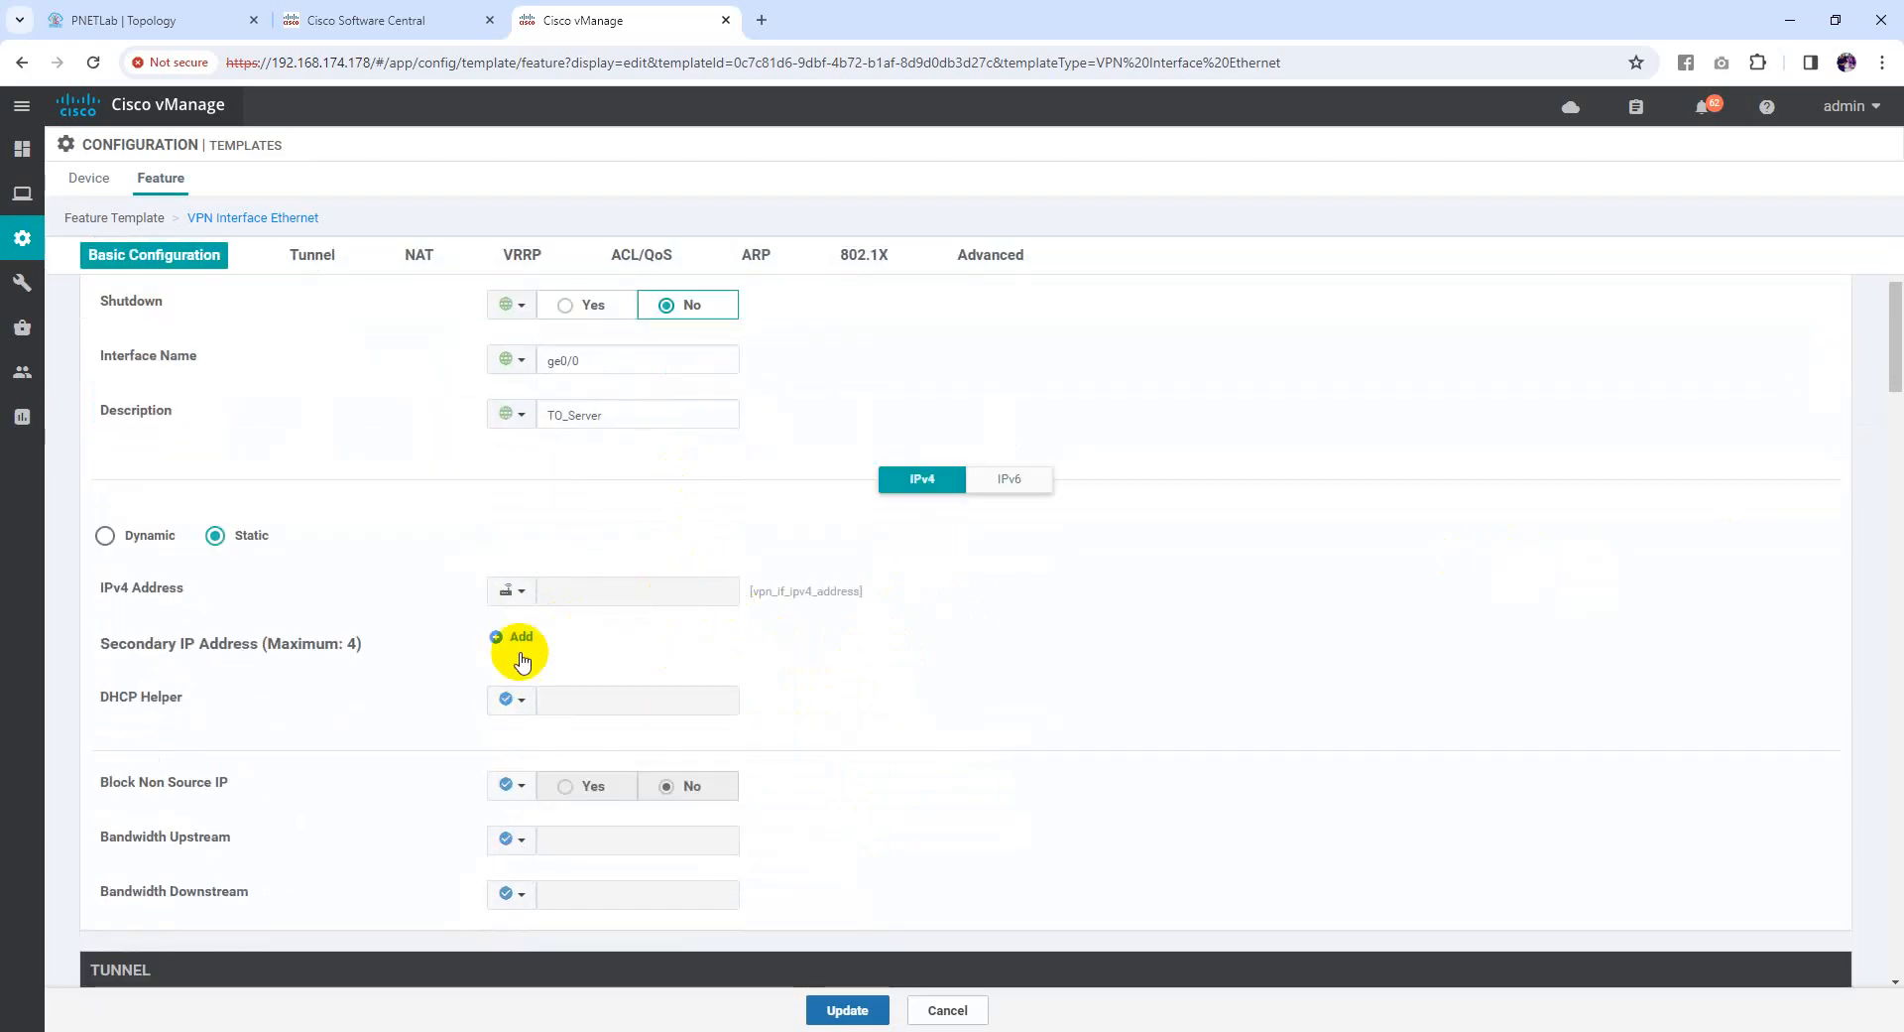
click(530, 595)
mouse_move(621, 658)
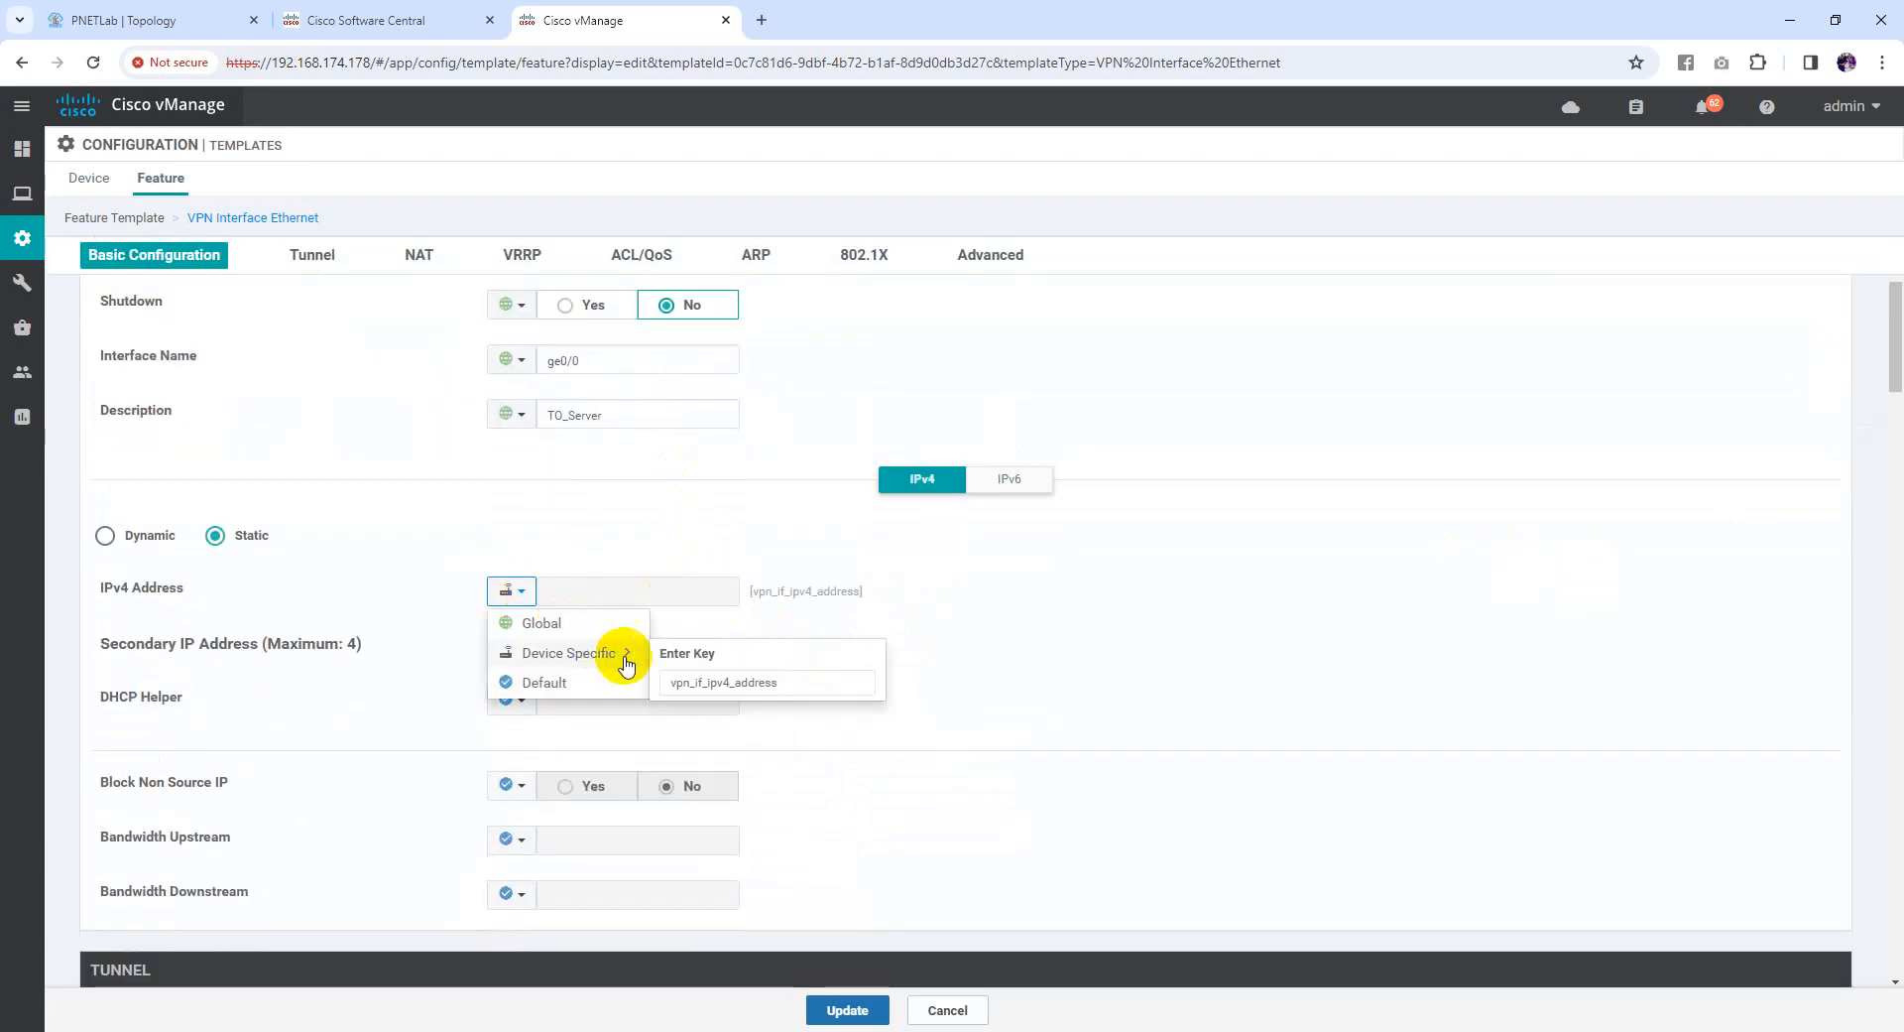
click(808, 678)
text(_ge)
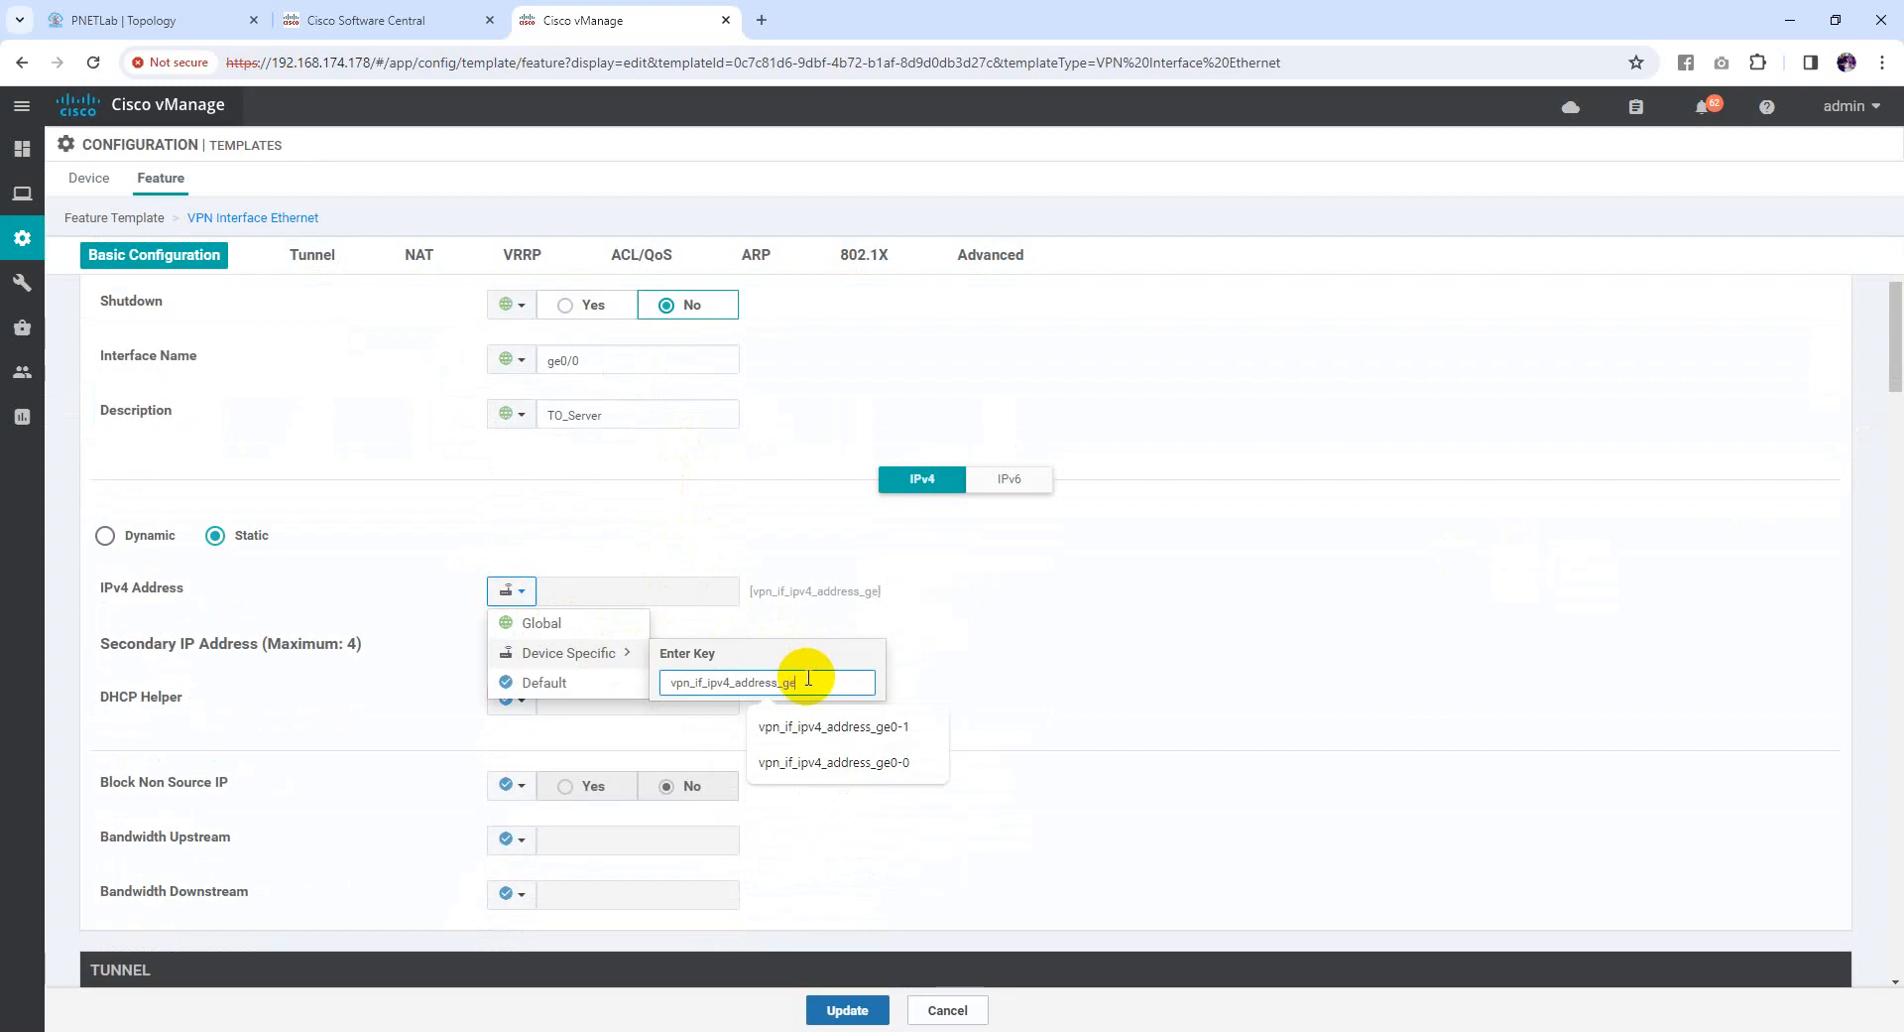
text(0-0)
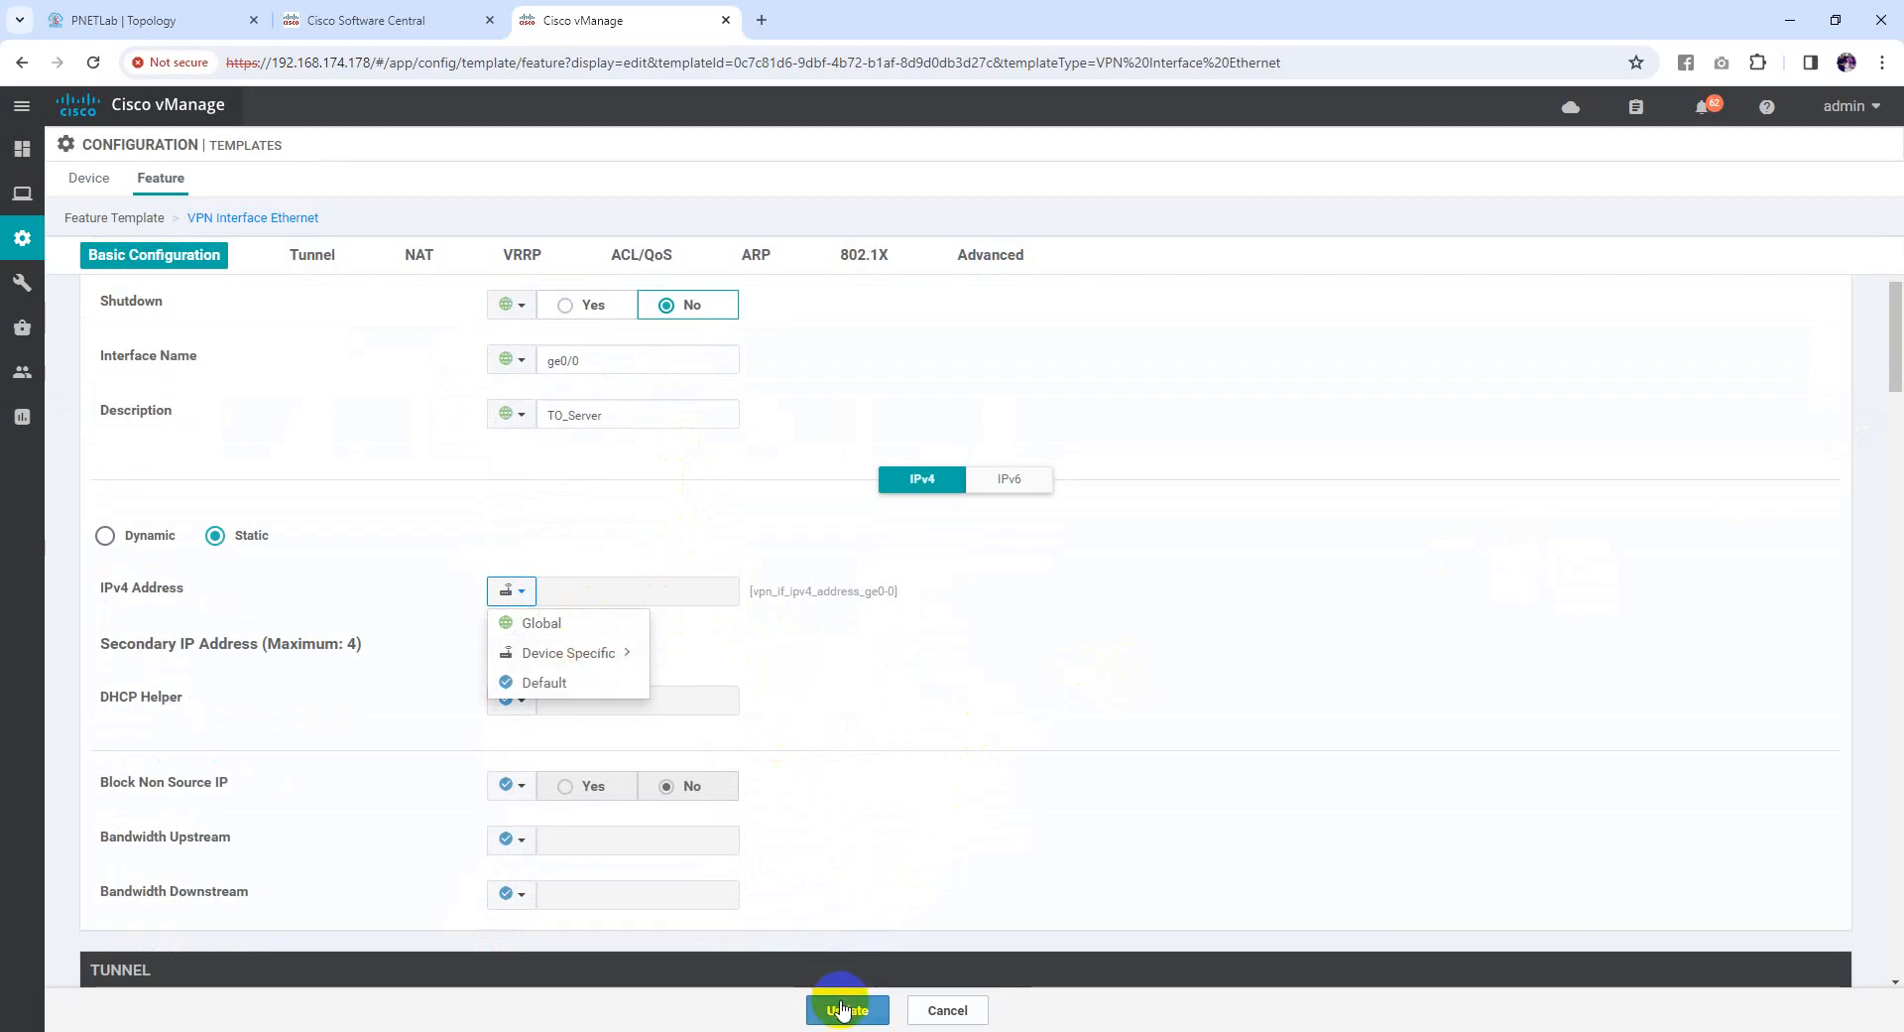
click(847, 1009)
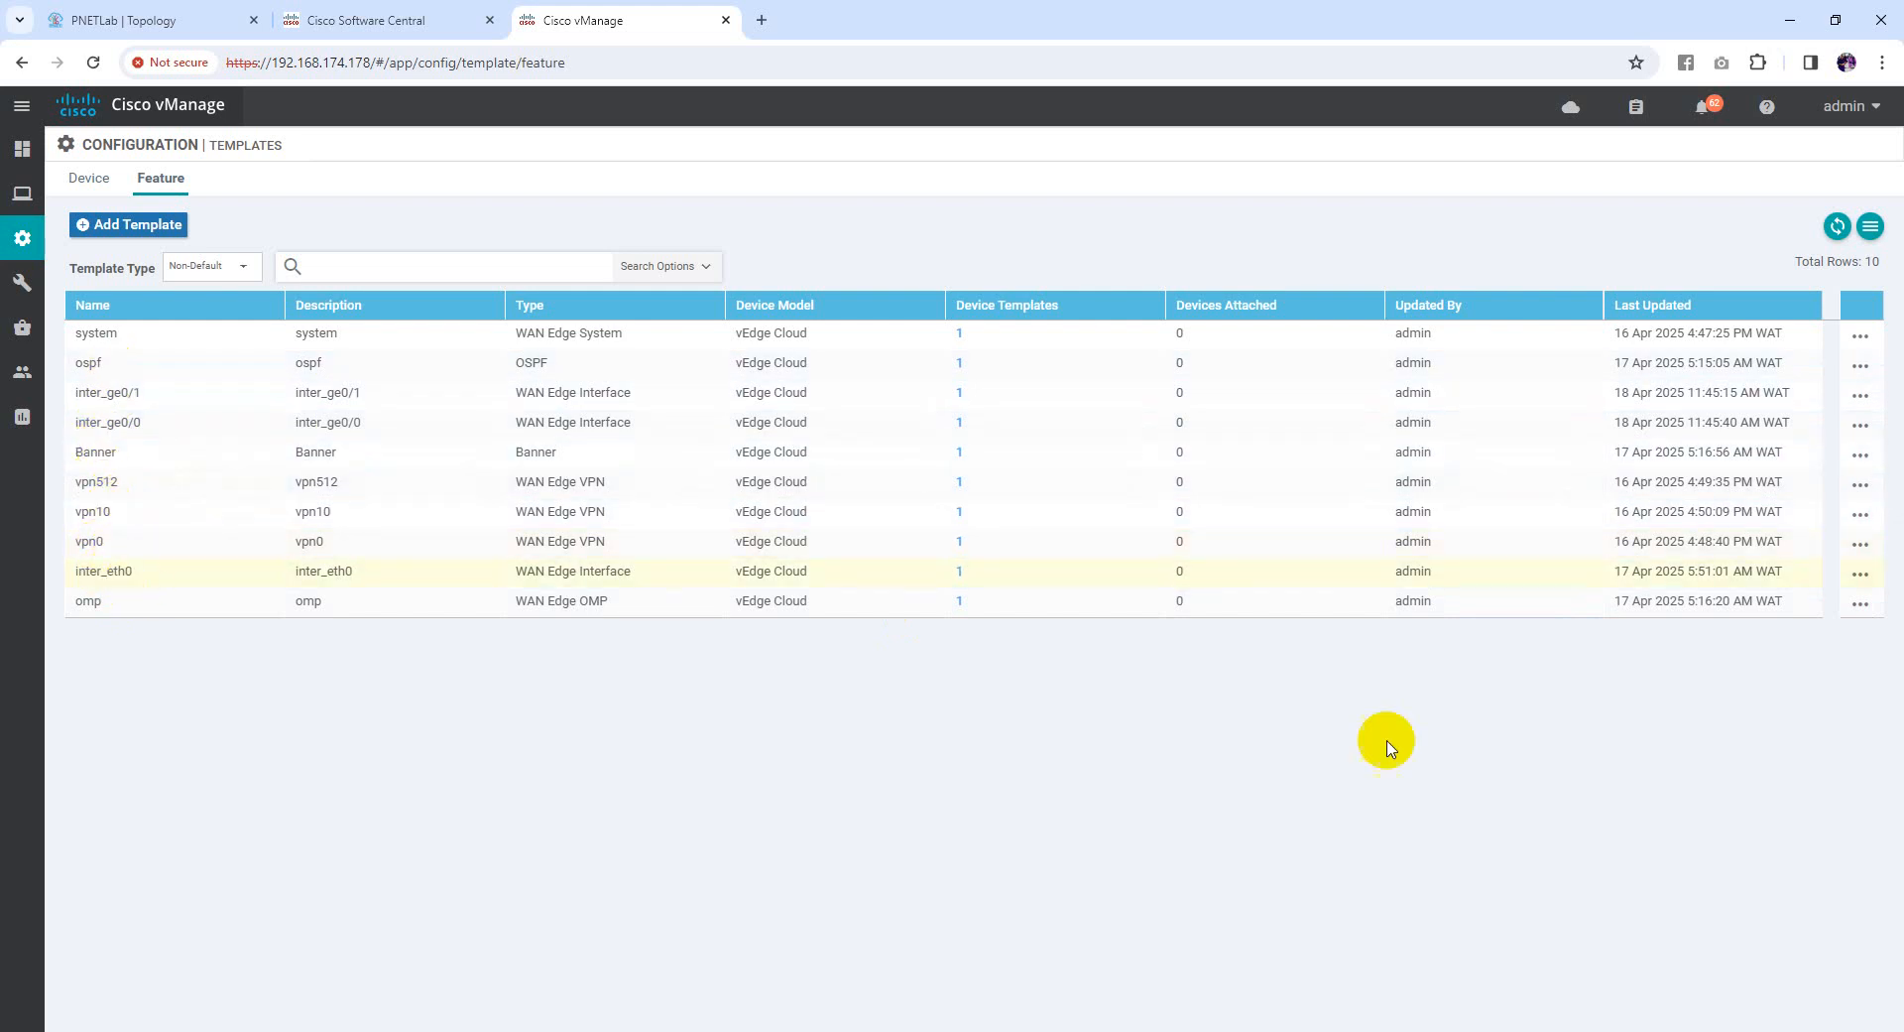
Key the inter_eth0 IPv4 Address as vpn_if_ipv4_address_eth0, save, and return to device templates
click(1860, 576)
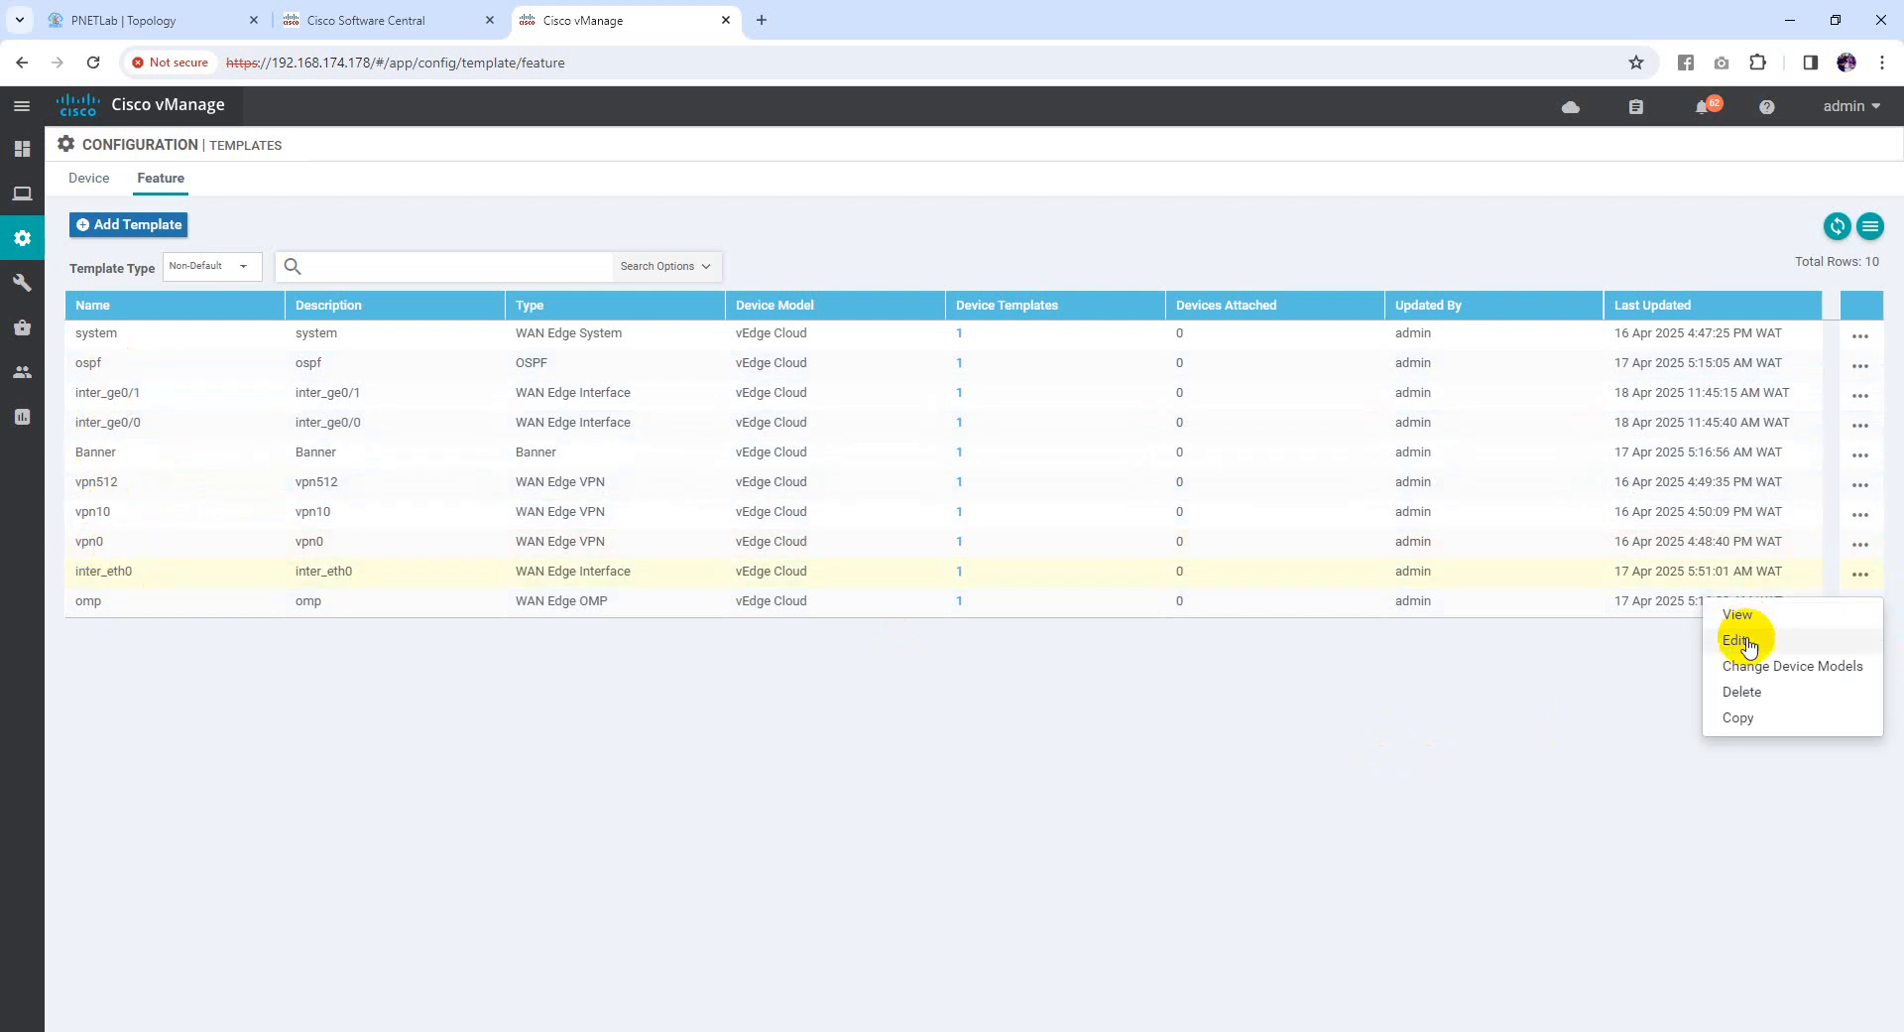
click(1746, 603)
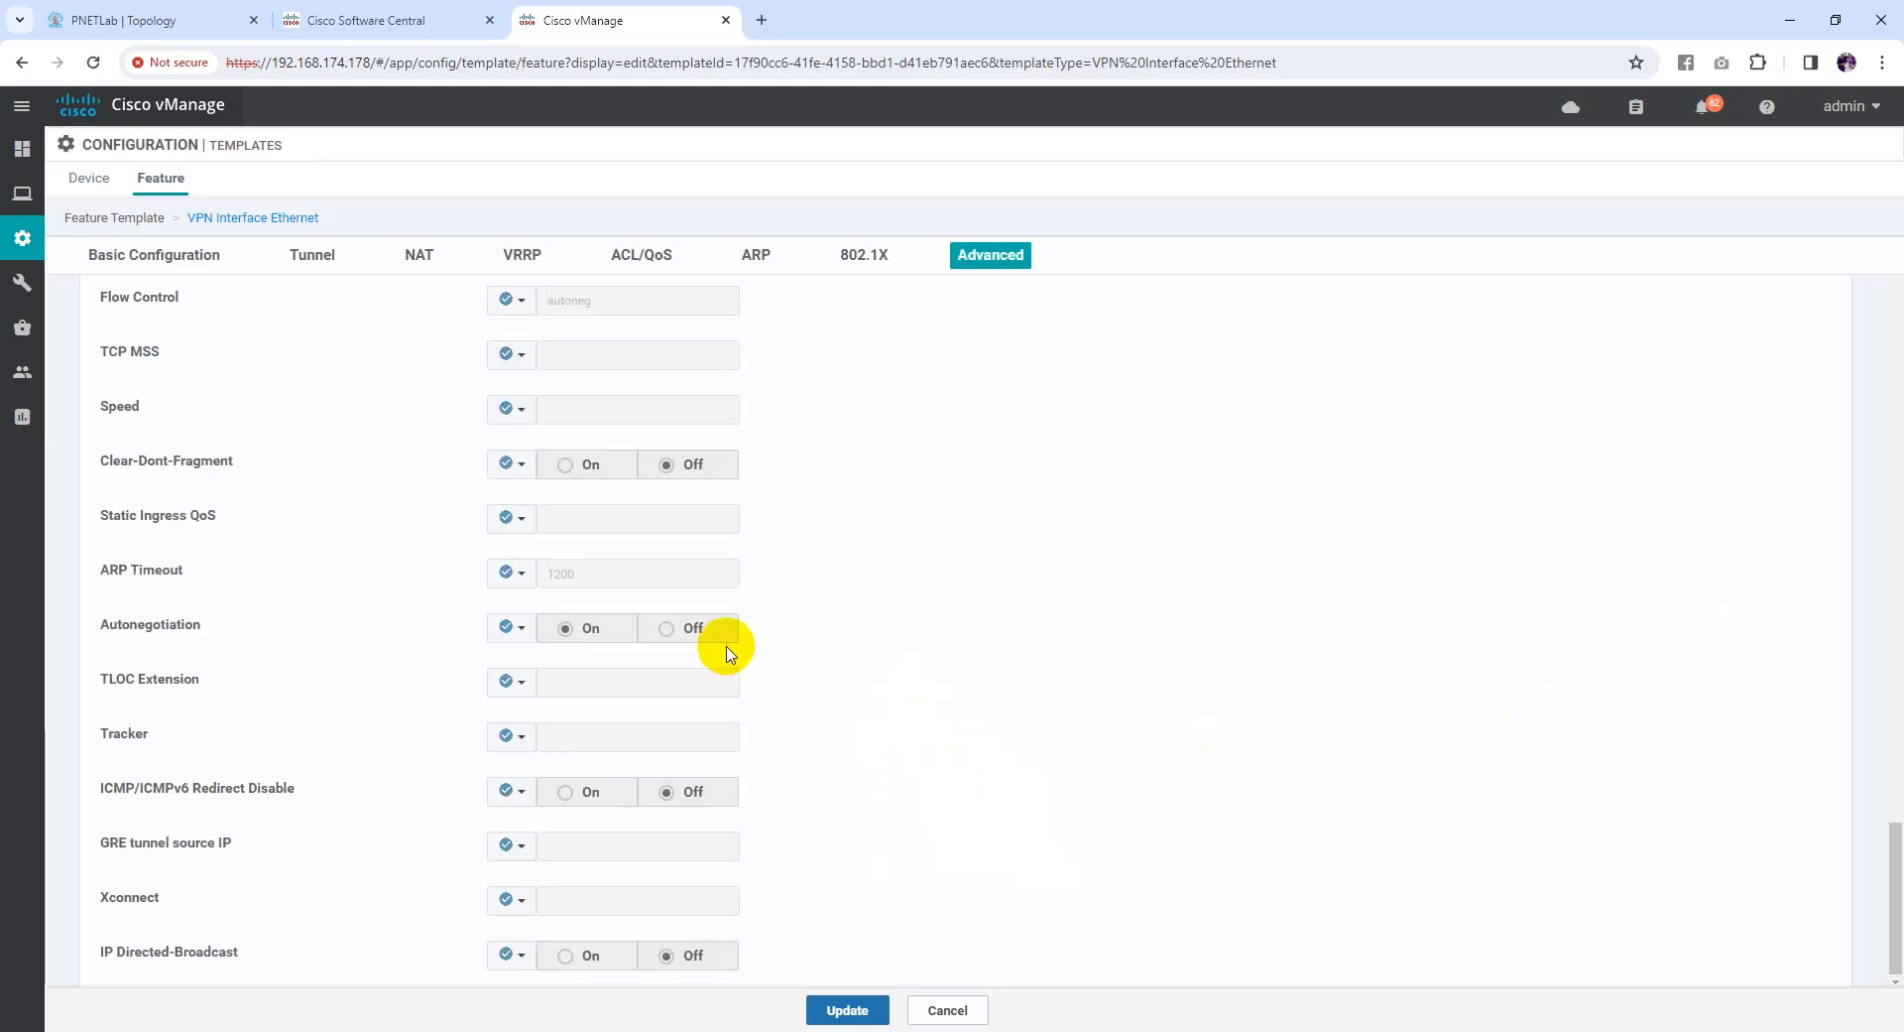
scroll(952, 641, down, 3)
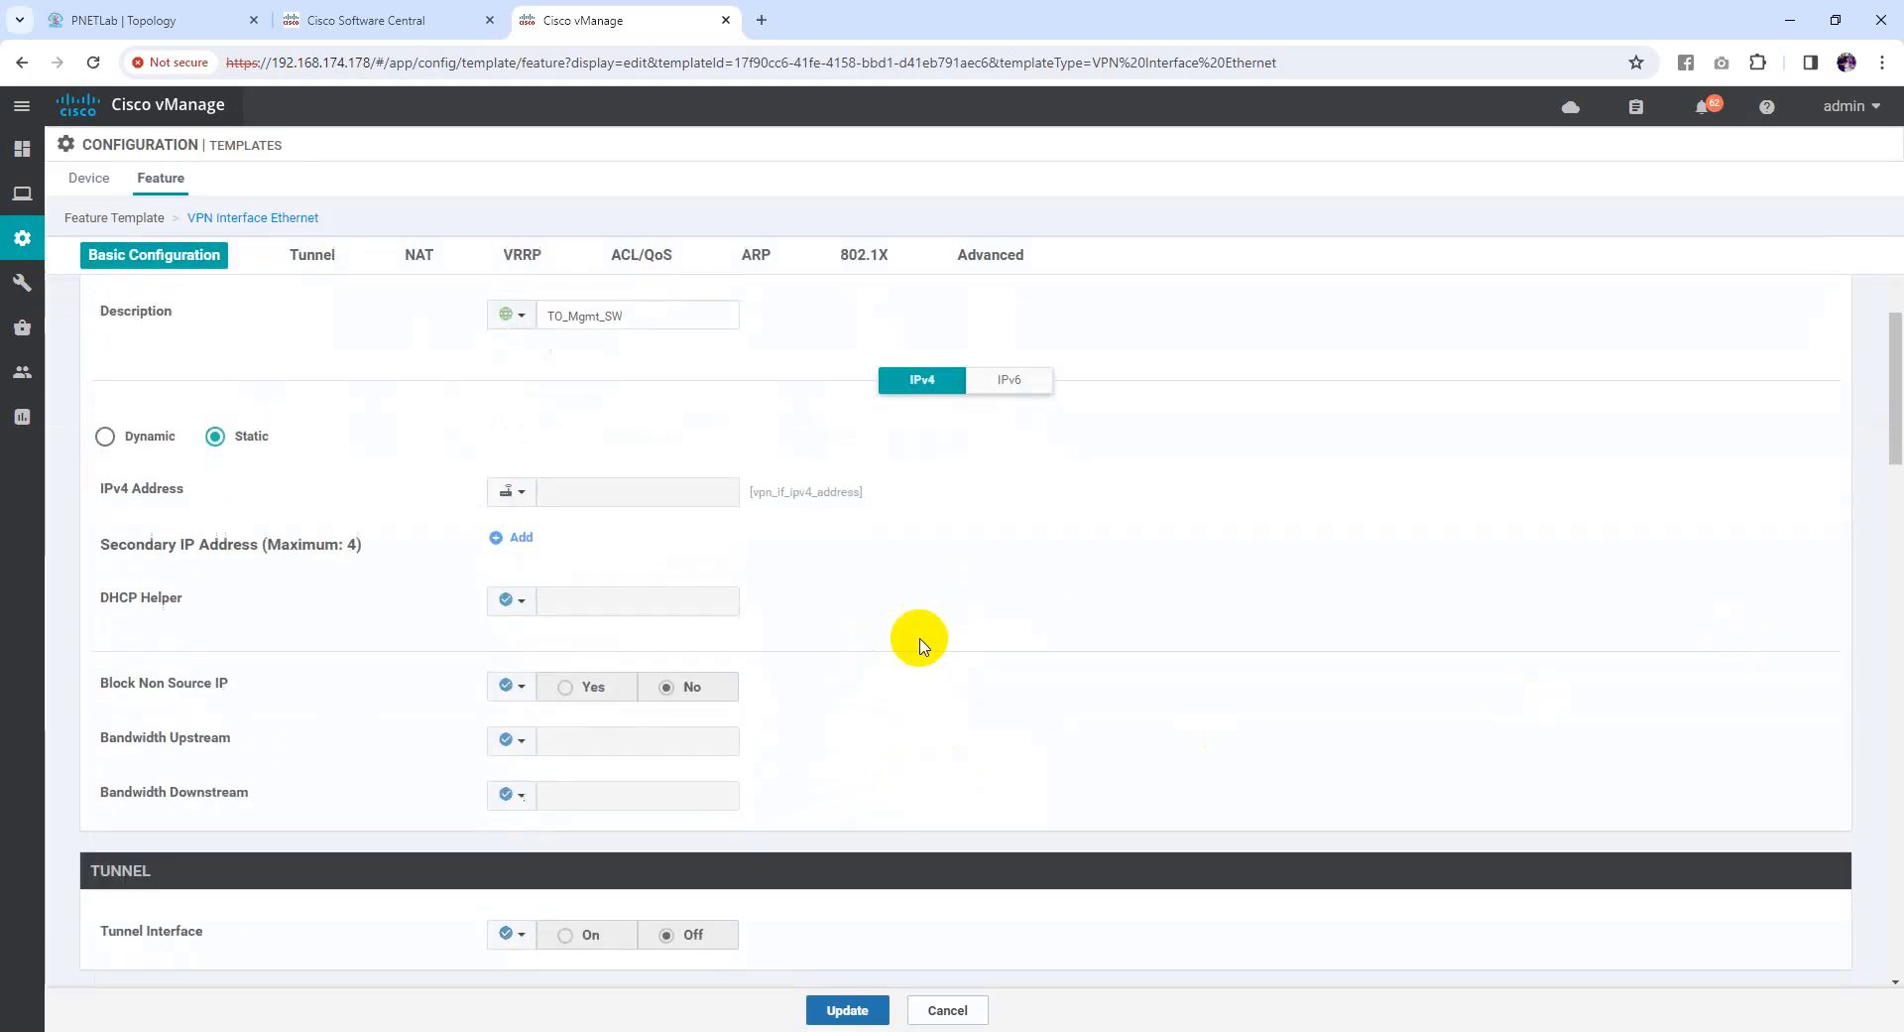
click(510, 492)
mouse_move(599, 556)
click(791, 584)
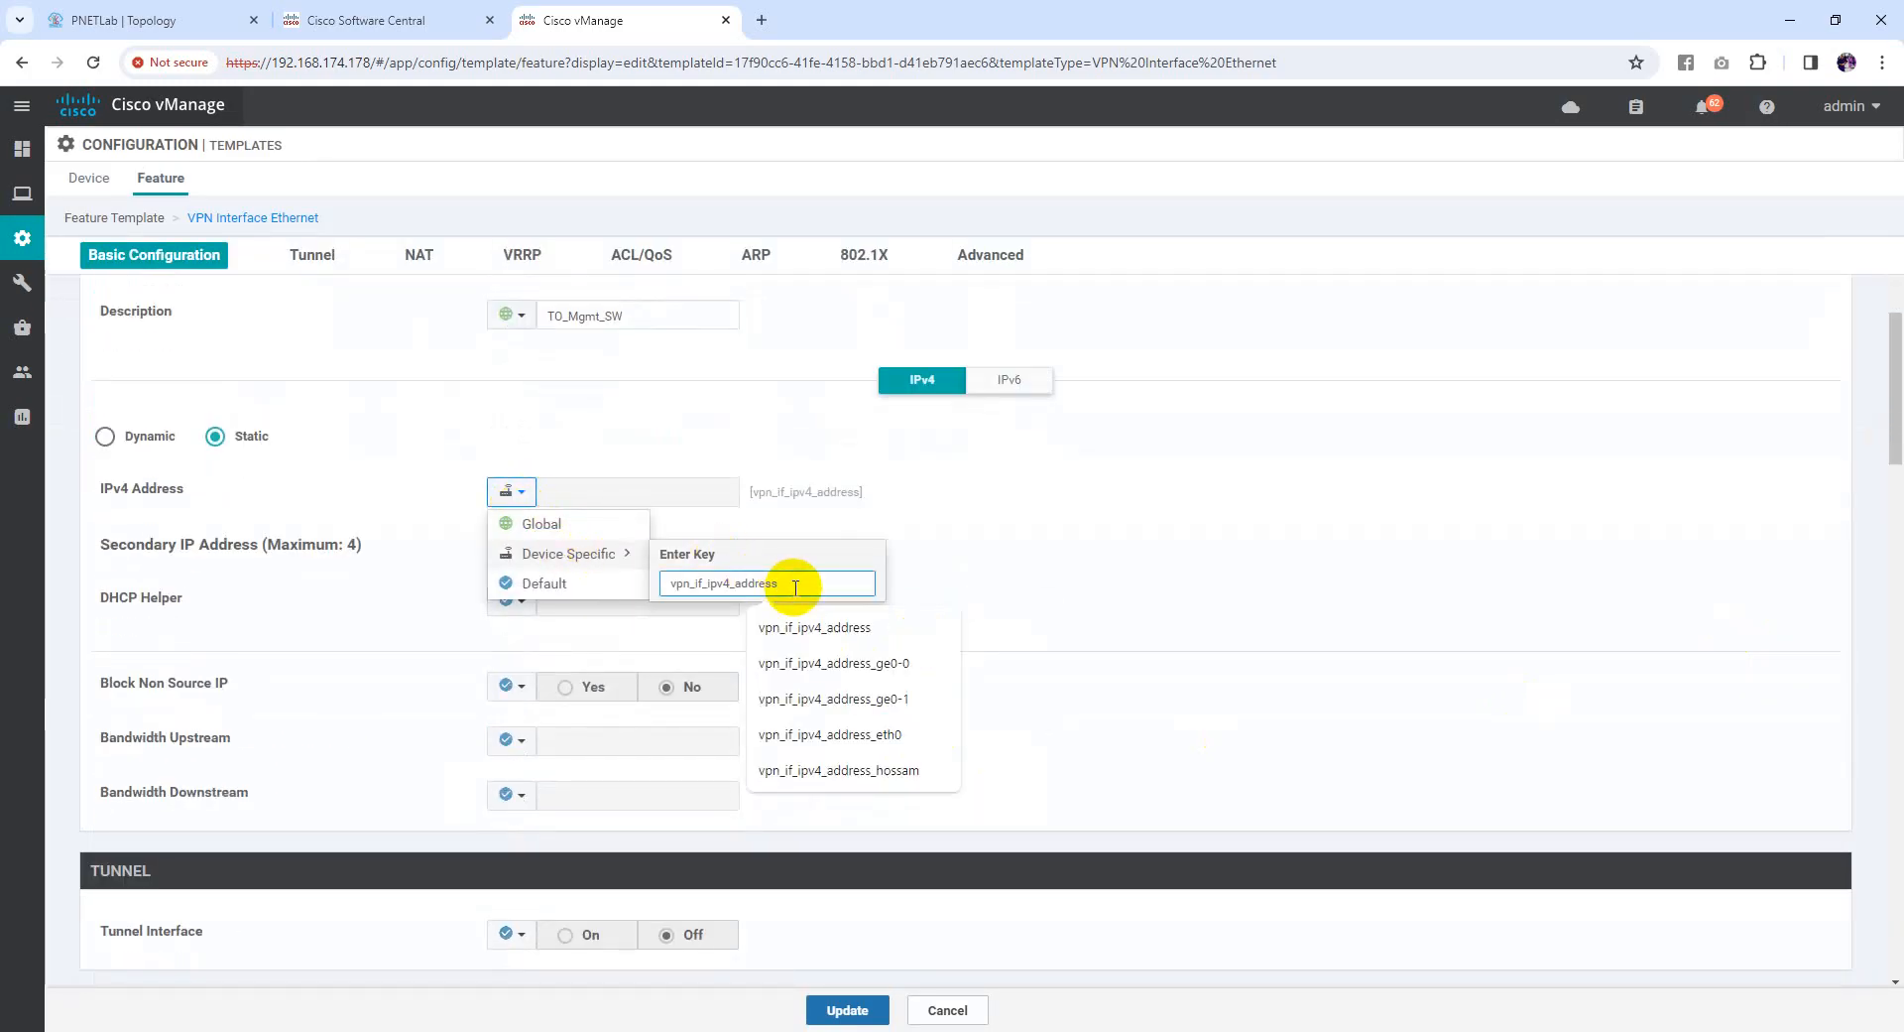
text(eth0)
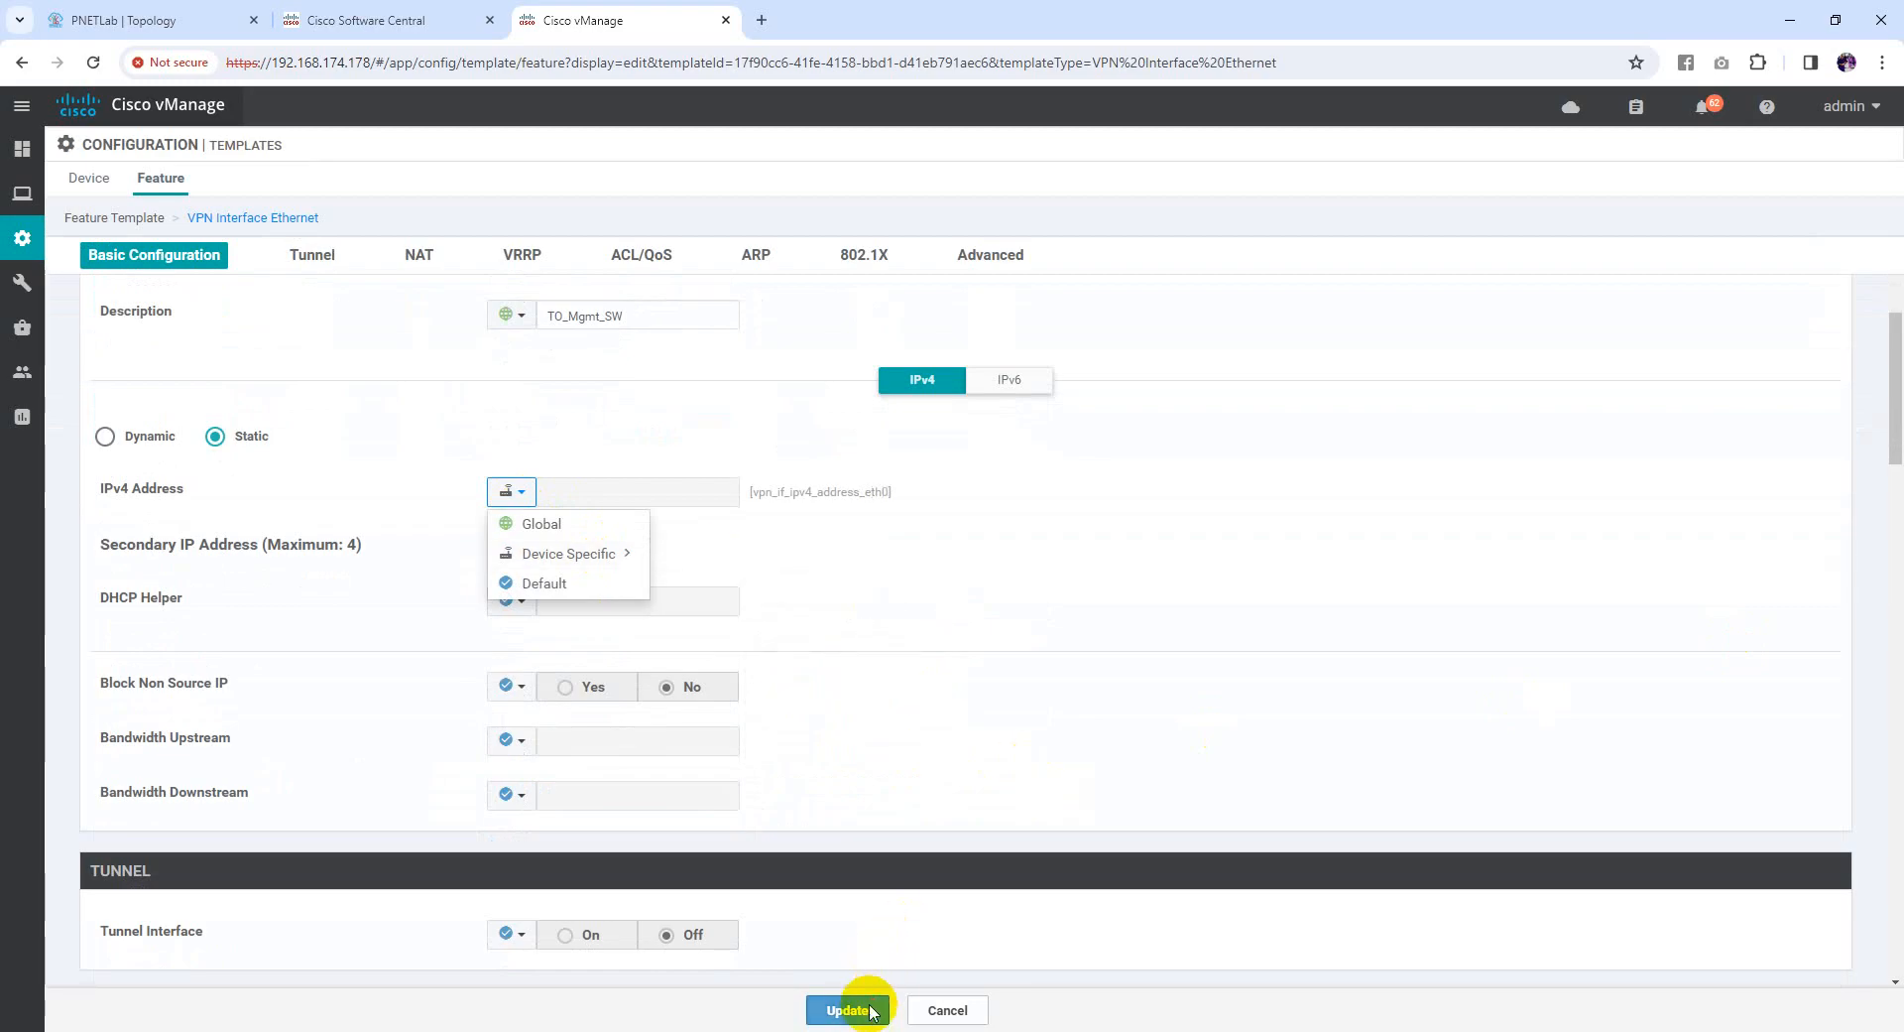
click(848, 1010)
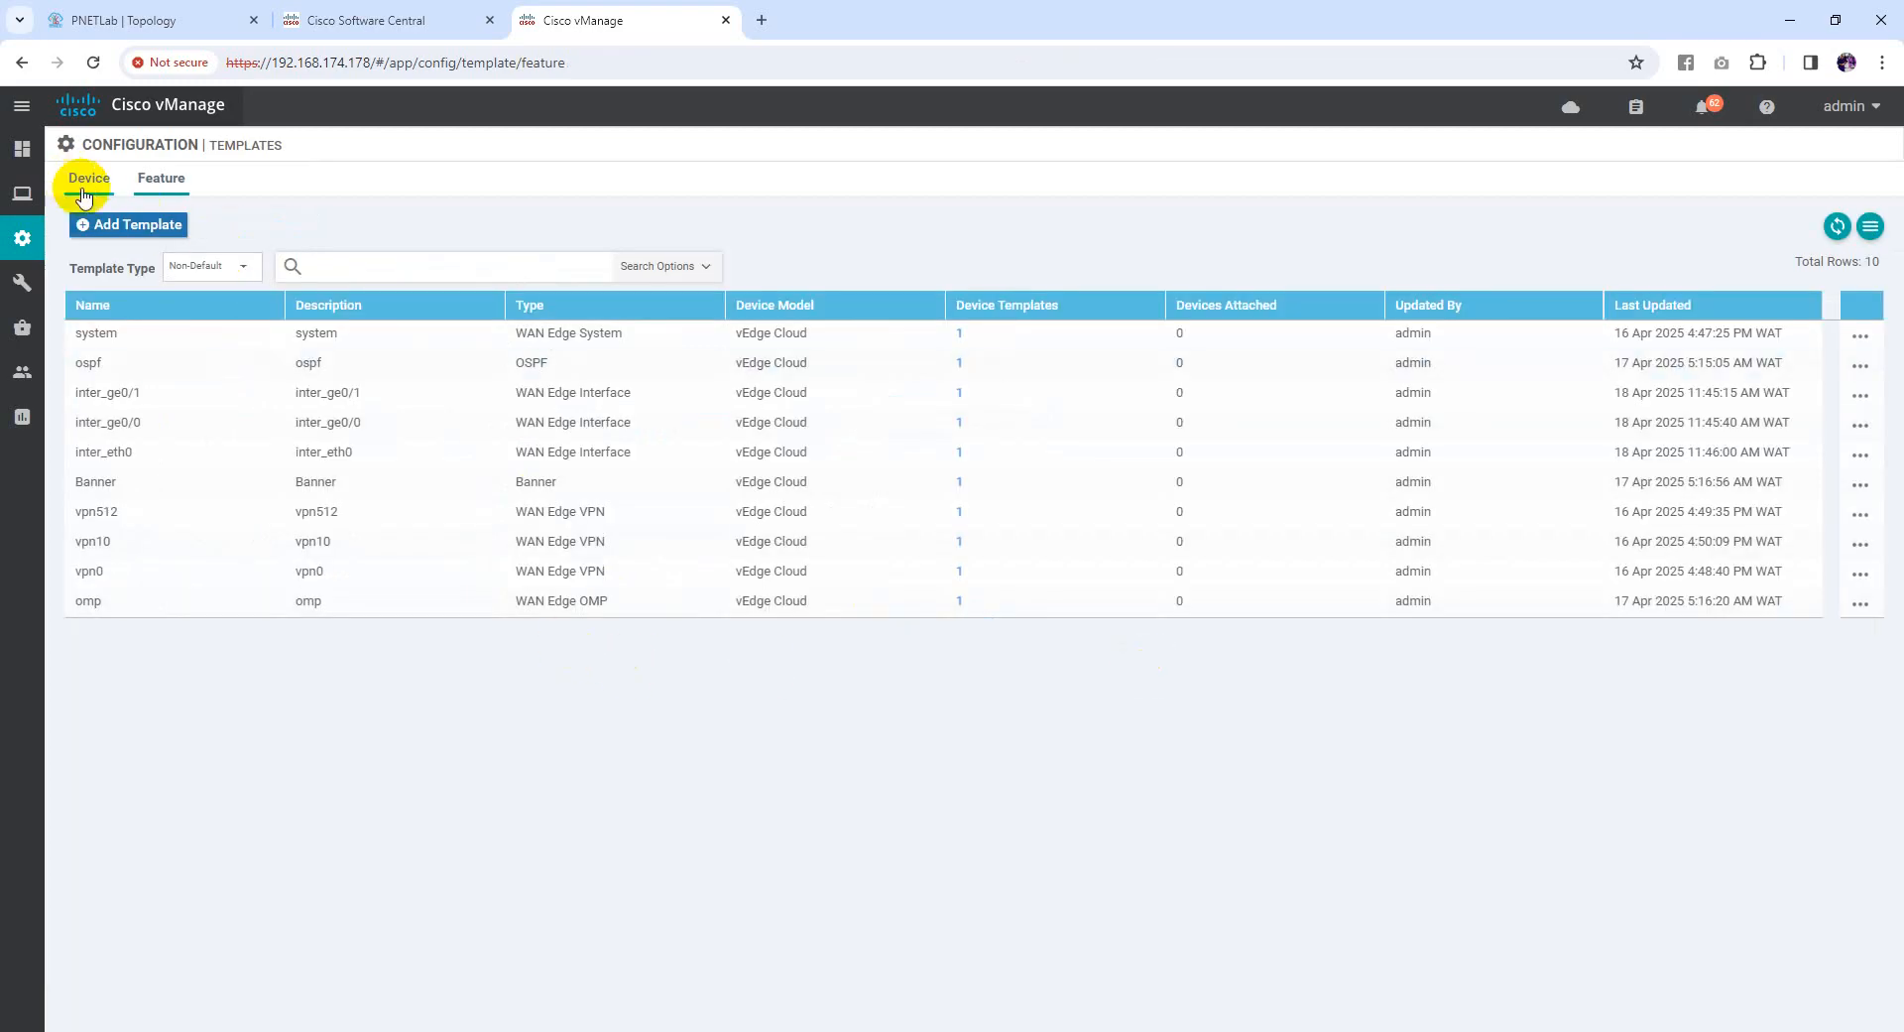
click(84, 196)
click(24, 196)
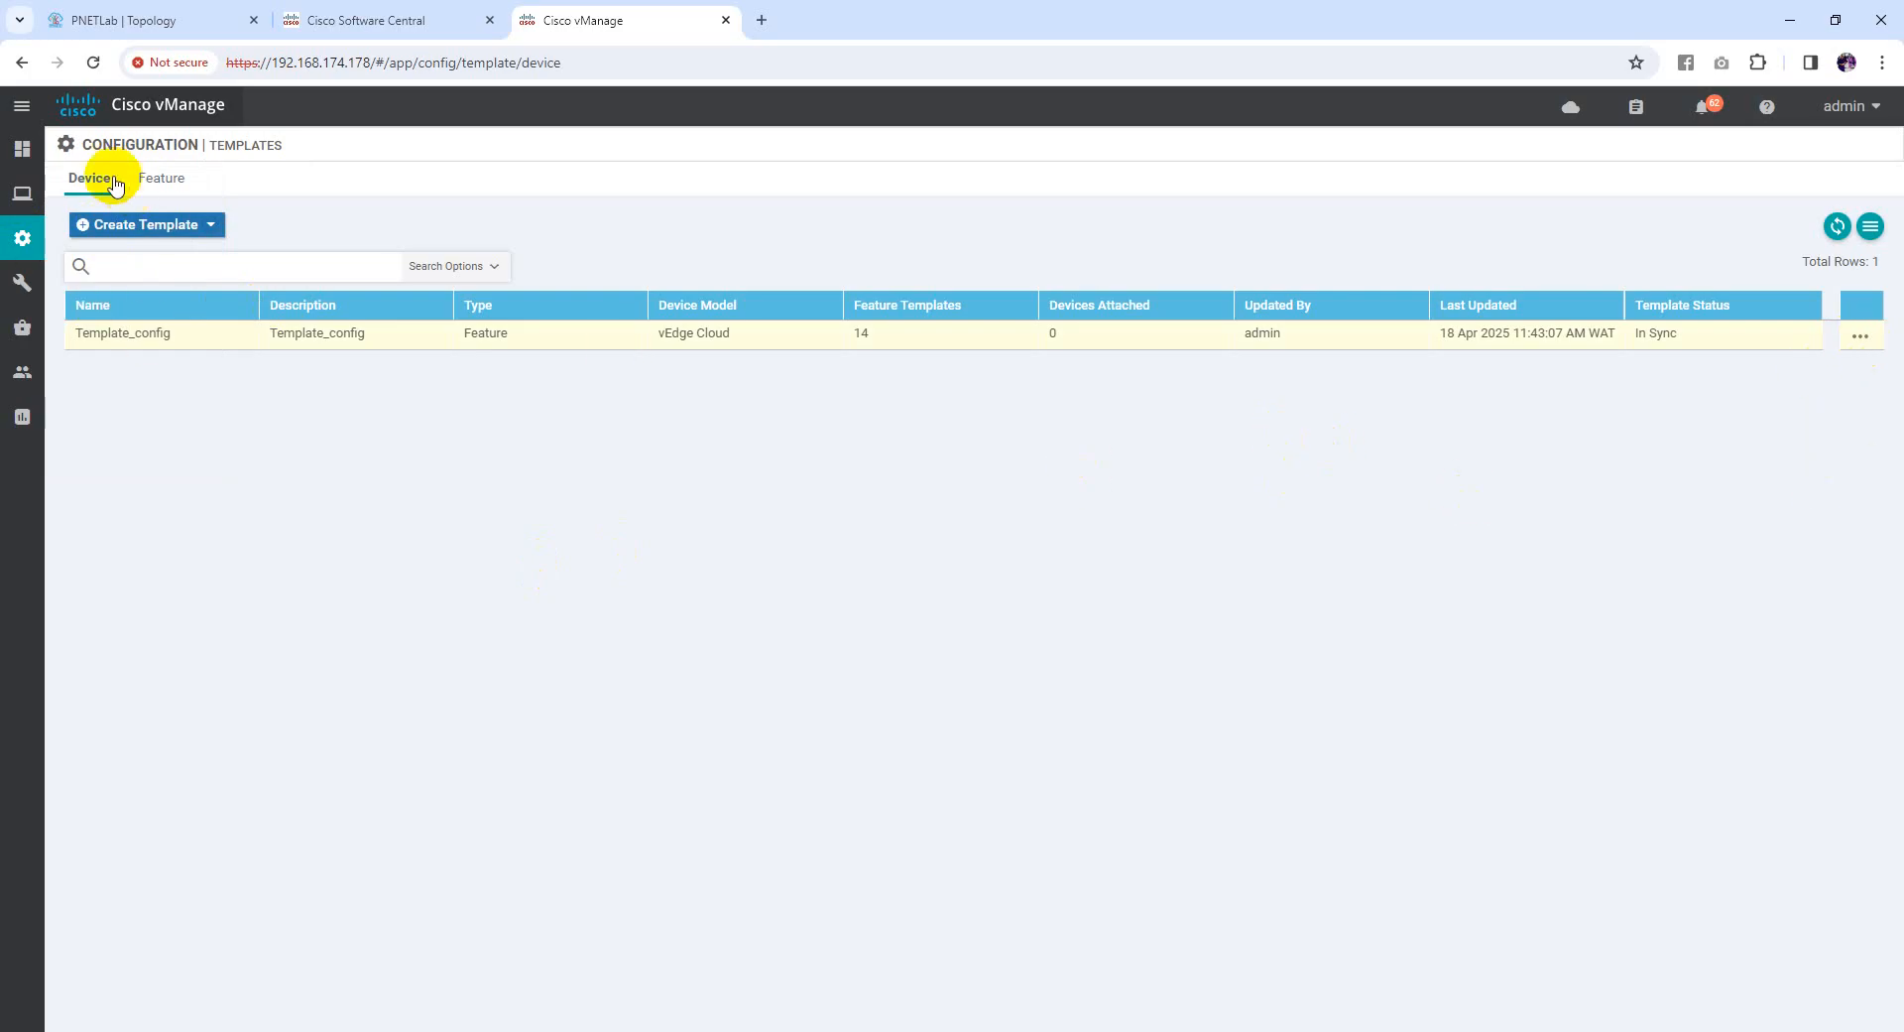
Move vedge1 and vedge2 into Selected Devices for Template_config and attach them
mouse_move(22, 238)
click(94, 415)
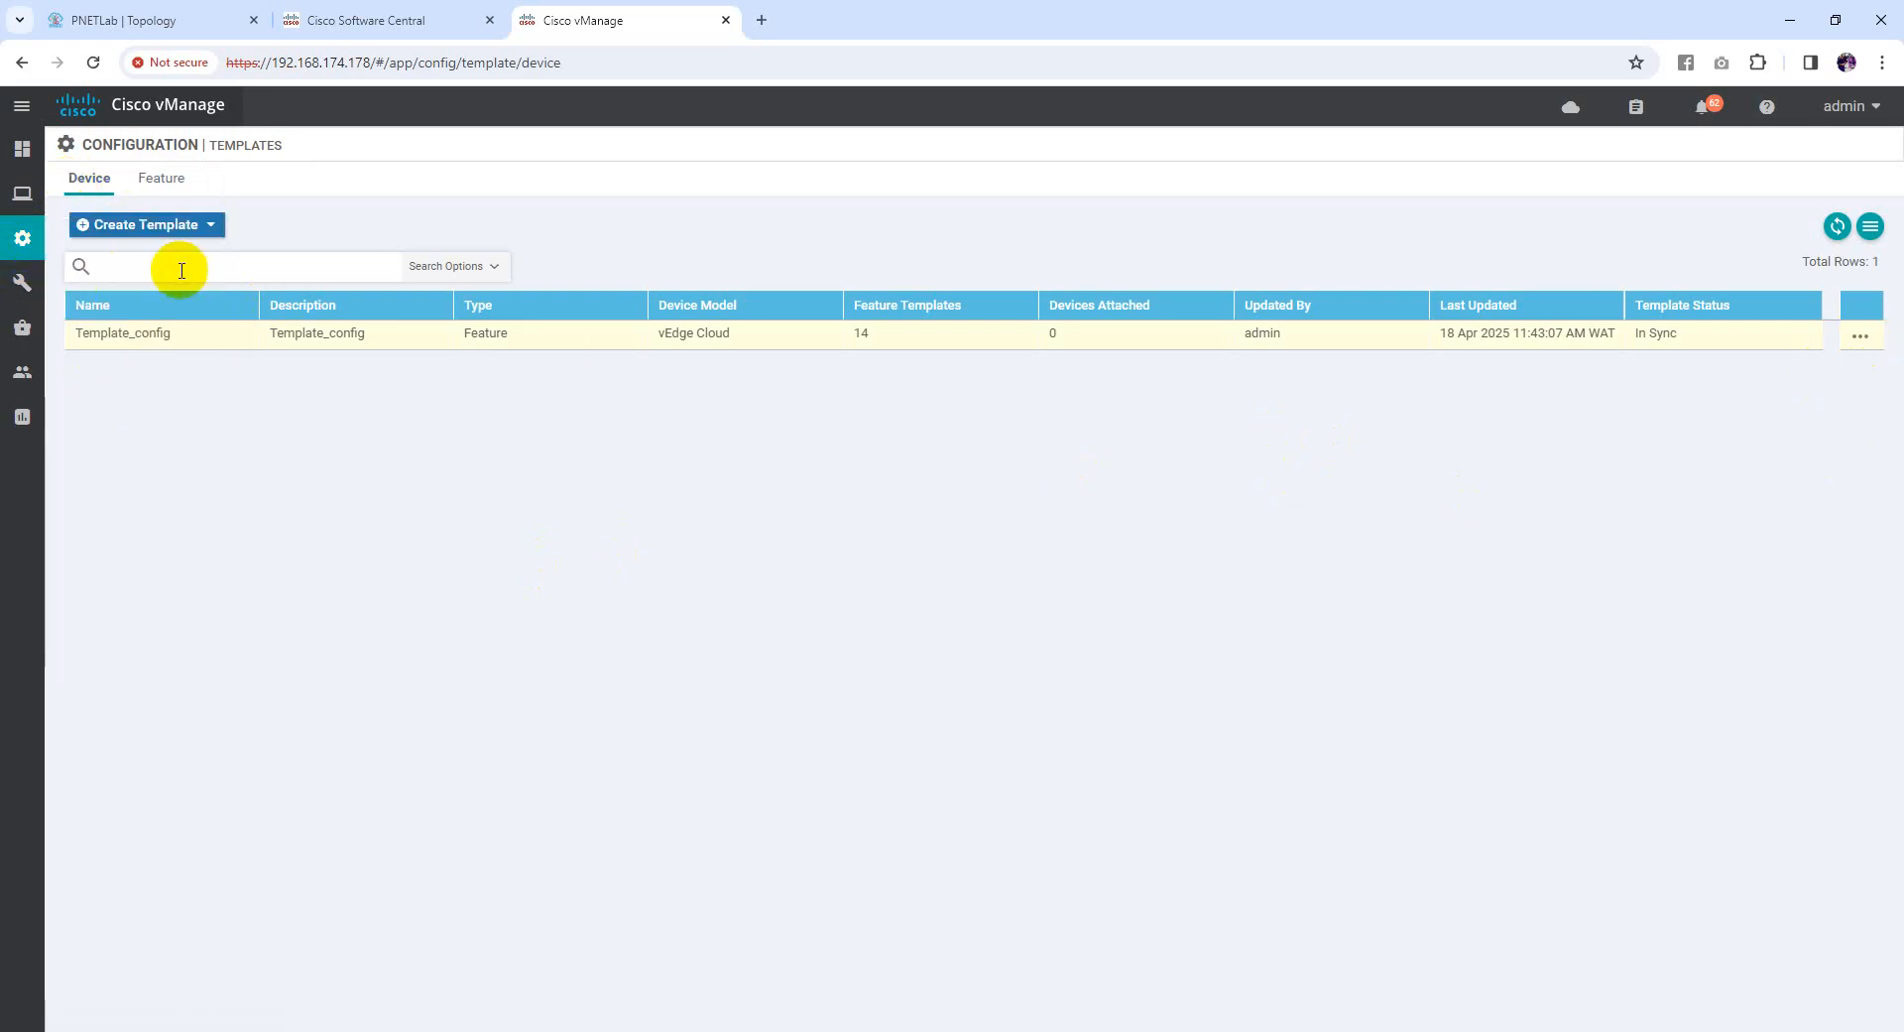
click(1861, 335)
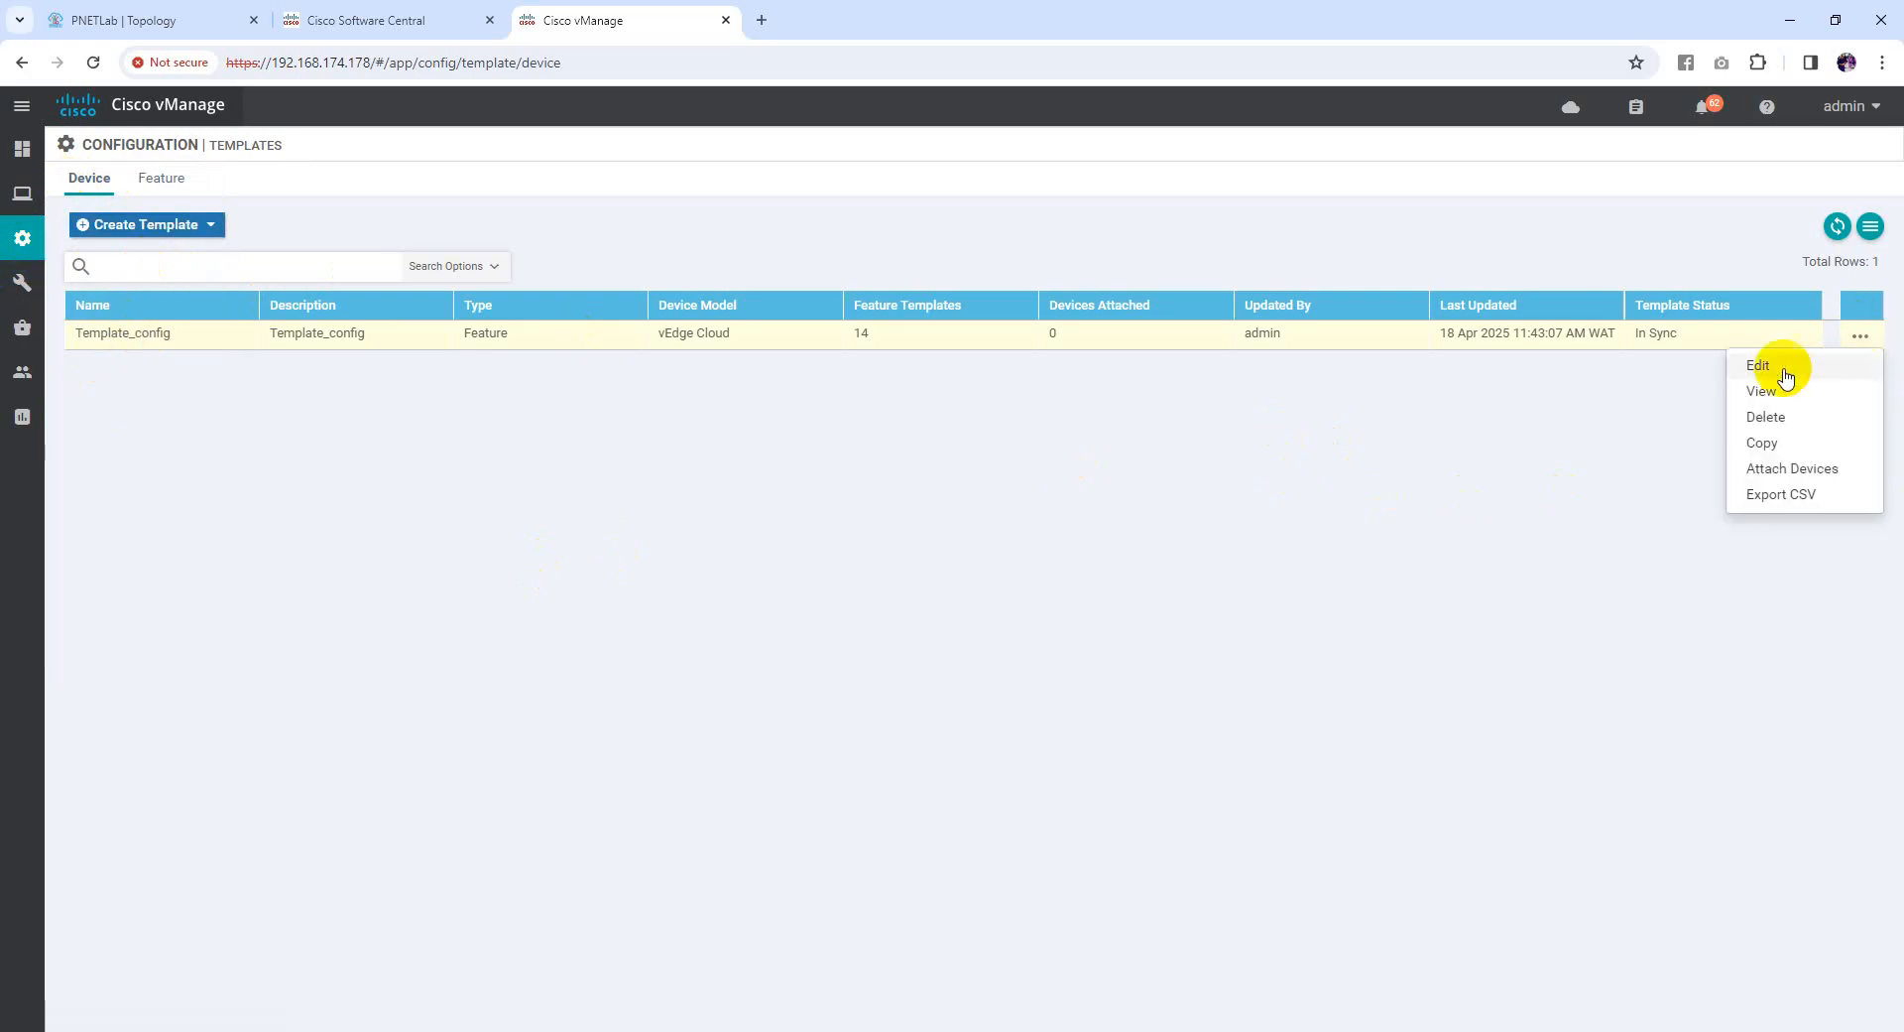
click(1783, 474)
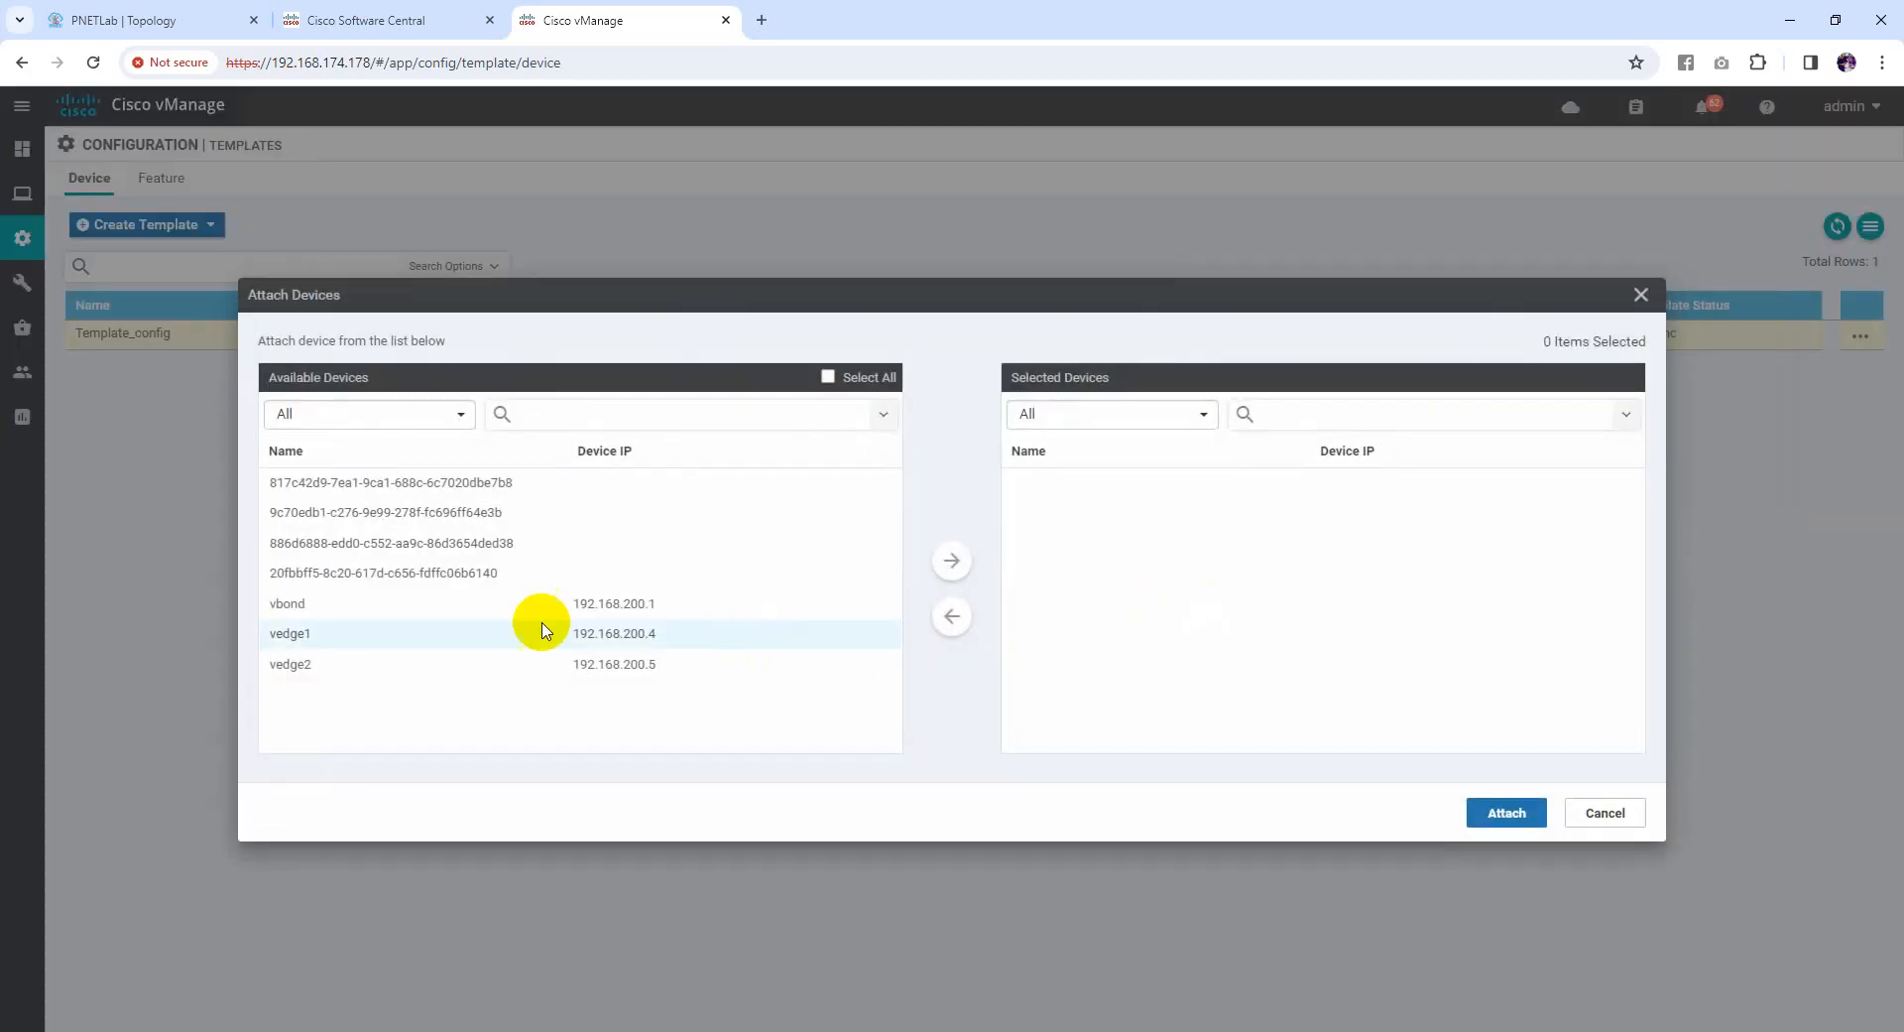
click(289, 634)
click(952, 560)
click(596, 635)
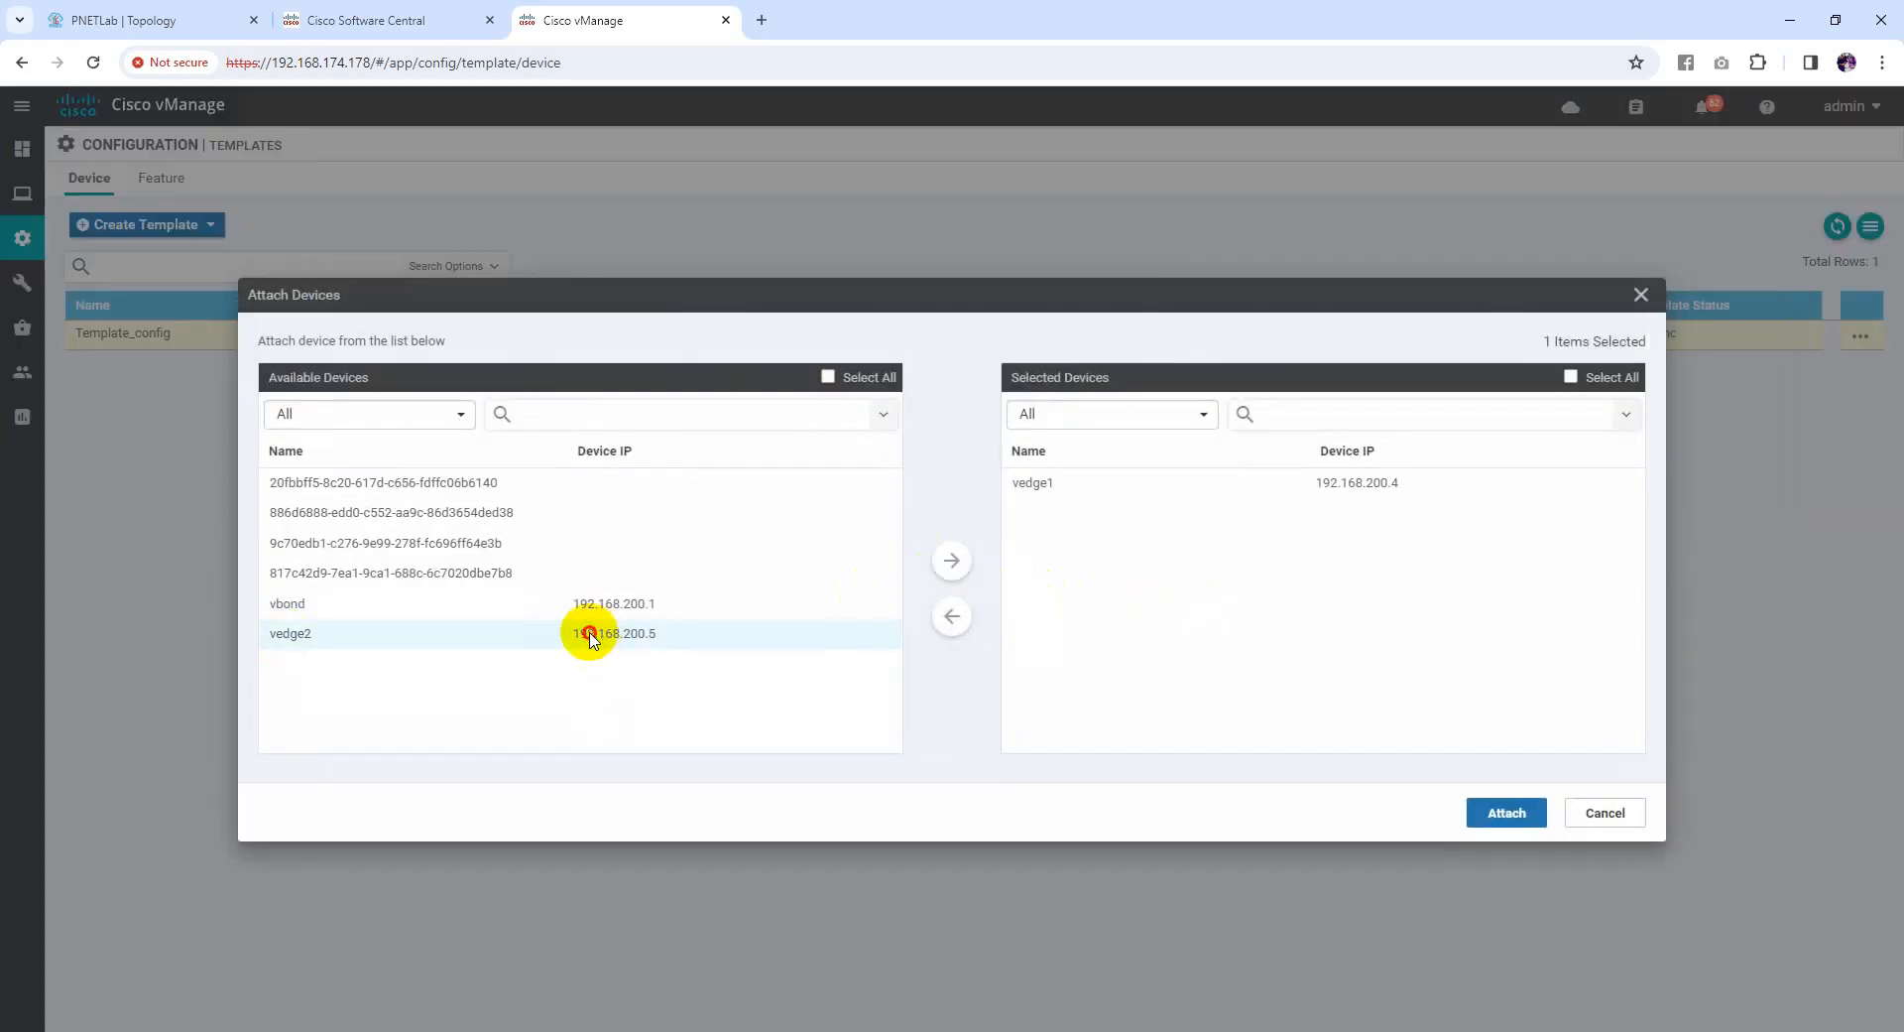
click(953, 561)
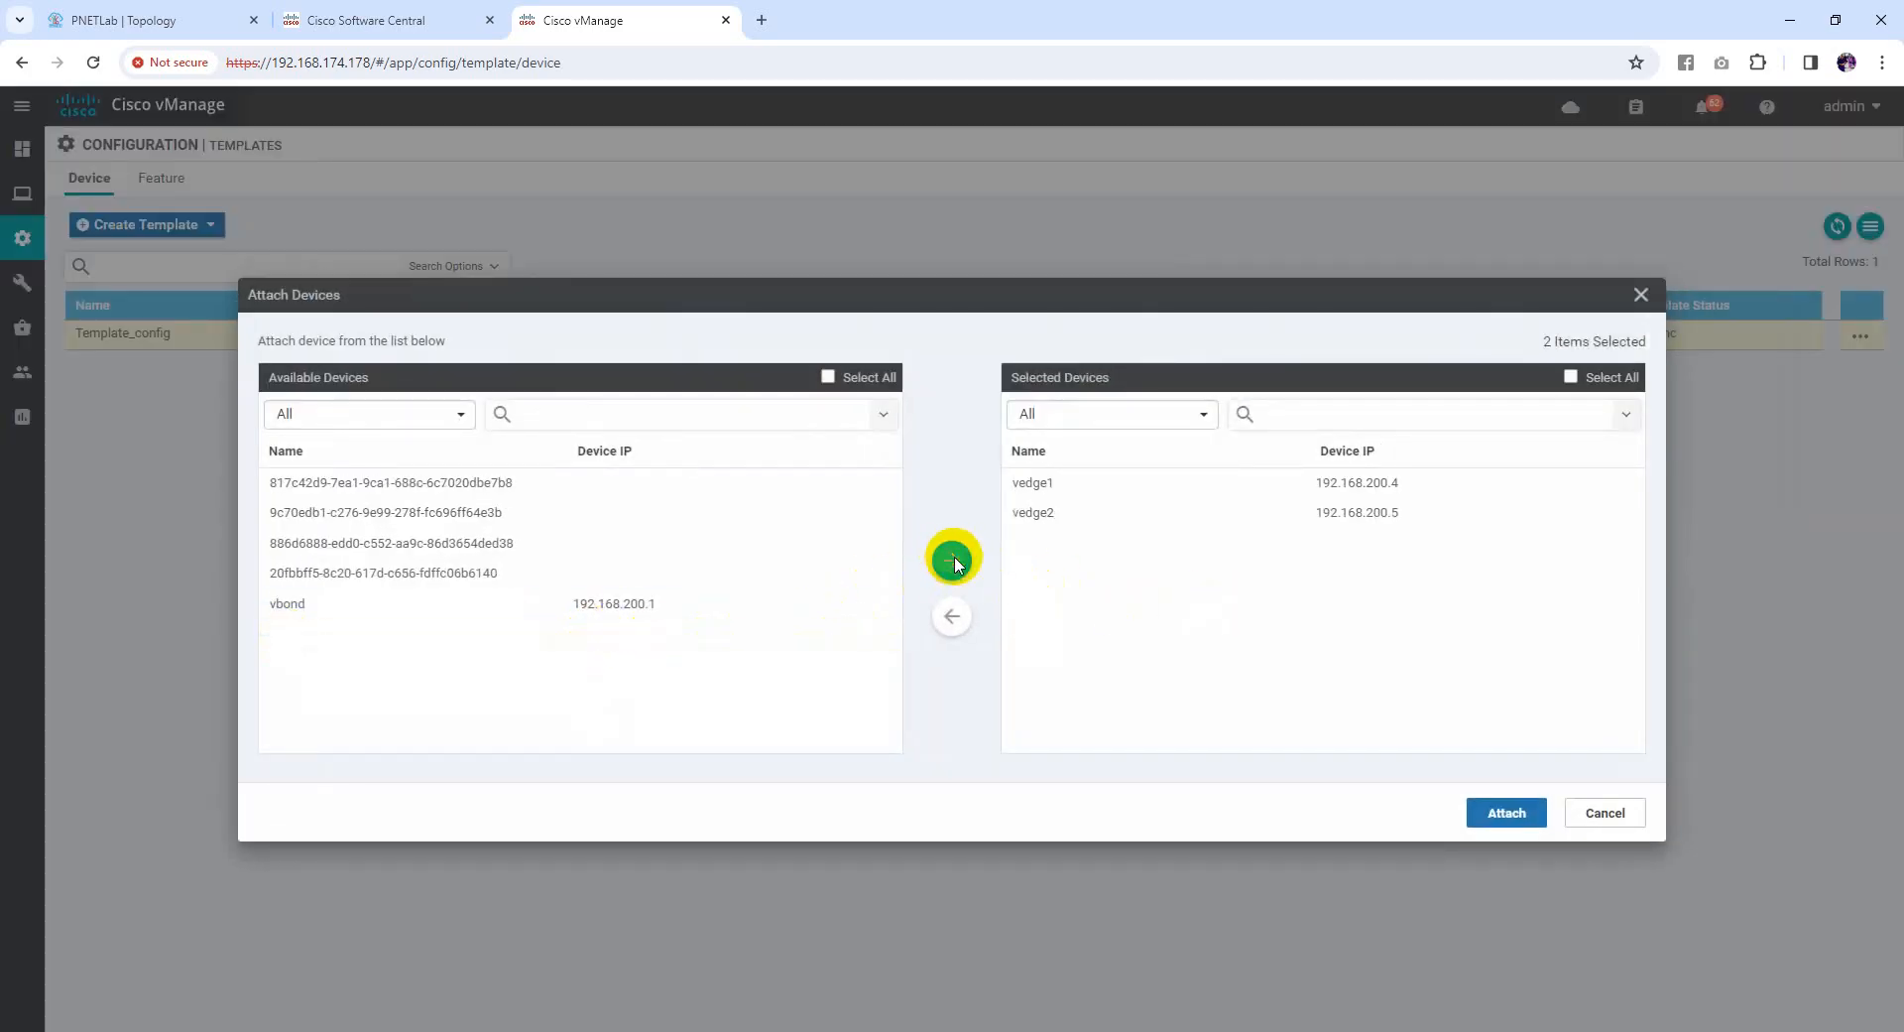
click(1505, 814)
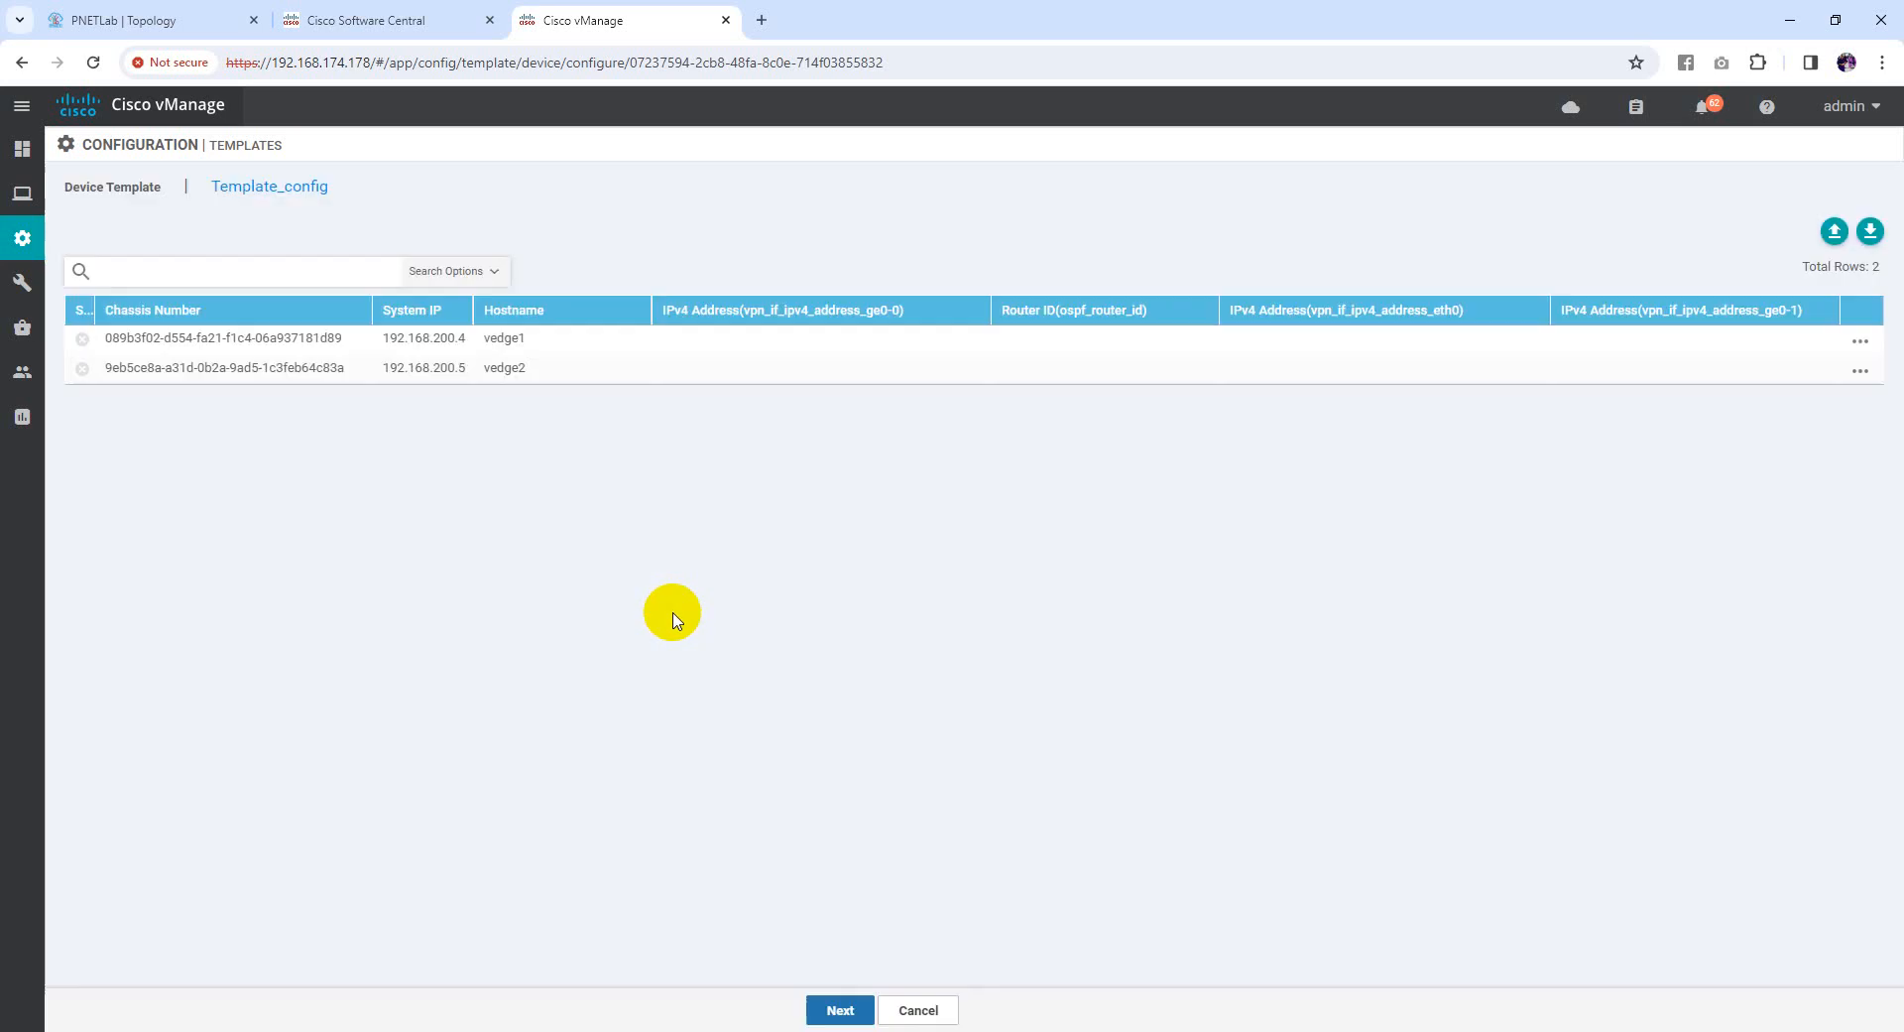
Open vedge1's template variables and enter ge0-0 address 192.168.50.1/30
click(1861, 342)
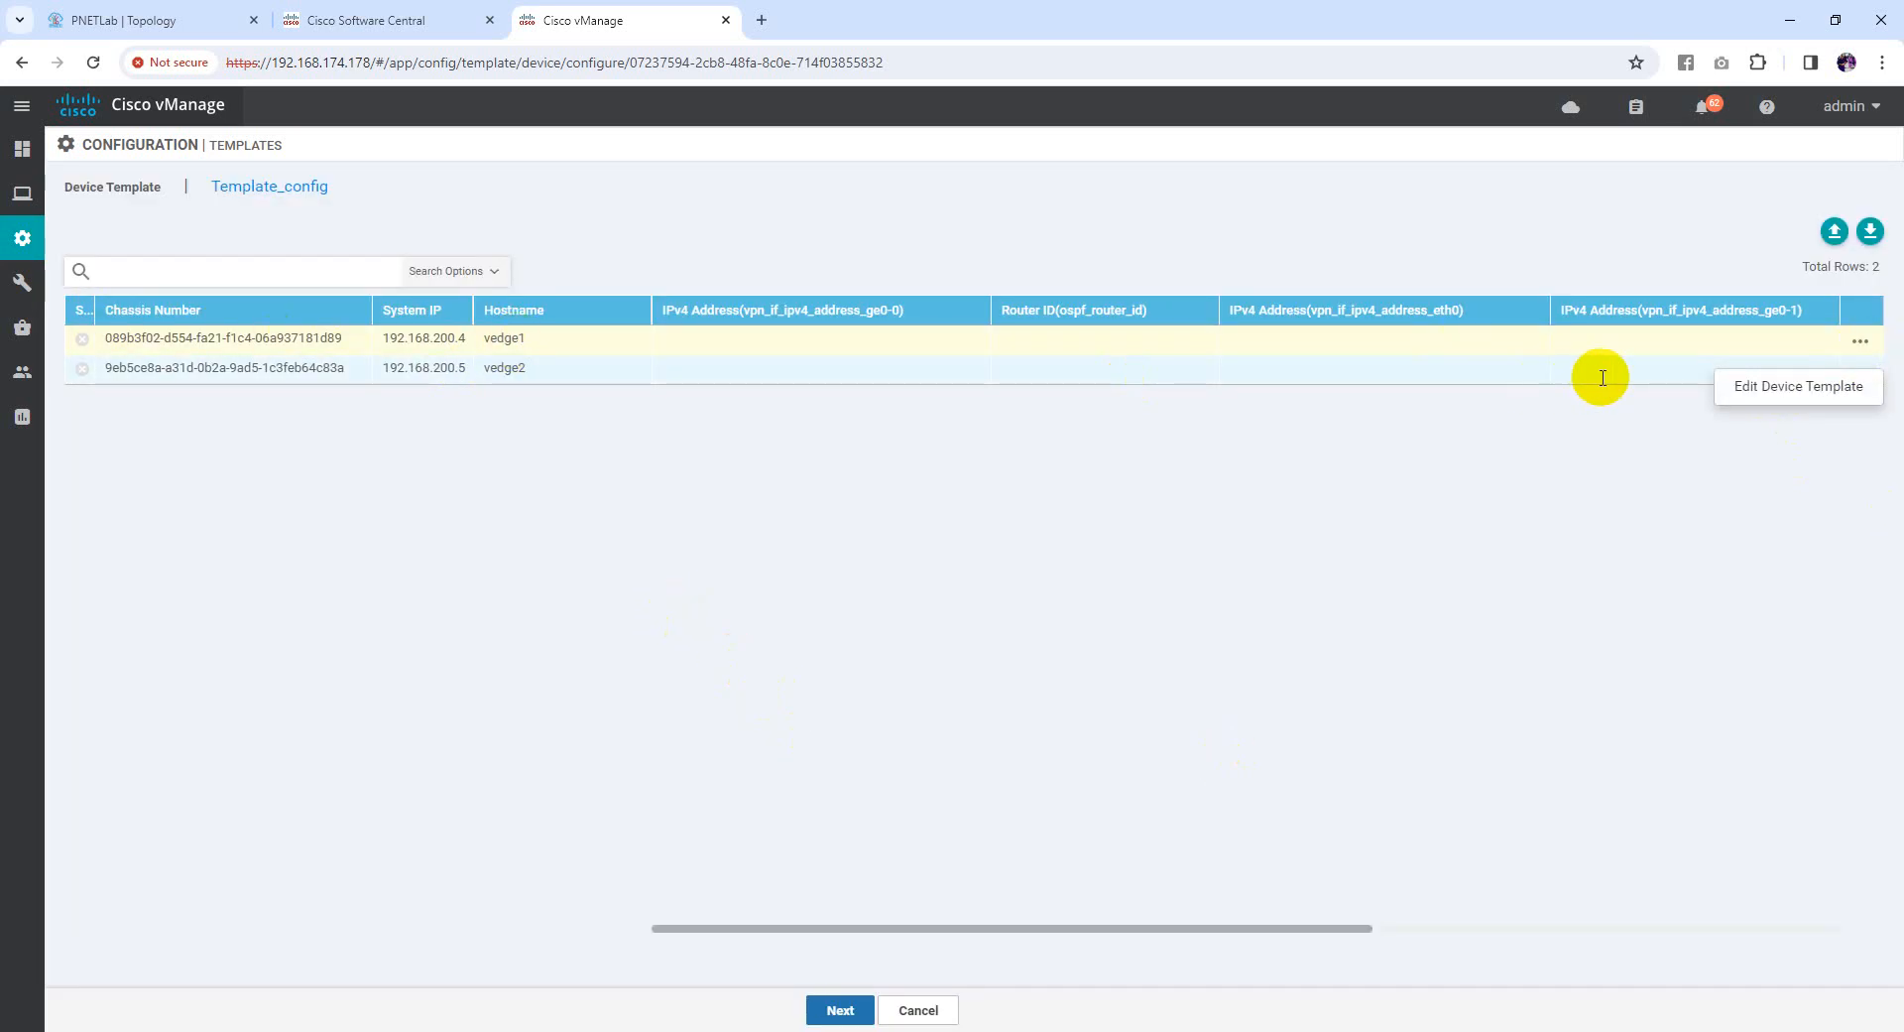
click(1791, 389)
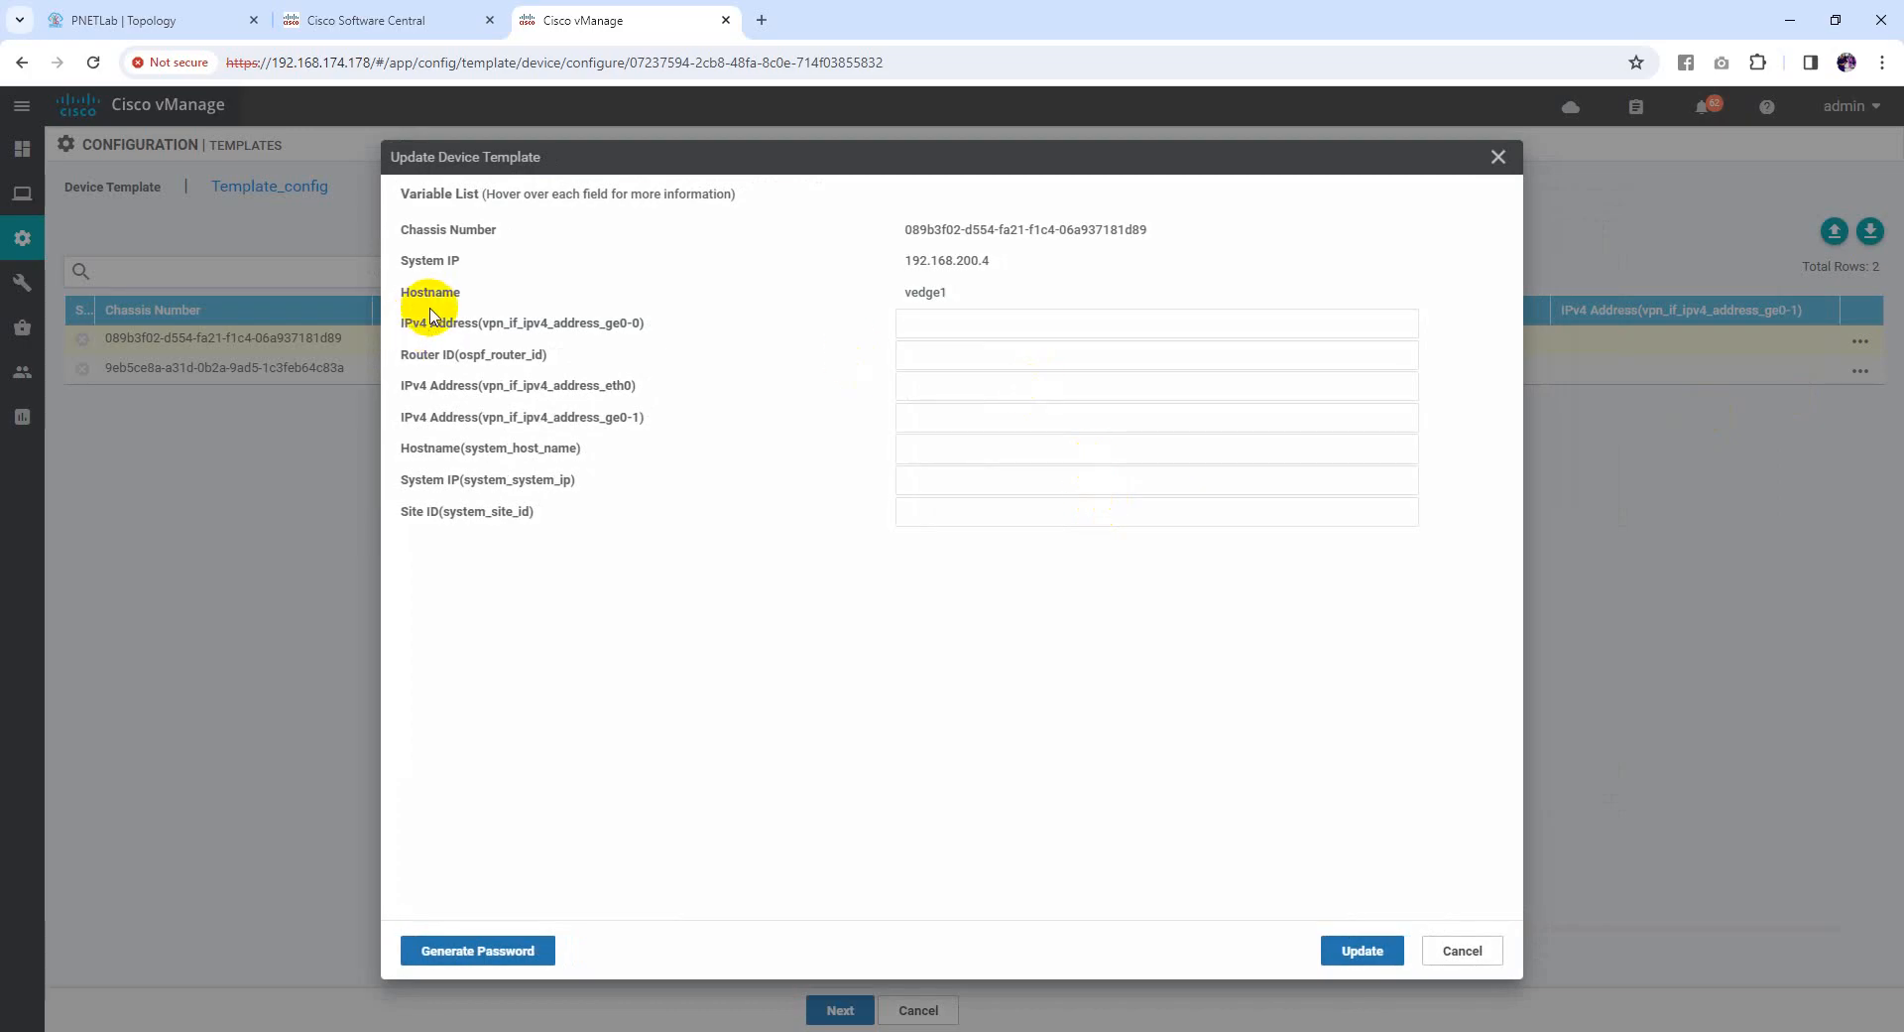
drag(395, 328, 778, 327)
click(388, 332)
click(919, 313)
click(609, 327)
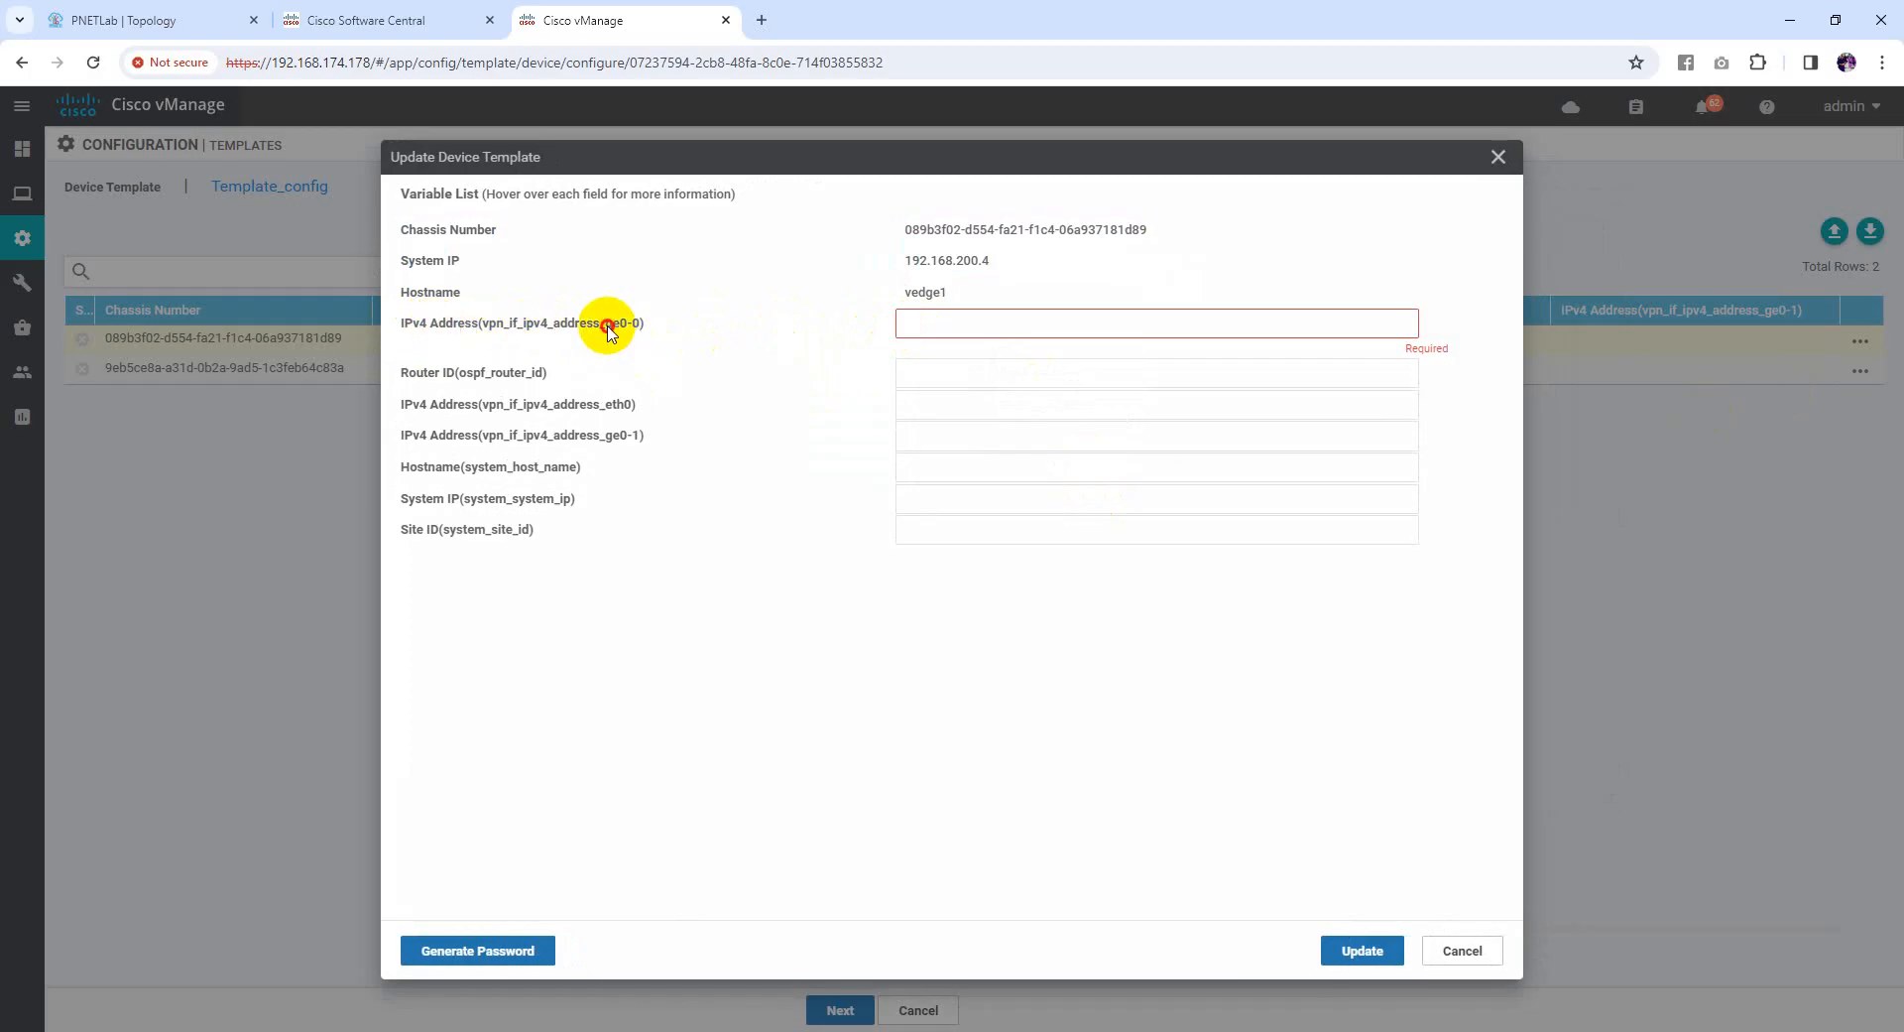
click(164, 20)
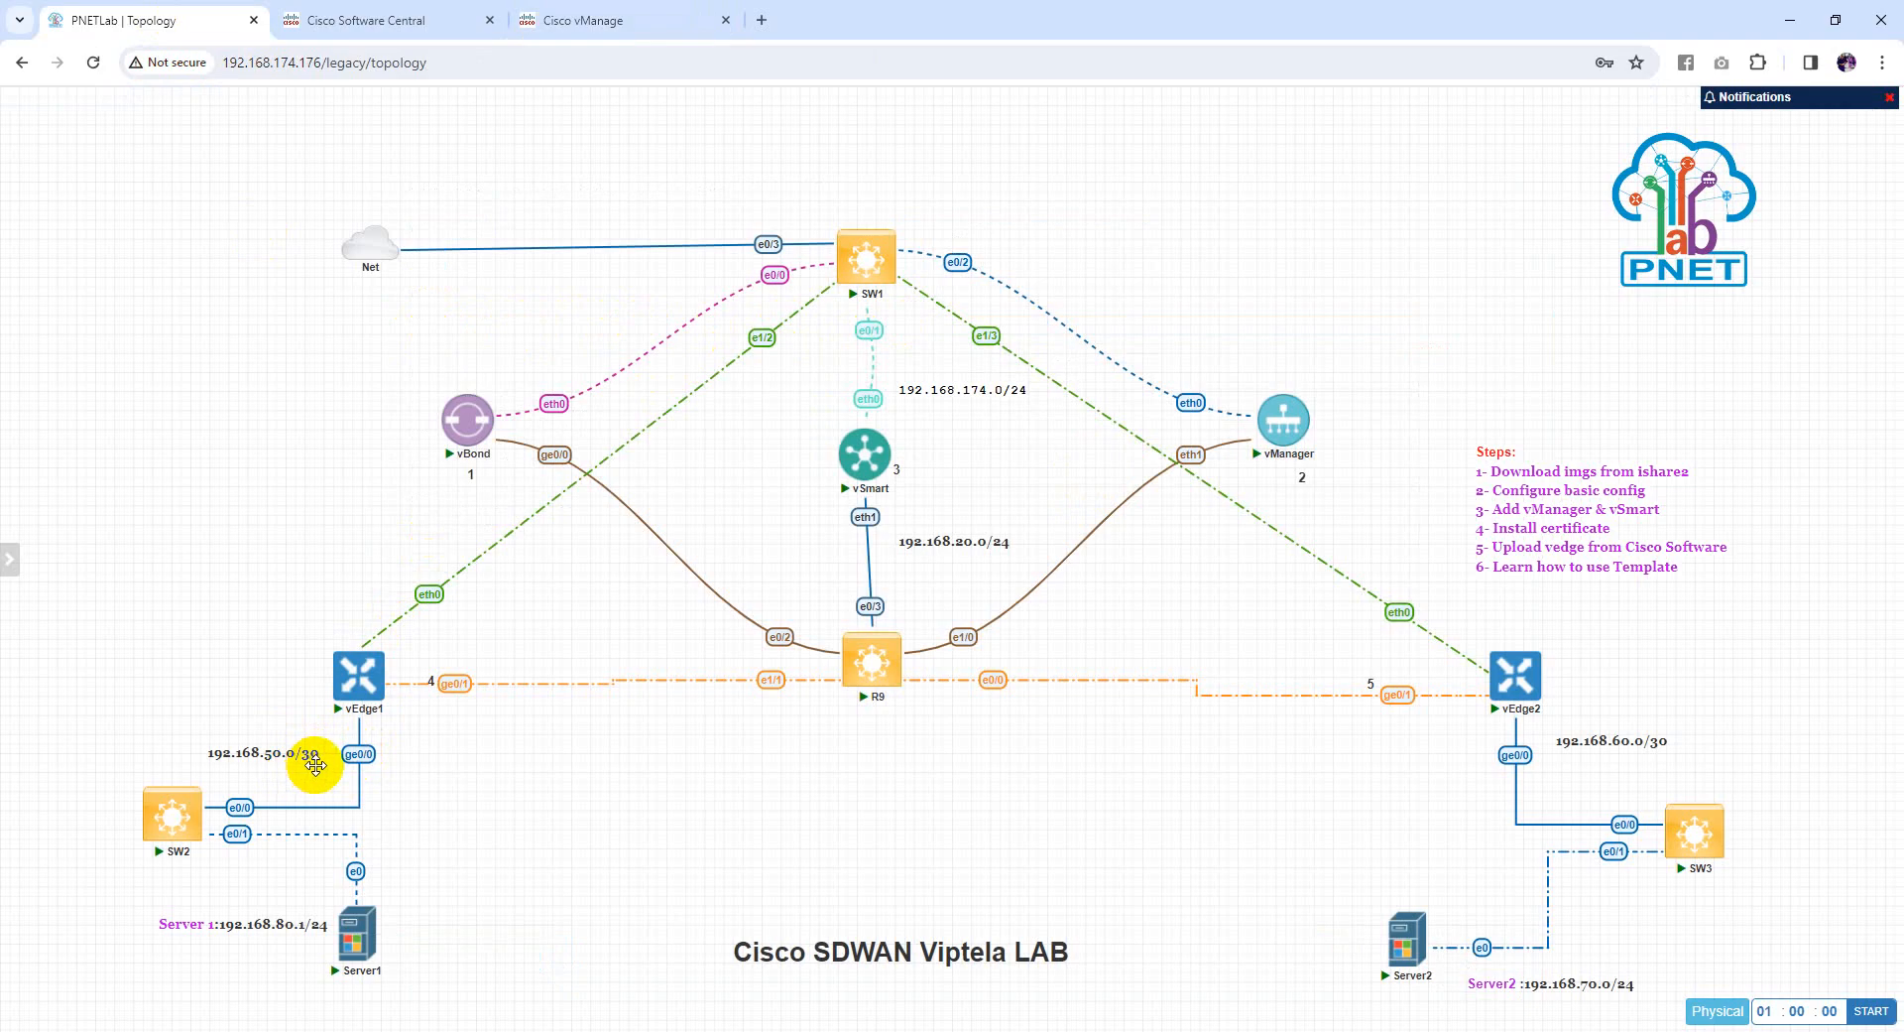
click(600, 20)
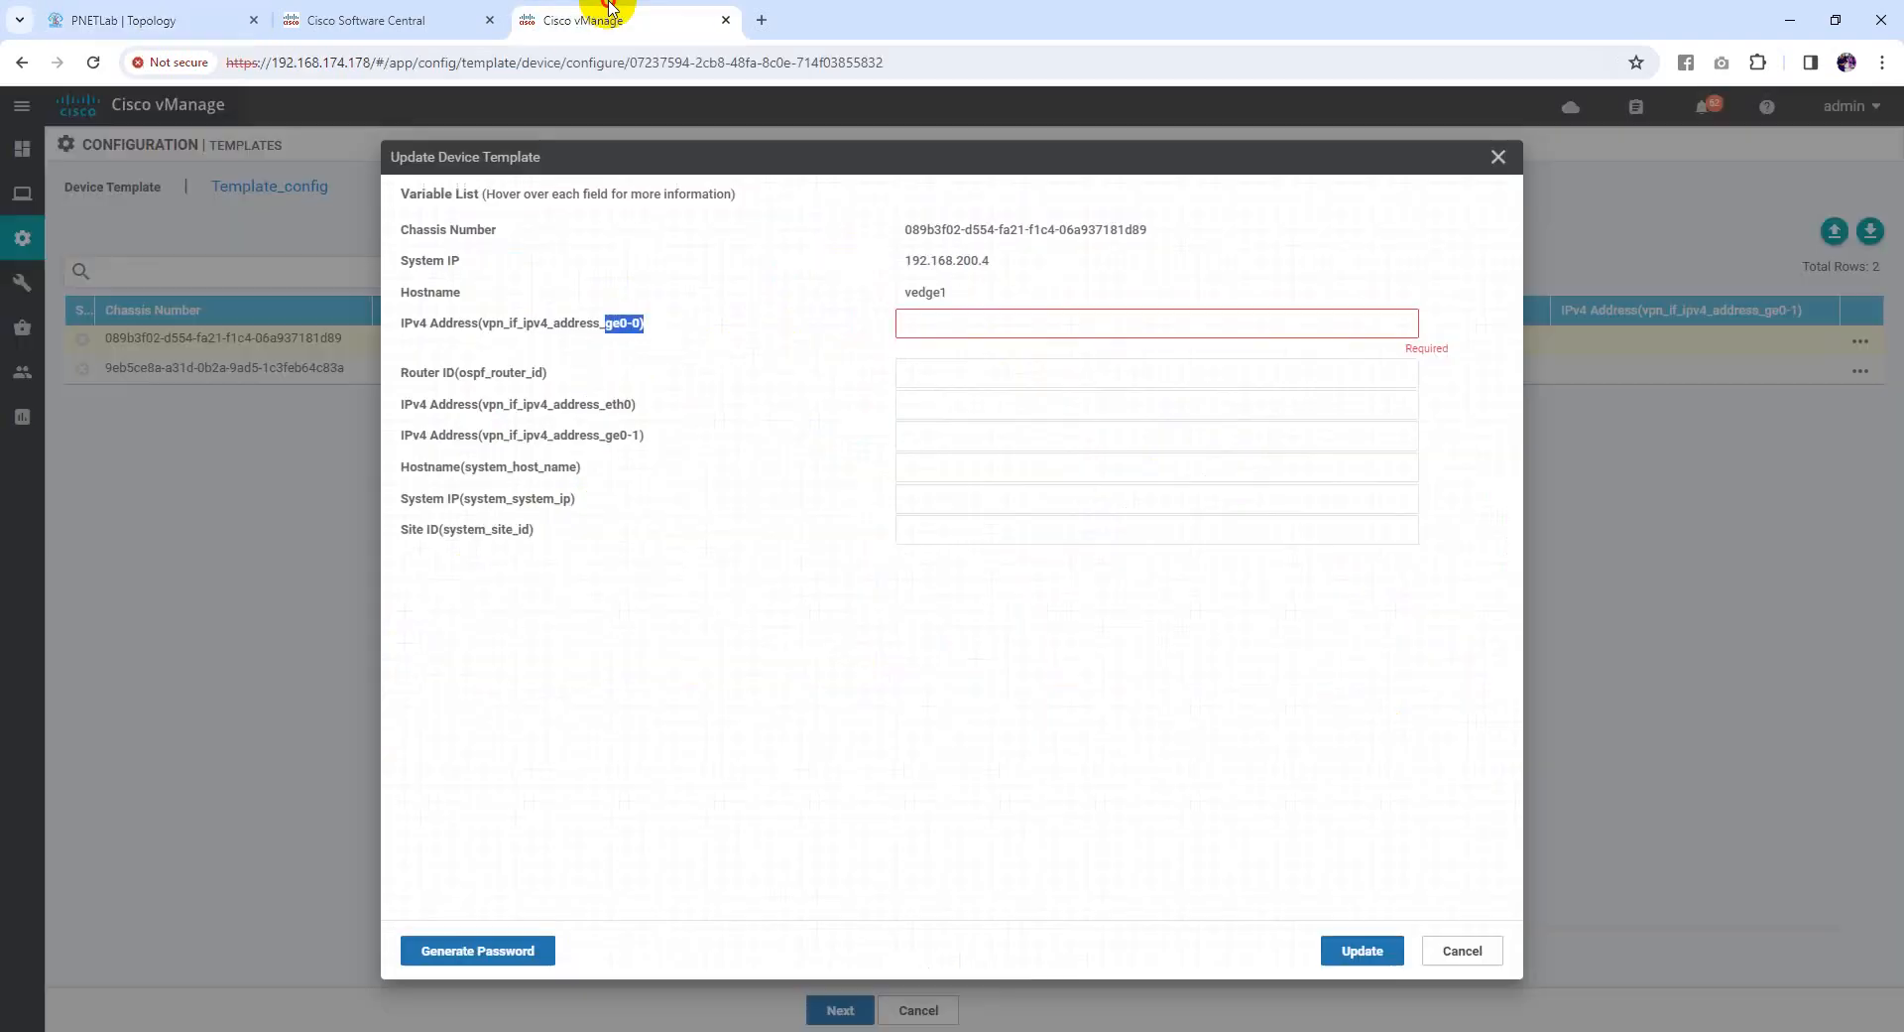
click(983, 325)
text(192.168.50.1/30)
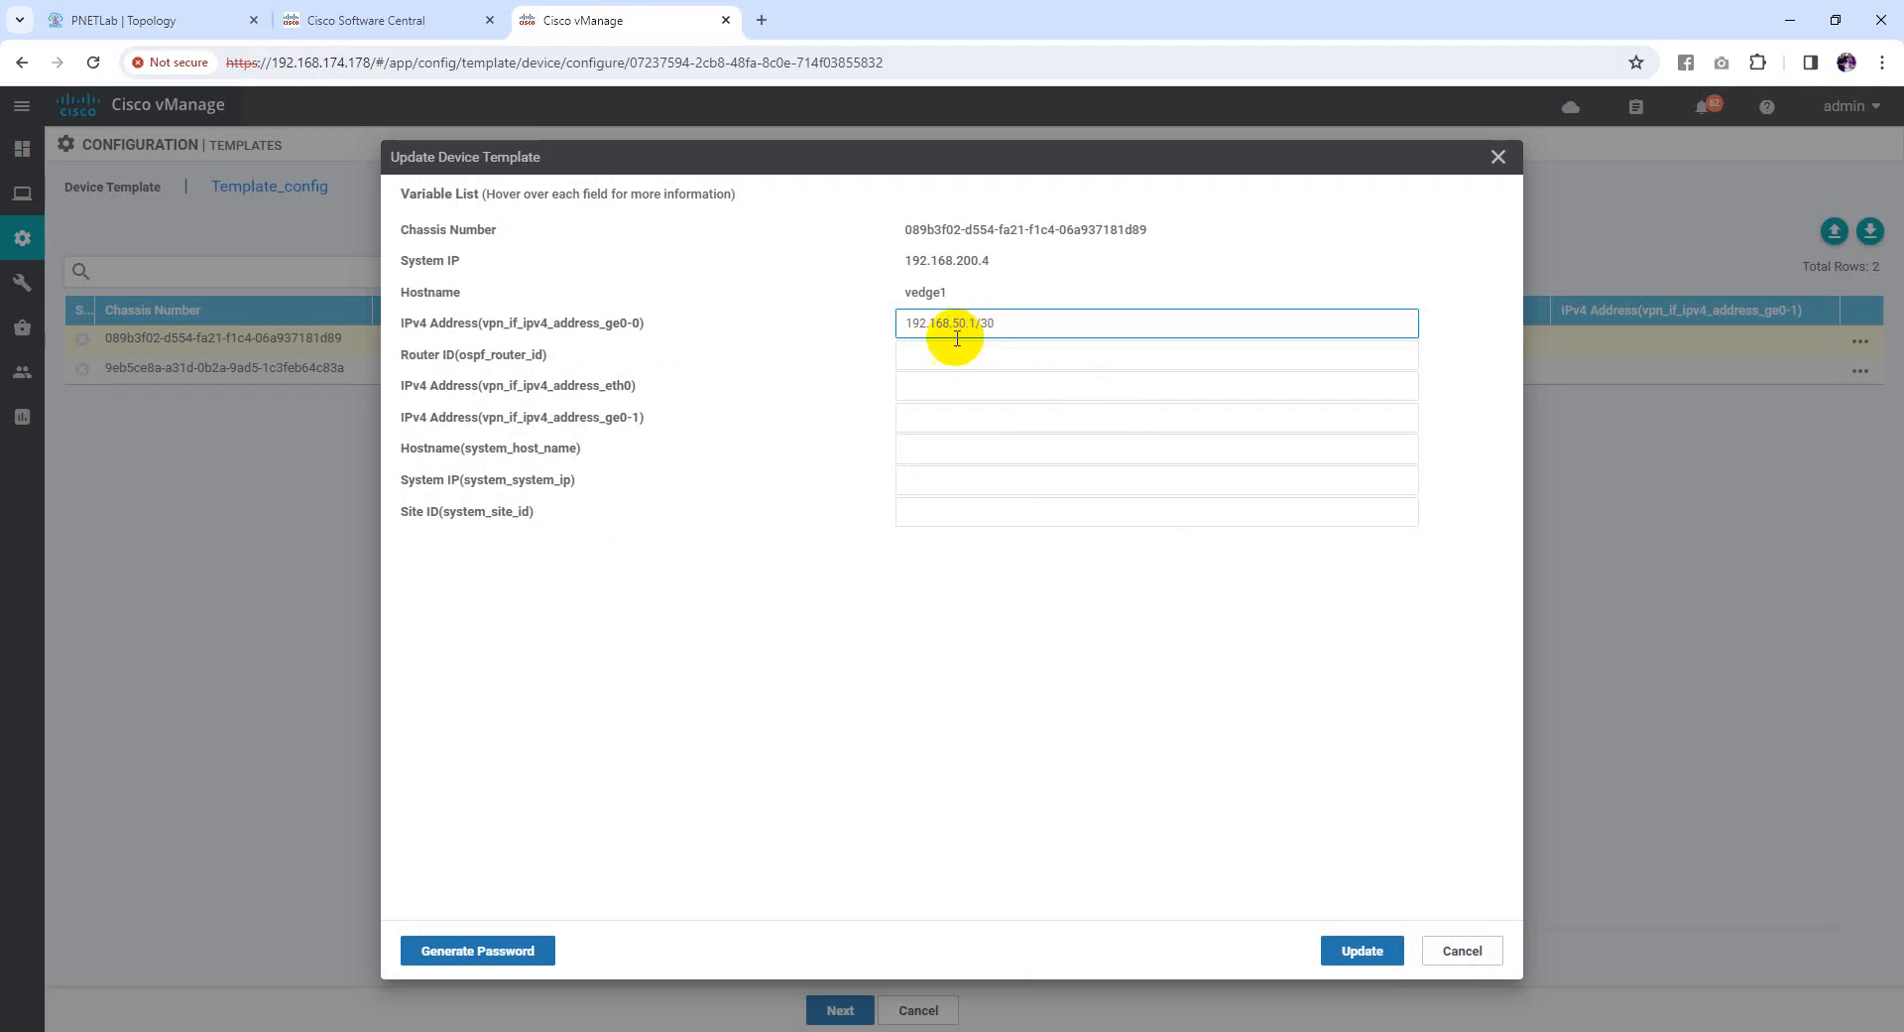
click(725, 427)
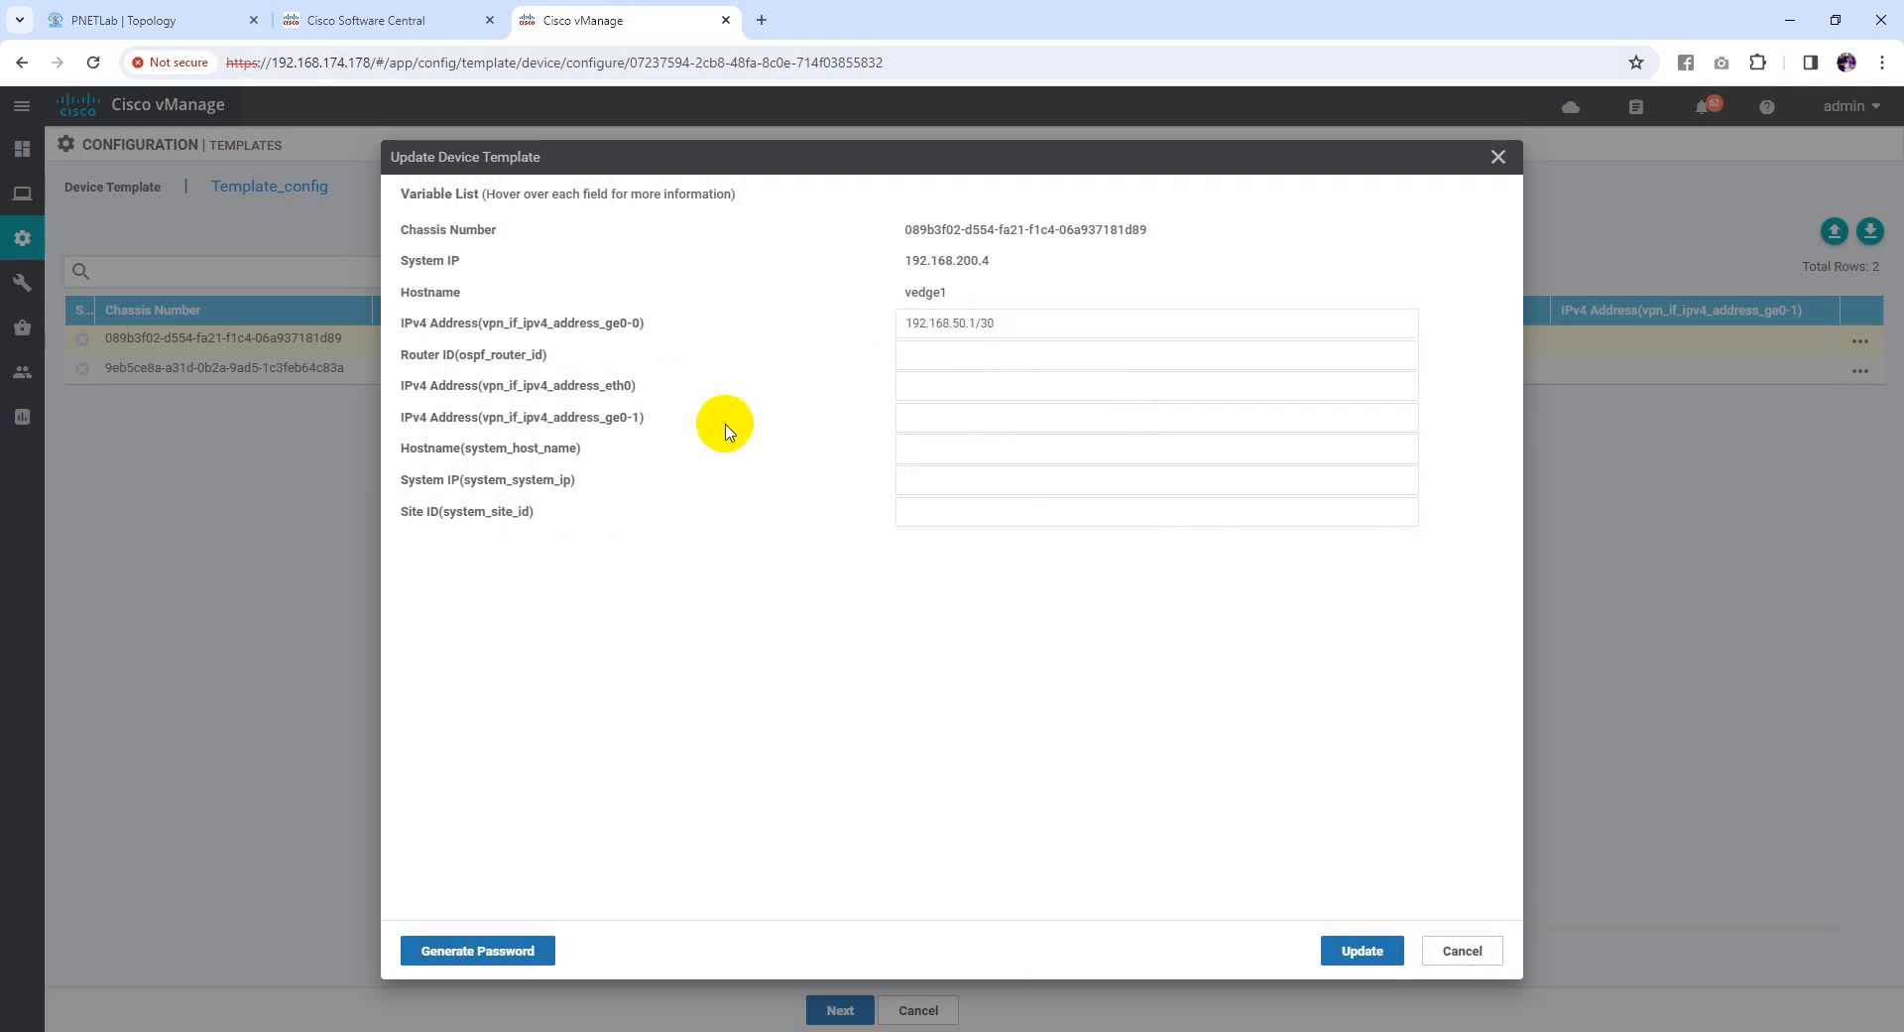
Set vedge1's OSPF router ID to 192.168.50.1
drag(414, 361, 495, 364)
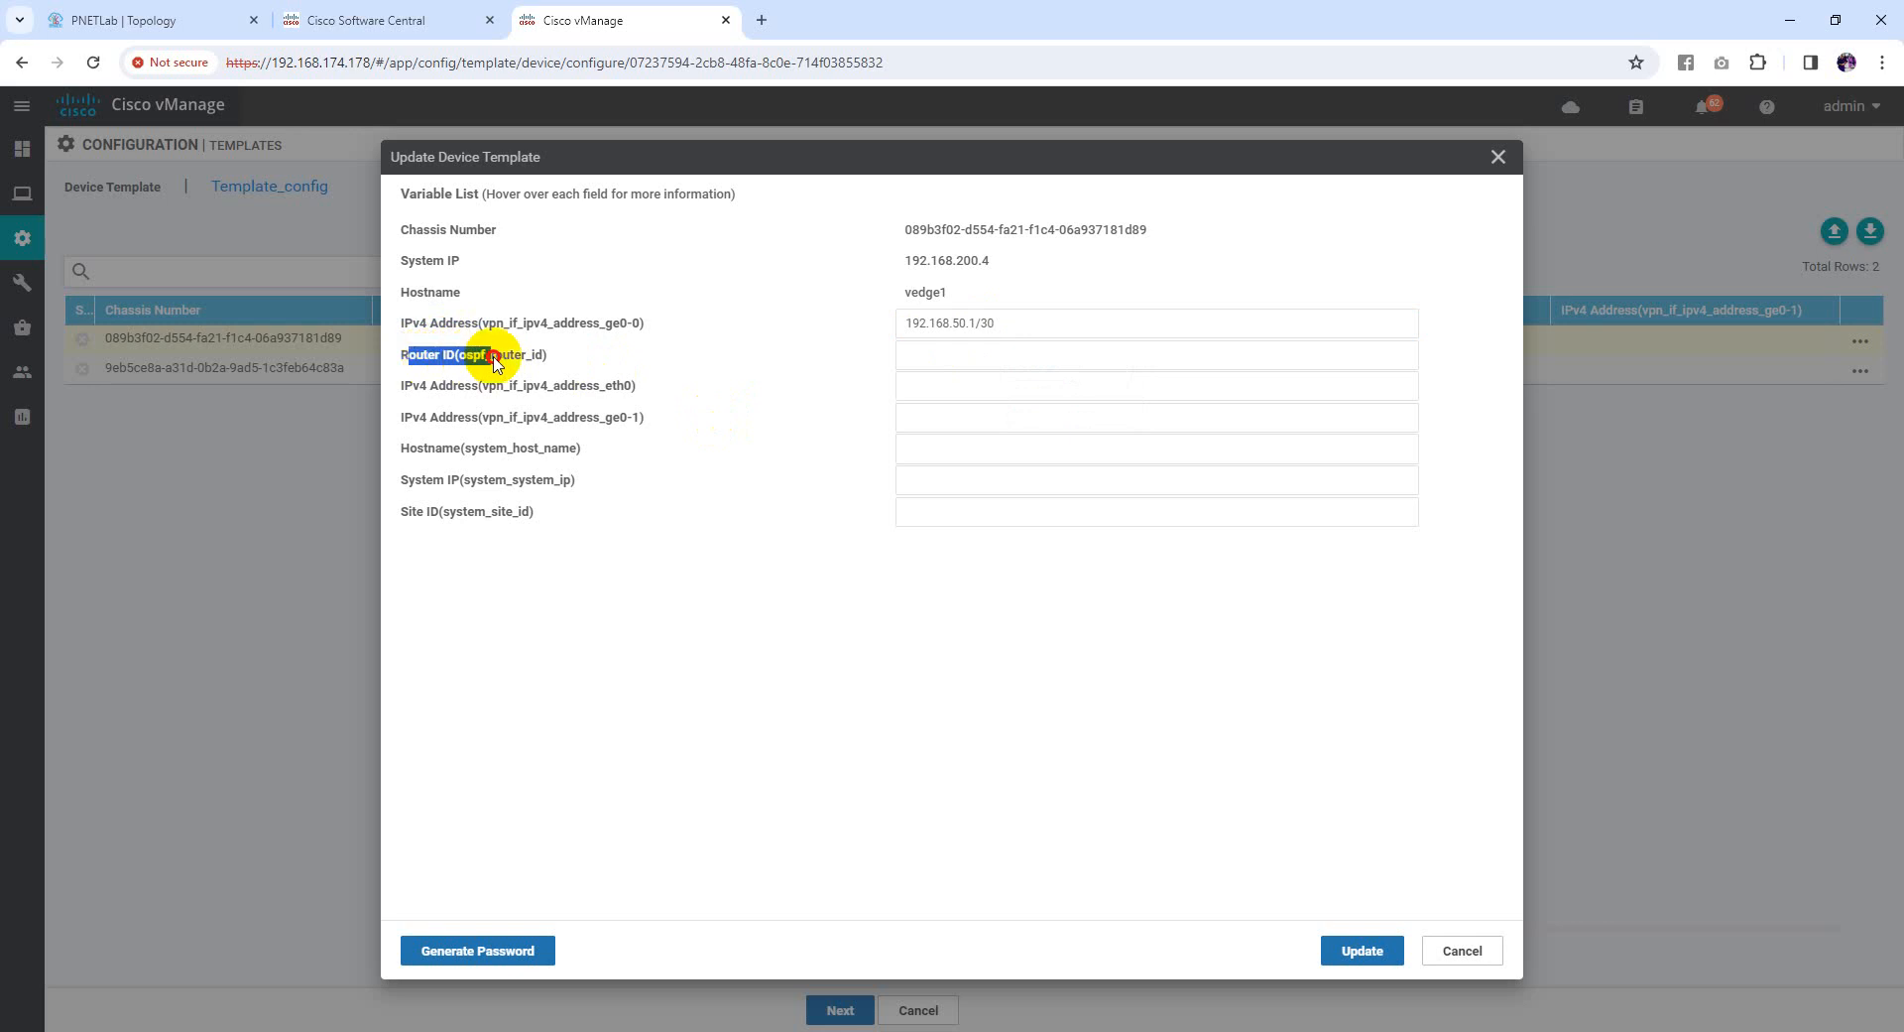
click(187, 17)
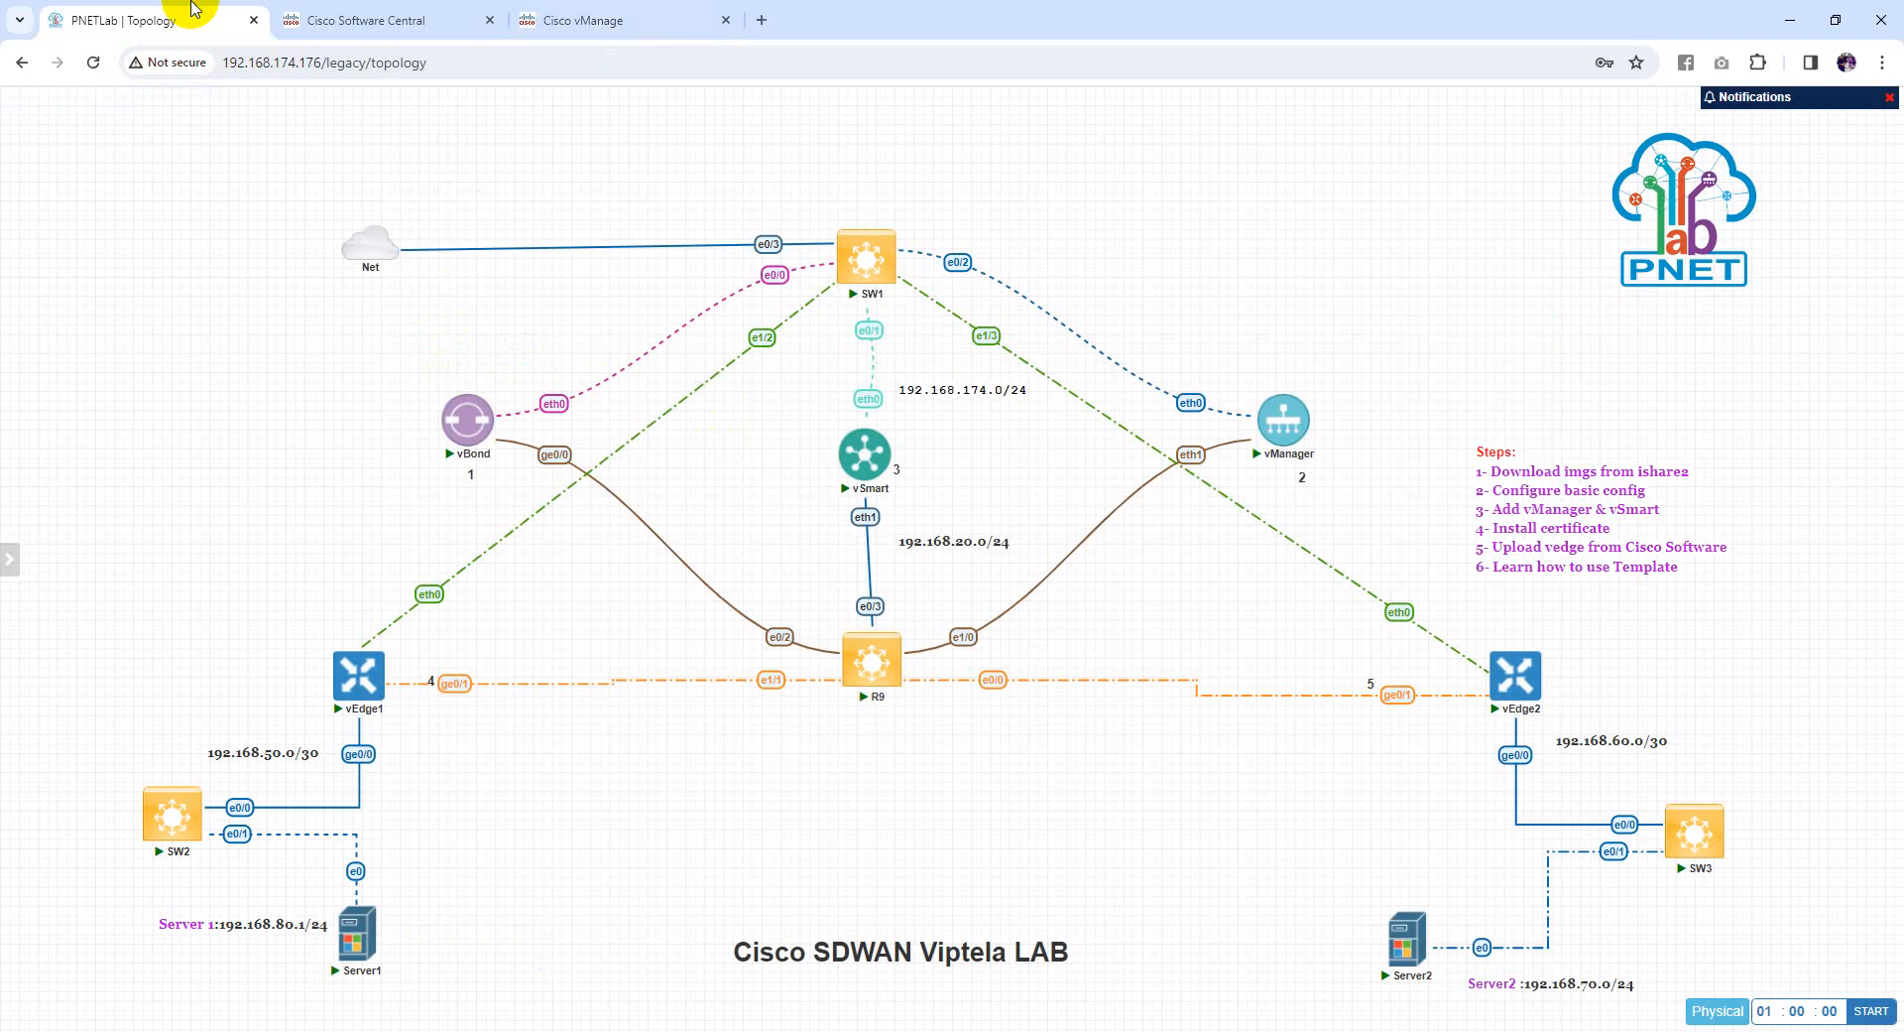
click(578, 10)
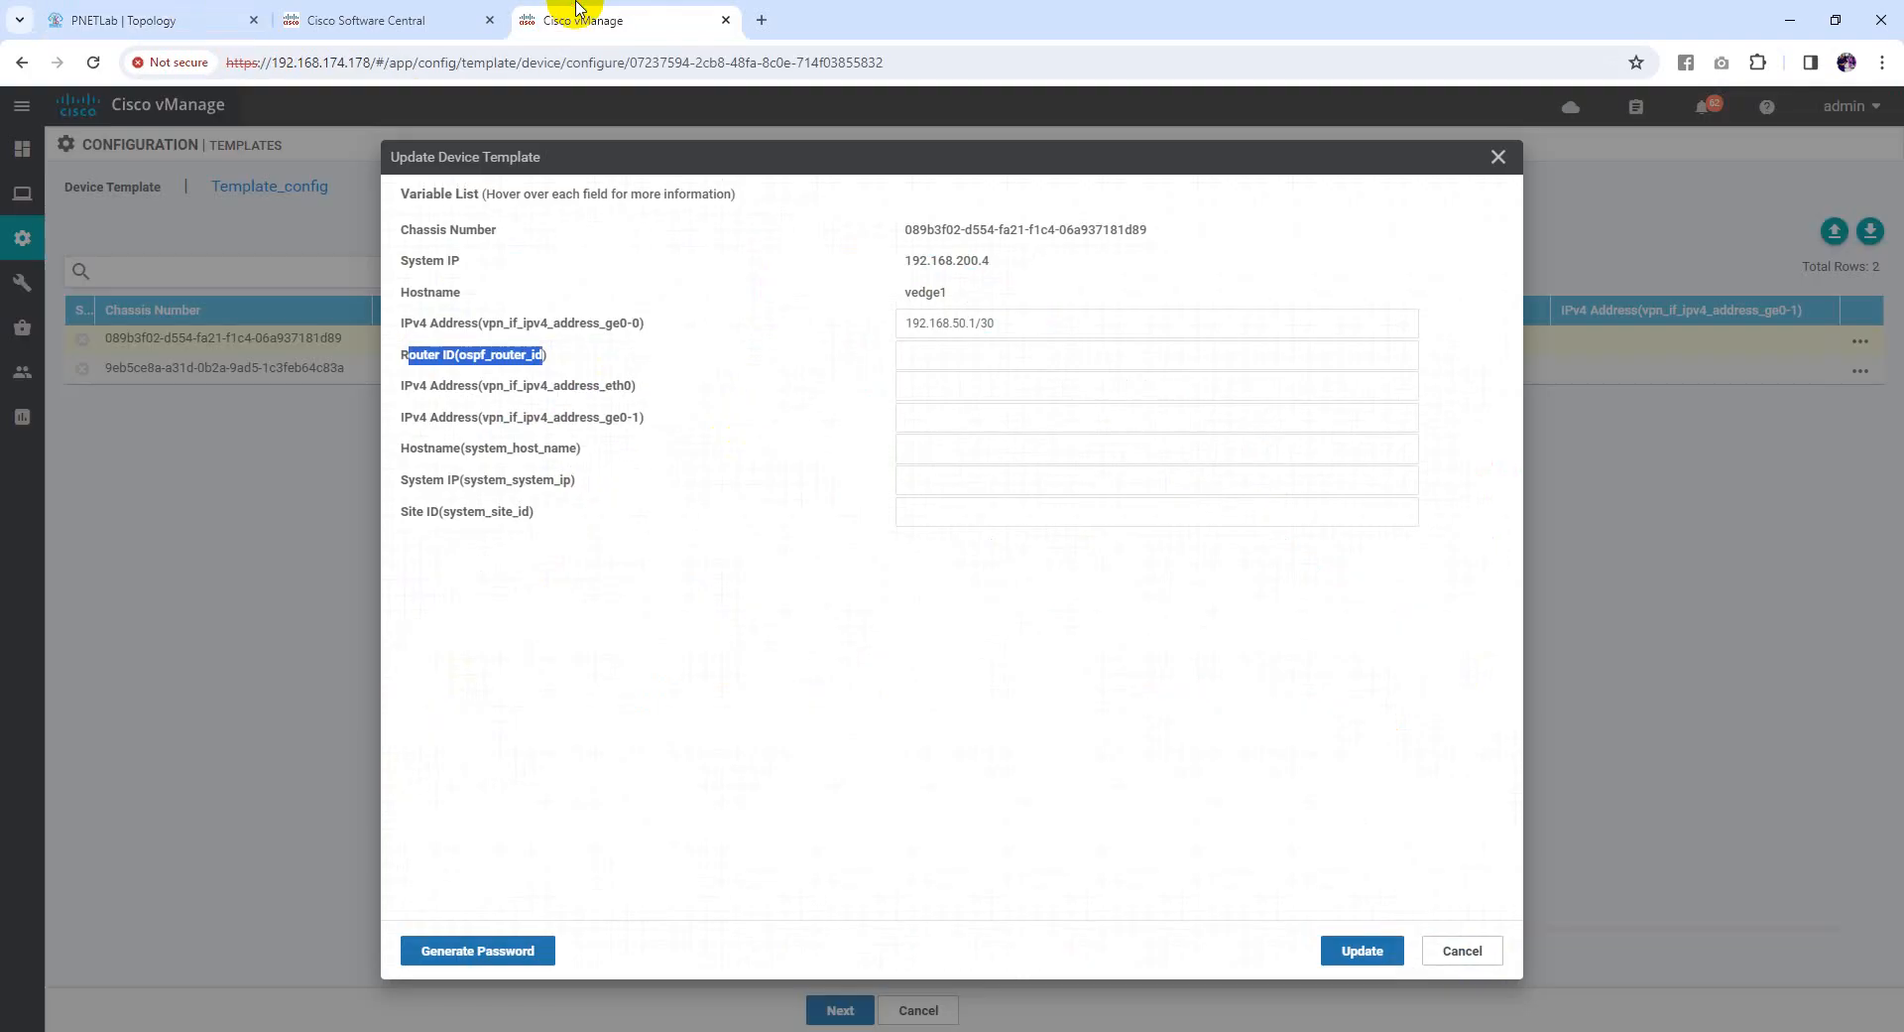
drag(977, 328, 914, 321)
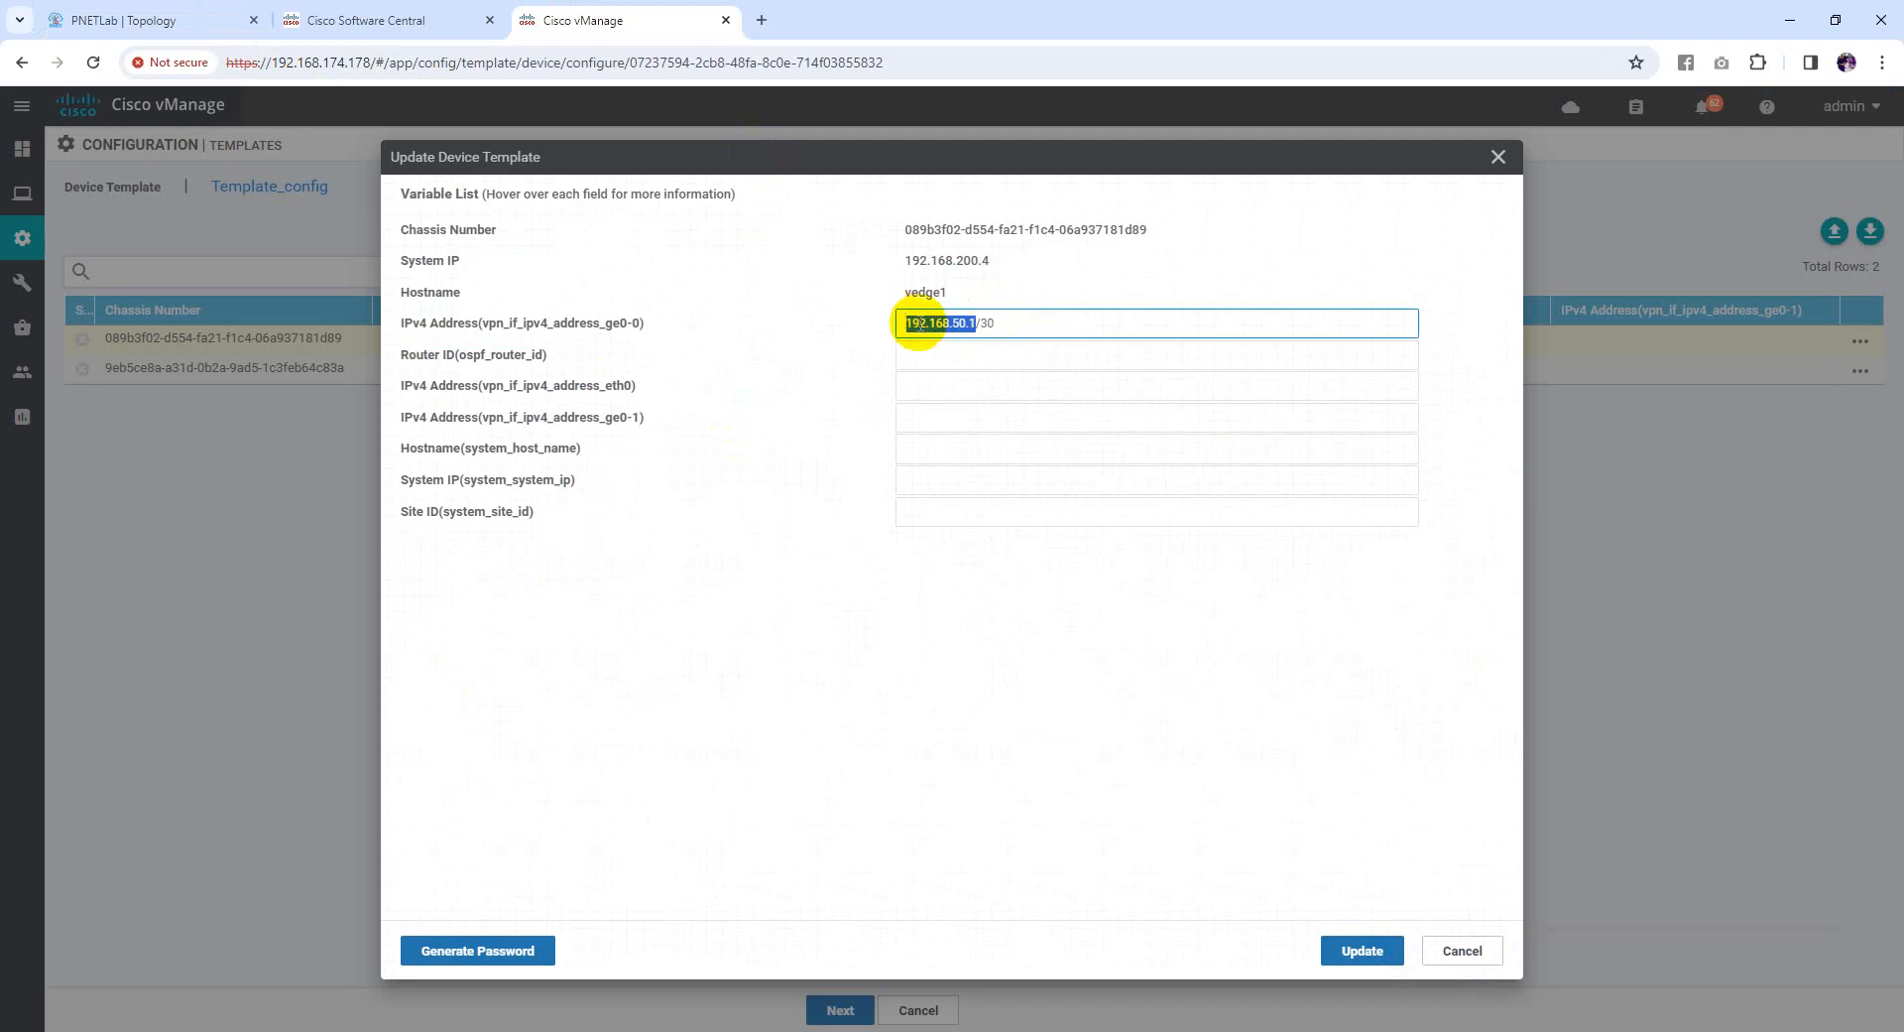
click(945, 355)
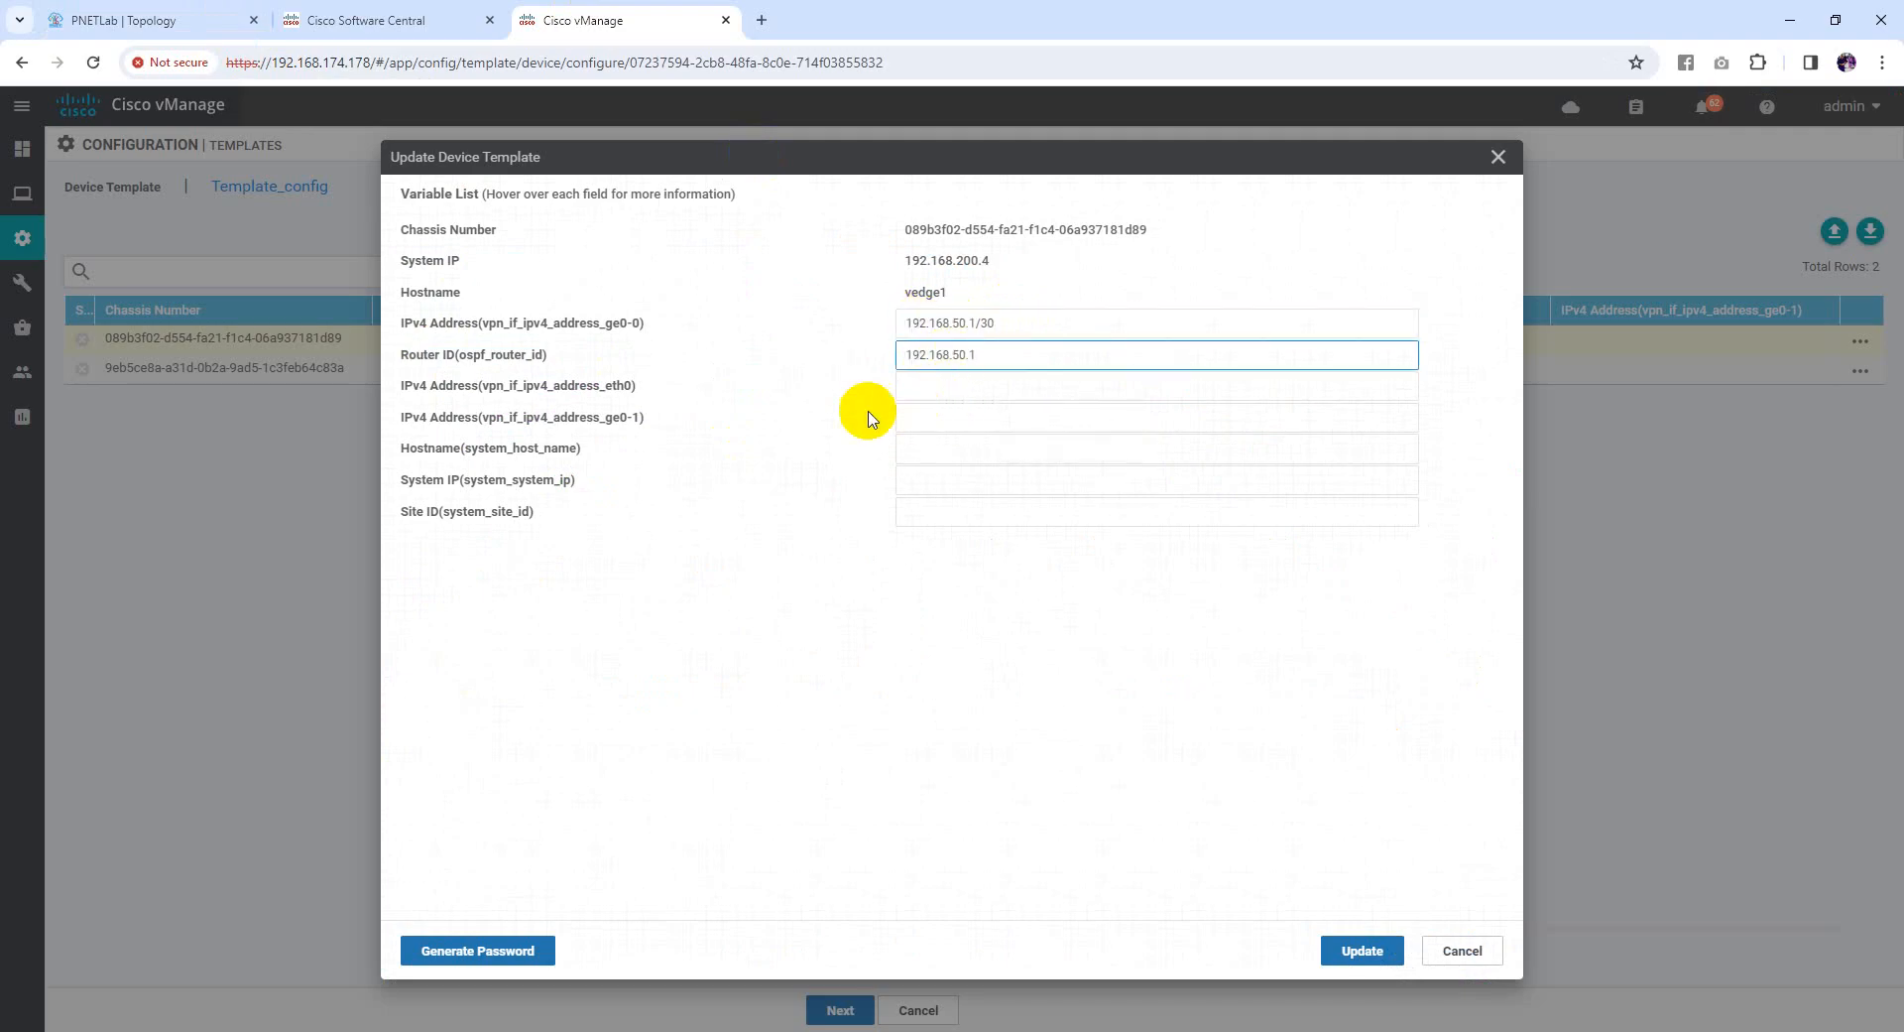
click(711, 422)
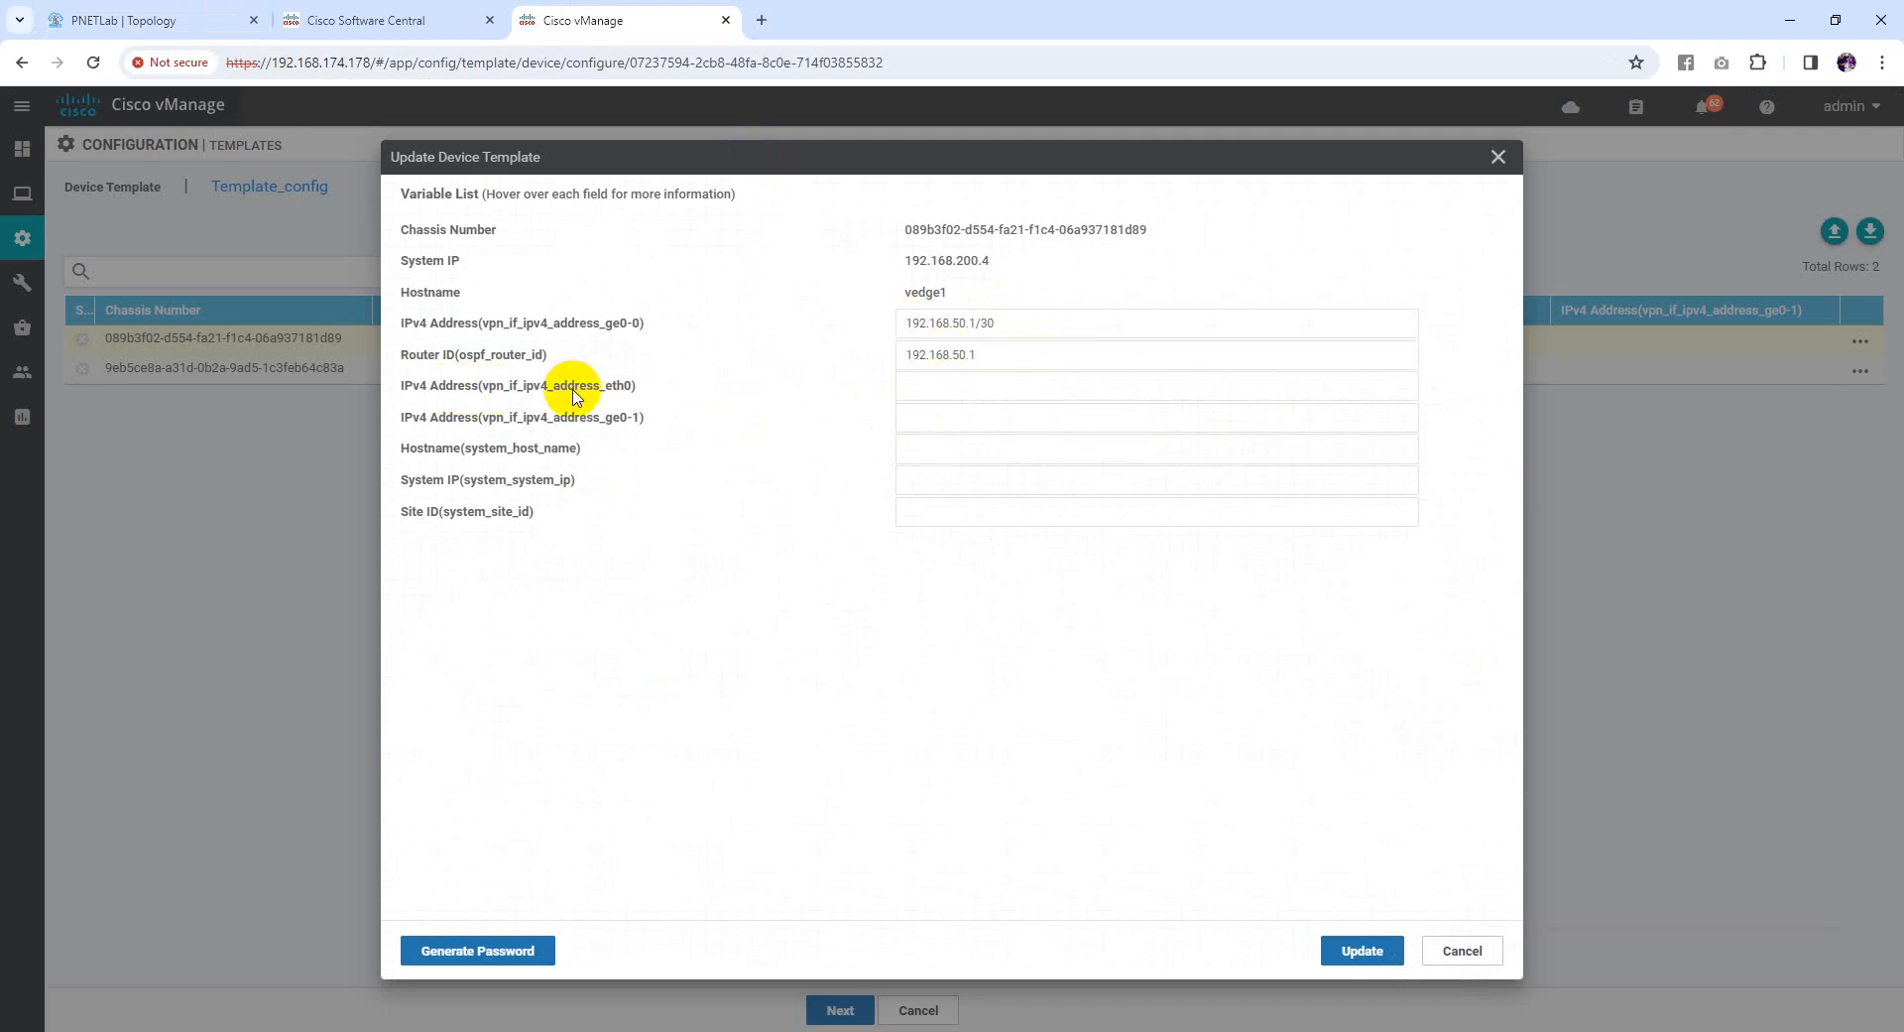
click(248, 8)
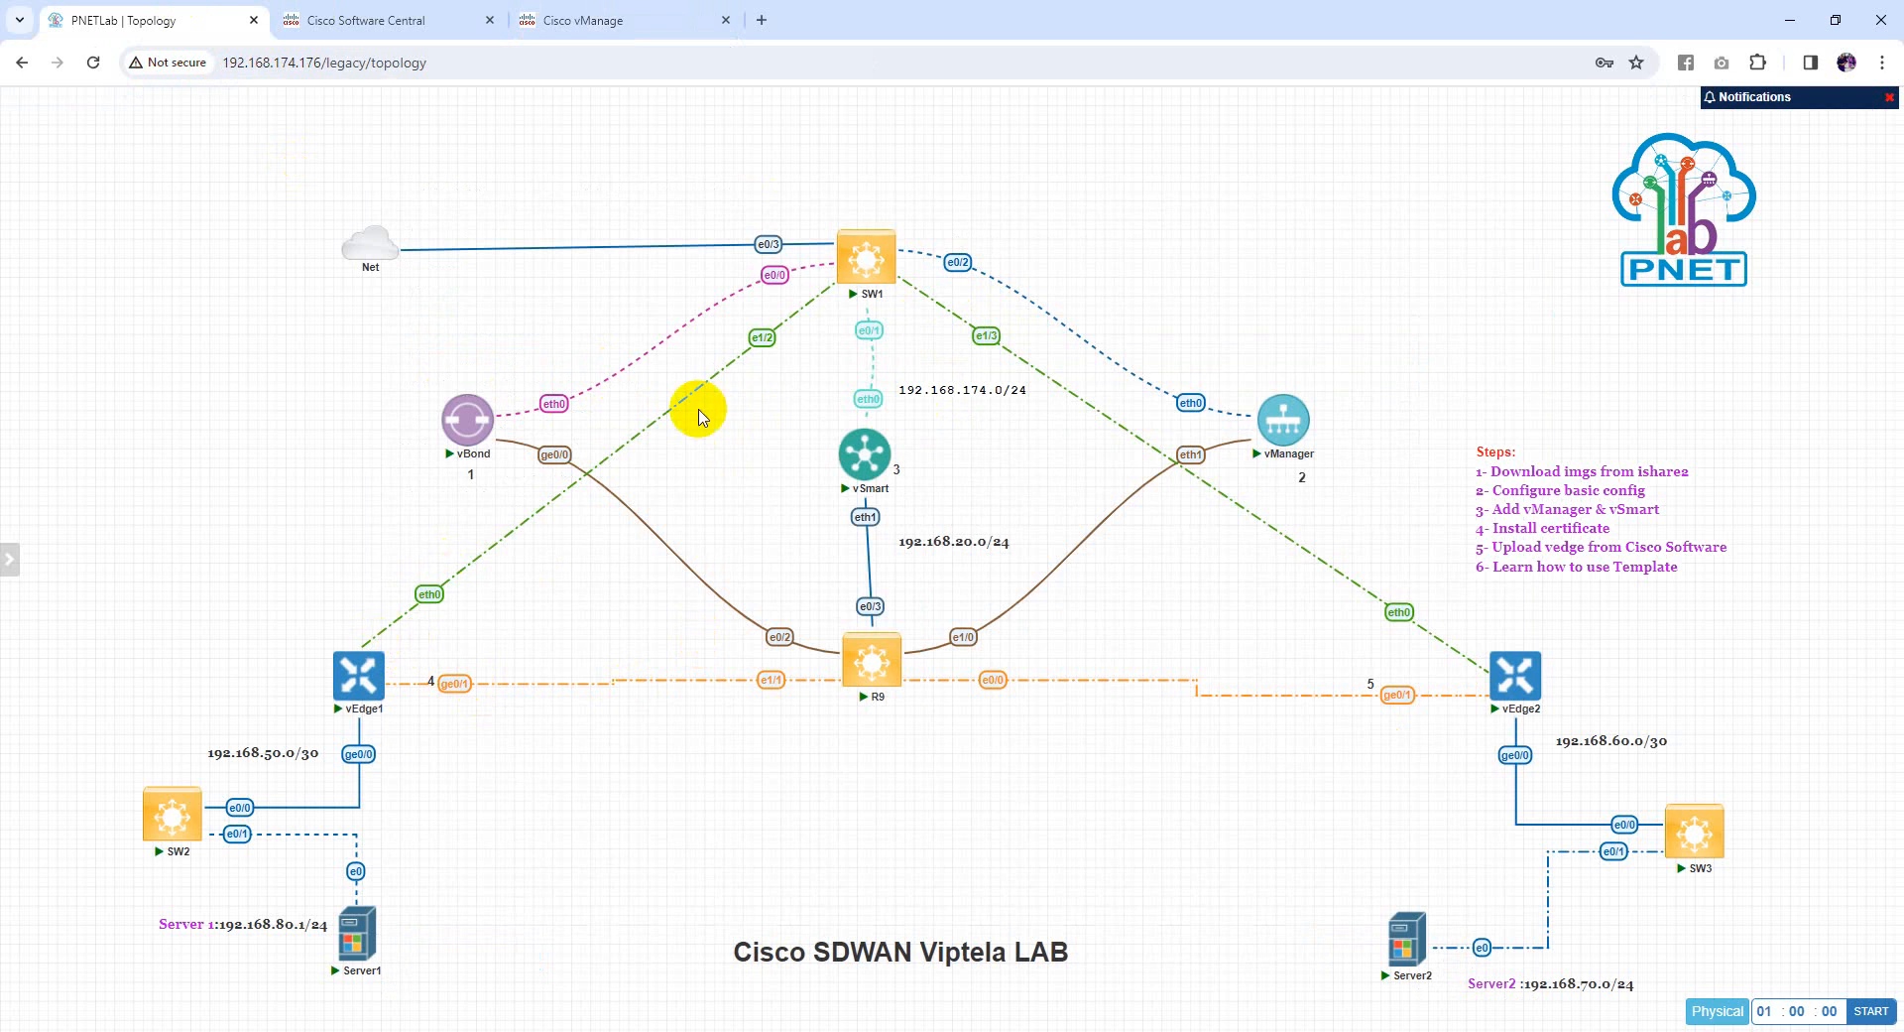
click(572, 18)
click(191, 12)
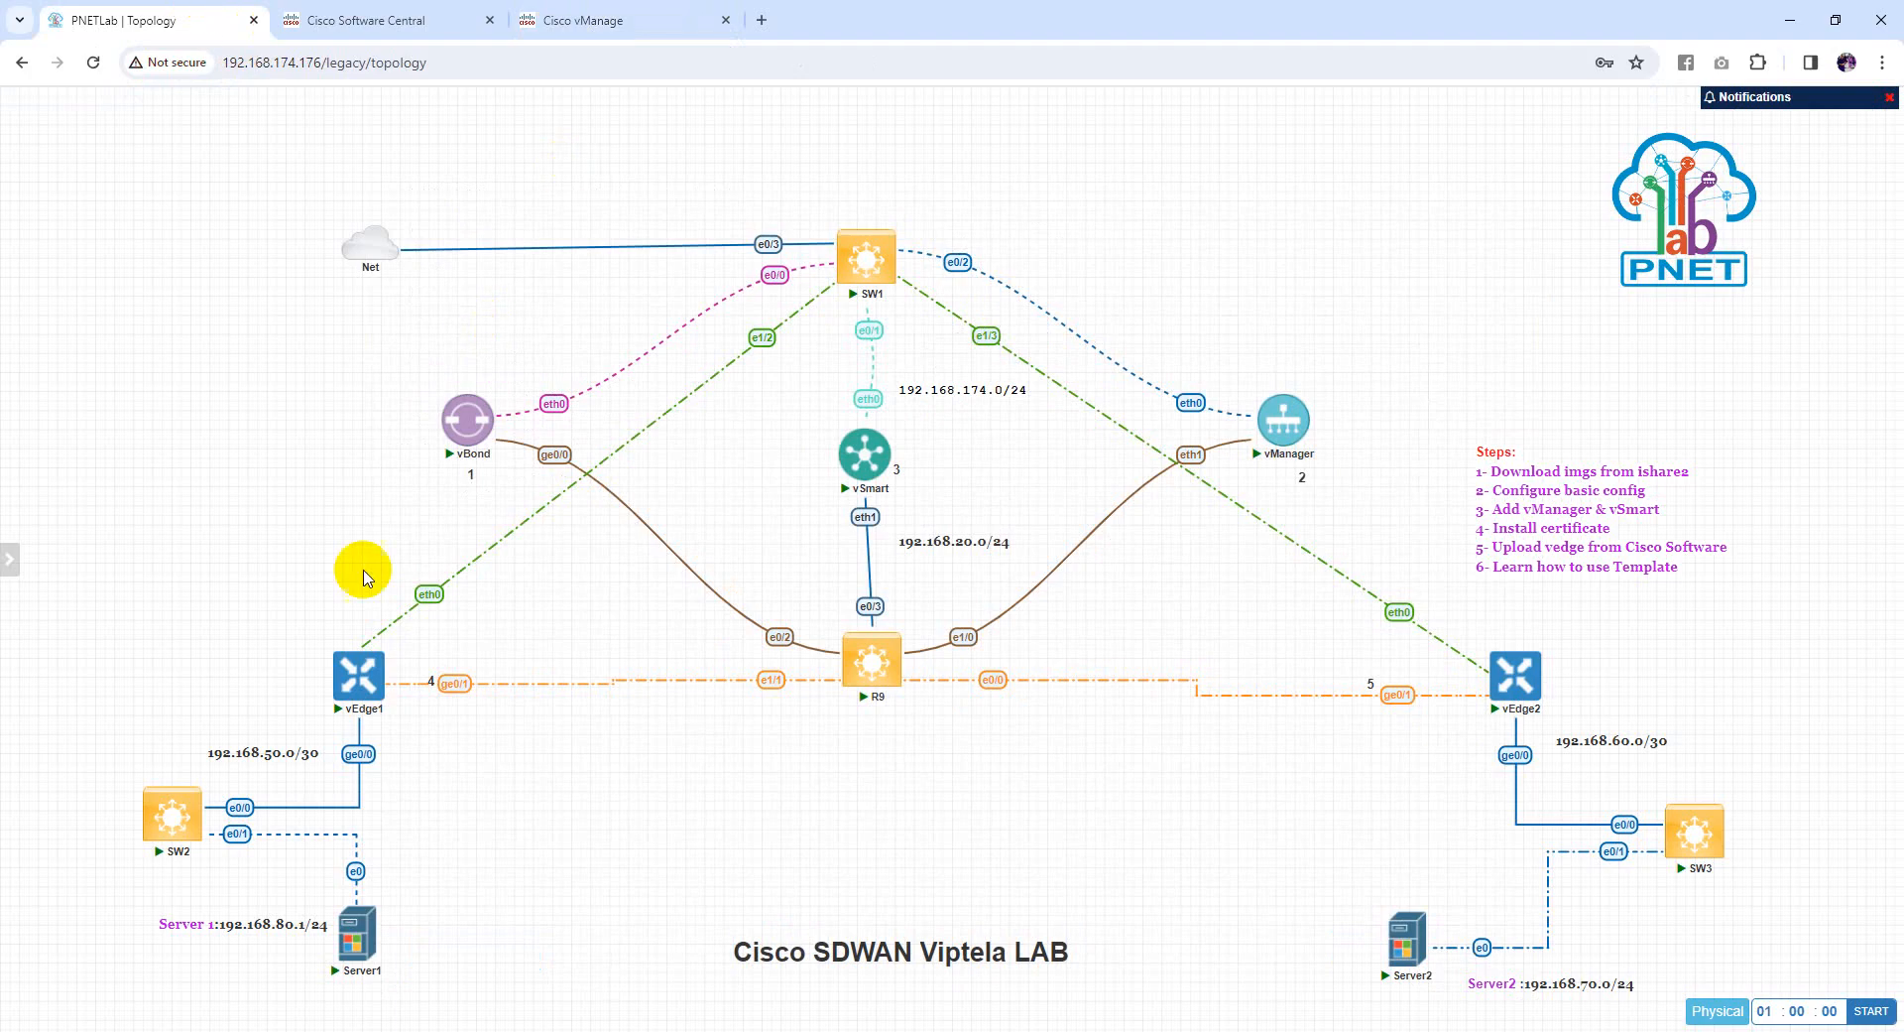
click(580, 16)
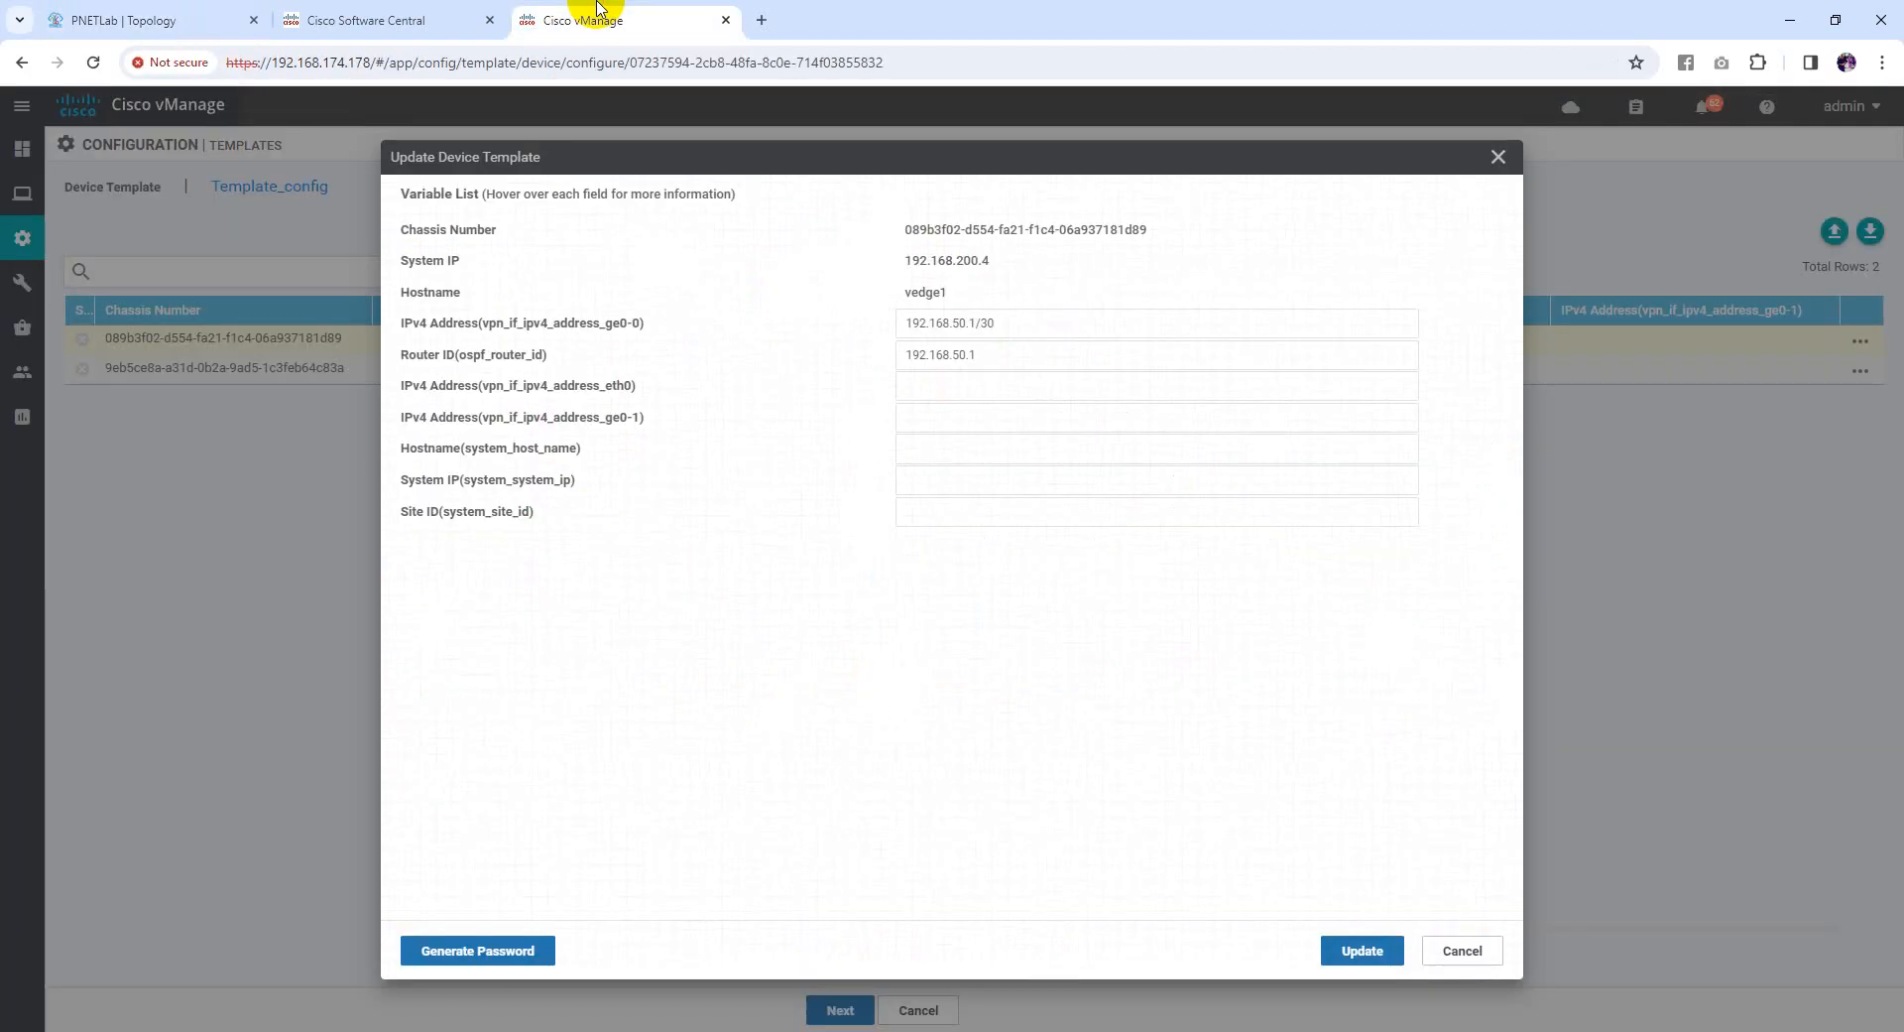
Fill vedge1's ge0-1 IPv4 address with 192.168.20.4/24
click(964, 391)
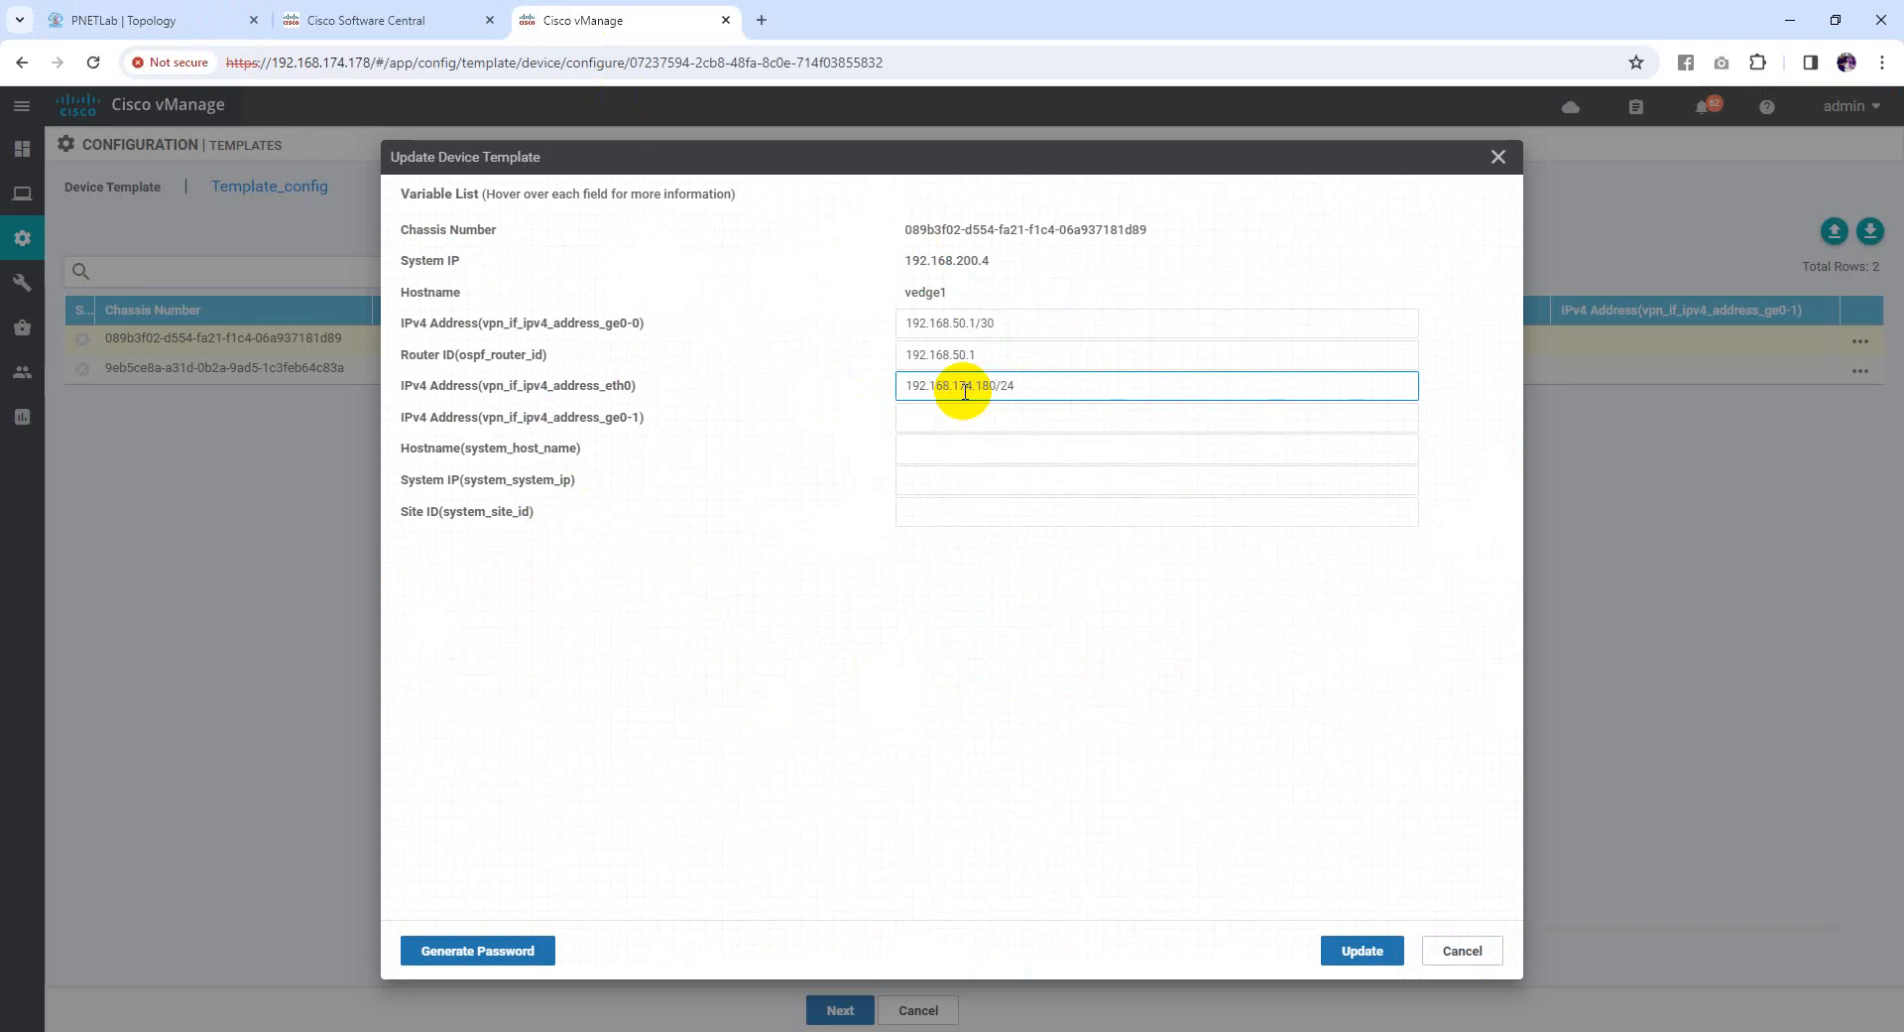
click(811, 409)
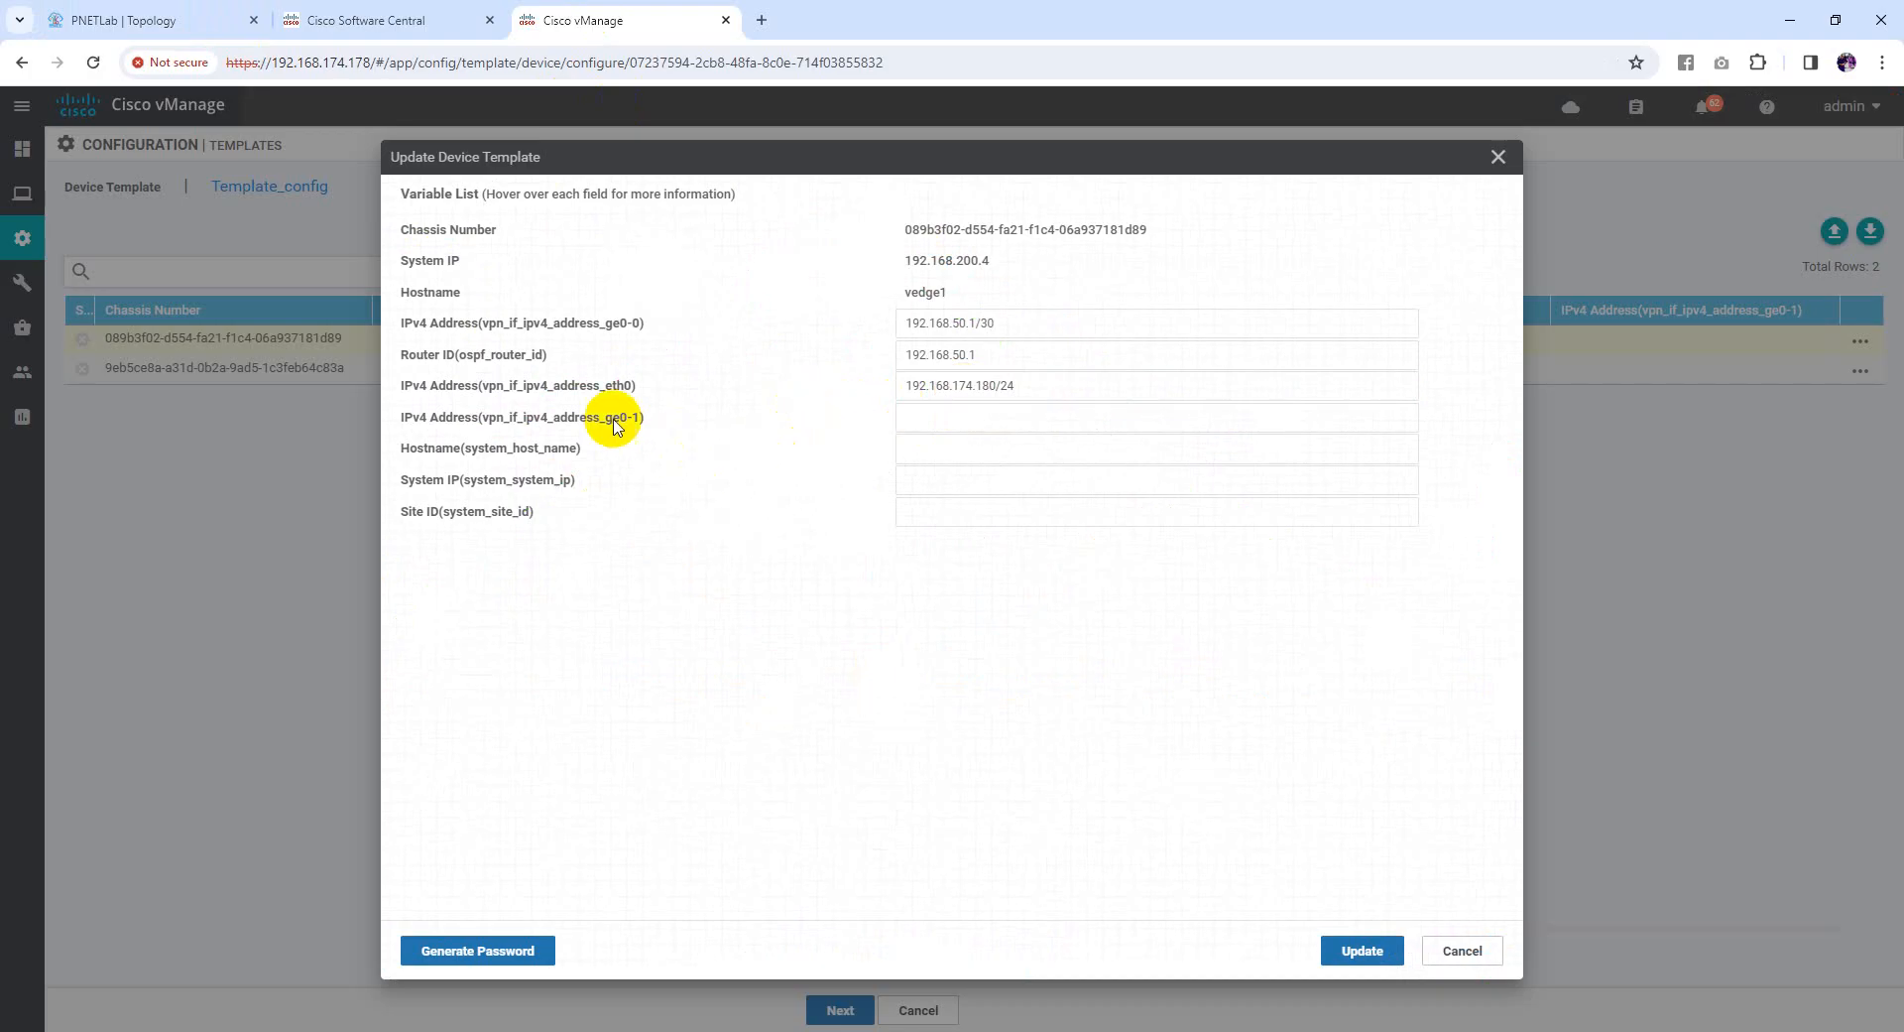
click(238, 22)
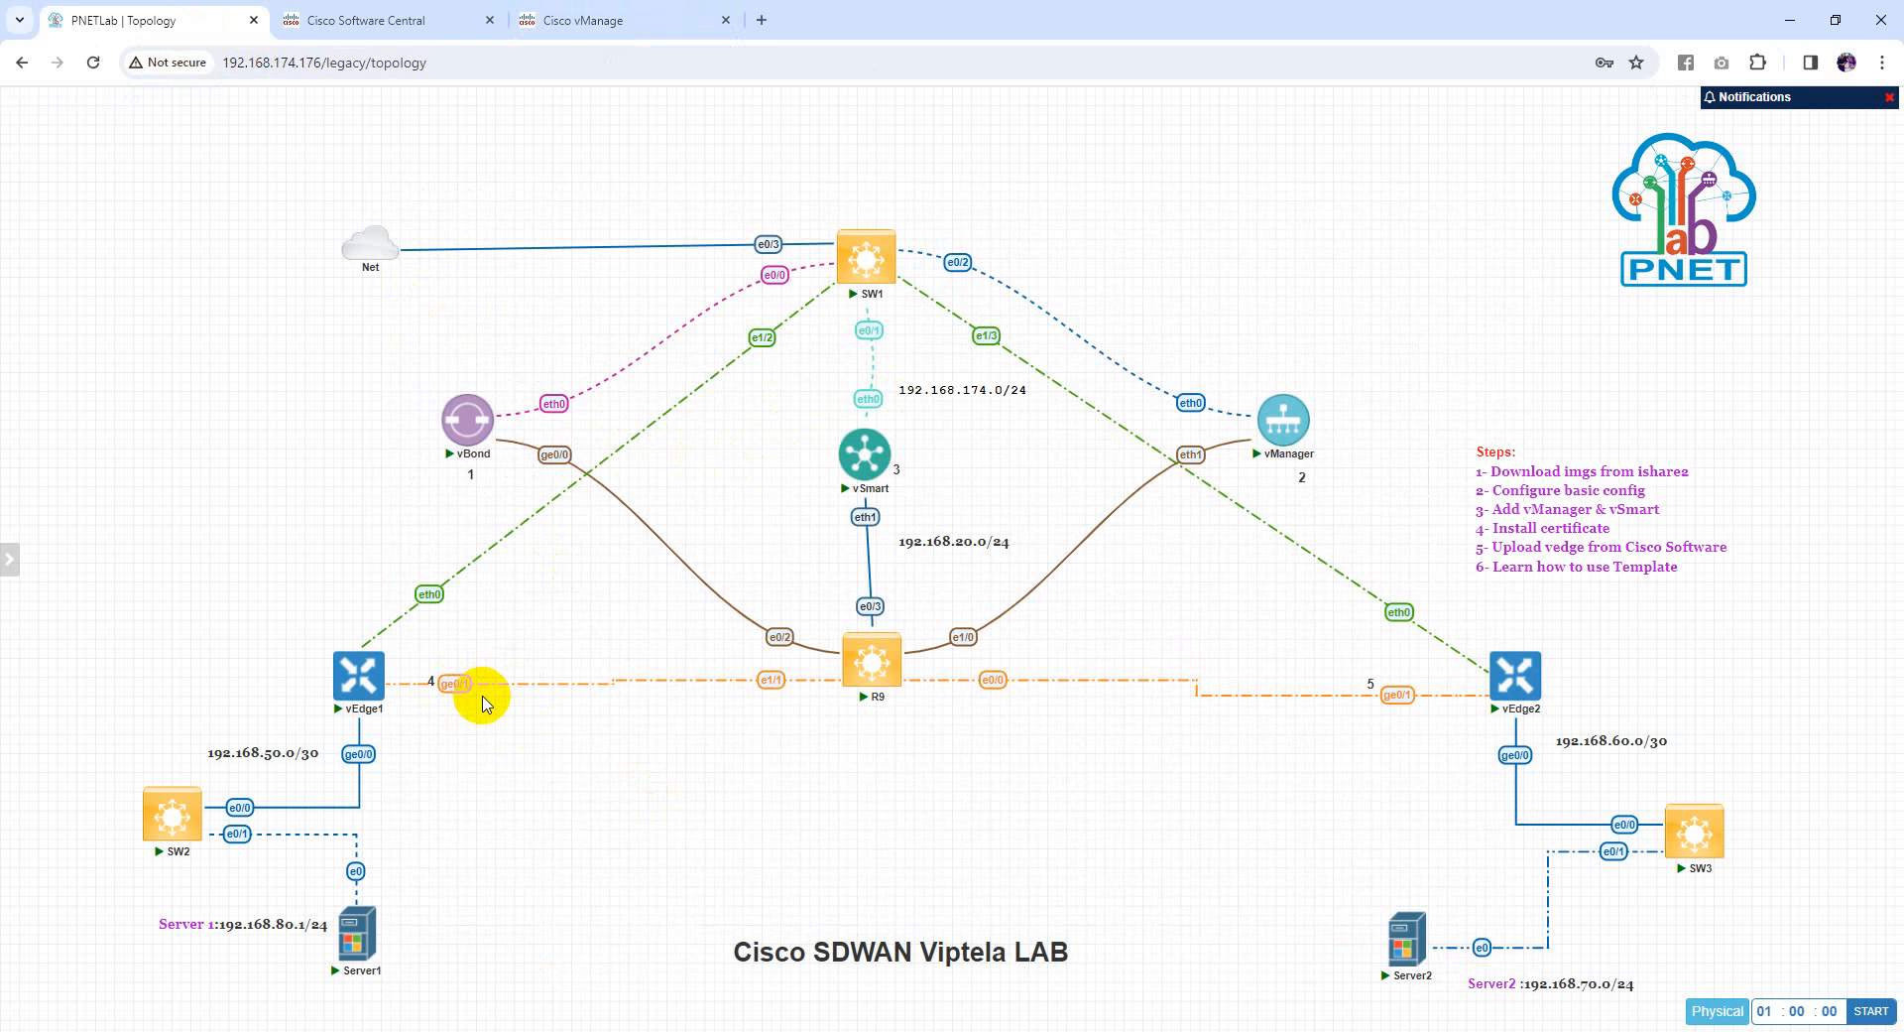
click(607, 20)
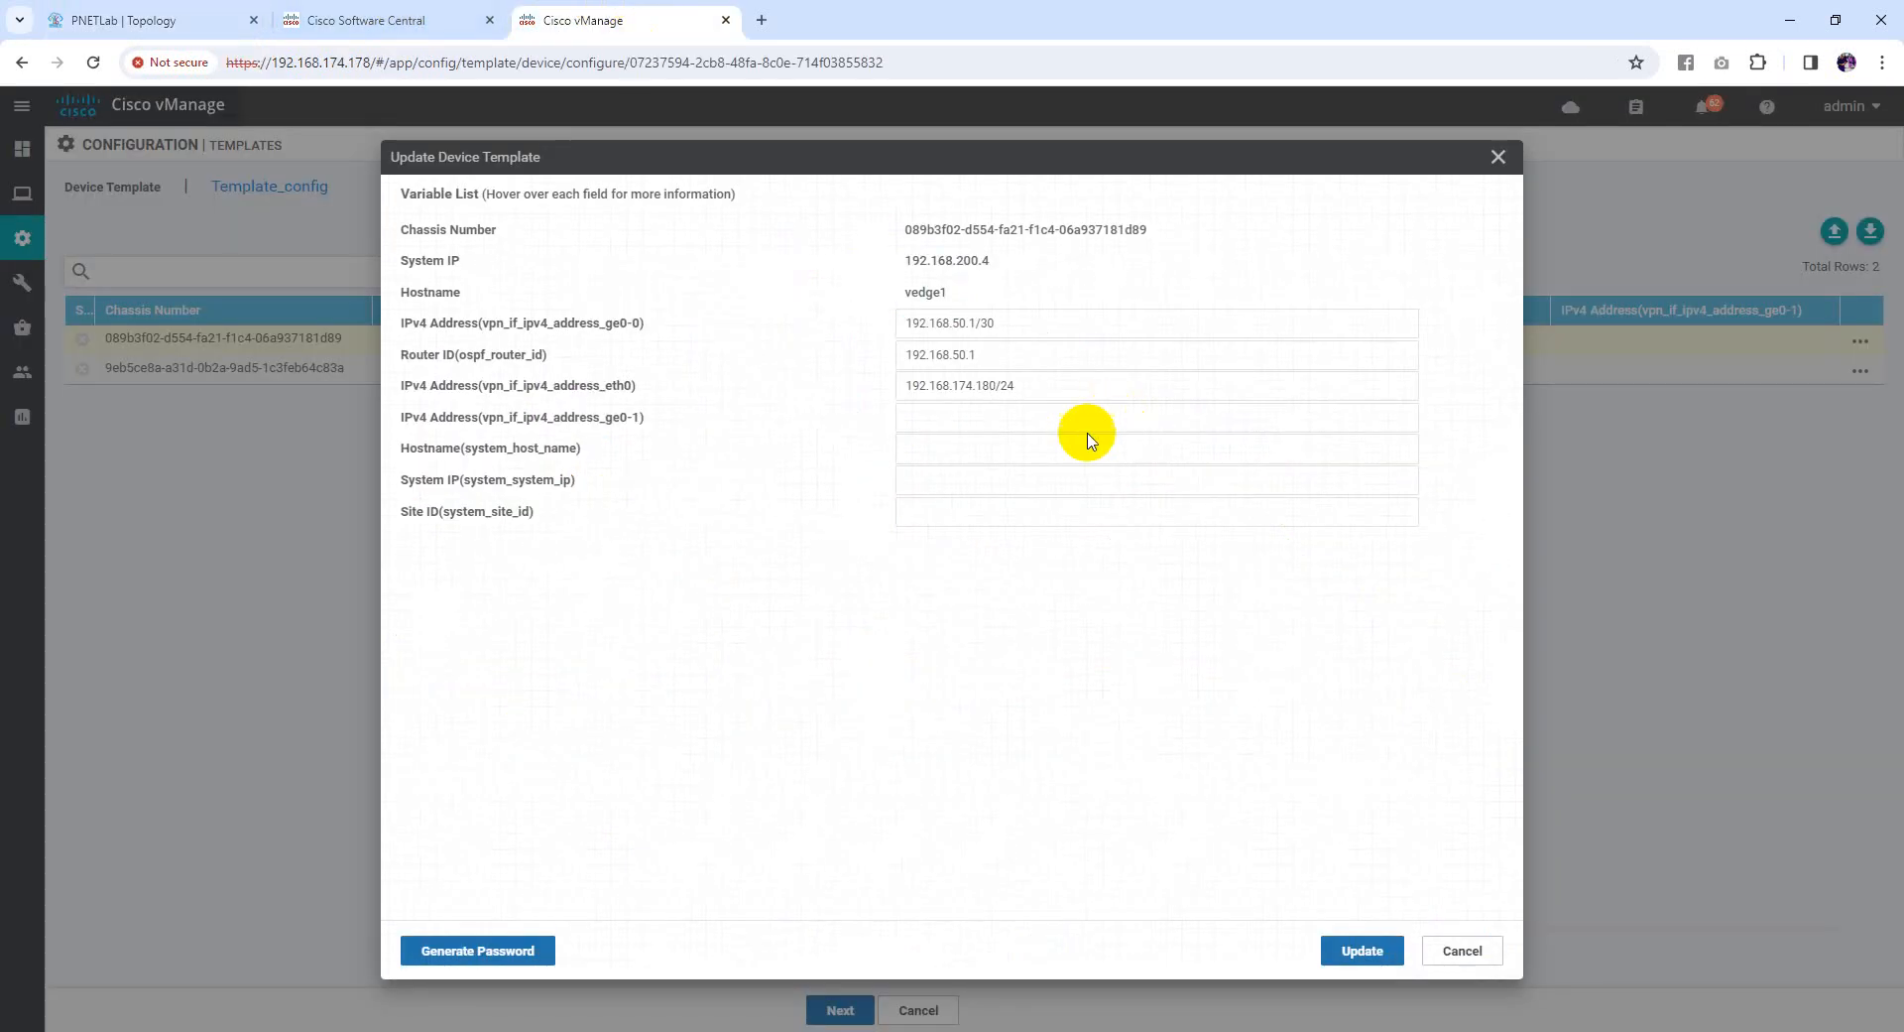
click(1029, 424)
click(1050, 500)
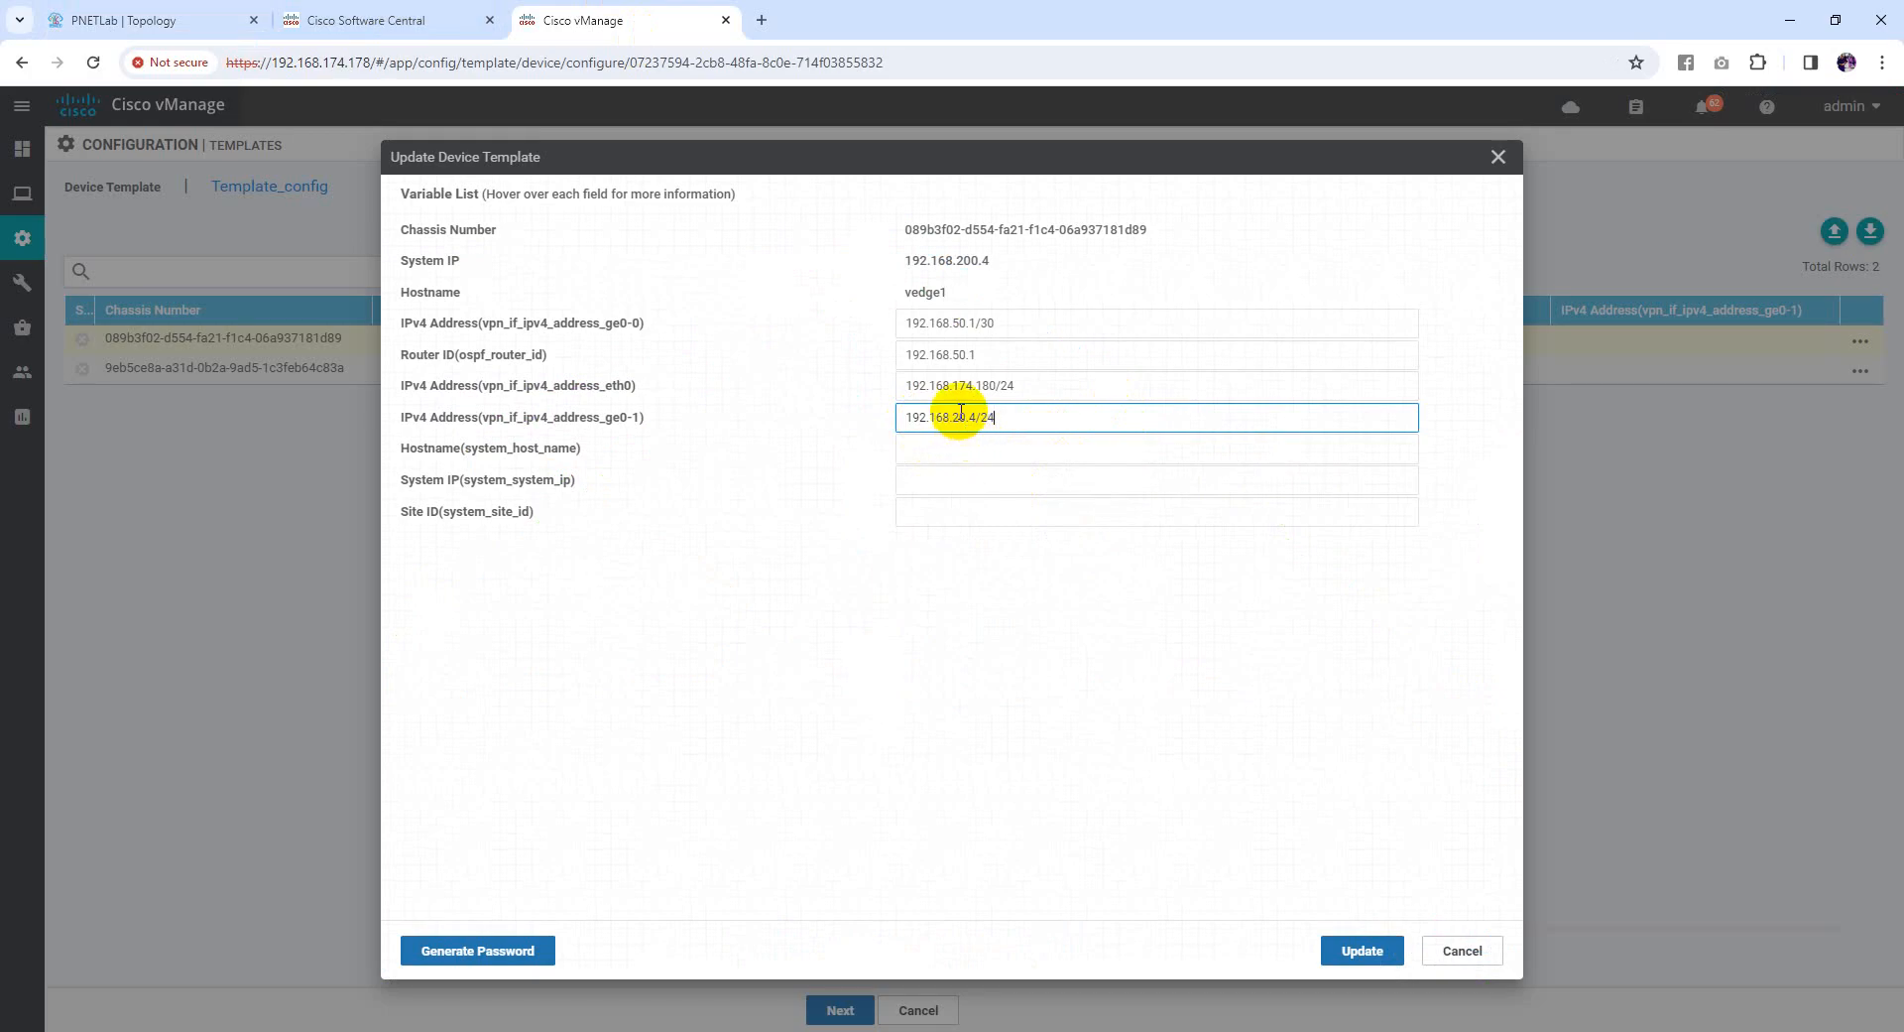
Give vedge1 hostname vedge1, system IP 192.168.200.4 and site ID 4, then save
click(949, 448)
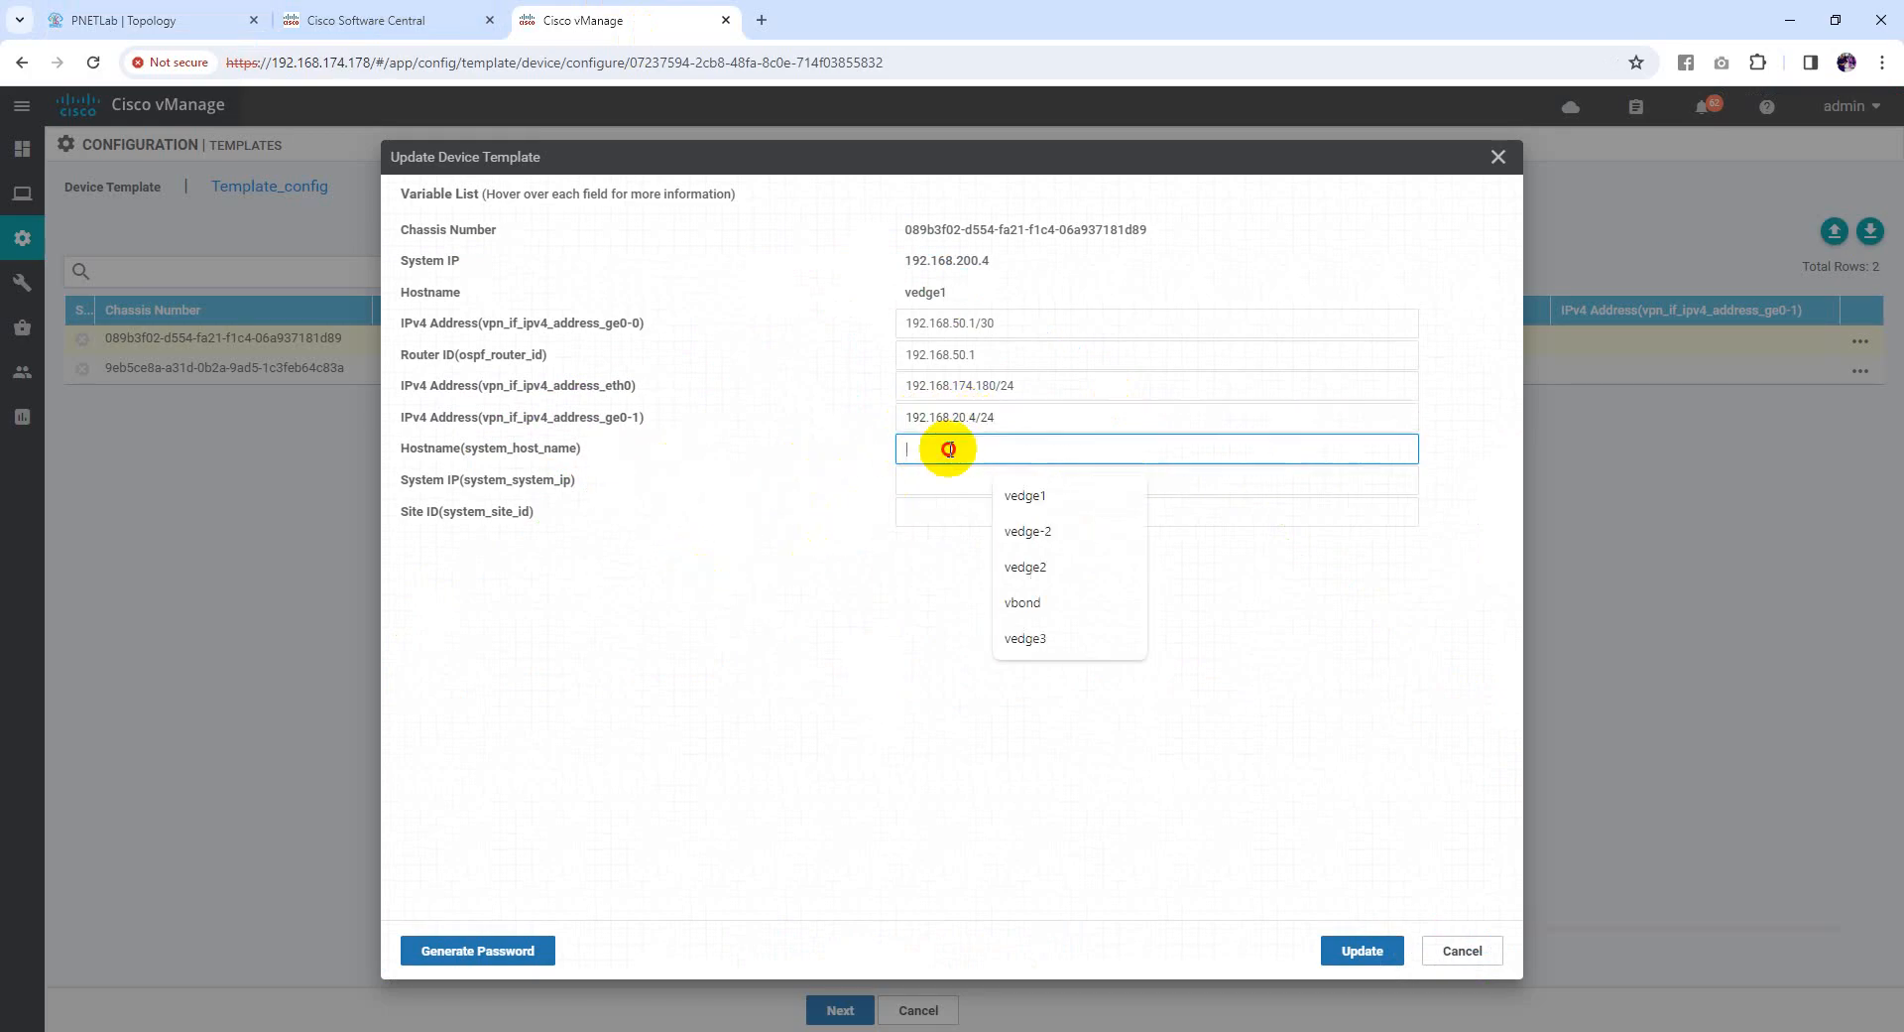
drag(952, 291, 906, 292)
key(ctrl+c)
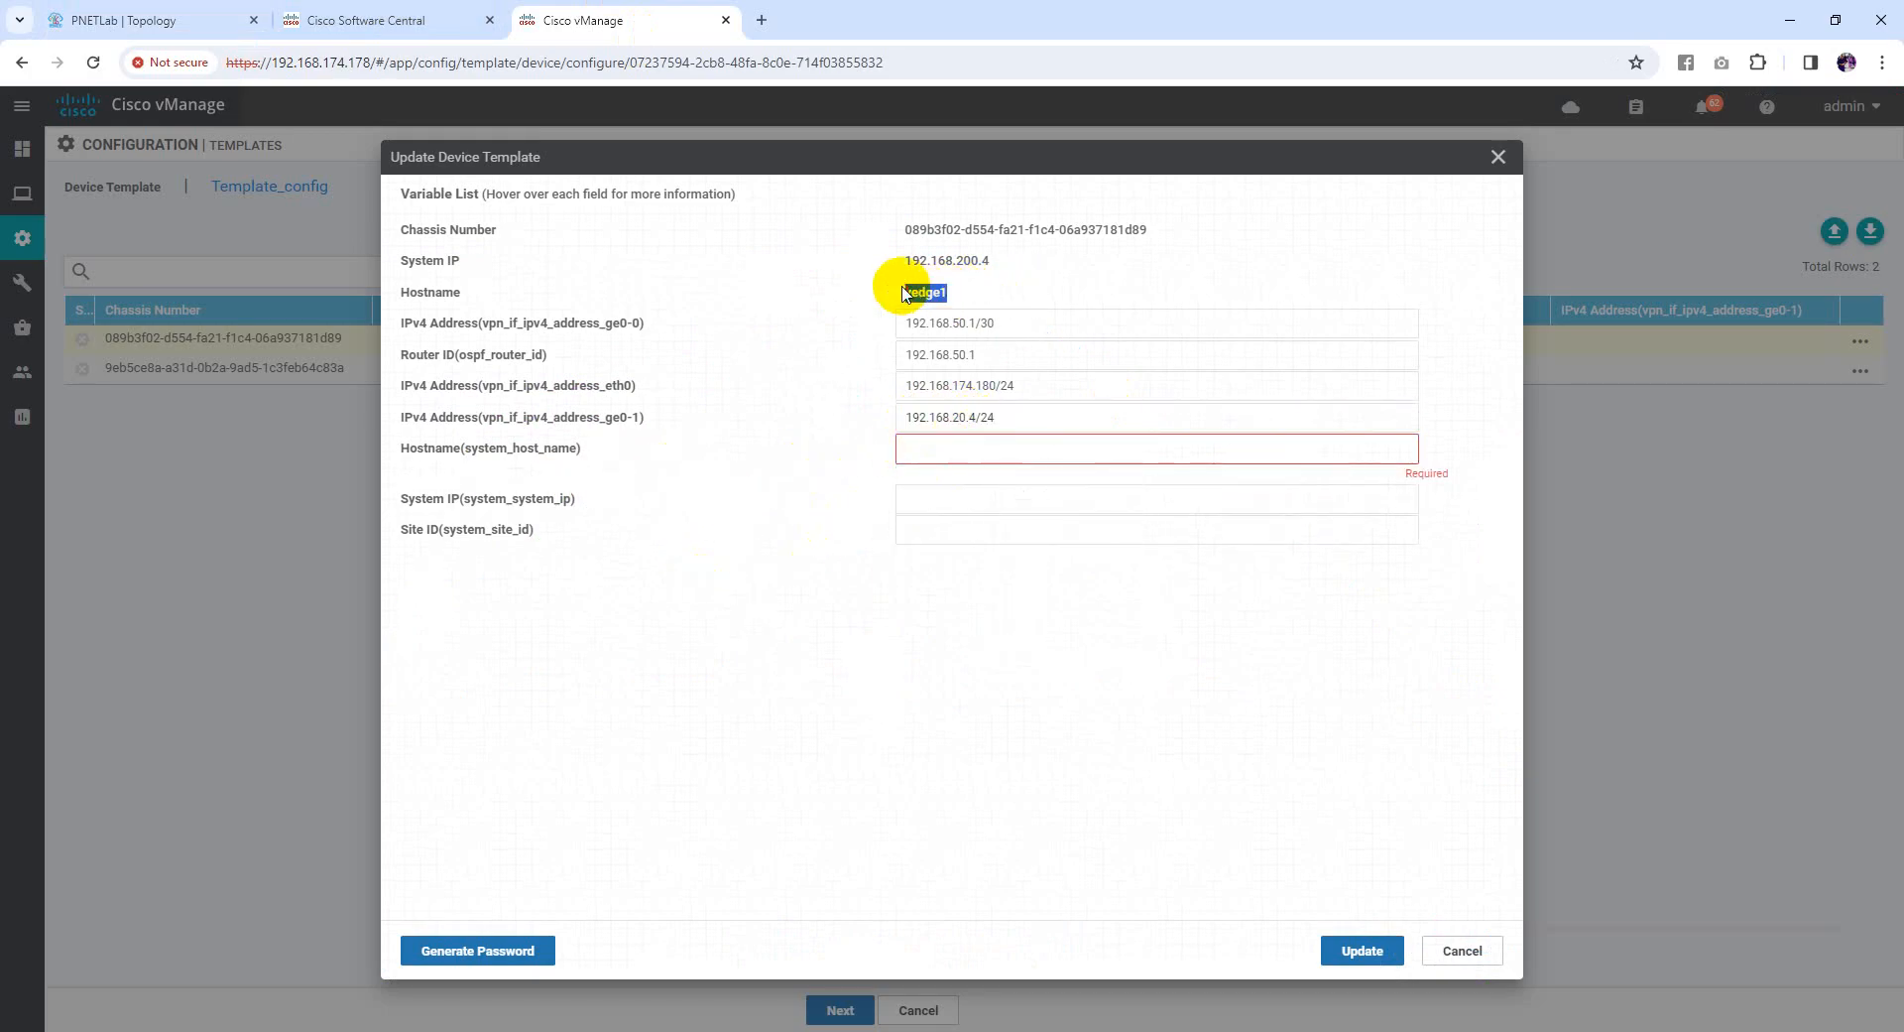
click(943, 453)
key(ctrl+v)
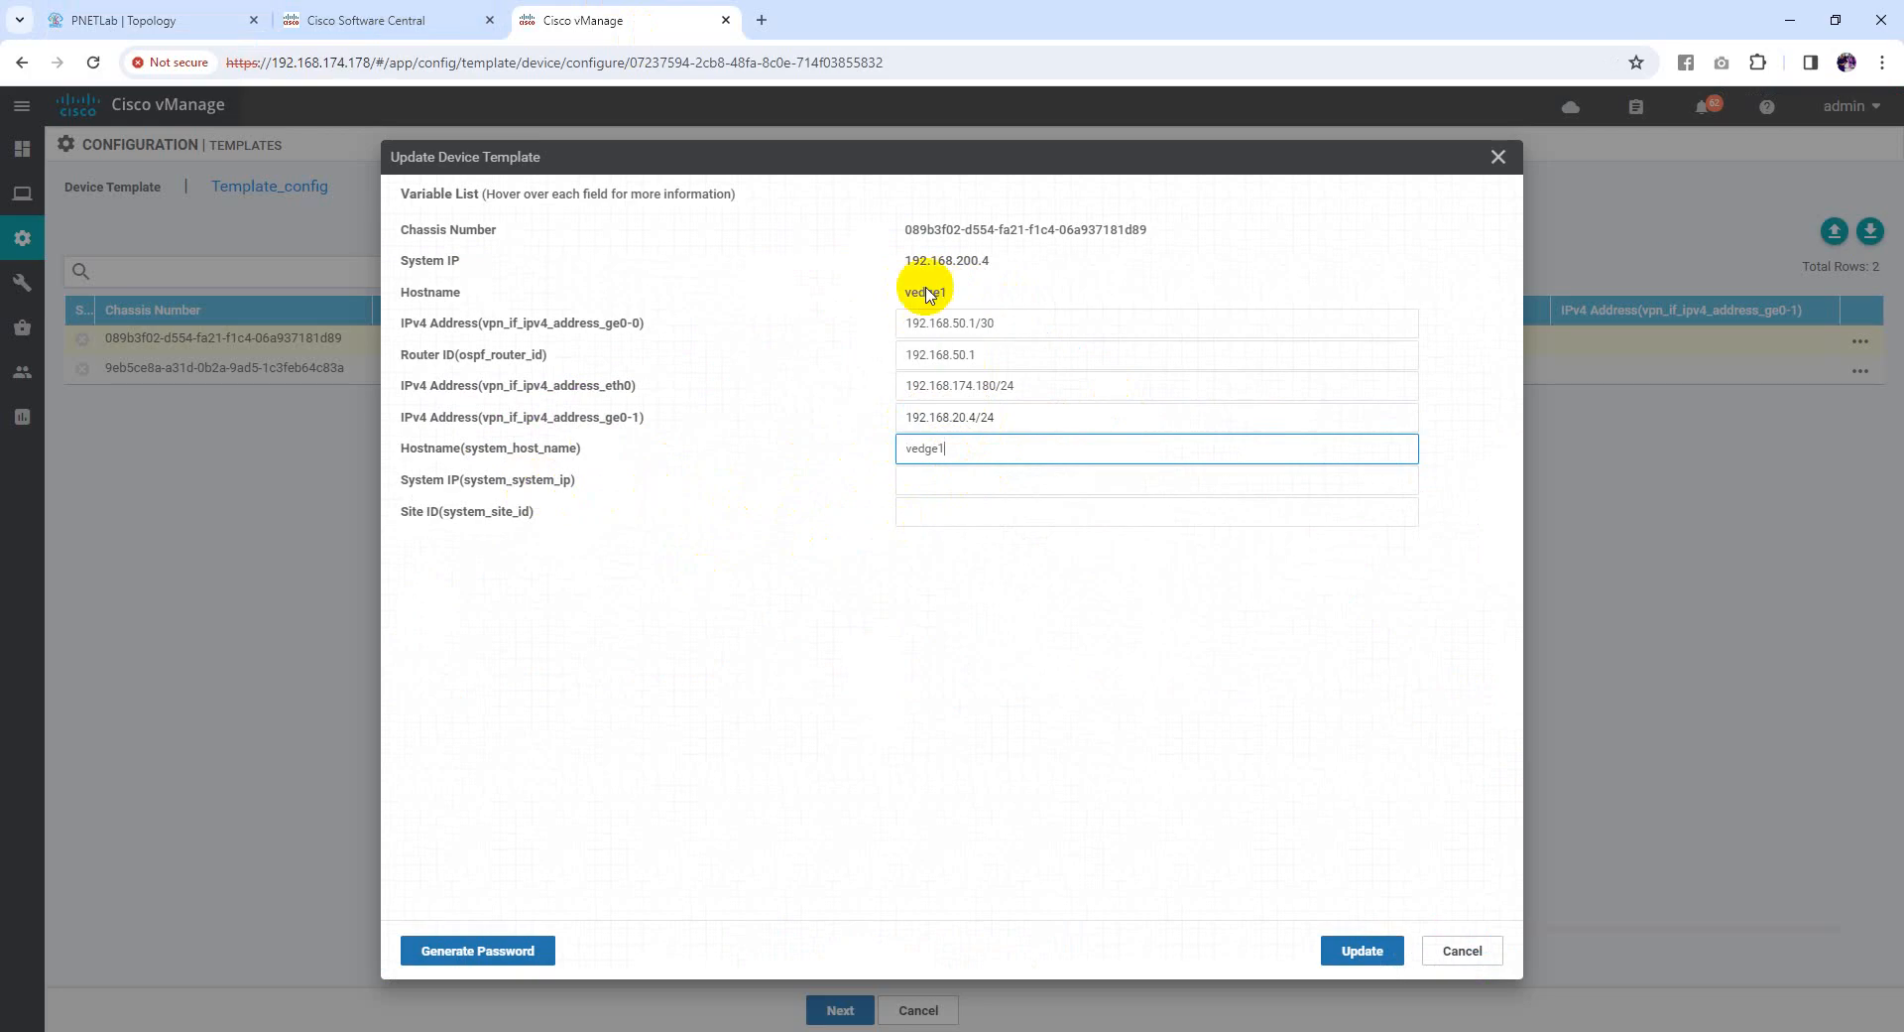
drag(992, 260, 909, 261)
key(ctrl+c)
click(940, 479)
key(ctrl+v)
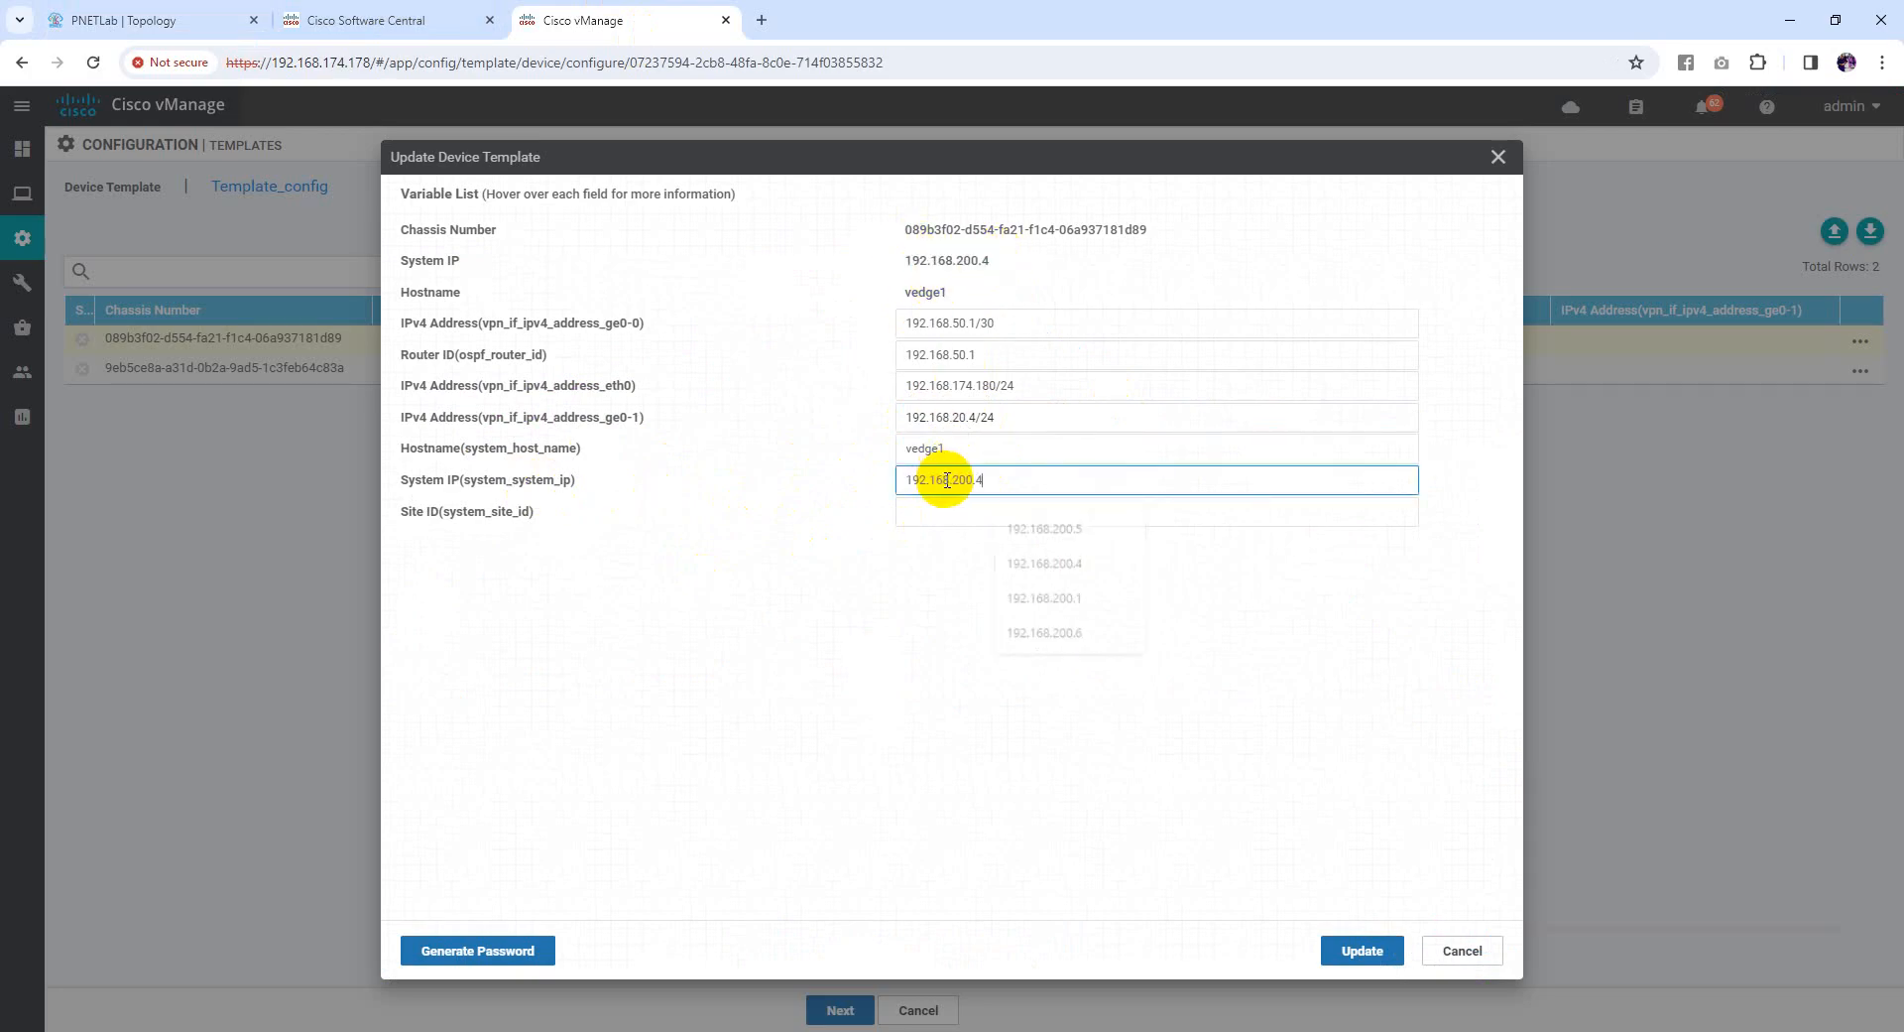
click(886, 535)
click(942, 512)
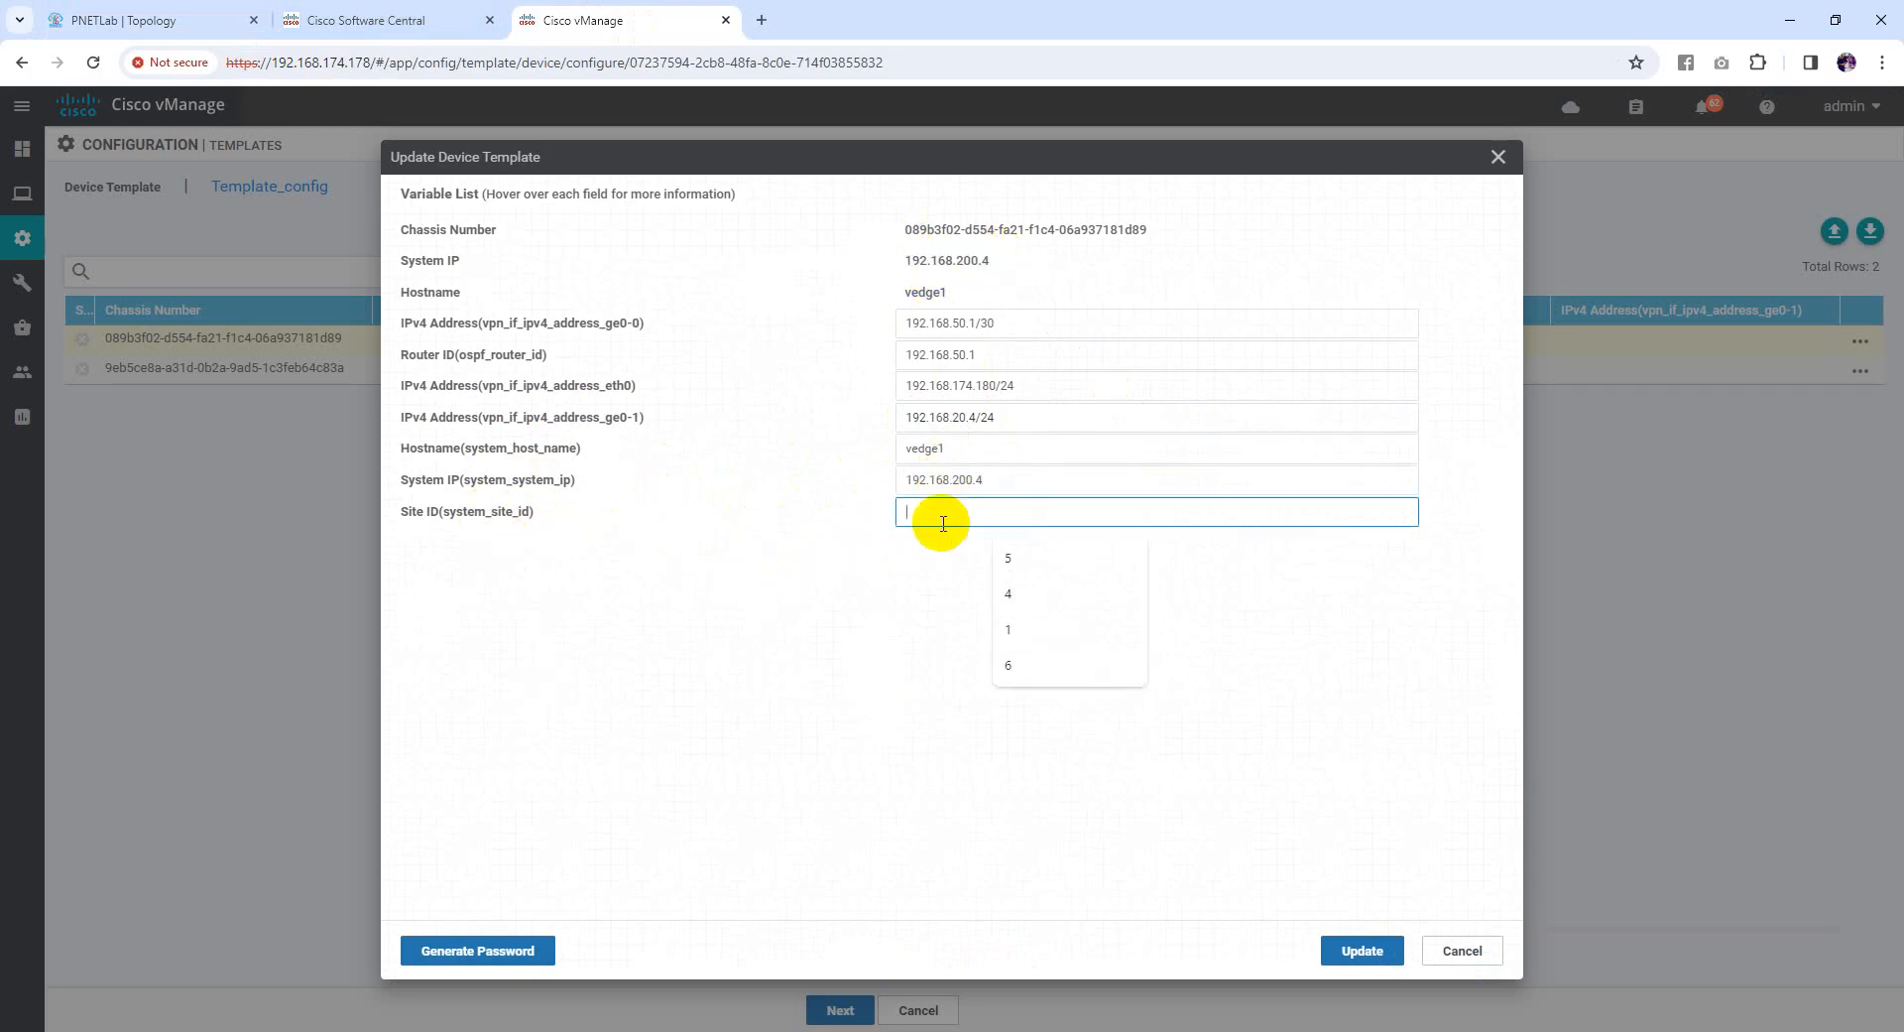
text(4)
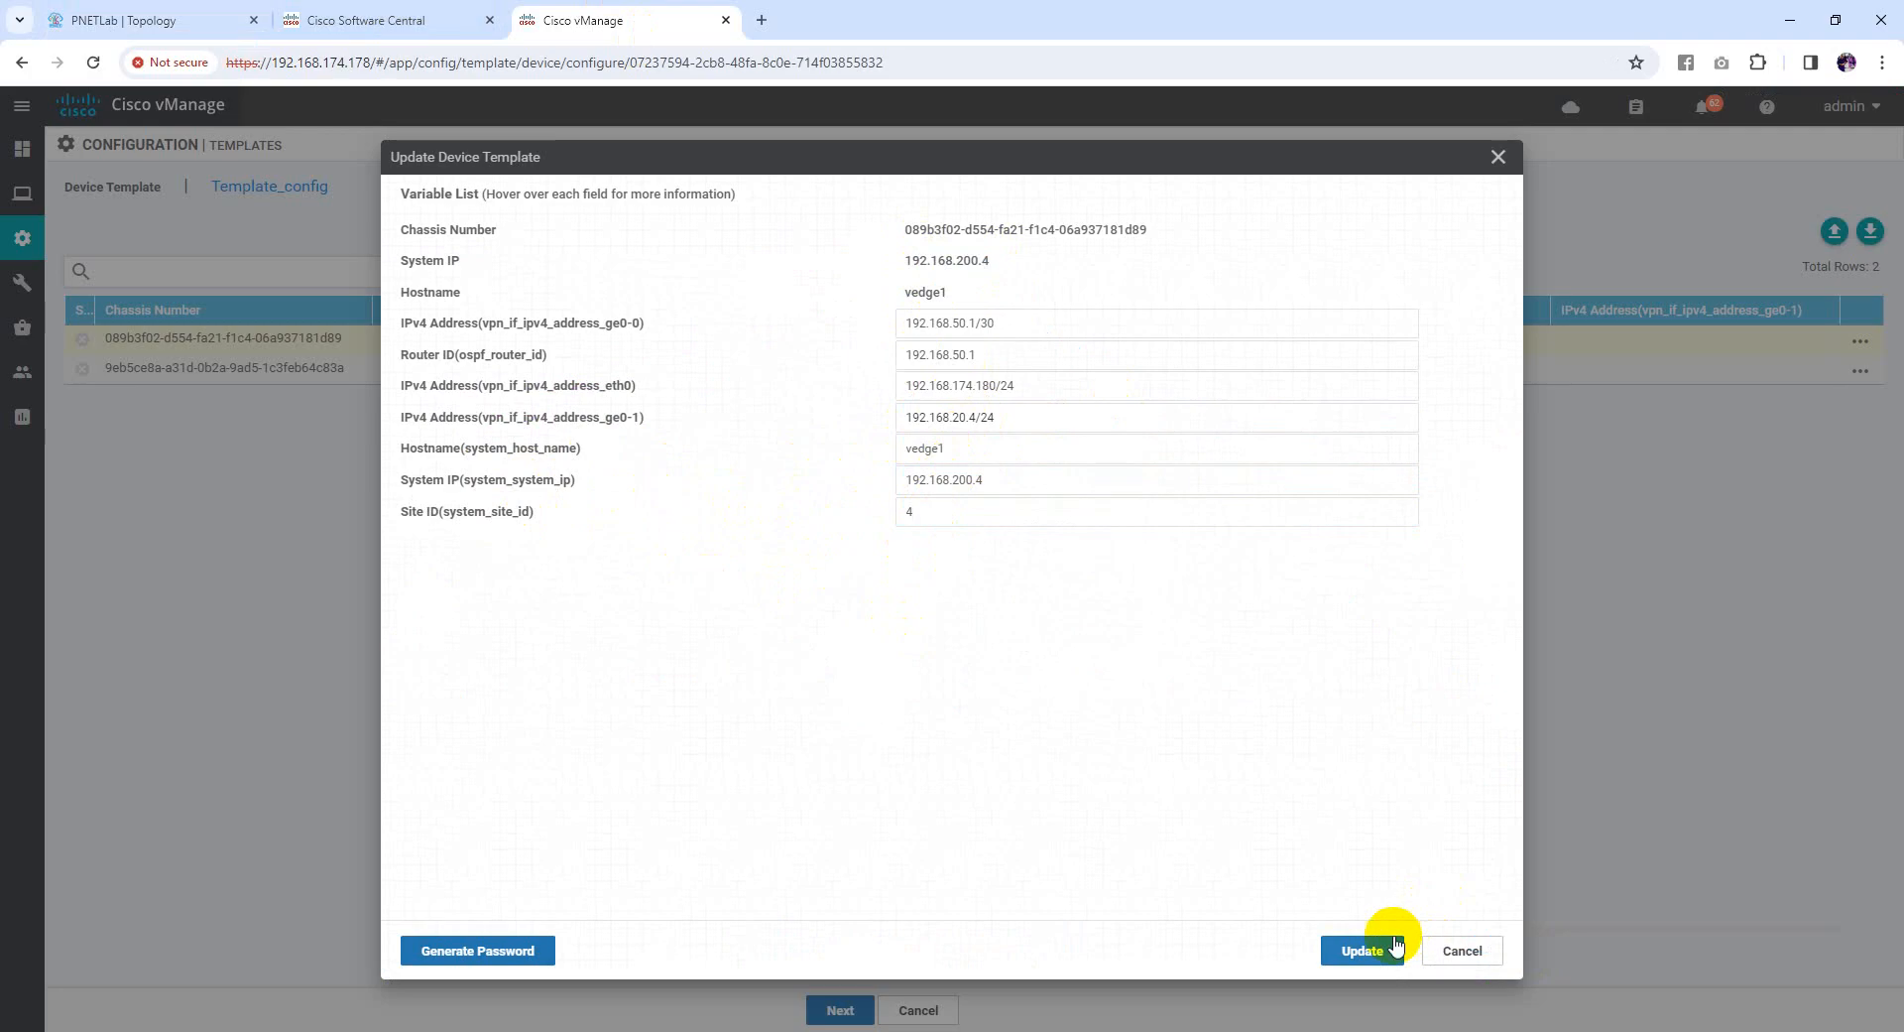
click(1378, 948)
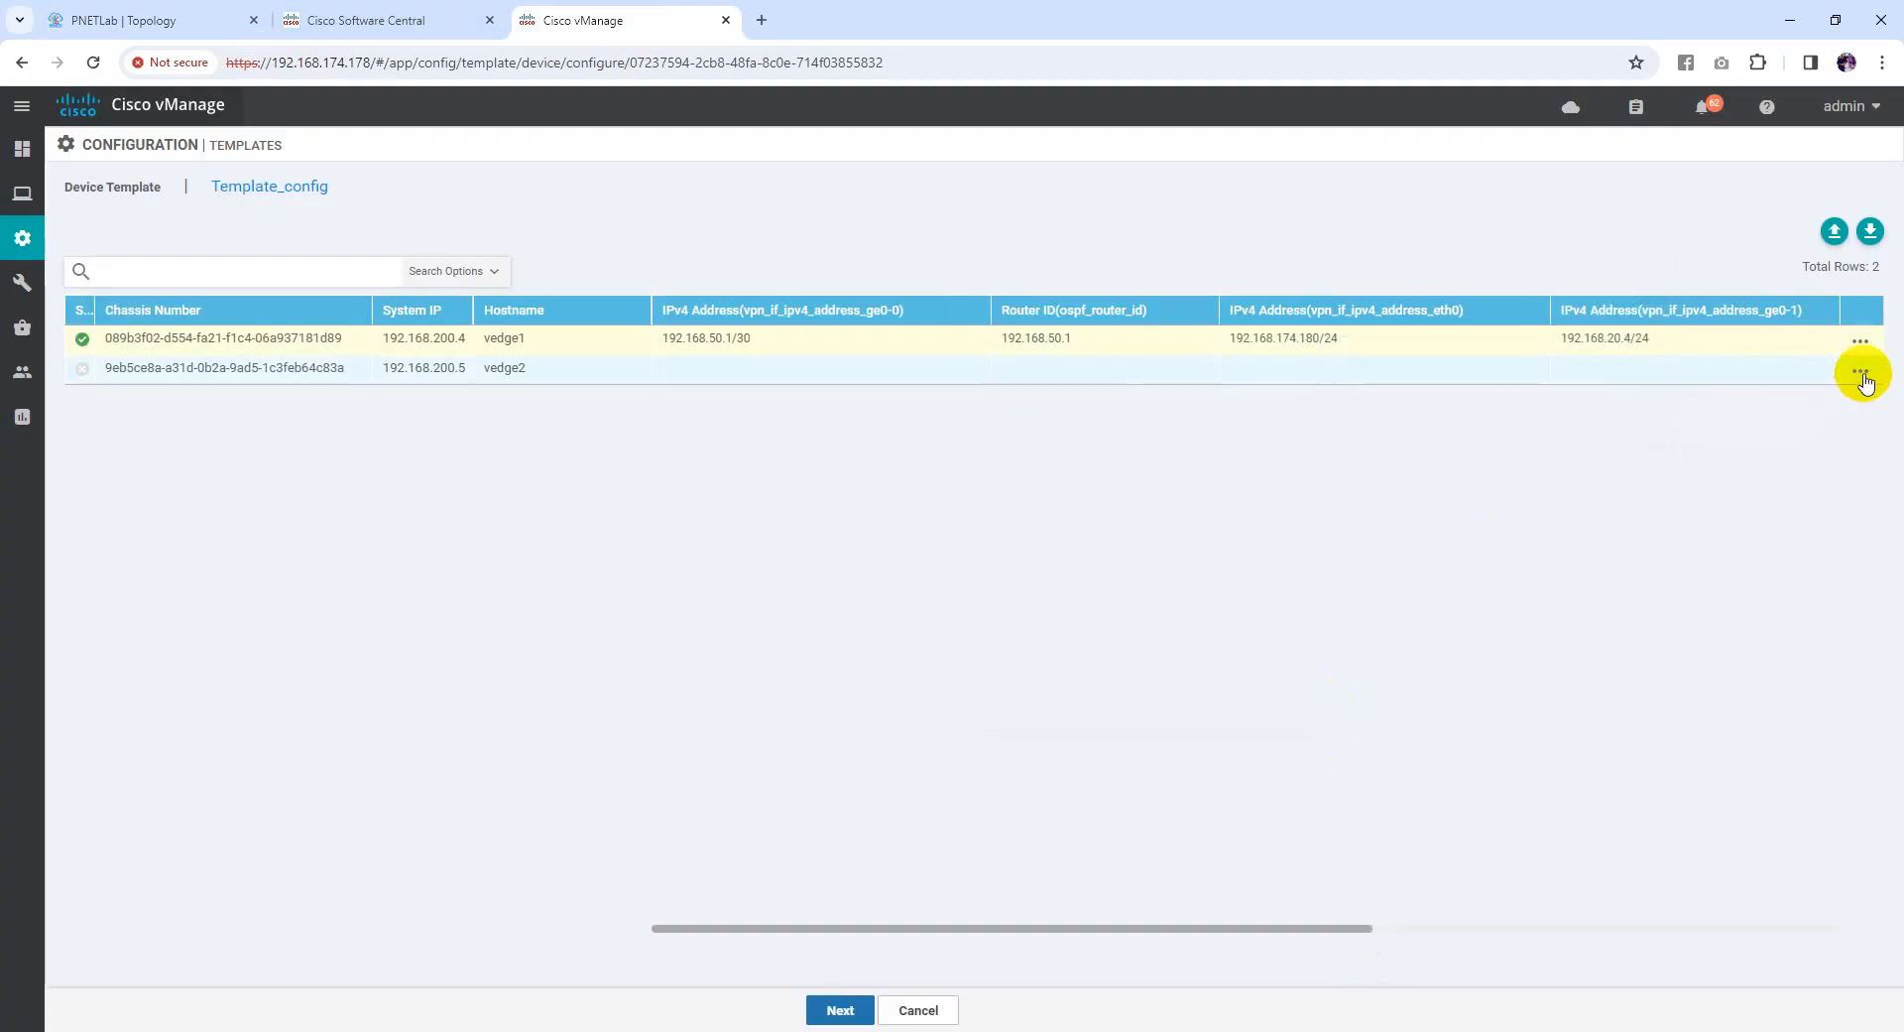
click(1862, 375)
Set vedge2's ge0-0 address to 192.168.60.1/30 and router ID to 192.168.60.1
click(1837, 420)
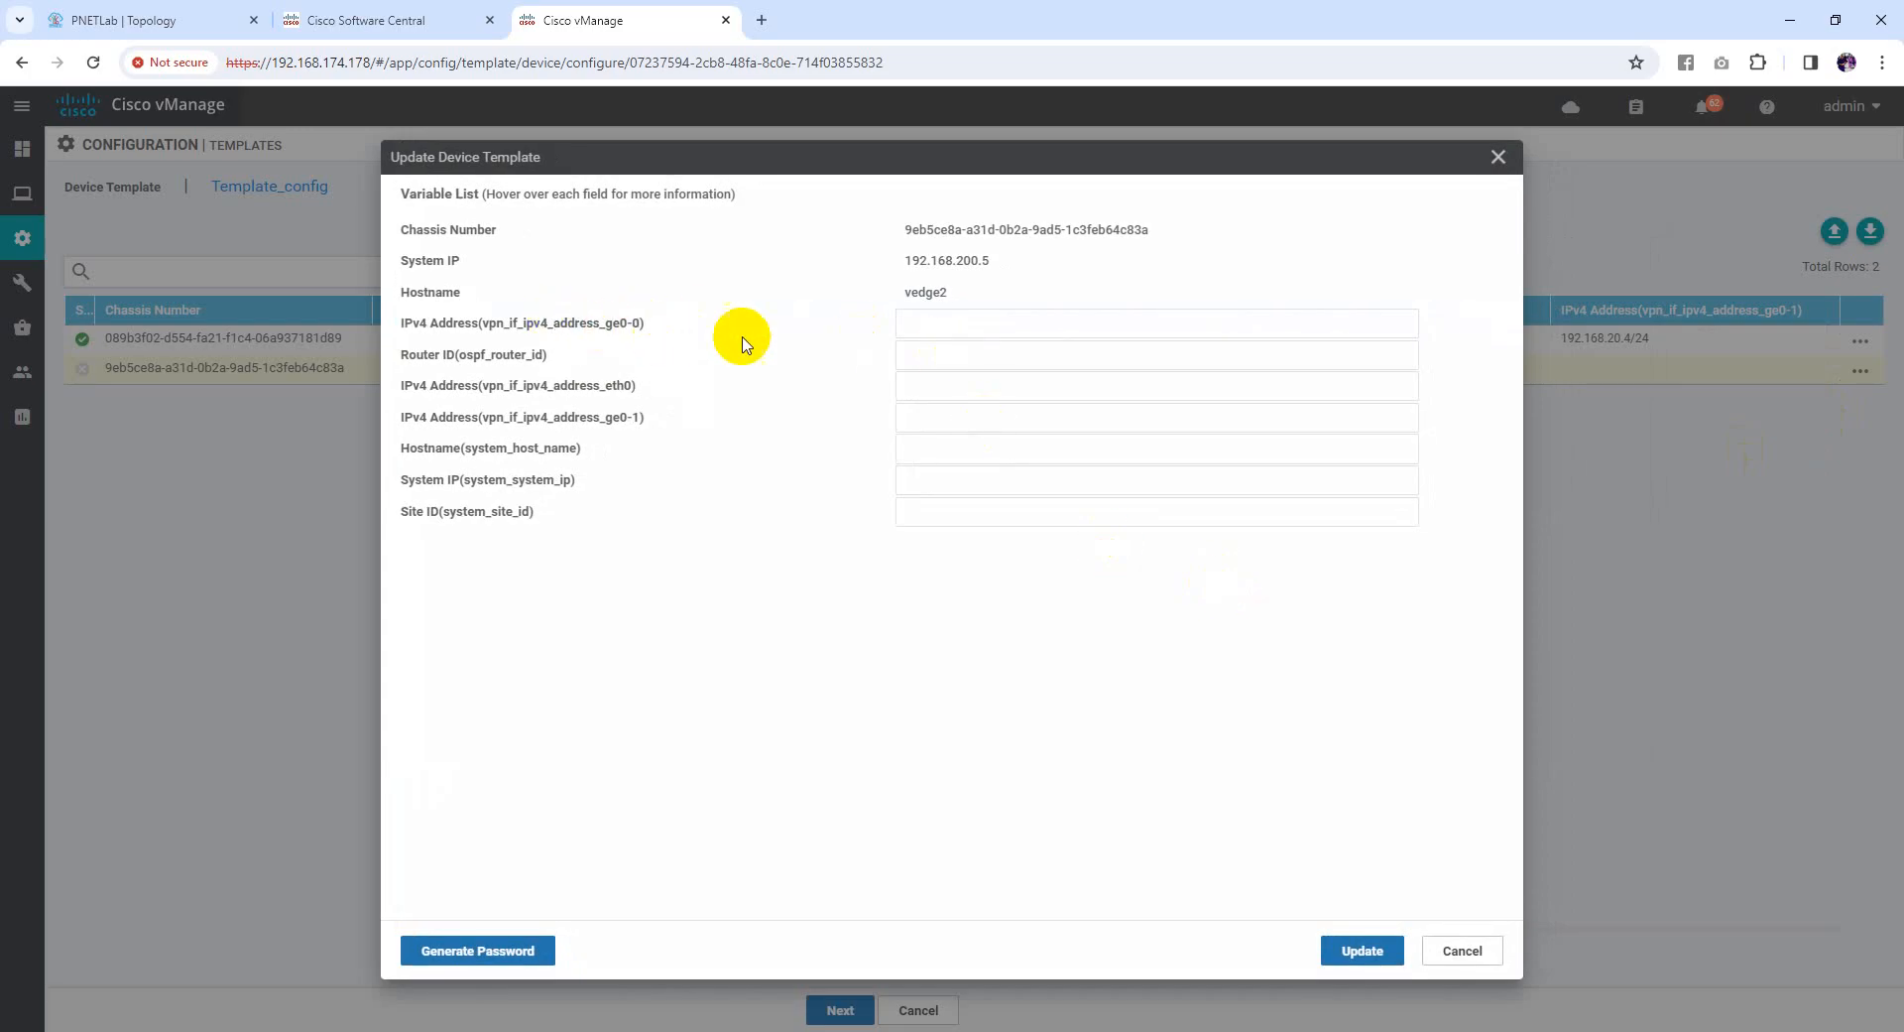
click(134, 21)
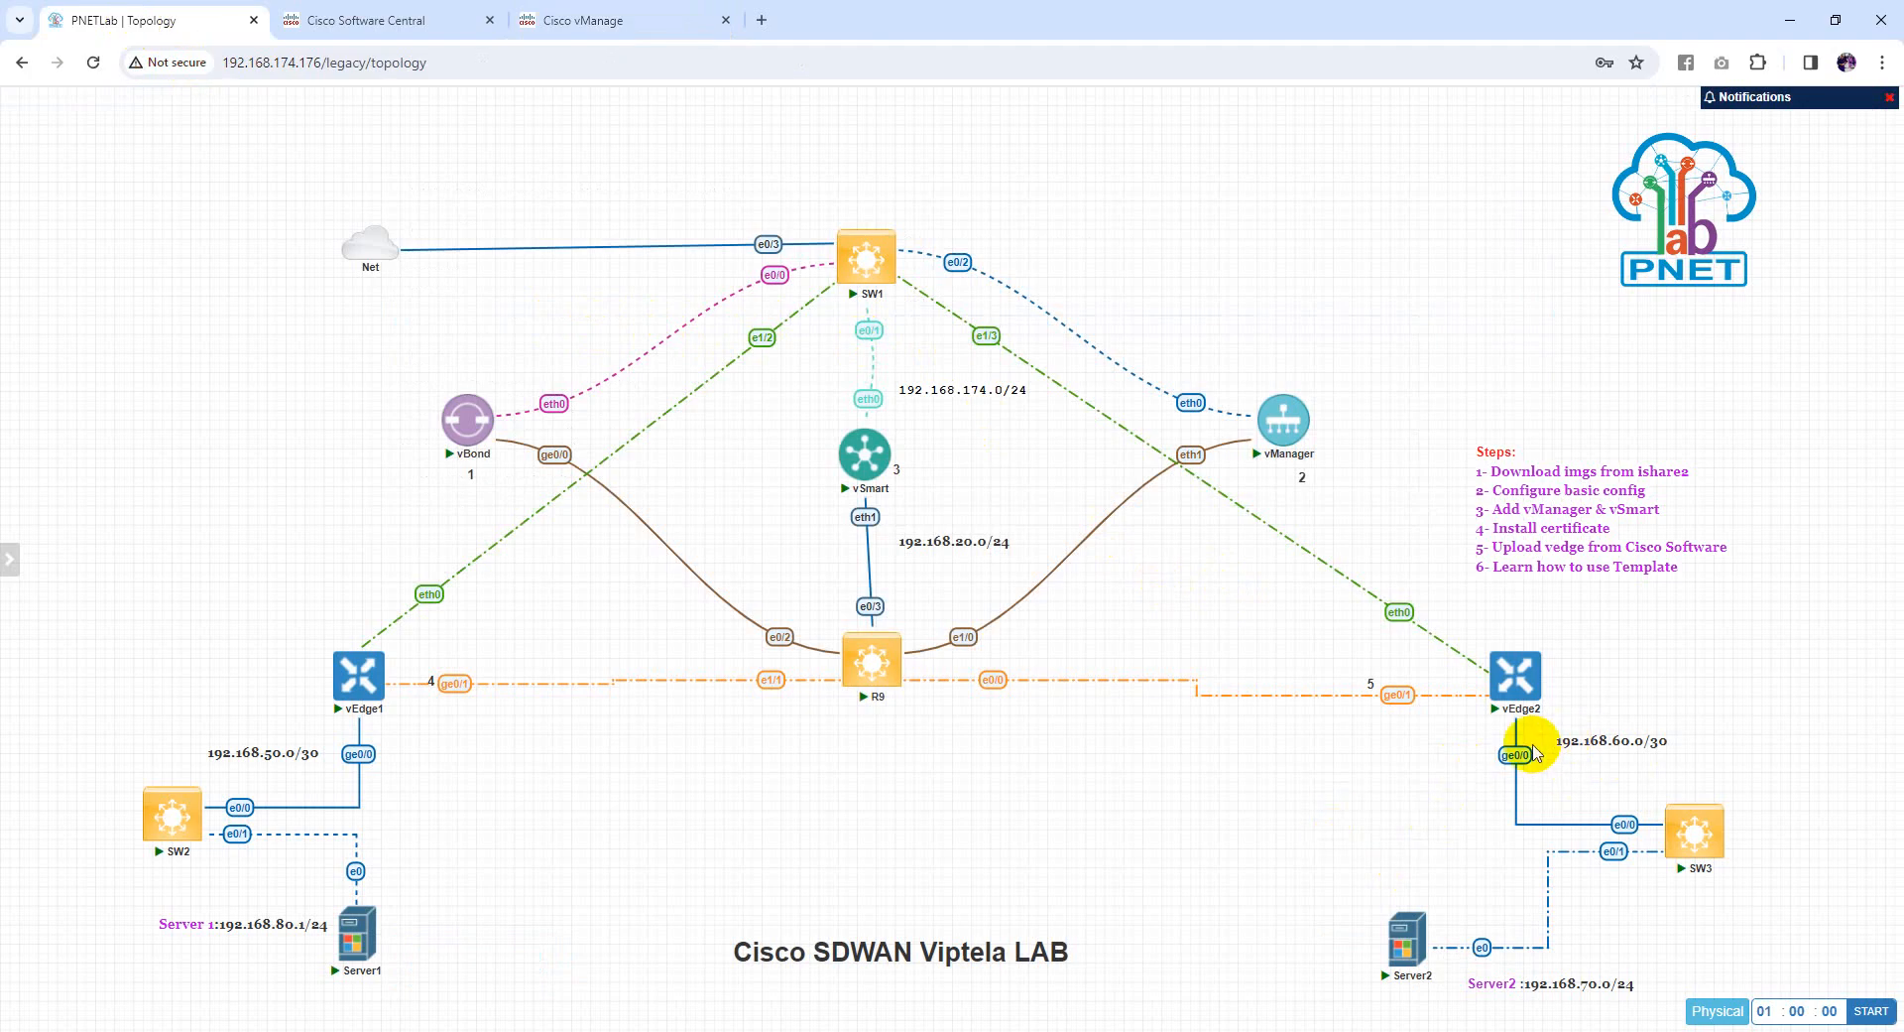
click(610, 19)
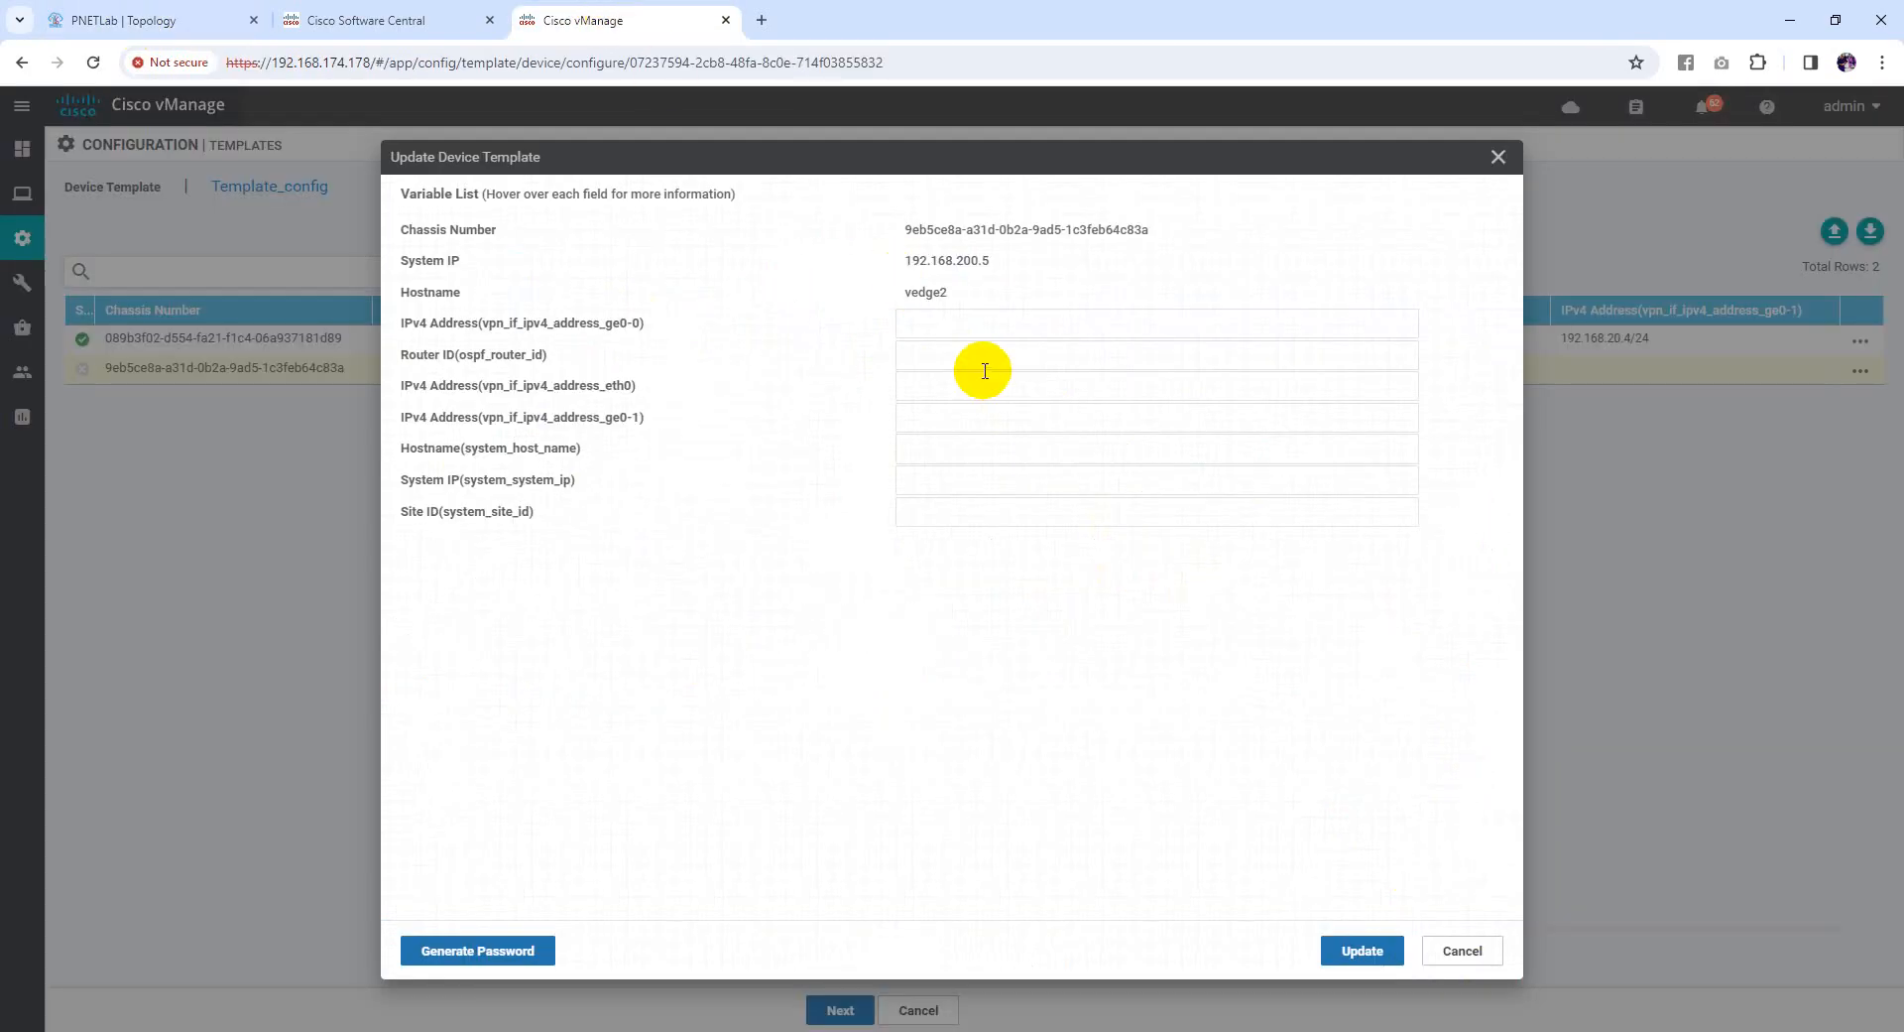
click(969, 323)
click(1046, 405)
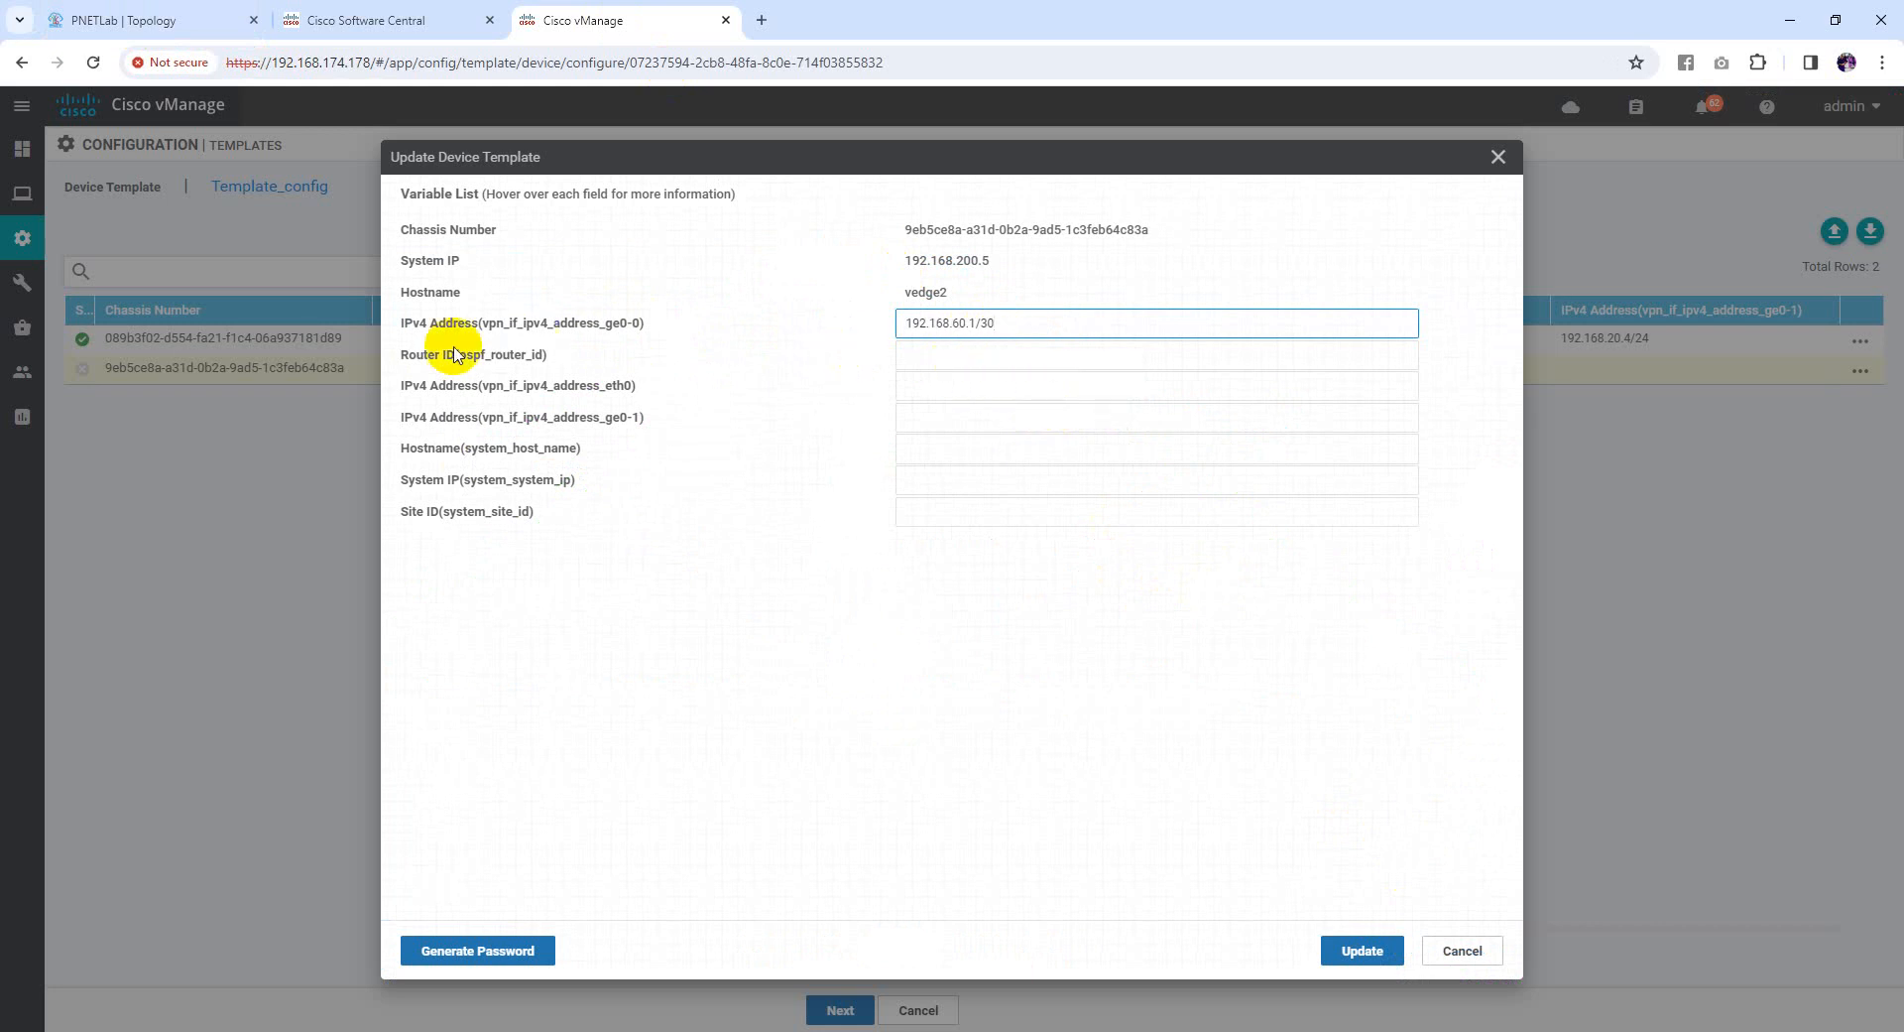
drag(978, 323, 892, 322)
key(ctrl+c)
click(928, 355)
key(ctrl+v)
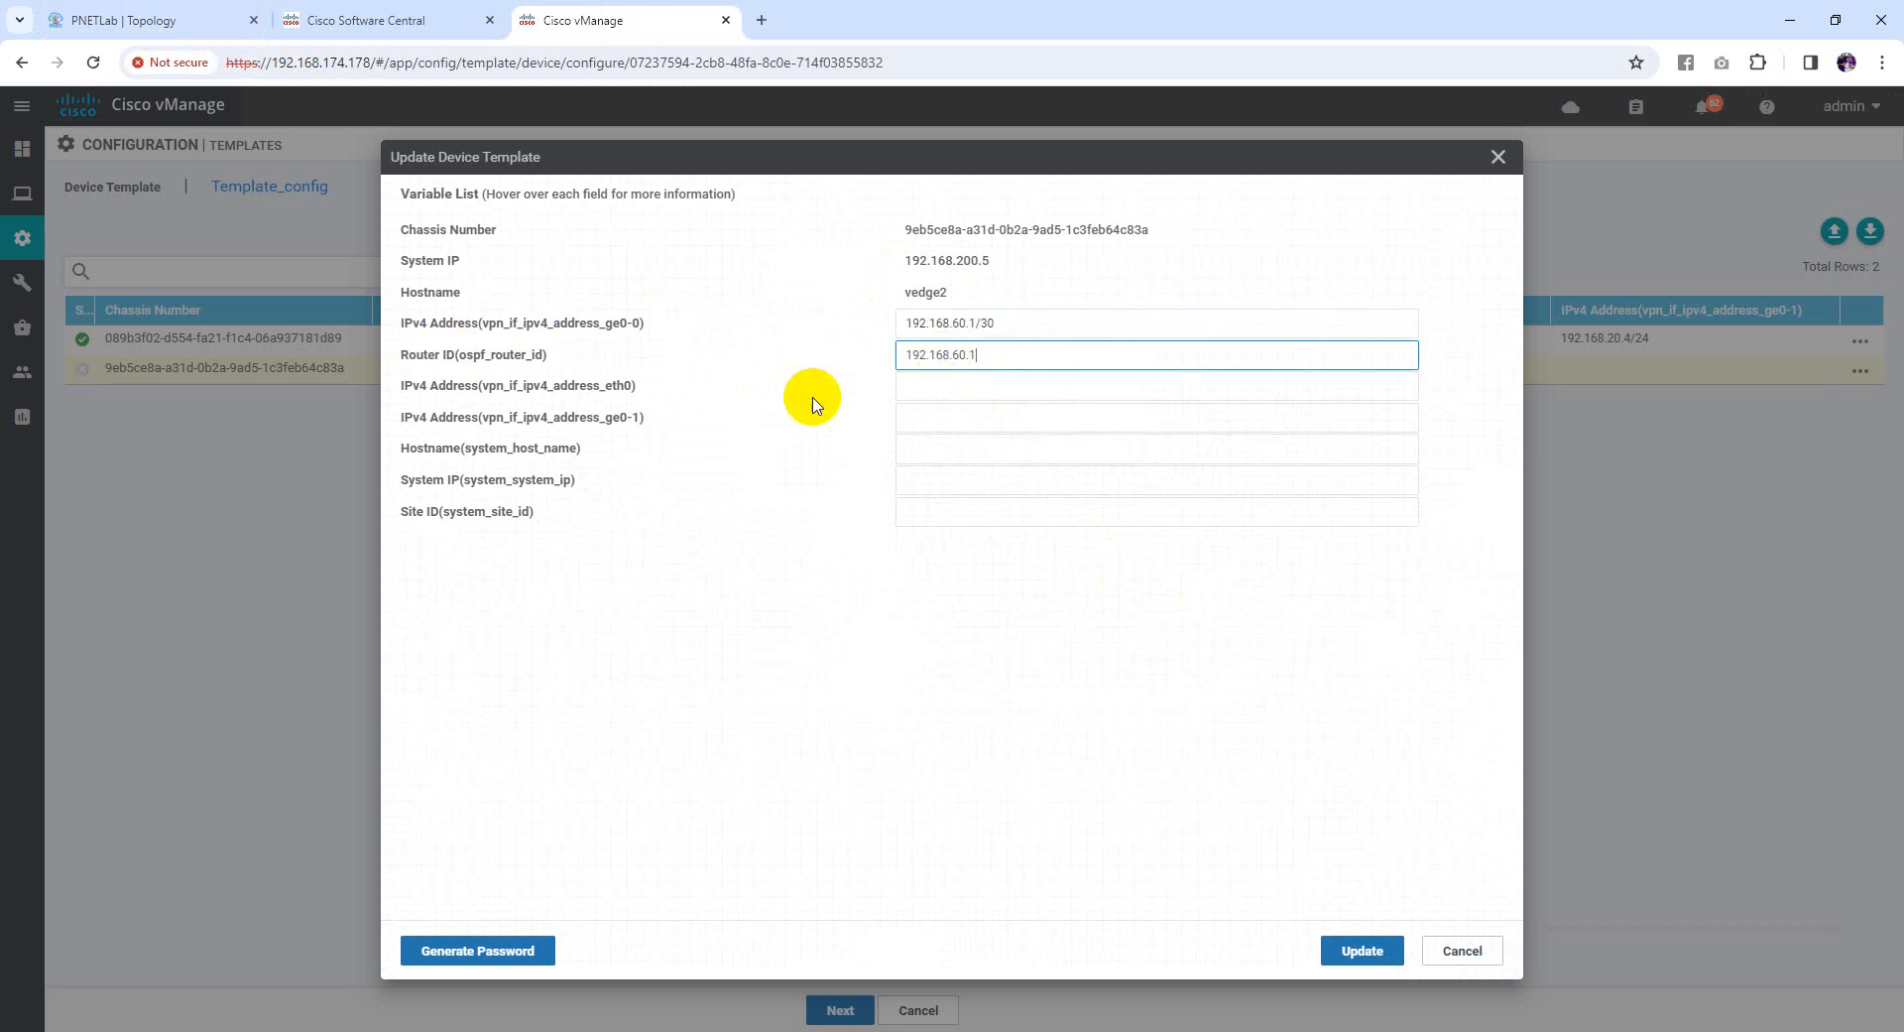
Fill vedge2's eth0 with 192.168.174.181/24 and ge0-1 with 192.168.20.5/24
click(957, 389)
click(1062, 469)
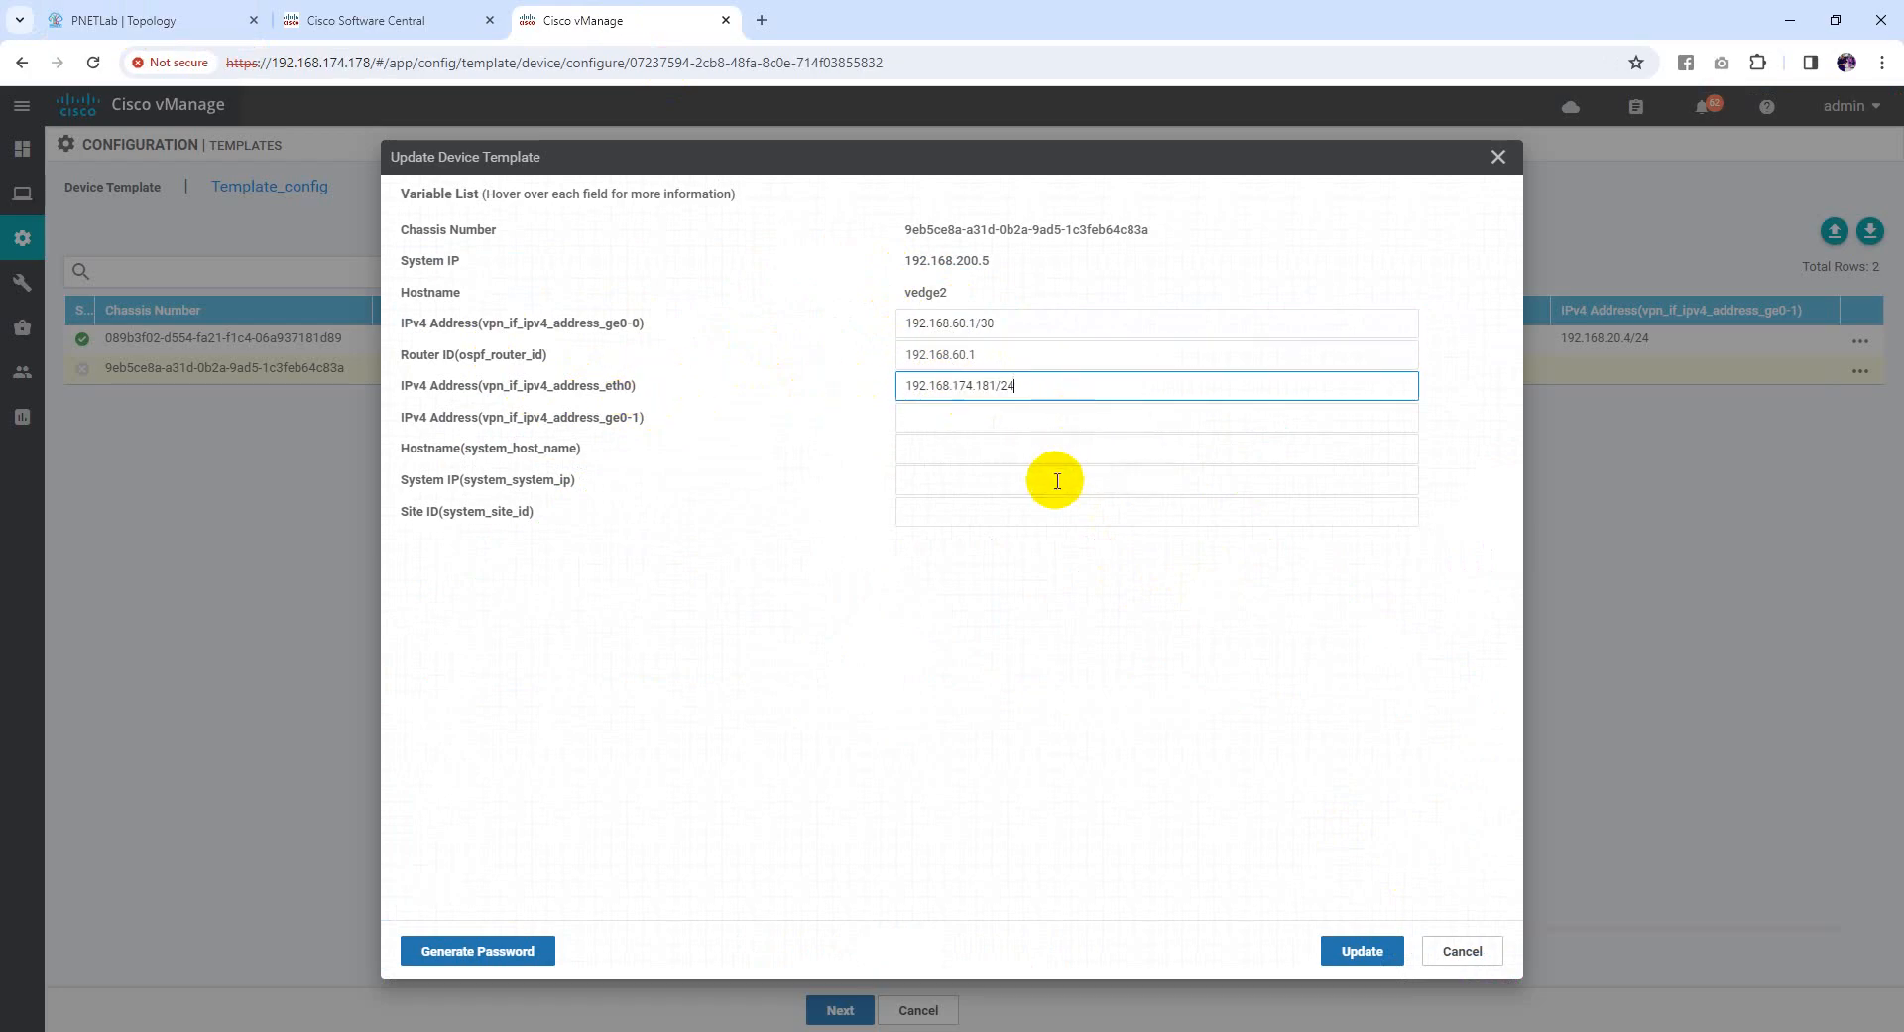
drag(964, 385, 1025, 388)
click(978, 387)
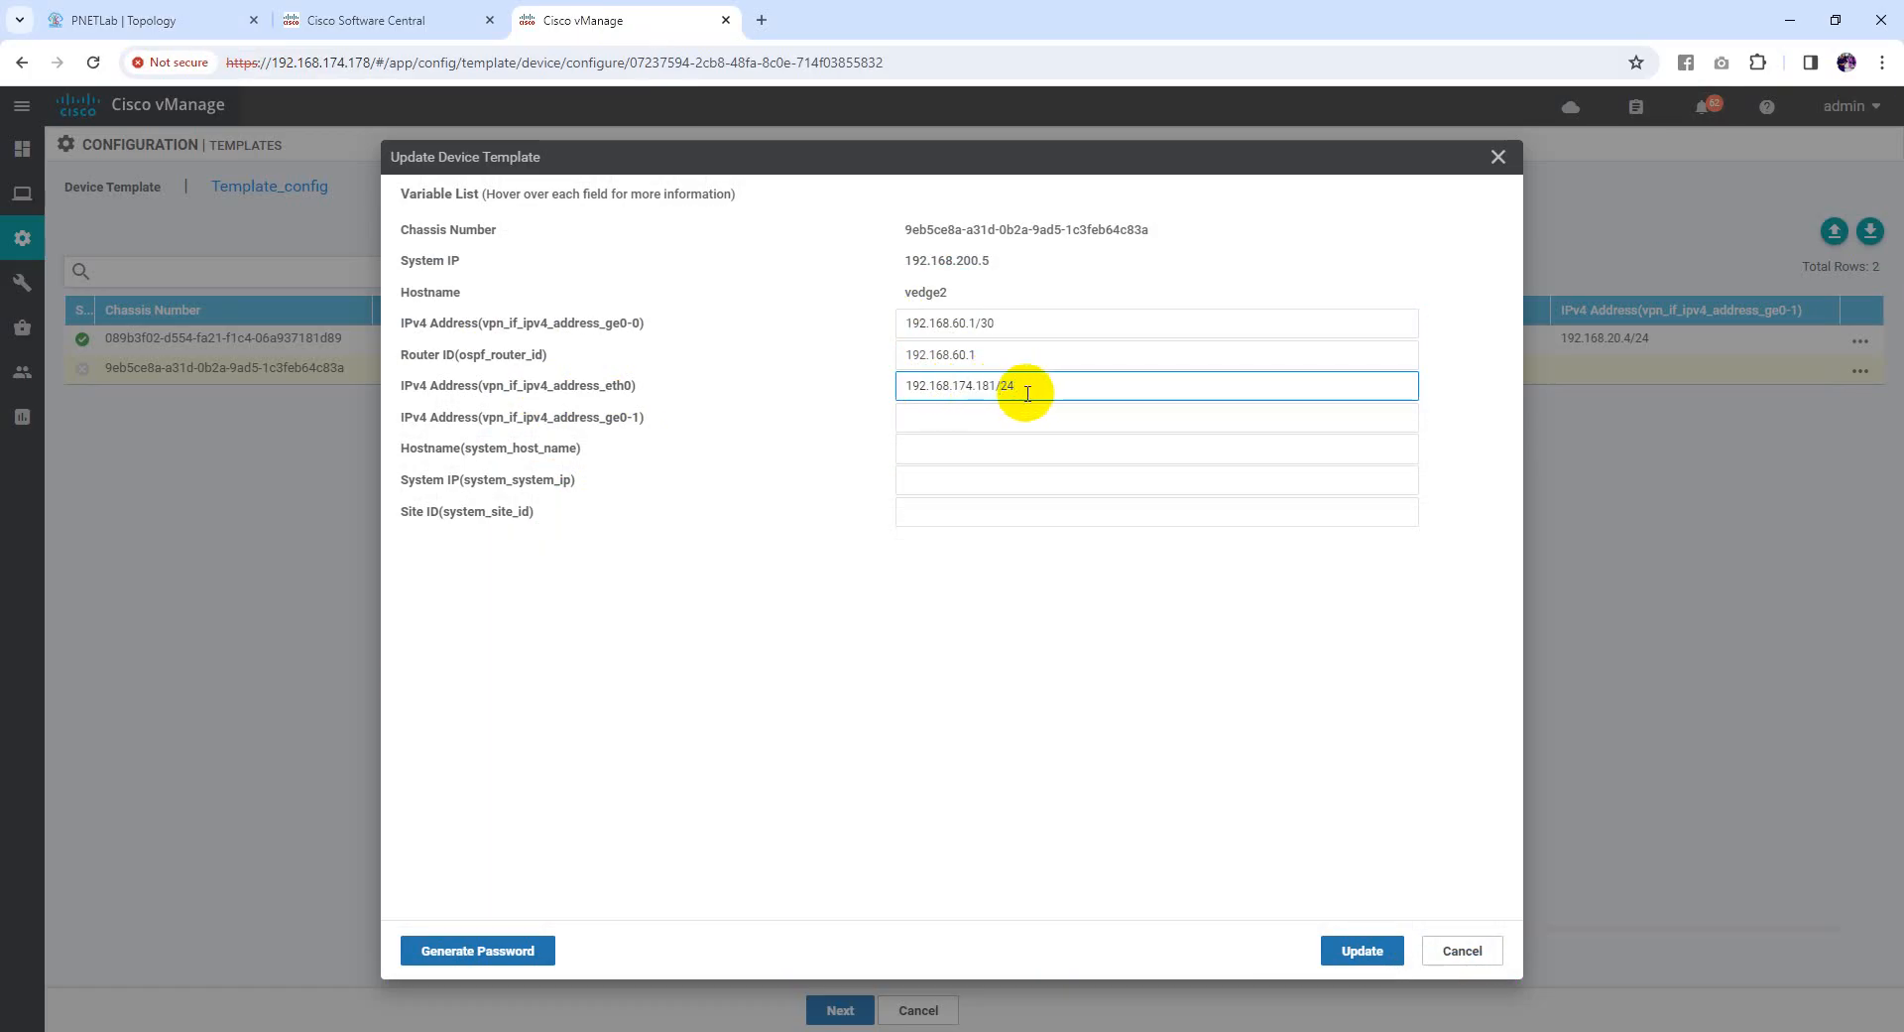
click(386, 19)
click(173, 18)
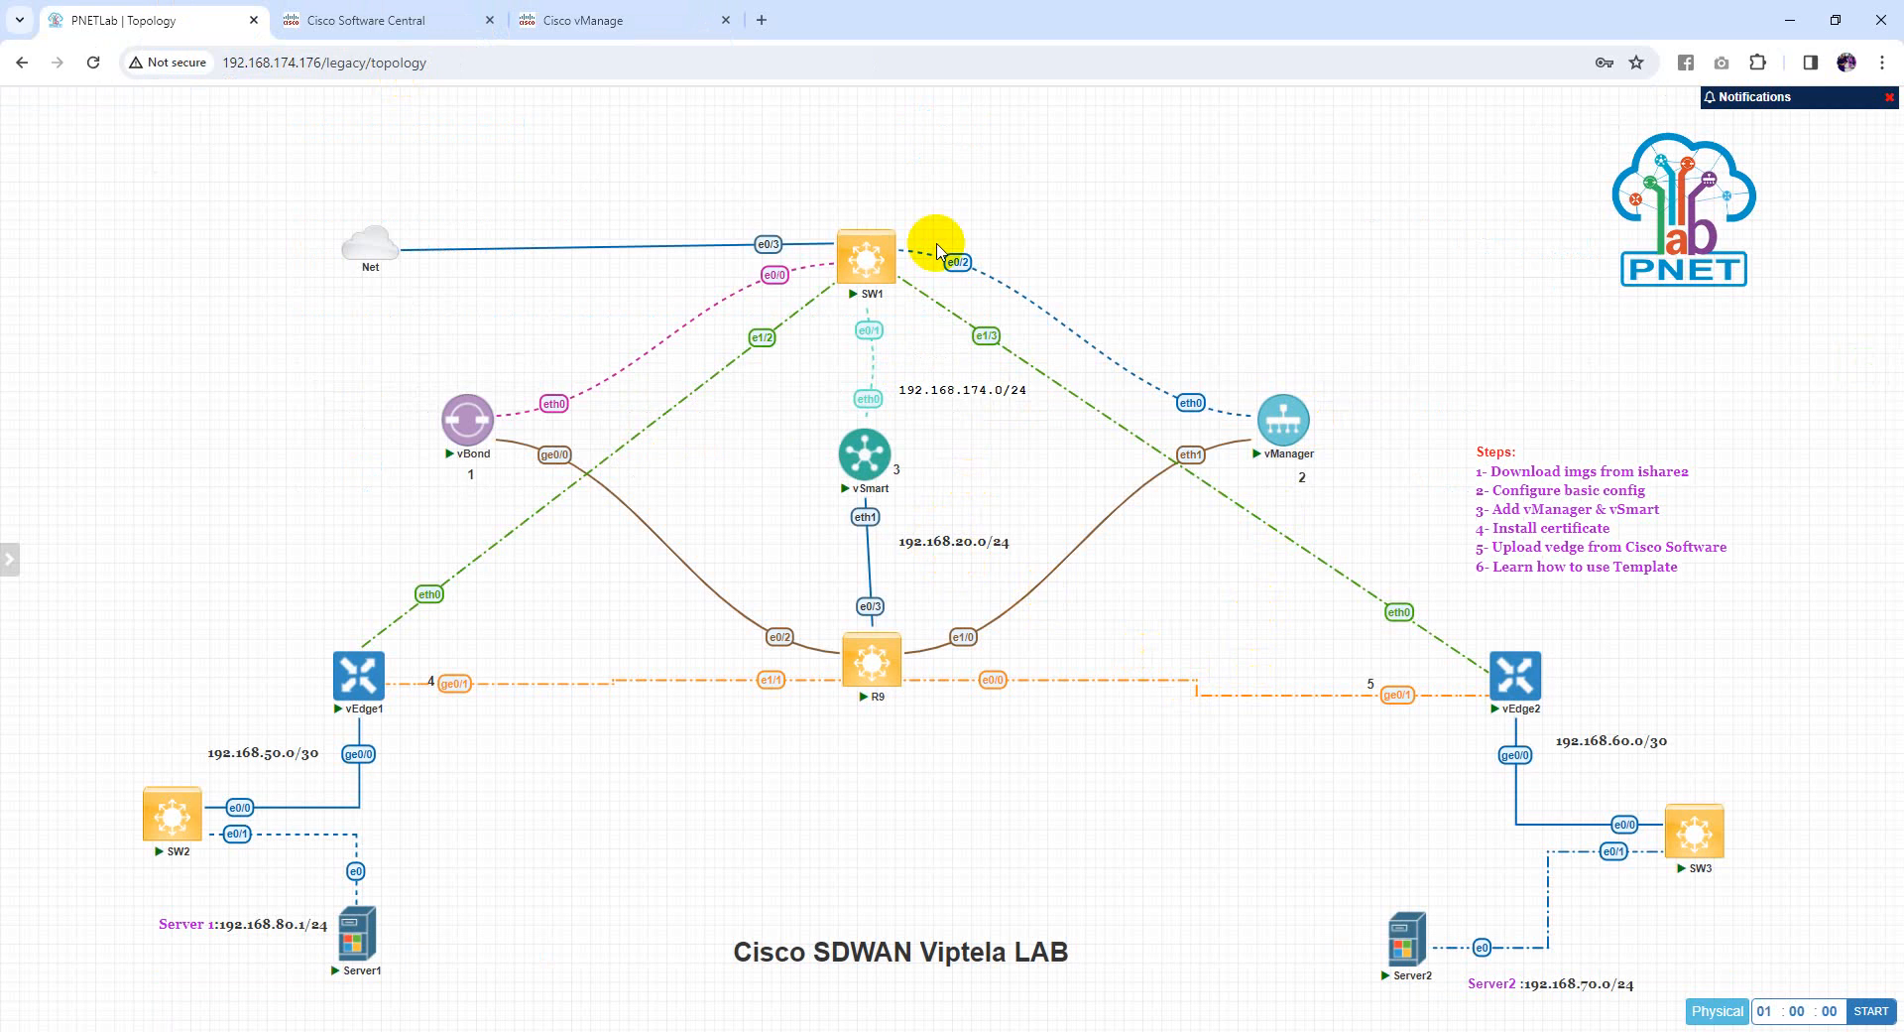
click(595, 20)
click(943, 417)
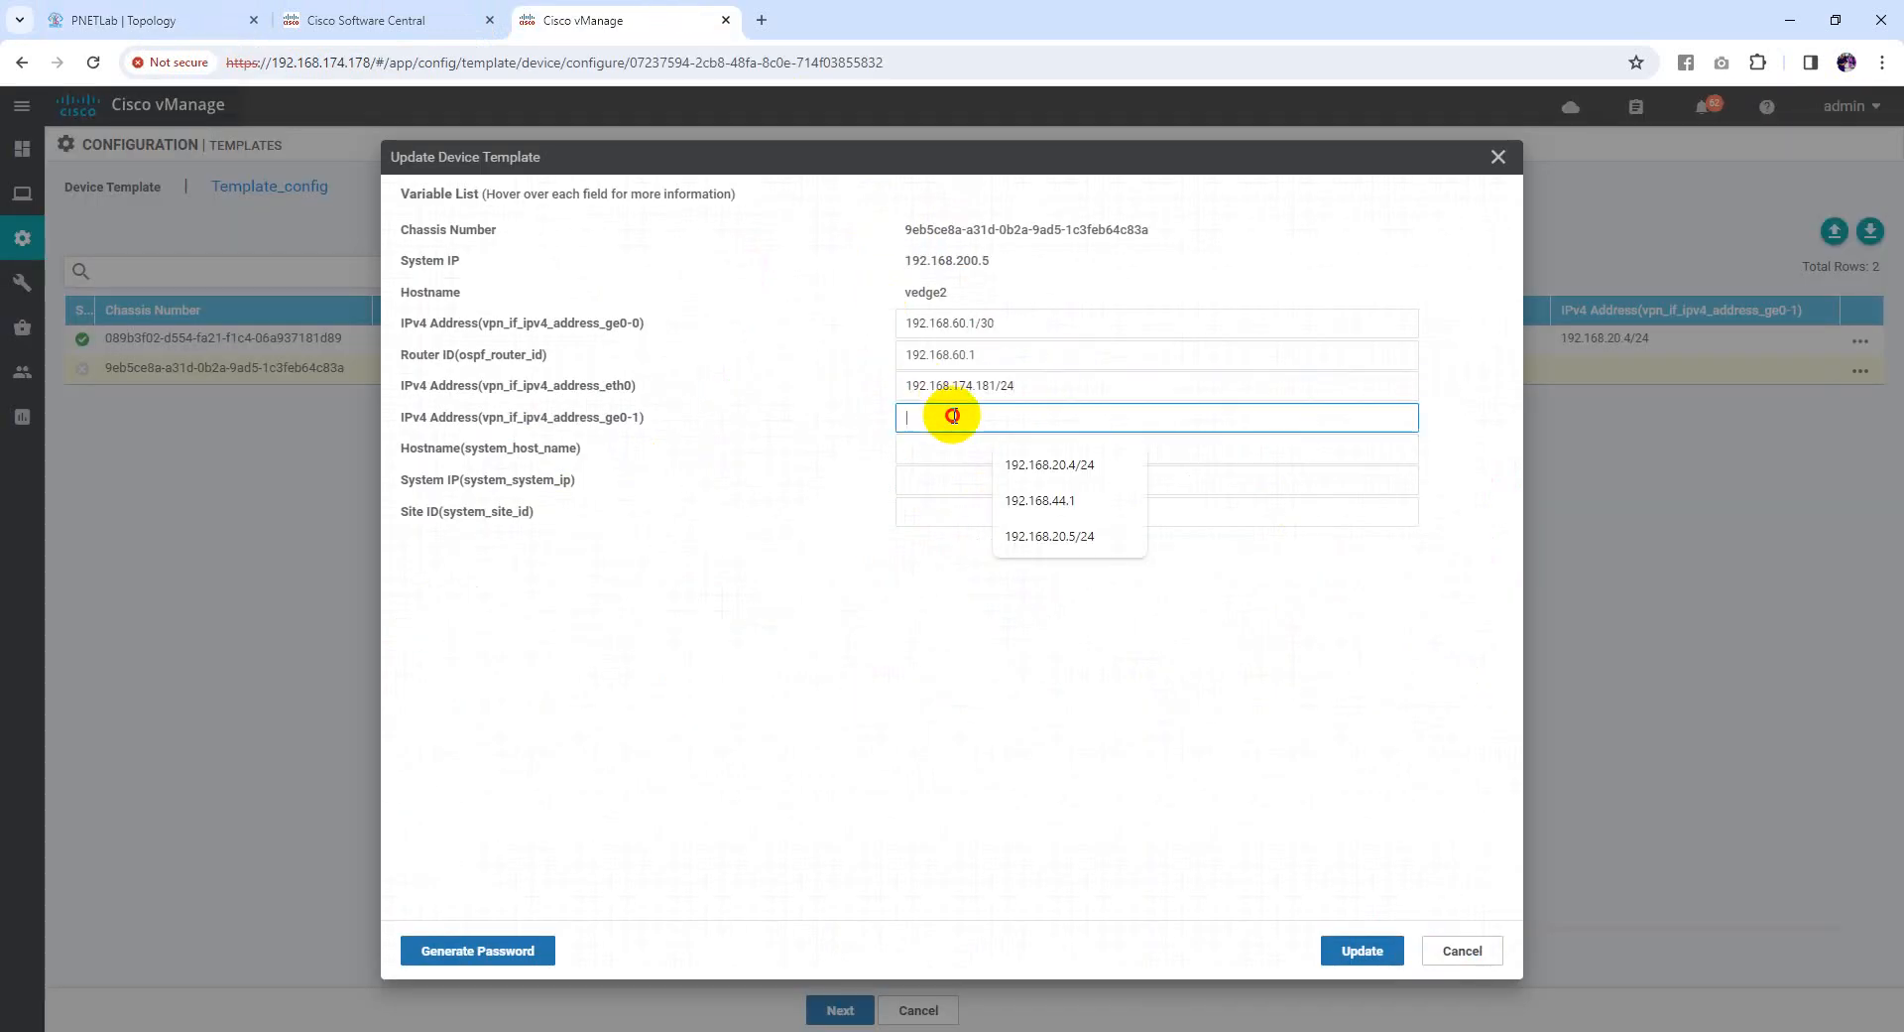
click(1049, 536)
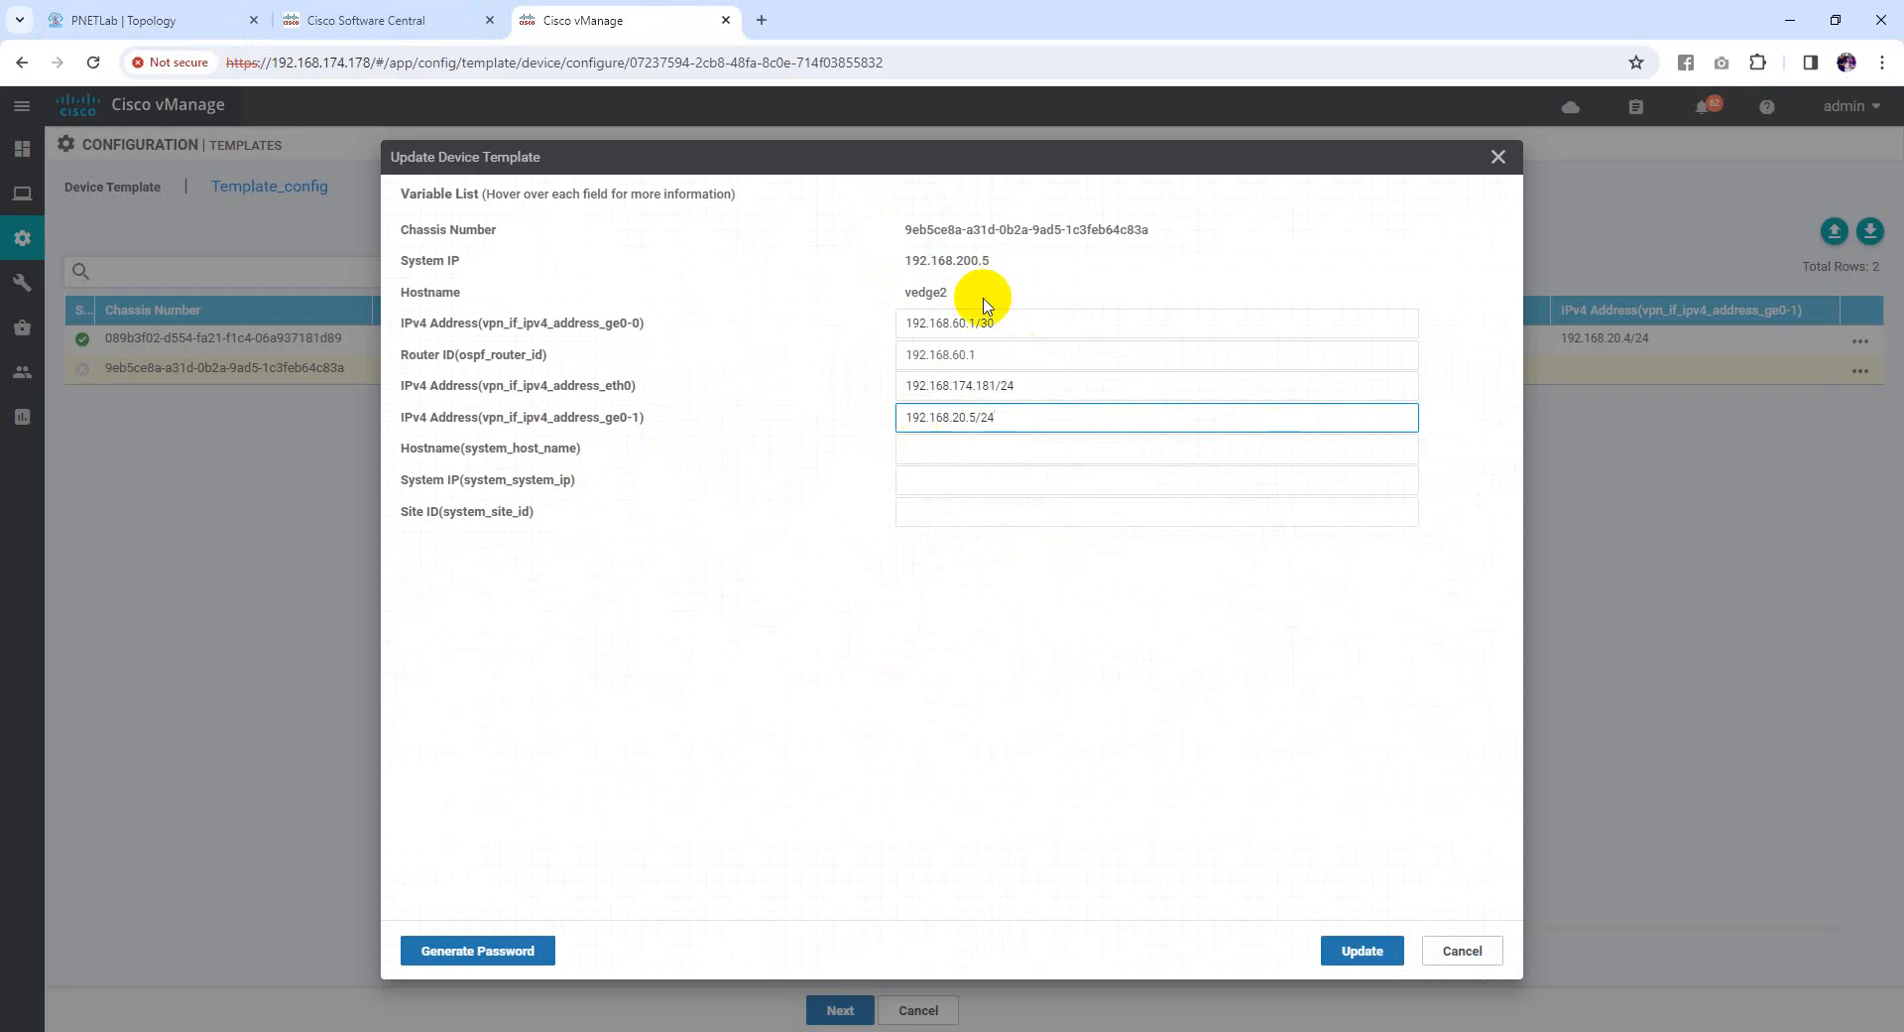
Enter hostname vedge2, system IP 192.168.200.5 and site ID 5, then save and continue
double_click(918, 291)
click(967, 451)
key(ctrl+v)
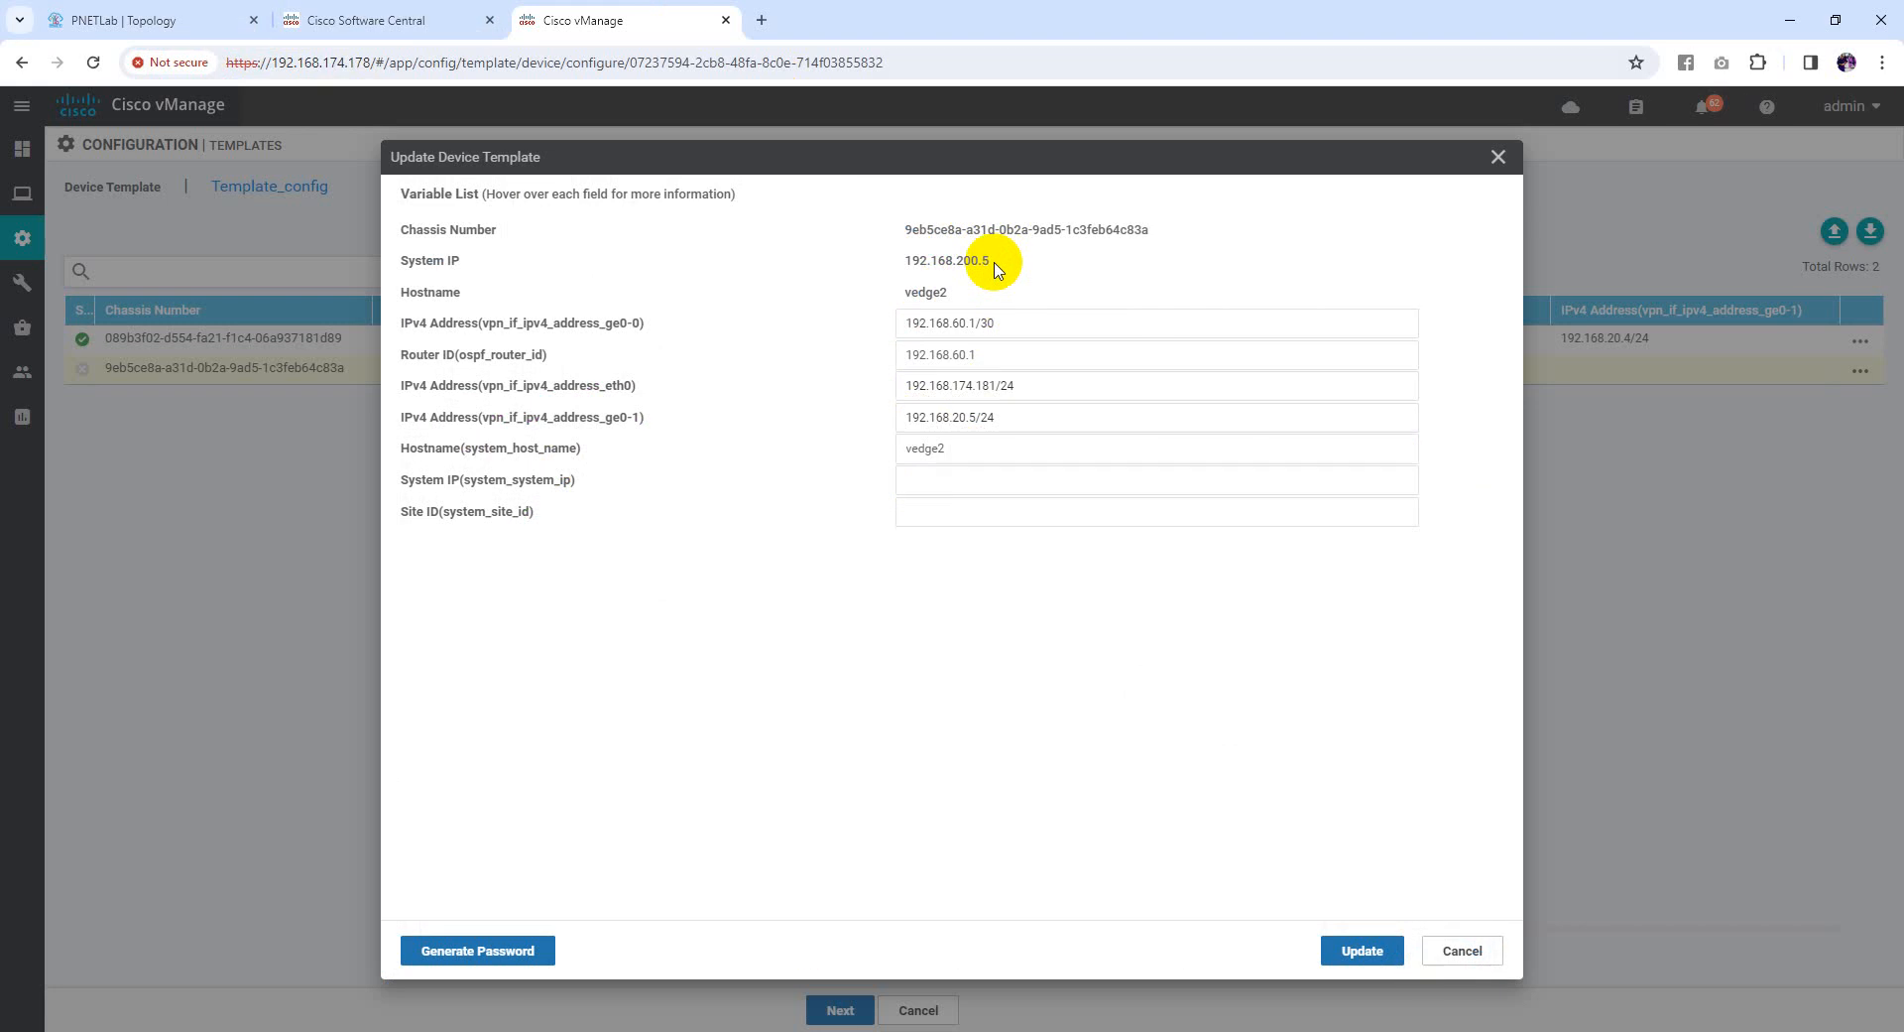
double_click(927, 259)
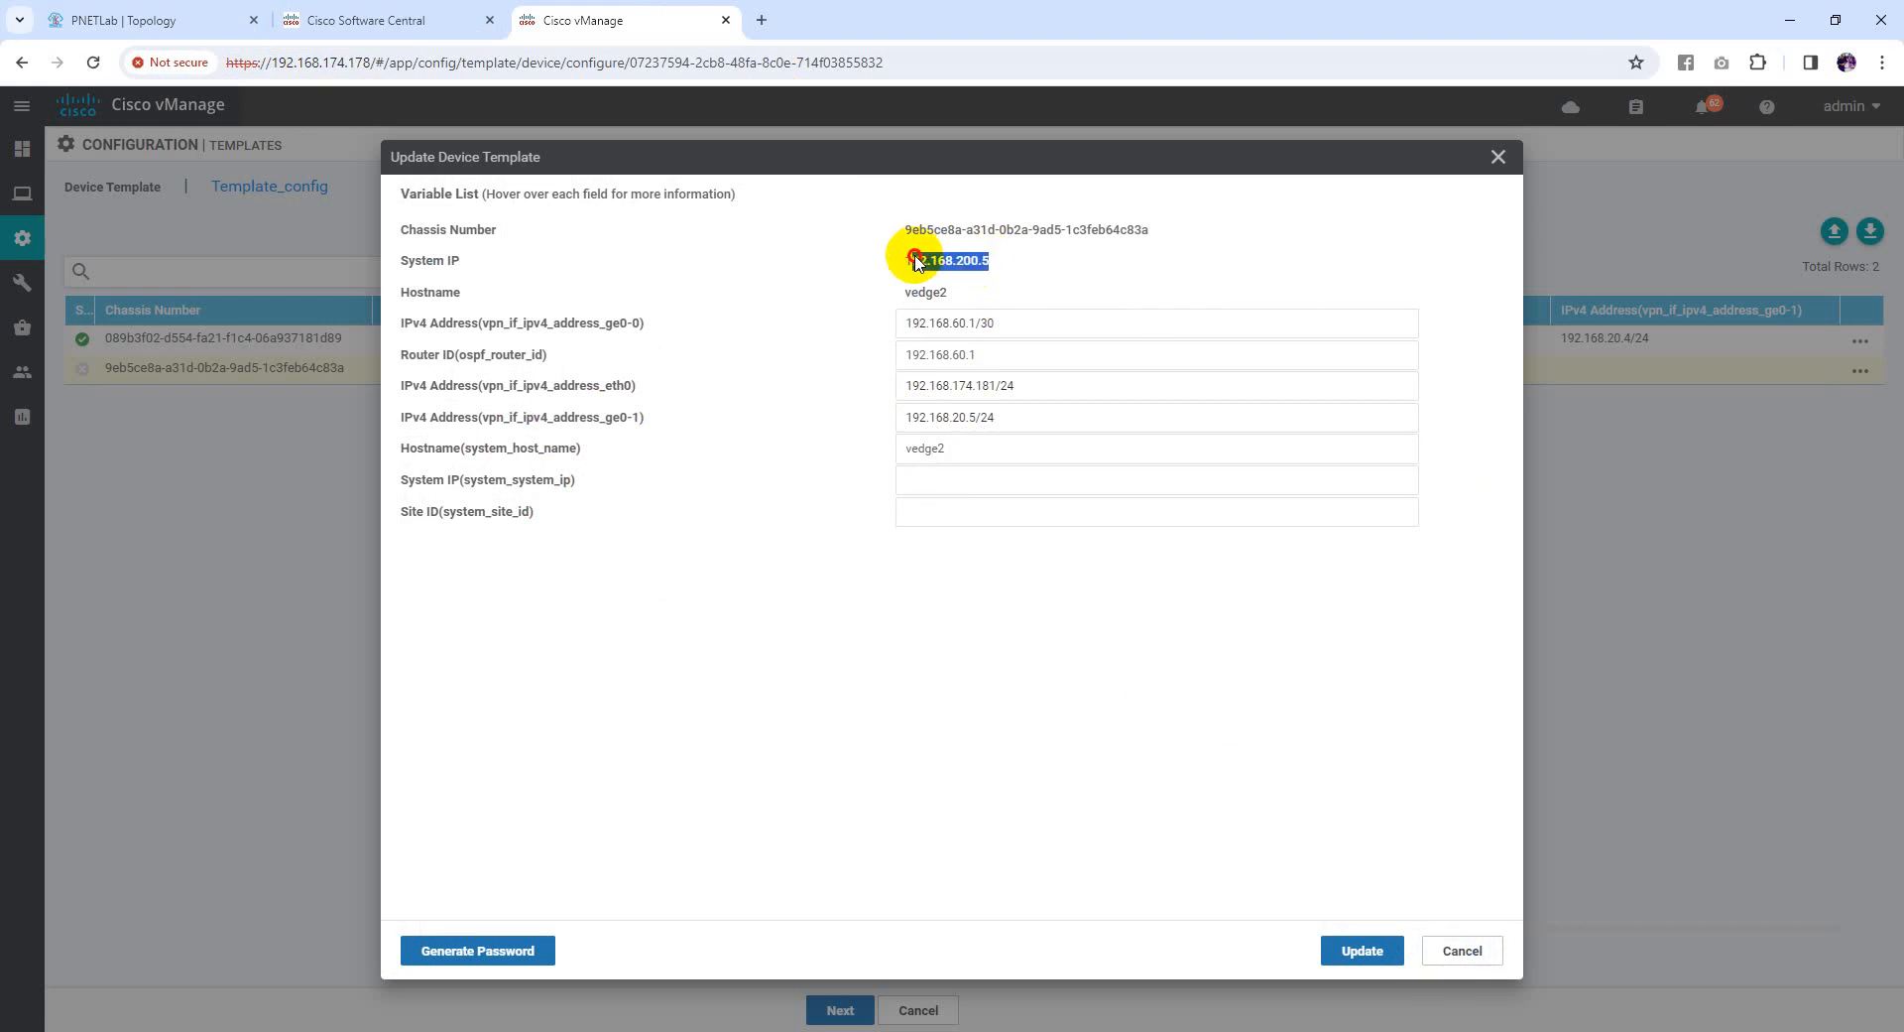
click(958, 479)
key(ctrl+v)
click(944, 524)
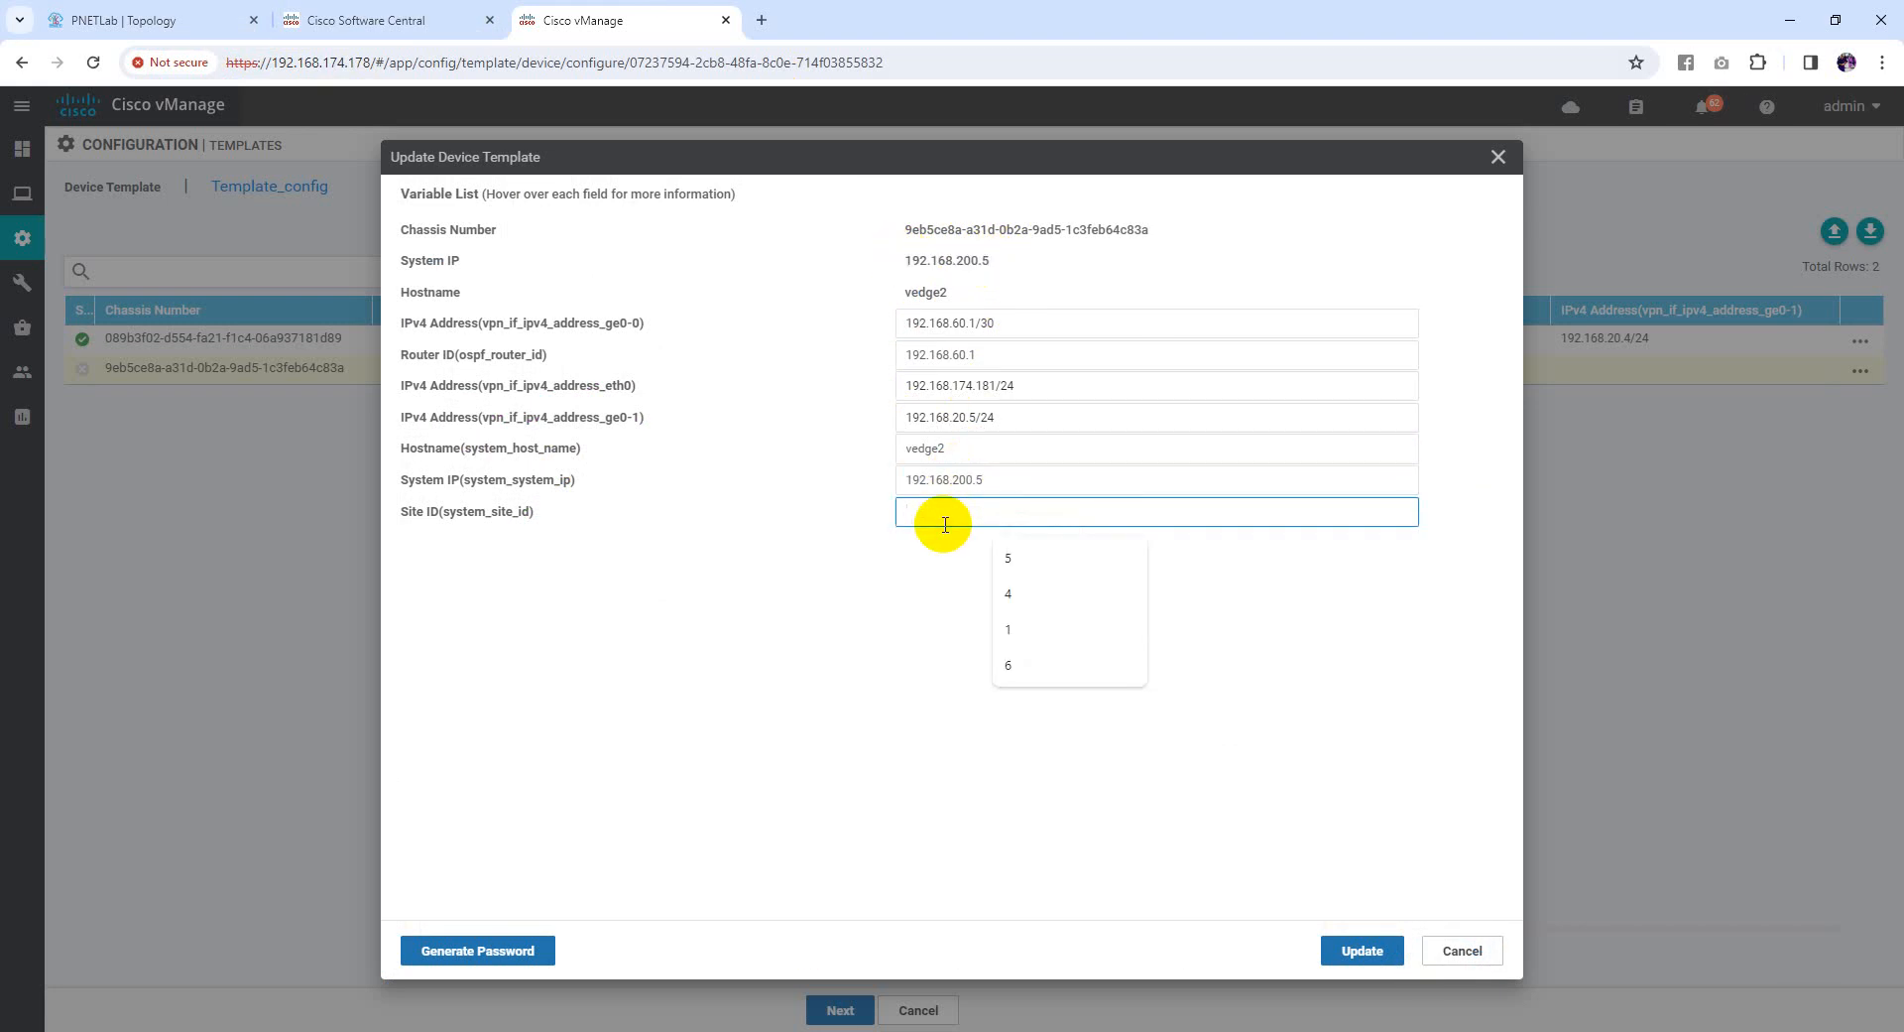
text(5)
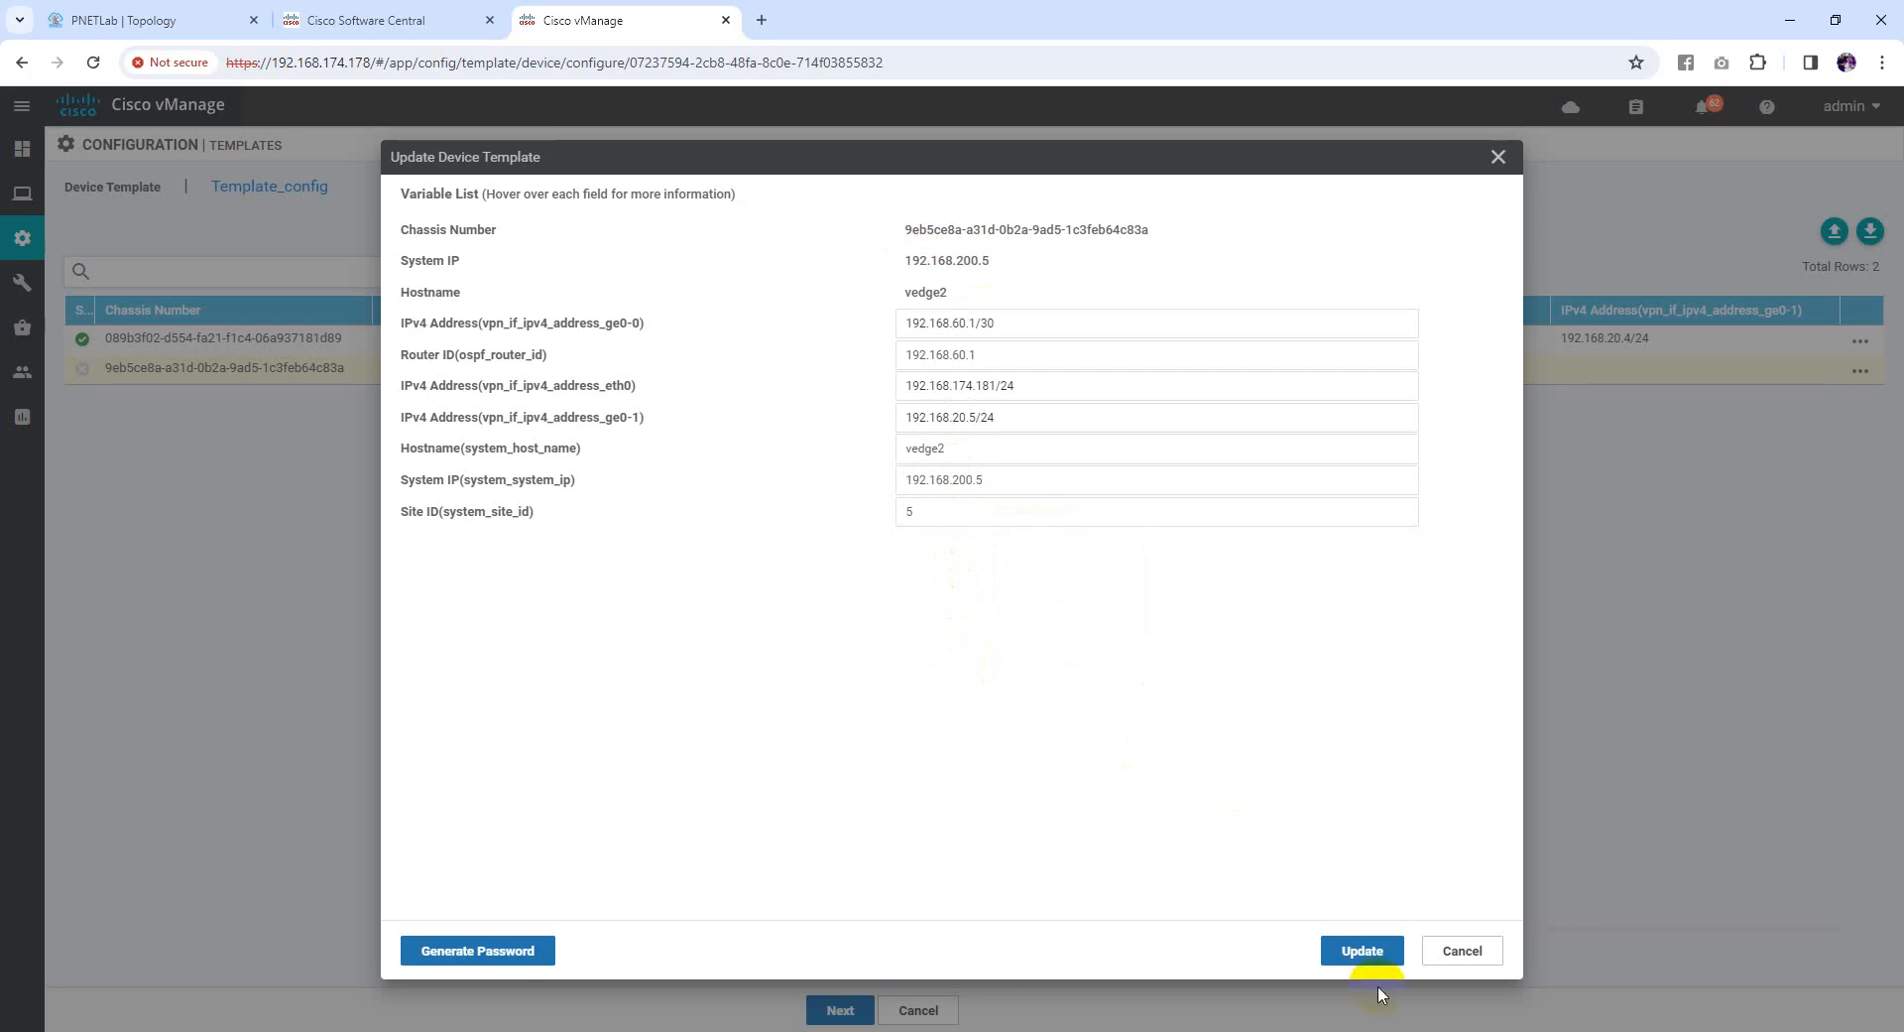
click(1361, 950)
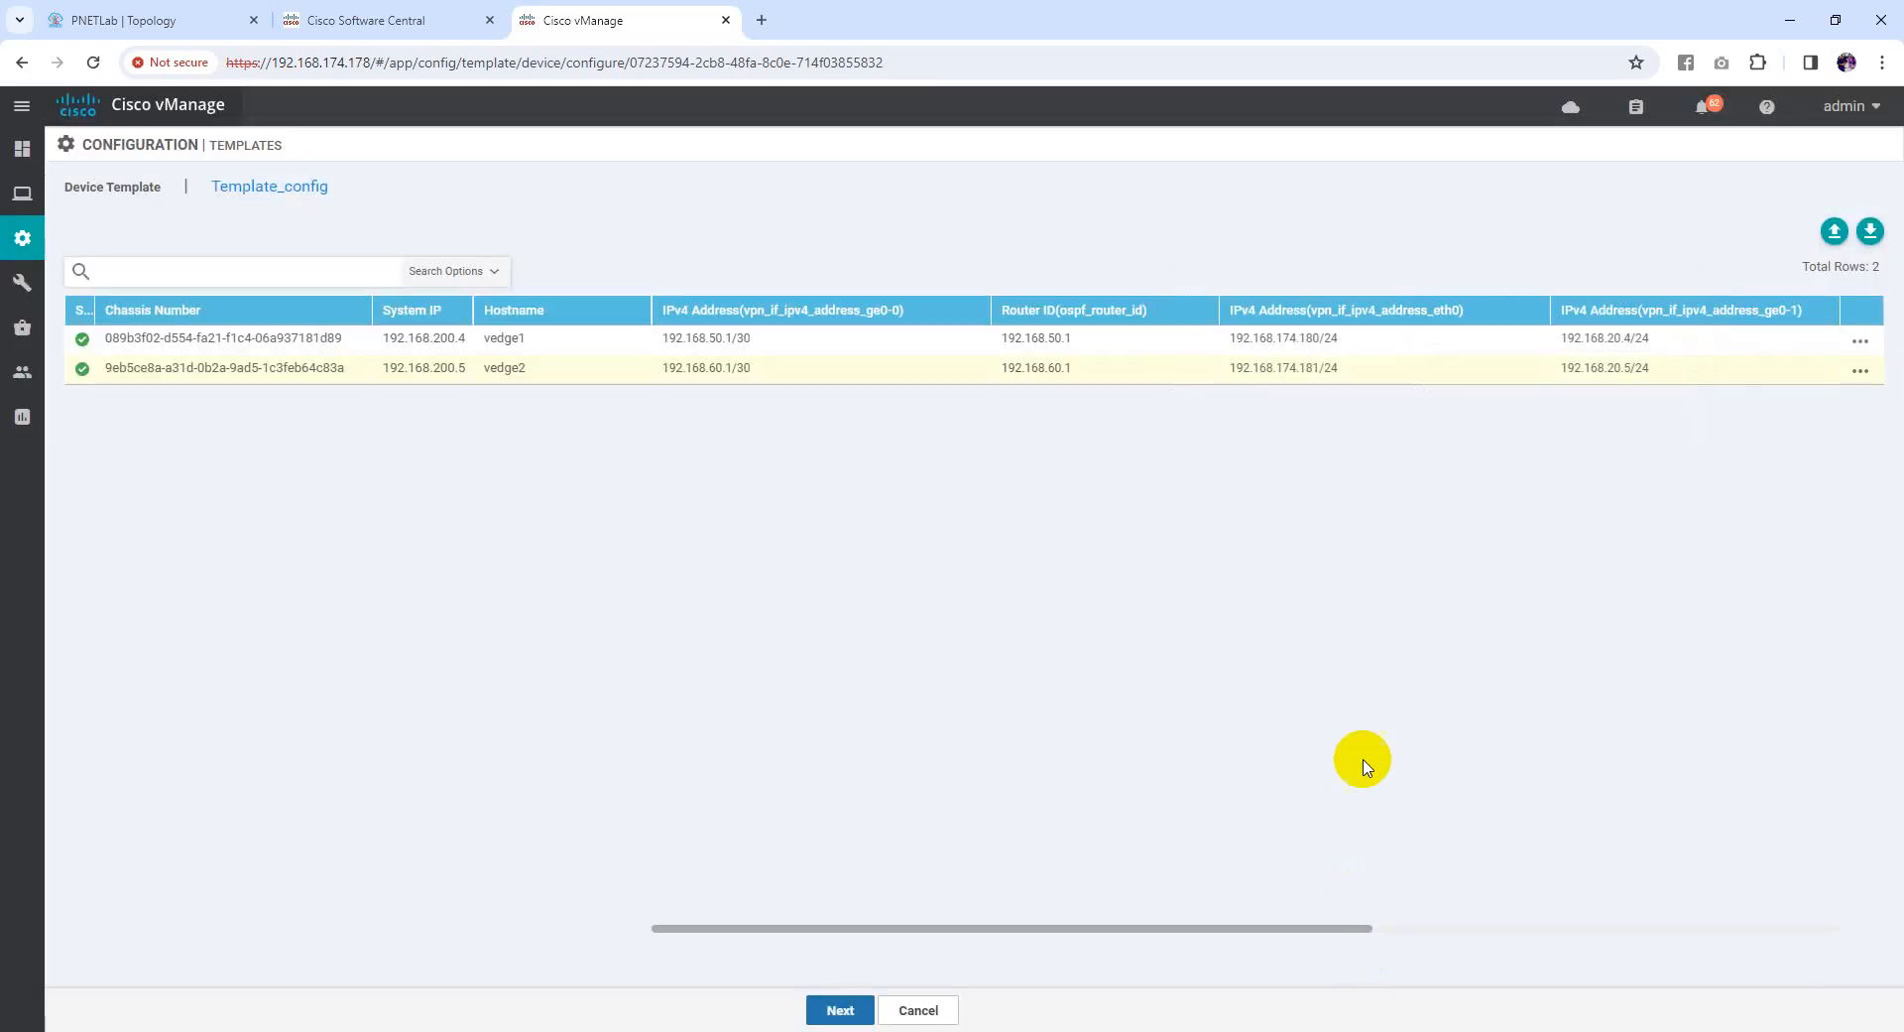
click(838, 1010)
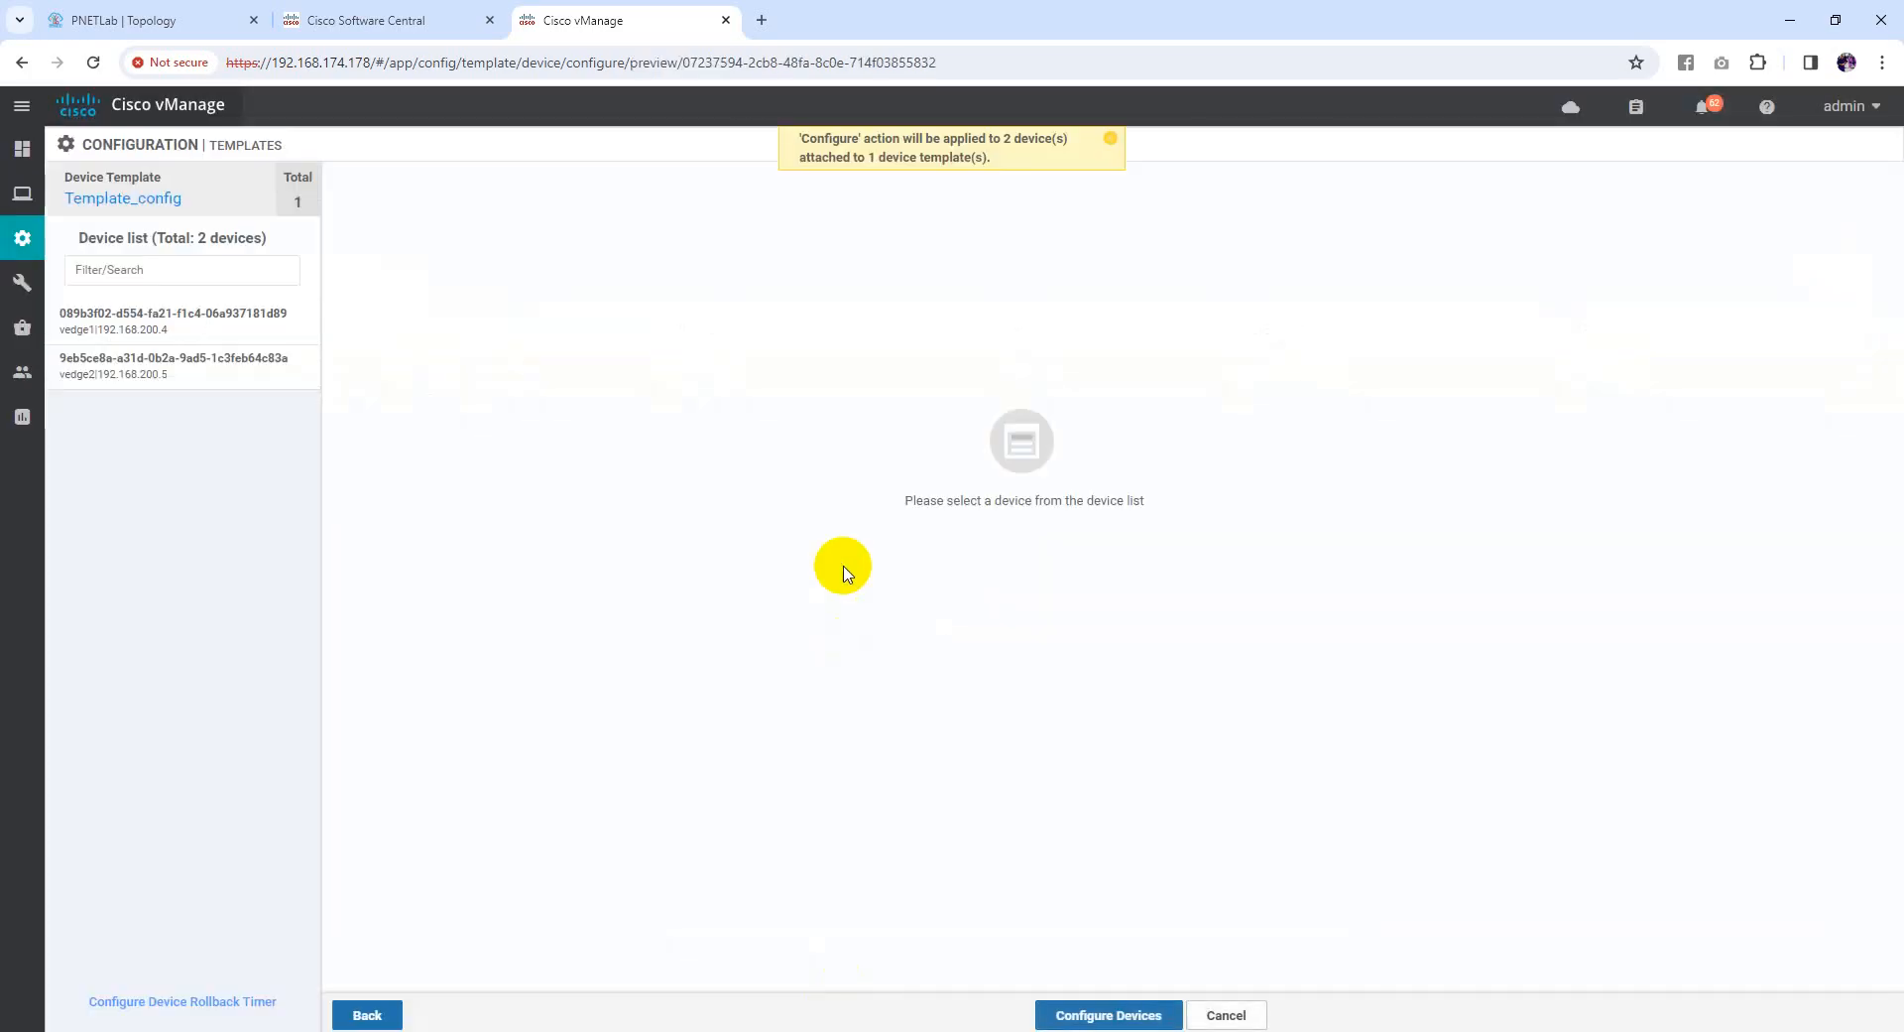
Preview vedge1's generated configuration and view its Config Diff against the current one
click(236, 342)
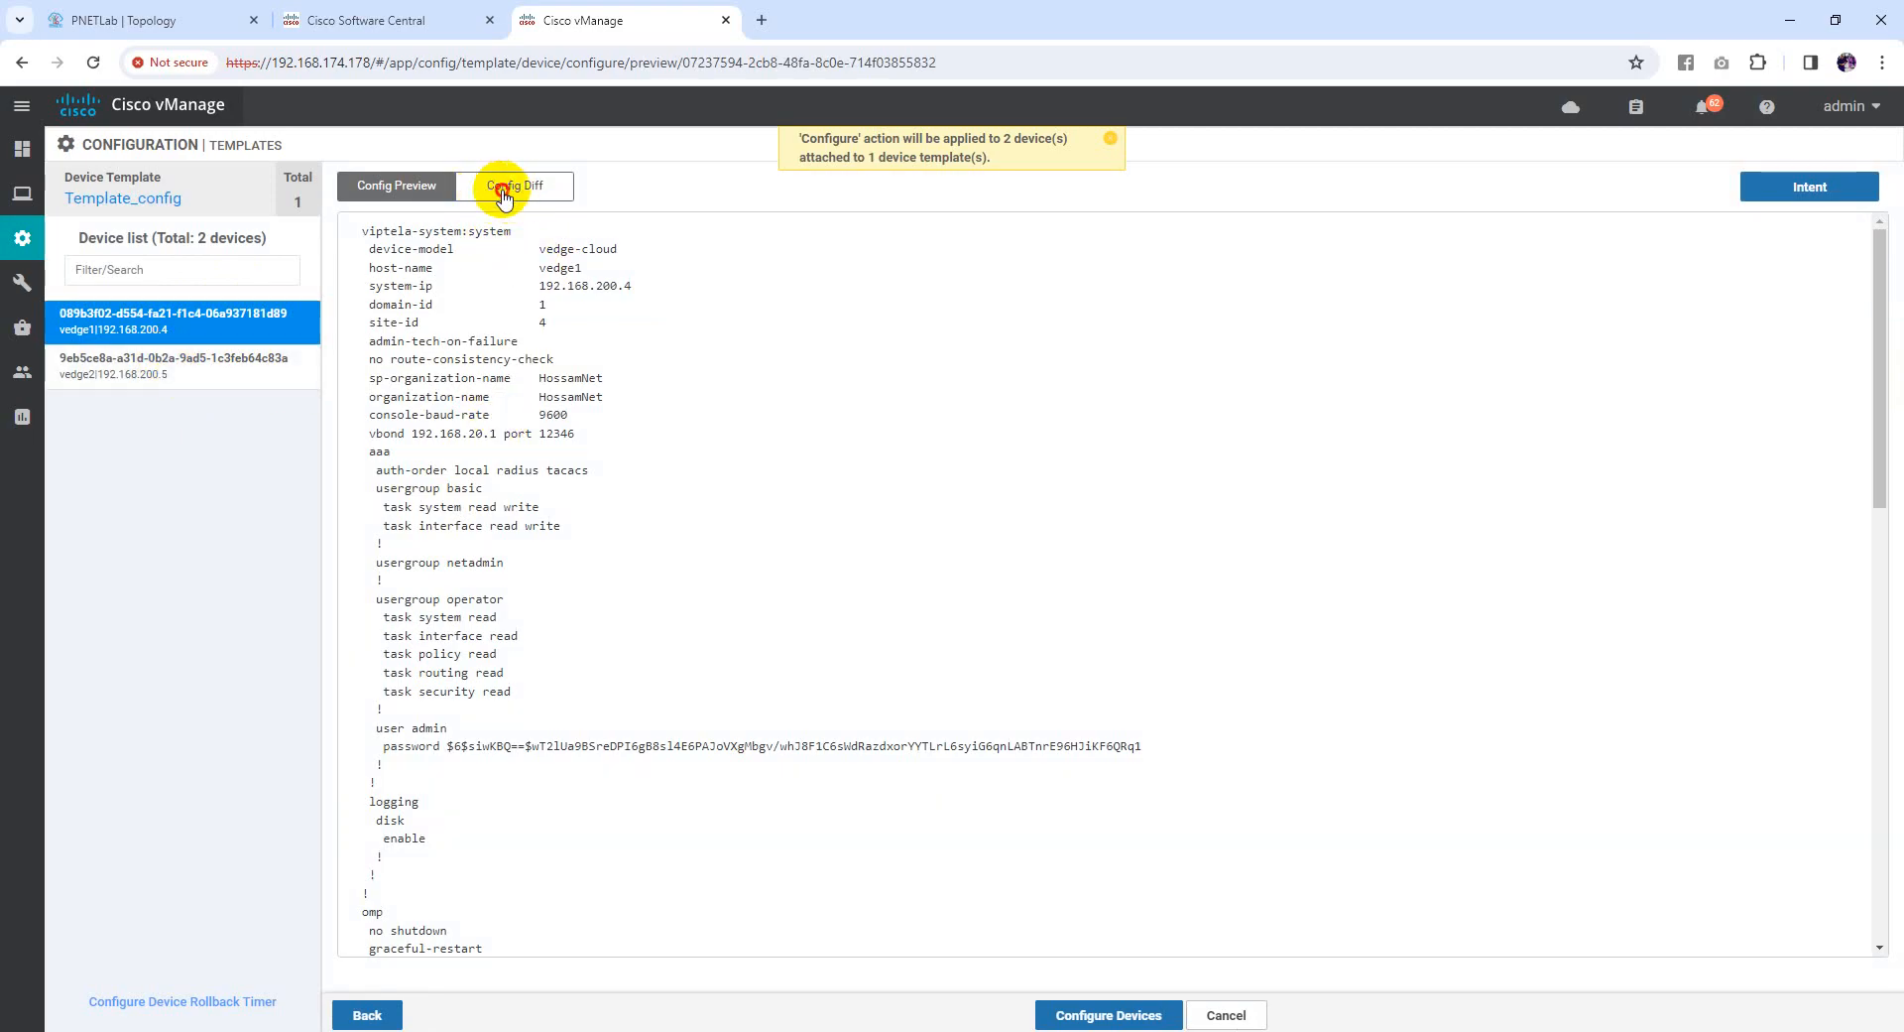
click(498, 194)
click(1651, 195)
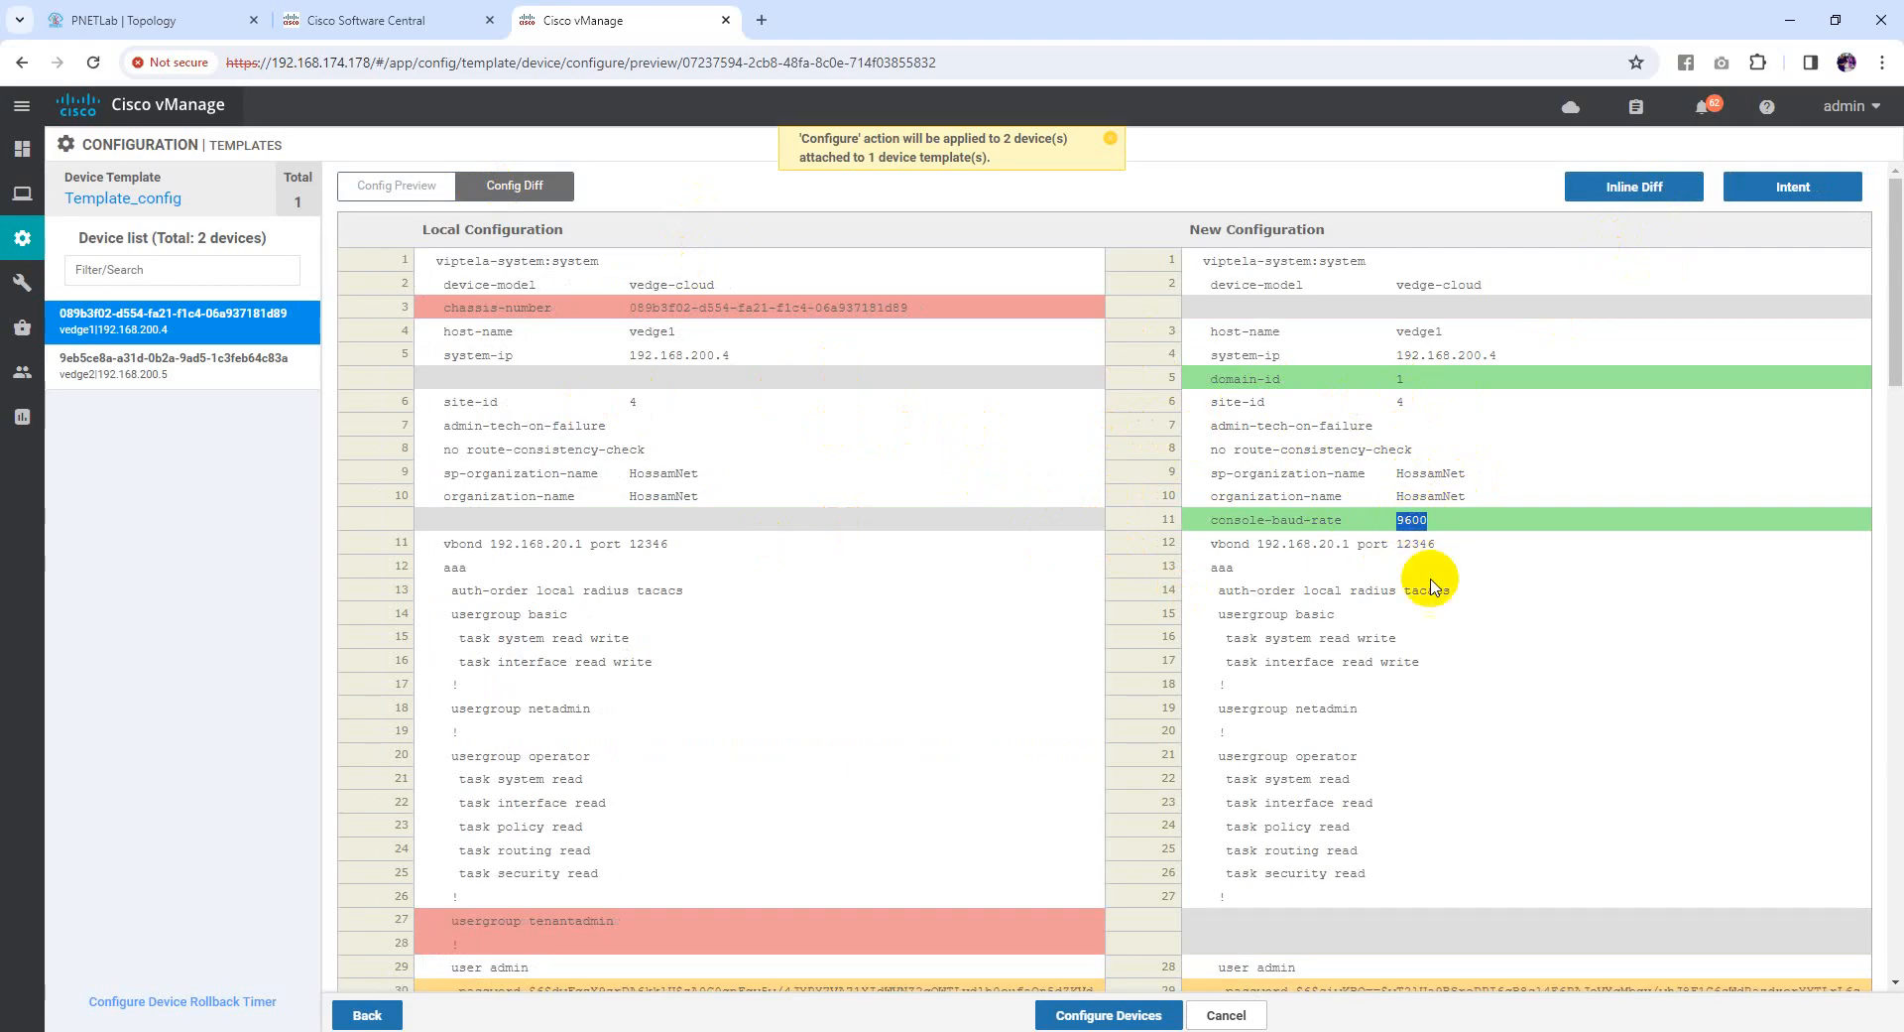
scroll(1432, 587, down, 1)
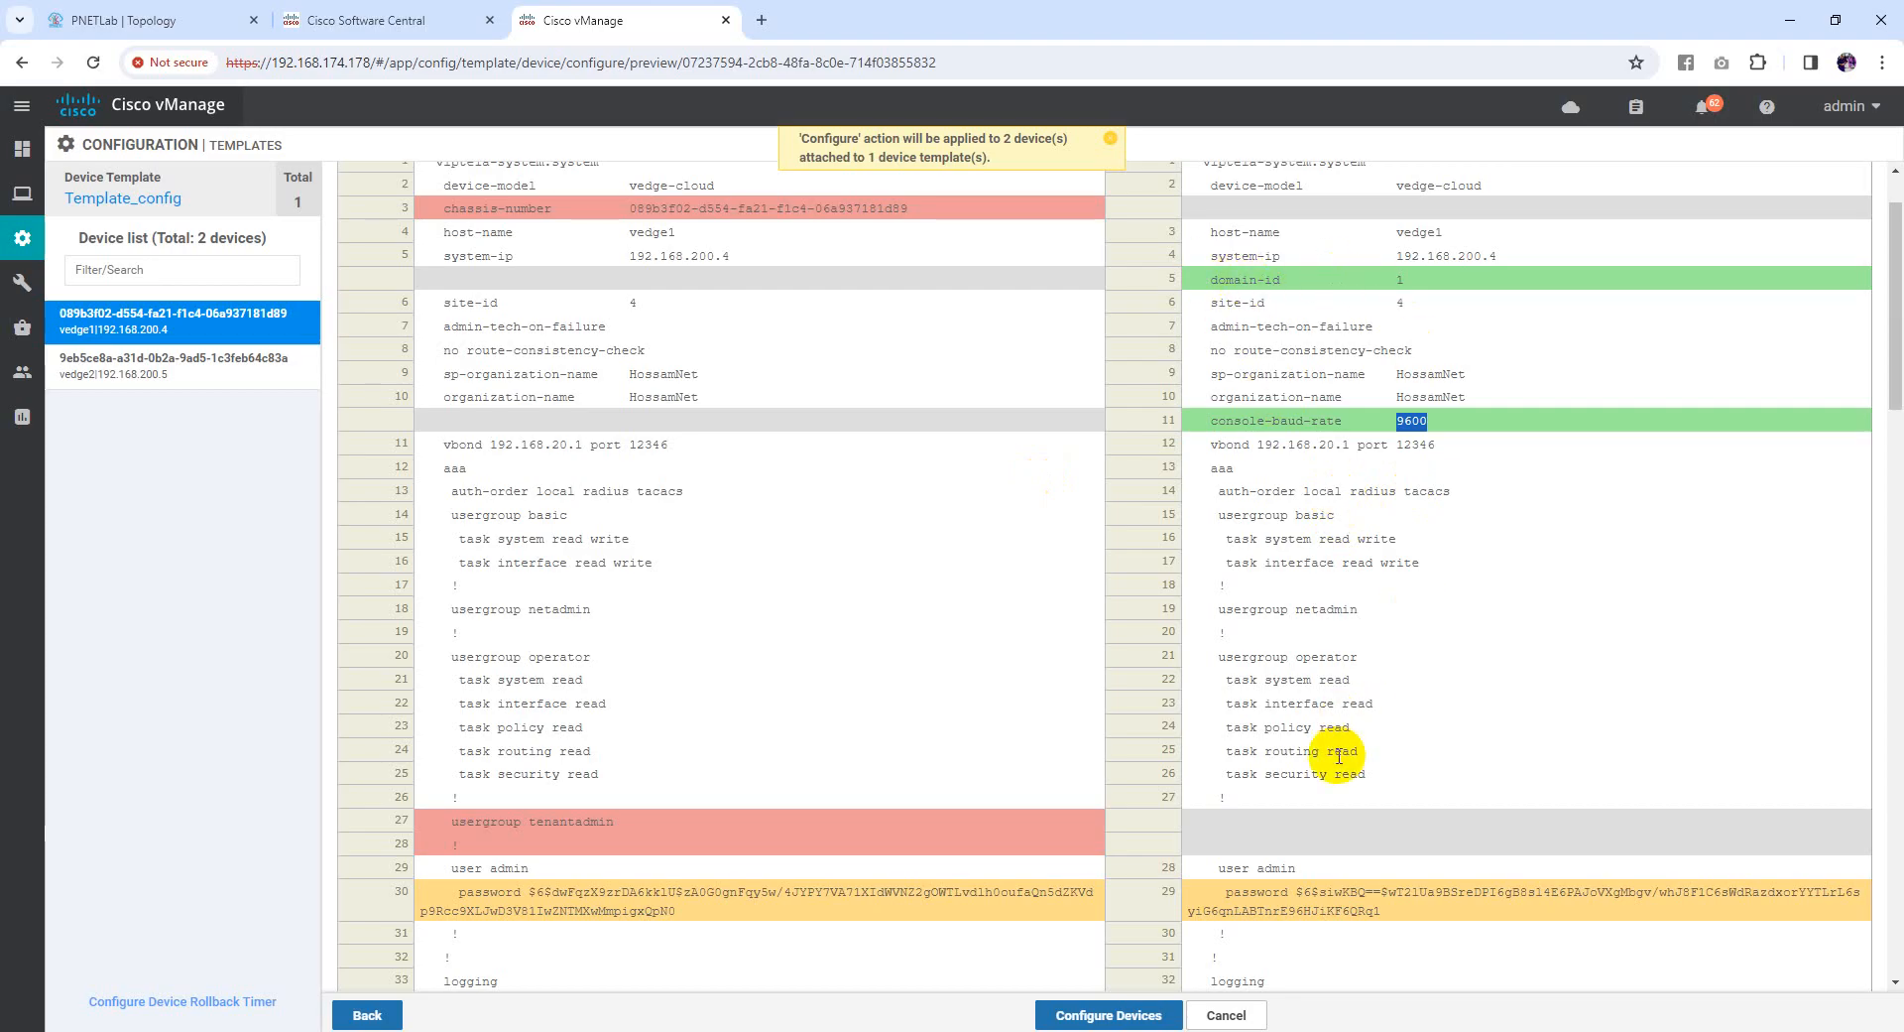
scroll(1332, 712, down, 2)
scroll(1332, 712, down, 5)
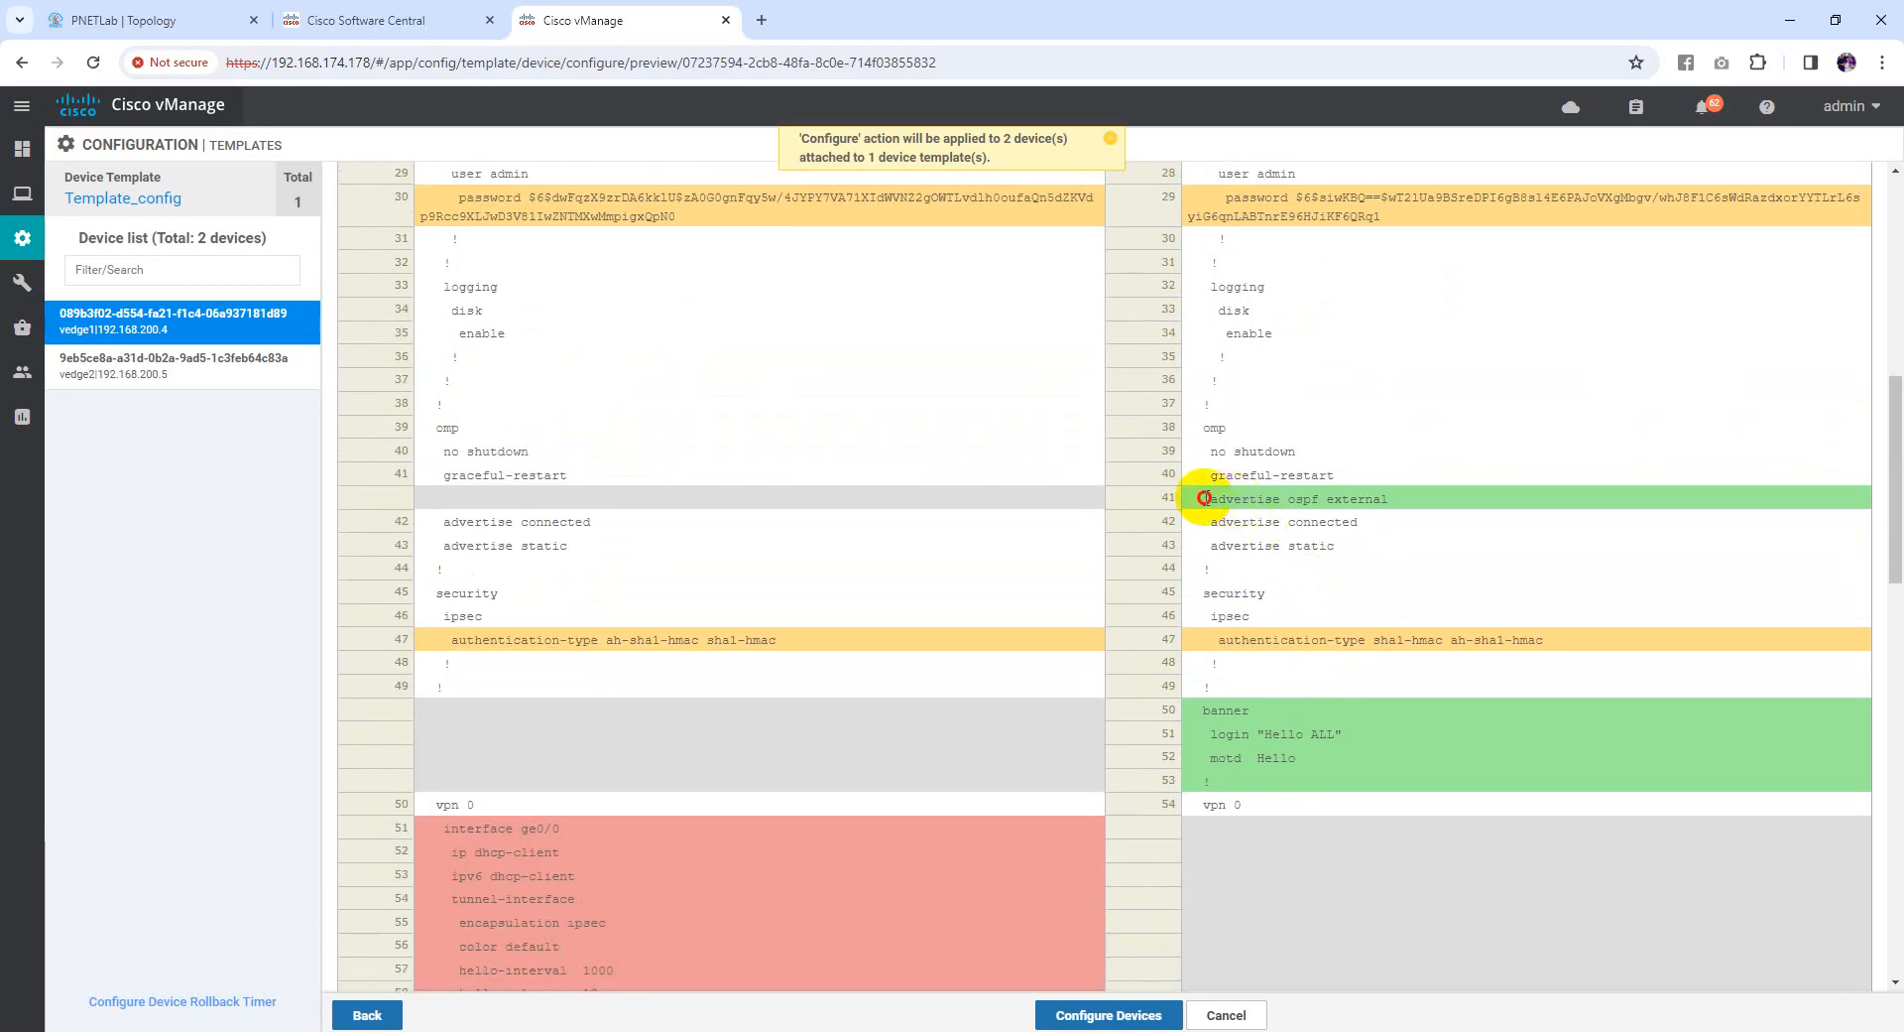
drag(1204, 498, 1354, 504)
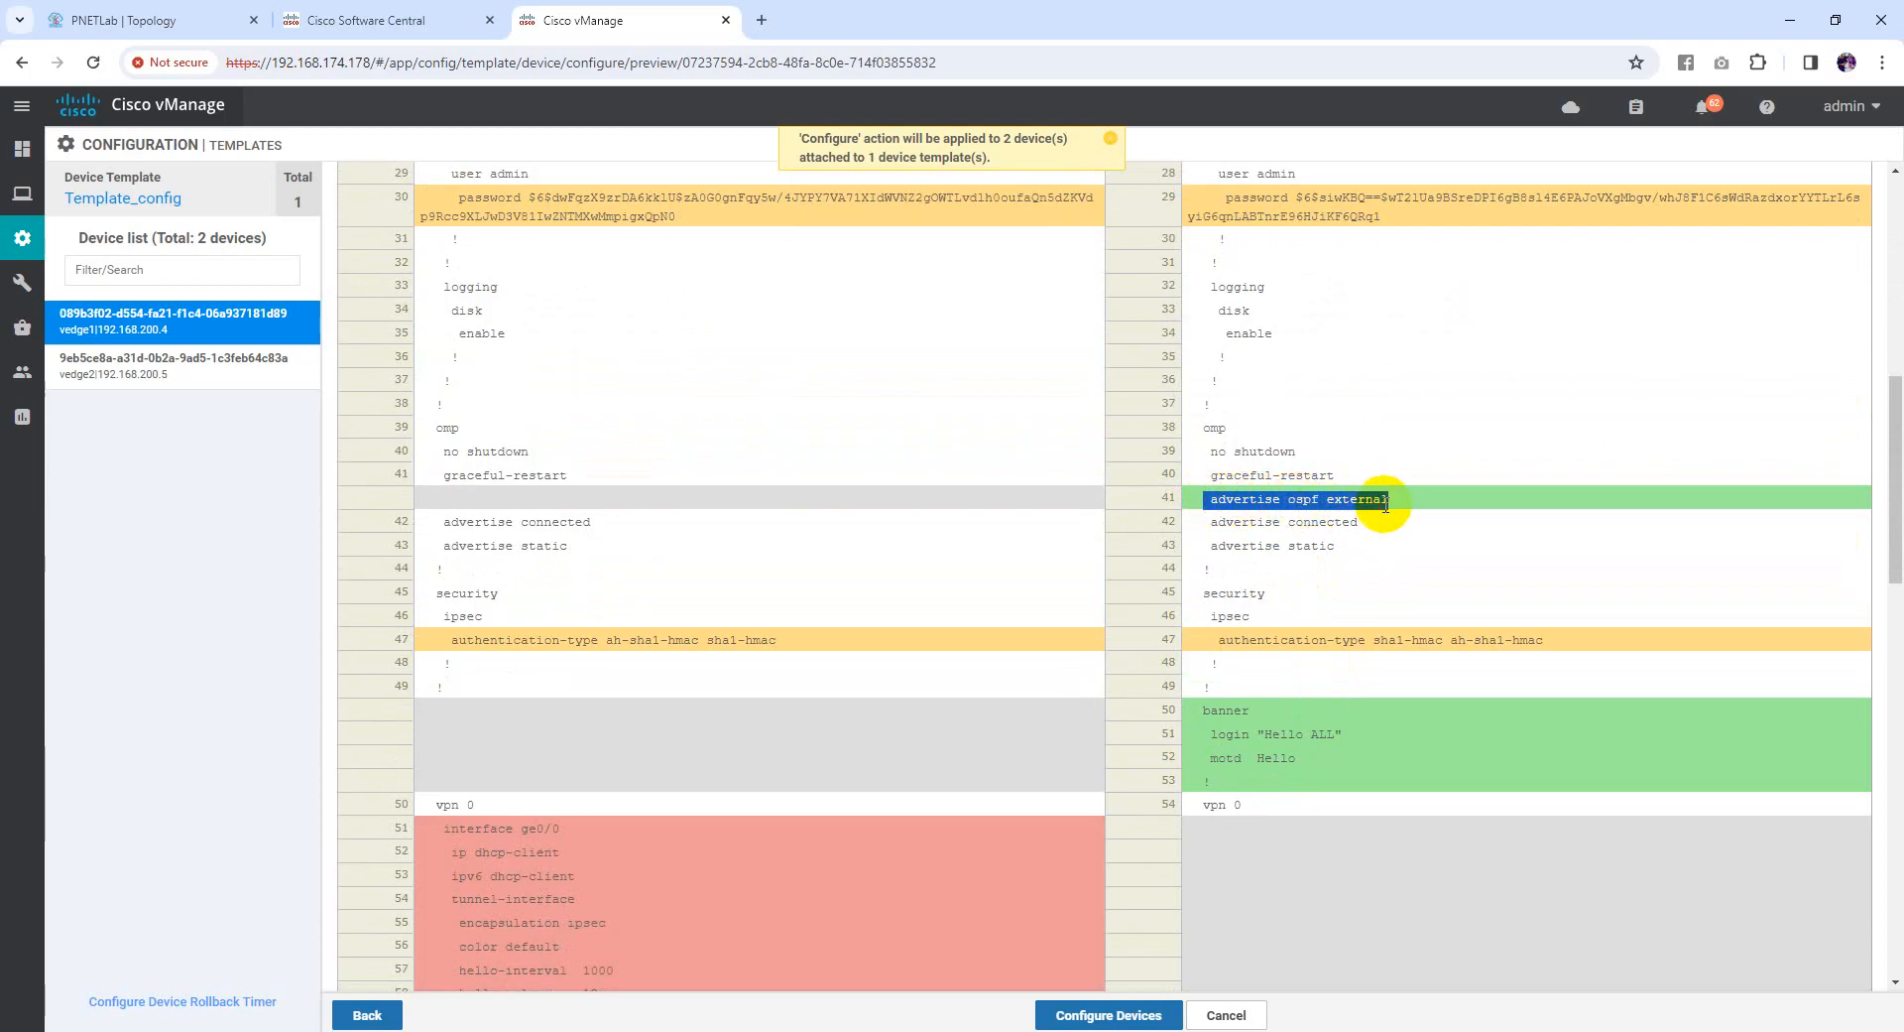
click(1209, 430)
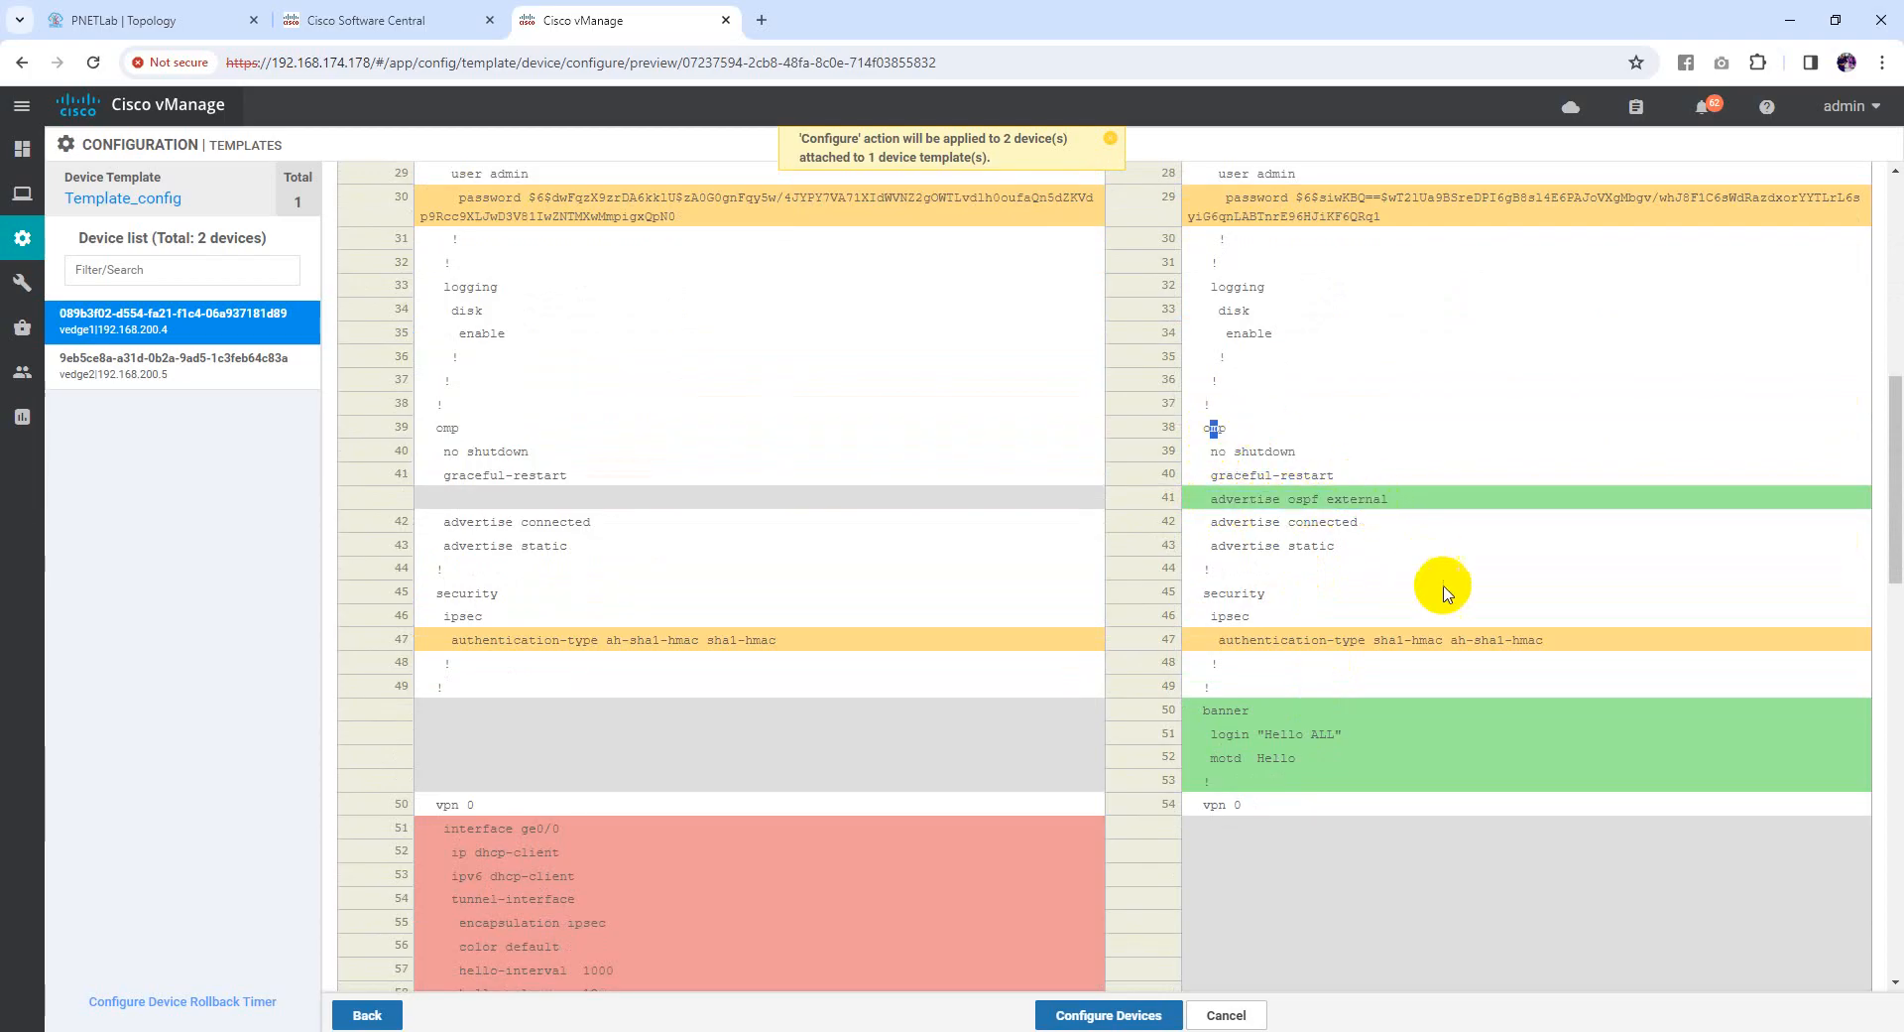
scroll(1378, 493, down, 1)
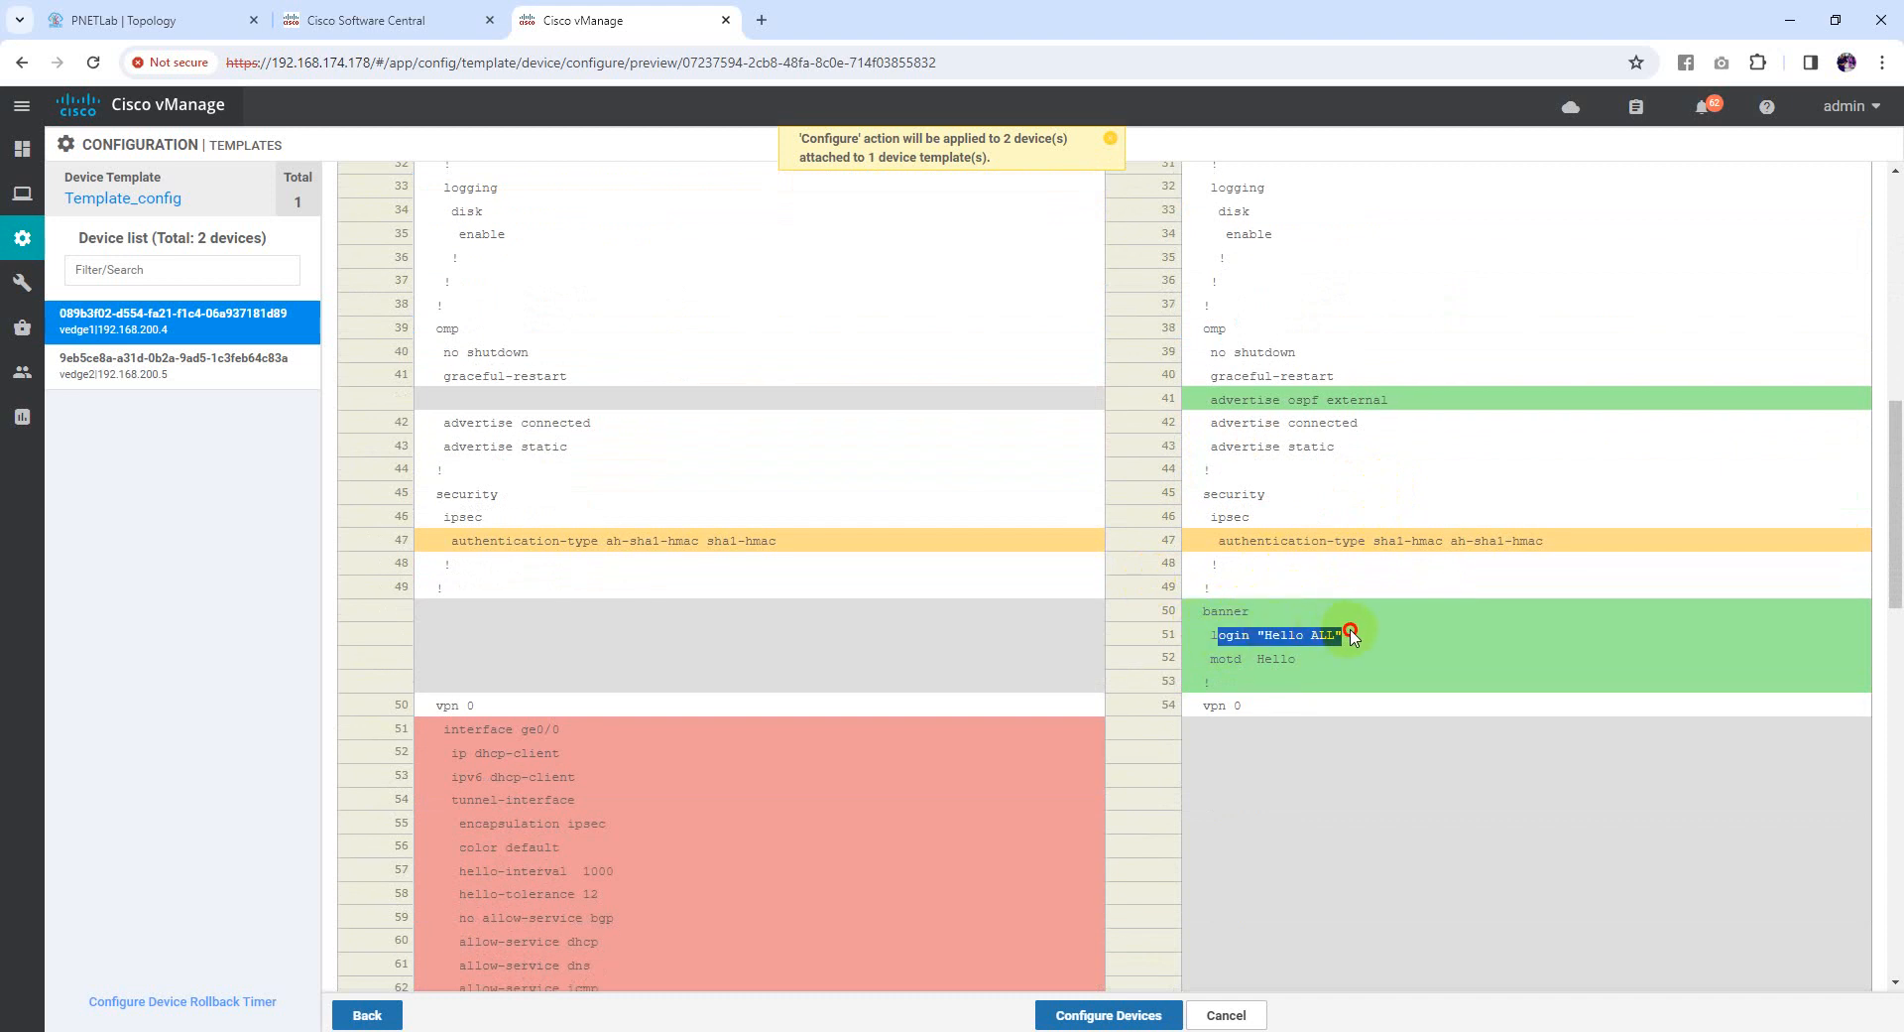
drag(1211, 661, 1252, 659)
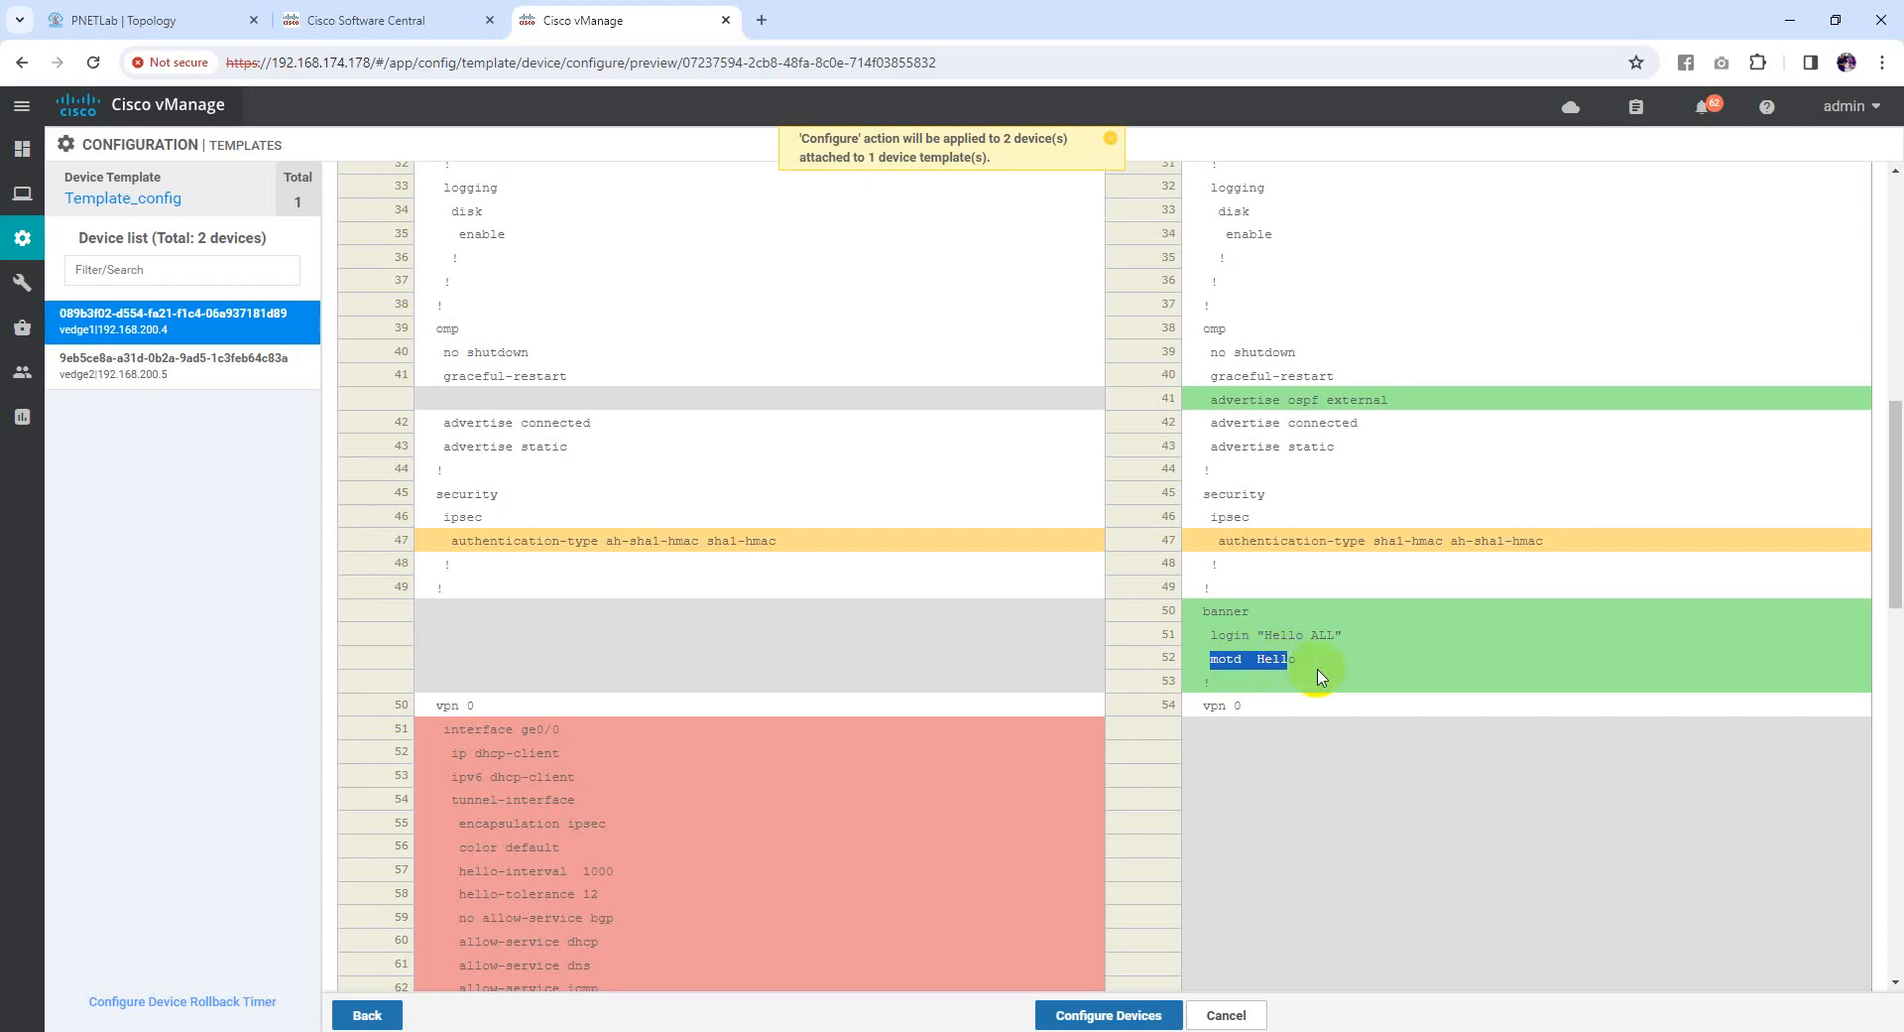
scroll(1255, 665, down, 3)
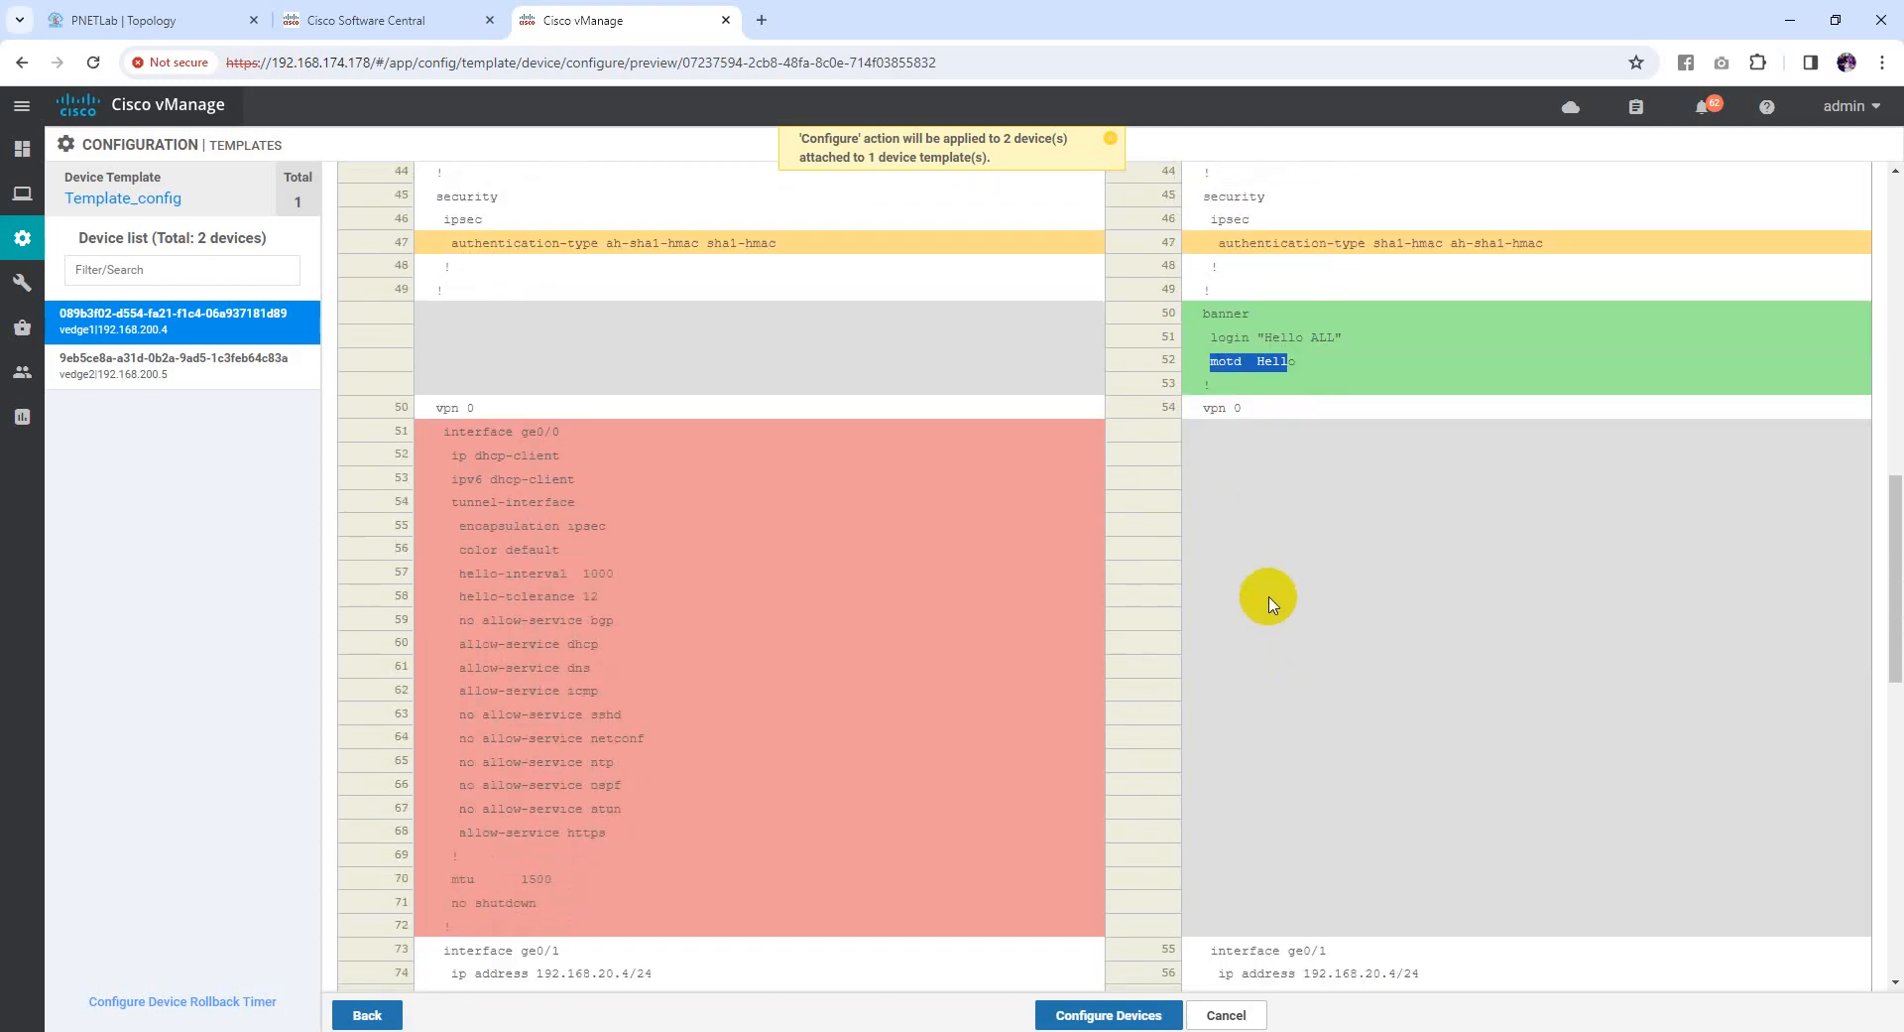
scroll(1289, 566, down, 2)
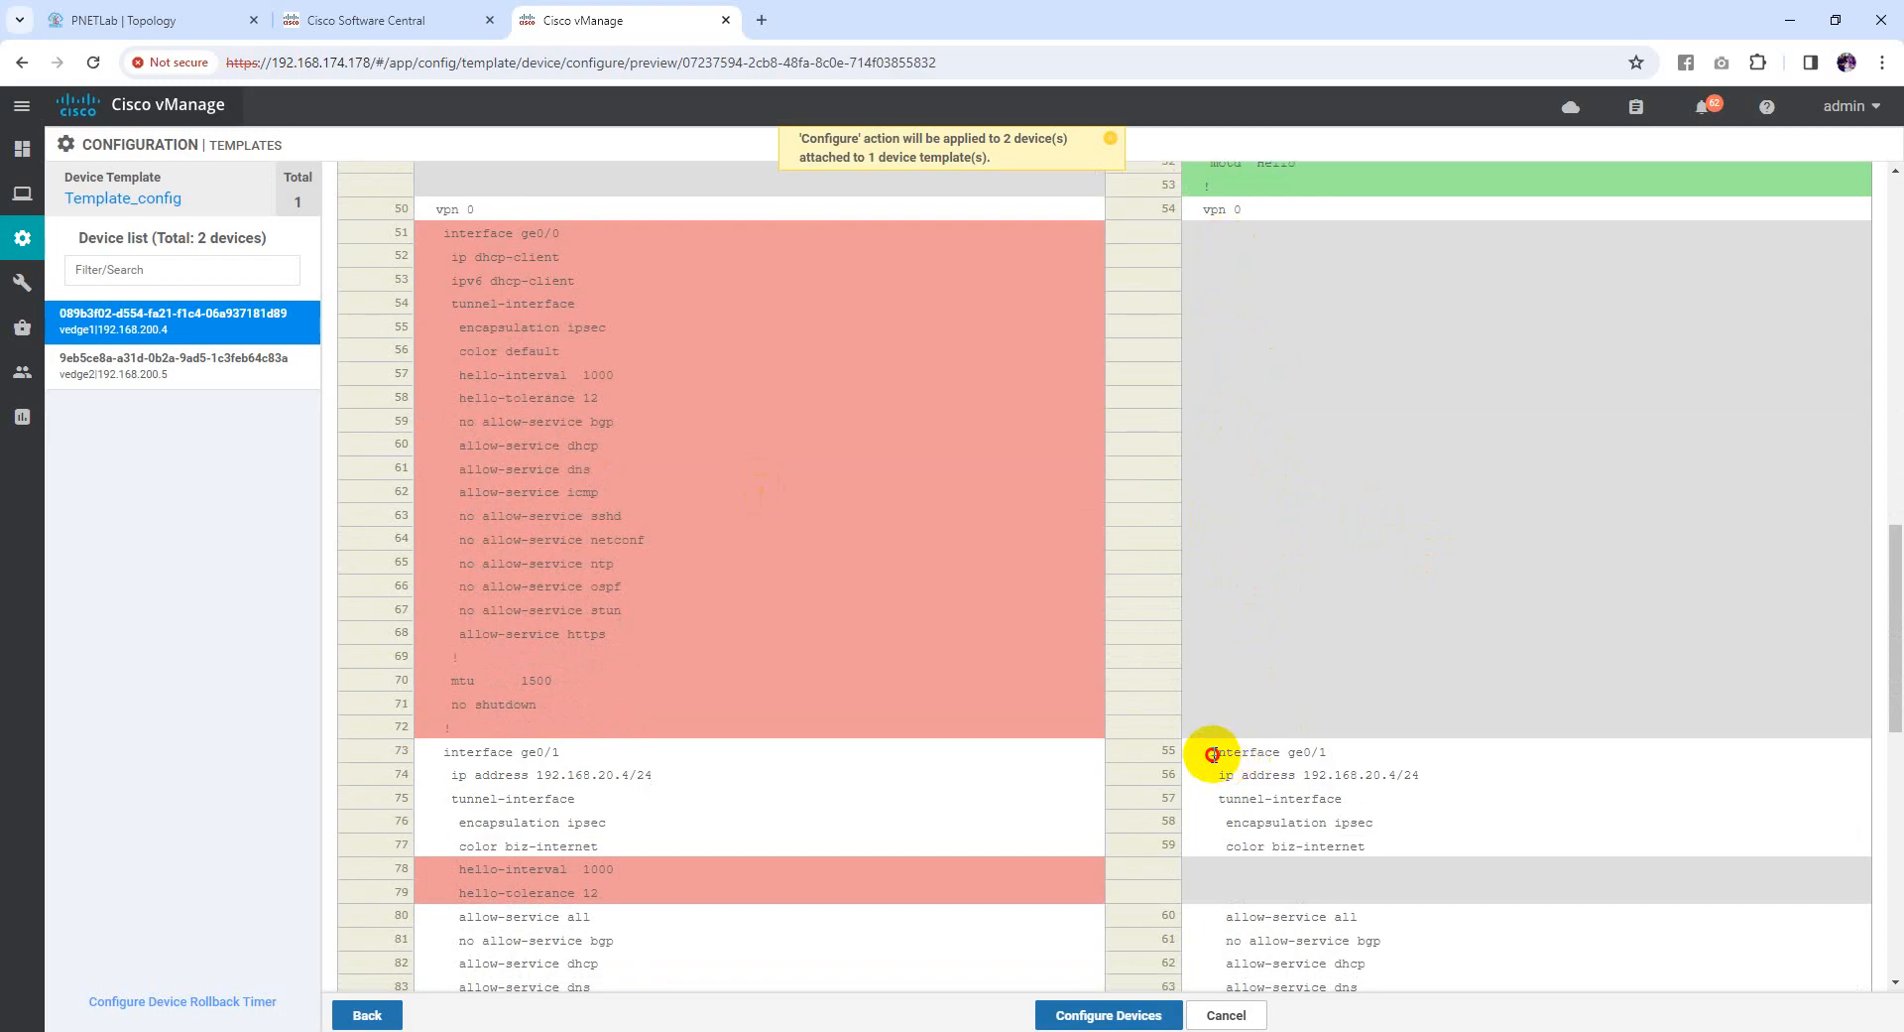
drag(1211, 753, 1218, 753)
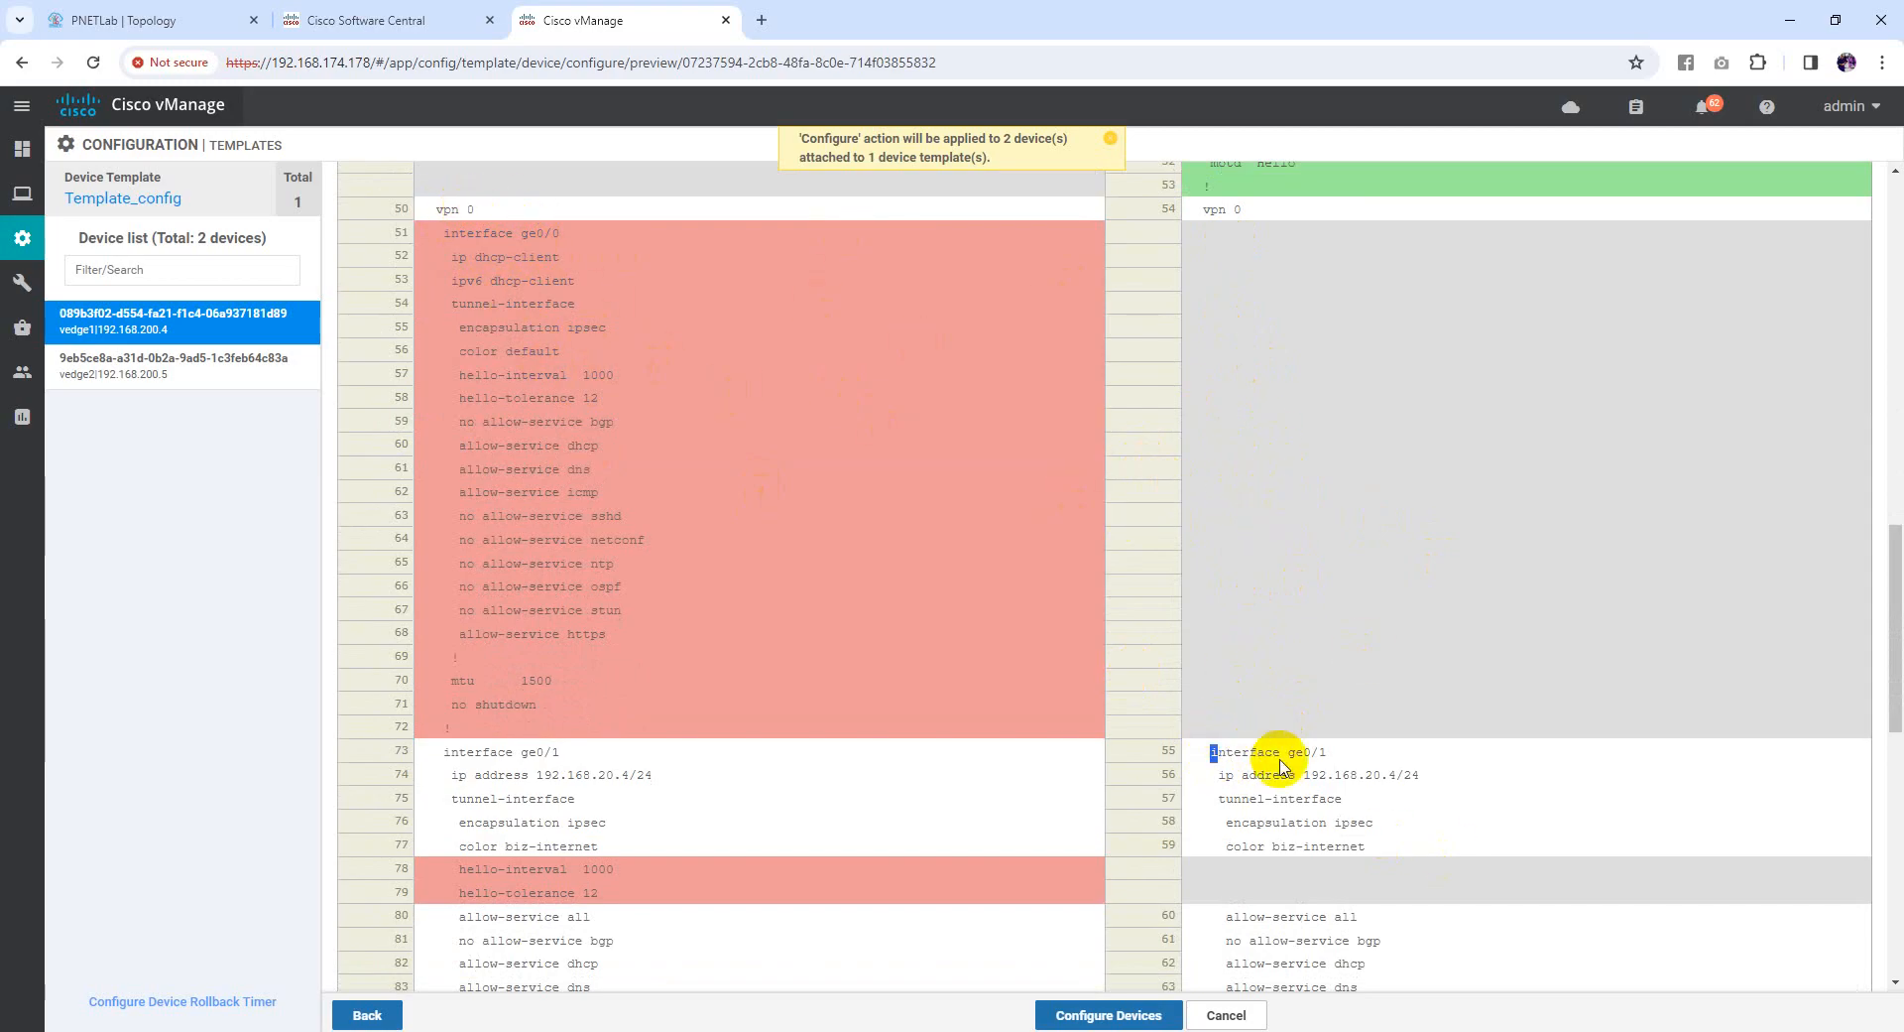
click(1237, 768)
drag(1207, 751, 1262, 781)
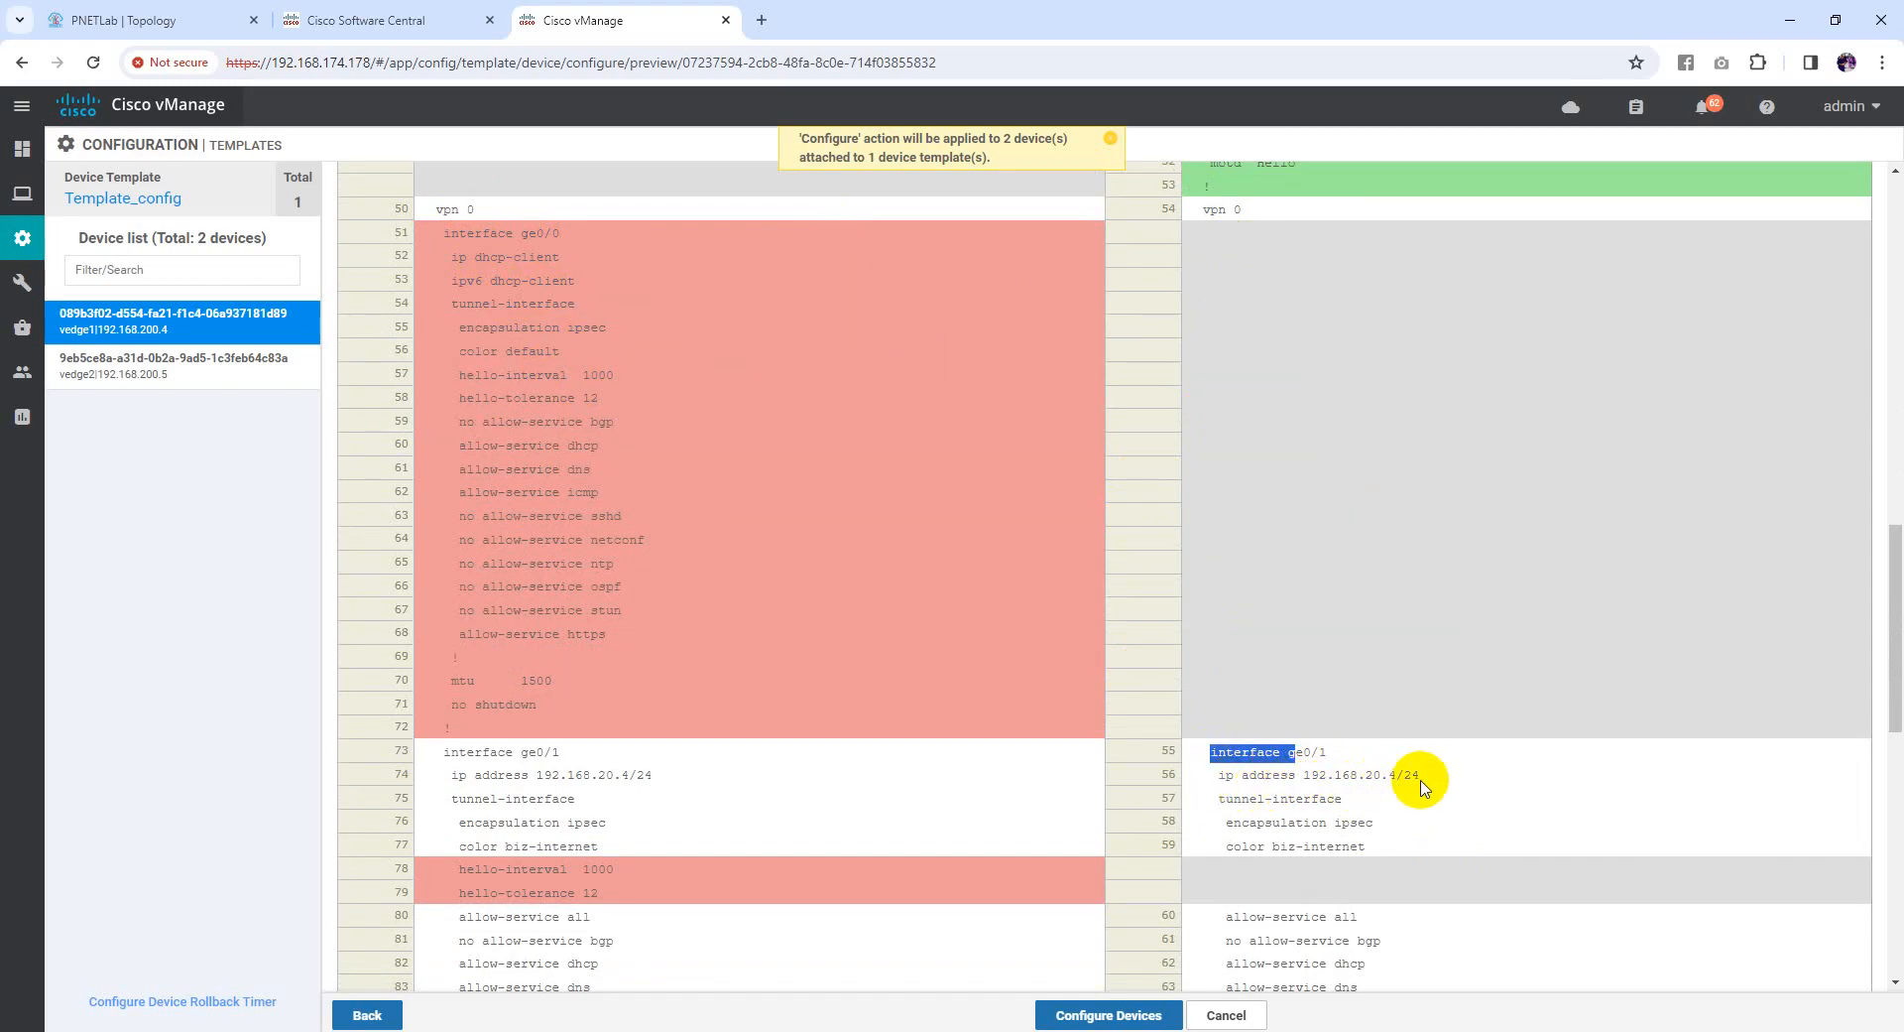
scroll(1394, 744, down, 1)
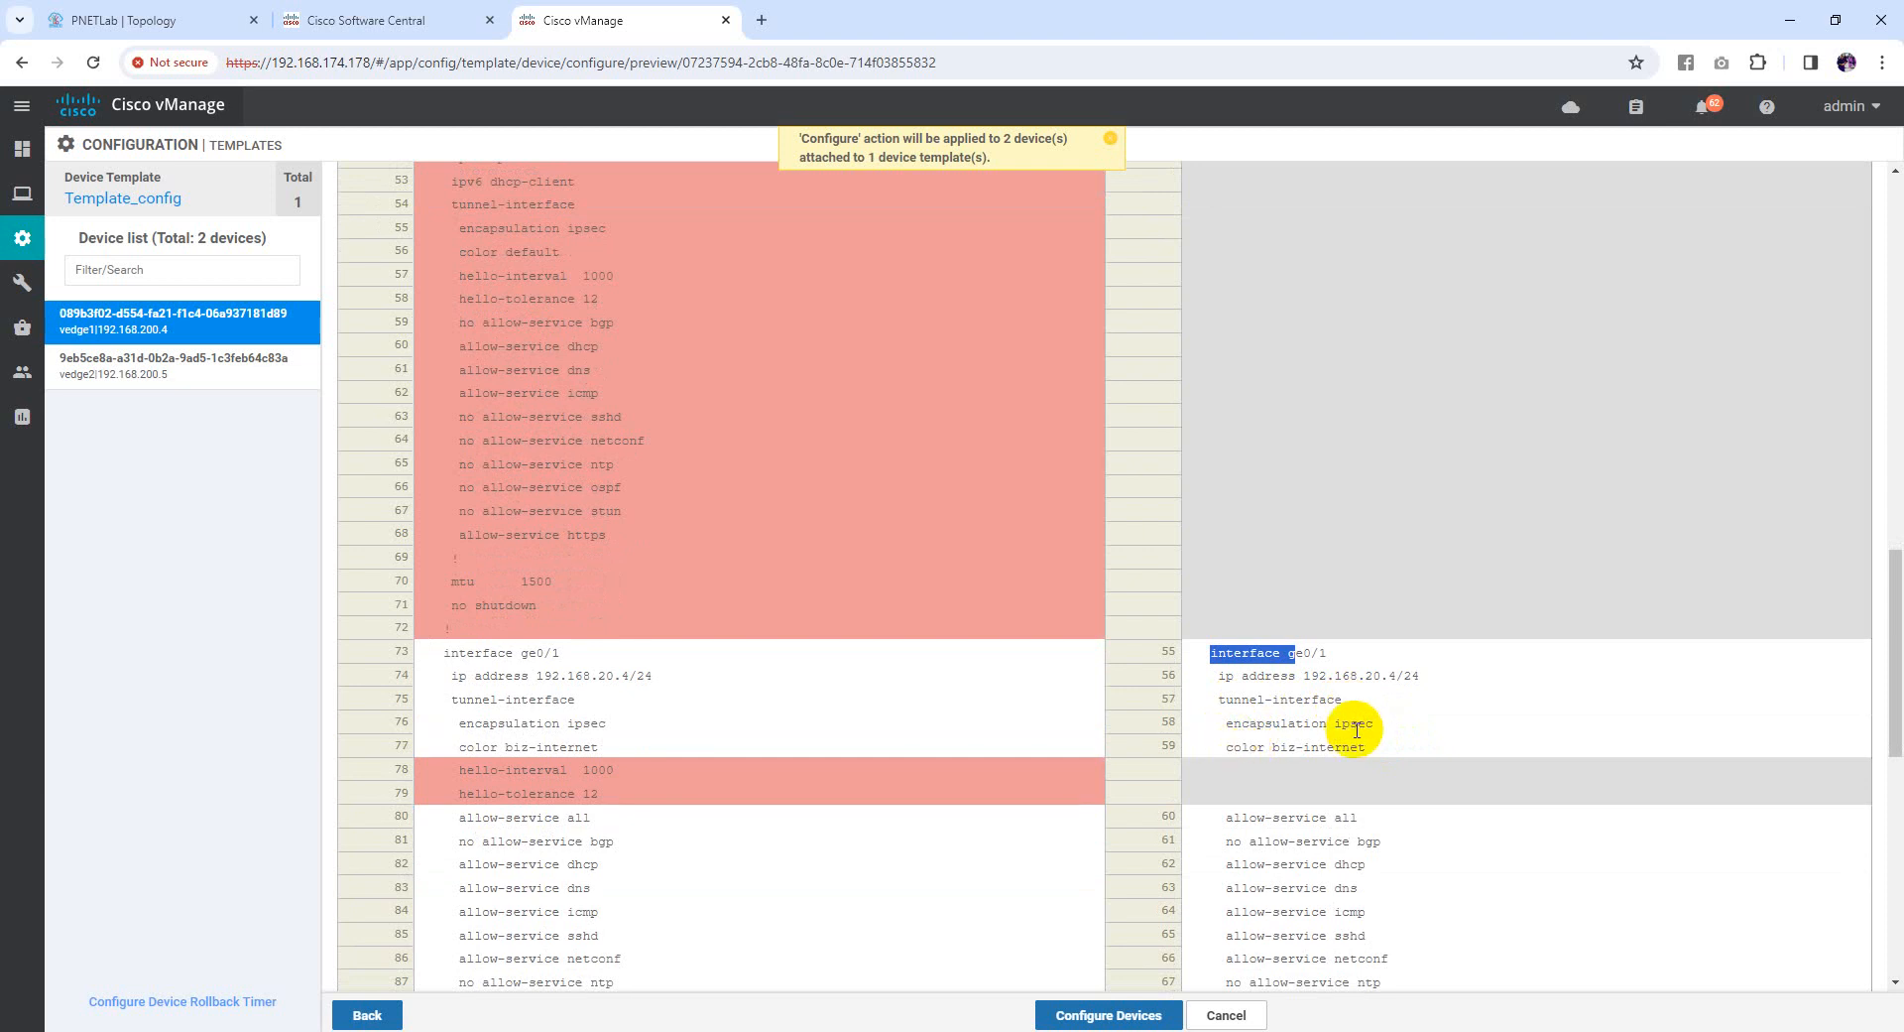
drag(1231, 752, 1362, 751)
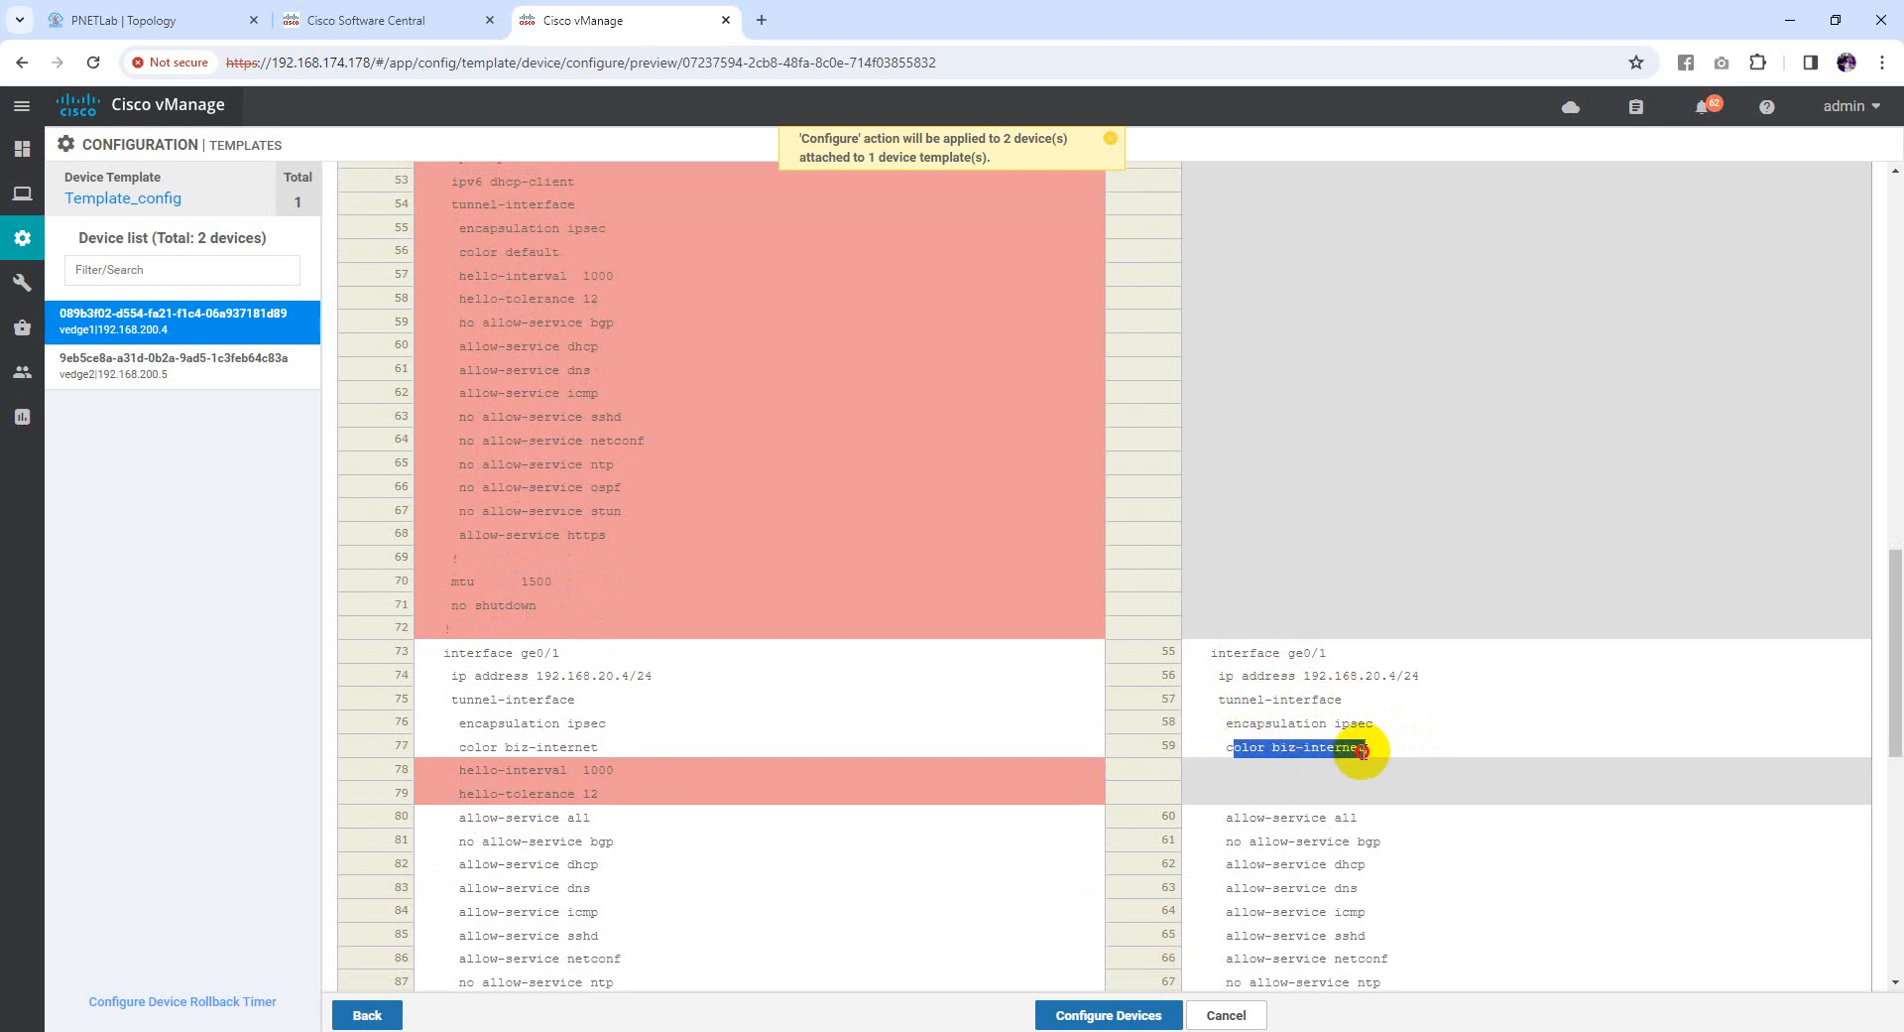
click(1241, 748)
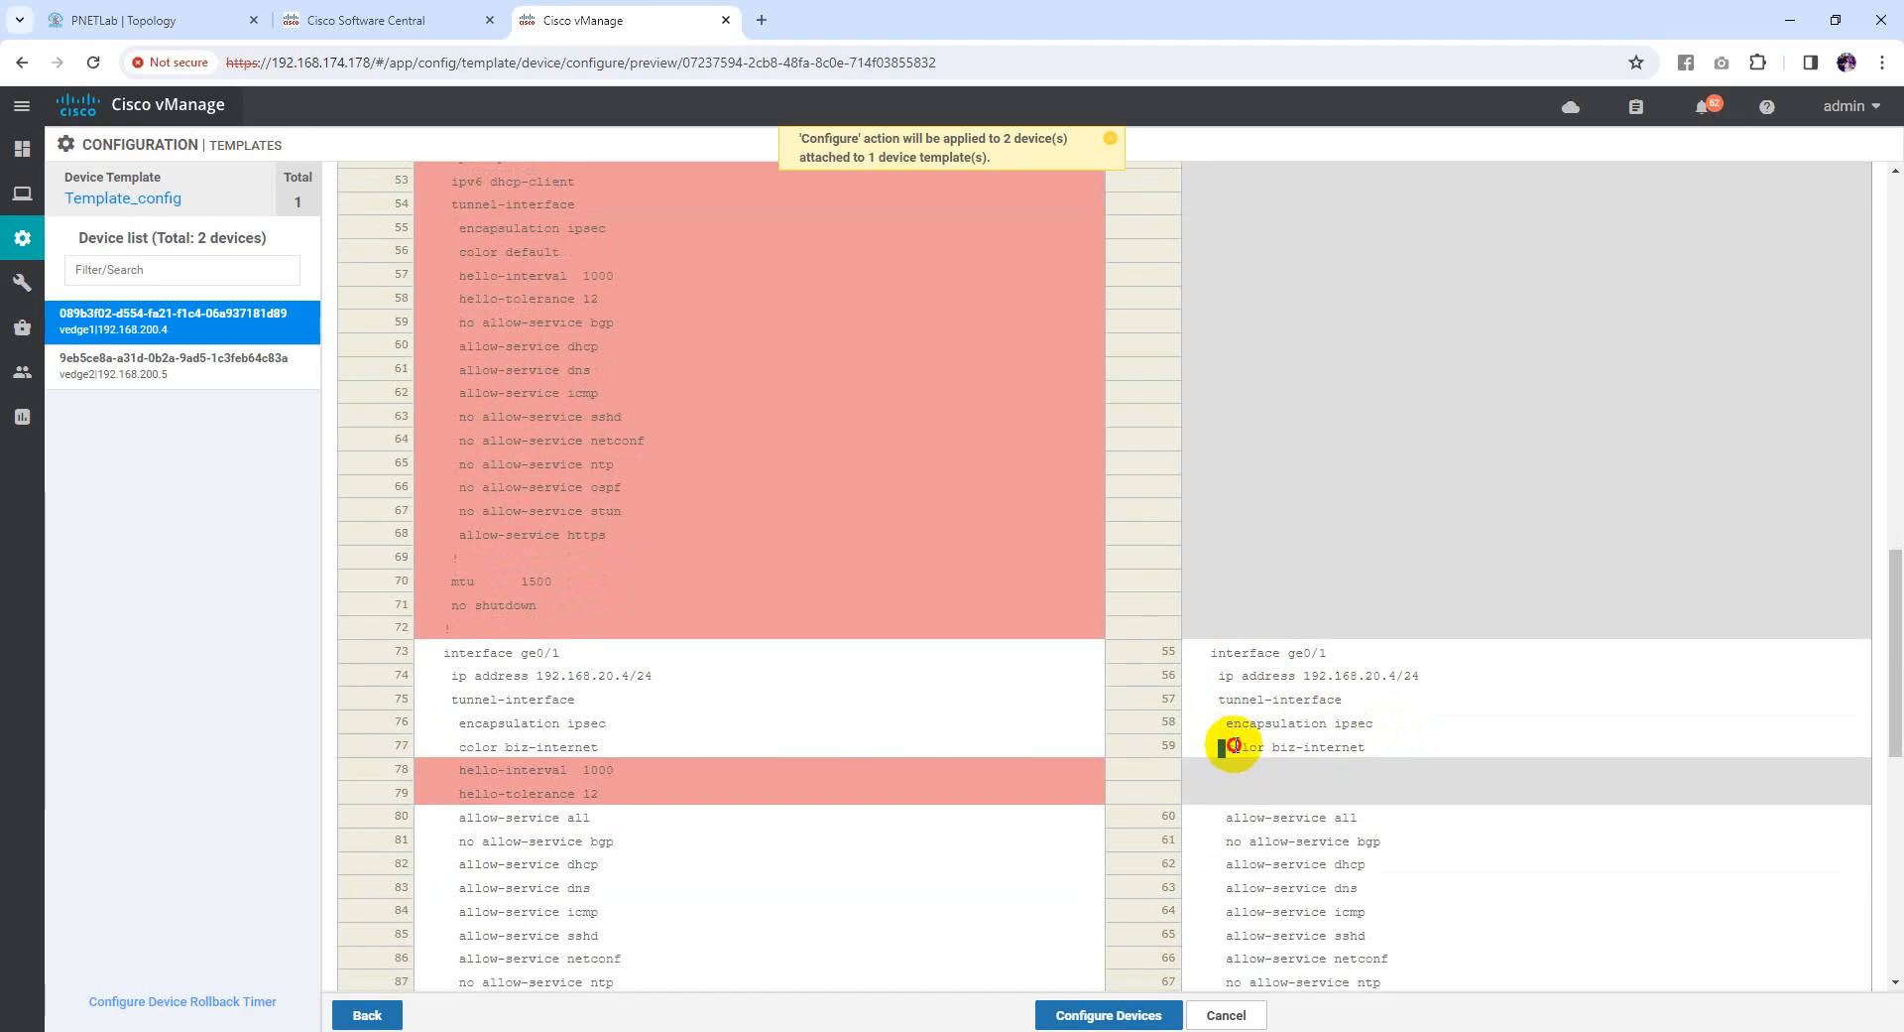
drag(1233, 746, 1353, 746)
scroll(1349, 764, down, 1)
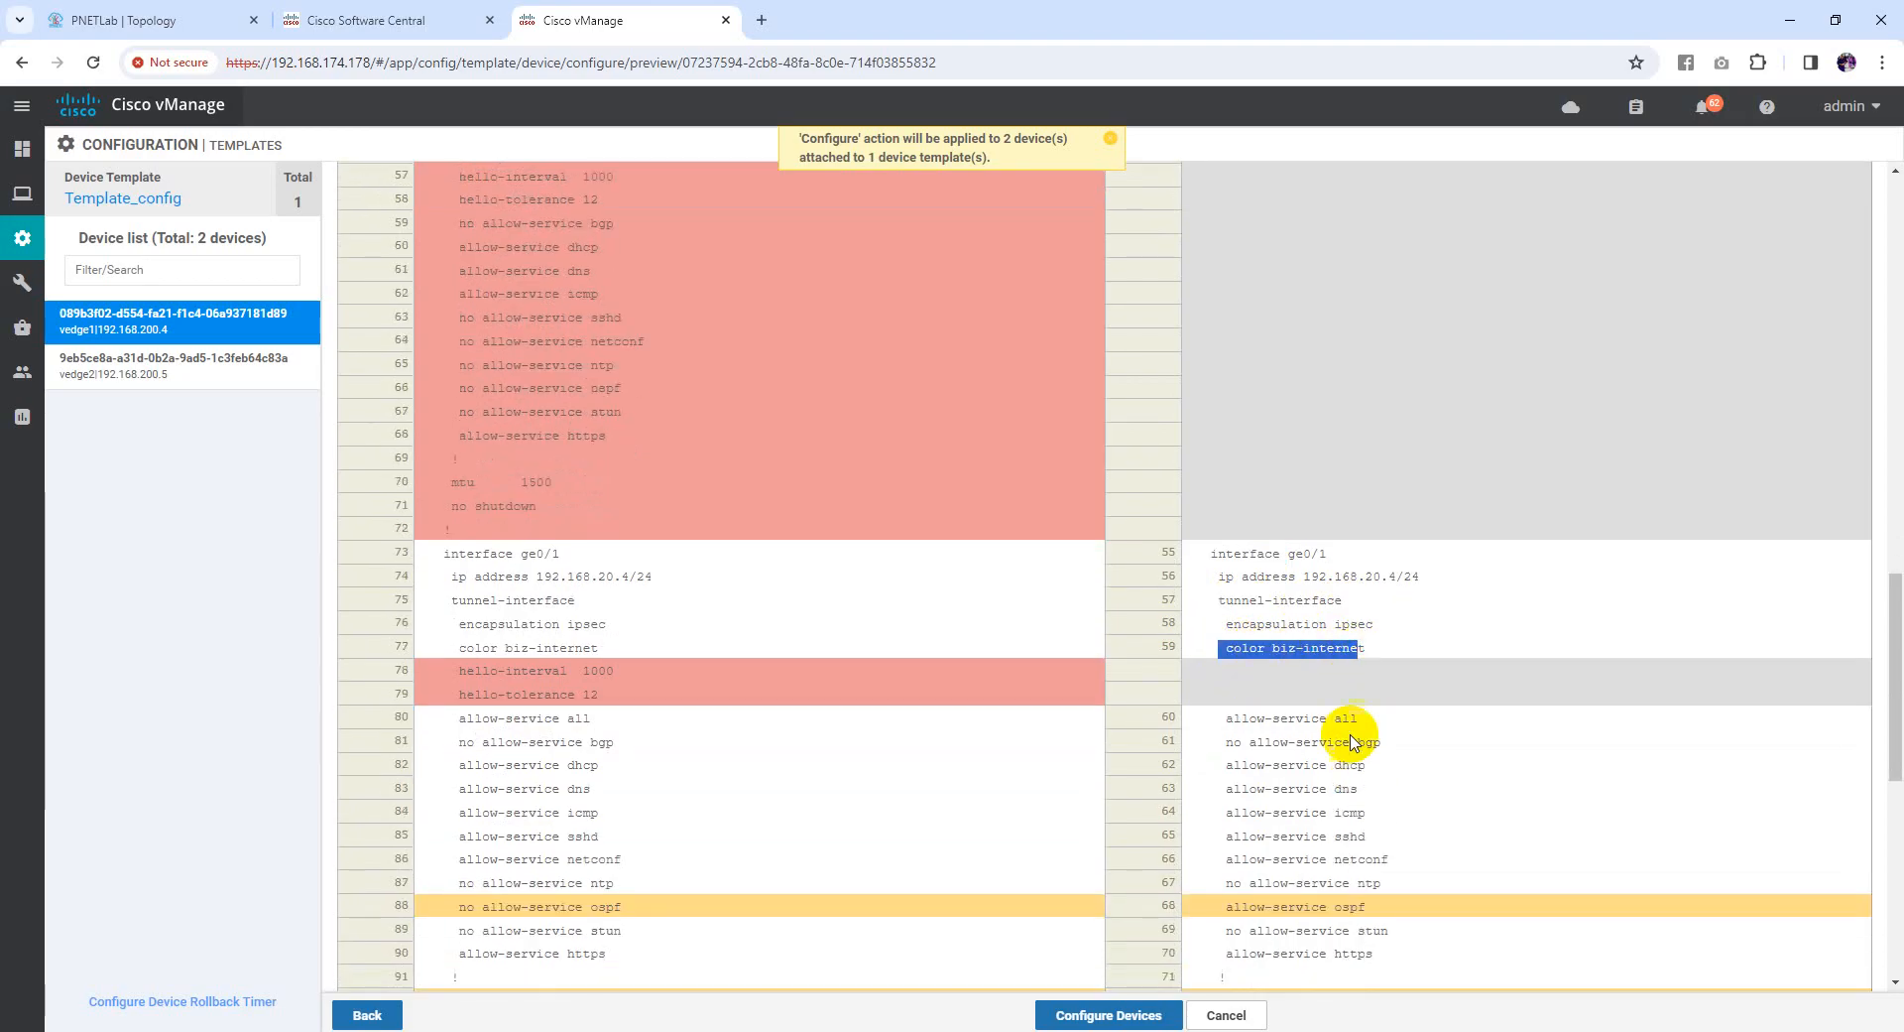
scroll(1290, 714, down, 1)
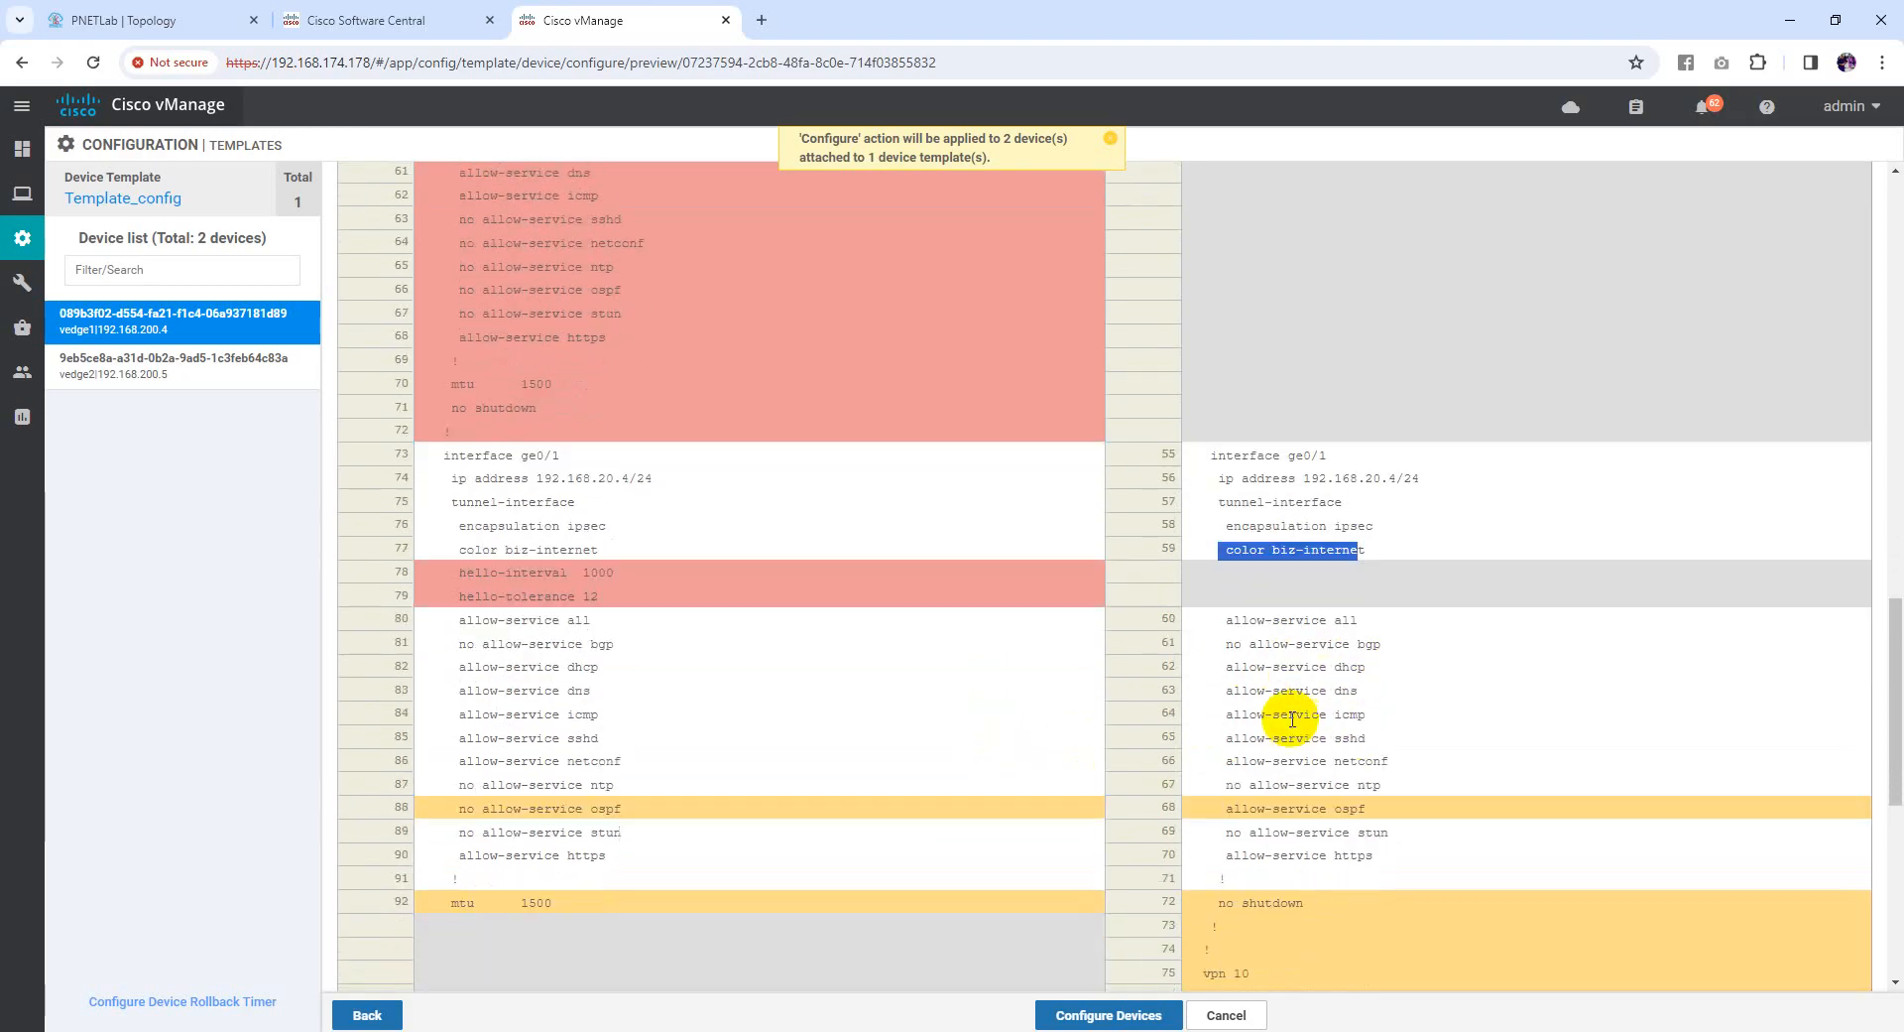
drag(1227, 805, 1329, 807)
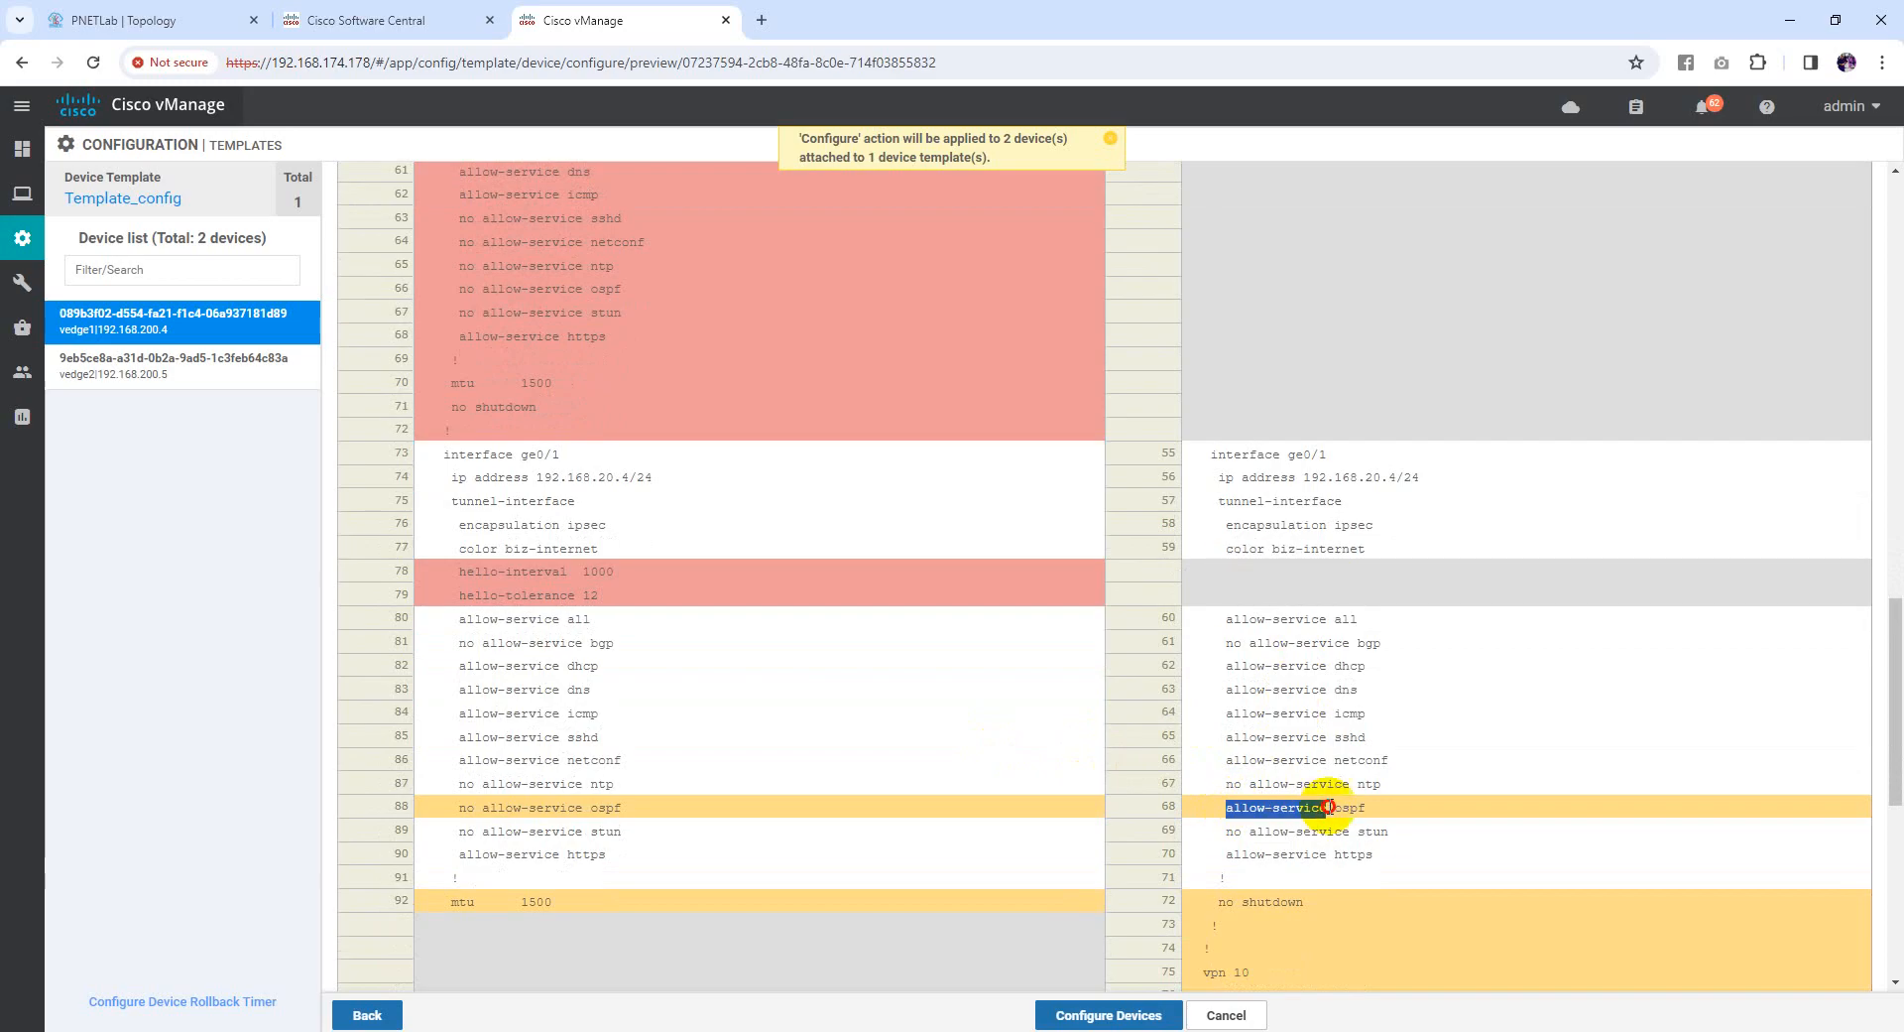
drag(475, 809, 459, 810)
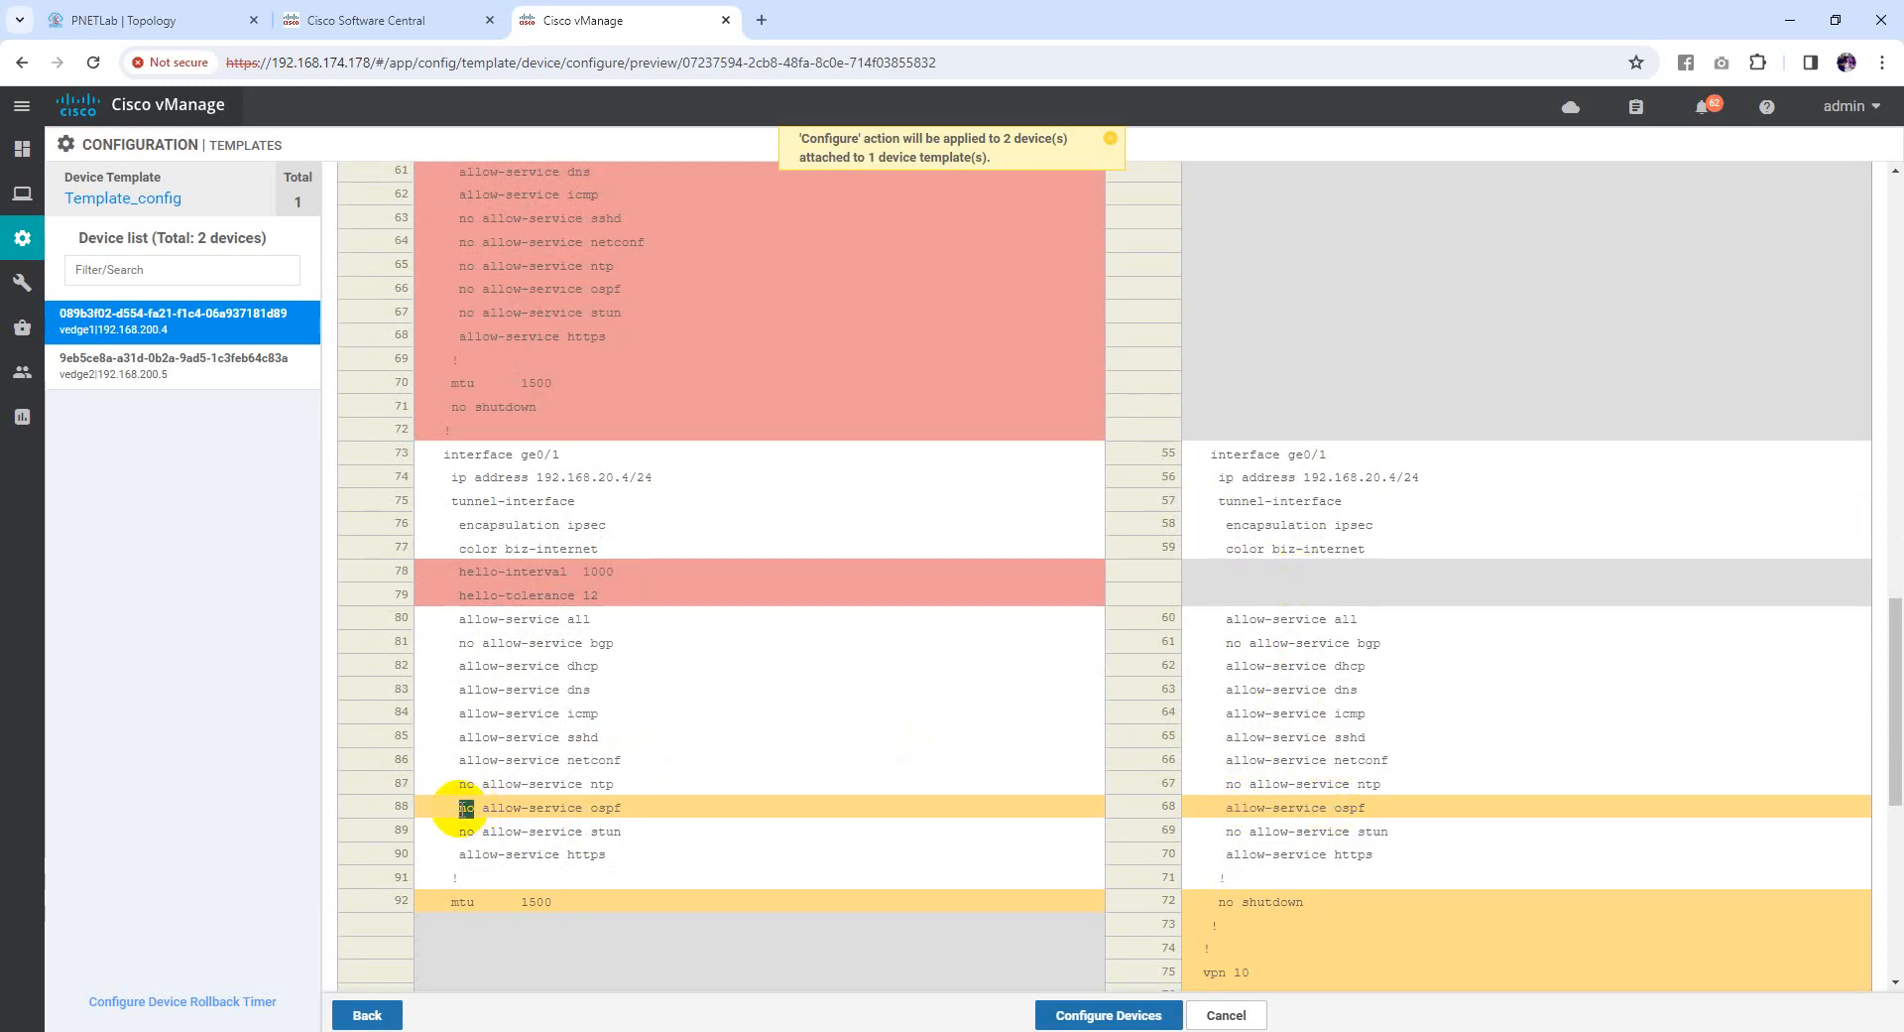
scroll(1255, 695, down, 3)
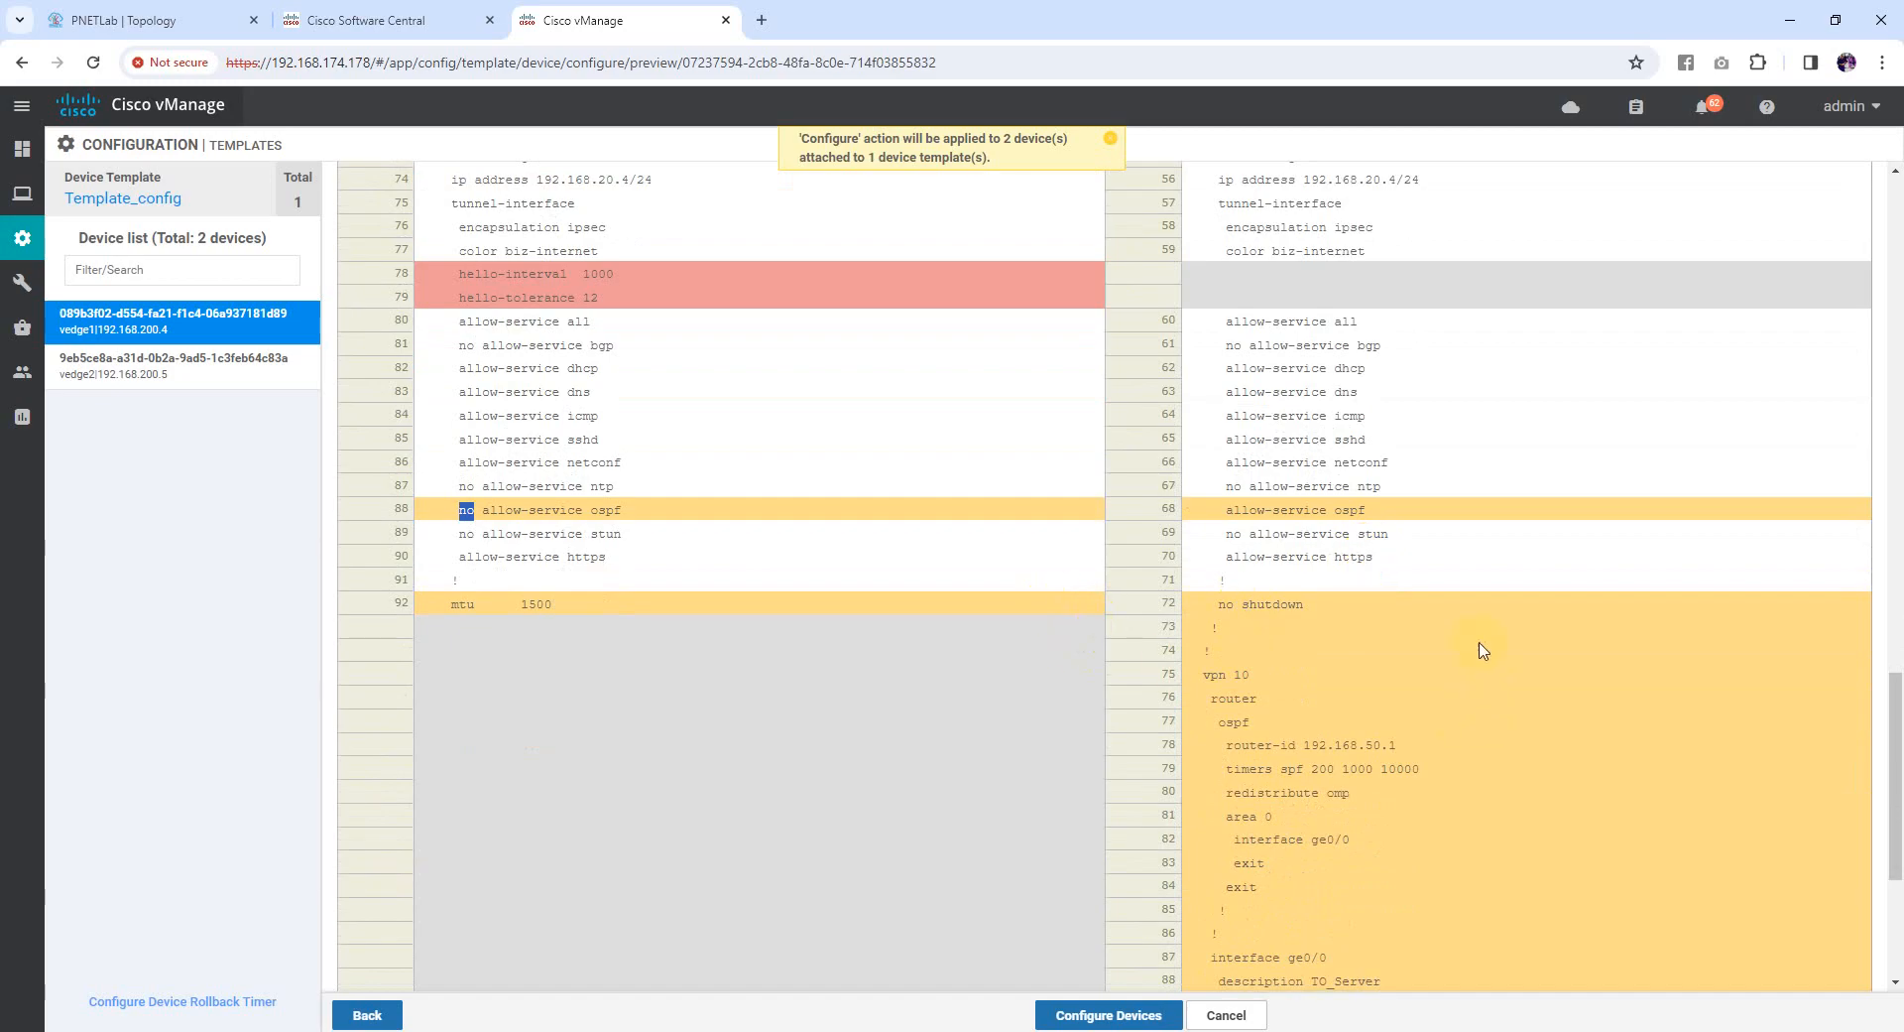
scroll(1482, 650, down, 1)
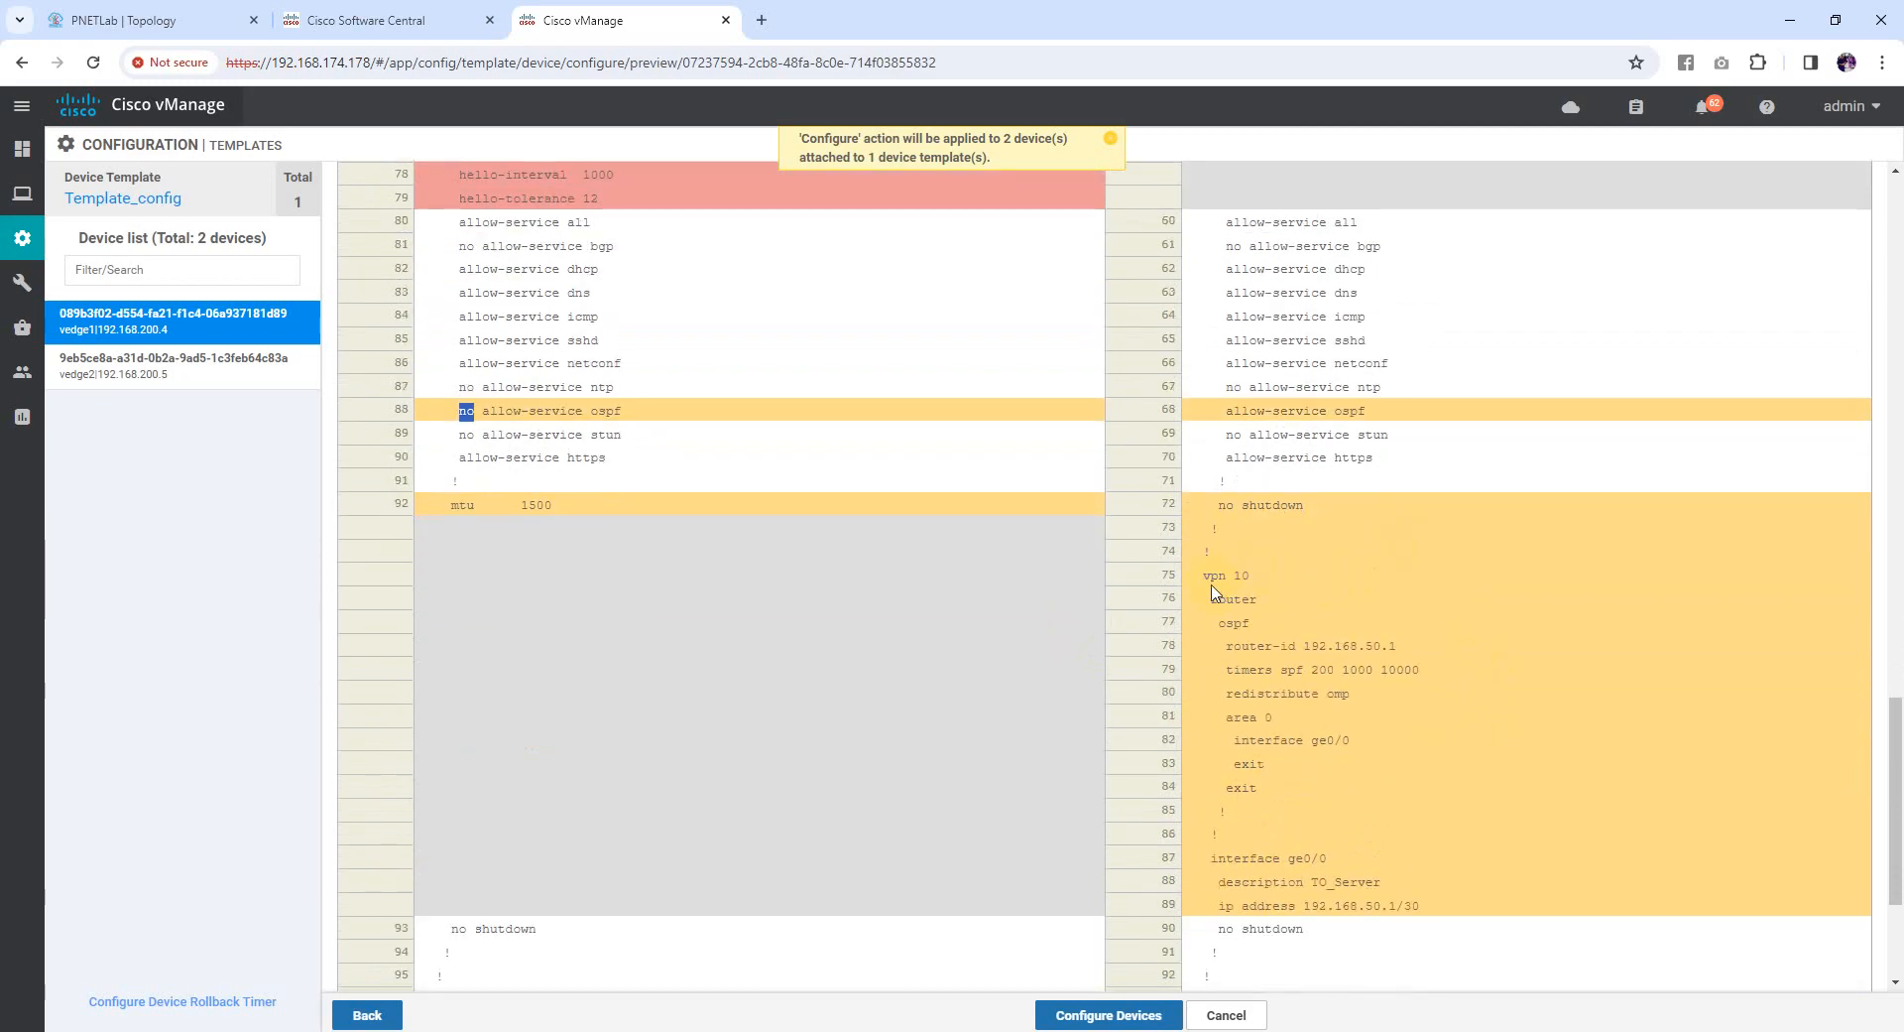
drag(1262, 579, 1423, 647)
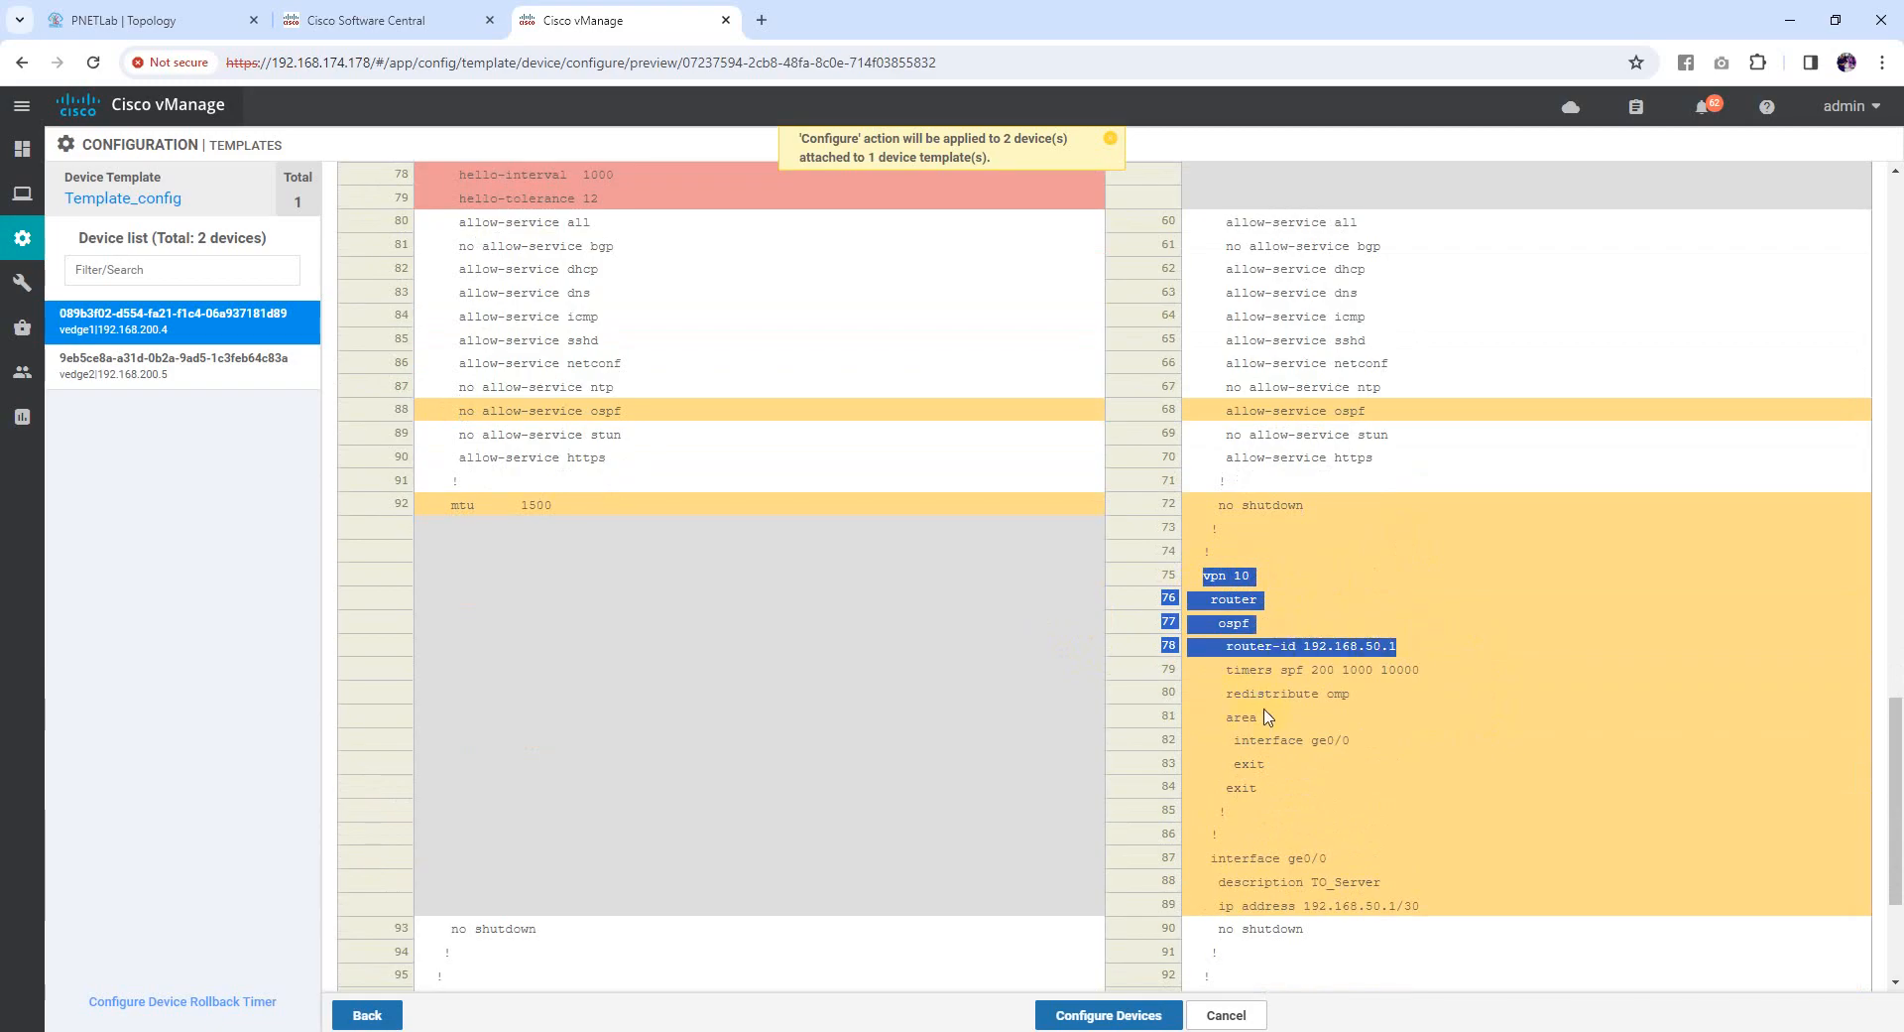
drag(1229, 694, 1344, 637)
scroll(1216, 665, down, 1)
click(1237, 643)
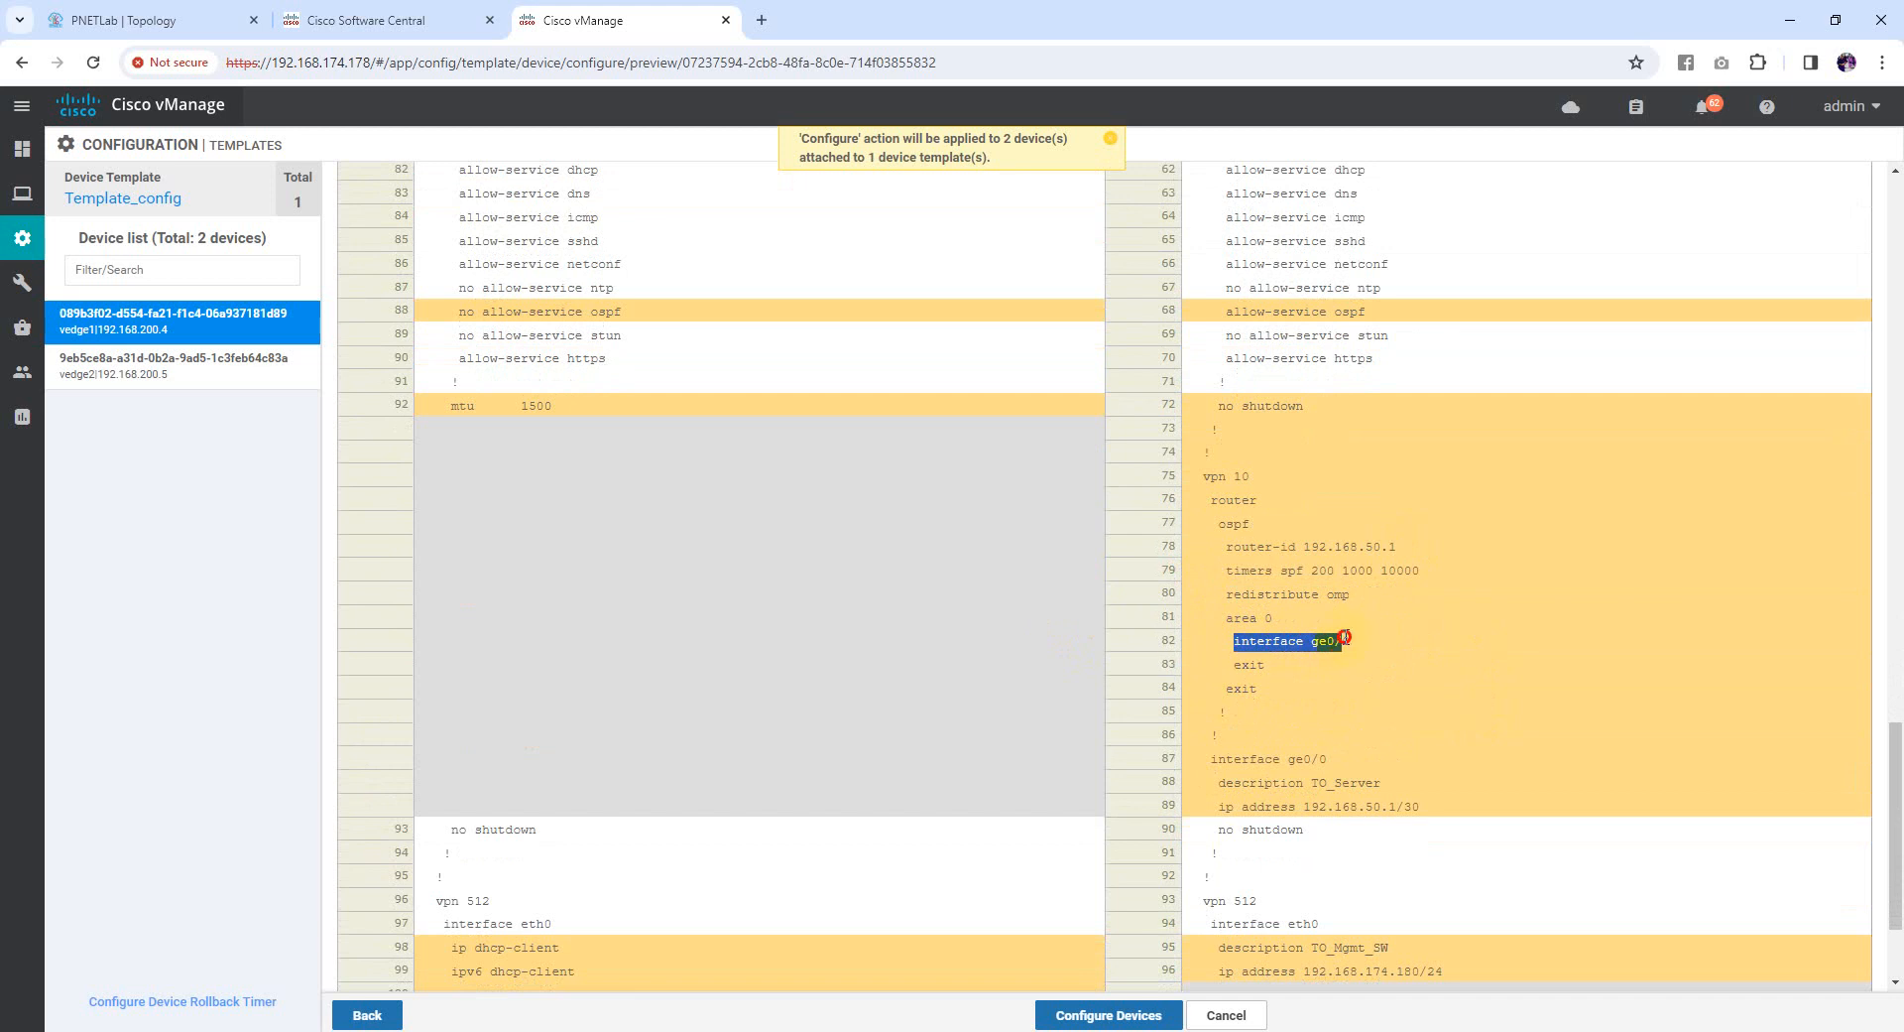
scroll(1325, 666, down, 1)
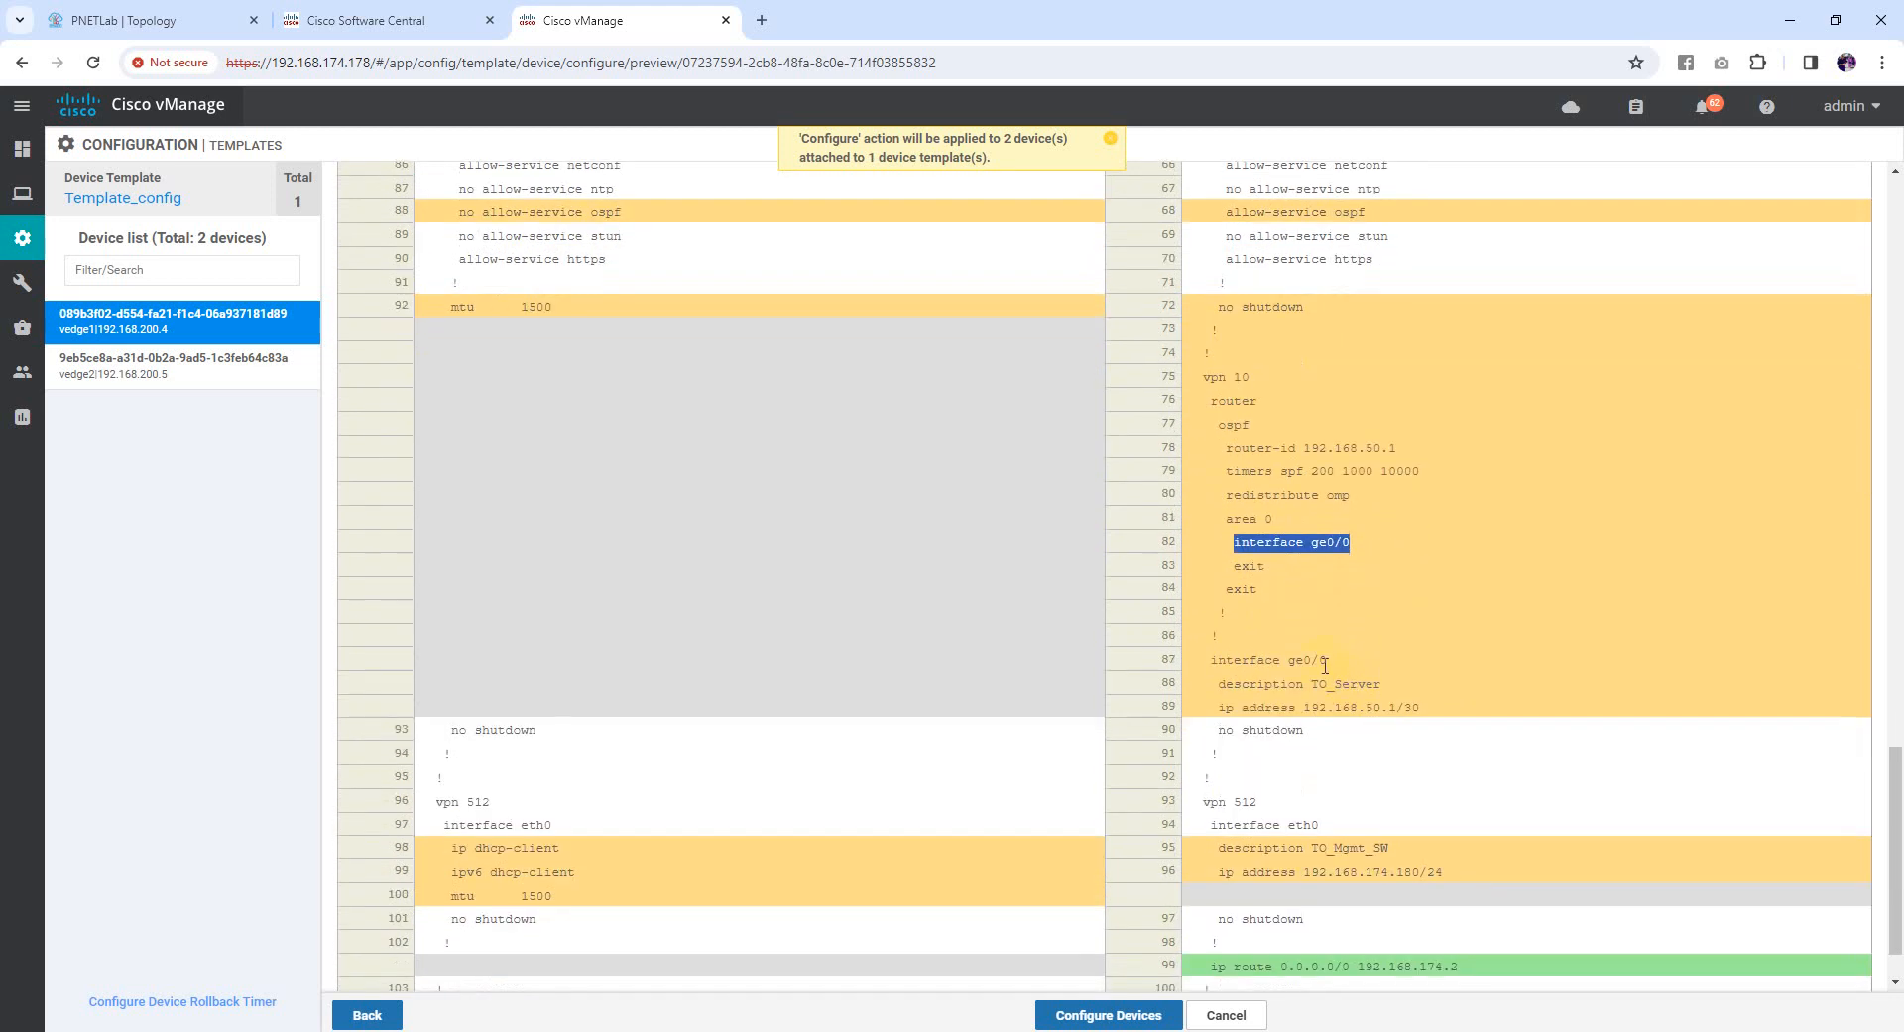
click(1210, 661)
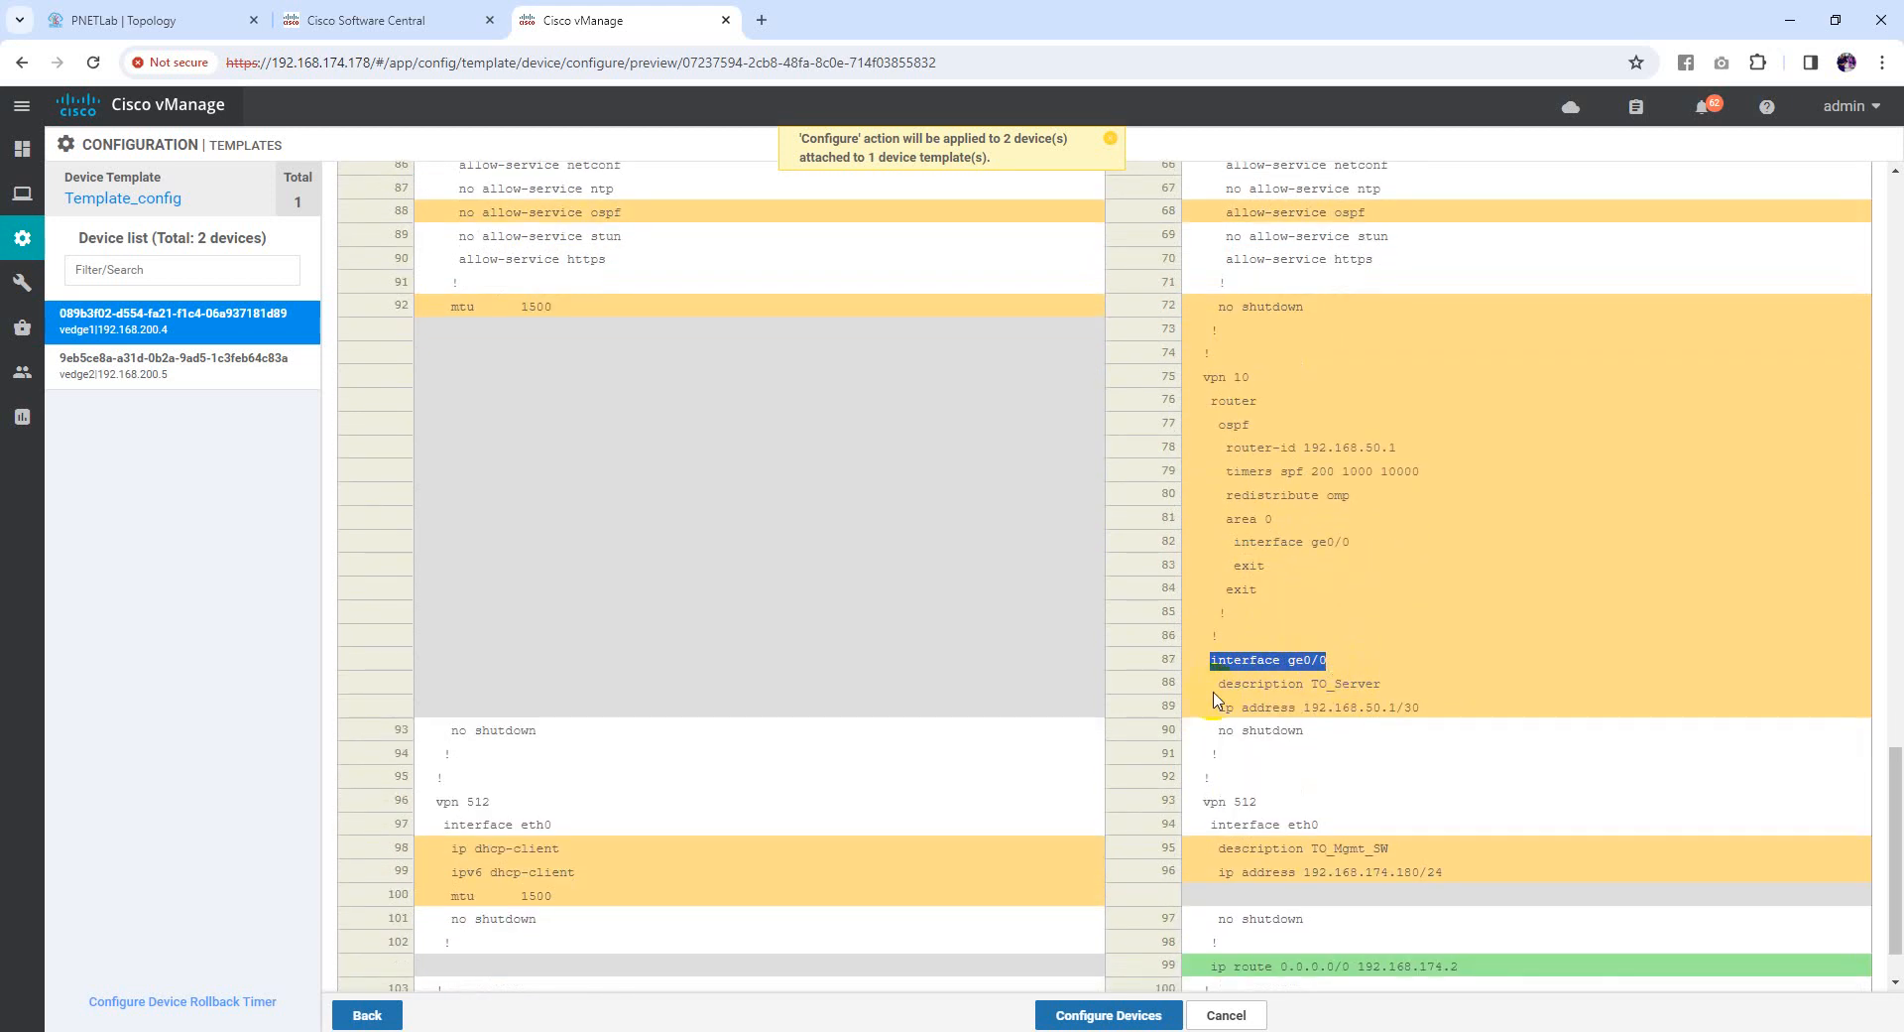
drag(1216, 684, 1410, 711)
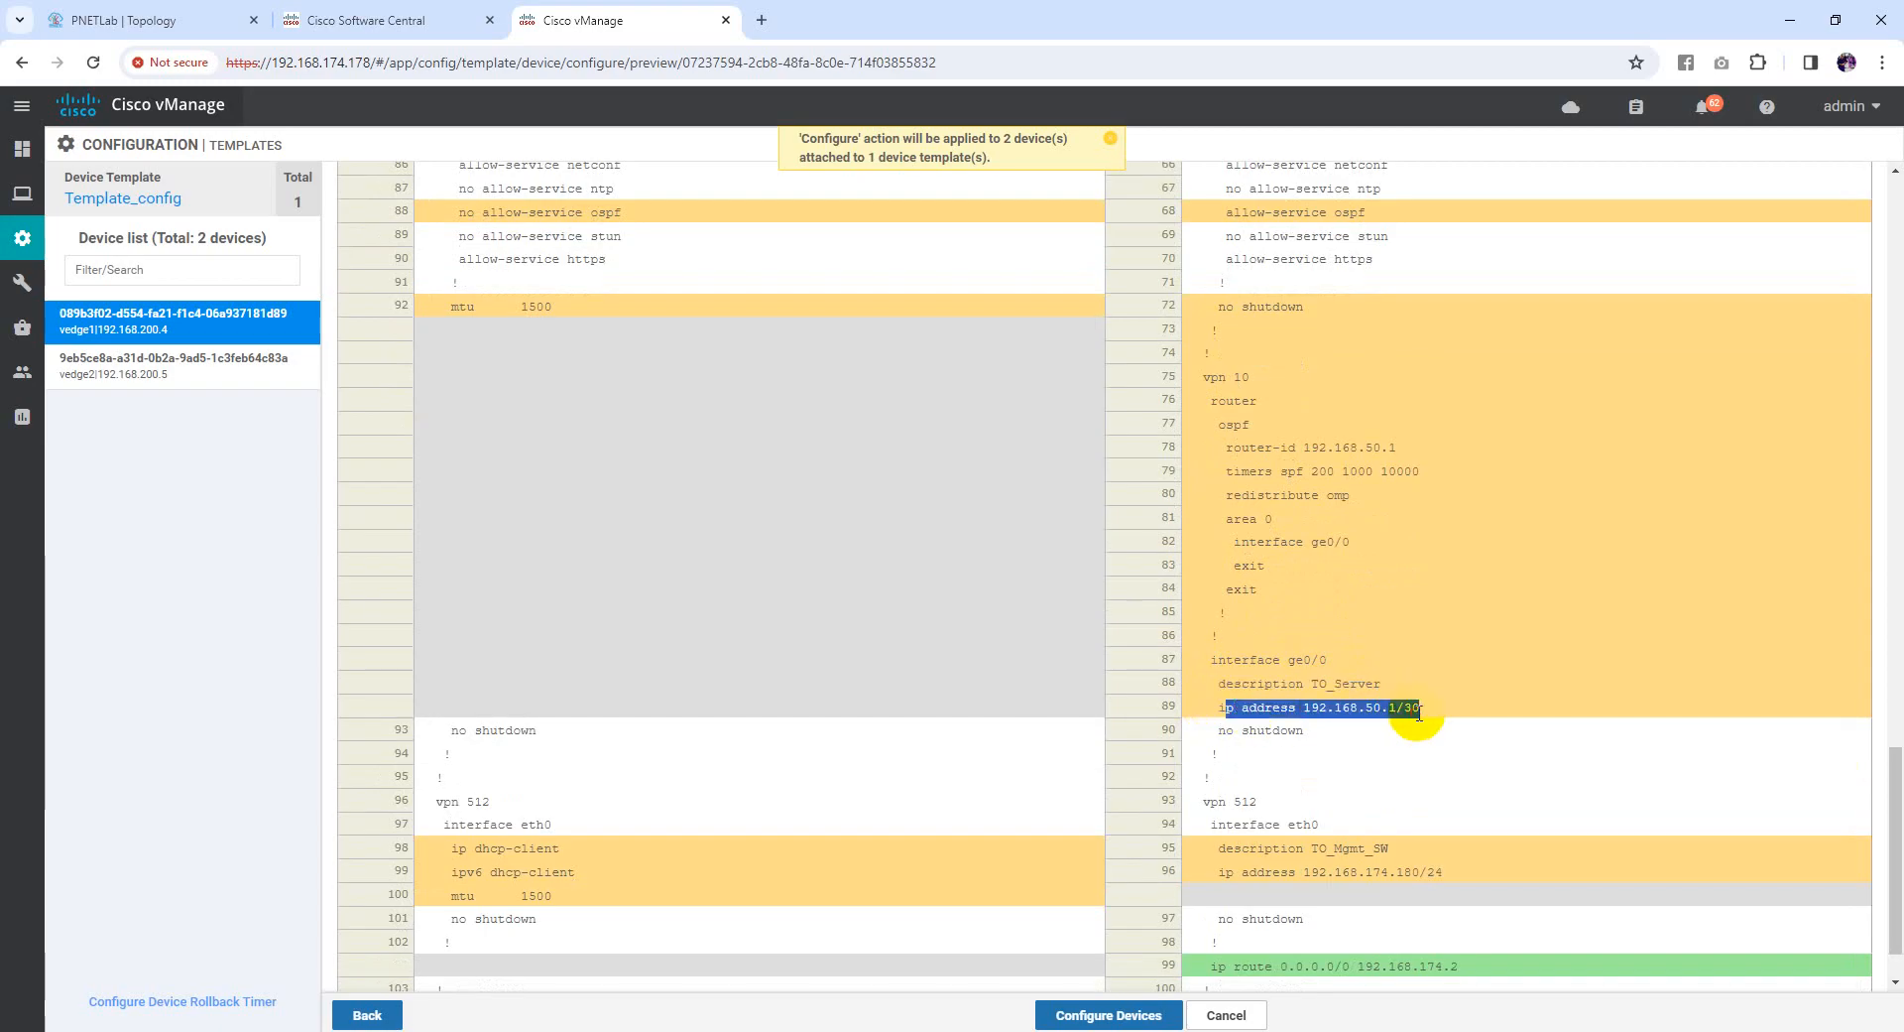
scroll(1382, 751, down, 1)
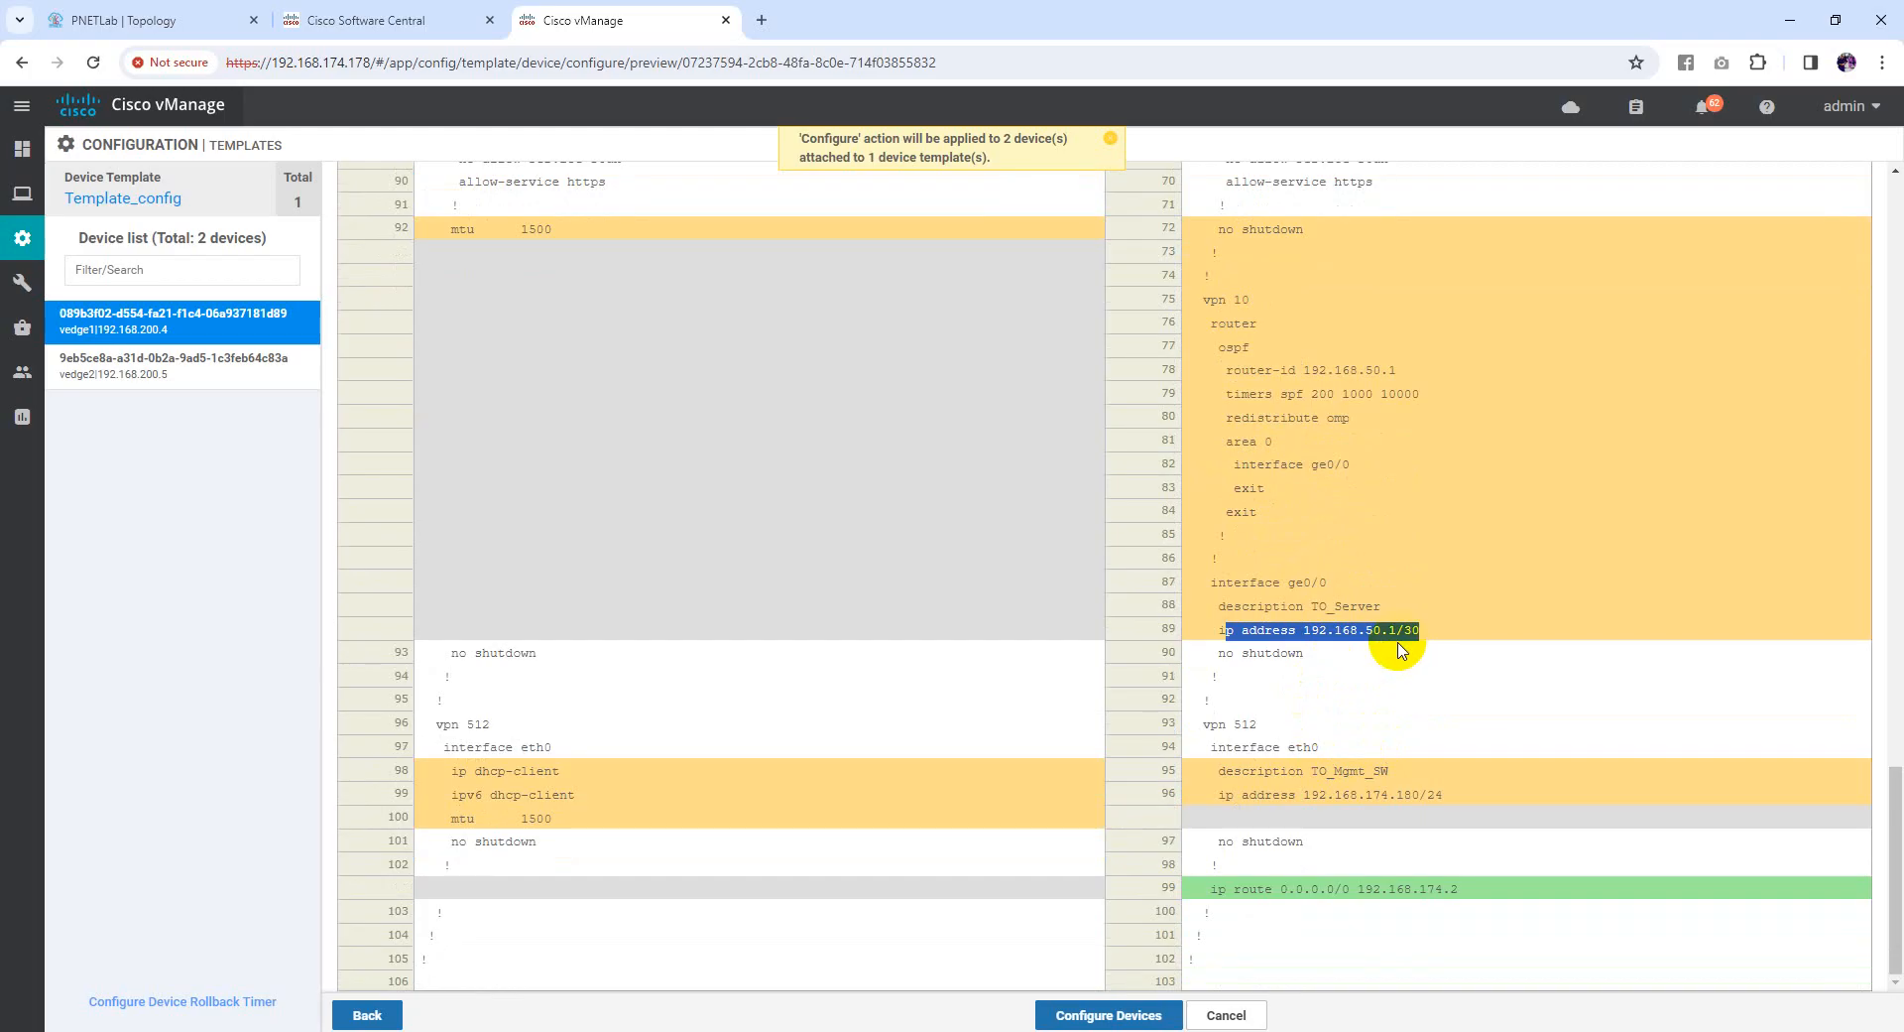
scroll(1379, 682, up, 5)
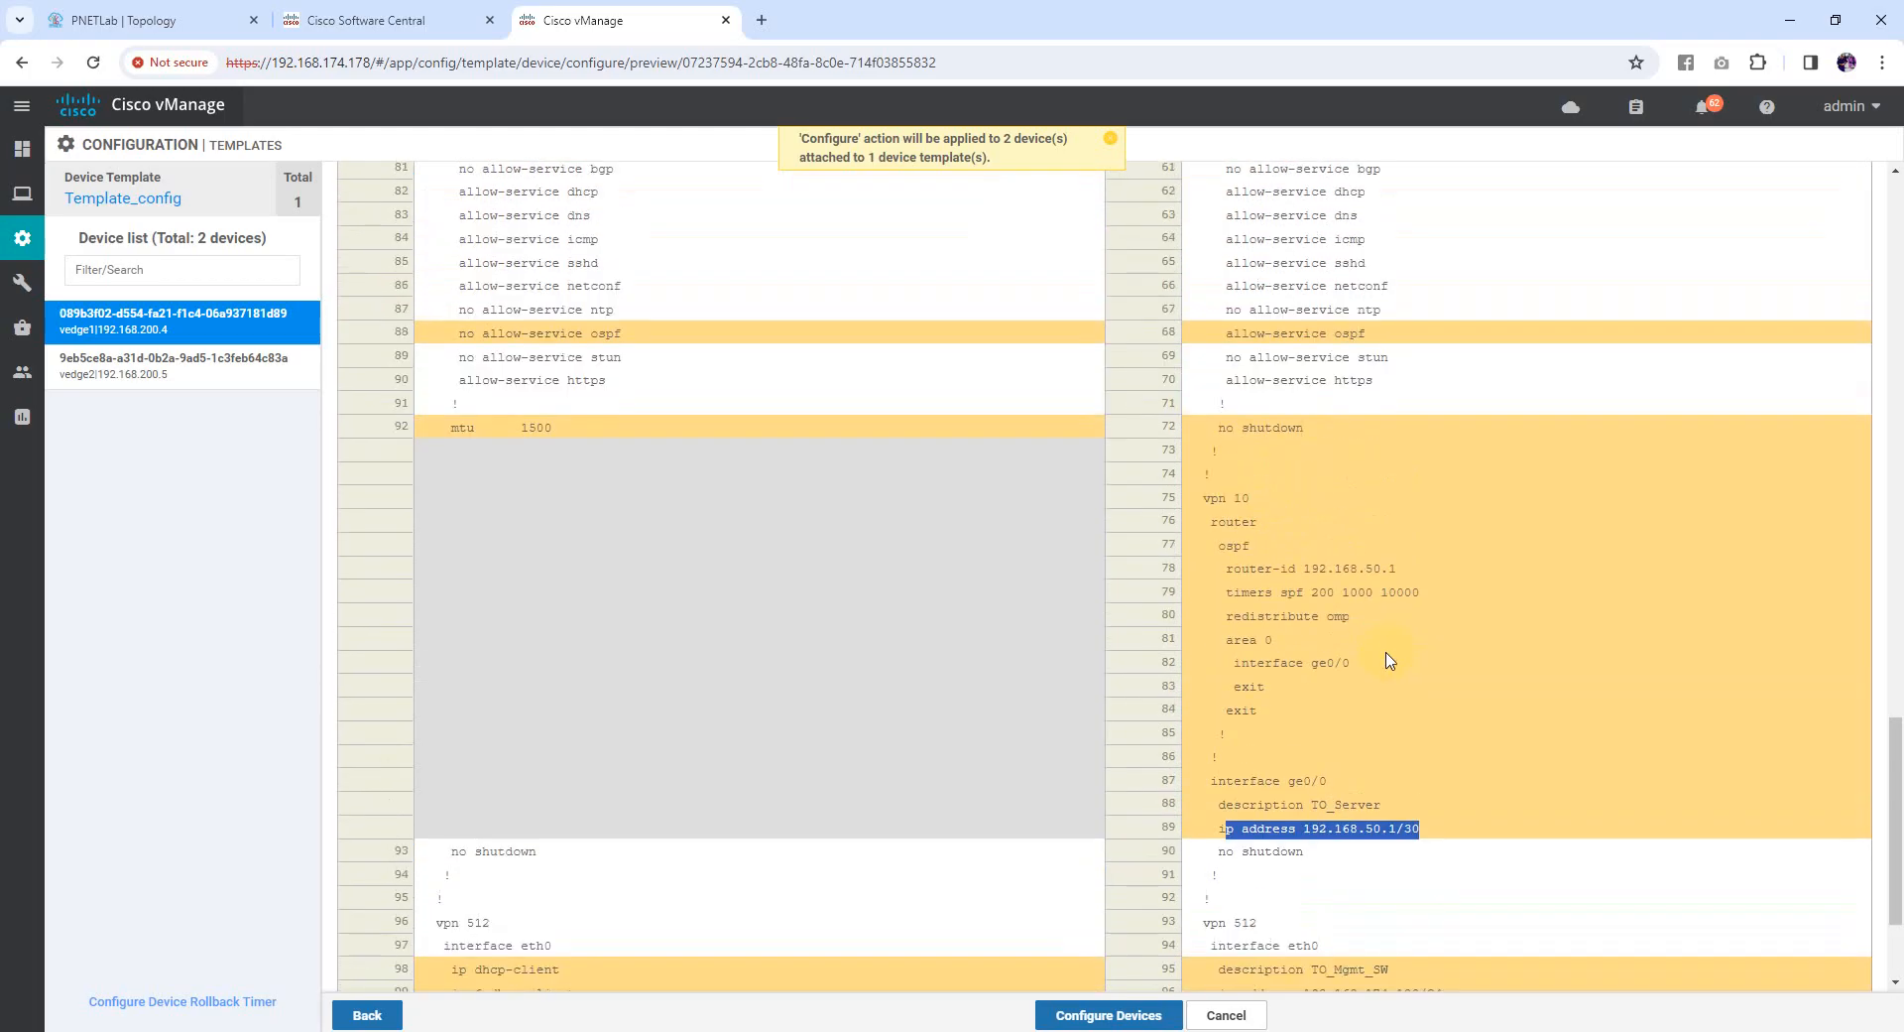
scroll(1378, 683, up, 4)
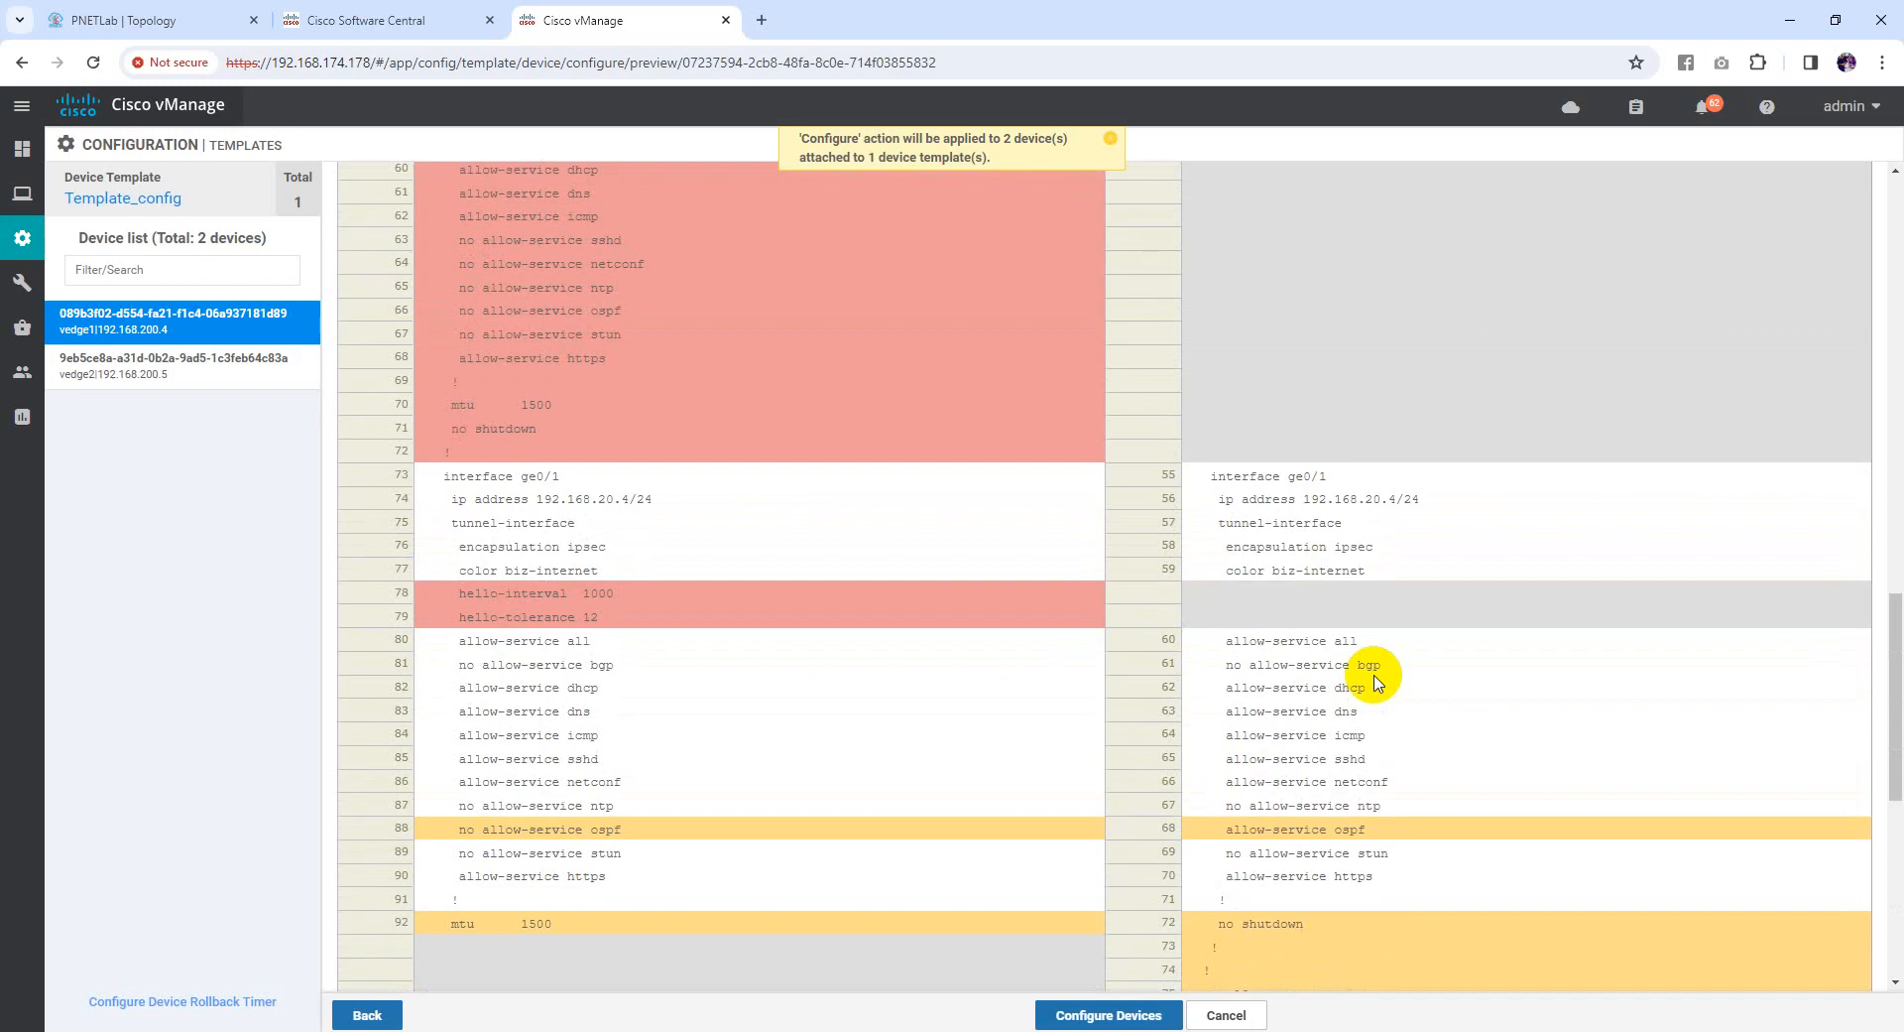
scroll(1377, 683, down, 7)
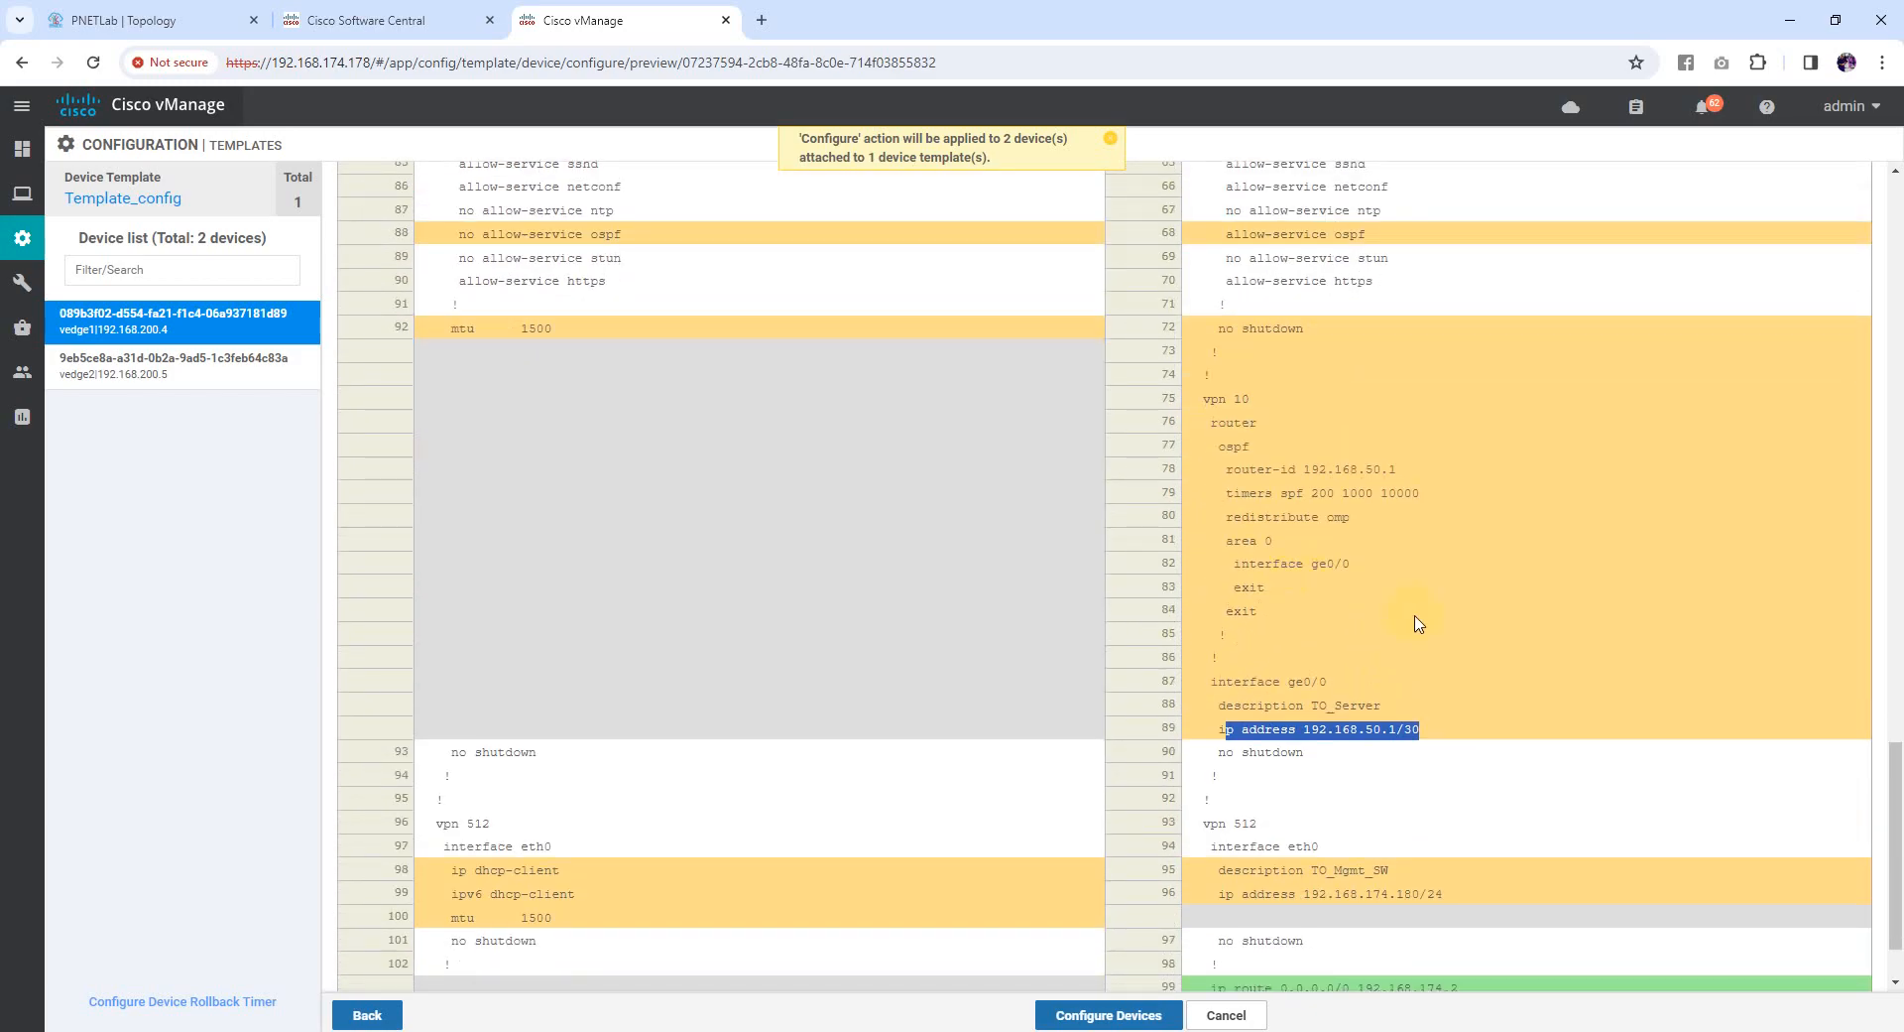
scroll(1417, 623, down, 1)
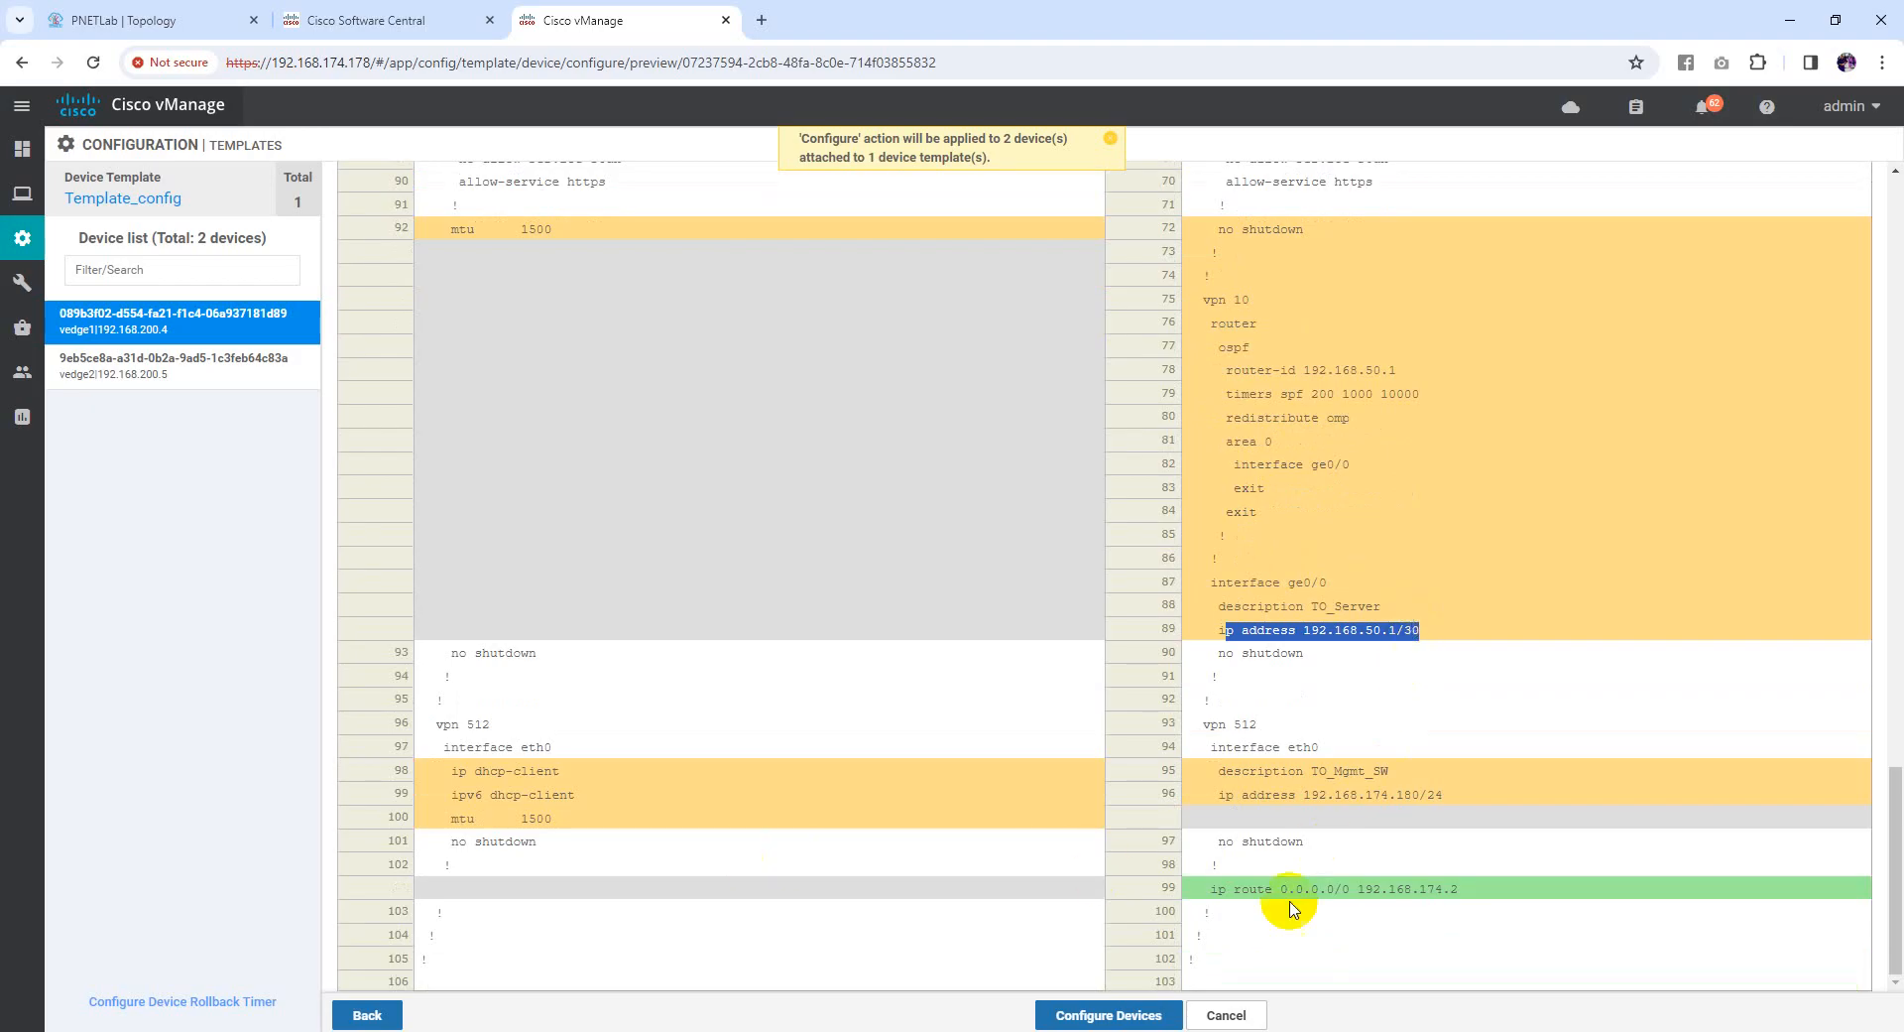
click(1211, 889)
drag(1211, 889, 1450, 889)
drag(1203, 724, 1270, 731)
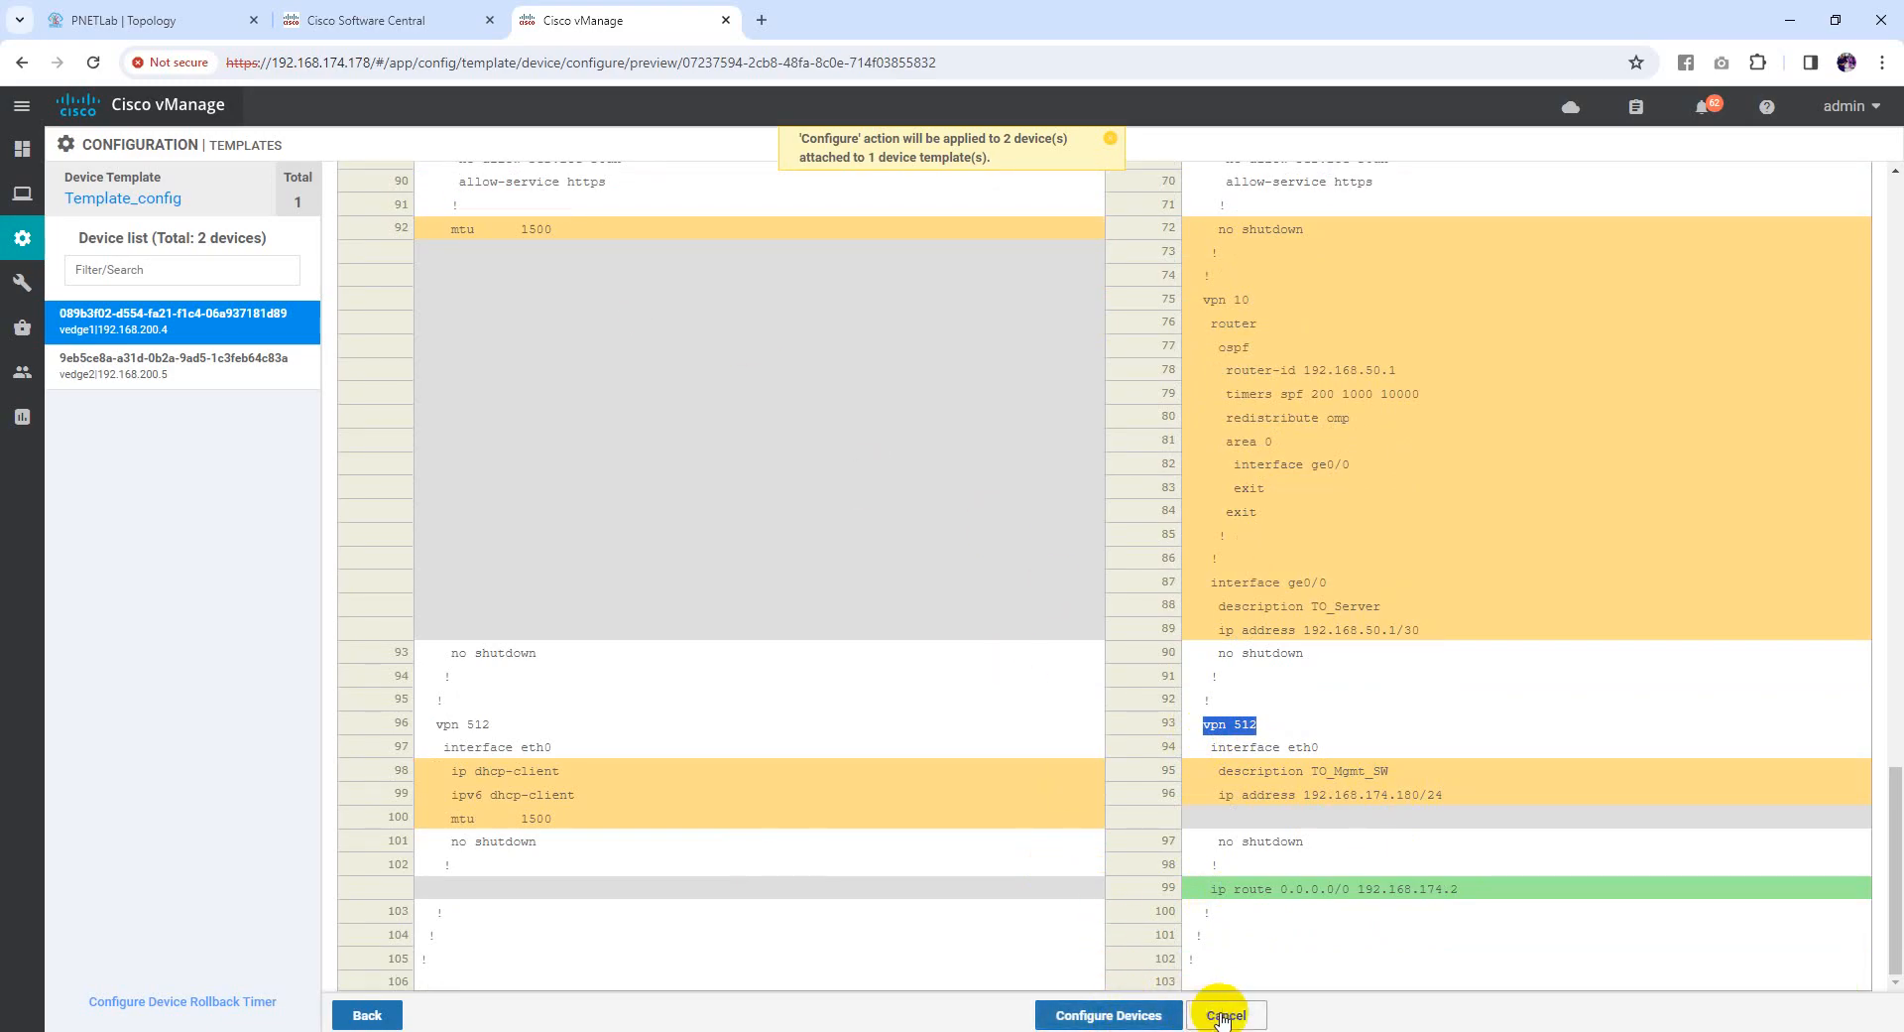
Start Configure Devices, confirm changes on 2 devices, and switch to the vEdge2 terminal
click(1113, 1017)
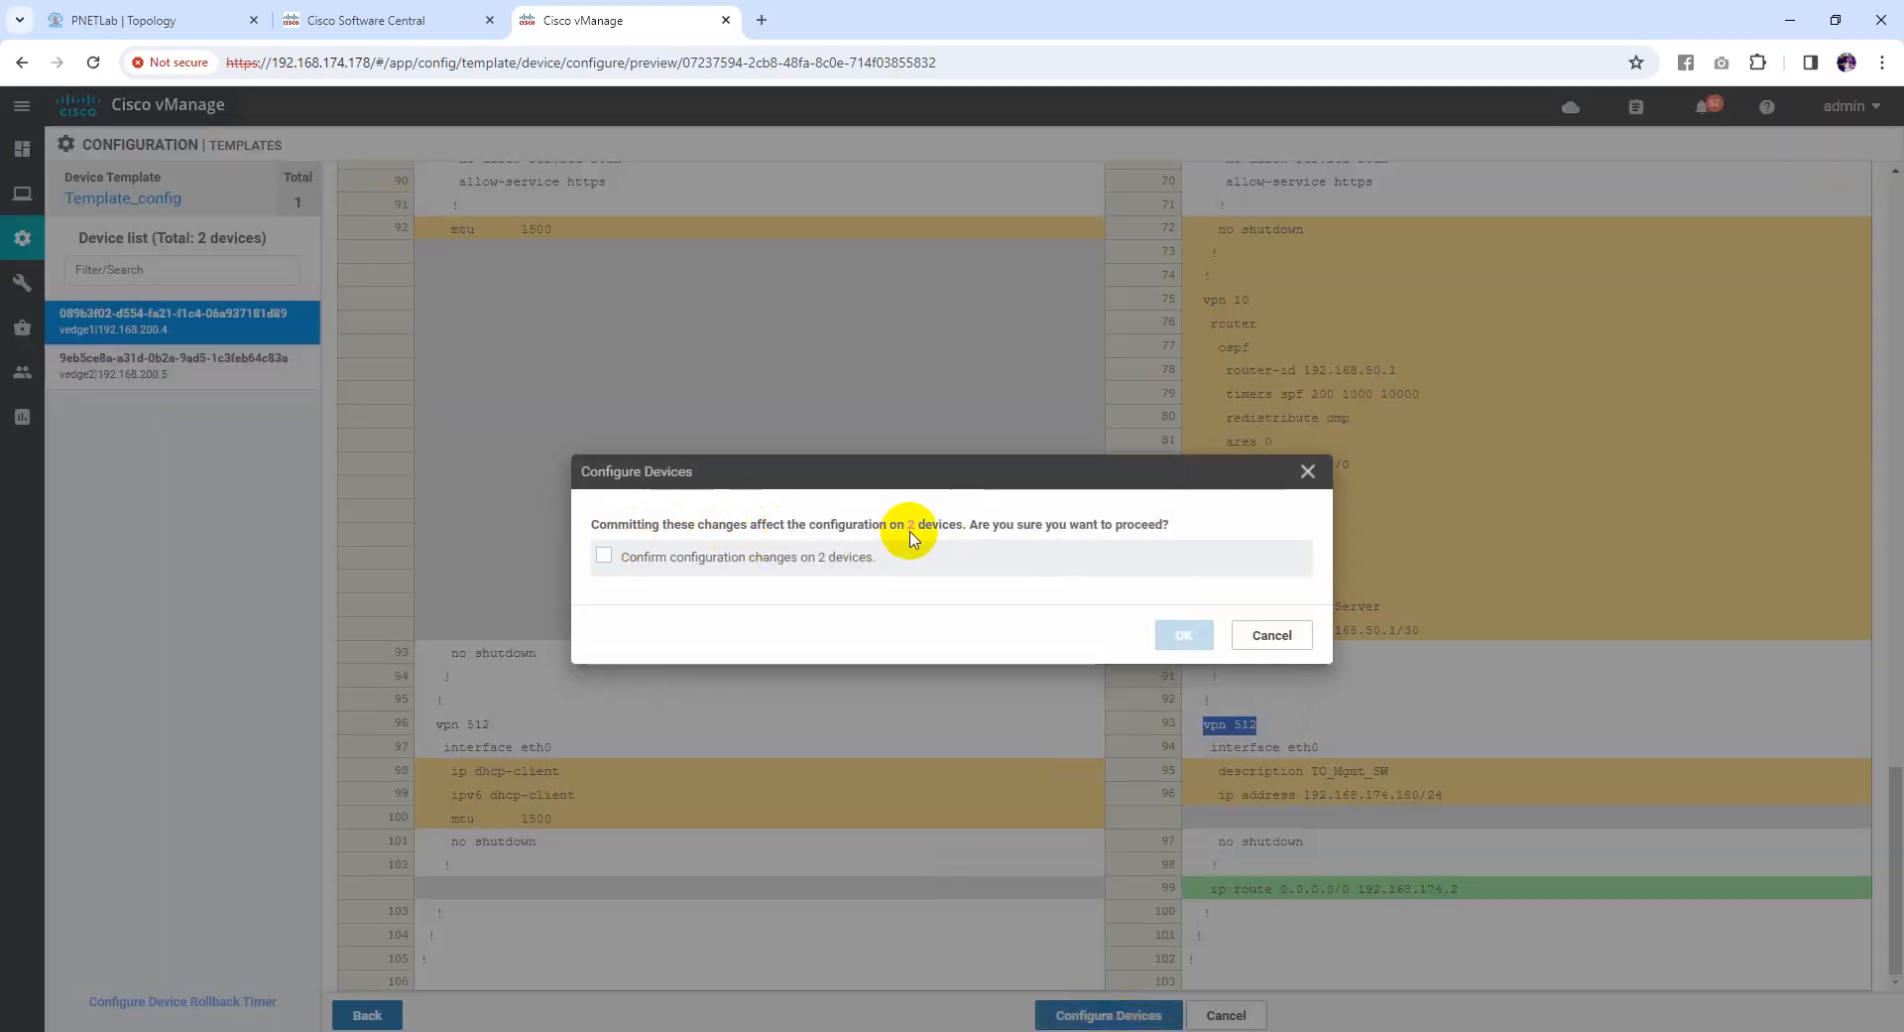
click(607, 556)
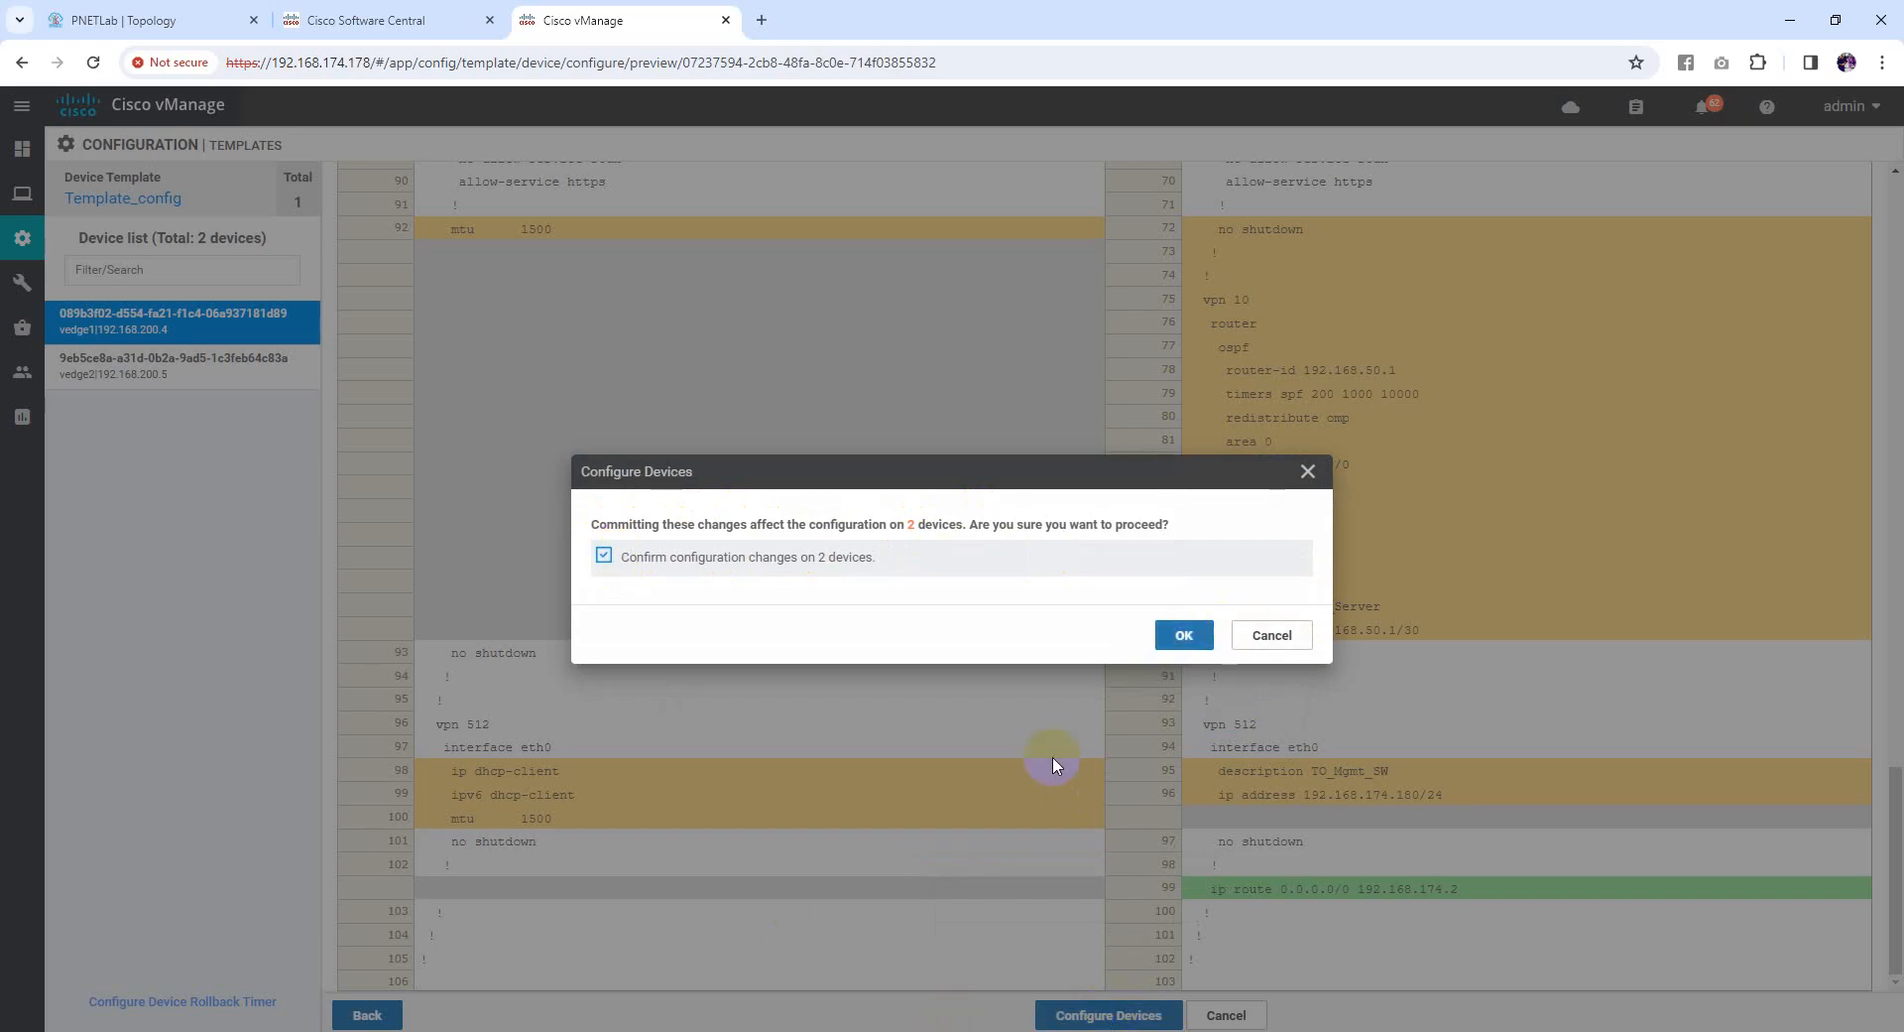
click(1041, 1031)
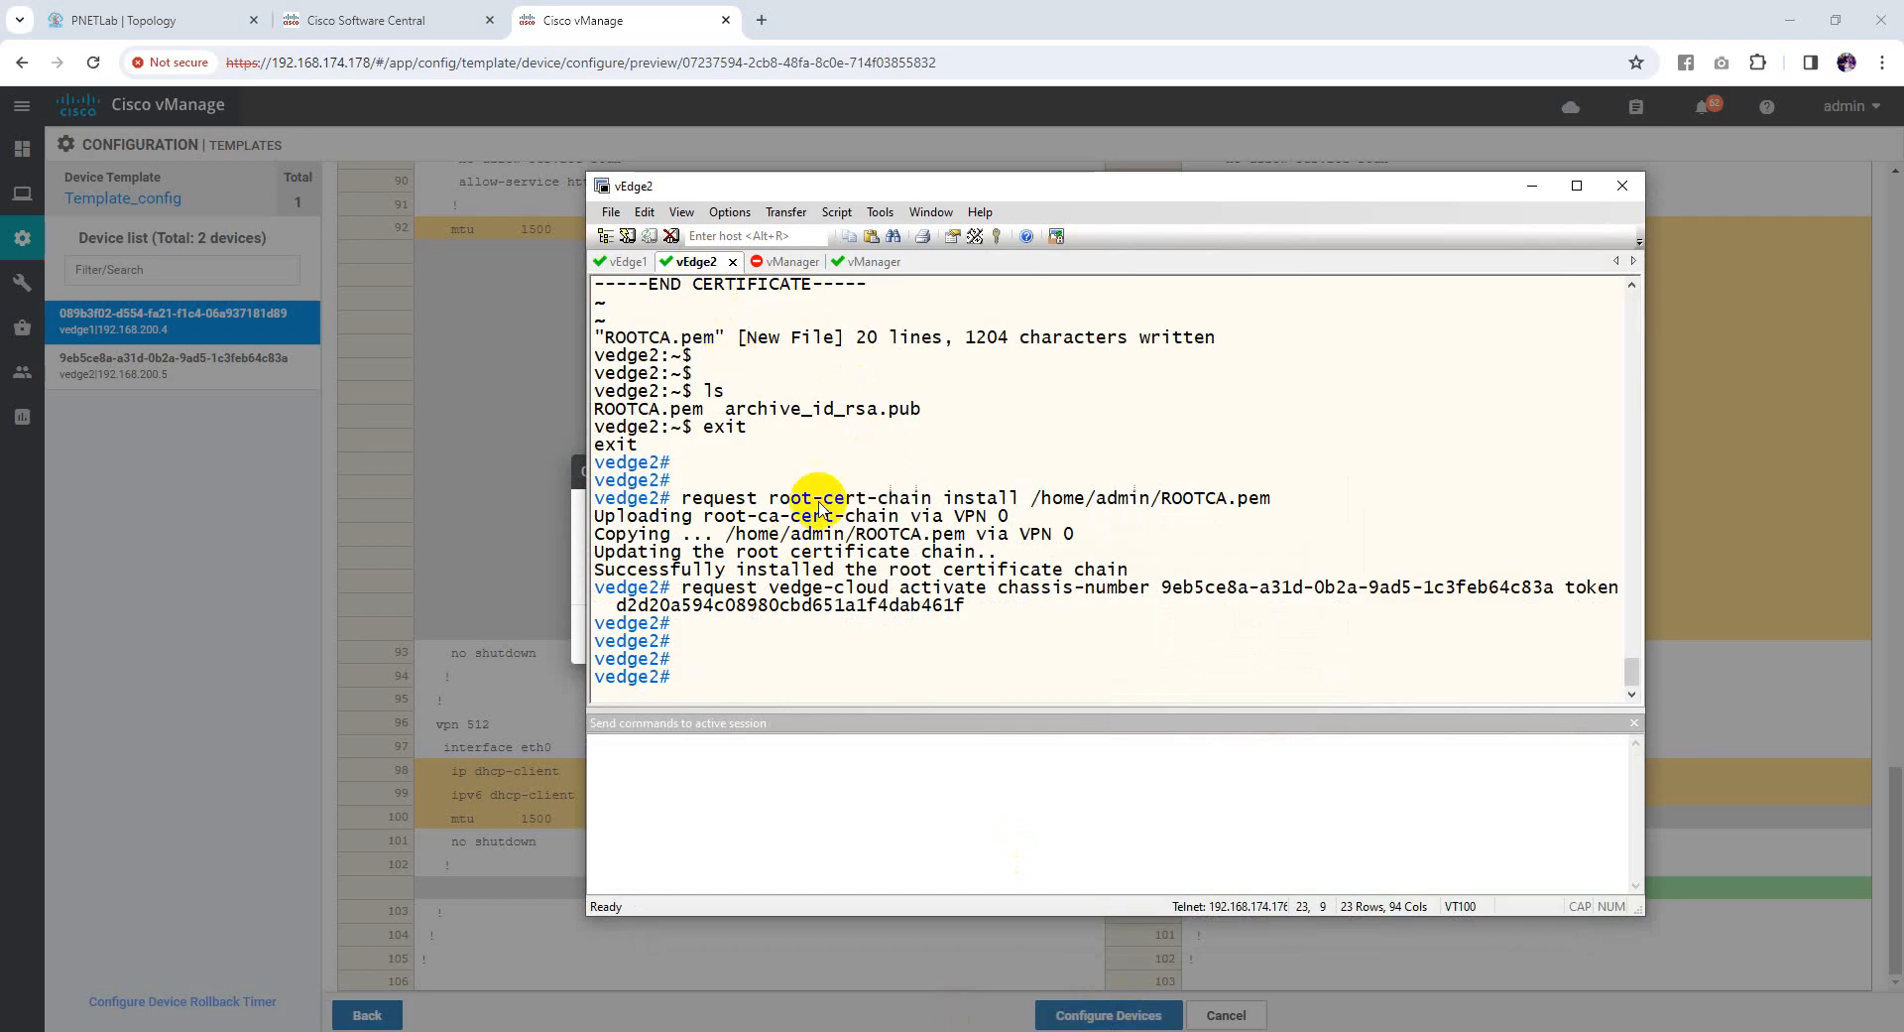
Page through vedge2's show run output, marking the vpn 512 and ge0/1 lines, then close it
key(Return)
key(Return)
key(Return)
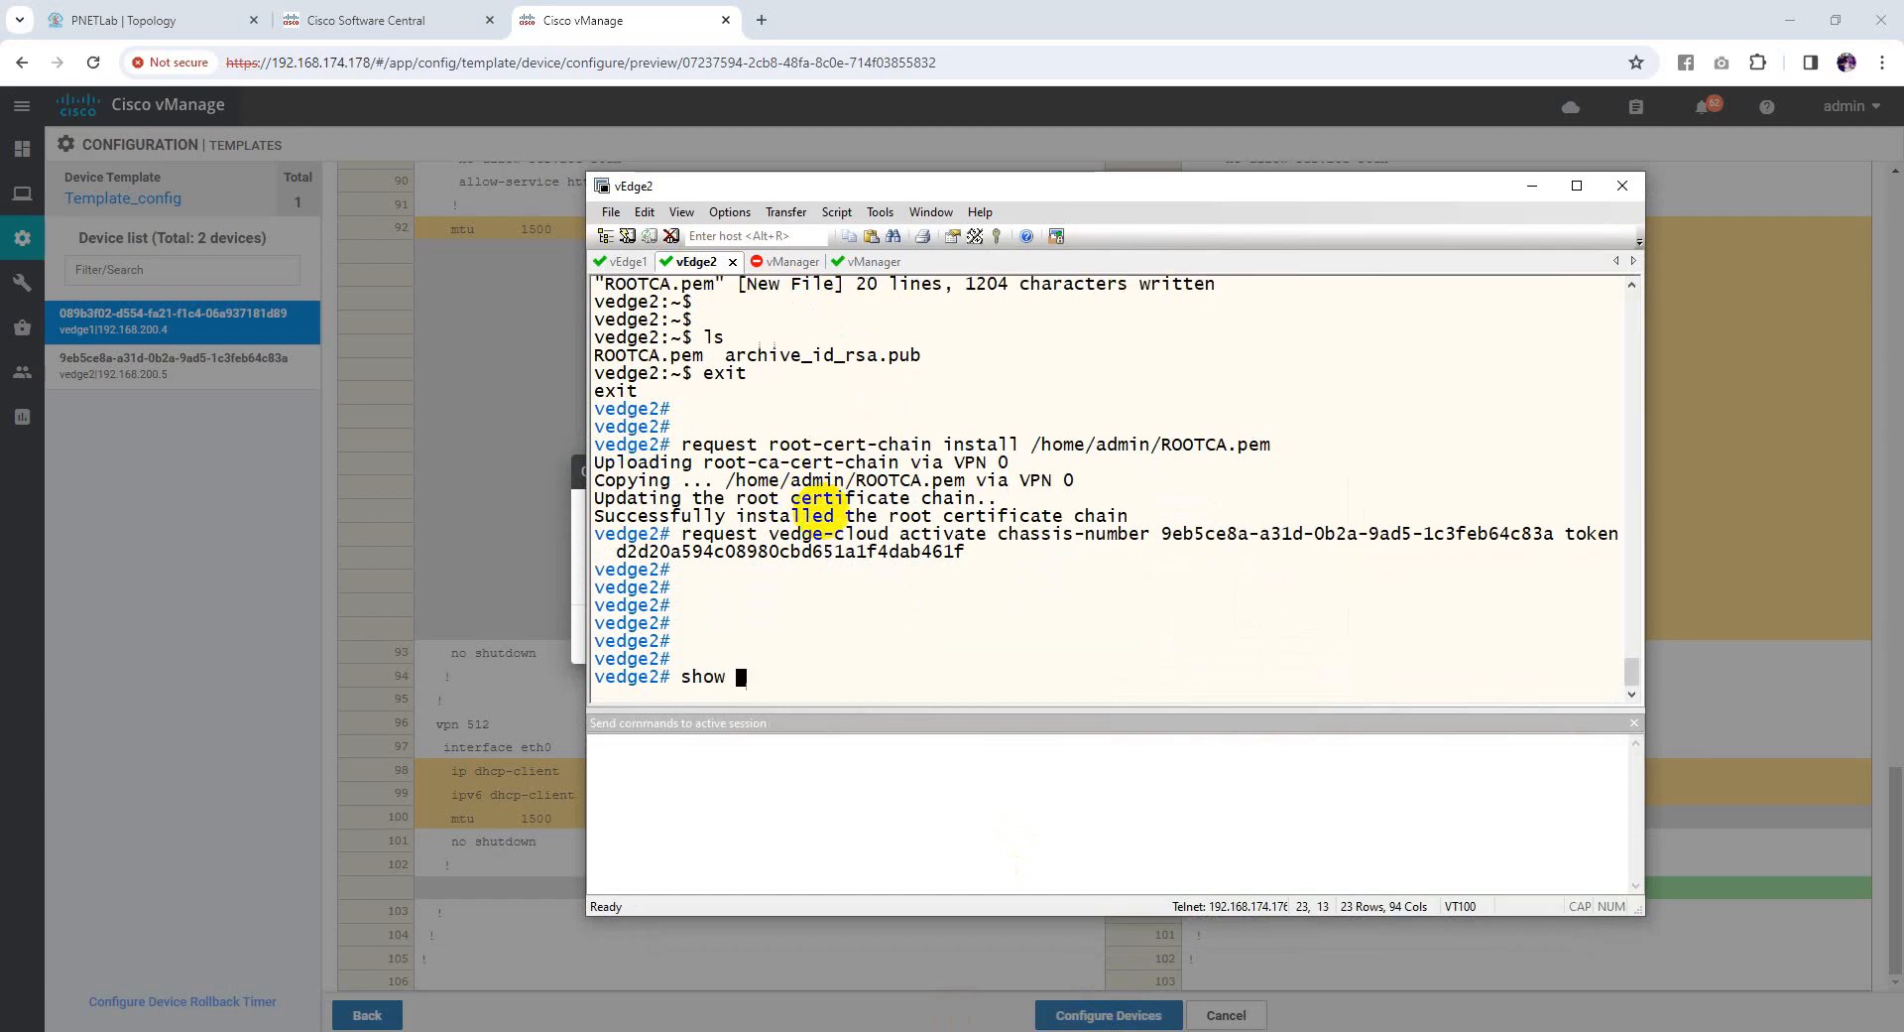
text(show run)
key(Return)
key(Return)
key(Return)
key(Return)
key(Return)
key(Return)
key(Return)
key(Return)
key(Return)
key(Return)
key(Return)
key(Return)
key(Return)
key(Return)
key(Return)
key(Return)
key(Return)
key(Return)
key(Return)
key(Return)
key(Return)
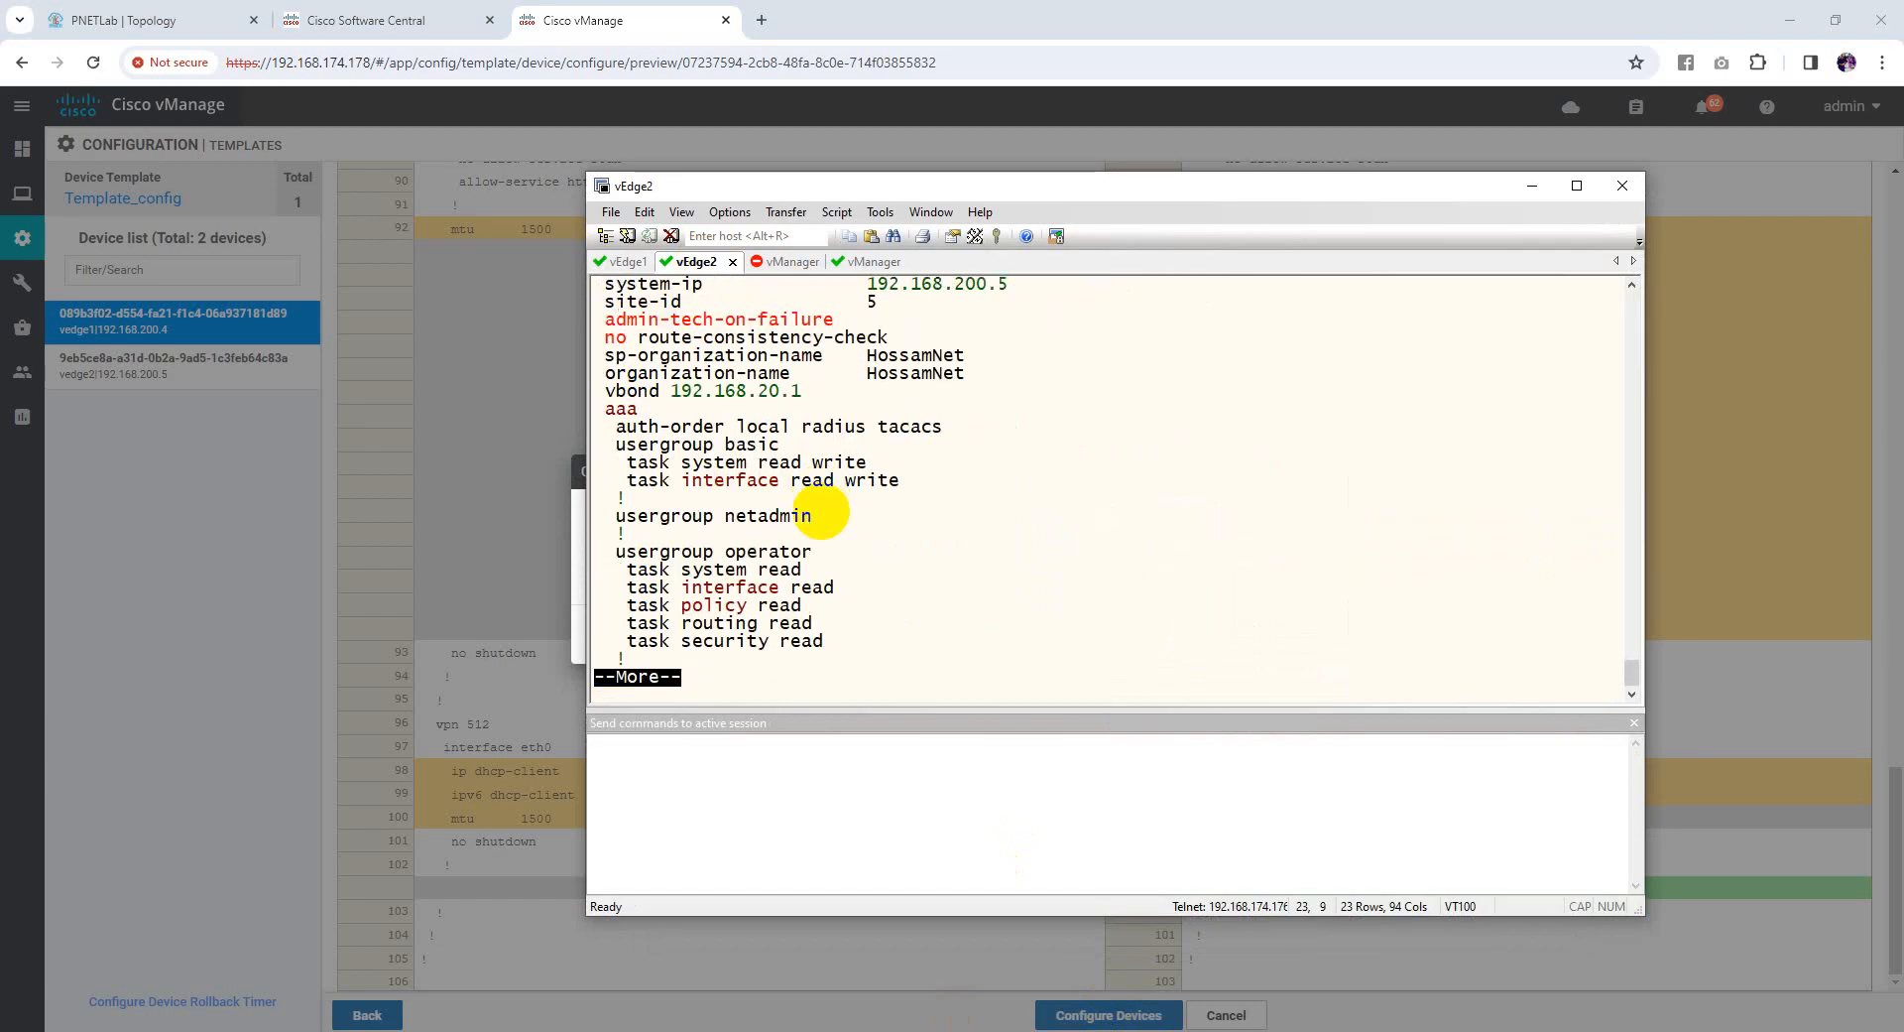
key(Return)
key(Return)
key(Return)
key(Return)
key(Return)
key(Return)
key(Return)
key(Return)
key(Return)
key(Return)
key(Return)
key(Return)
key(Return)
key(Return)
key(Return)
key(Return)
key(Return)
key(Return)
key(Return)
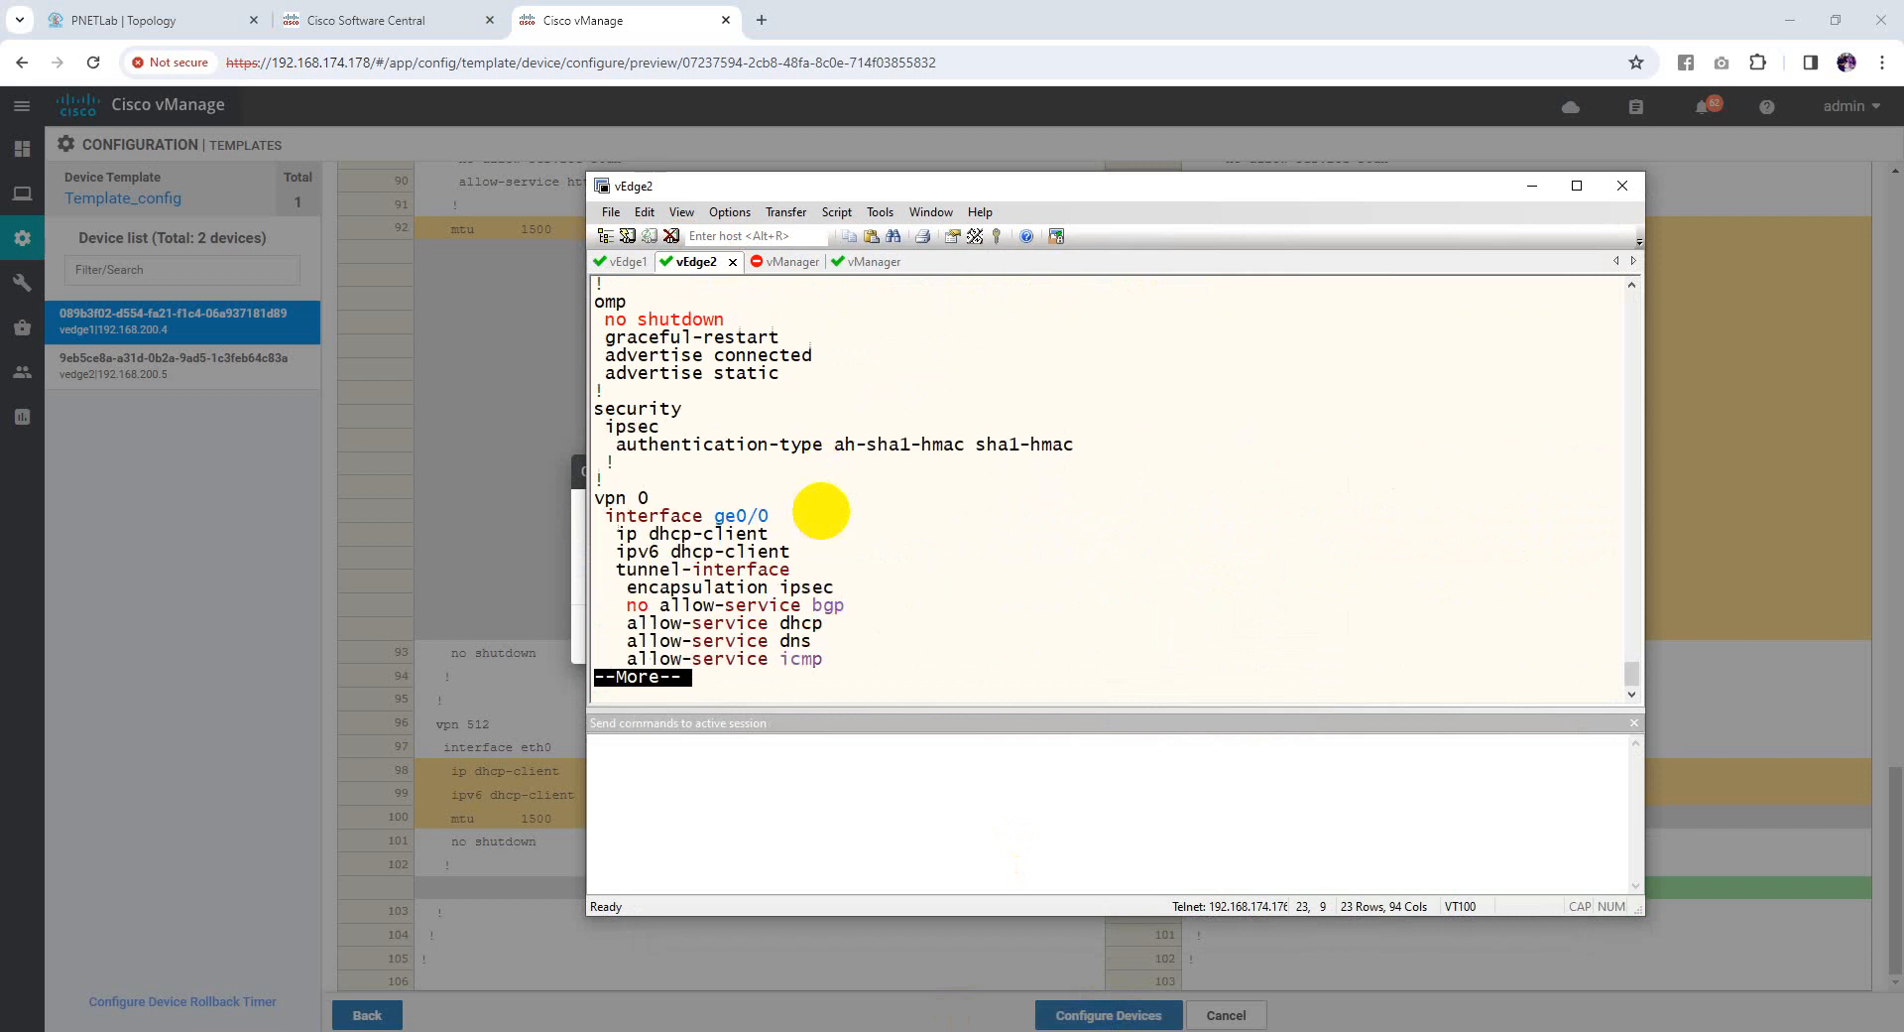
key(Return)
key(Return)
key(Return)
key(Return)
key(Return)
key(Return)
key(Return)
key(Return)
key(Return)
key(Return)
key(Return)
key(Return)
key(Return)
key(Return)
key(Return)
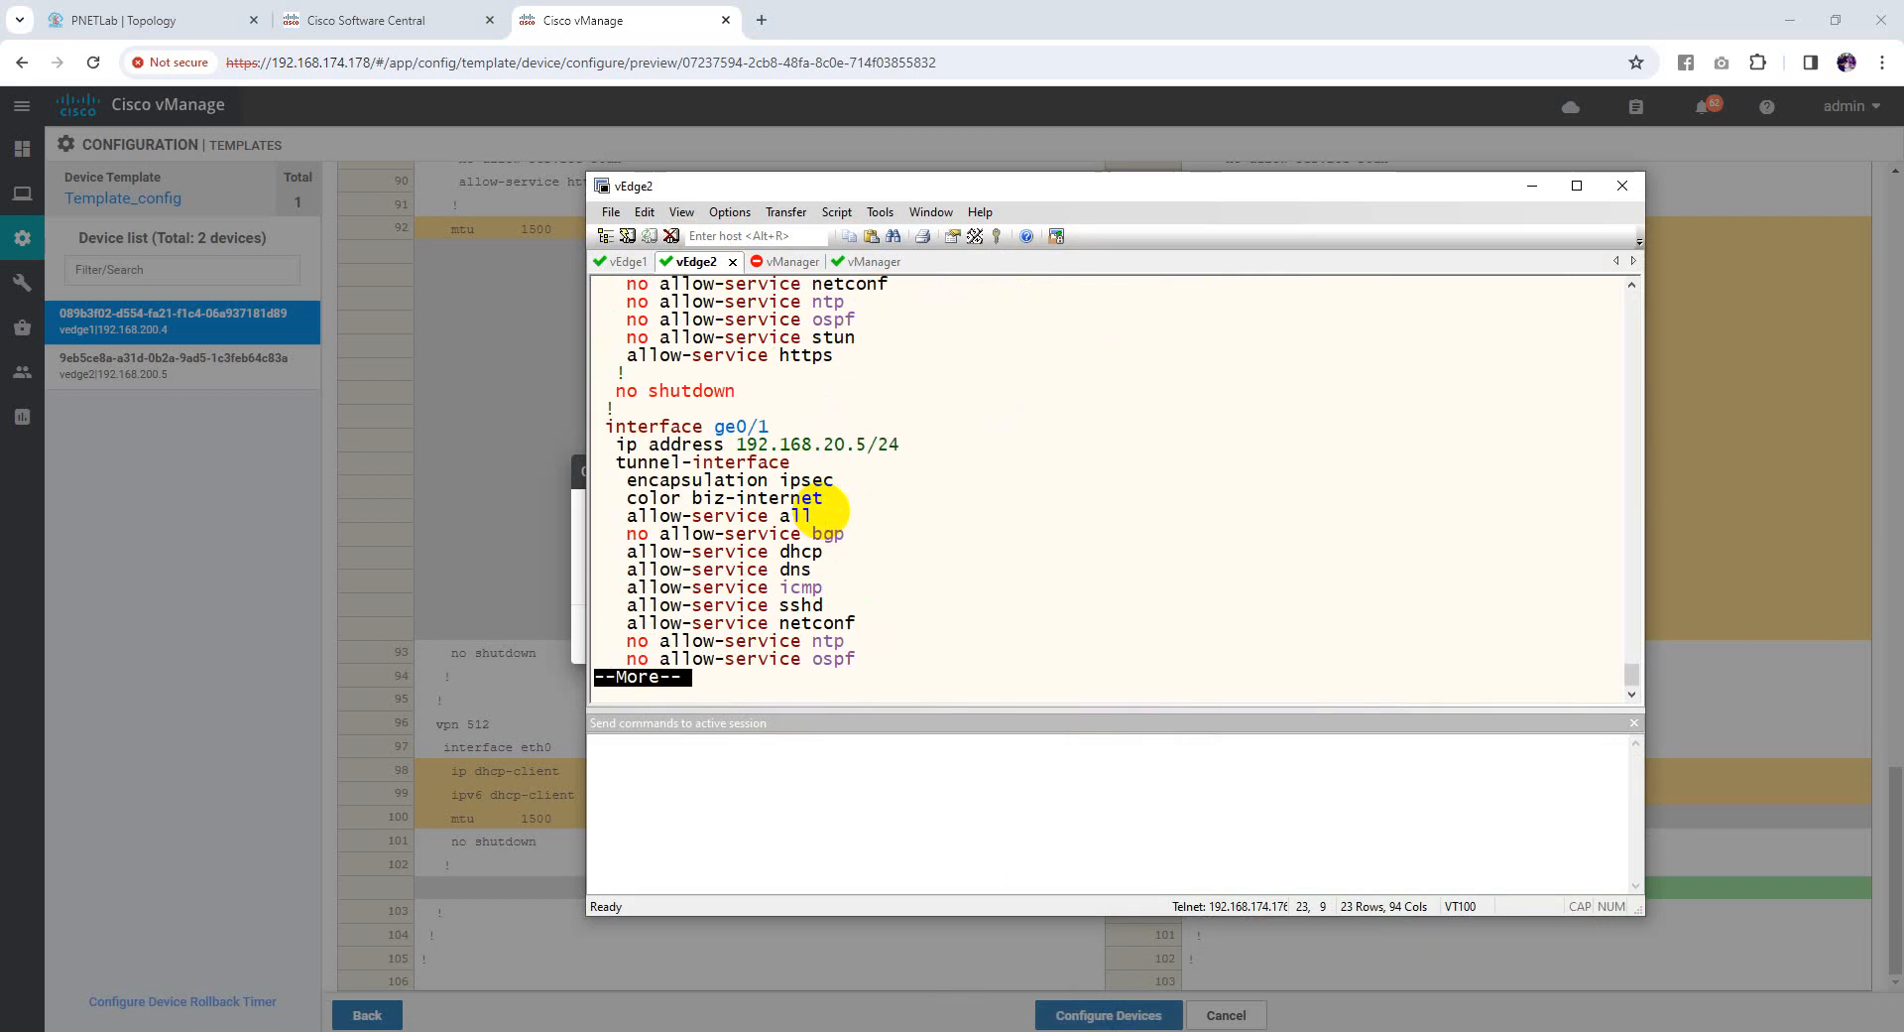
key(Return)
key(Return)
key(Return)
key(Return)
key(Return)
key(Return)
key(Return)
key(Return)
key(Return)
key(Return)
key(Return)
key(Return)
key(Return)
drag(595, 552, 789, 593)
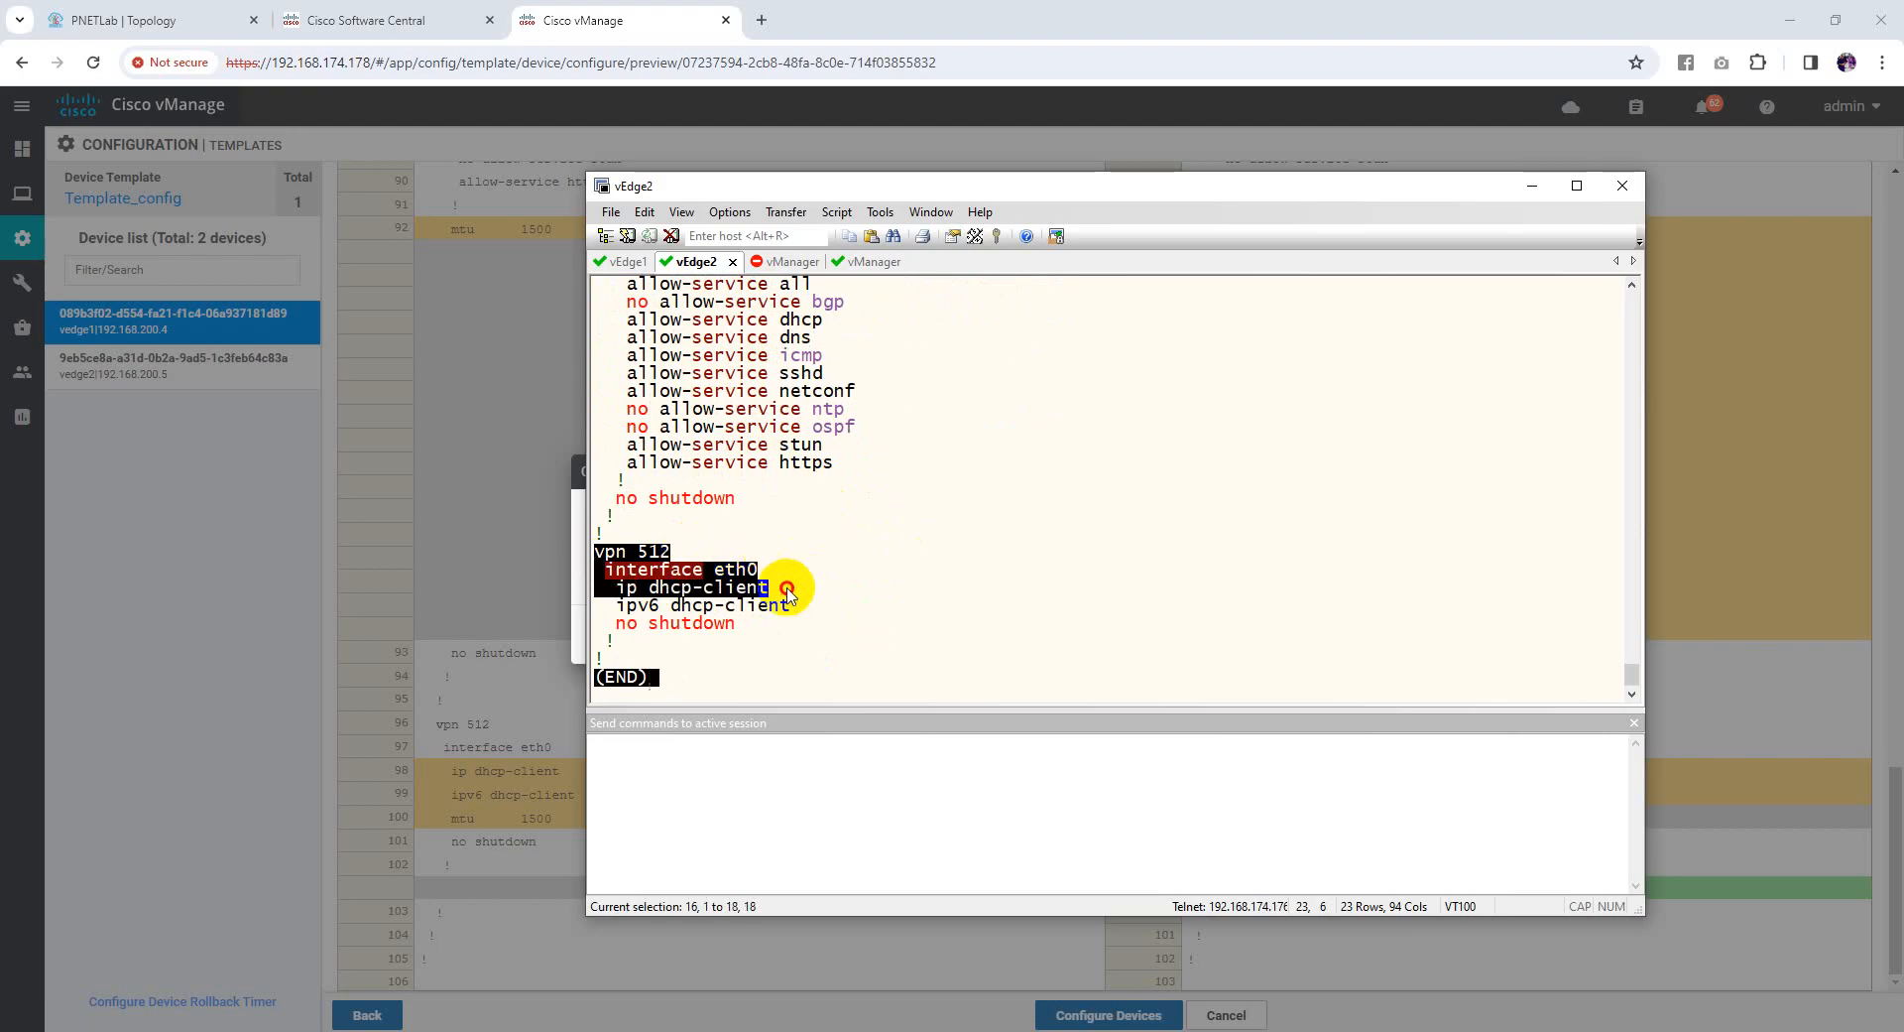
scroll(789, 593, up, 3)
drag(607, 356, 922, 616)
scroll(872, 679, down, 3)
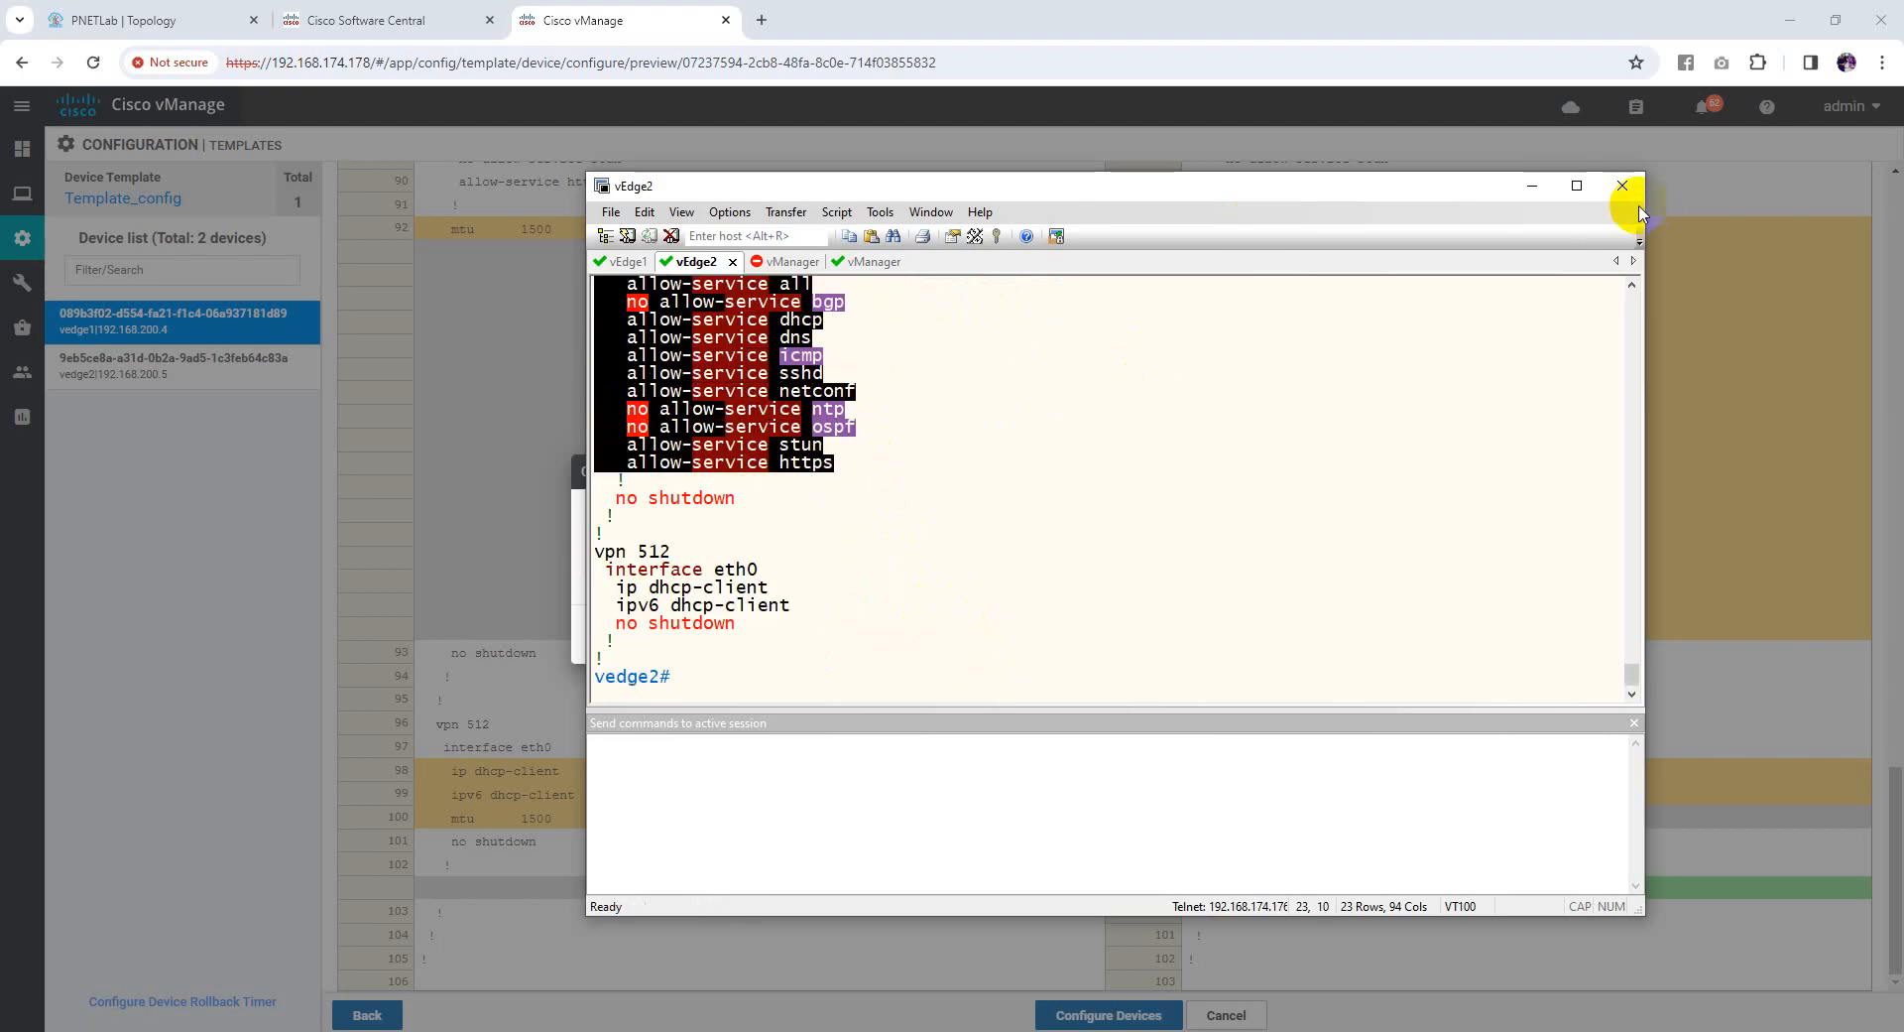
click(1532, 186)
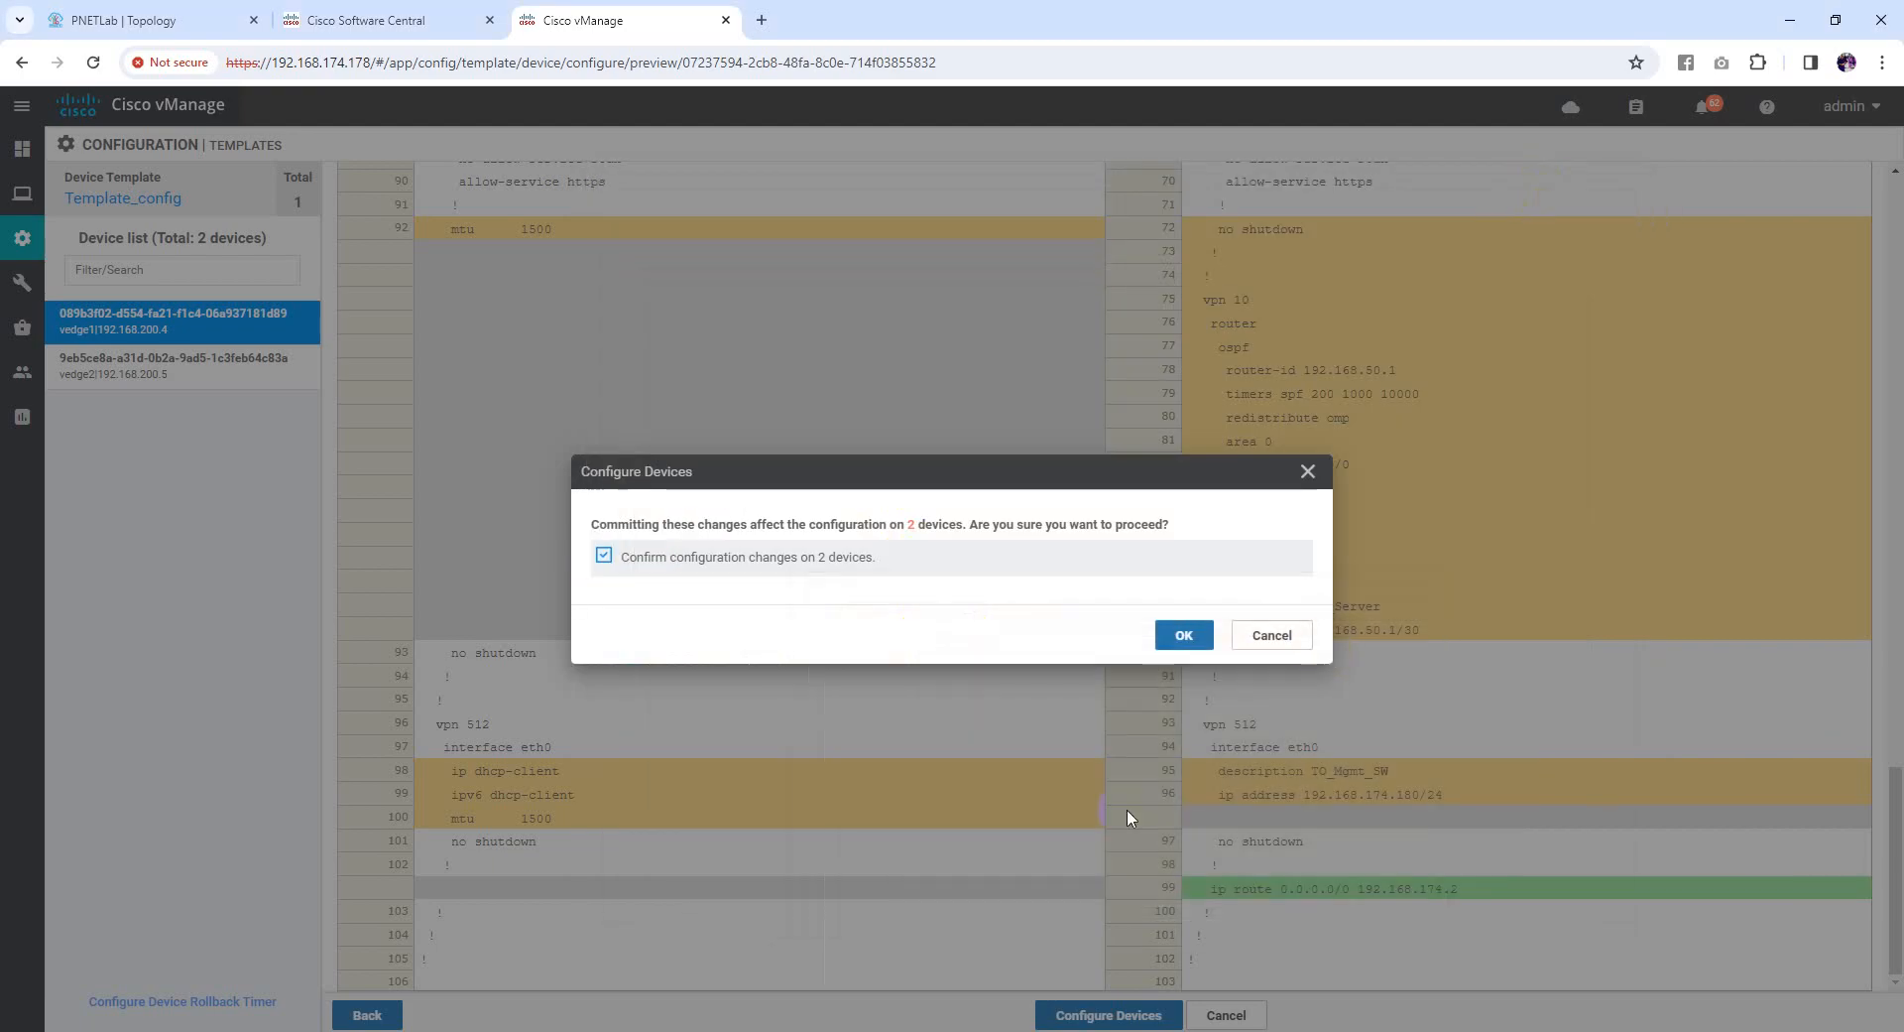
Confirm the Template_config push to vedge1 and vedge2 and expand both devices' task logs
click(1182, 639)
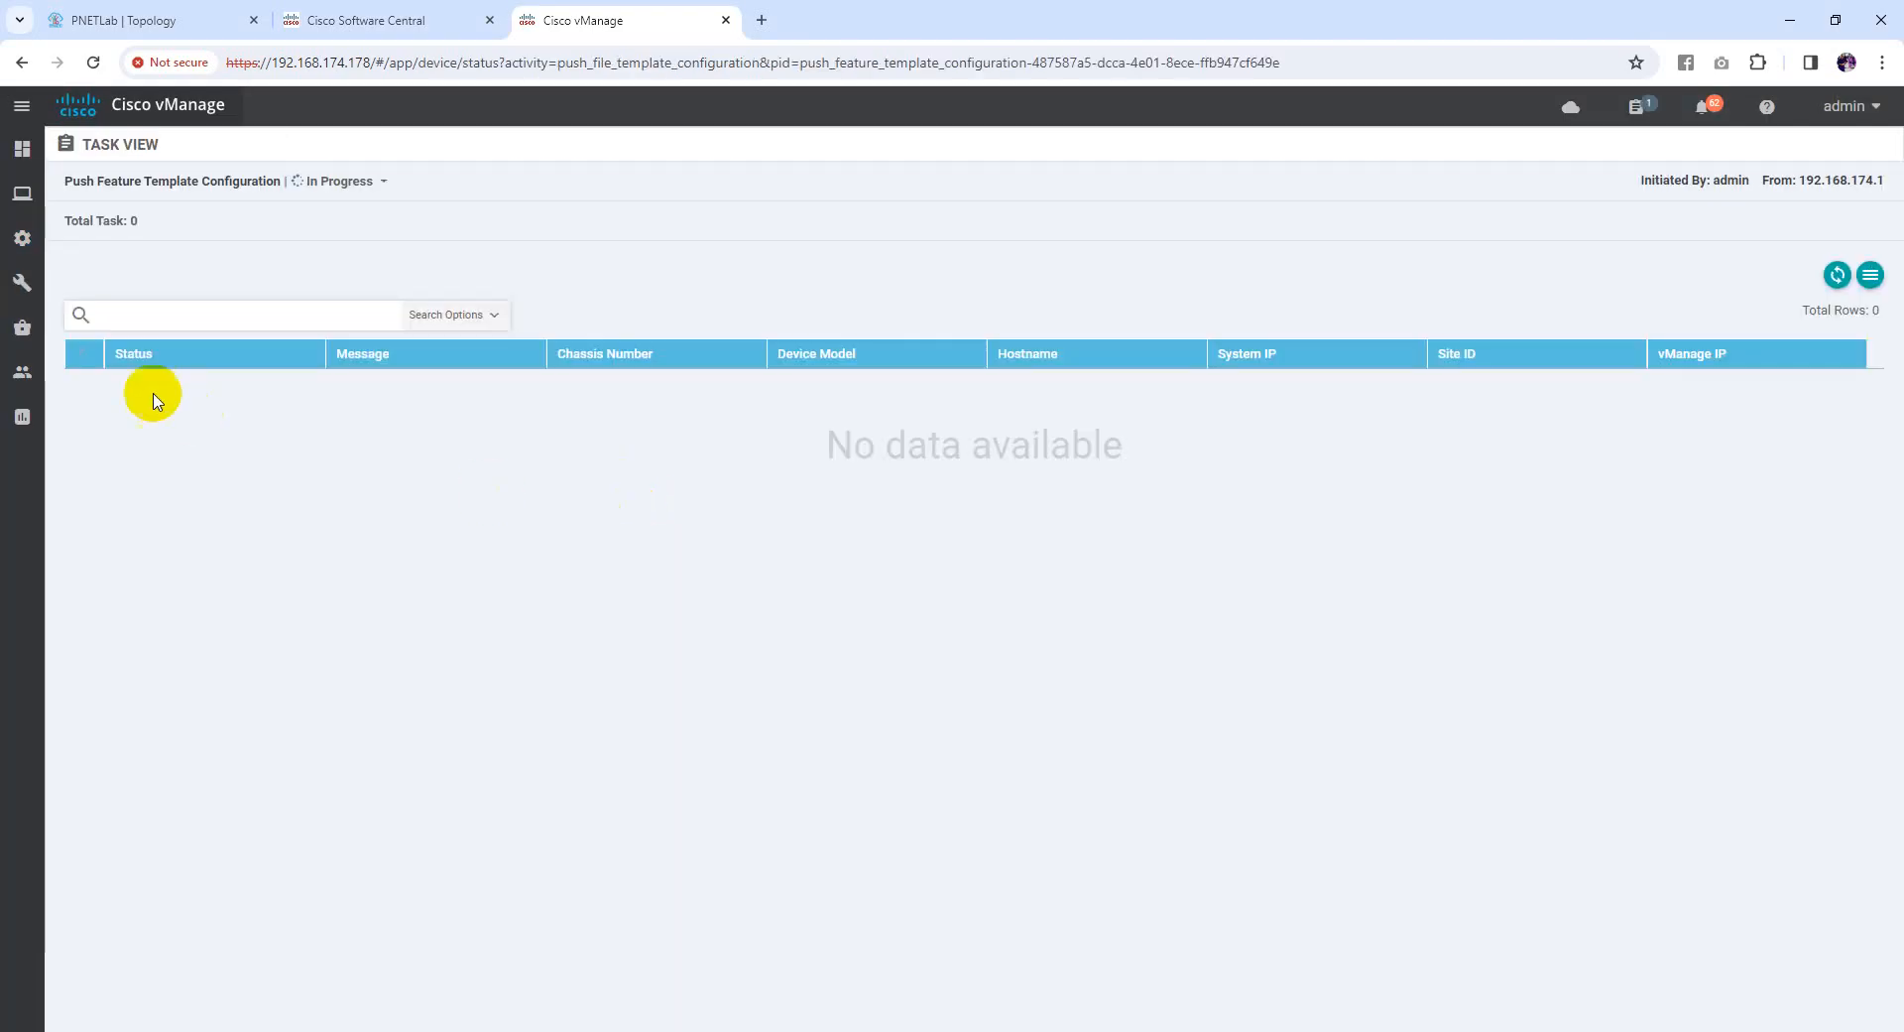
click(79, 357)
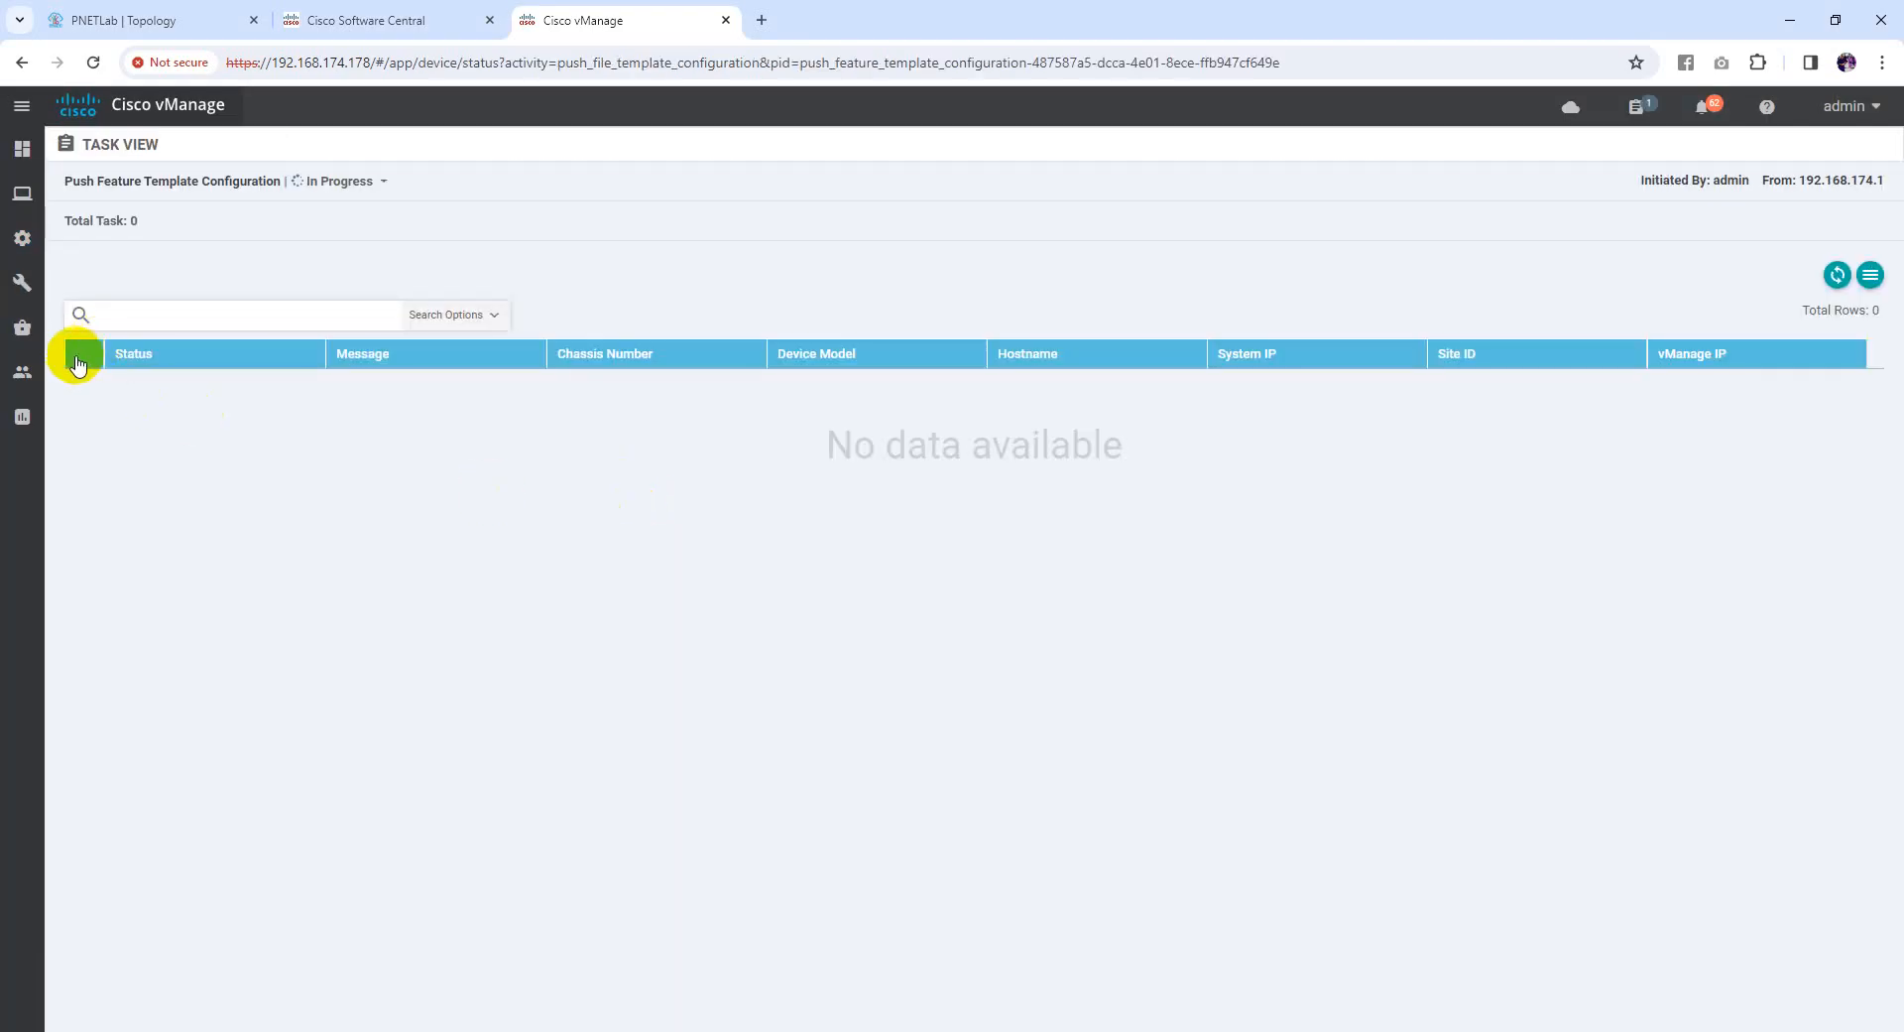
click(1836, 276)
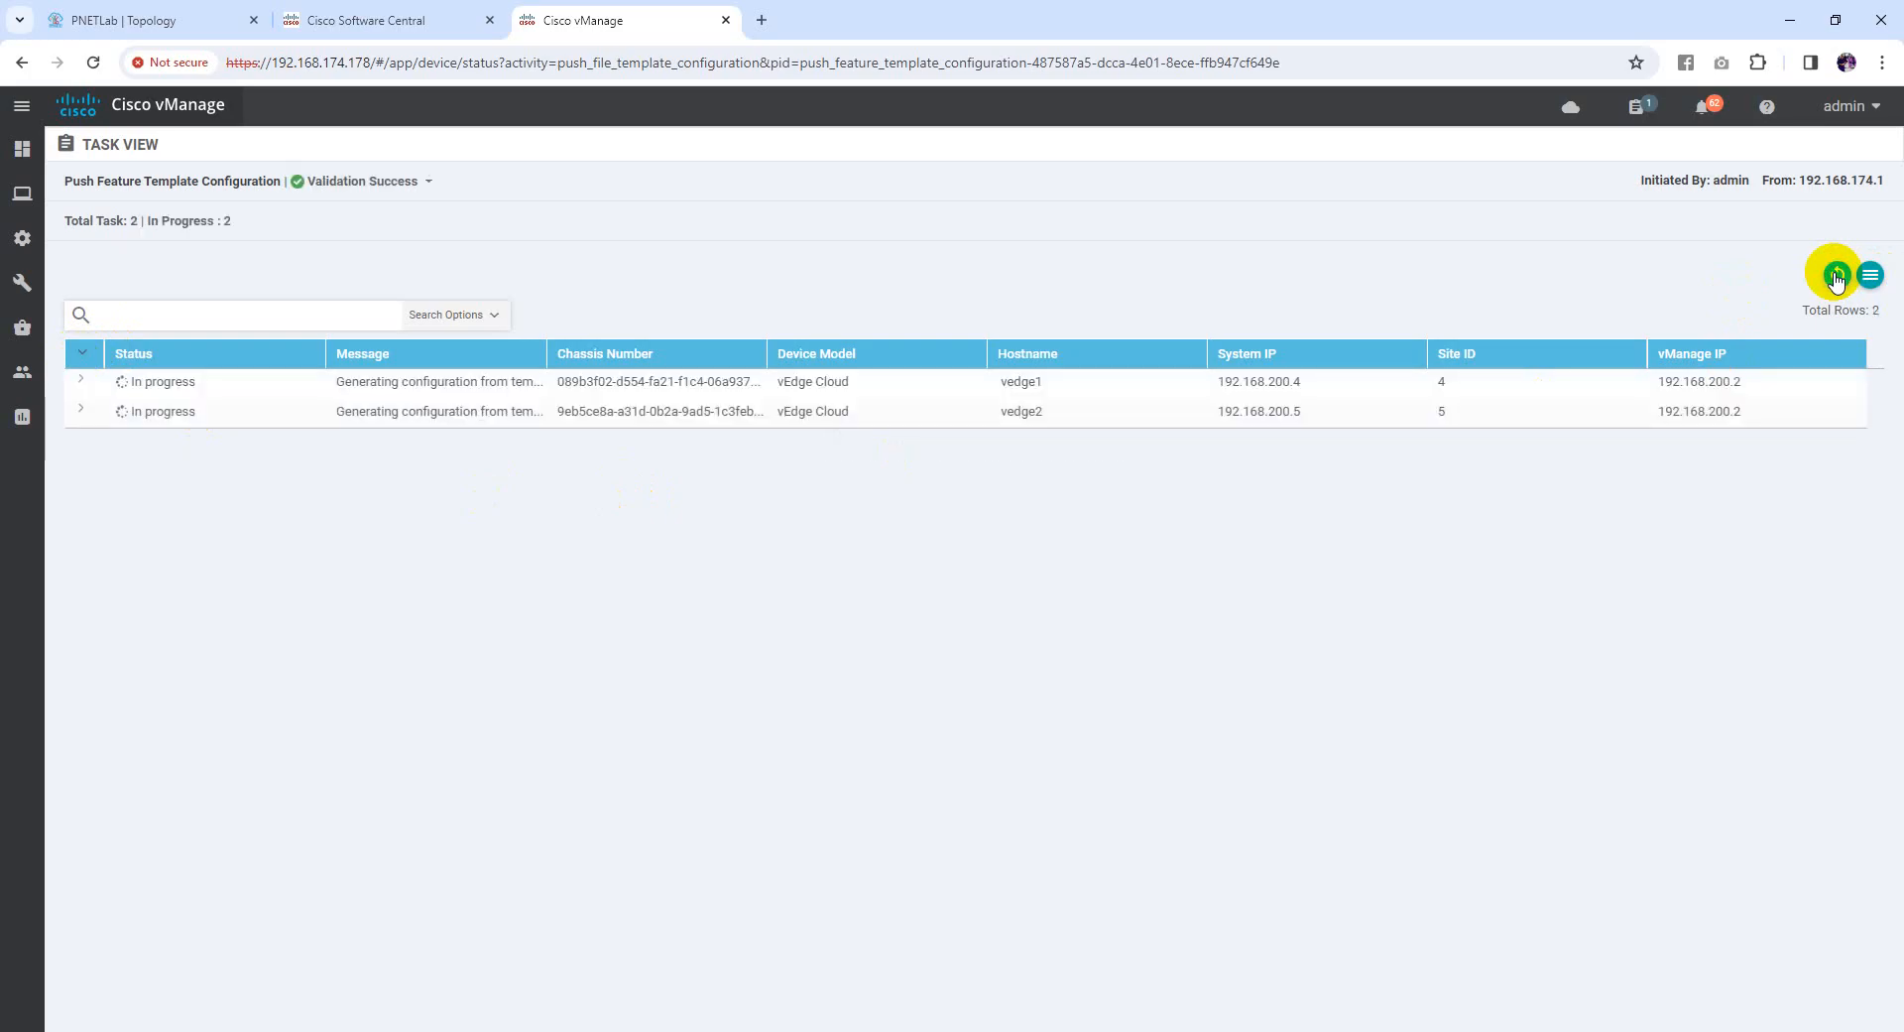
click(81, 380)
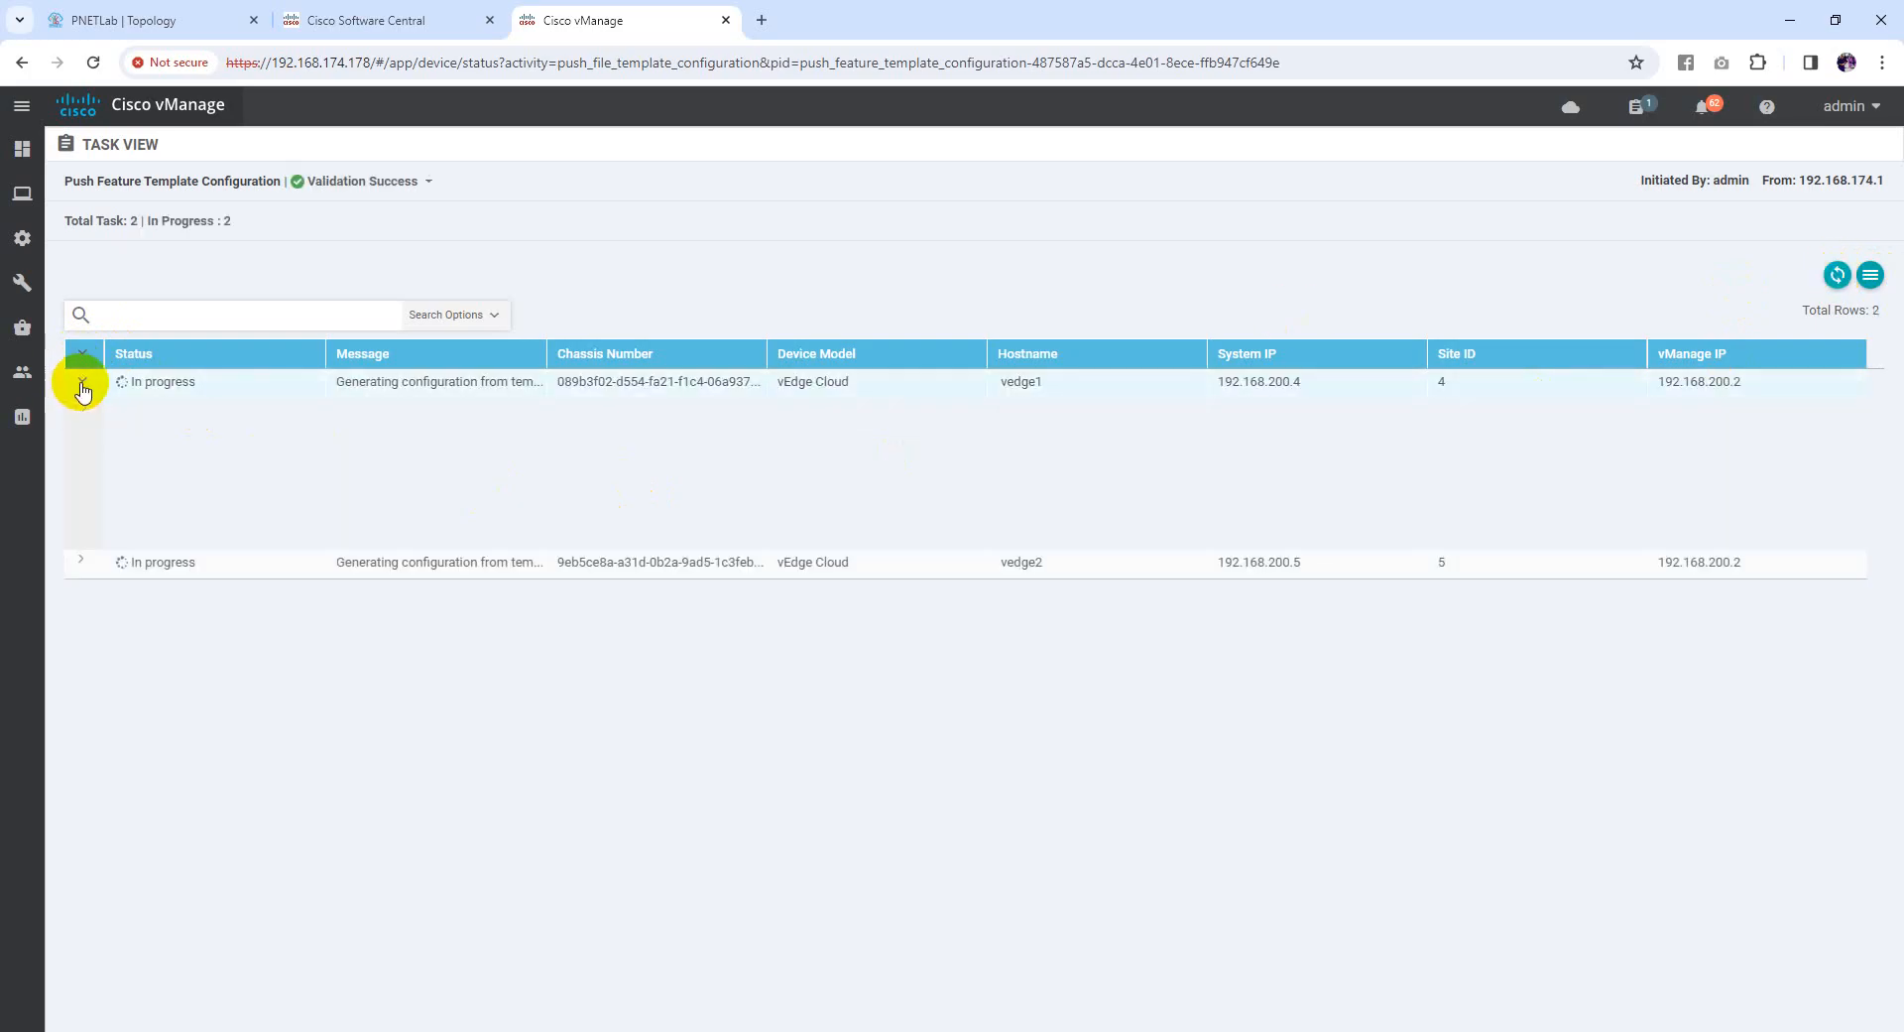
click(83, 561)
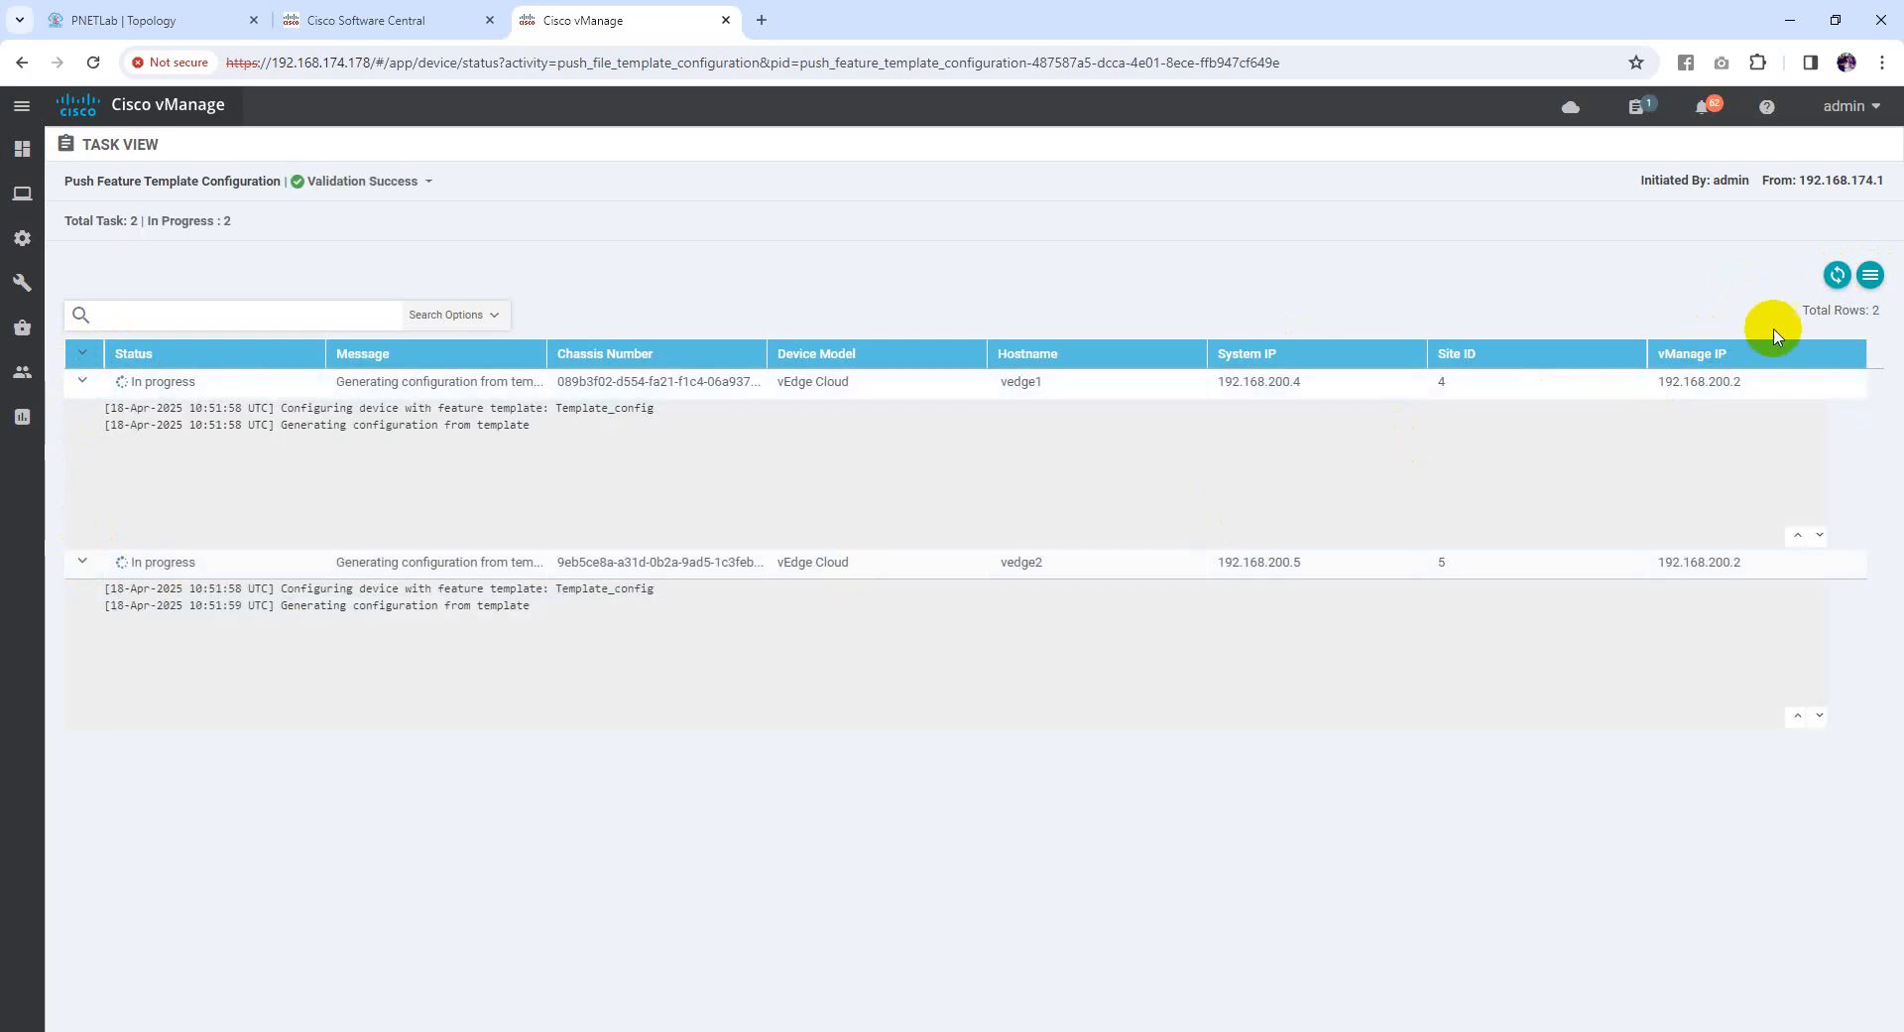
Refresh the push task repeatedly until vedge1 and vedge2 both report Success
click(1838, 277)
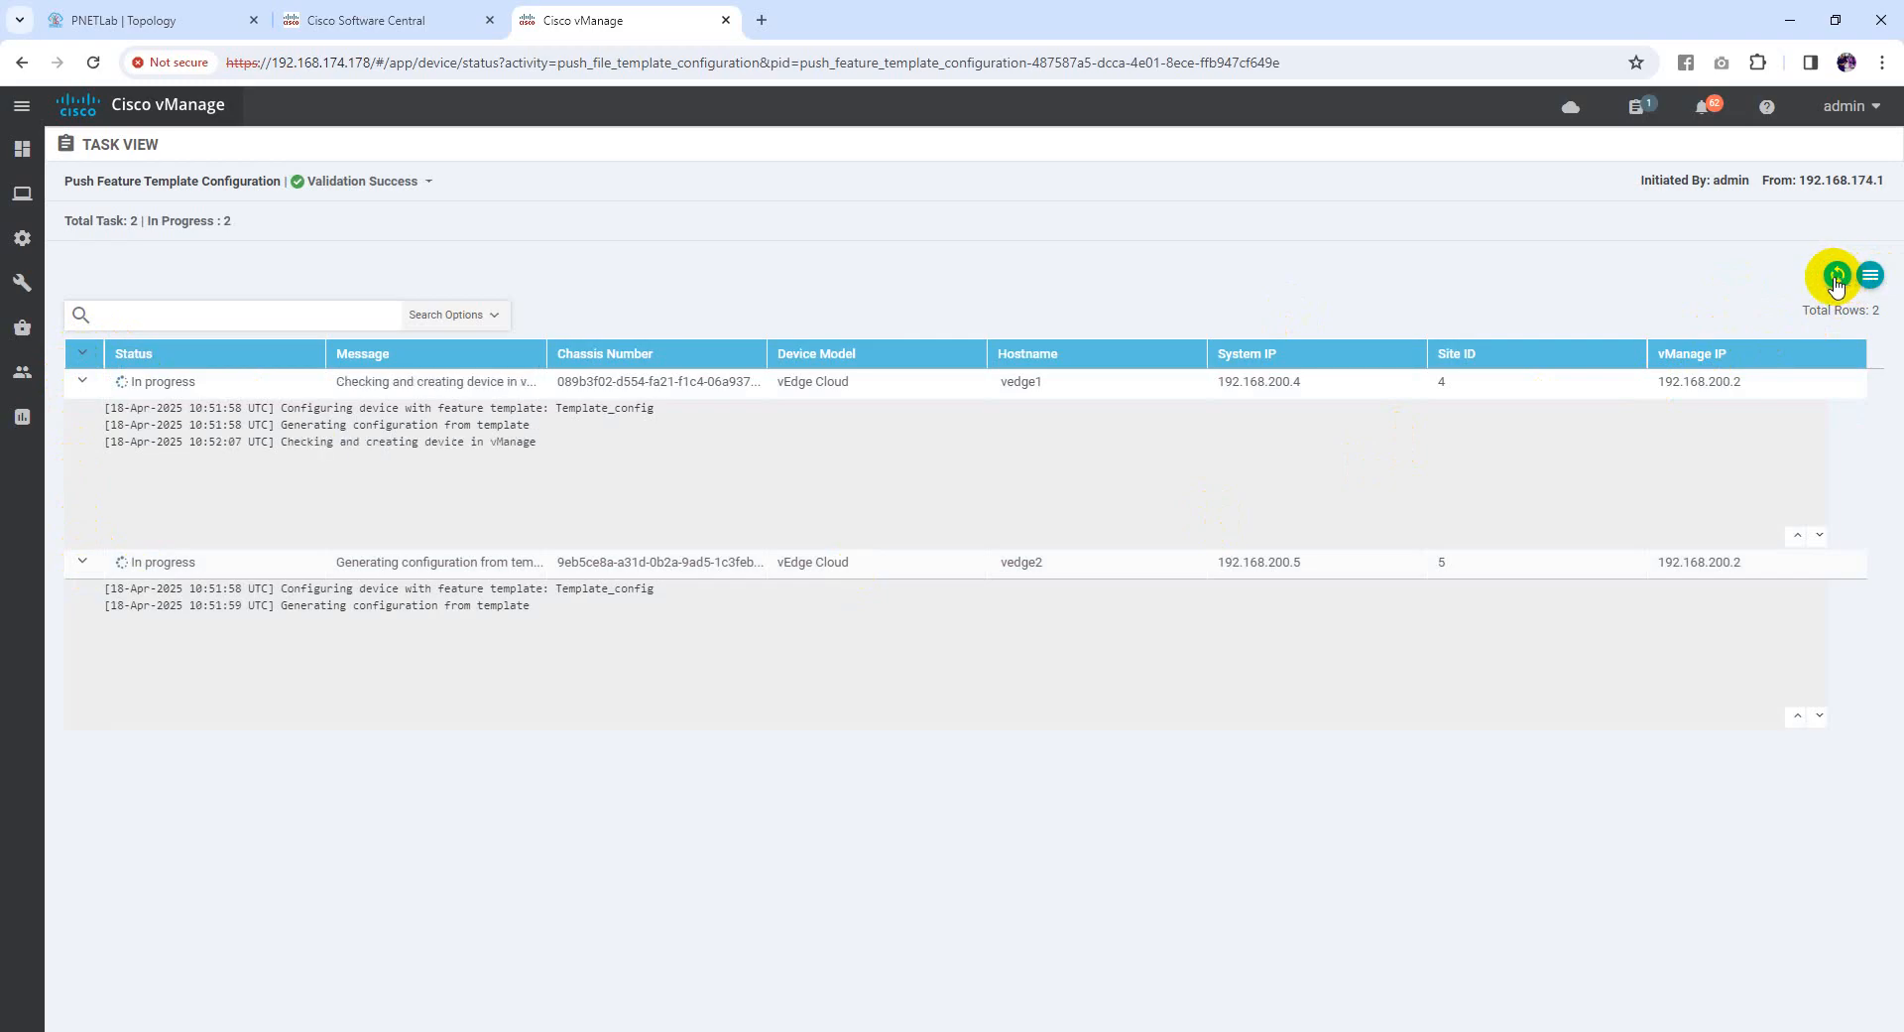
click(1836, 278)
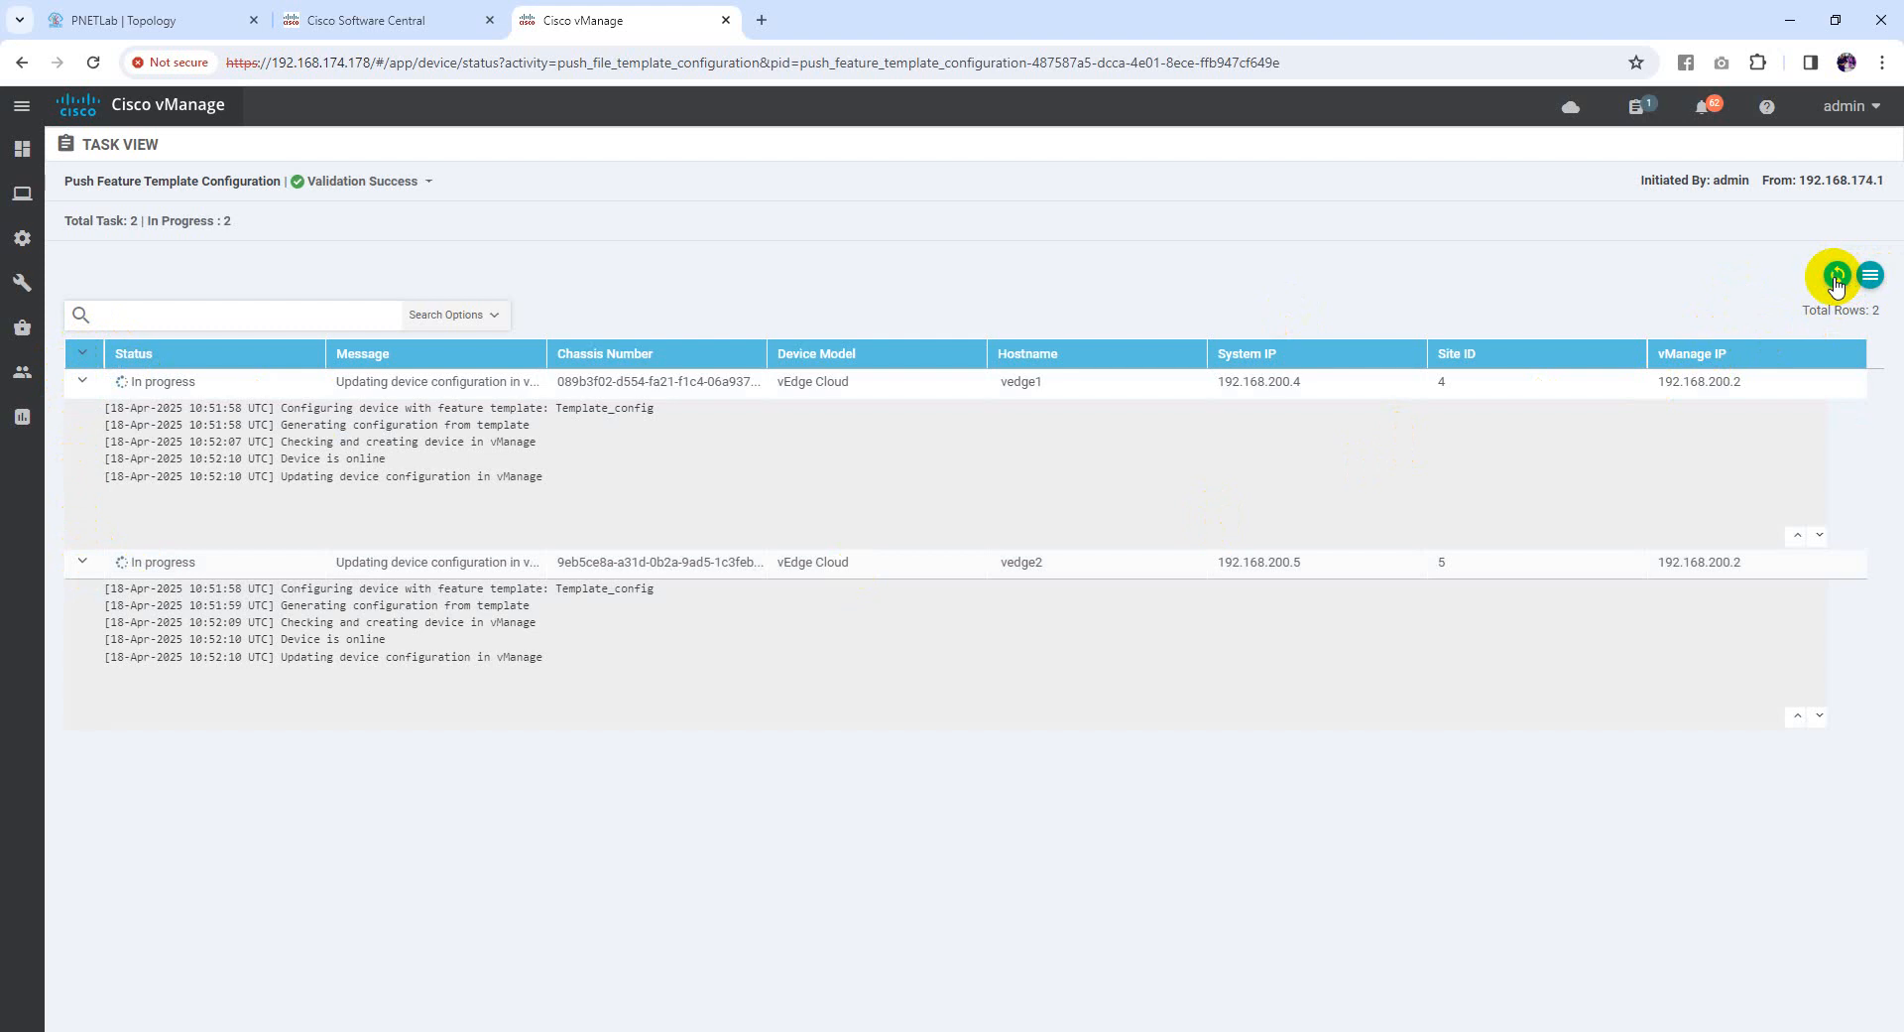
click(1836, 278)
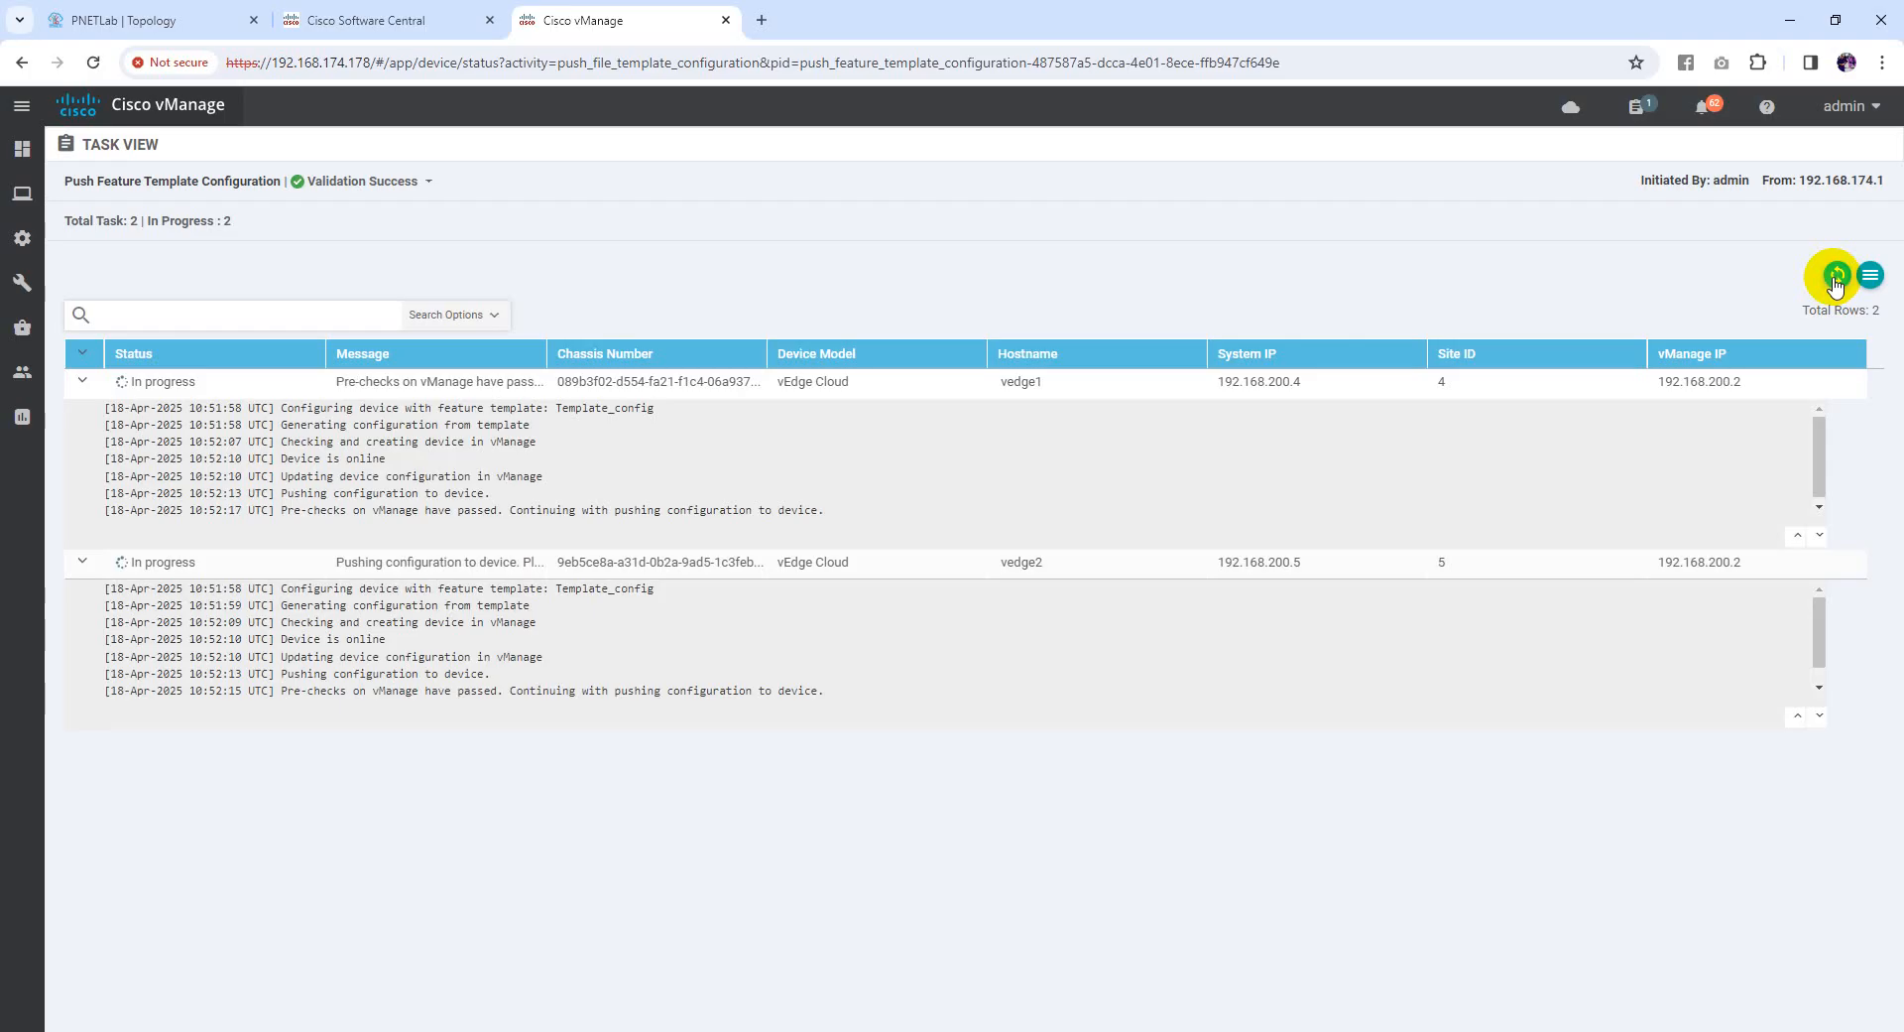
click(1836, 279)
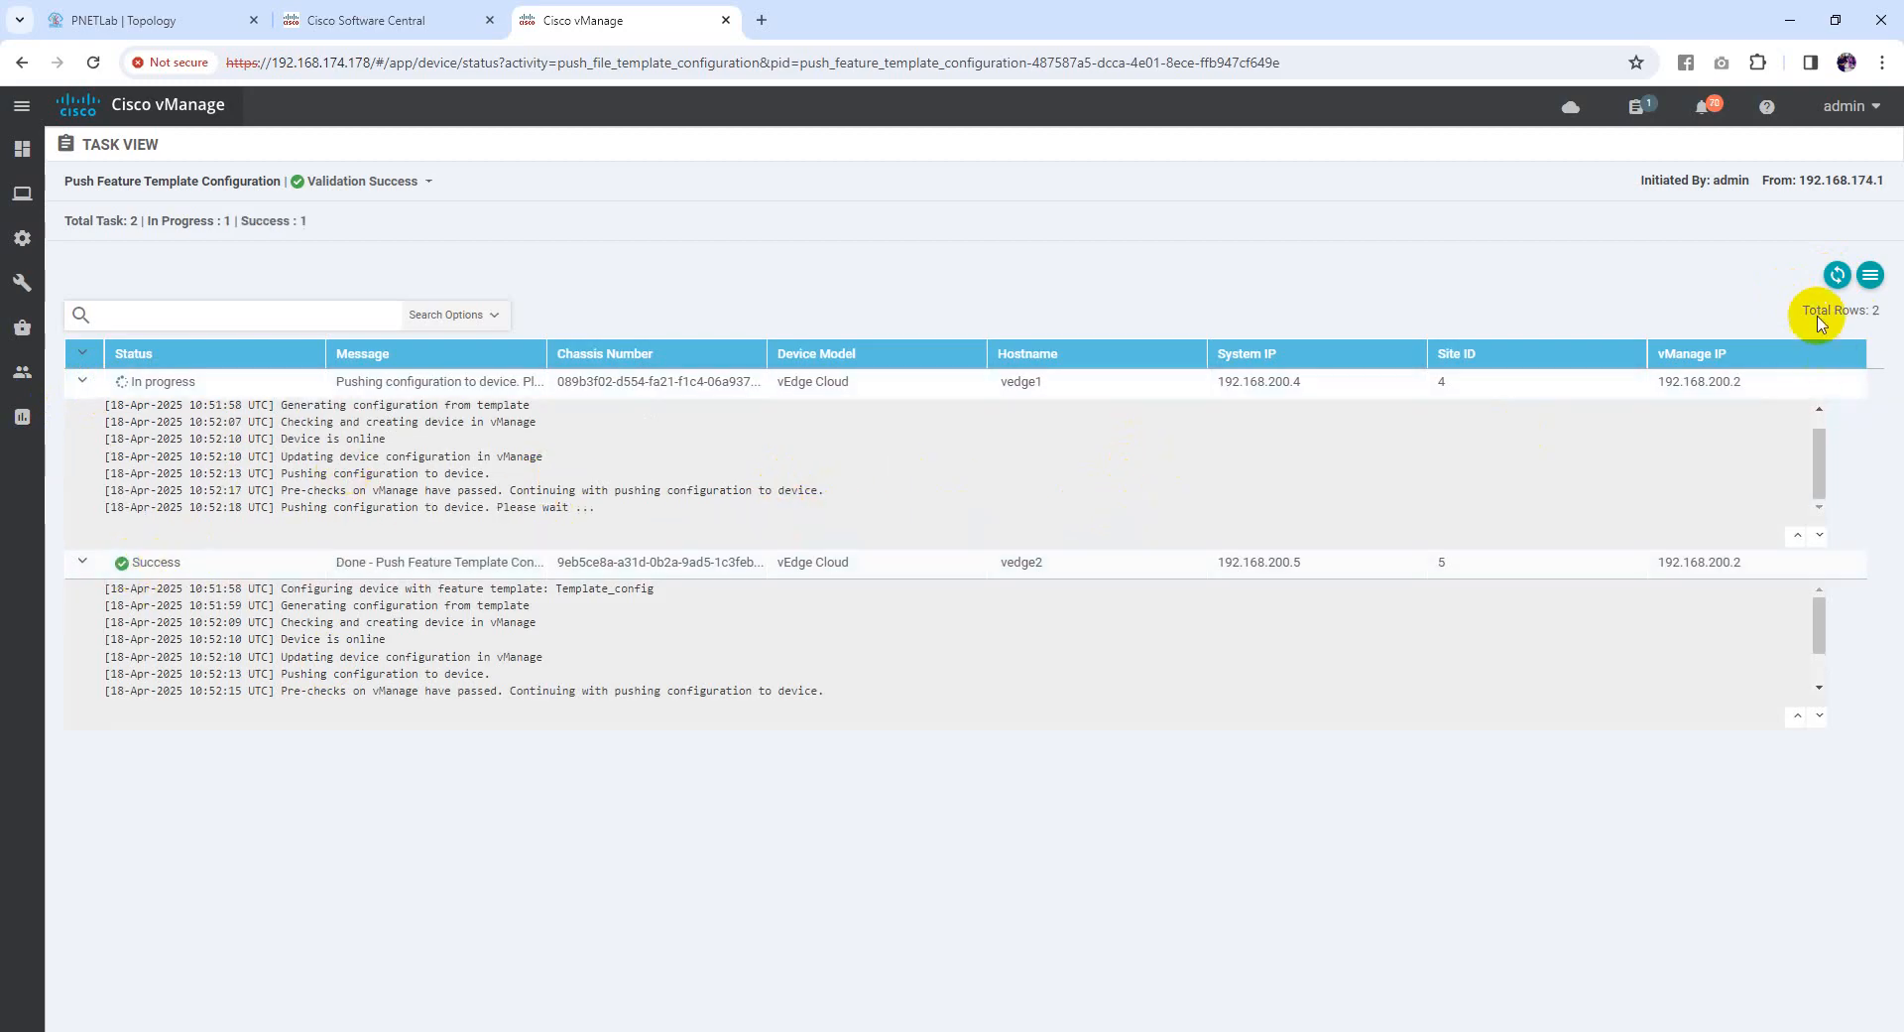
click(1838, 274)
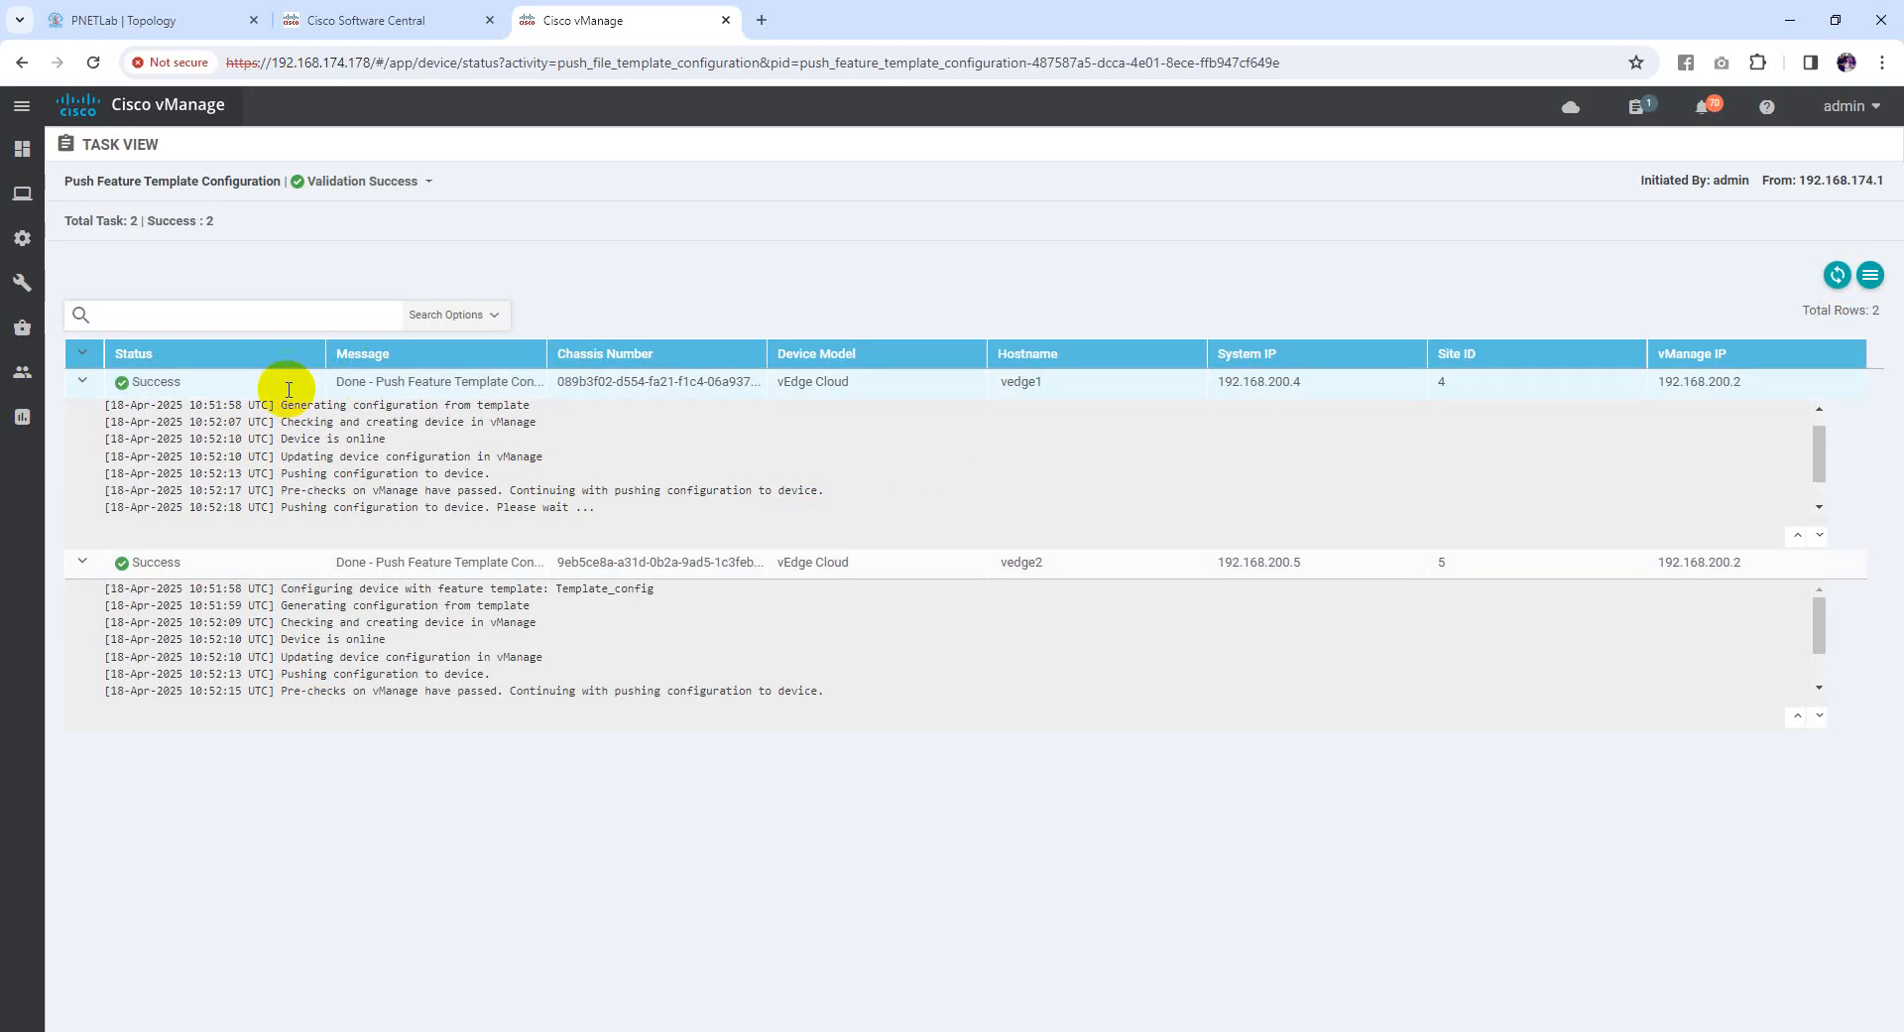
click(82, 381)
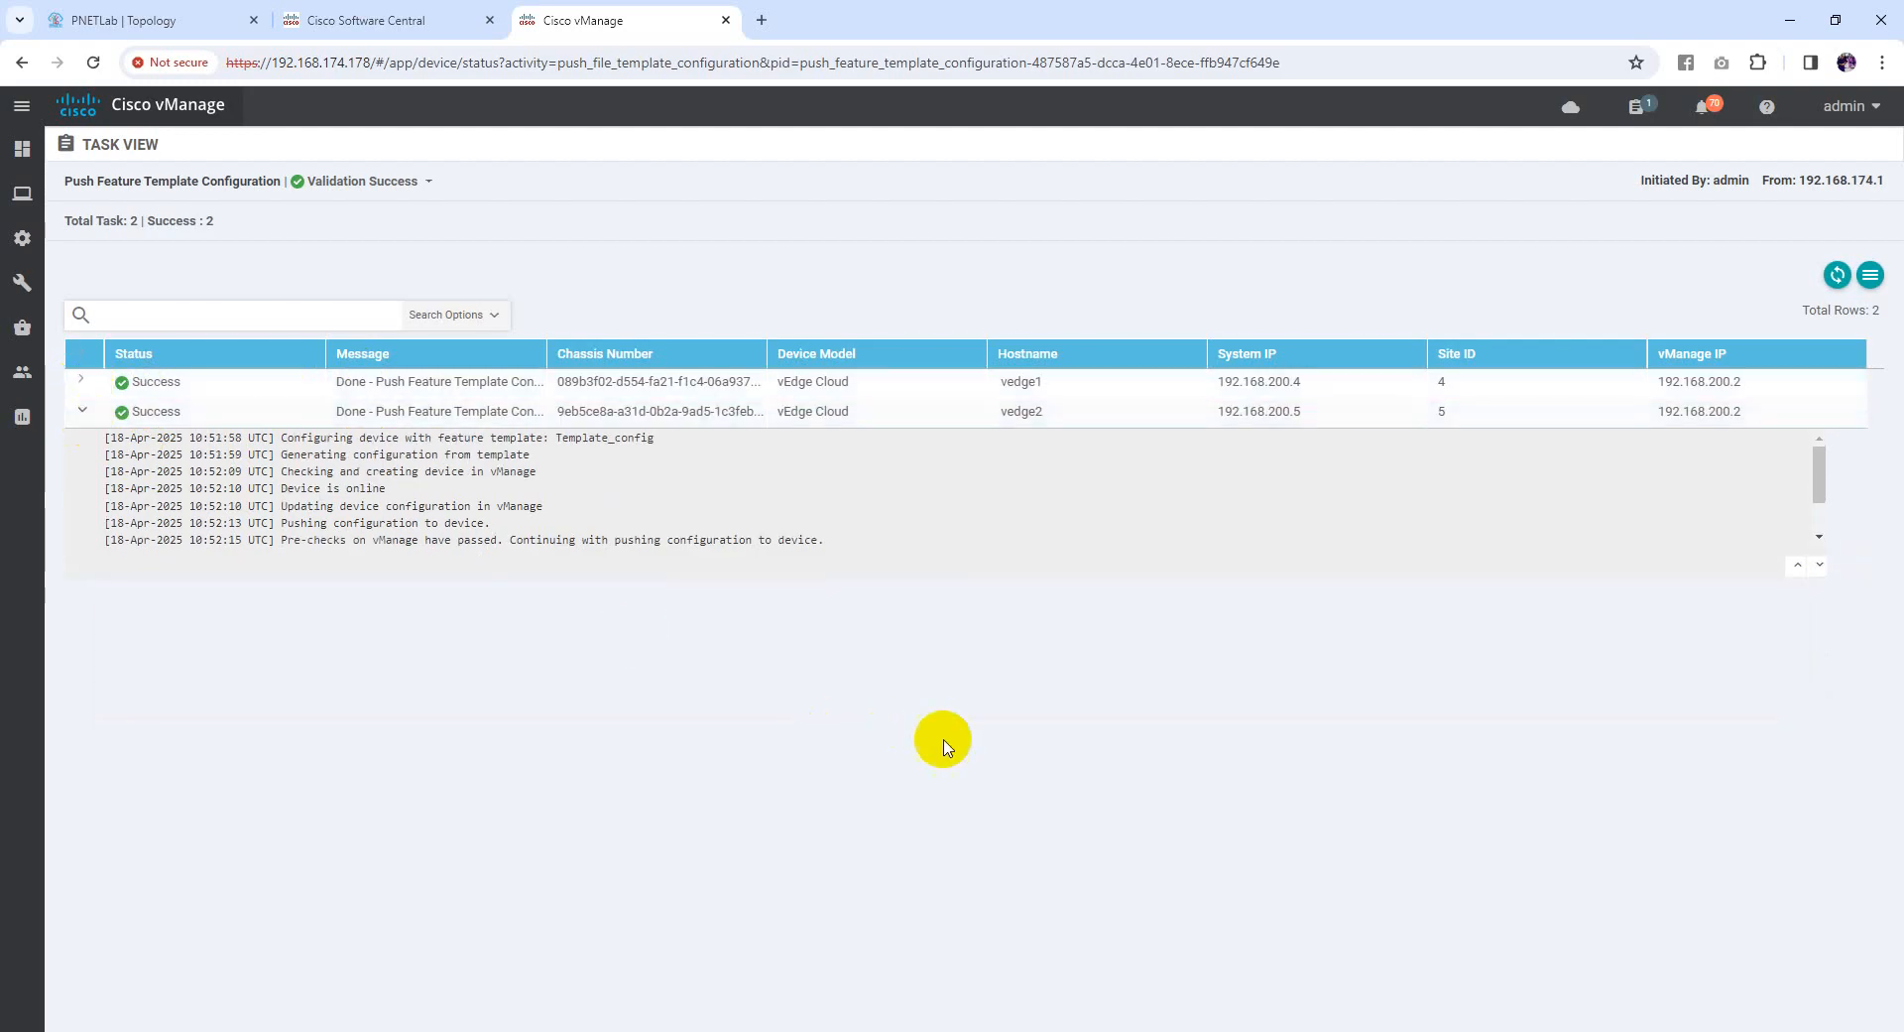
Show vEdge2's running-config and highlight the OSPF advertise-external and 'Hello ALL' banner lines
key(alt+Tab)
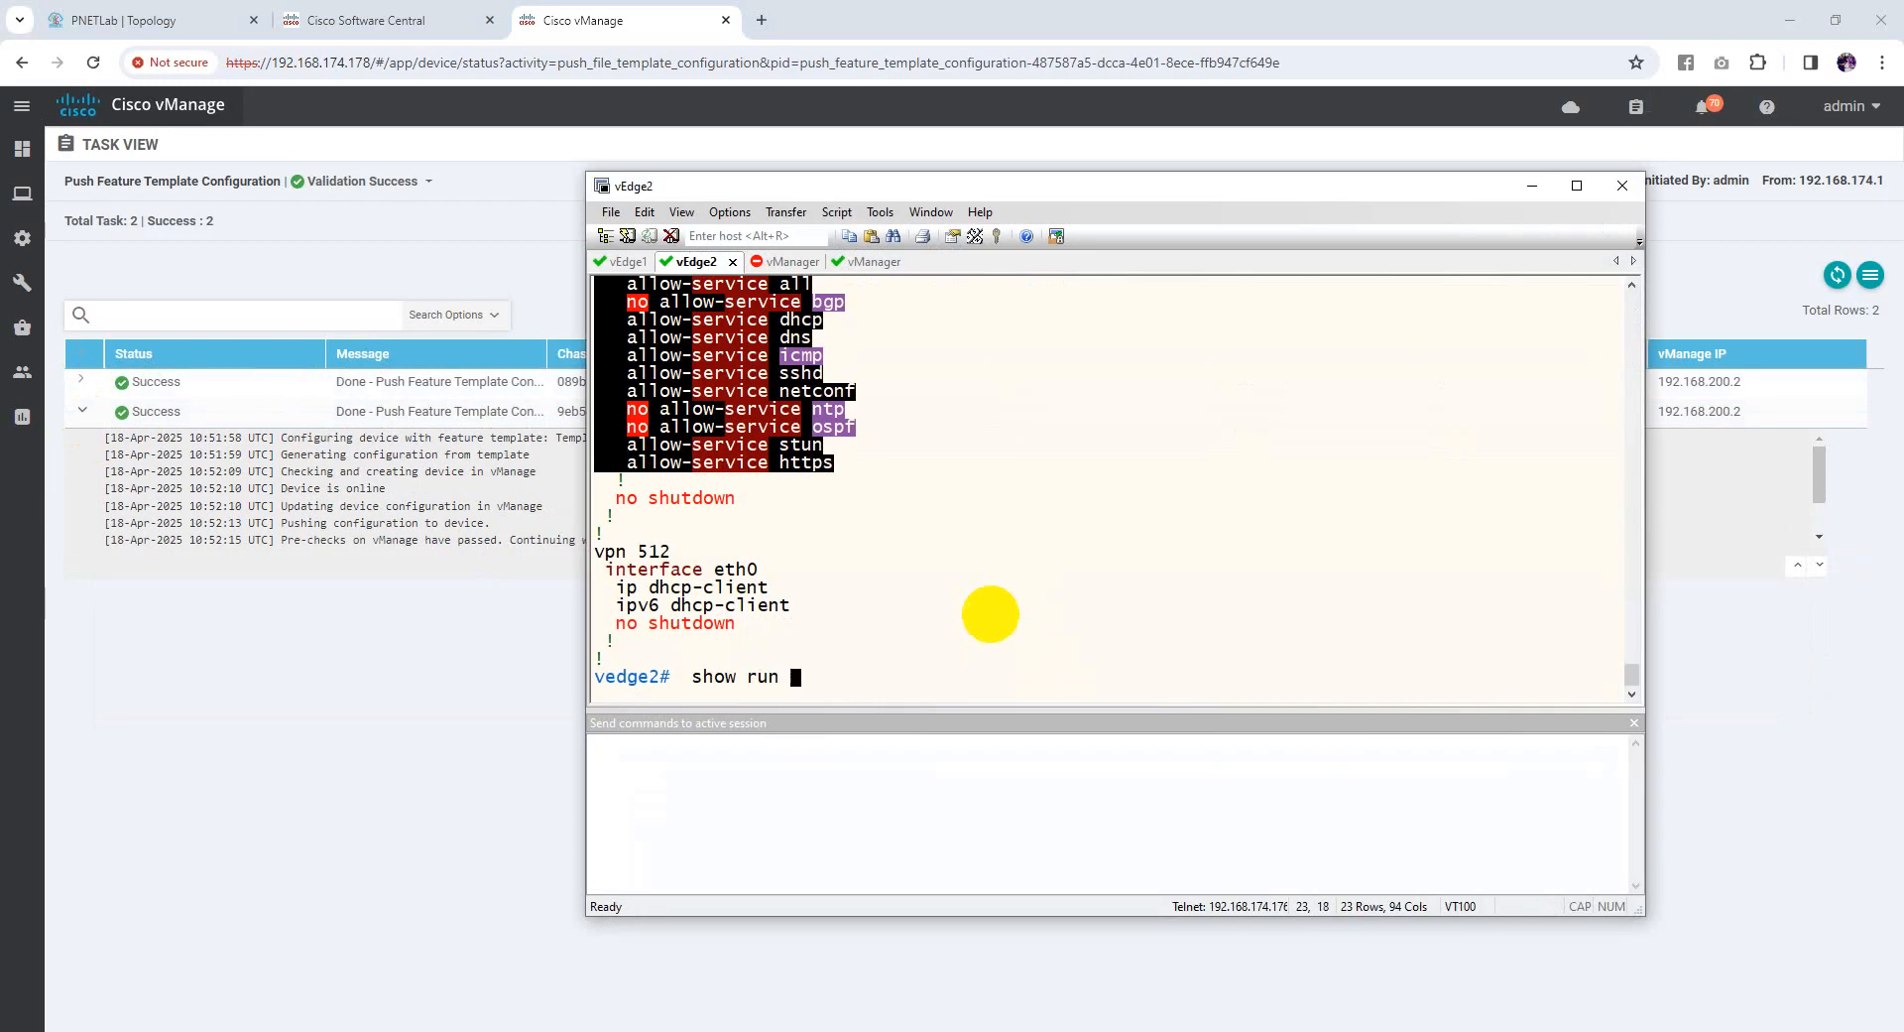
key(Return)
key(Return)
key(Return)
key(Return)
key(Return)
key(Return)
key(Return)
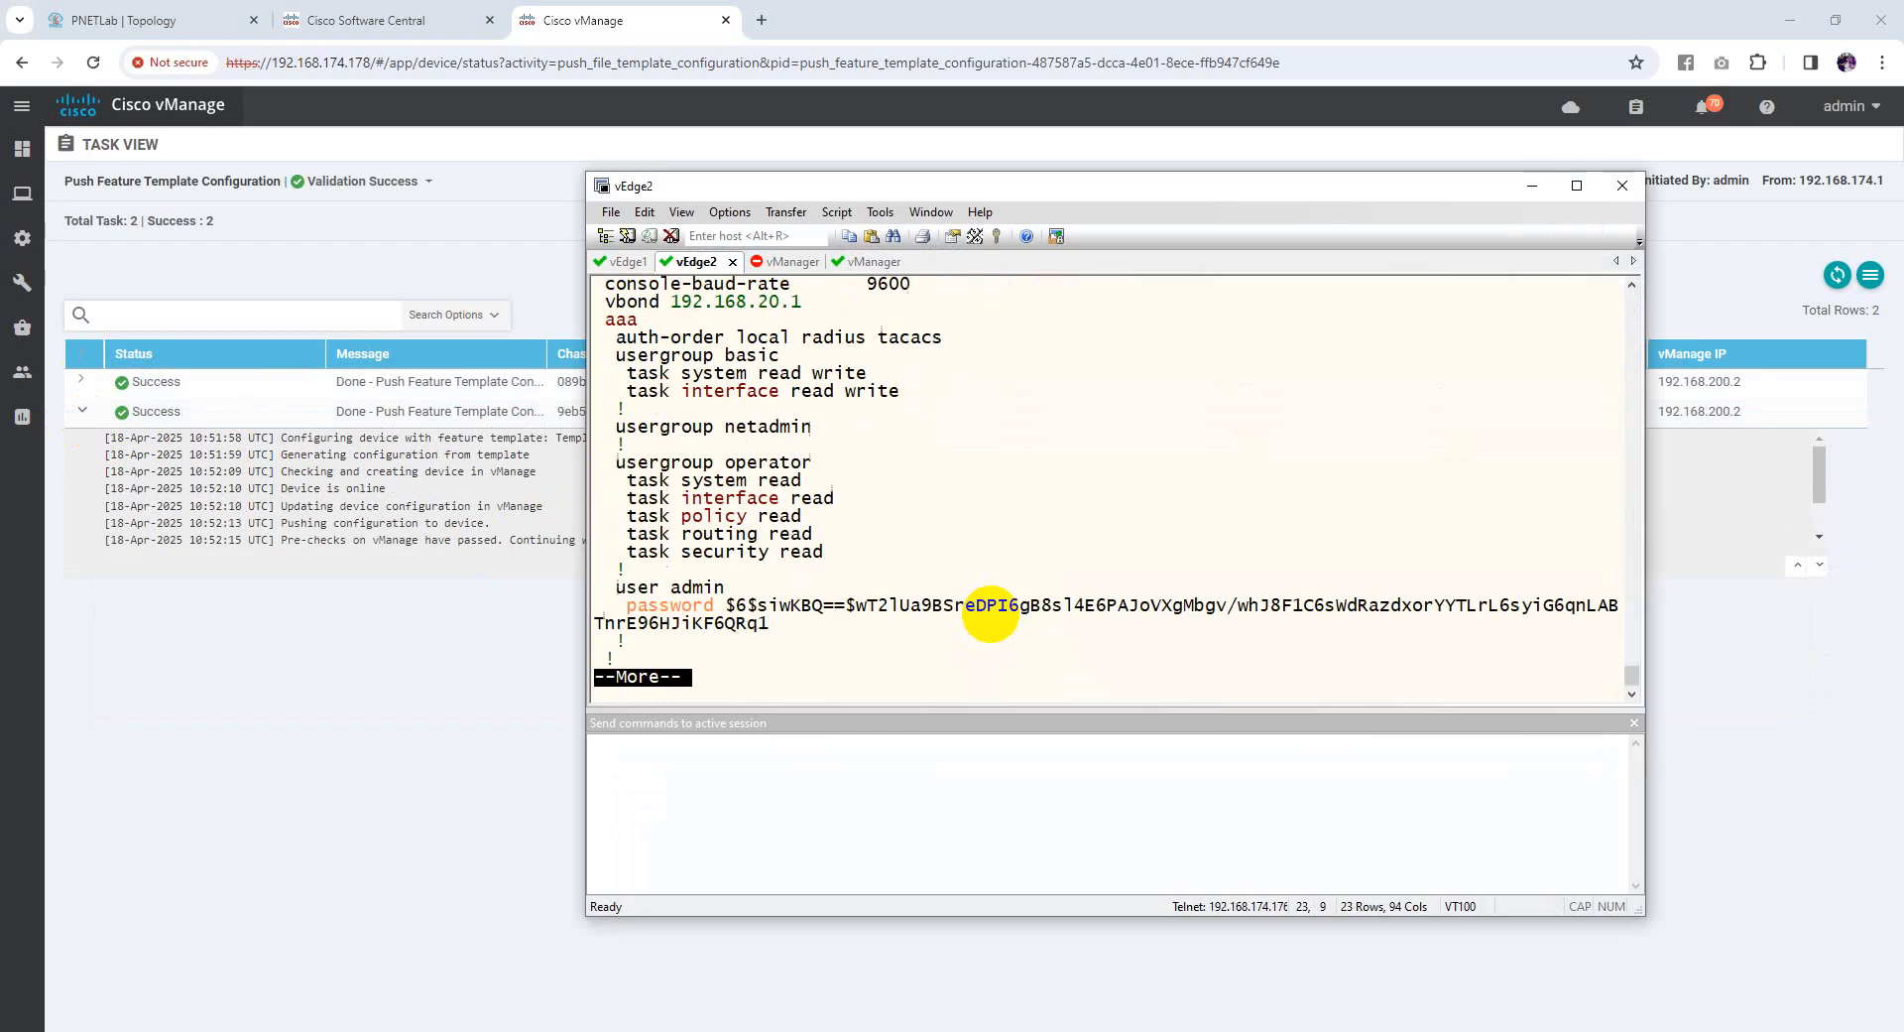
key(Return)
key(Return)
key(Return)
key(Return)
key(Return)
key(Return)
key(Return)
key(Return)
key(Return)
key(Return)
key(Return)
key(Return)
key(Return)
key(Return)
key(Return)
key(Return)
key(Return)
key(Return)
key(Return)
key(Return)
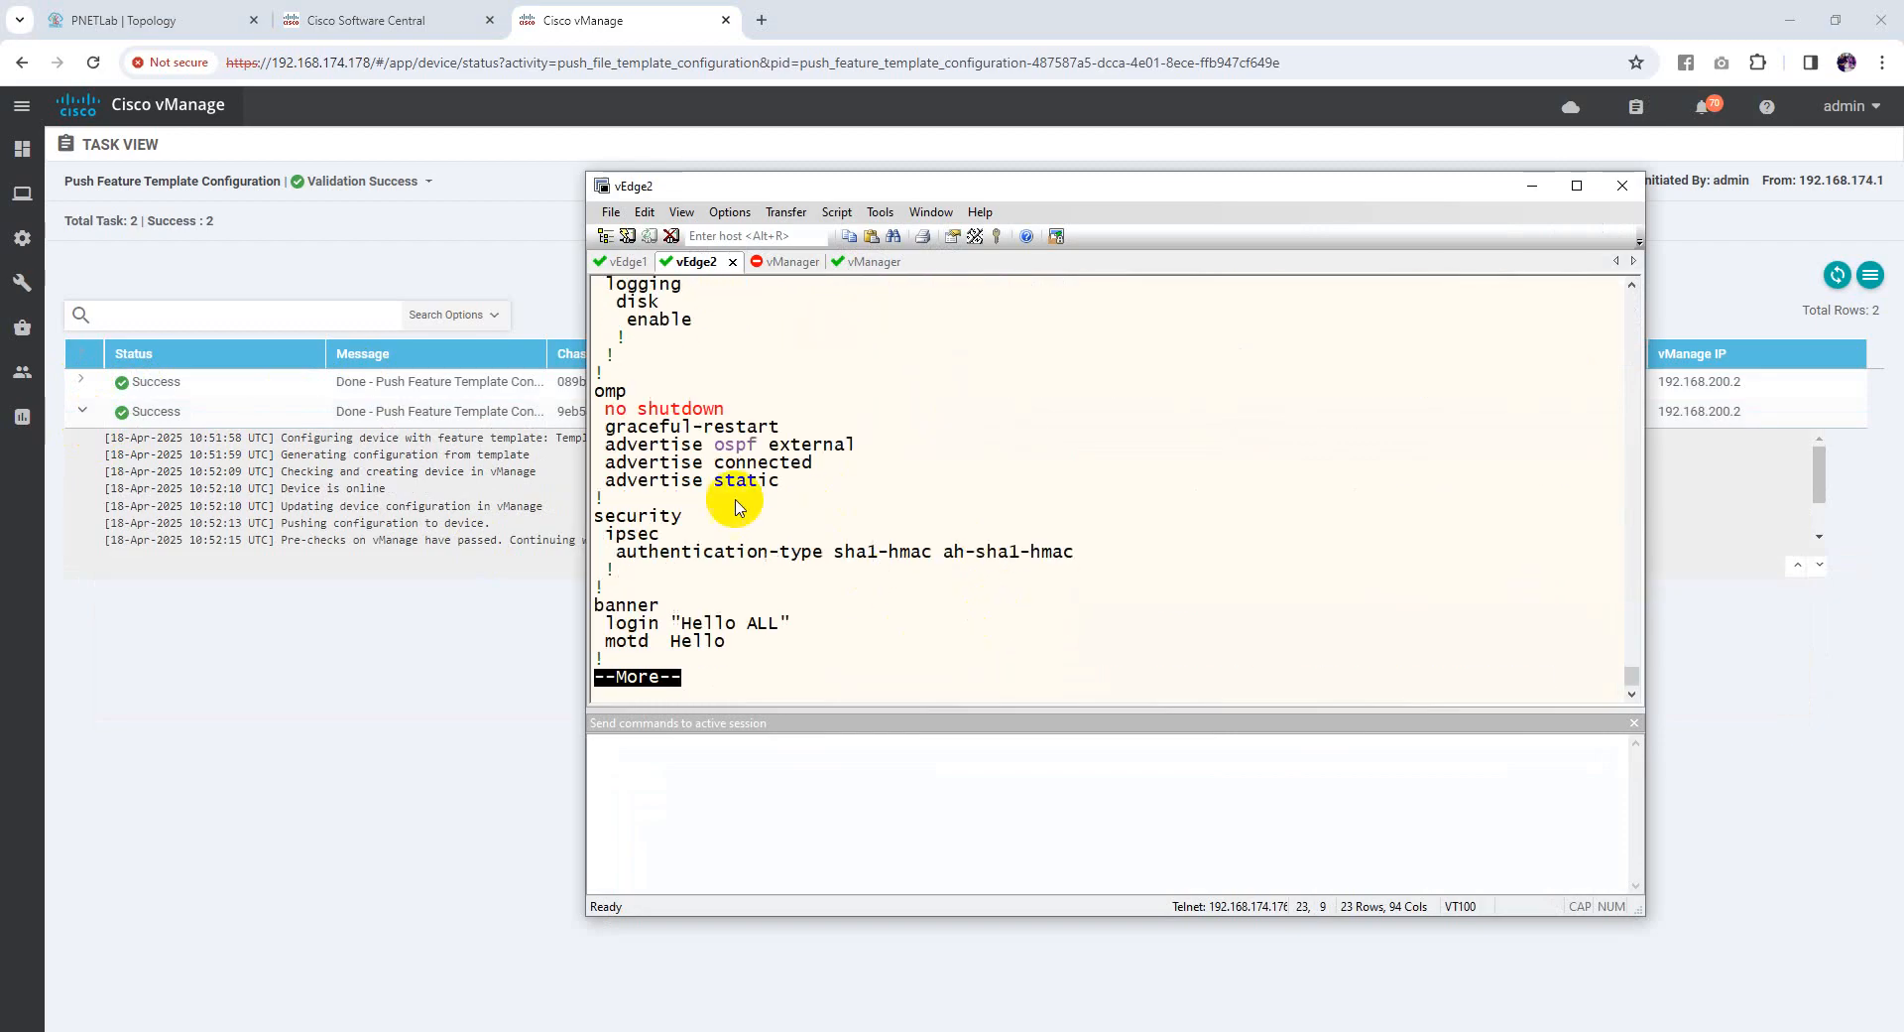
drag(605, 443, 850, 448)
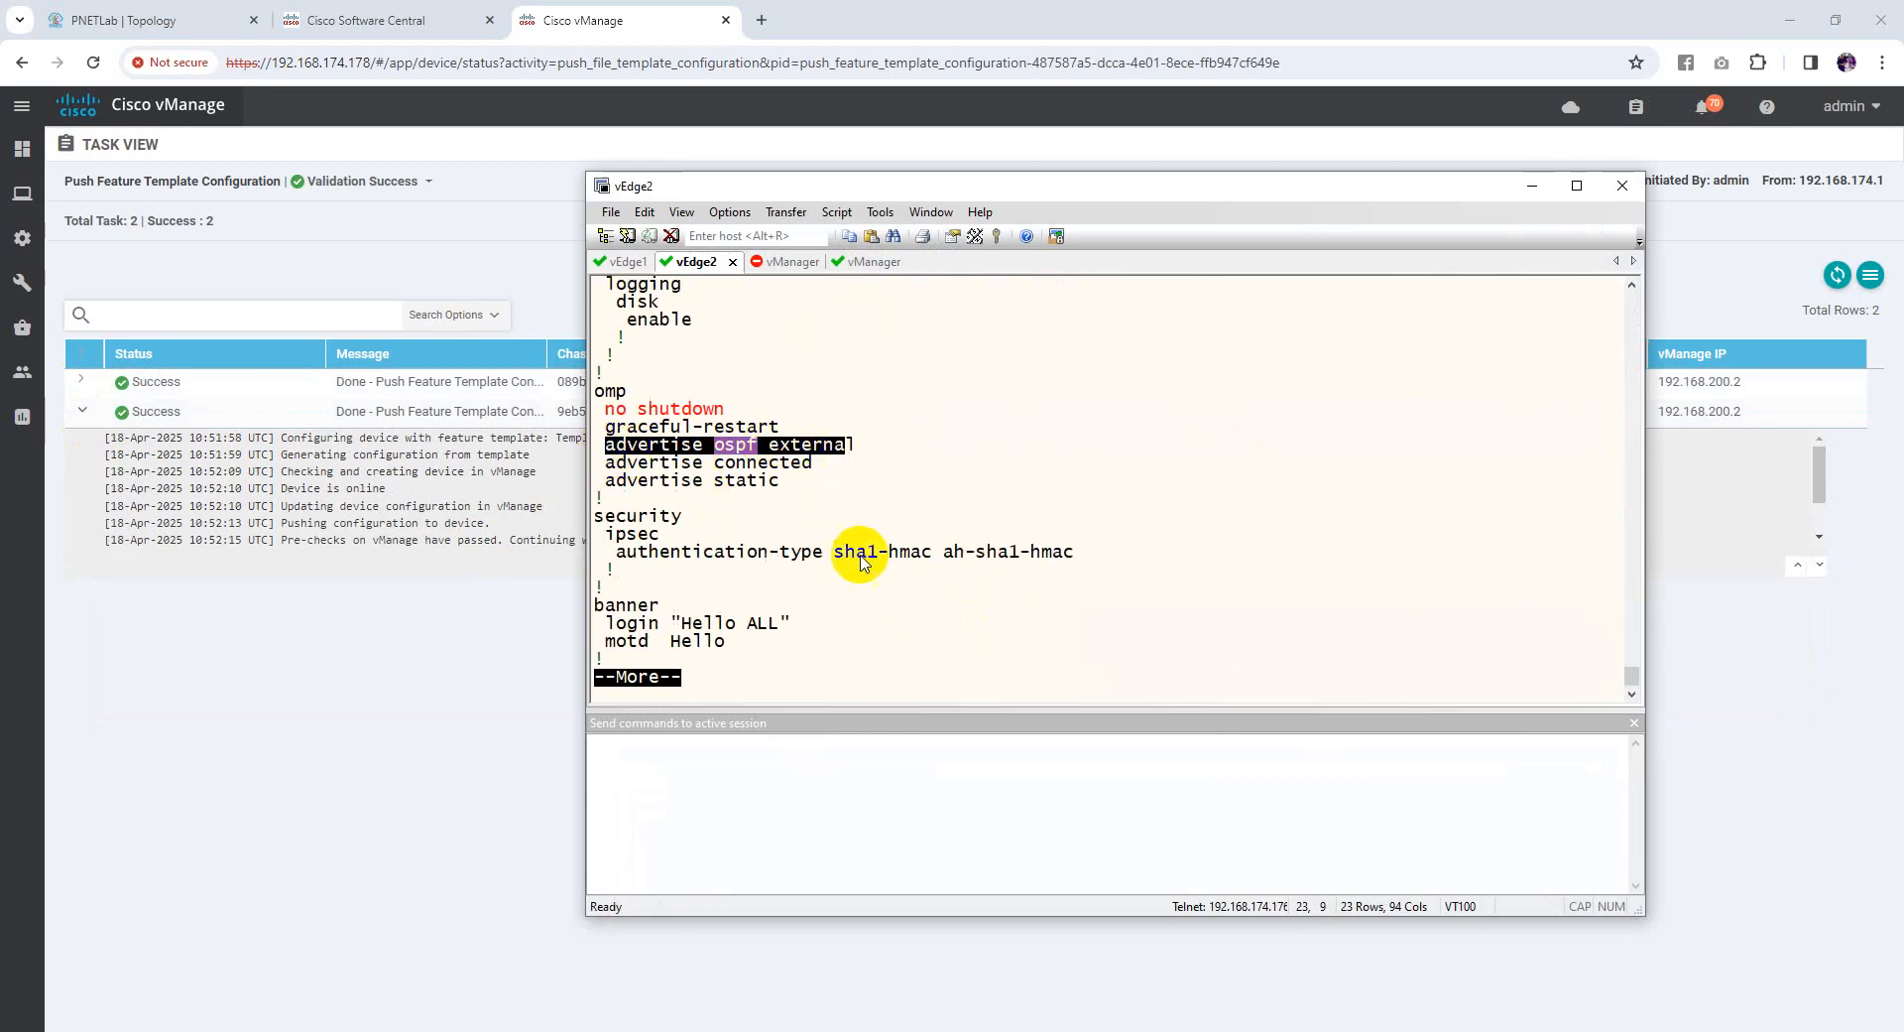
drag(596, 605, 872, 642)
Page through the ge0/1 tunnel, VPN 10 OSPF and VPN 512 sections of vEdge2's config
key(Return)
key(Return)
key(Return)
key(Return)
key(Return)
key(Return)
key(Return)
key(Return)
key(Return)
key(Return)
key(Return)
key(Return)
key(Return)
key(Return)
key(Return)
key(Return)
key(Return)
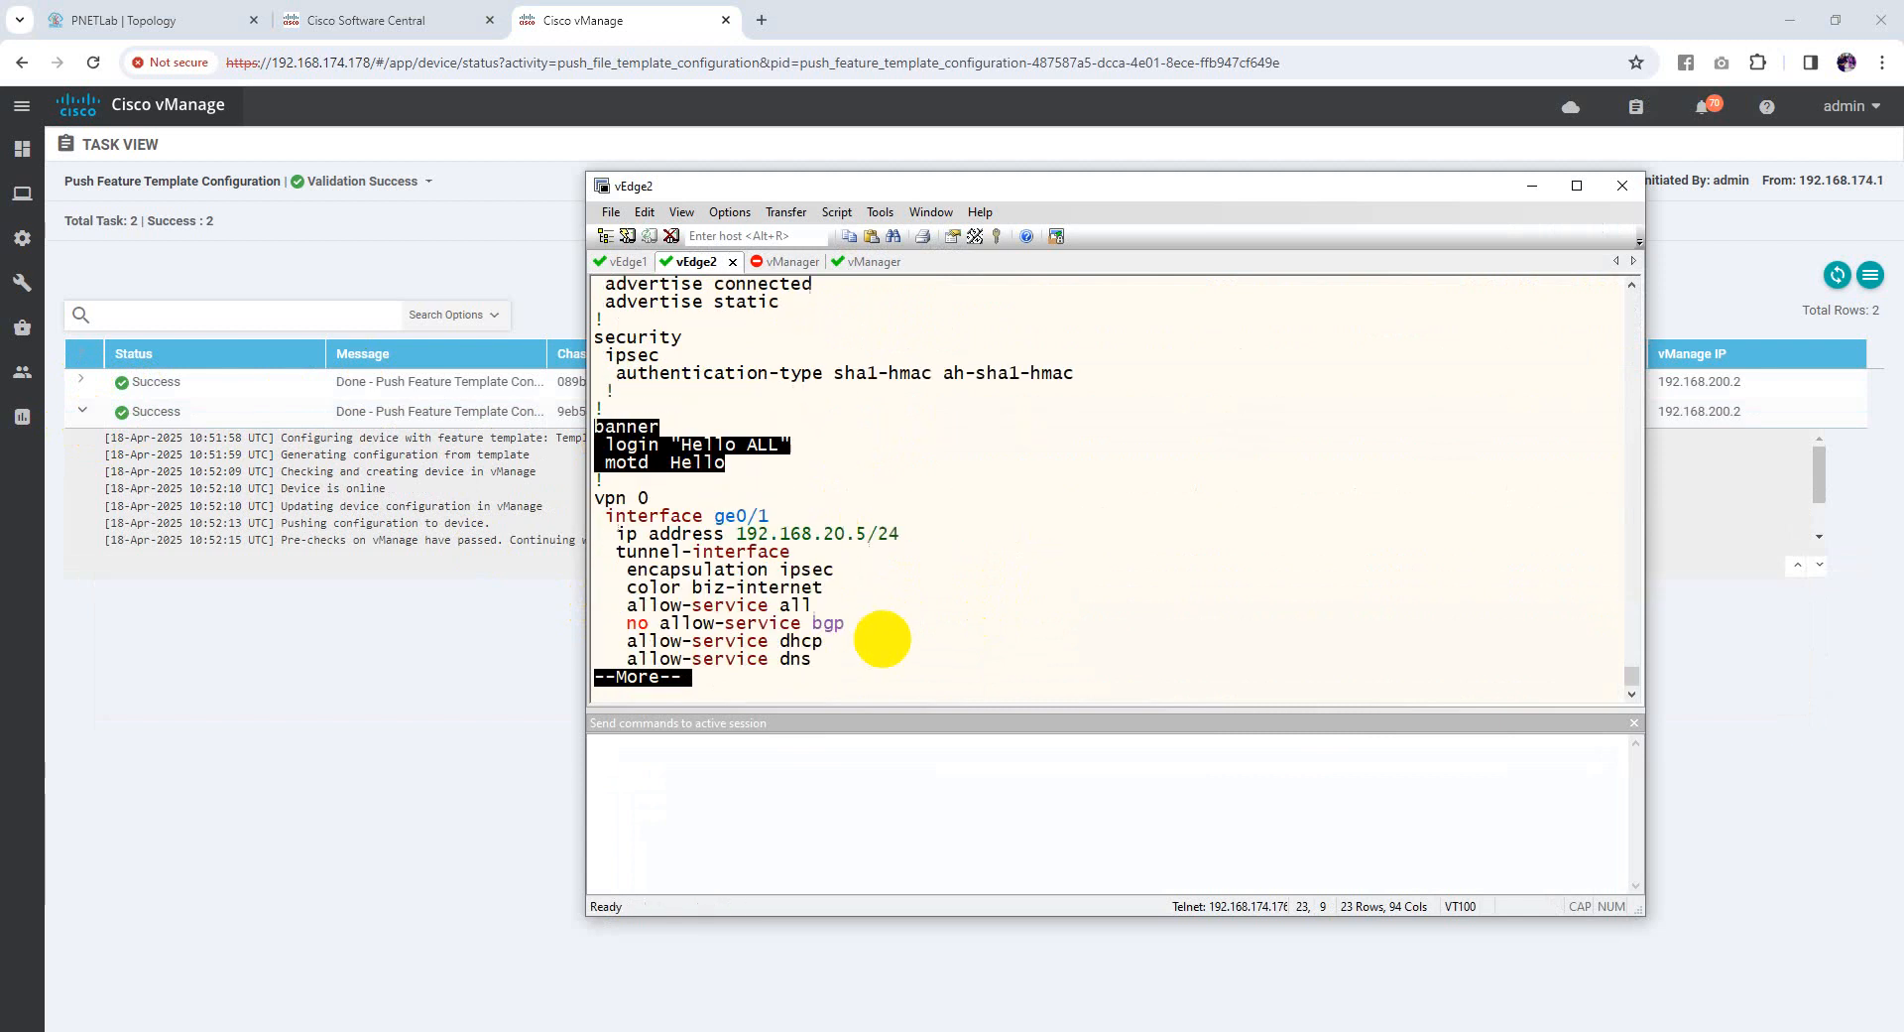
drag(722, 411, 884, 425)
key(Return)
key(Return)
key(Return)
key(Return)
key(Return)
key(Return)
key(Return)
key(Return)
key(Return)
key(Return)
key(Return)
key(Return)
key(Return)
key(Return)
key(Return)
key(Return)
key(Return)
key(Return)
key(Return)
key(Return)
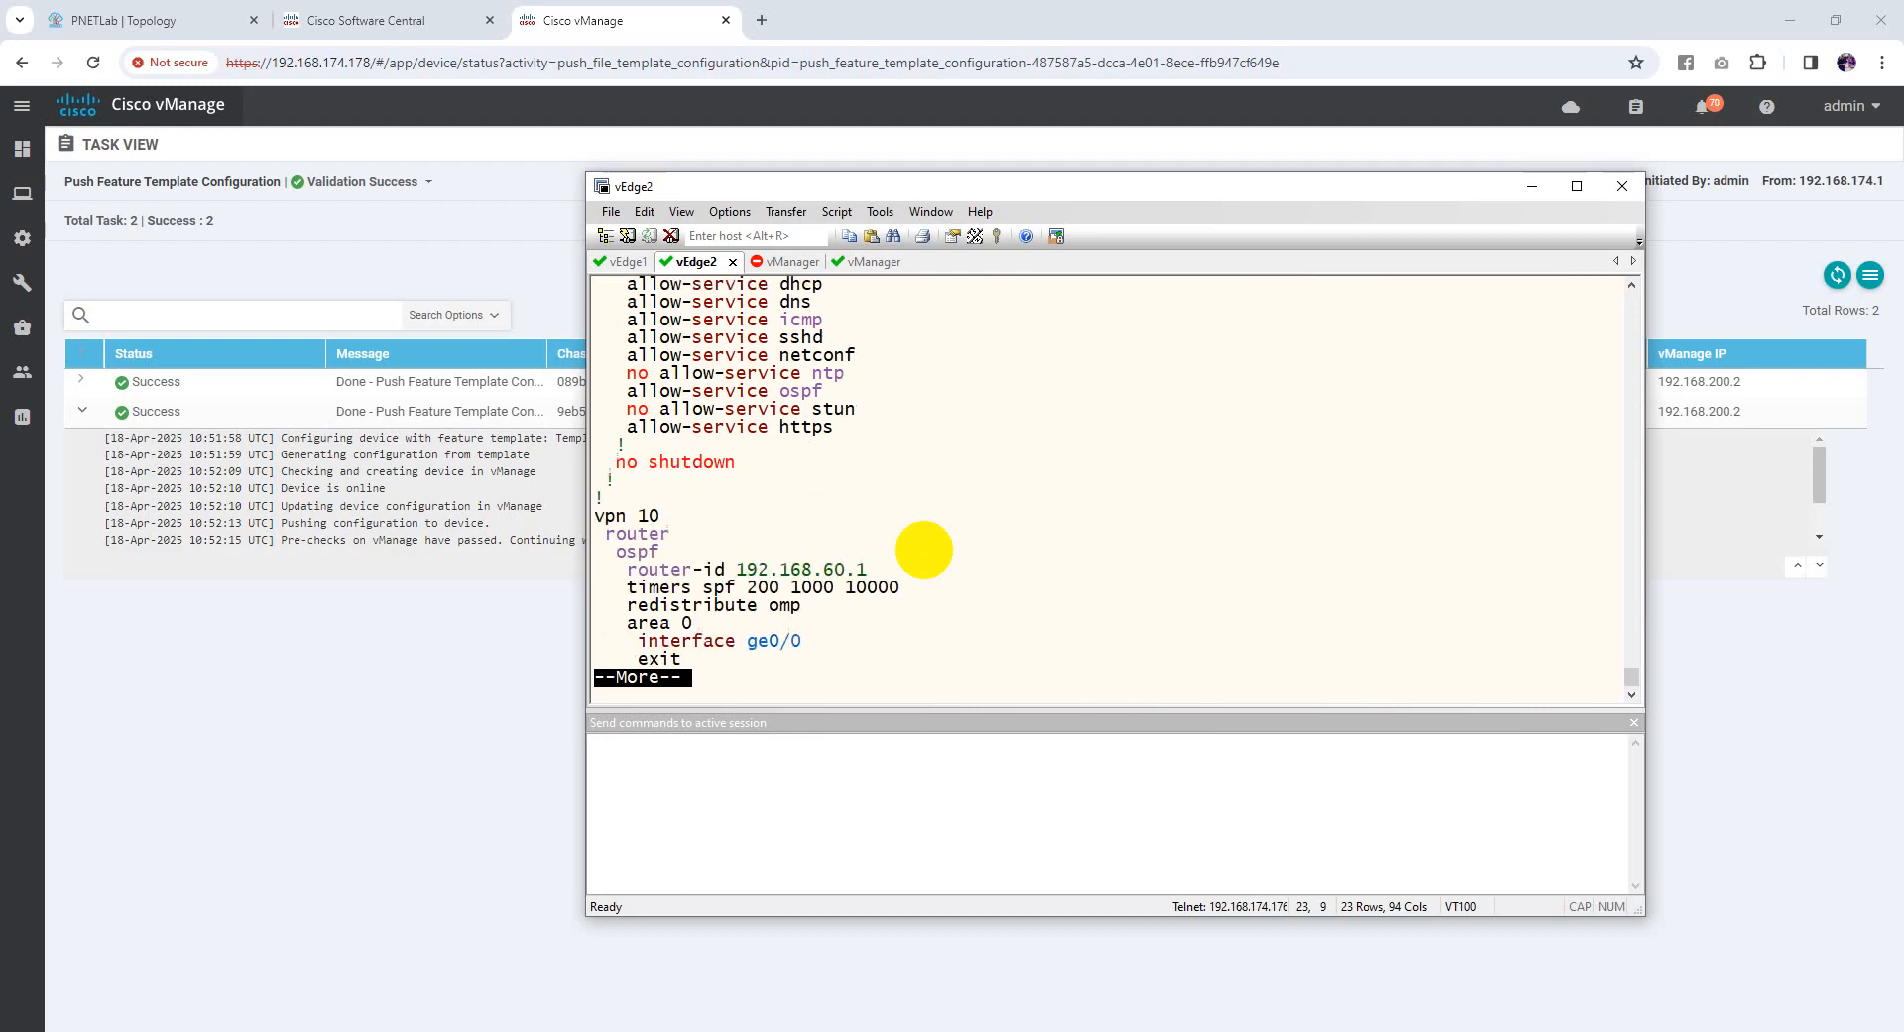
drag(607, 393, 923, 522)
key(Return)
key(Return)
key(Return)
key(Return)
key(Return)
key(Return)
key(Return)
key(Return)
key(Return)
key(Return)
key(Return)
key(Return)
key(Return)
key(Return)
key(Return)
key(Return)
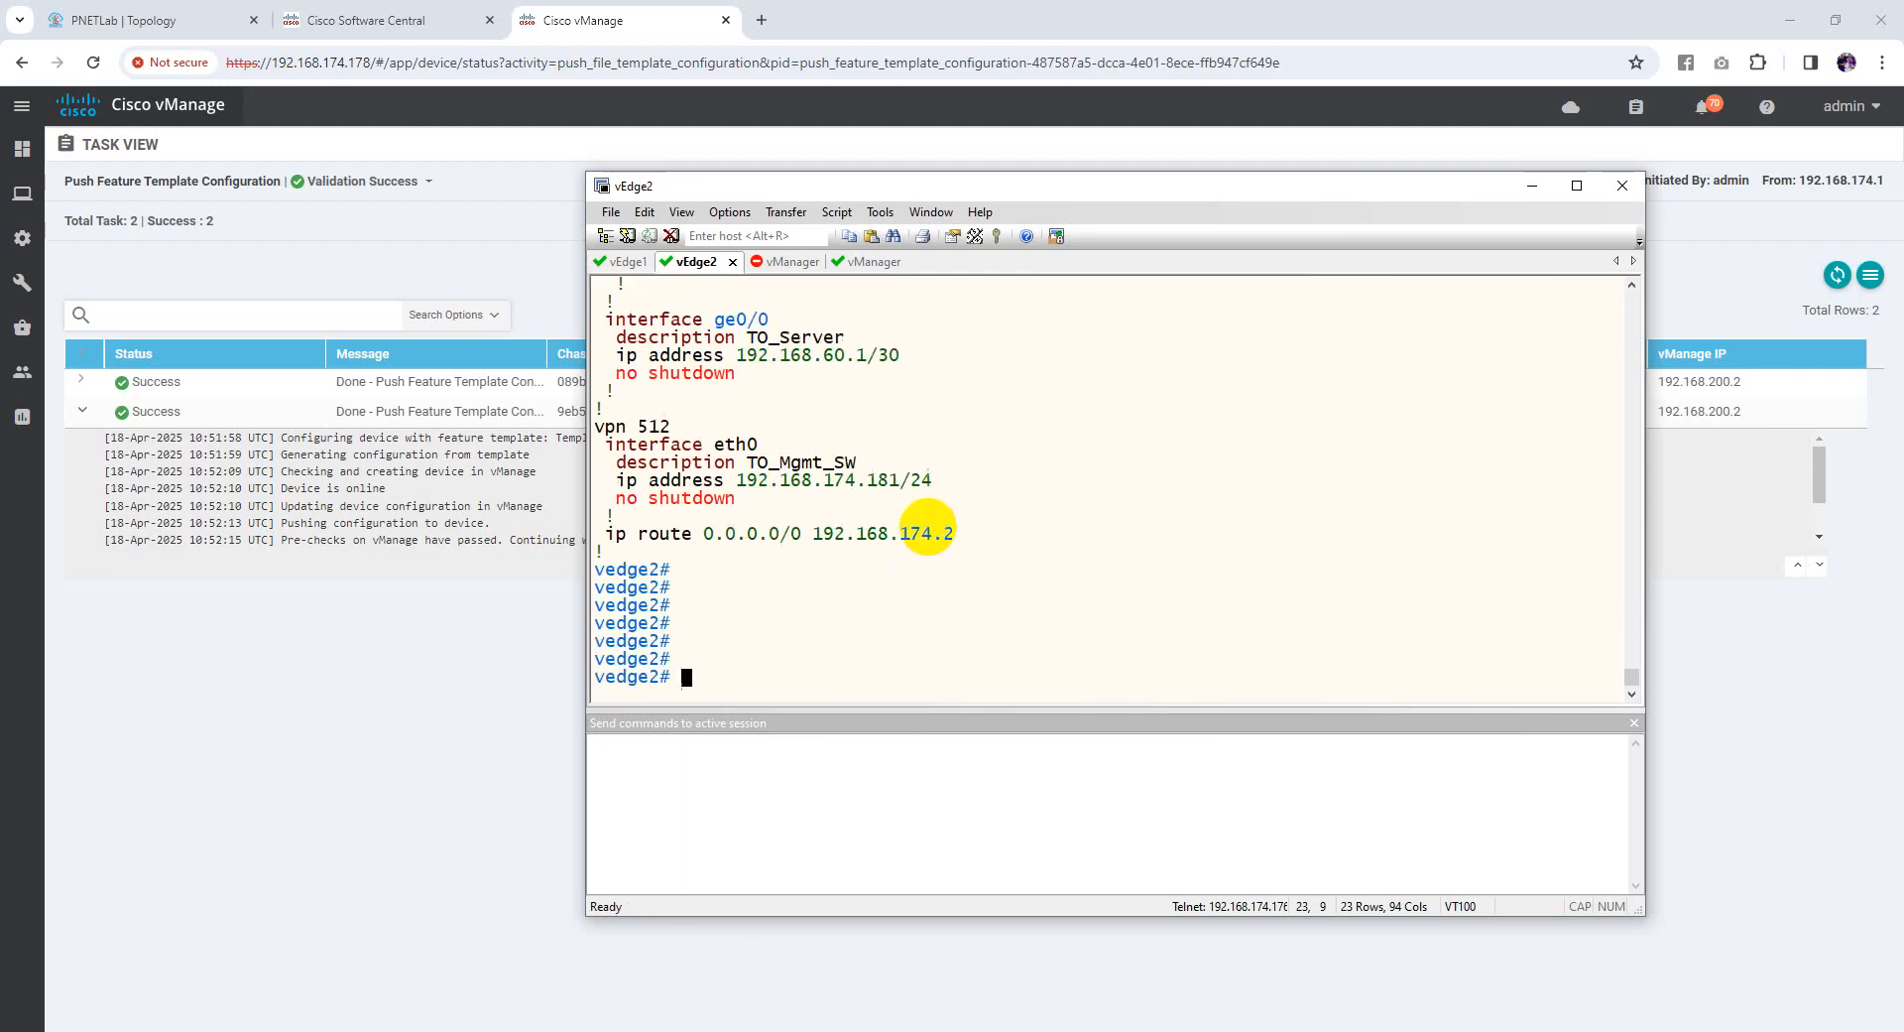
drag(619, 426, 973, 531)
click(926, 621)
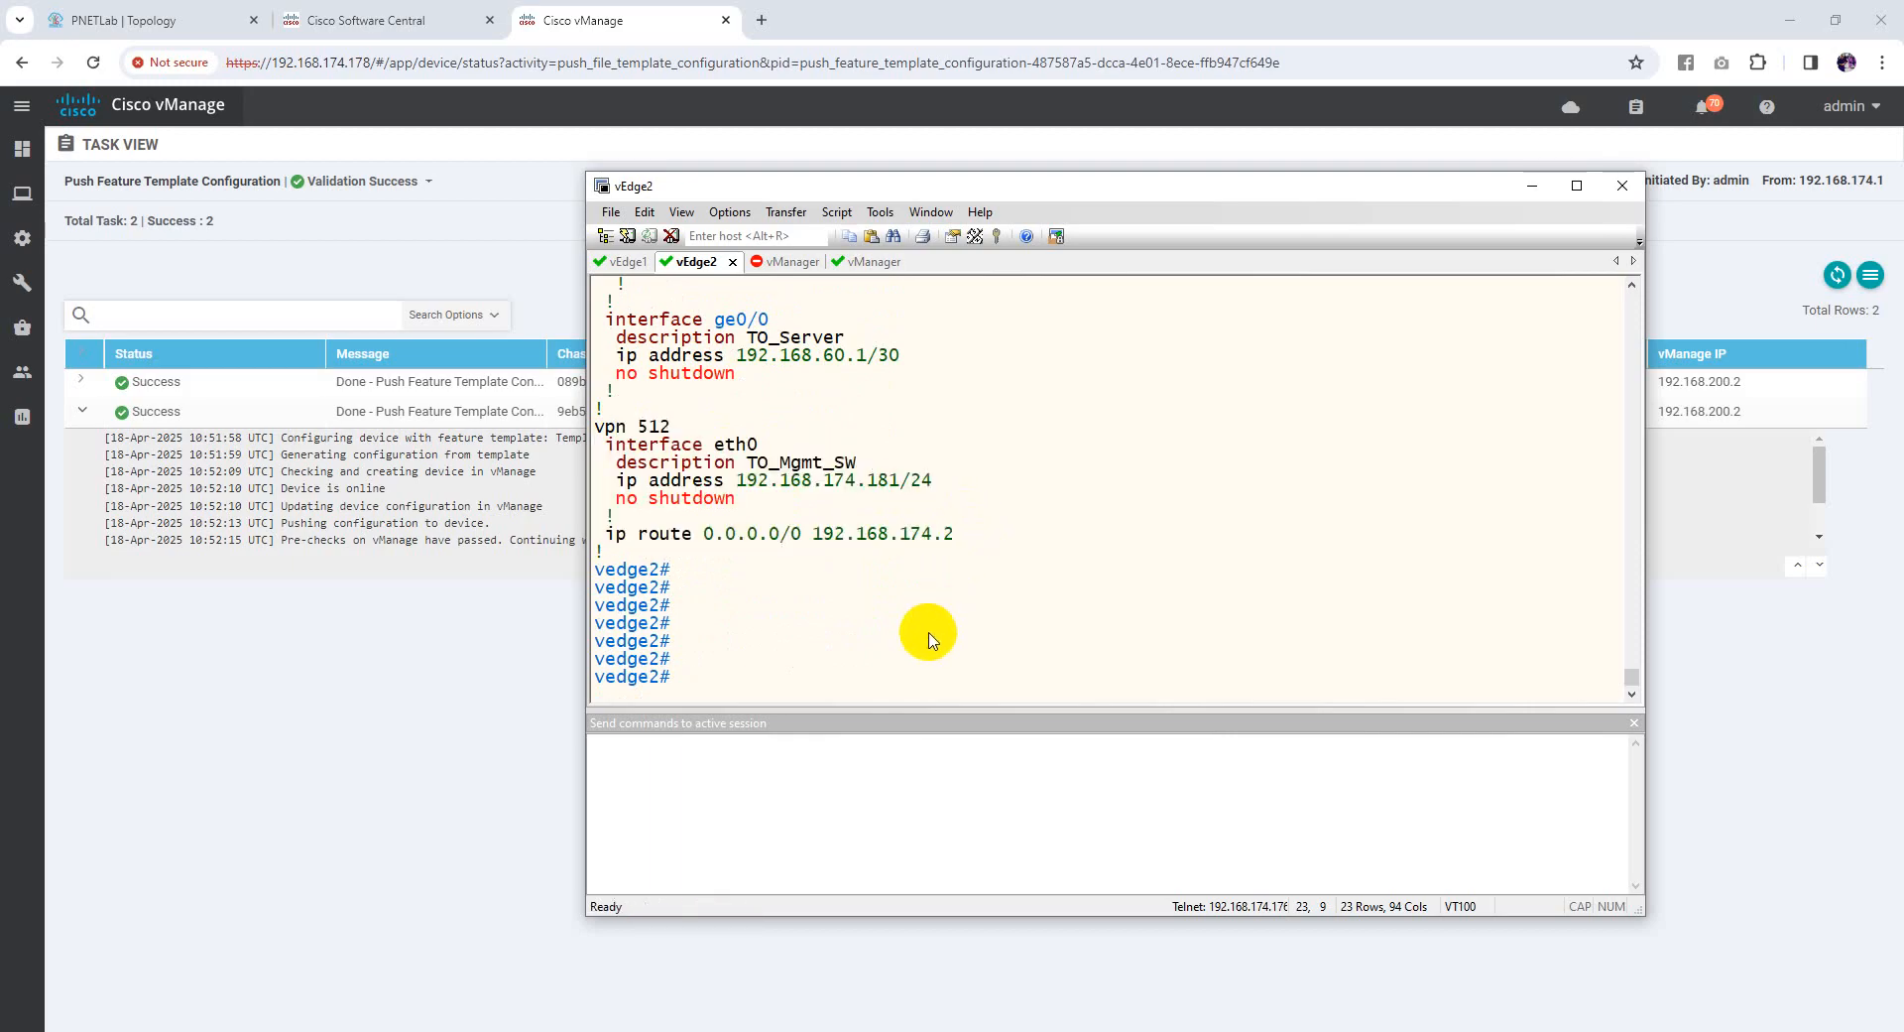
Ping 8.8.8.8 over VPN 512 from vEdge2, then from vEdge1, which shows 0% loss
text(ping 8.8.8.8 vpn 512)
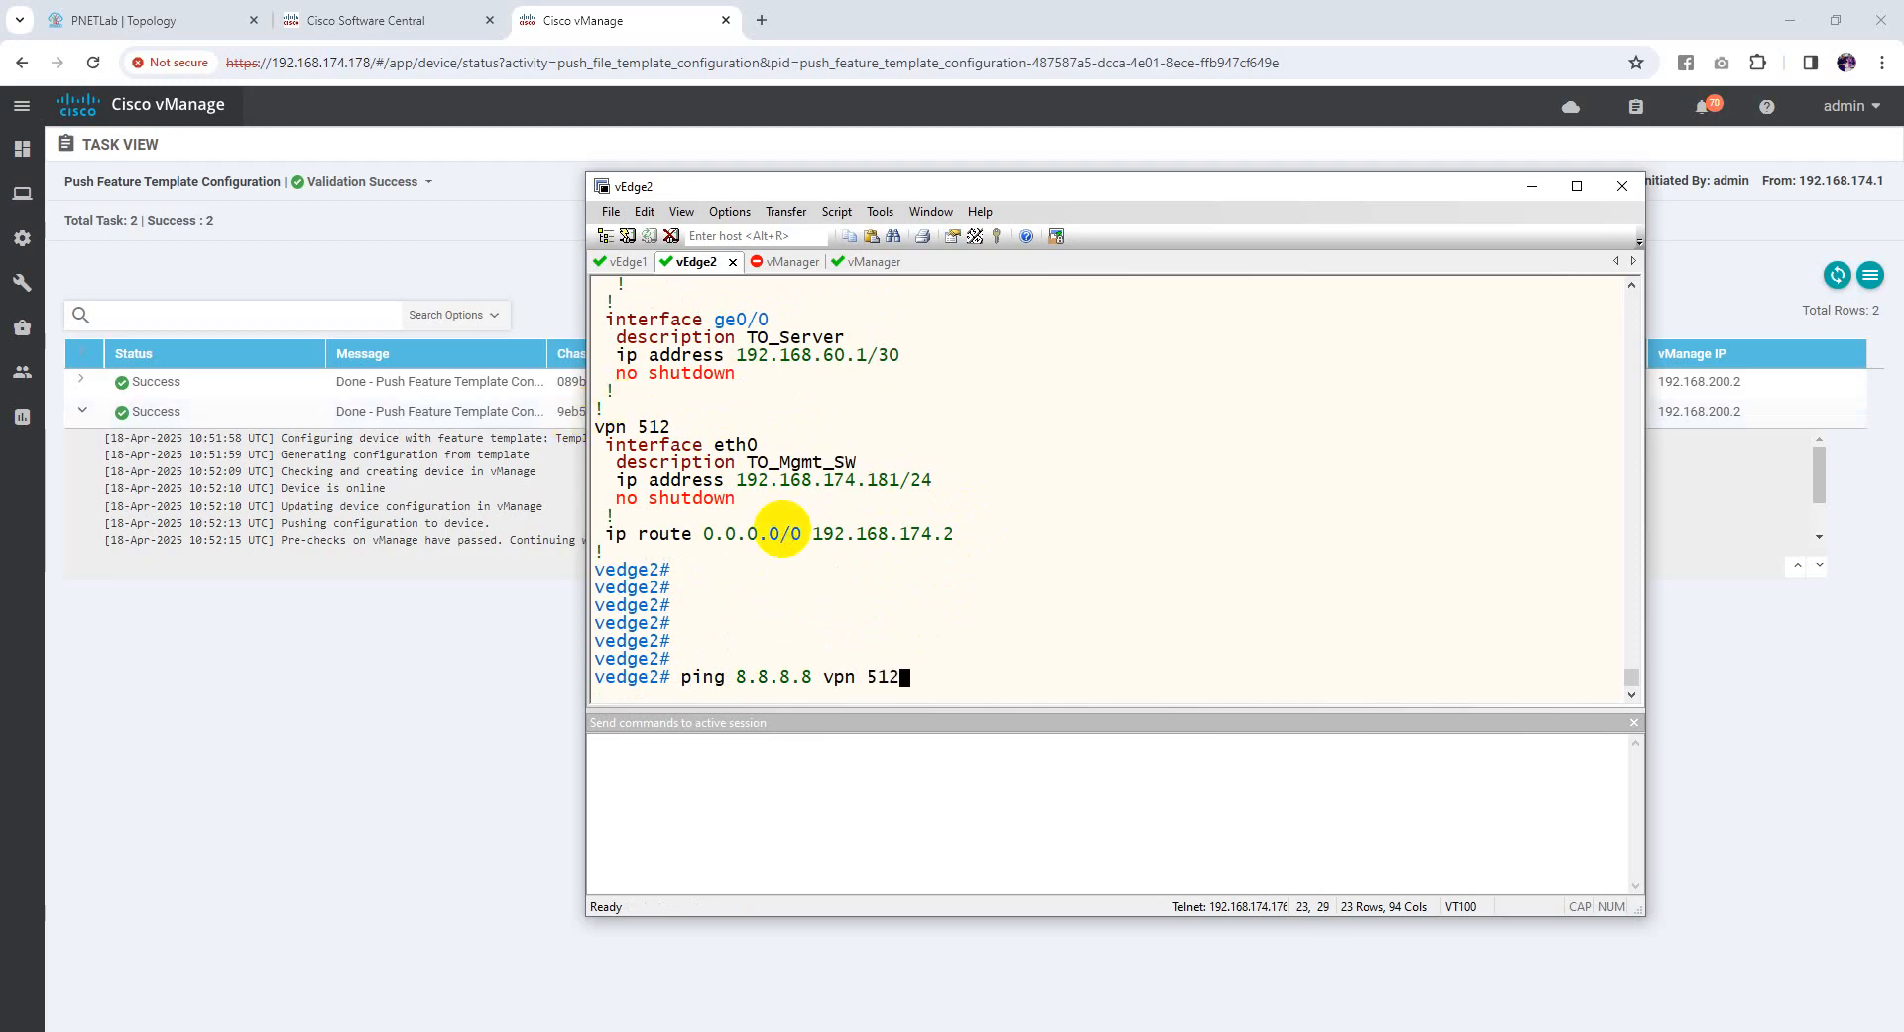
key(Return)
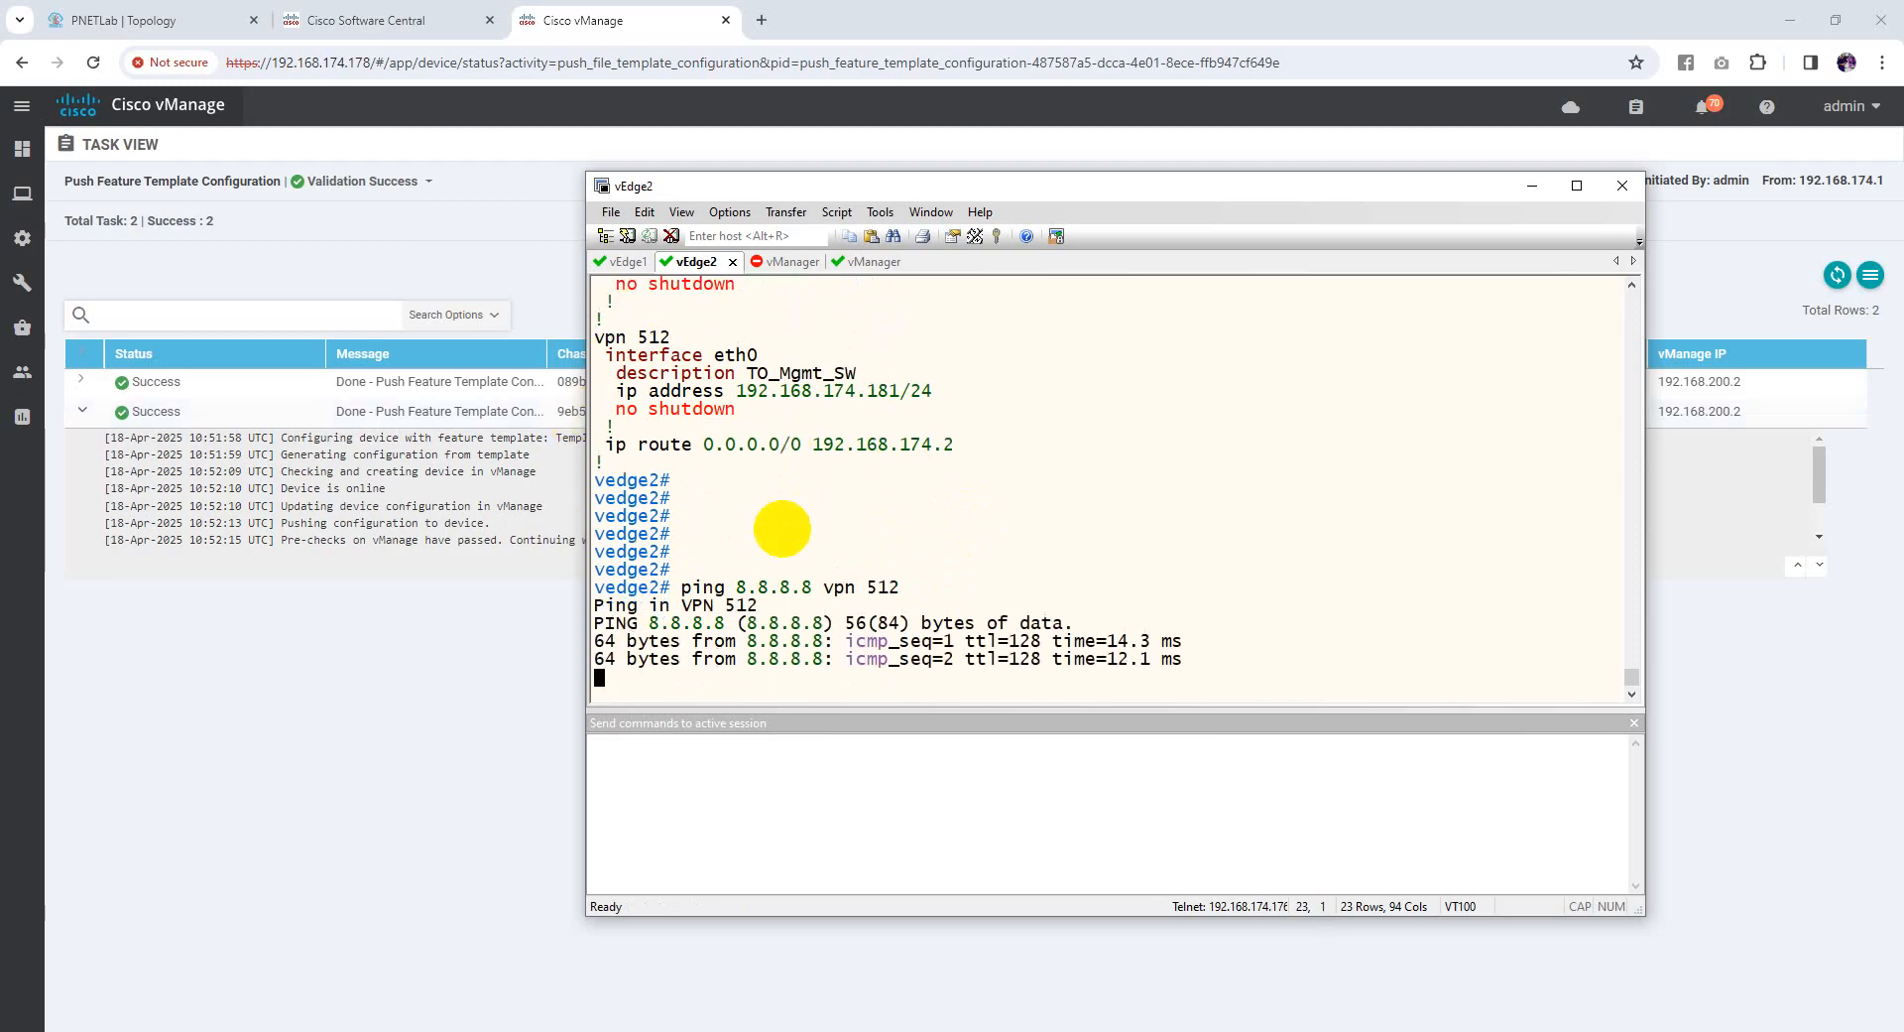
key(ctrl+c)
click(623, 261)
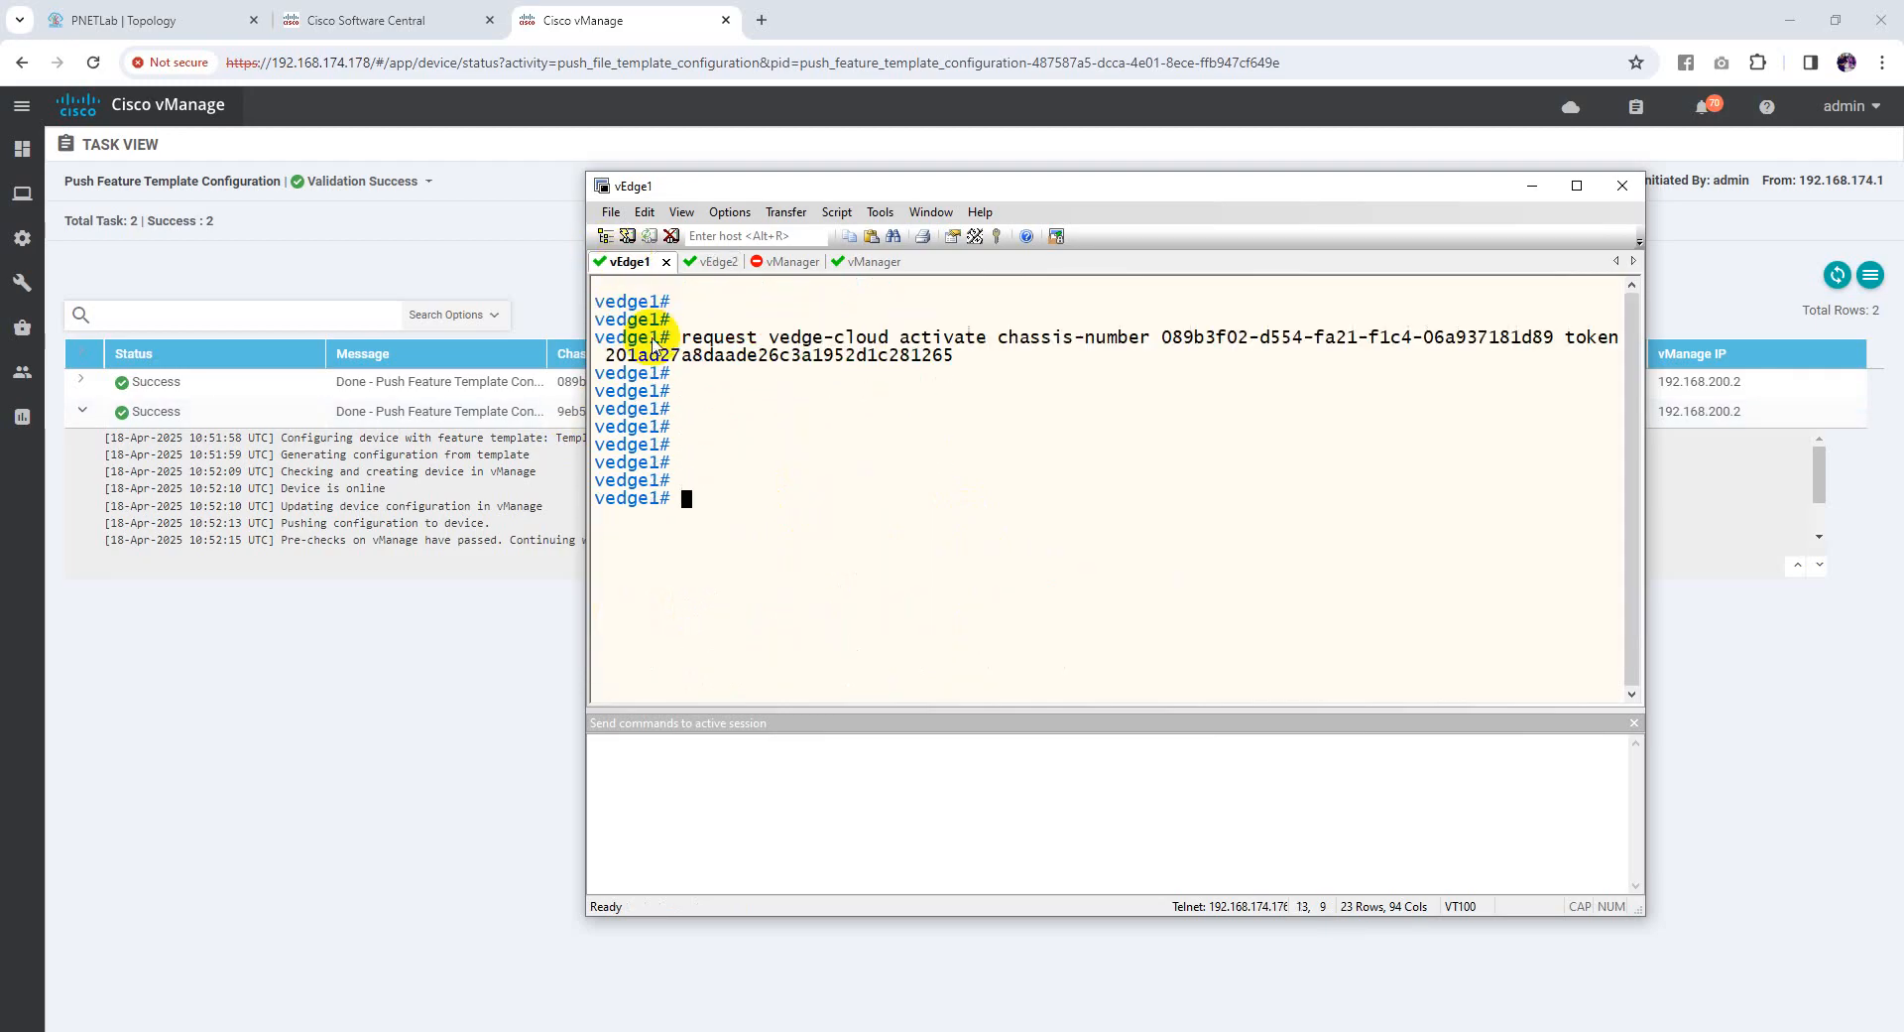
text(ping 8.8.8.8 )
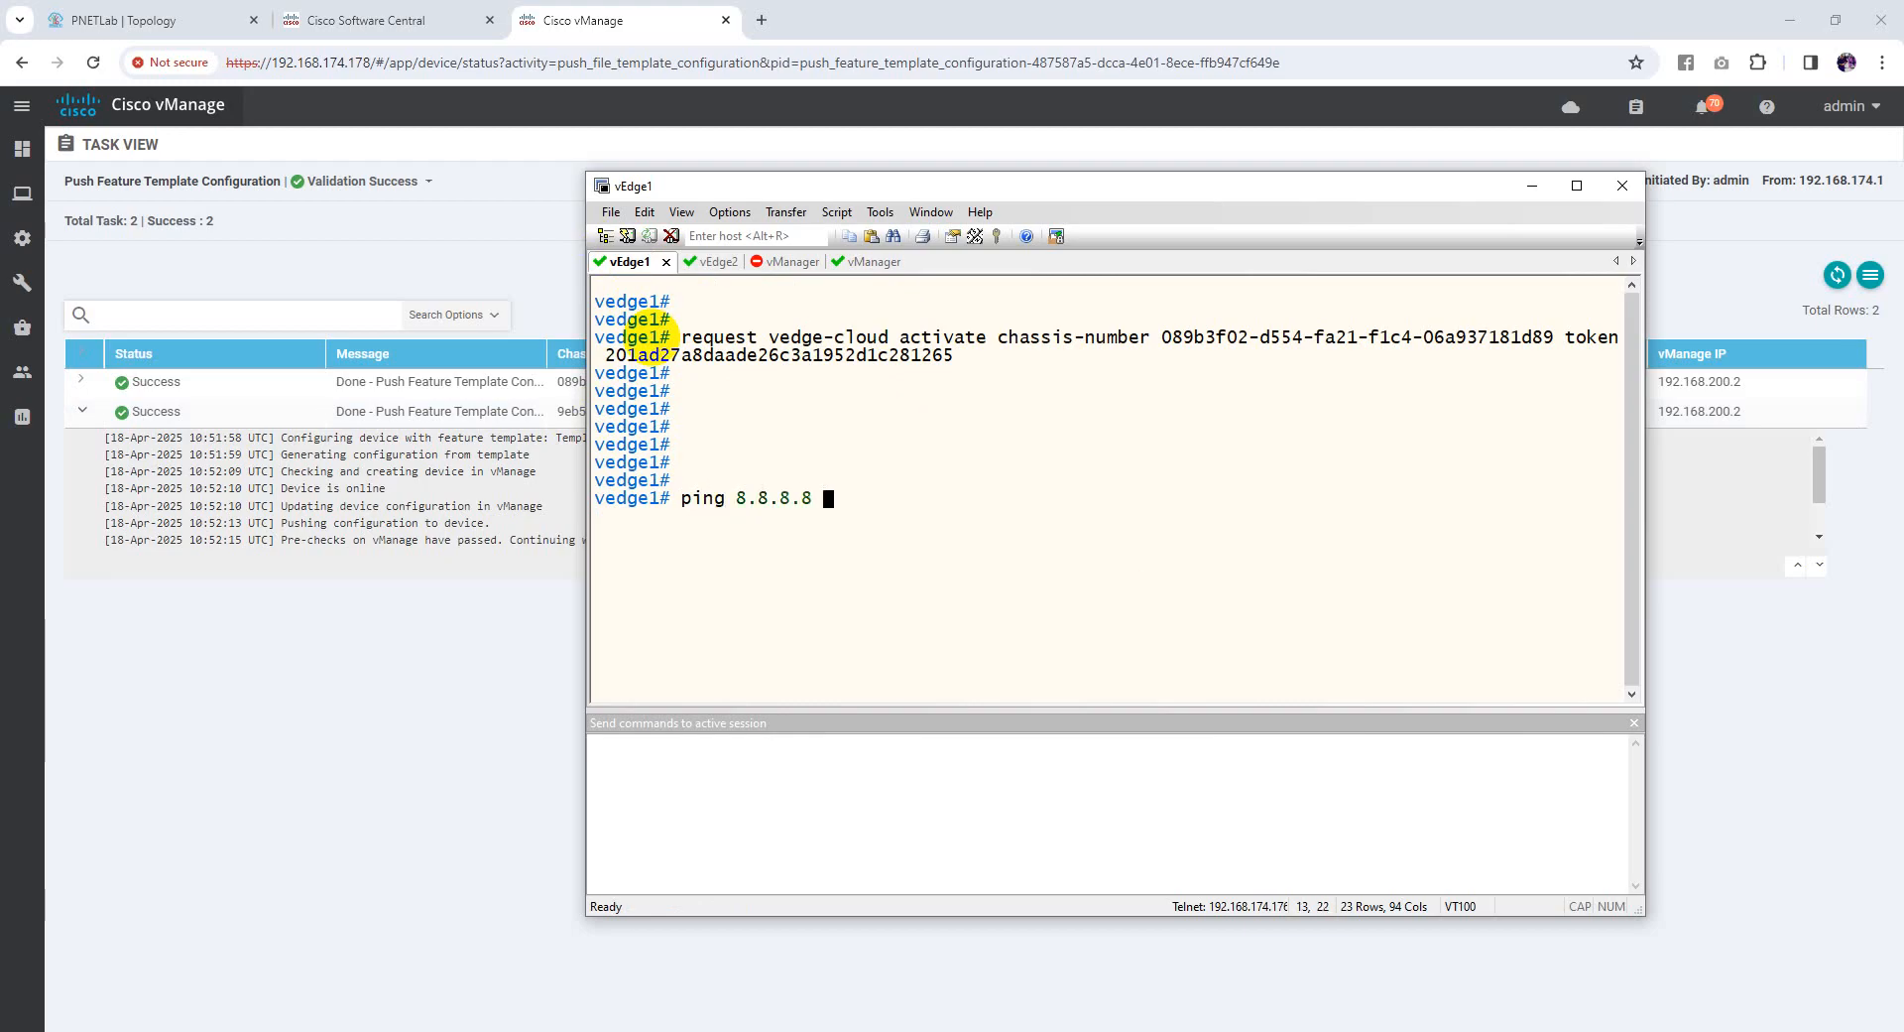
text(vpn 512)
key(Return)
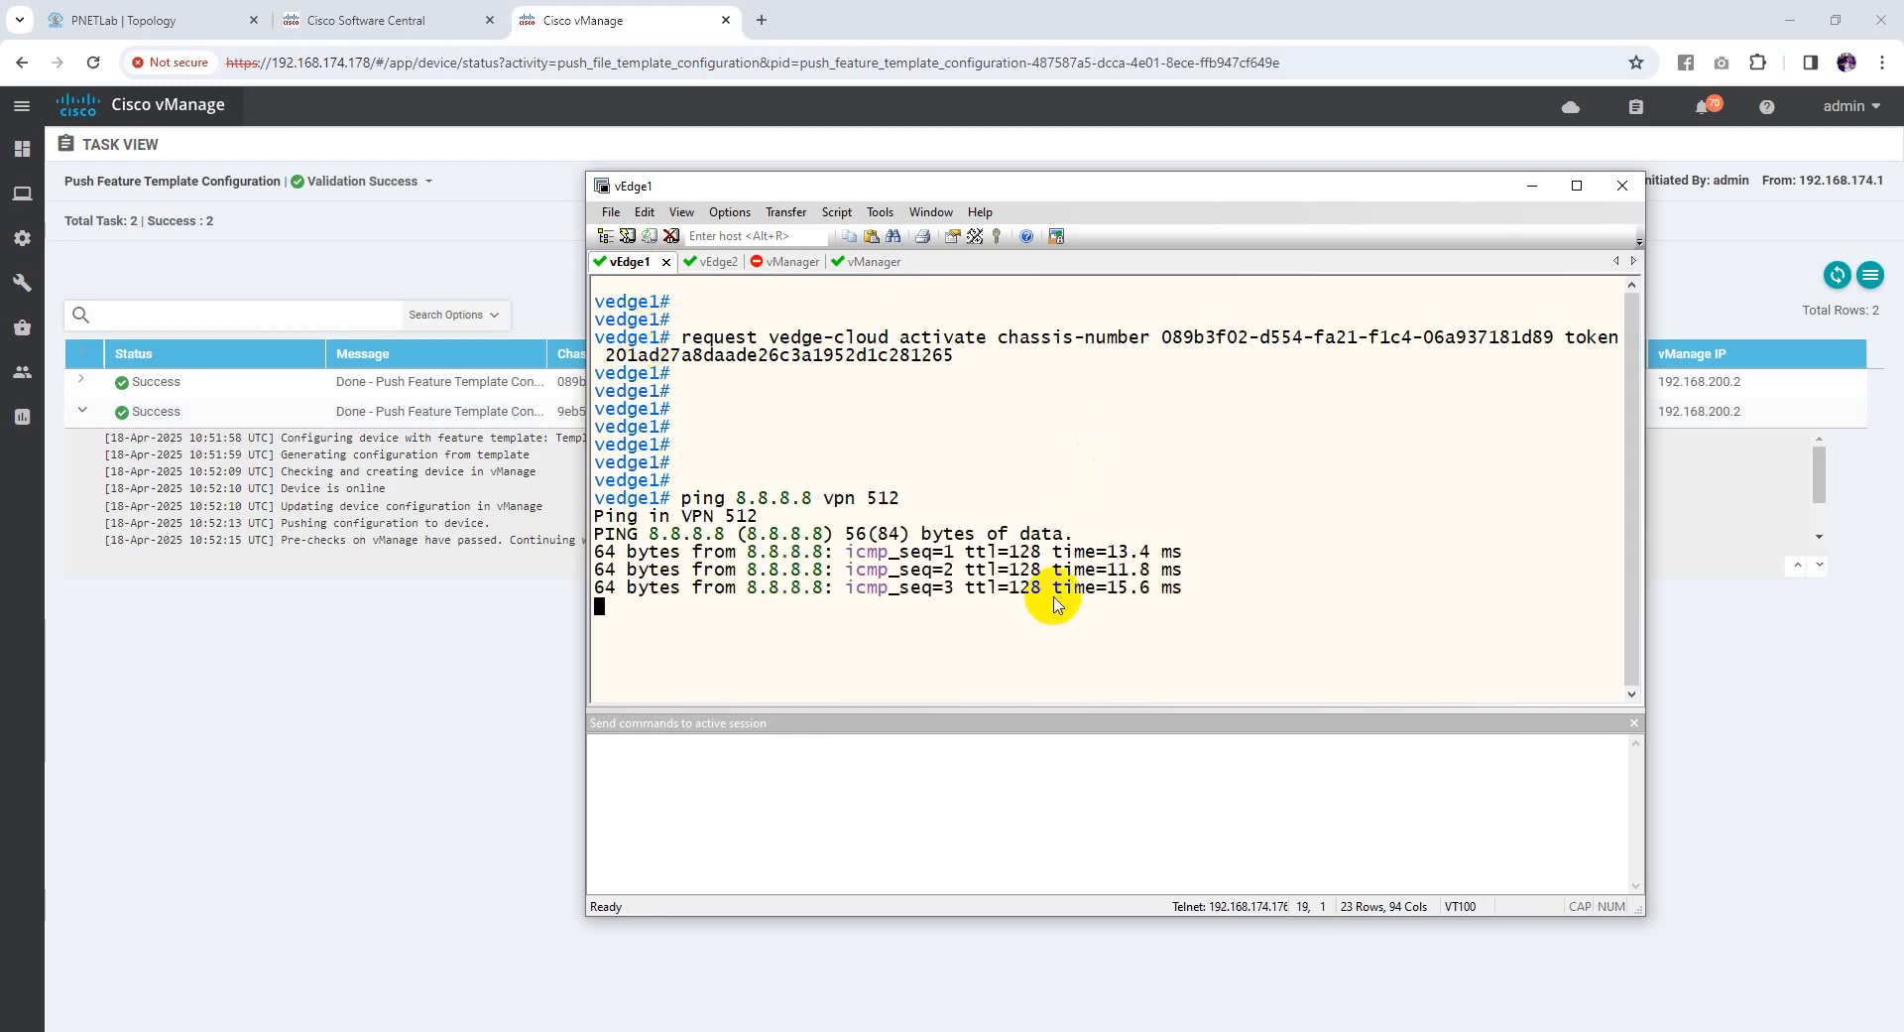
key(ctrl+c)
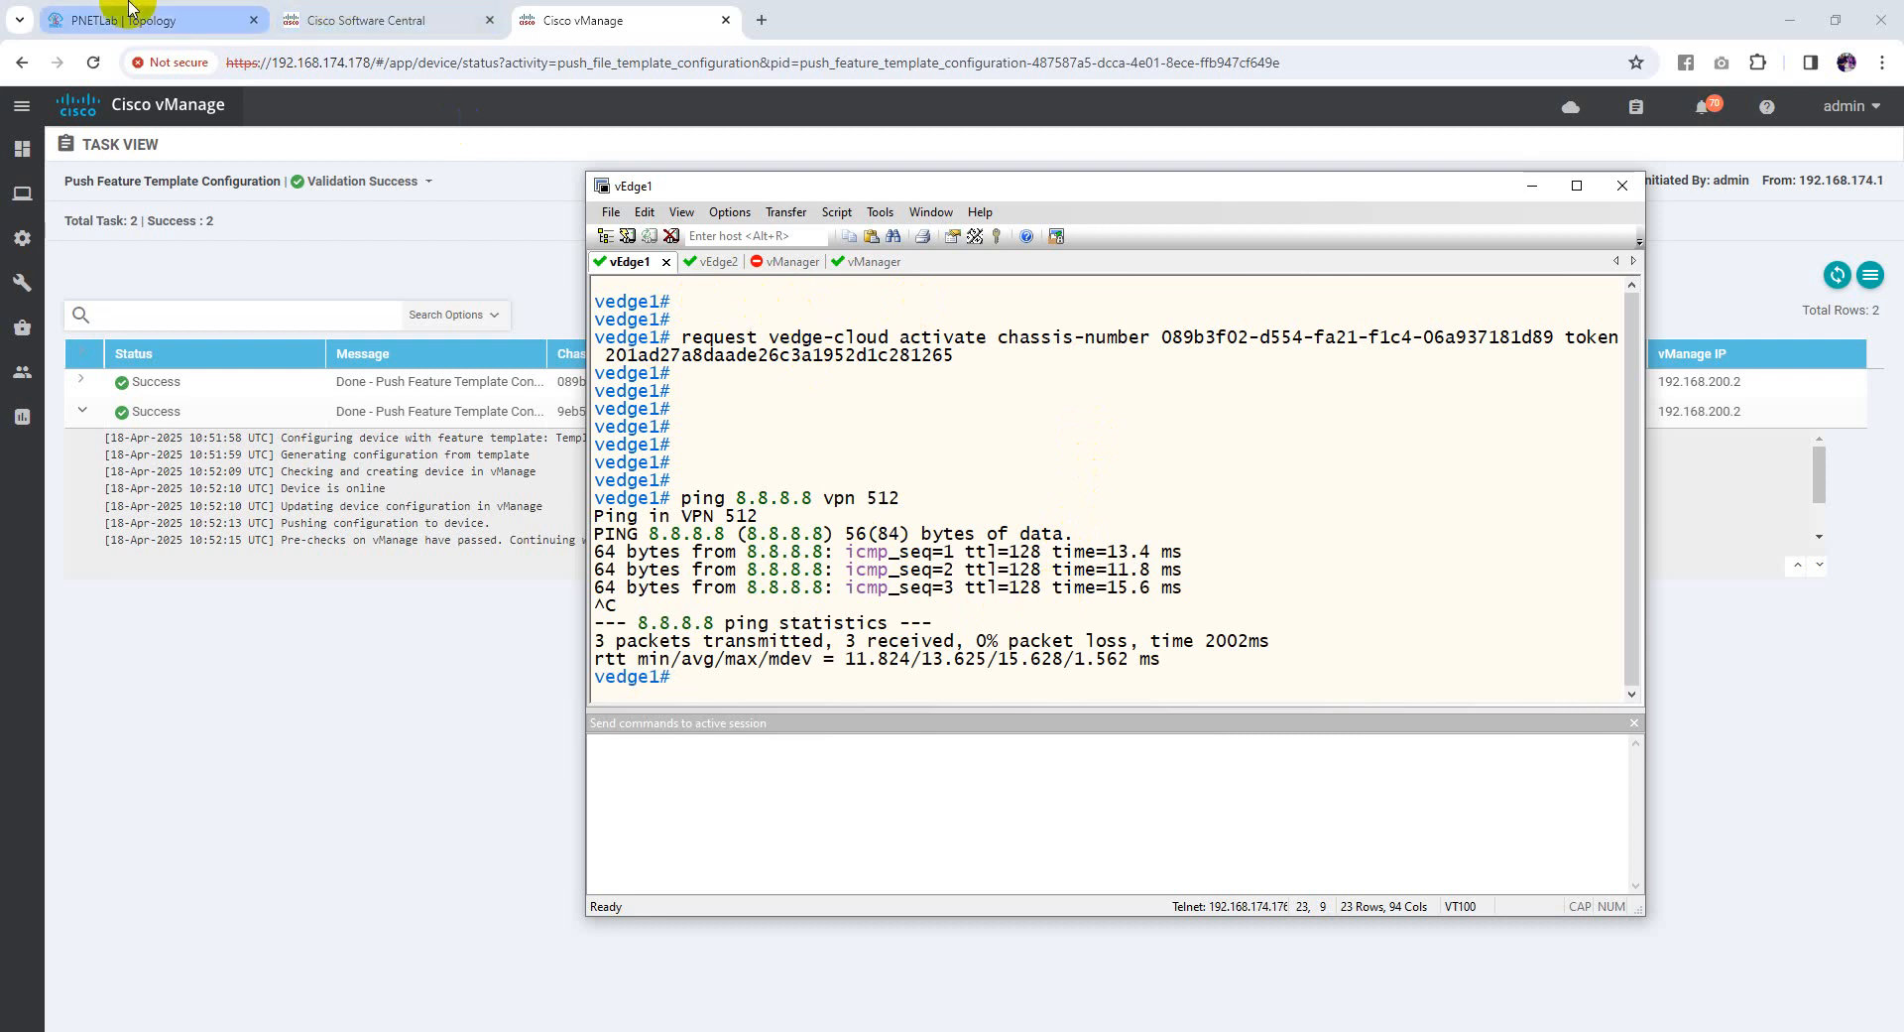
click(130, 14)
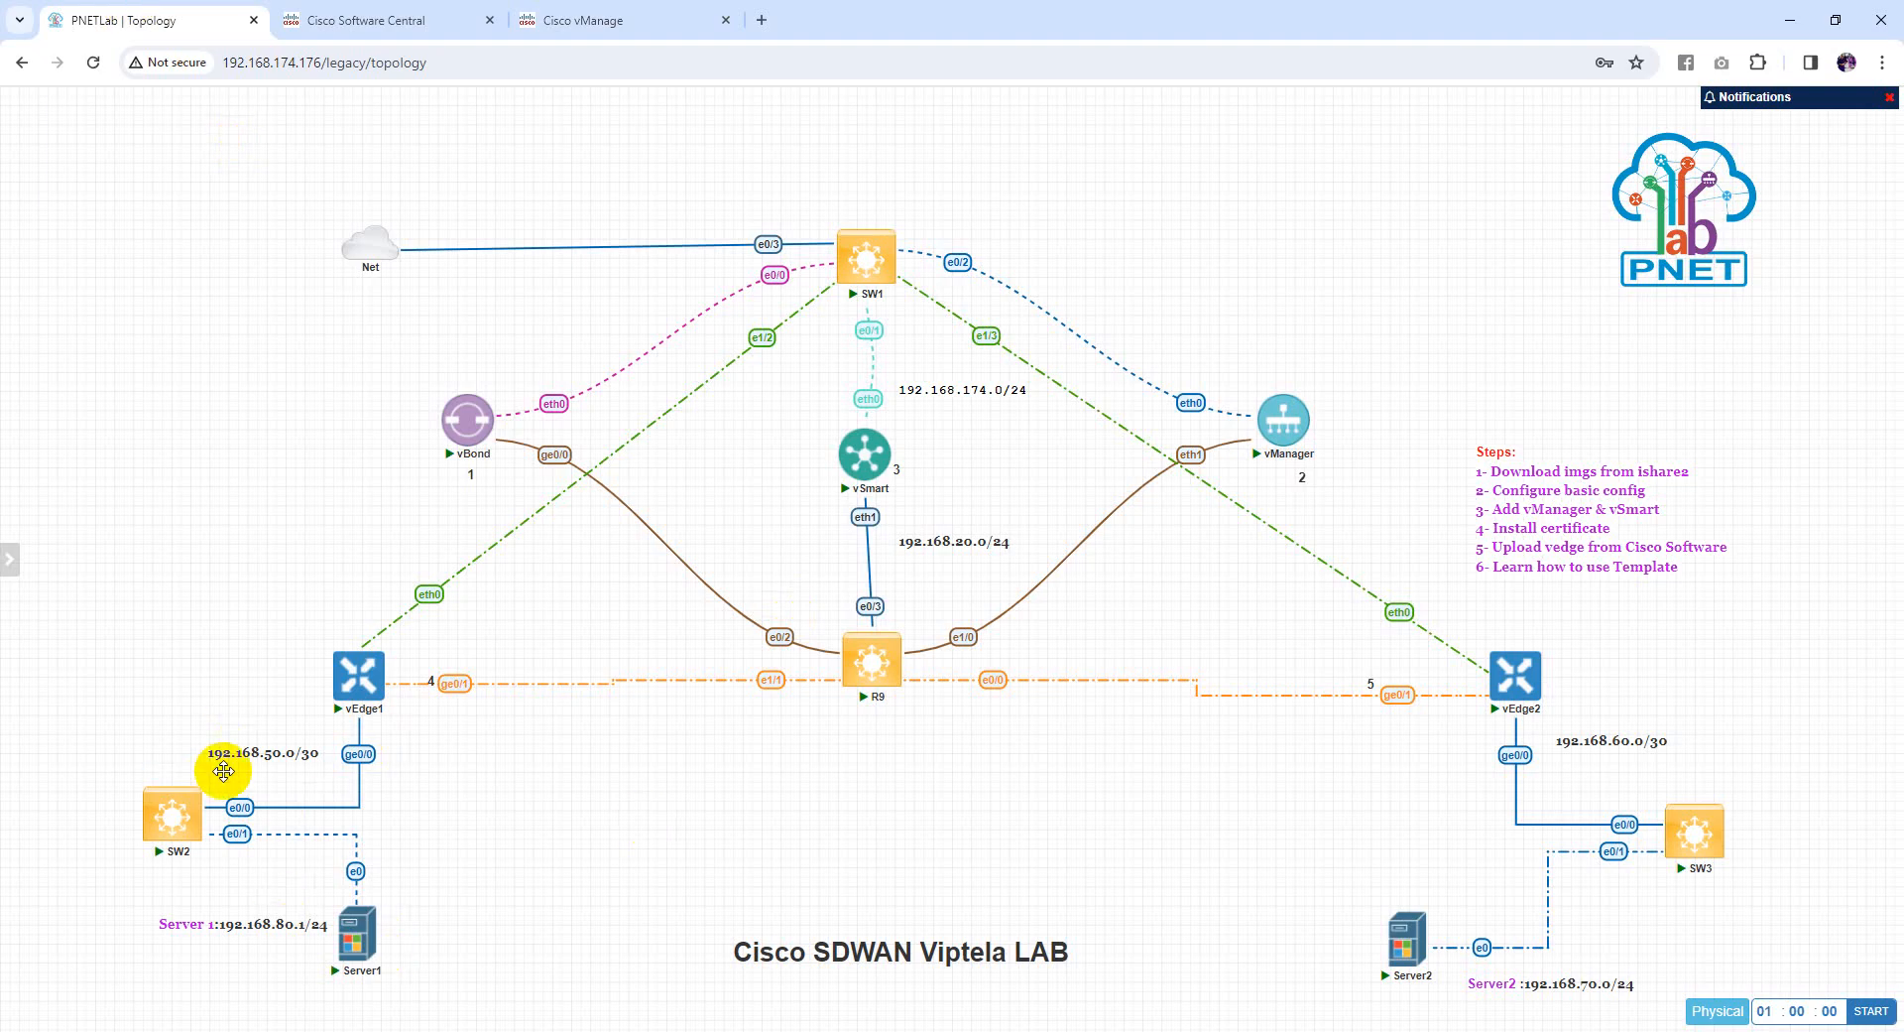
Launch SW2's console from the PNETLab topology in SecureCRT
mouse_move(174, 830)
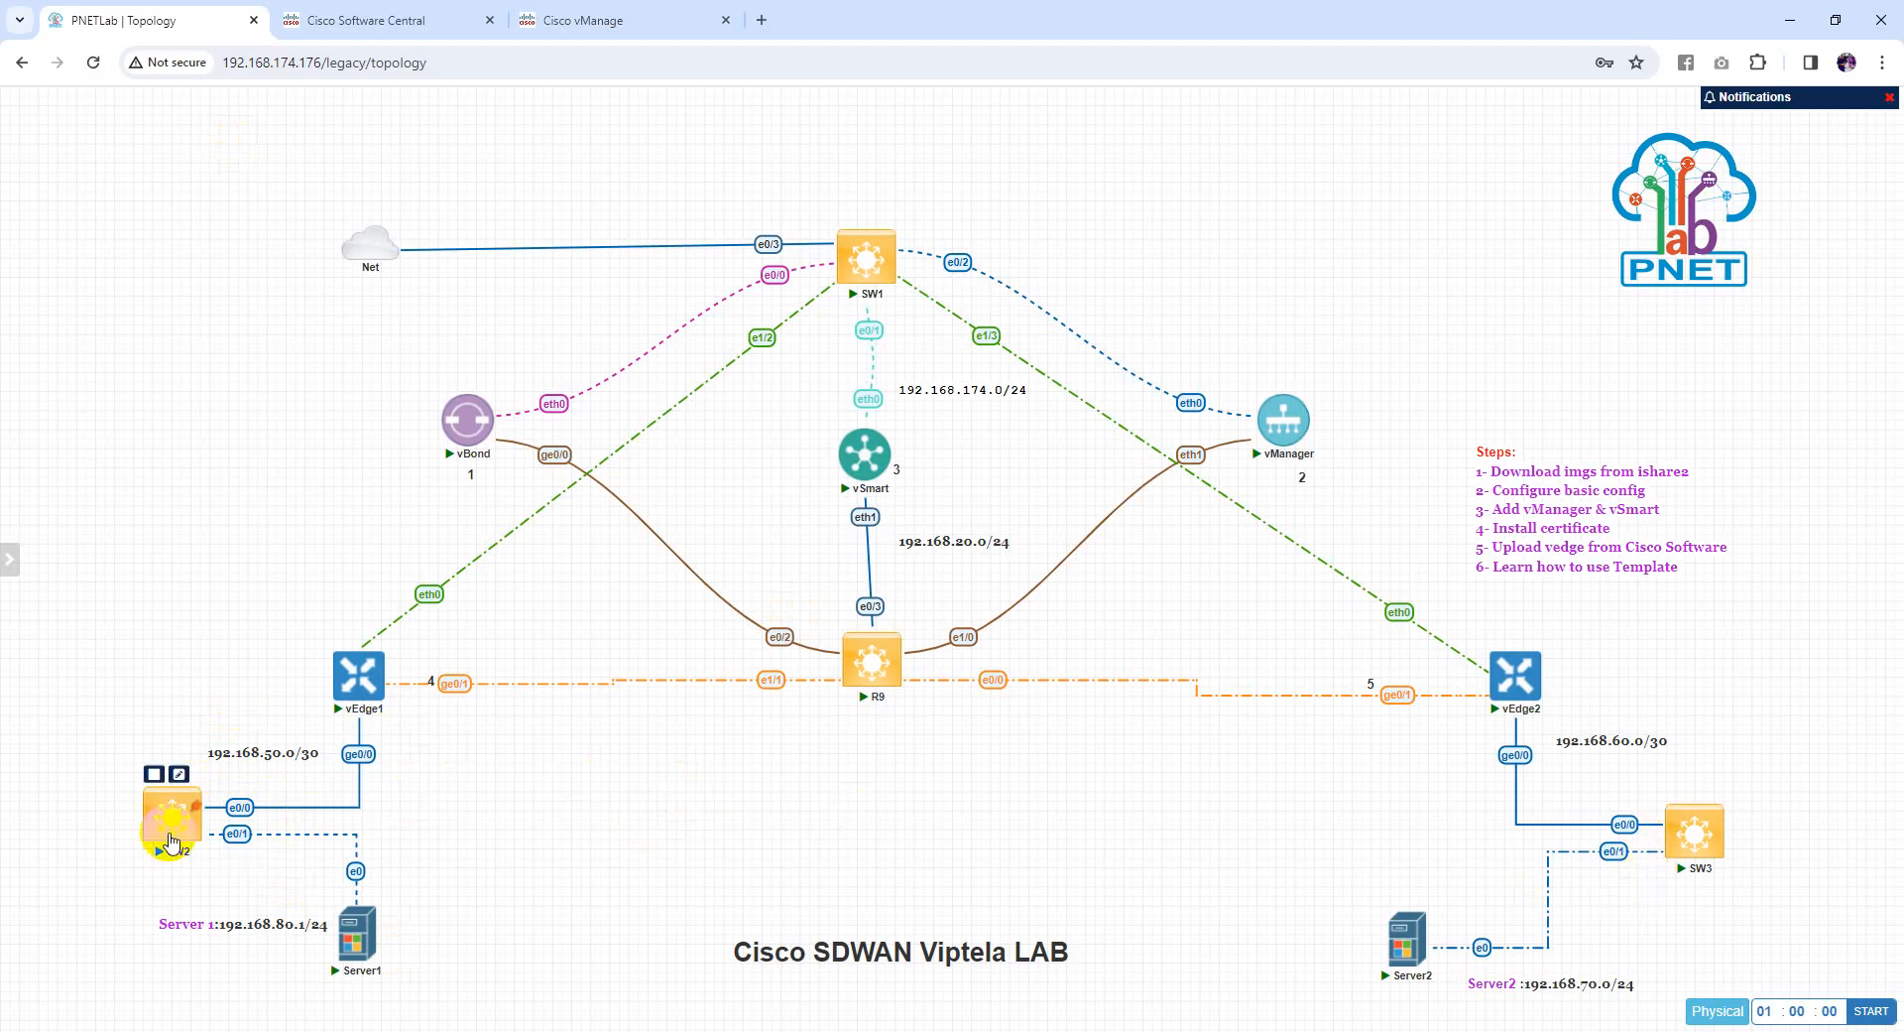
click(173, 841)
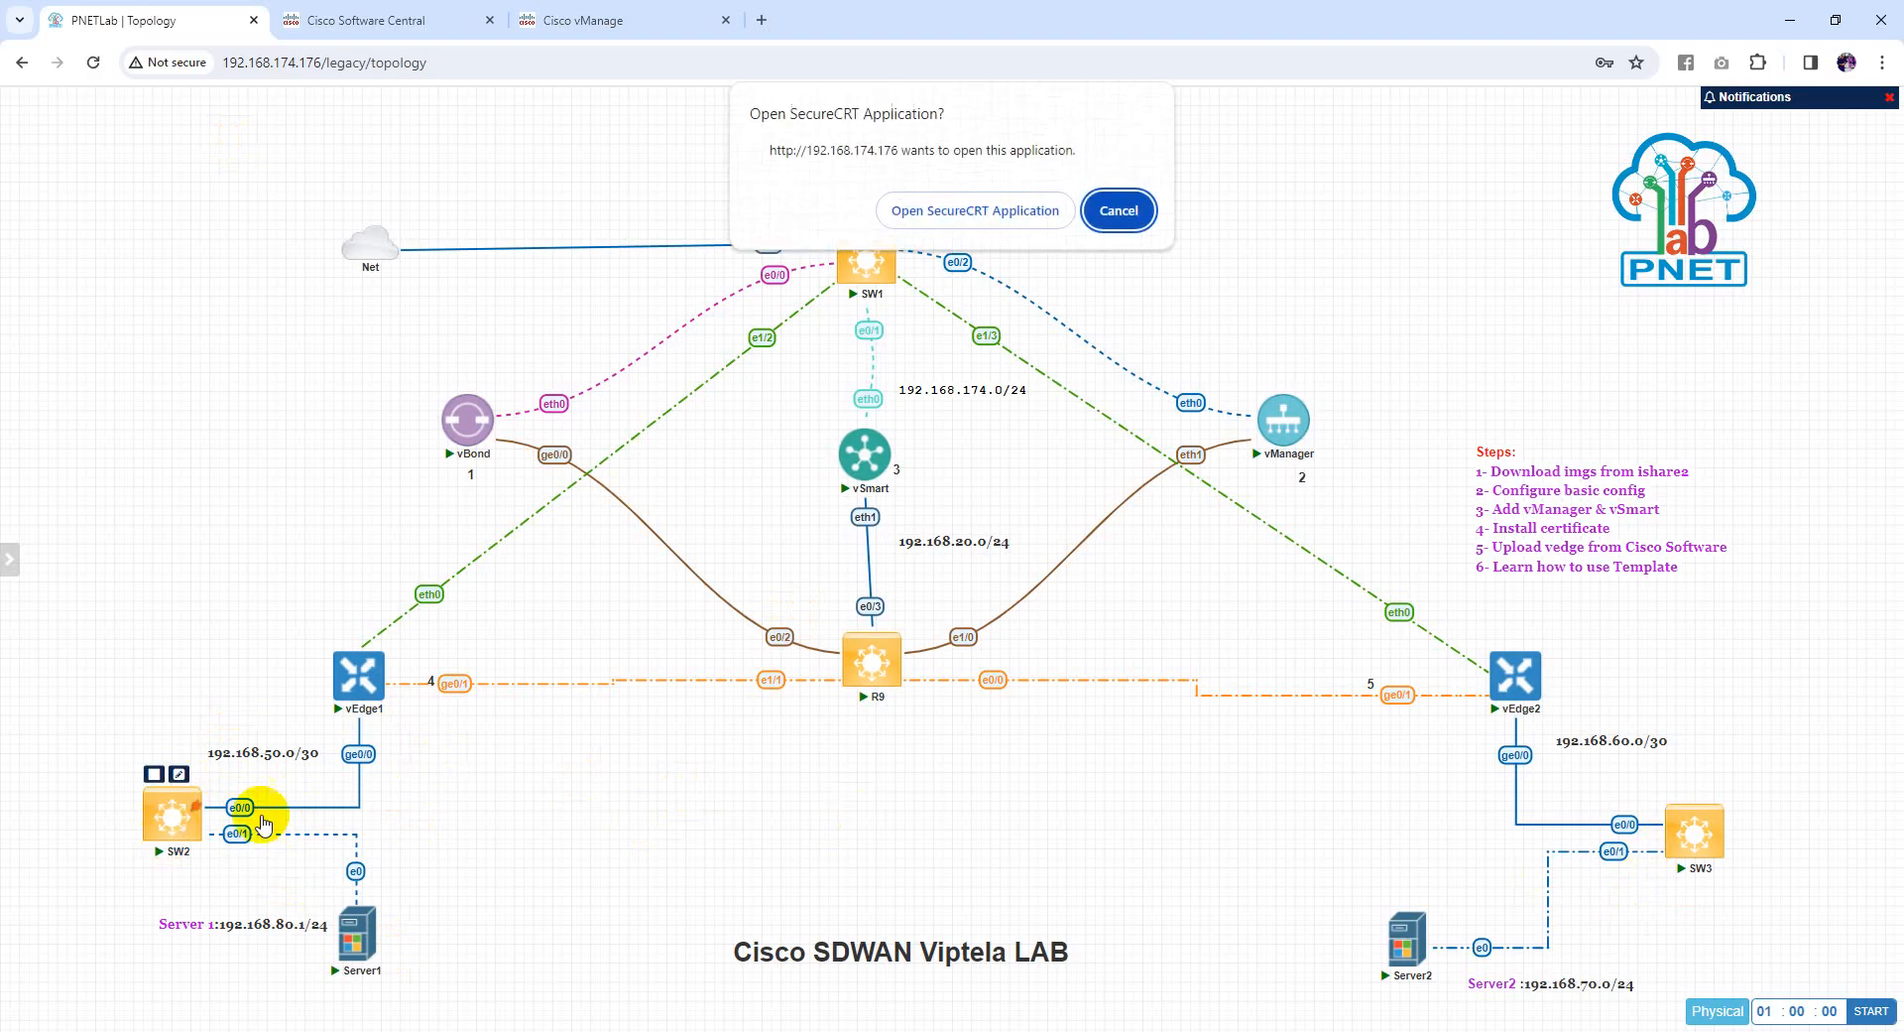
click(971, 216)
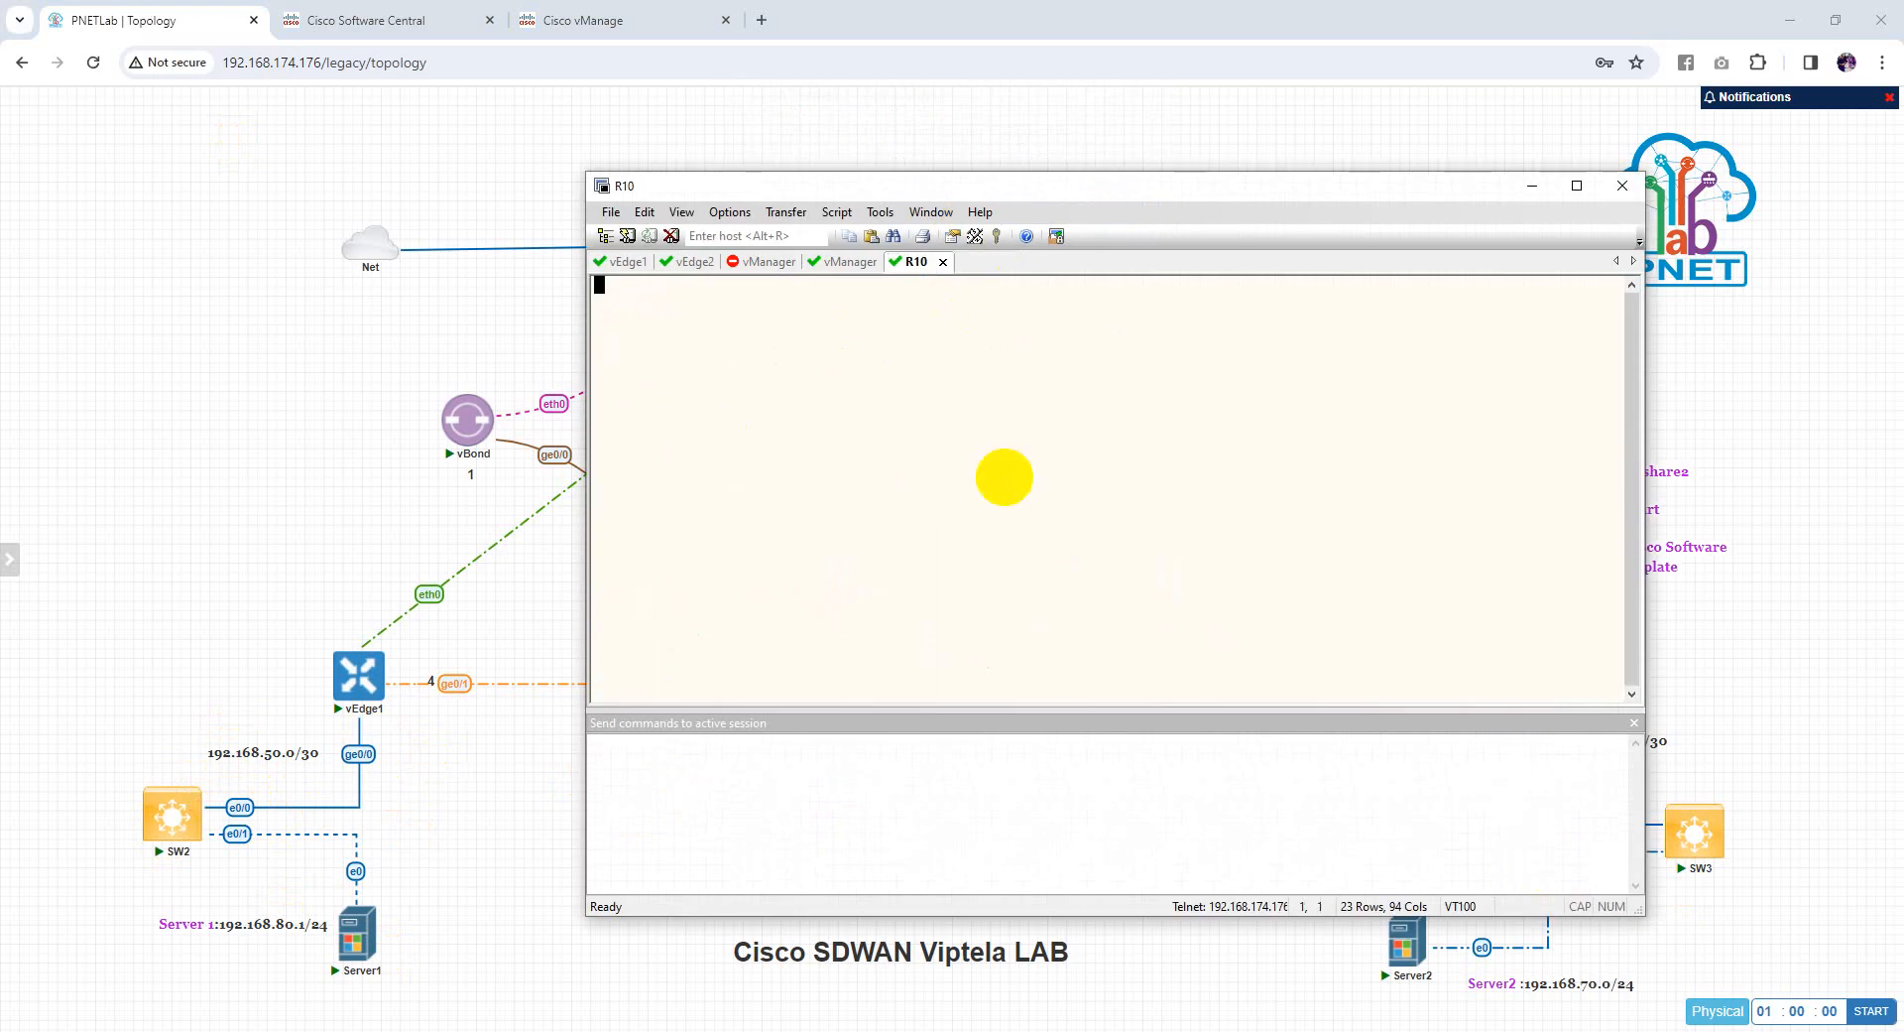
Enter global configuration mode on the switch and set its hostname to SW2
key(Return)
key(Return)
key(Return)
key(Return)
key(Return)
key(Return)
key(Return)
text(en)
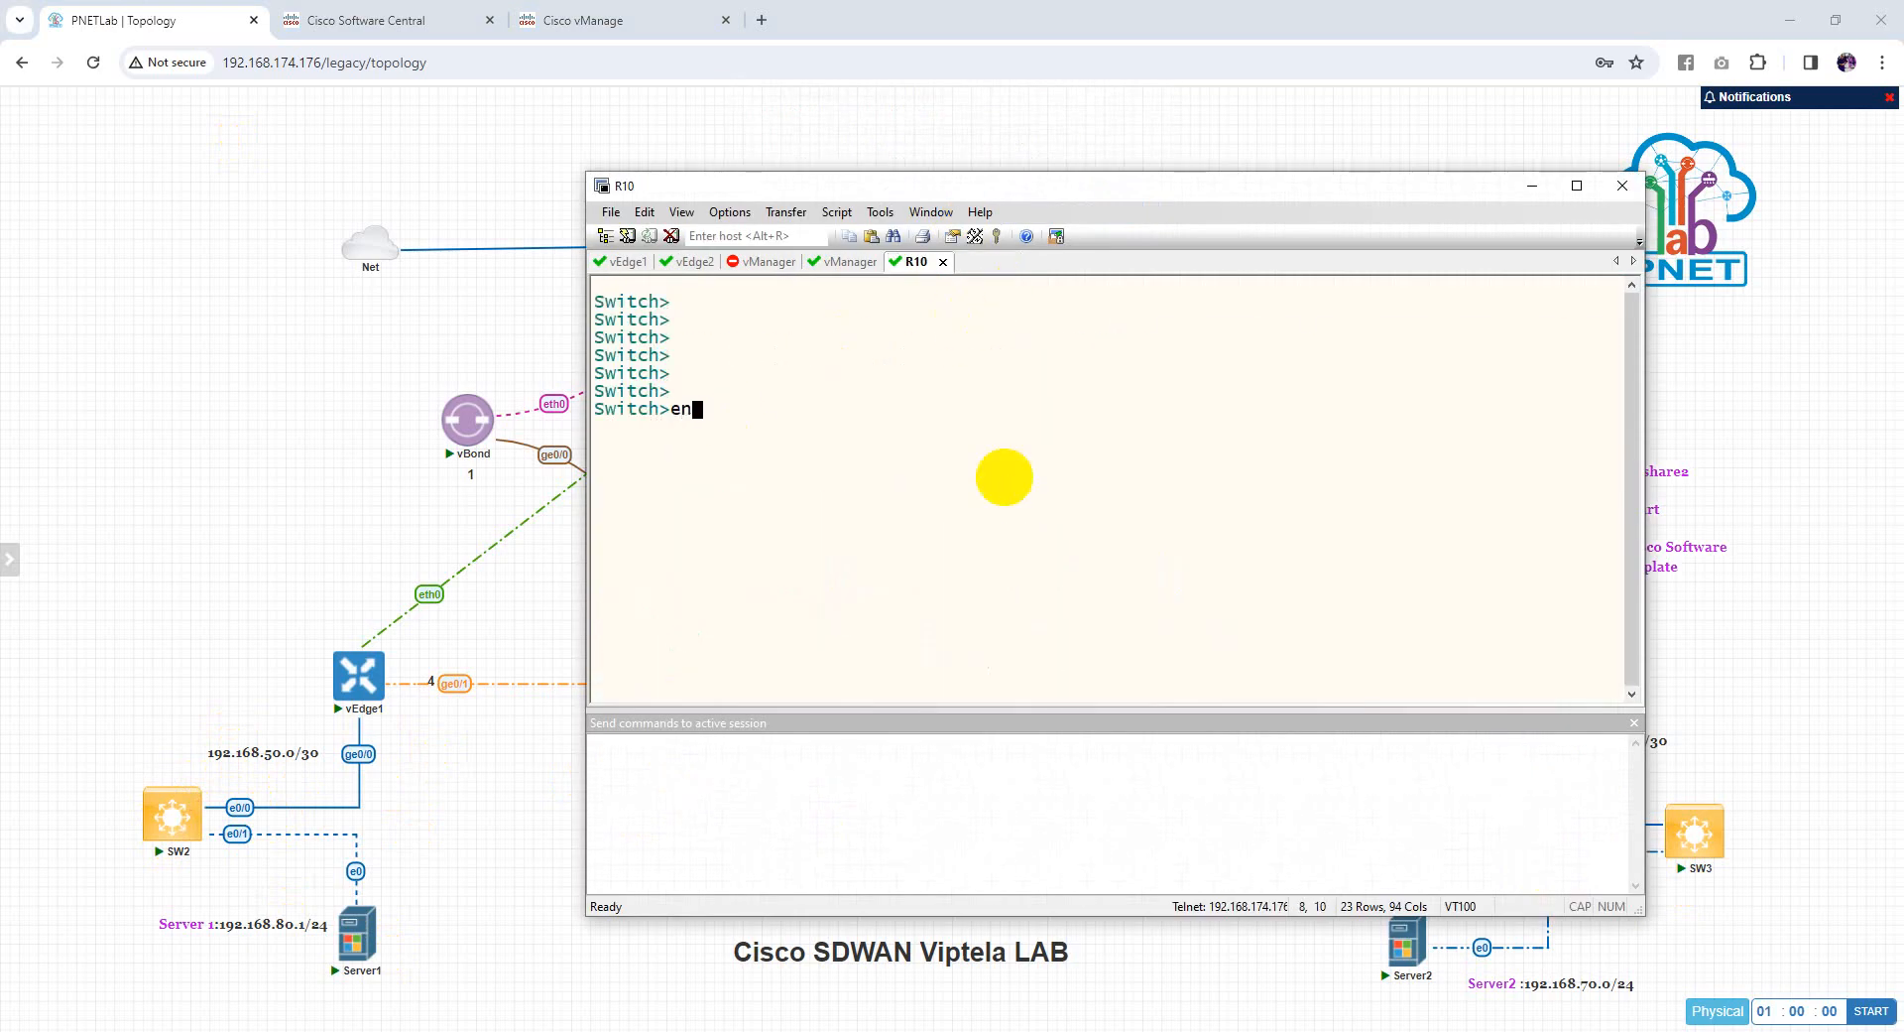
text(a)
key(Return)
key(Return)
text(conf t)
key(Return)
text(hos)
key(Tab)
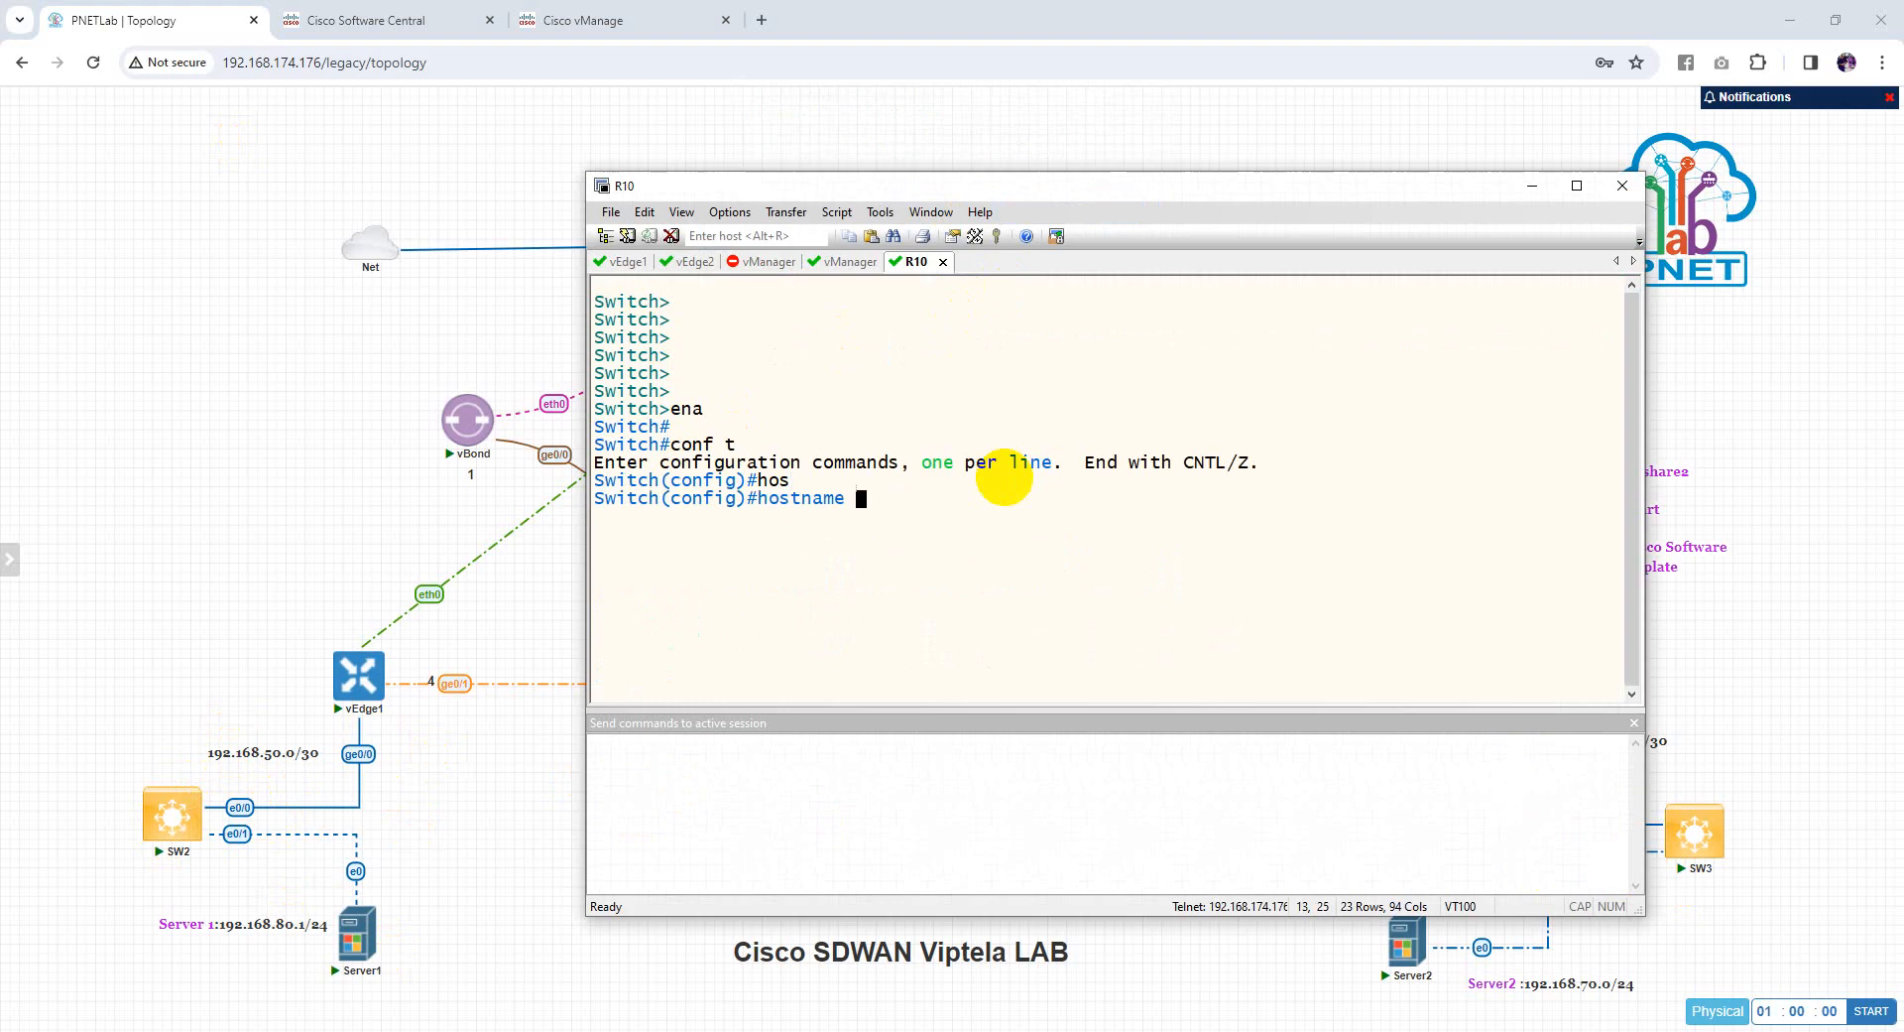
text(SW2)
key(Return)
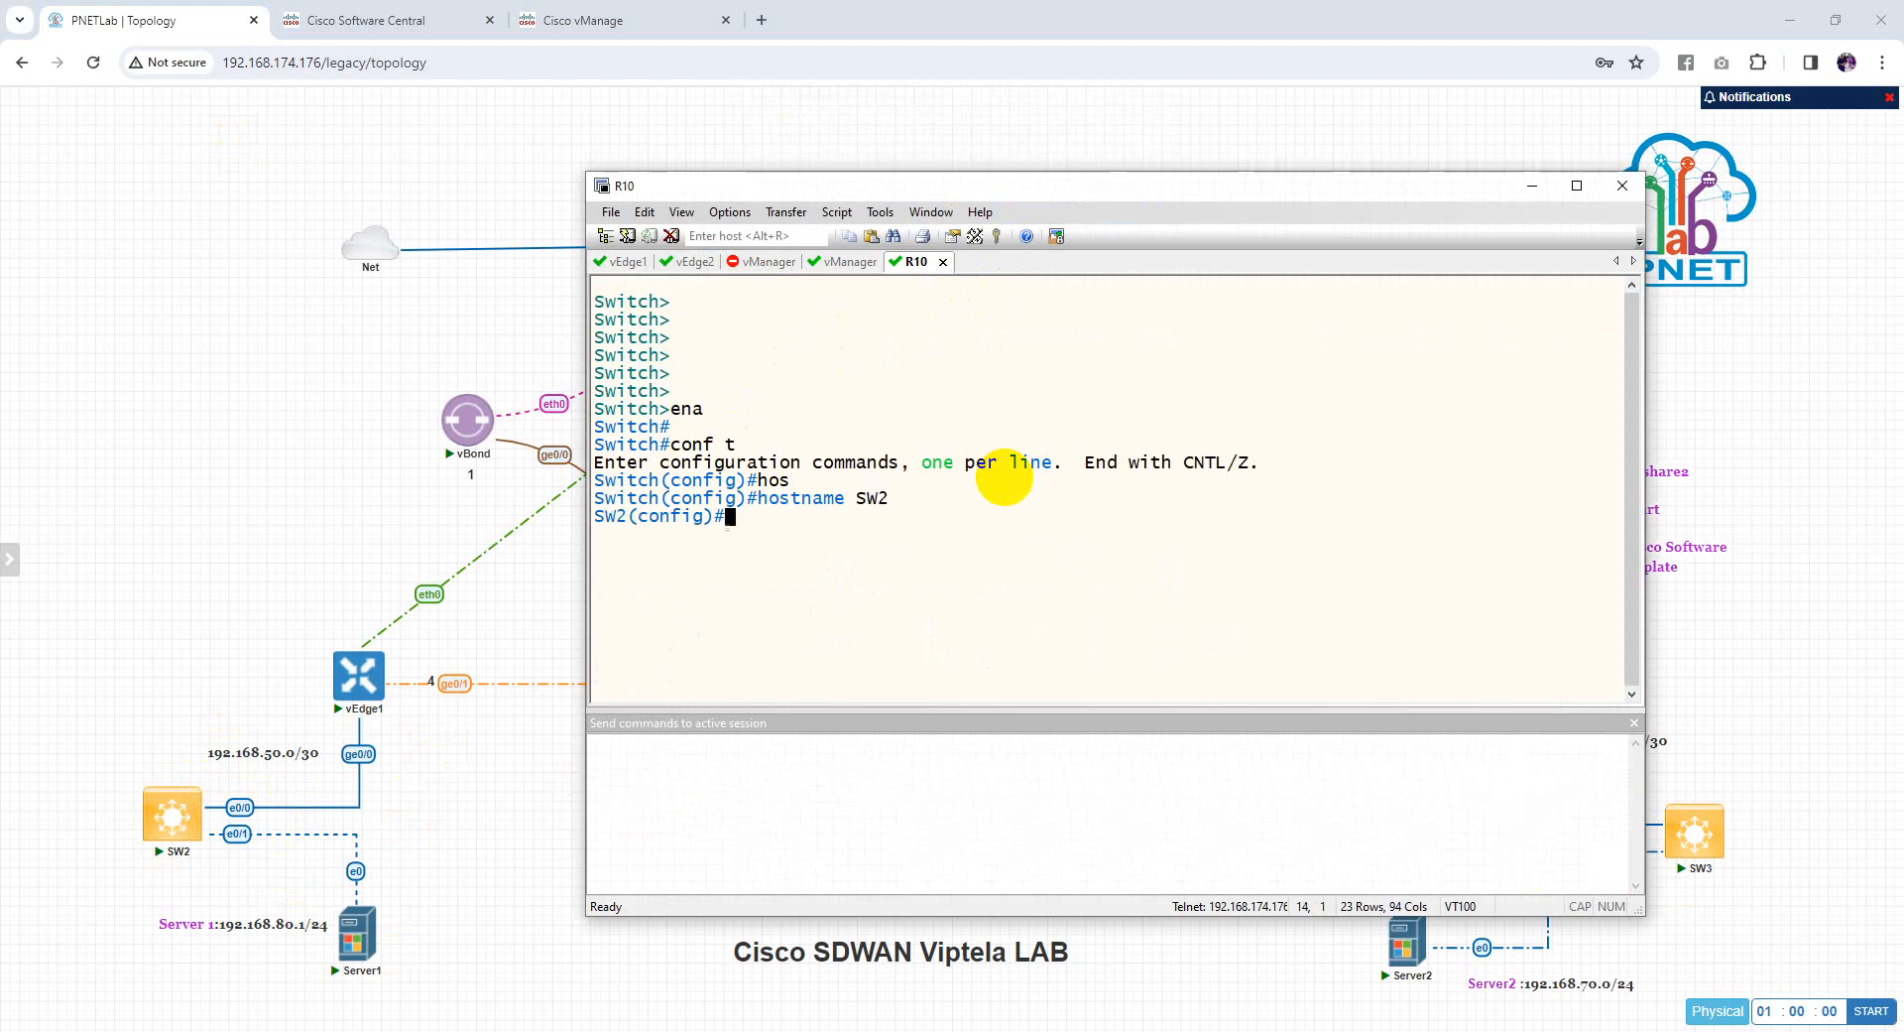
Make e0/0 a routed port with IP 192.168.50.2 255.255.255.252 and enable it
text(inter)
key(Tab)
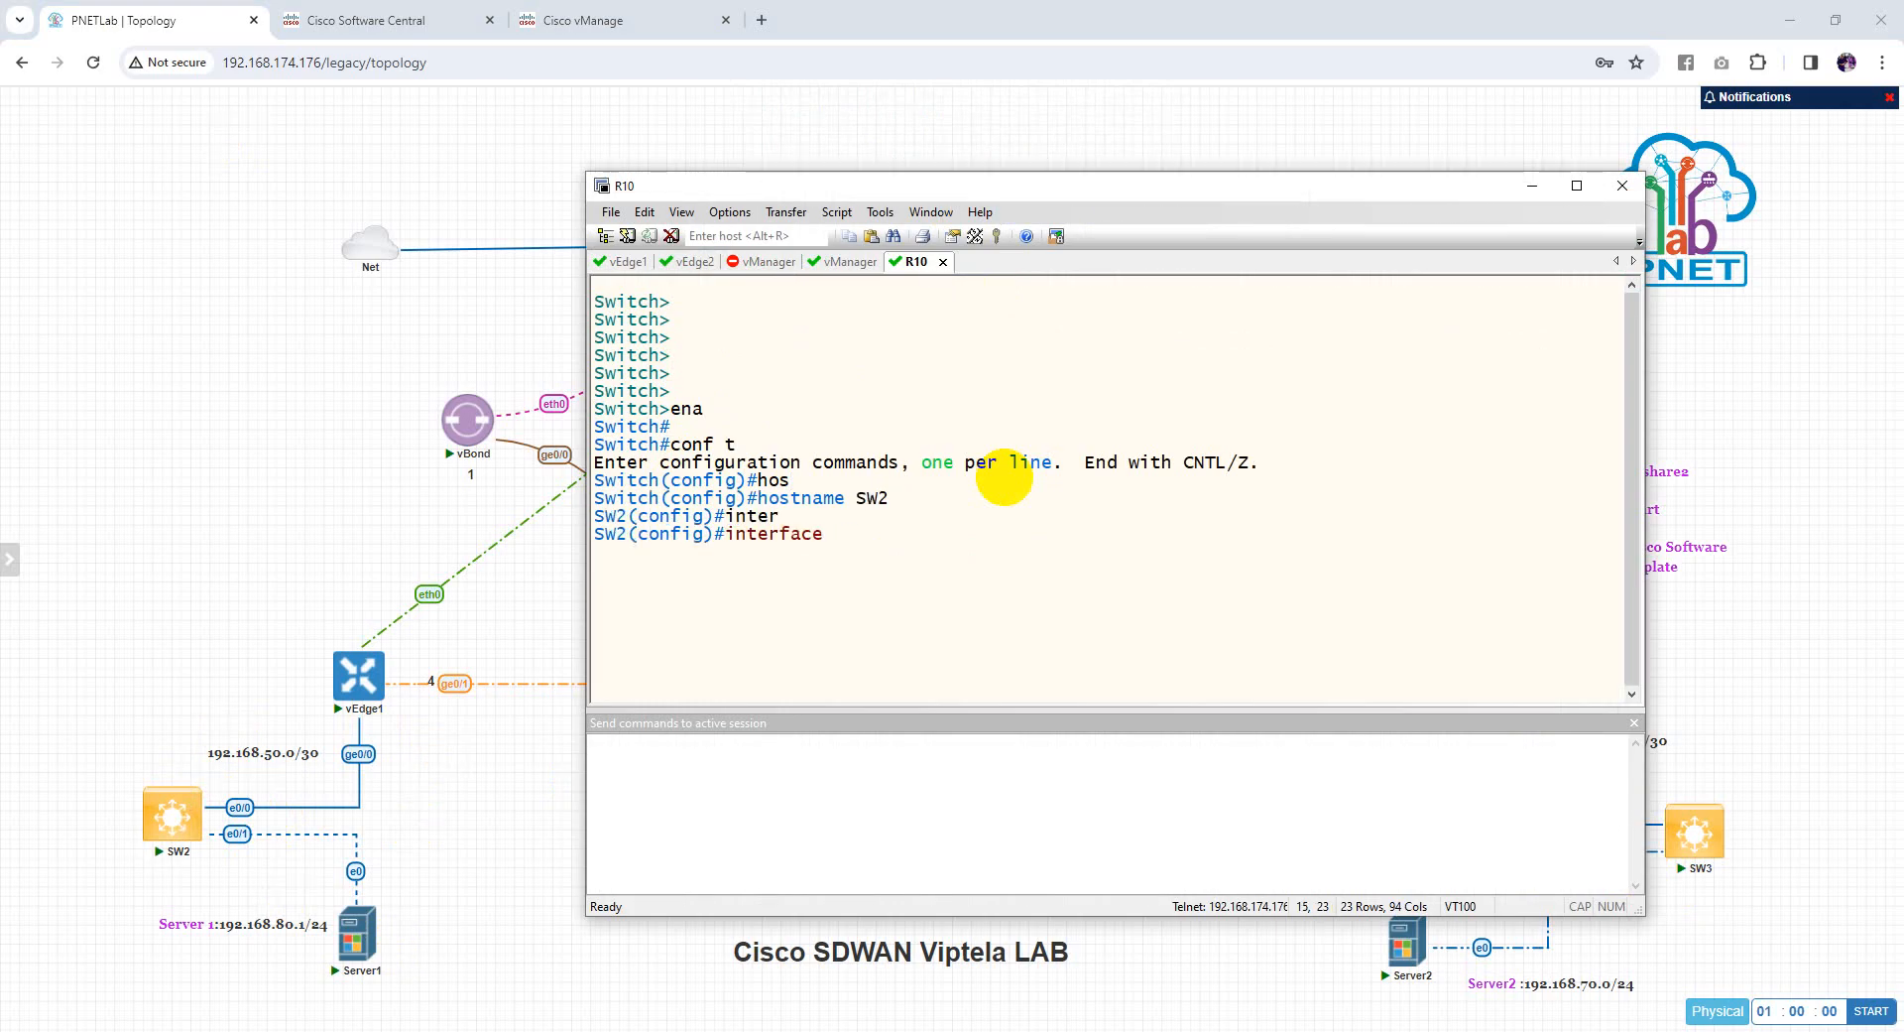
text(e0/0)
key(Return)
text(no)
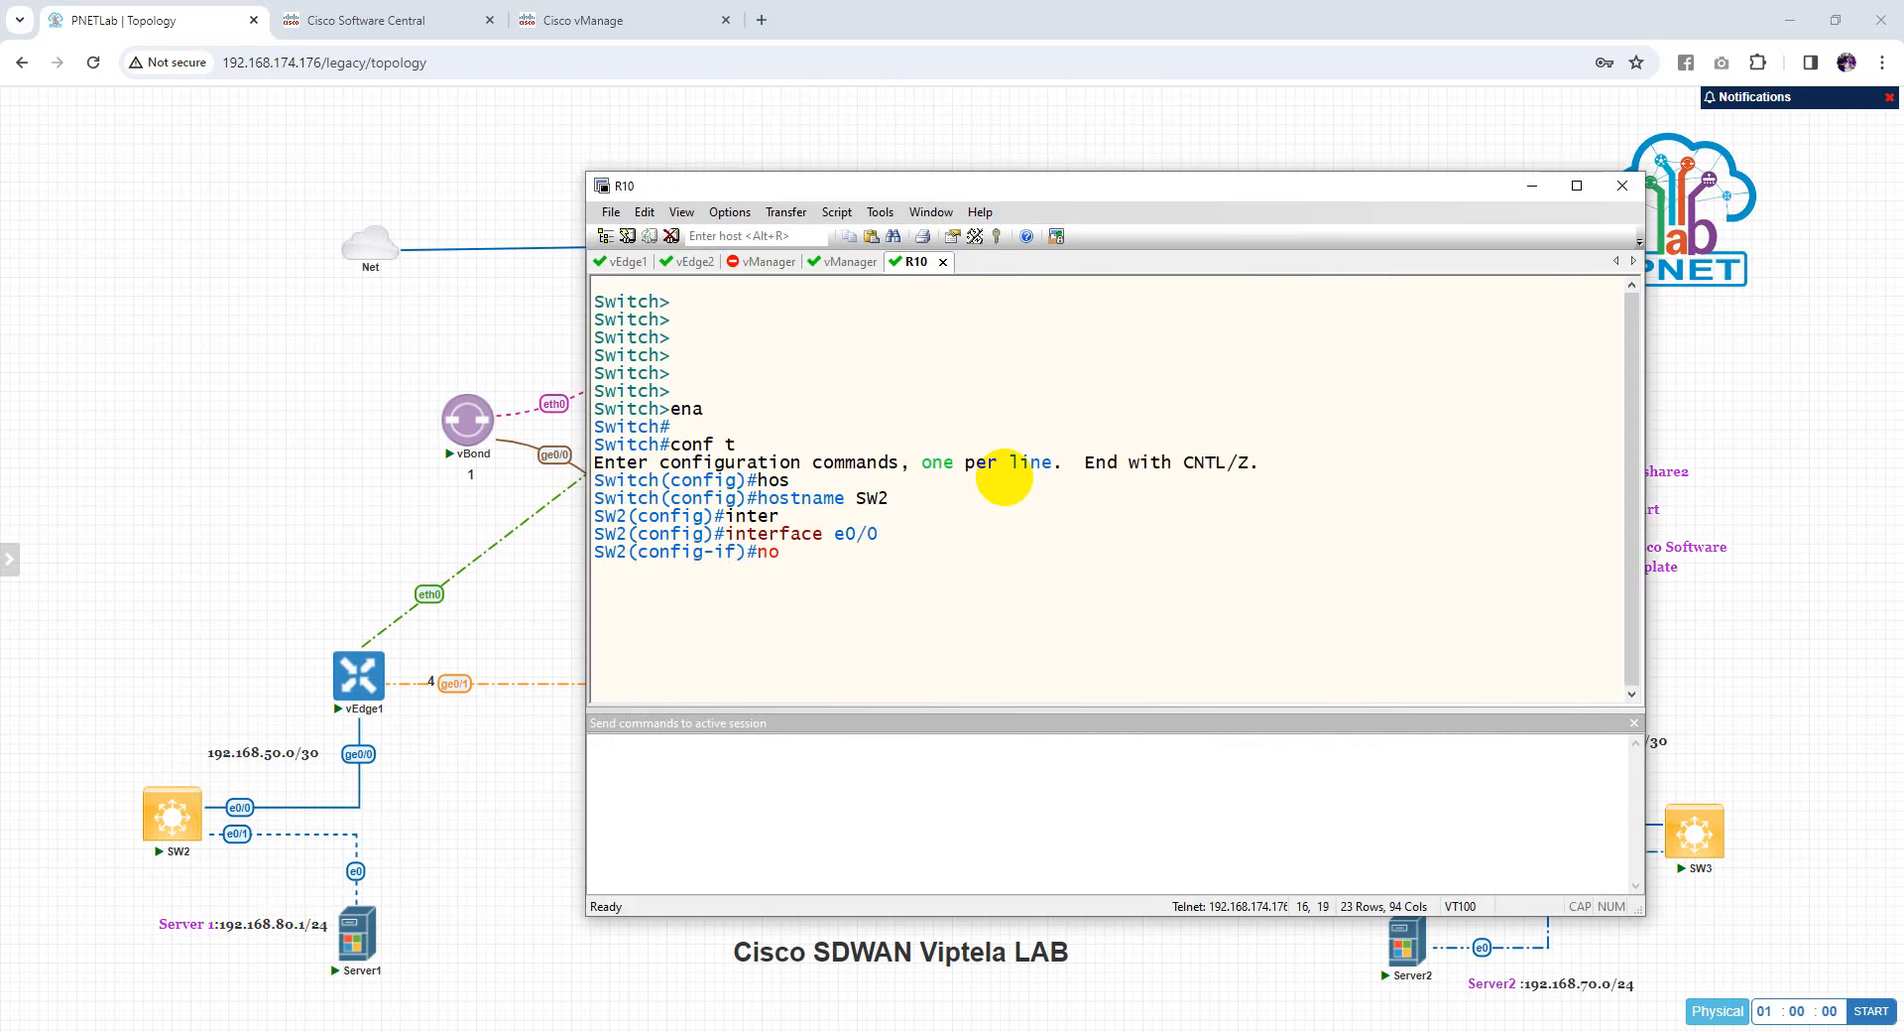
text( sw)
key(Tab)
key(Return)
text(ip add)
key(Tab)
text(1)
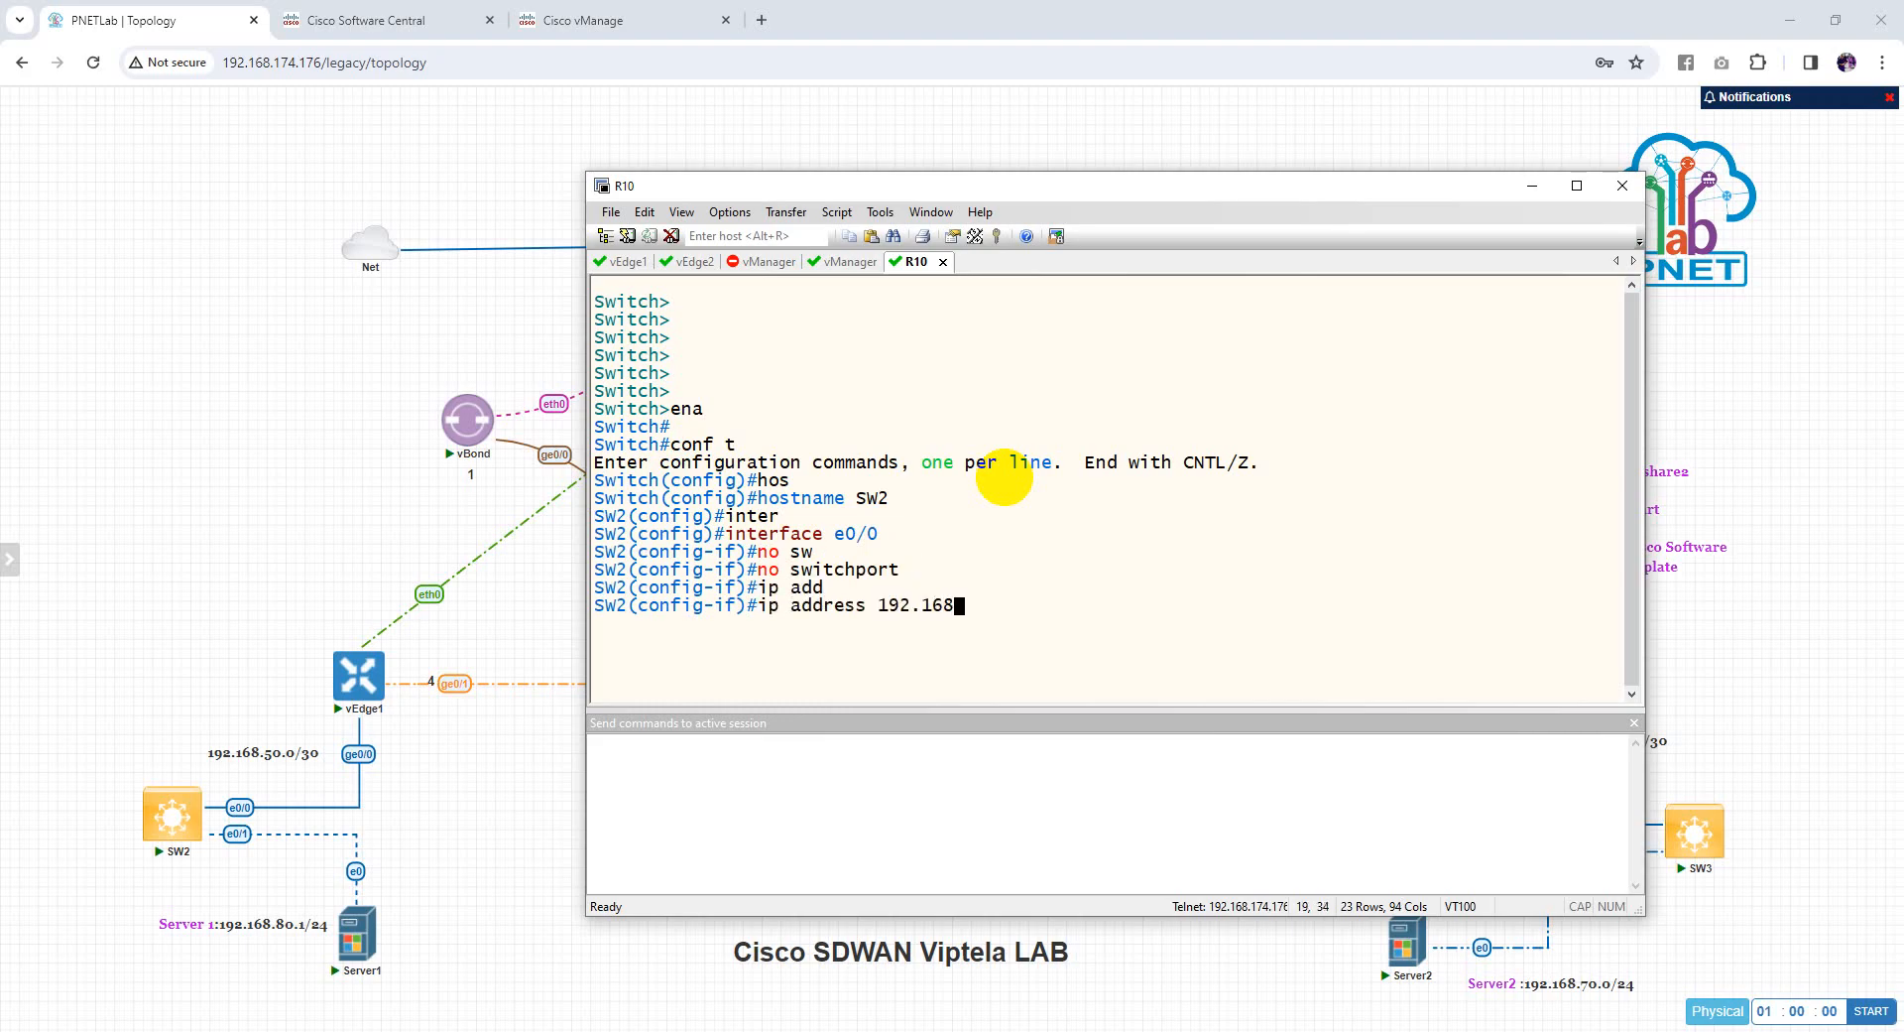
text(92.168.50.2/)
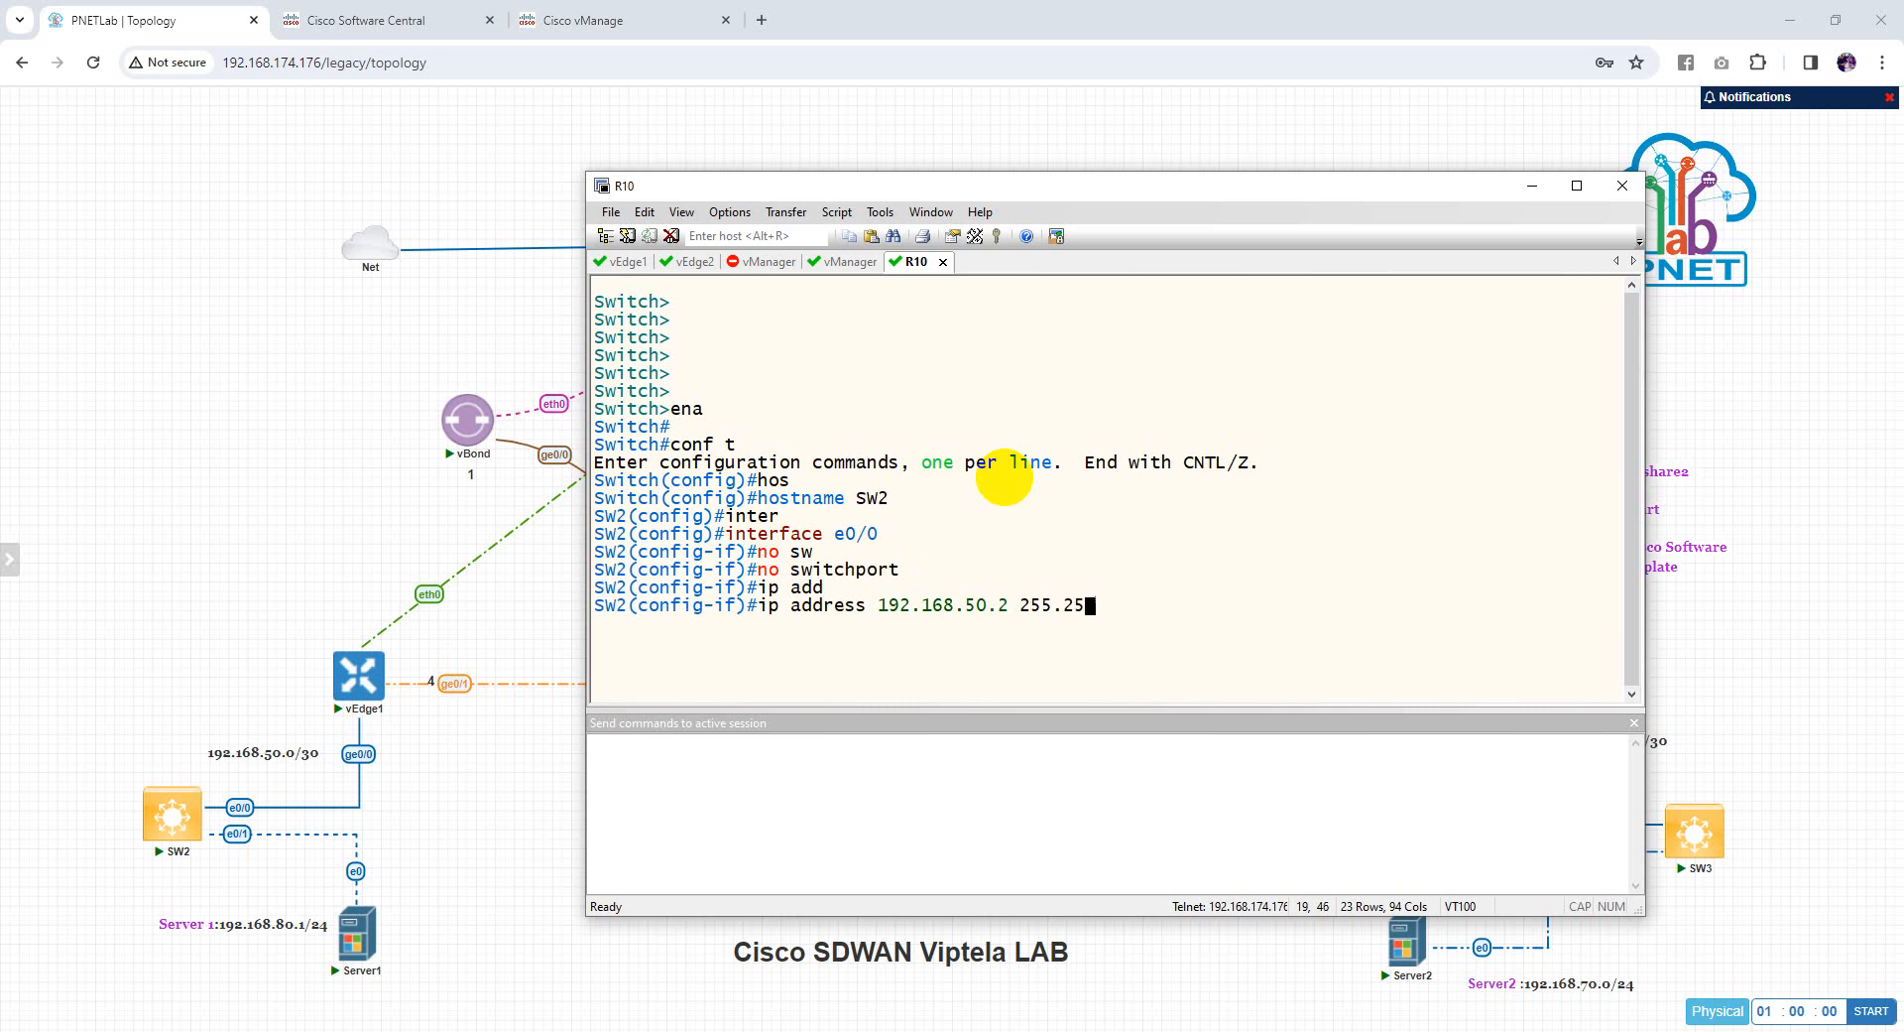
text(255.255.255.252)
key(Return)
text(no shu)
key(Tab)
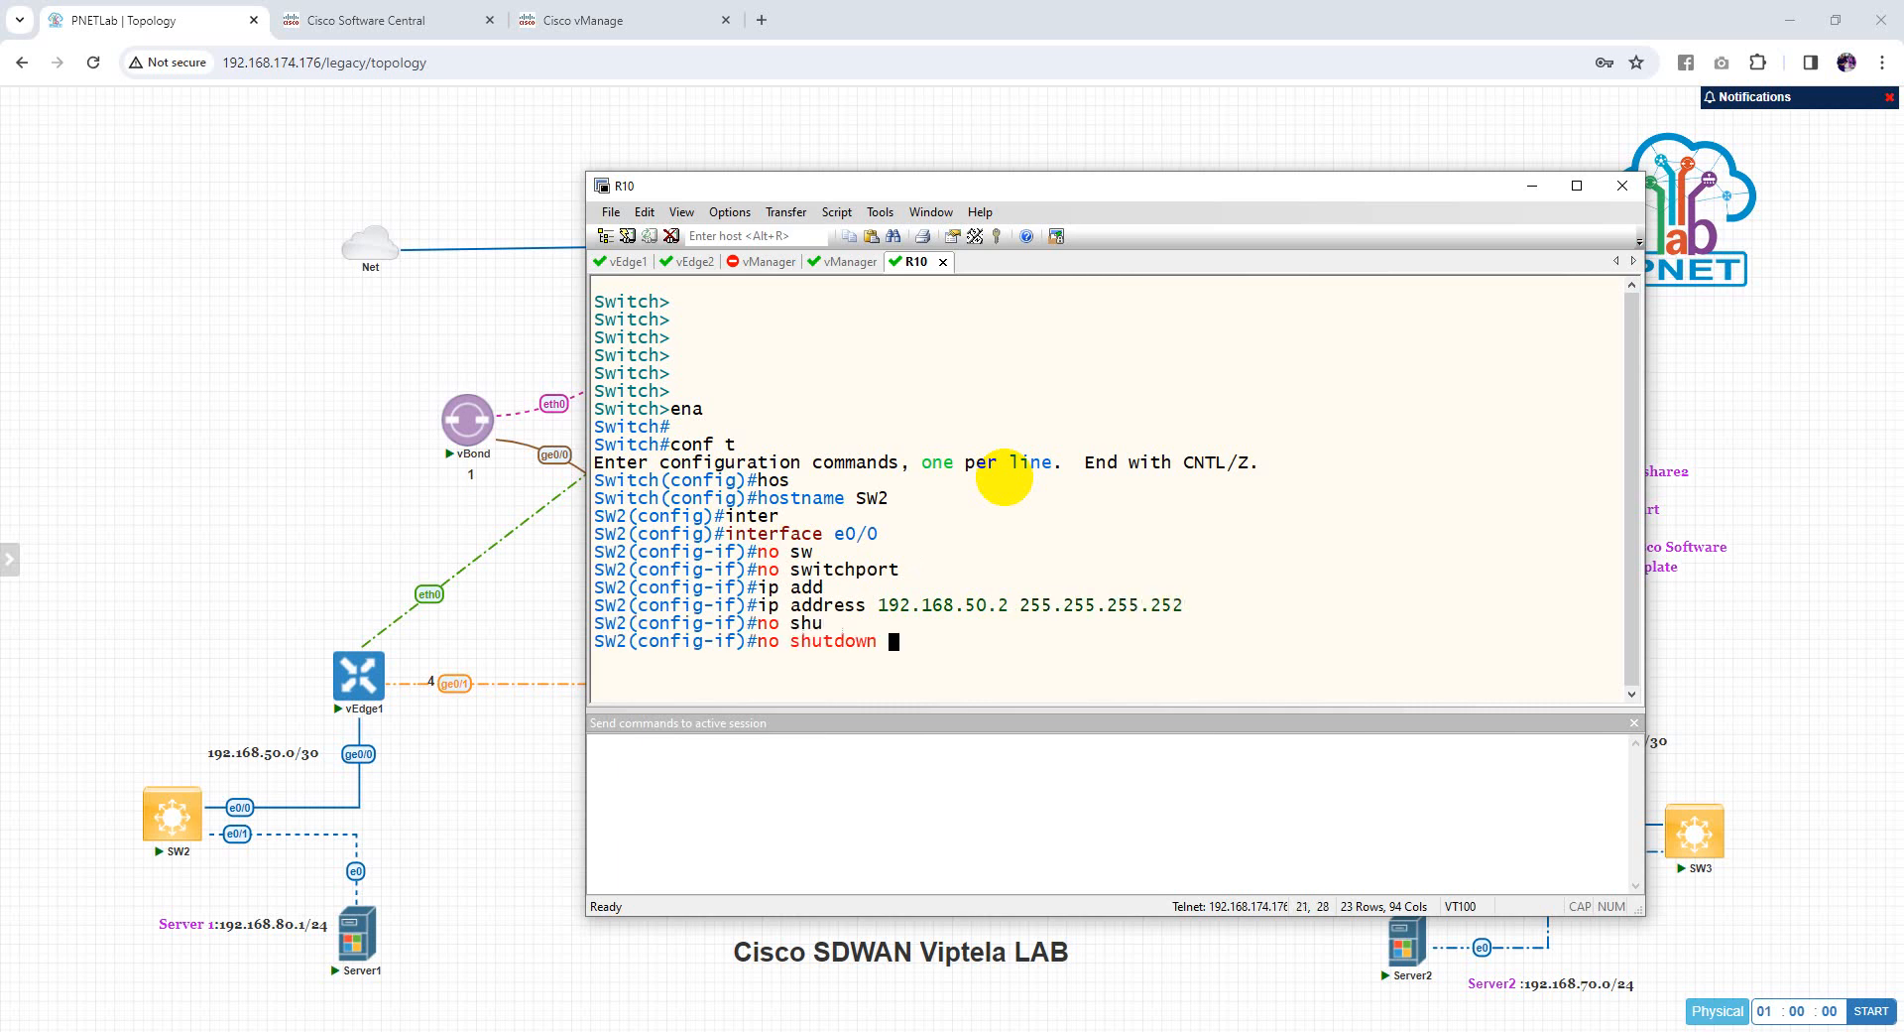
key(Return)
text(ex)
key(Tab)
key(Return)
Make interface e0/1 a routed port and begin its ip address command
text(inter)
key(Tab)
text(e)
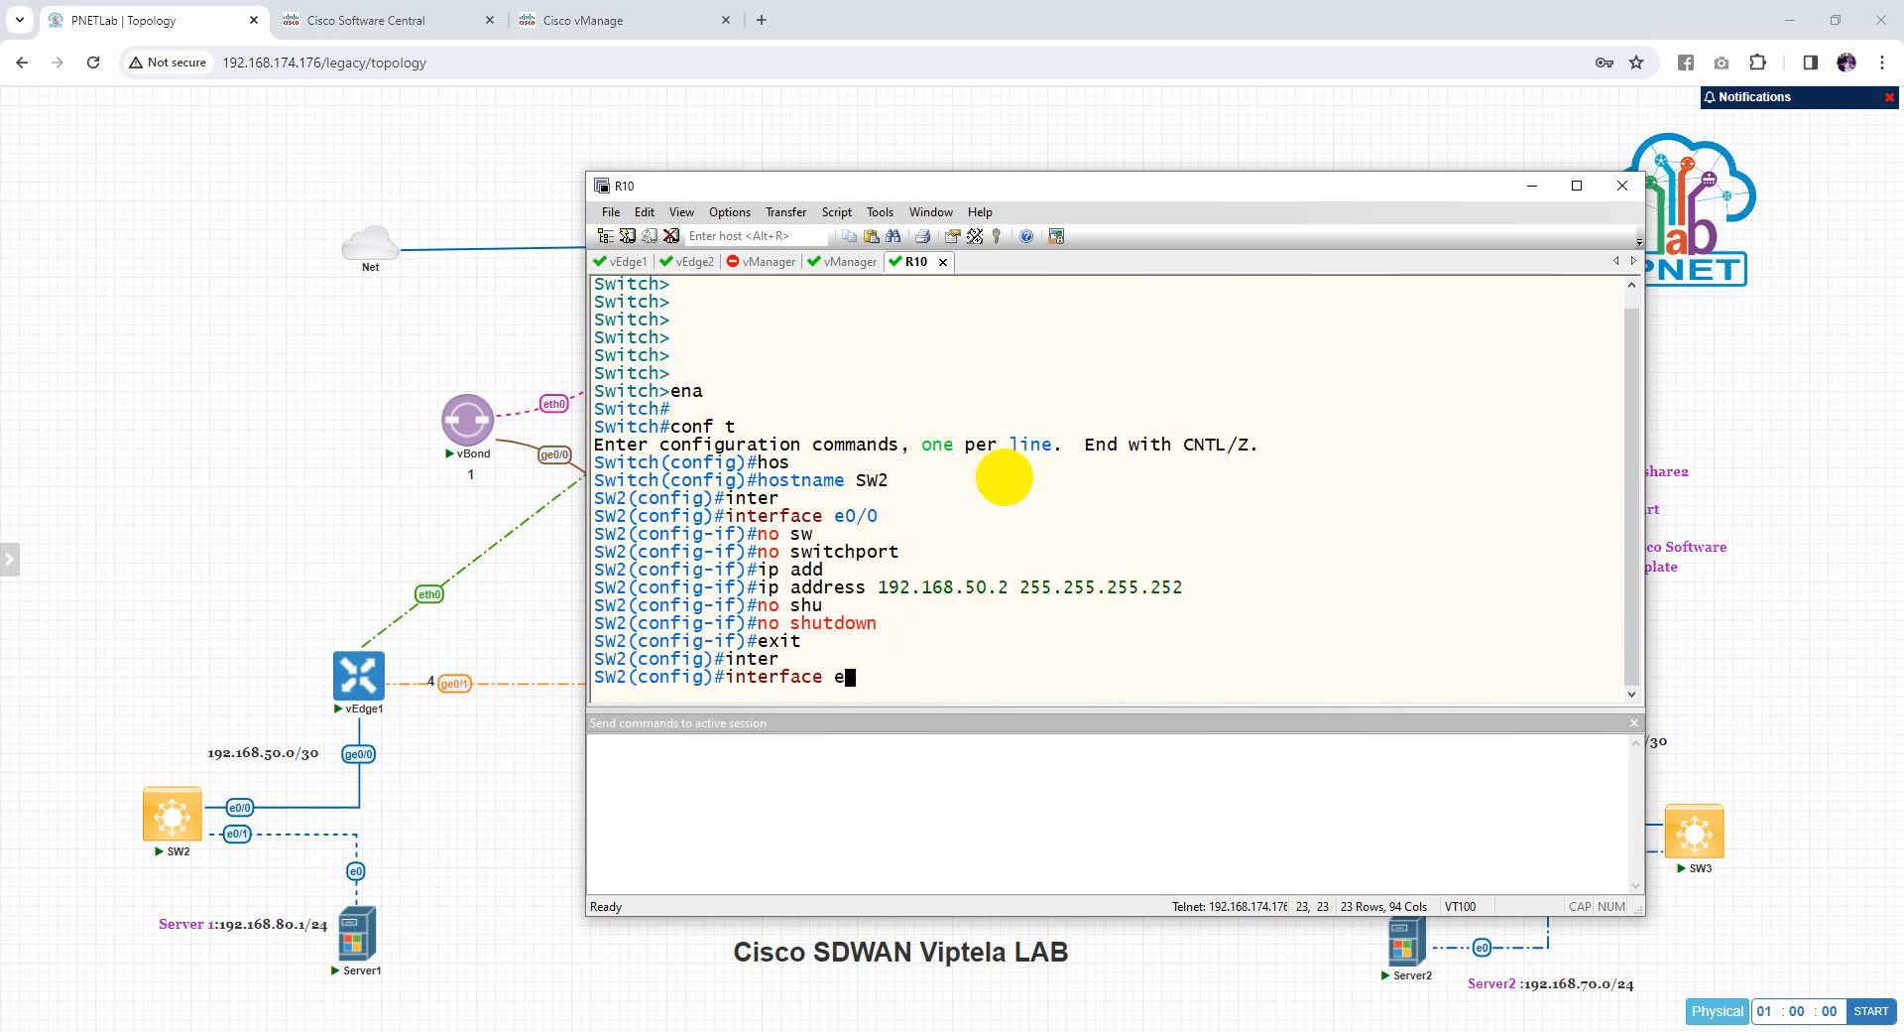
key(Return)
text(ip add)
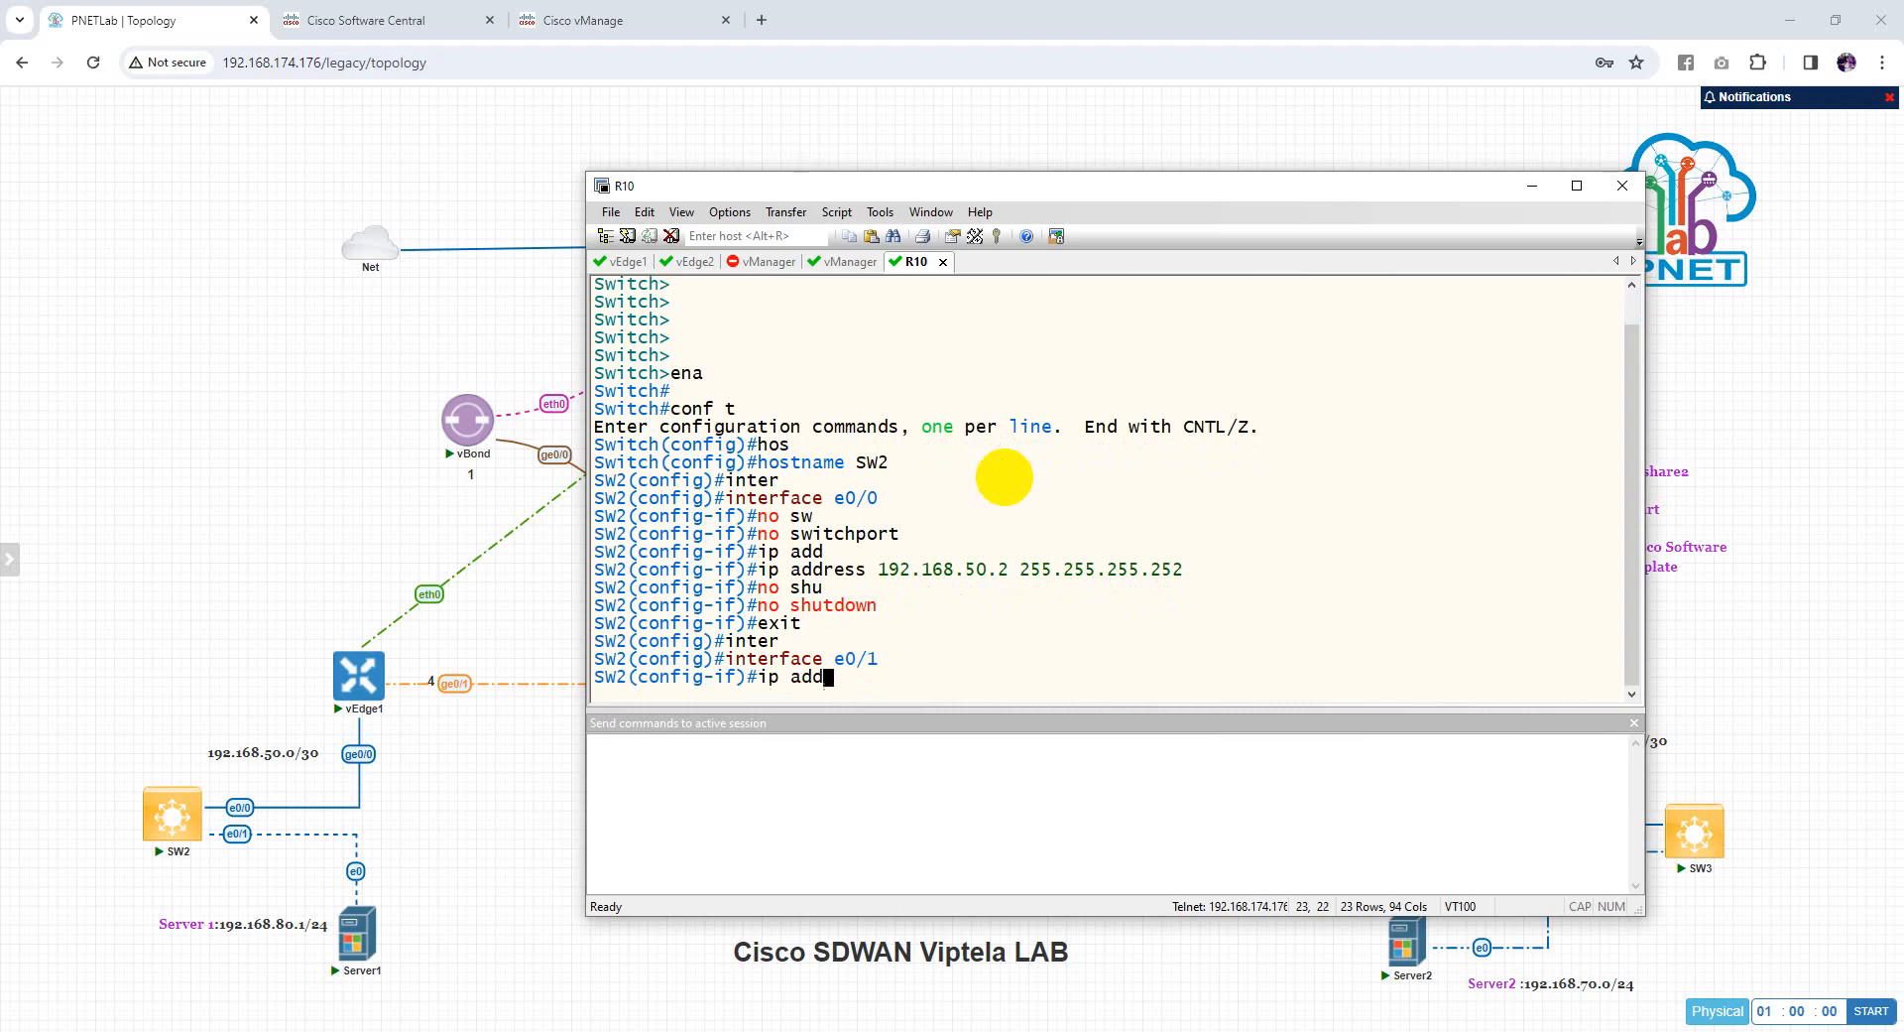
key(Tab)
text(19)
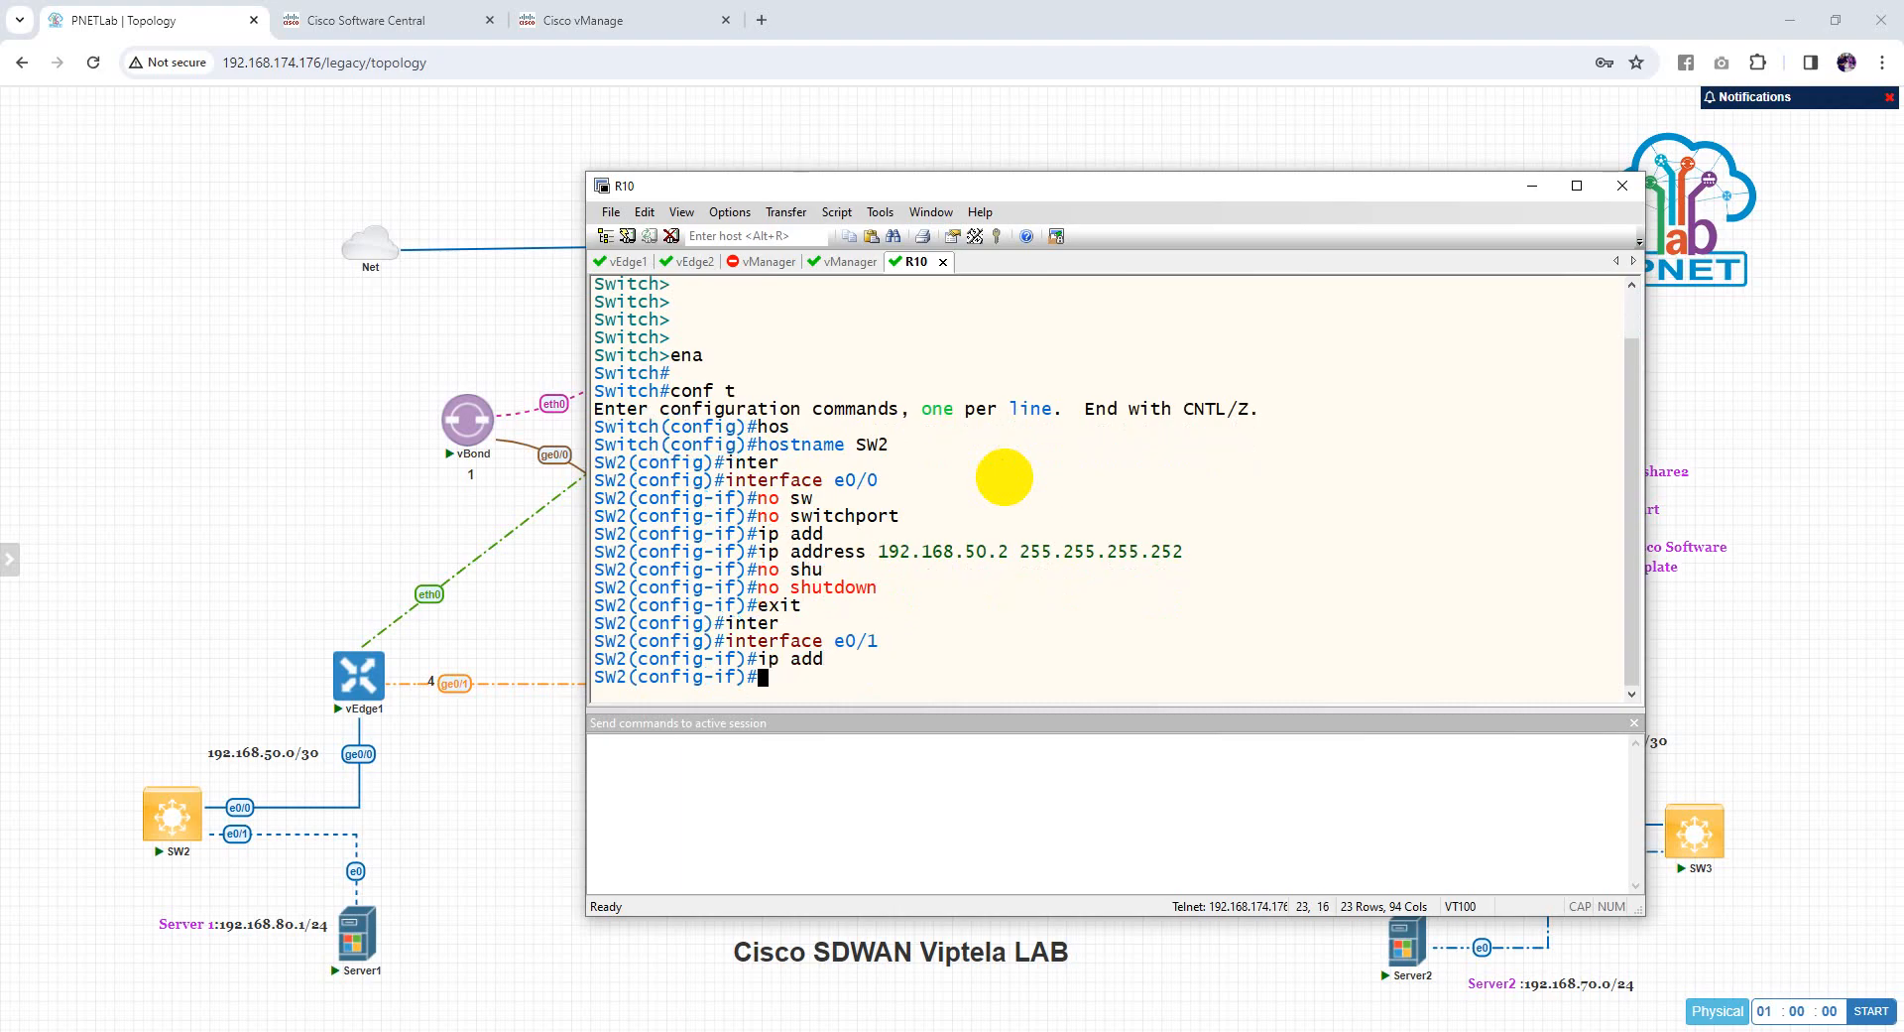
key(Tab)
text(w)
key(Tab)
key(Return)
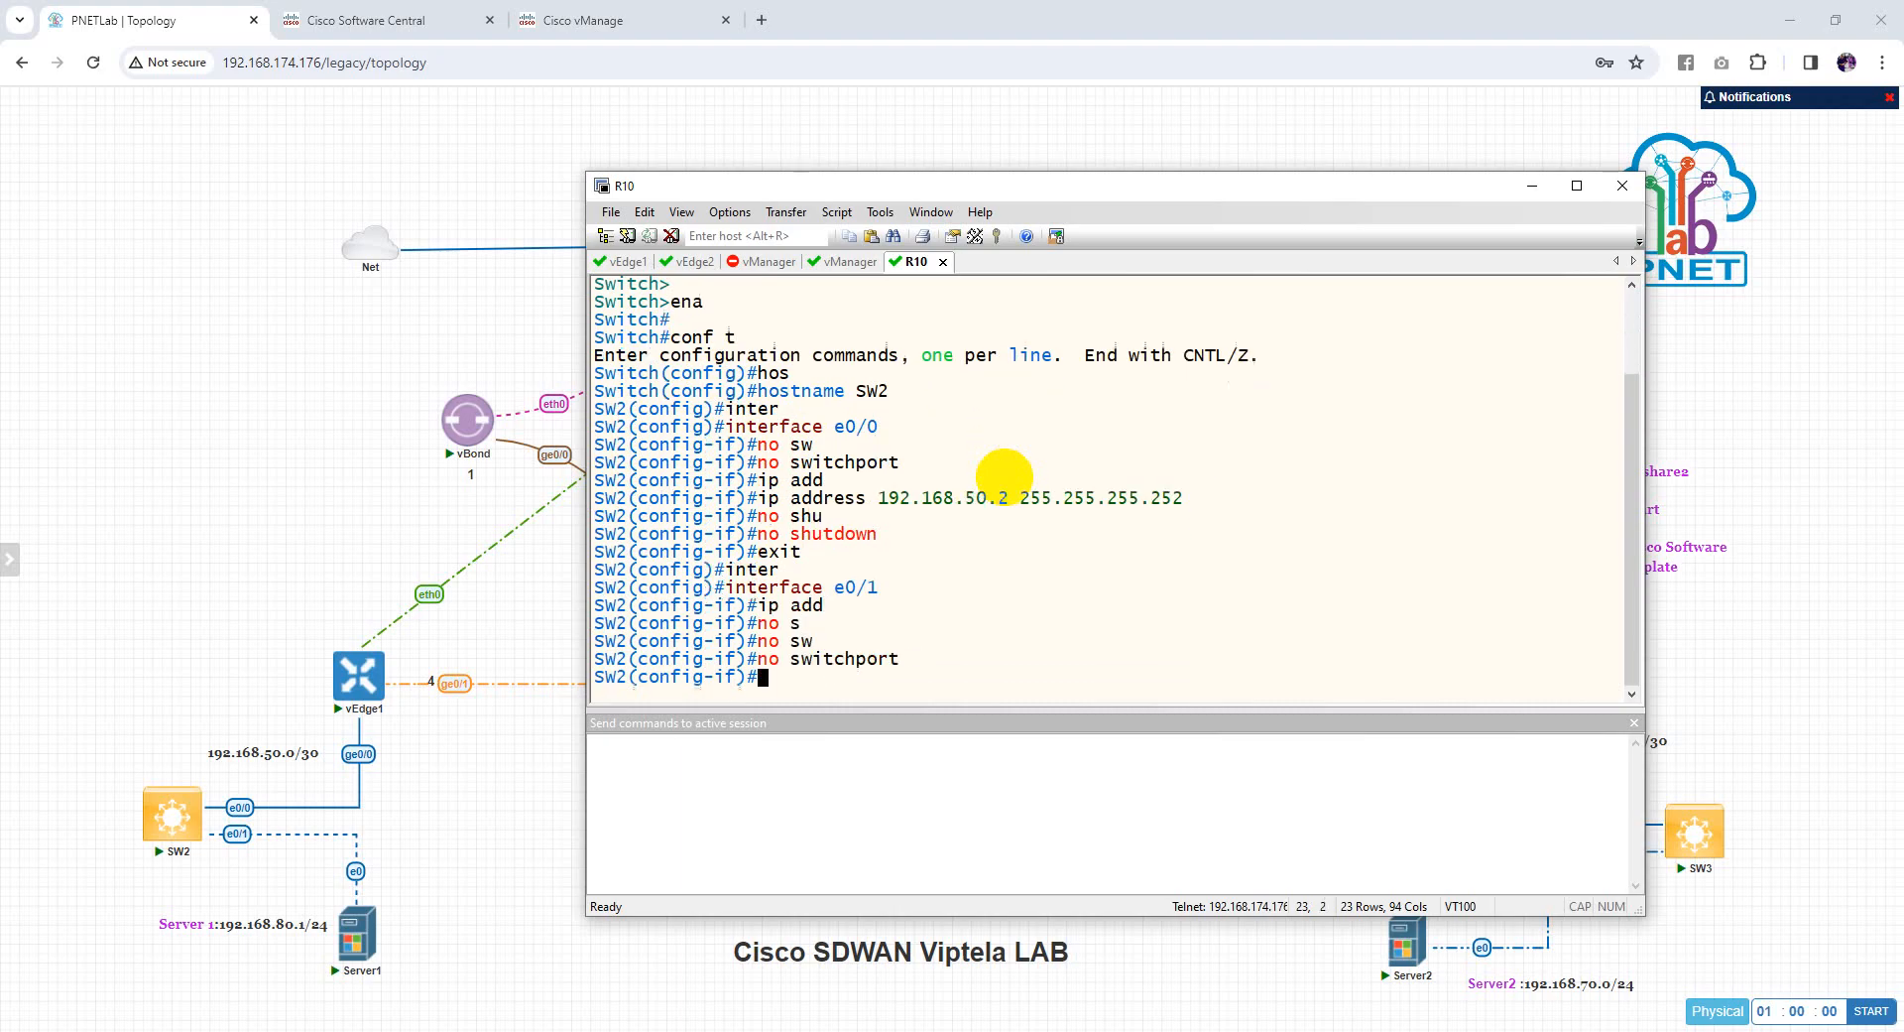
text(dd)
key(Tab)
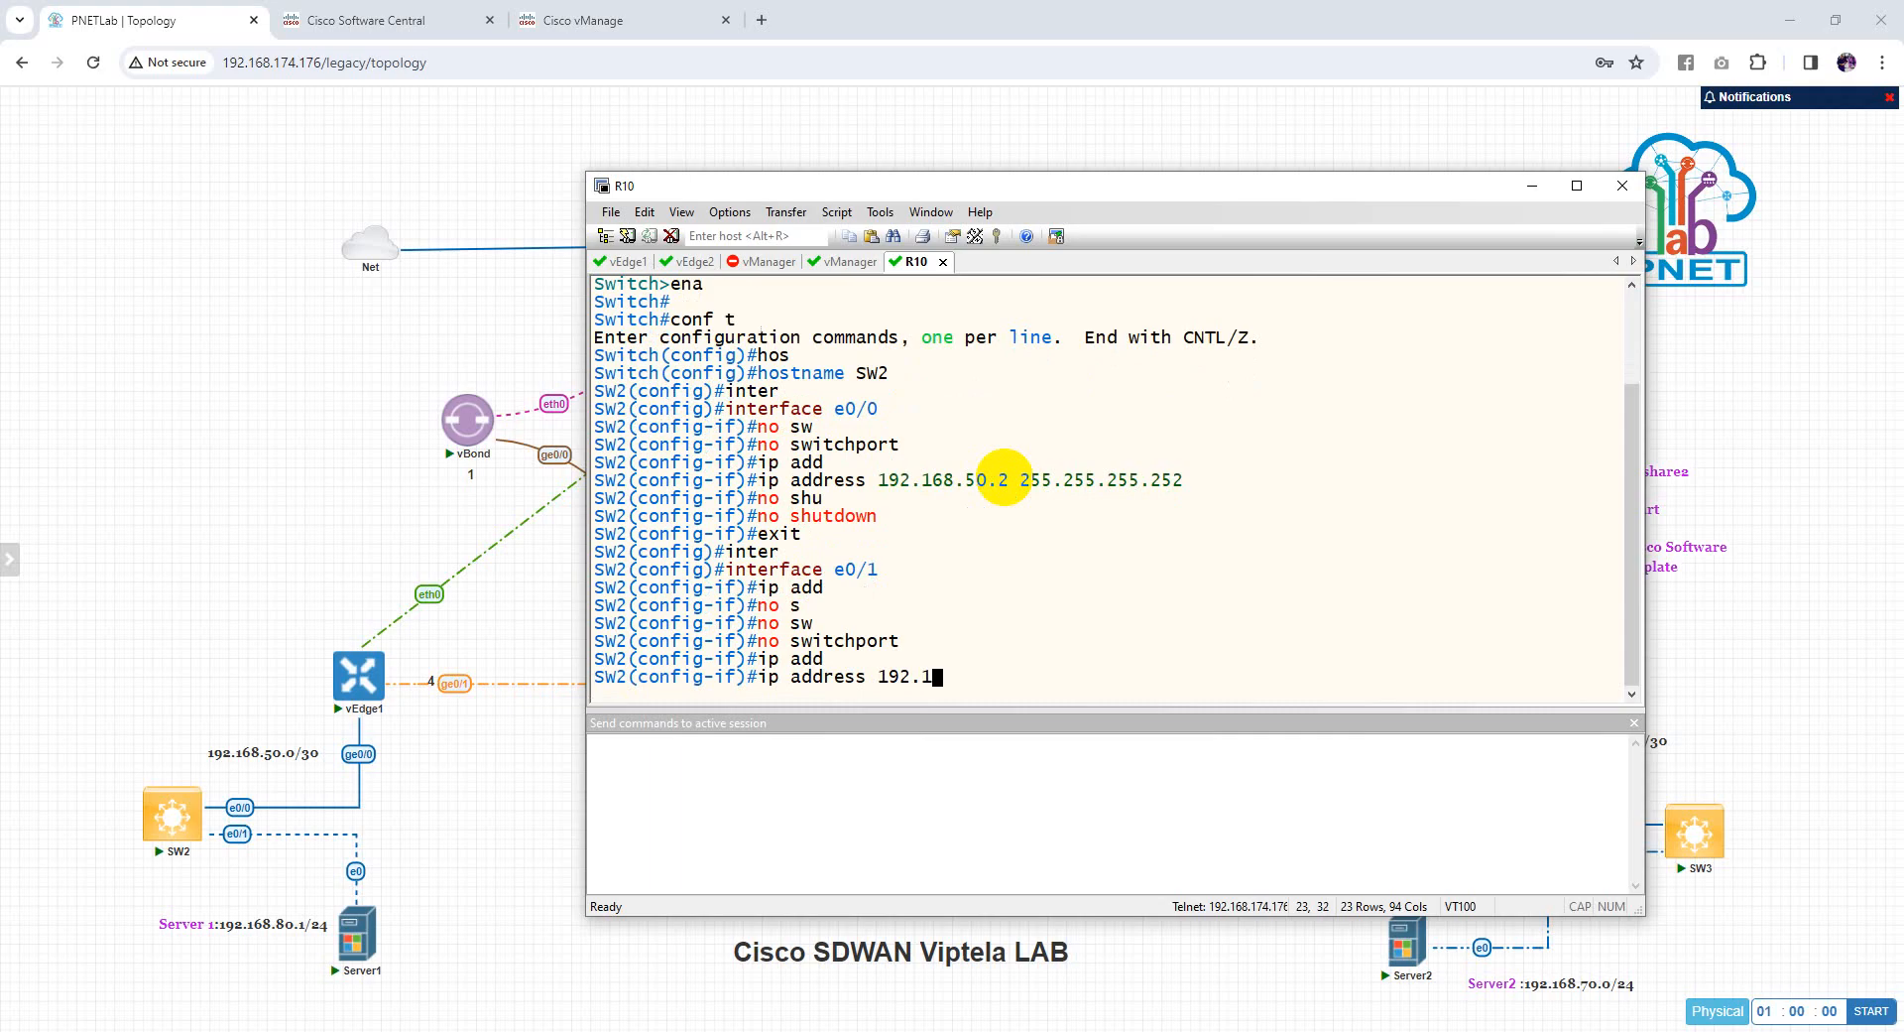
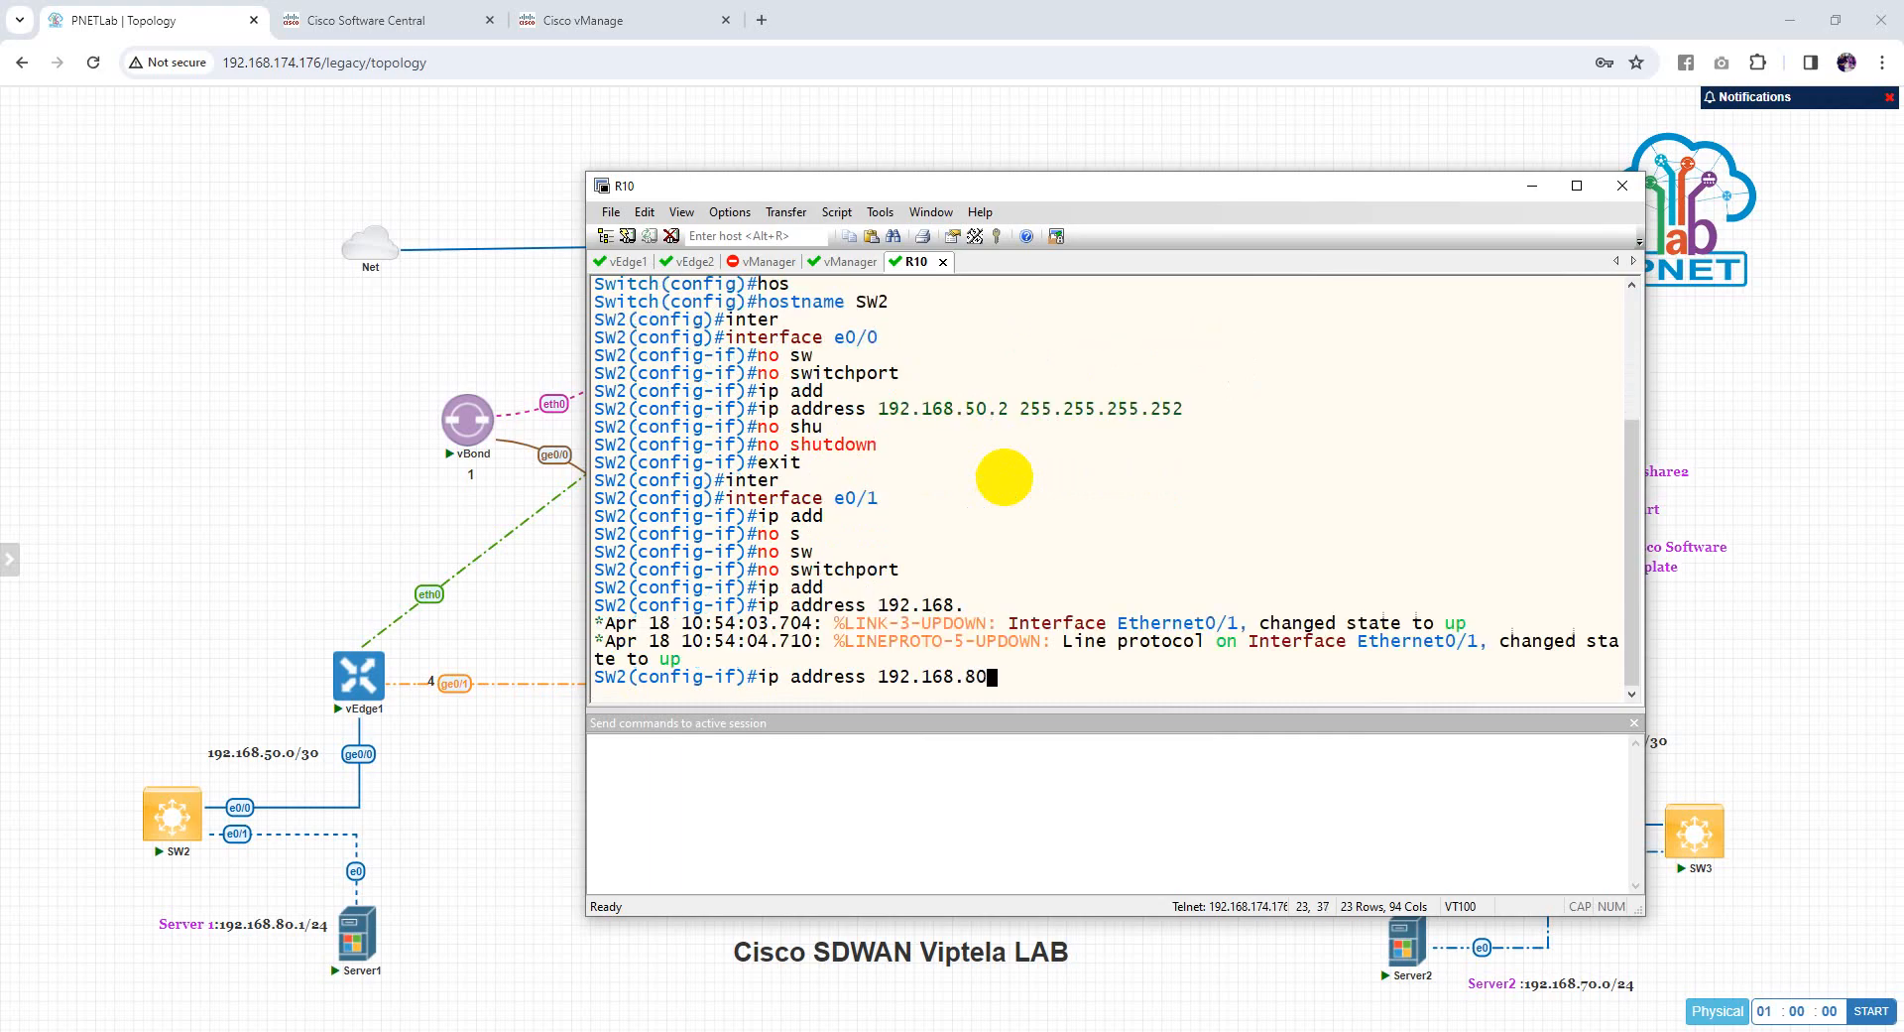
Give SW2's e0/1 the address 192.168.80.1 255.255.255.0
text(1 255.255.255.252)
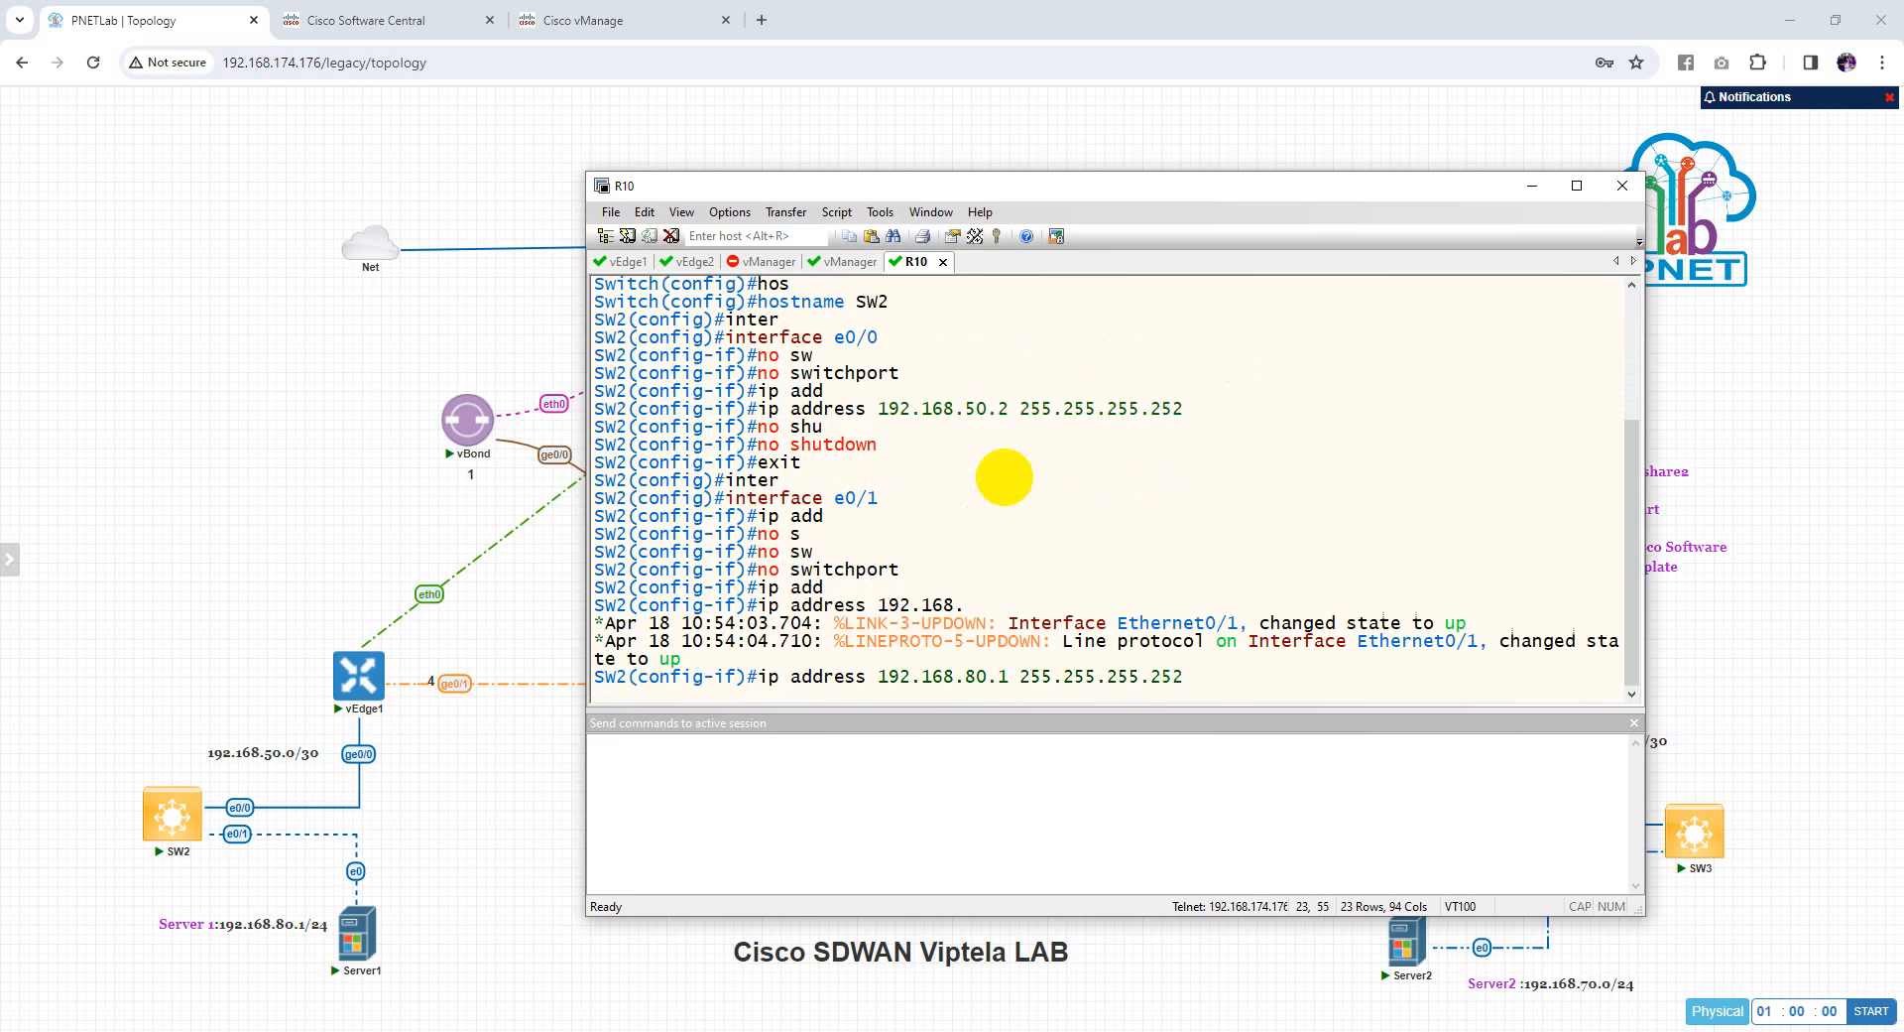
key(BackSpace)
key(BackSpace)
key(BackSpace)
text(0)
key(Return)
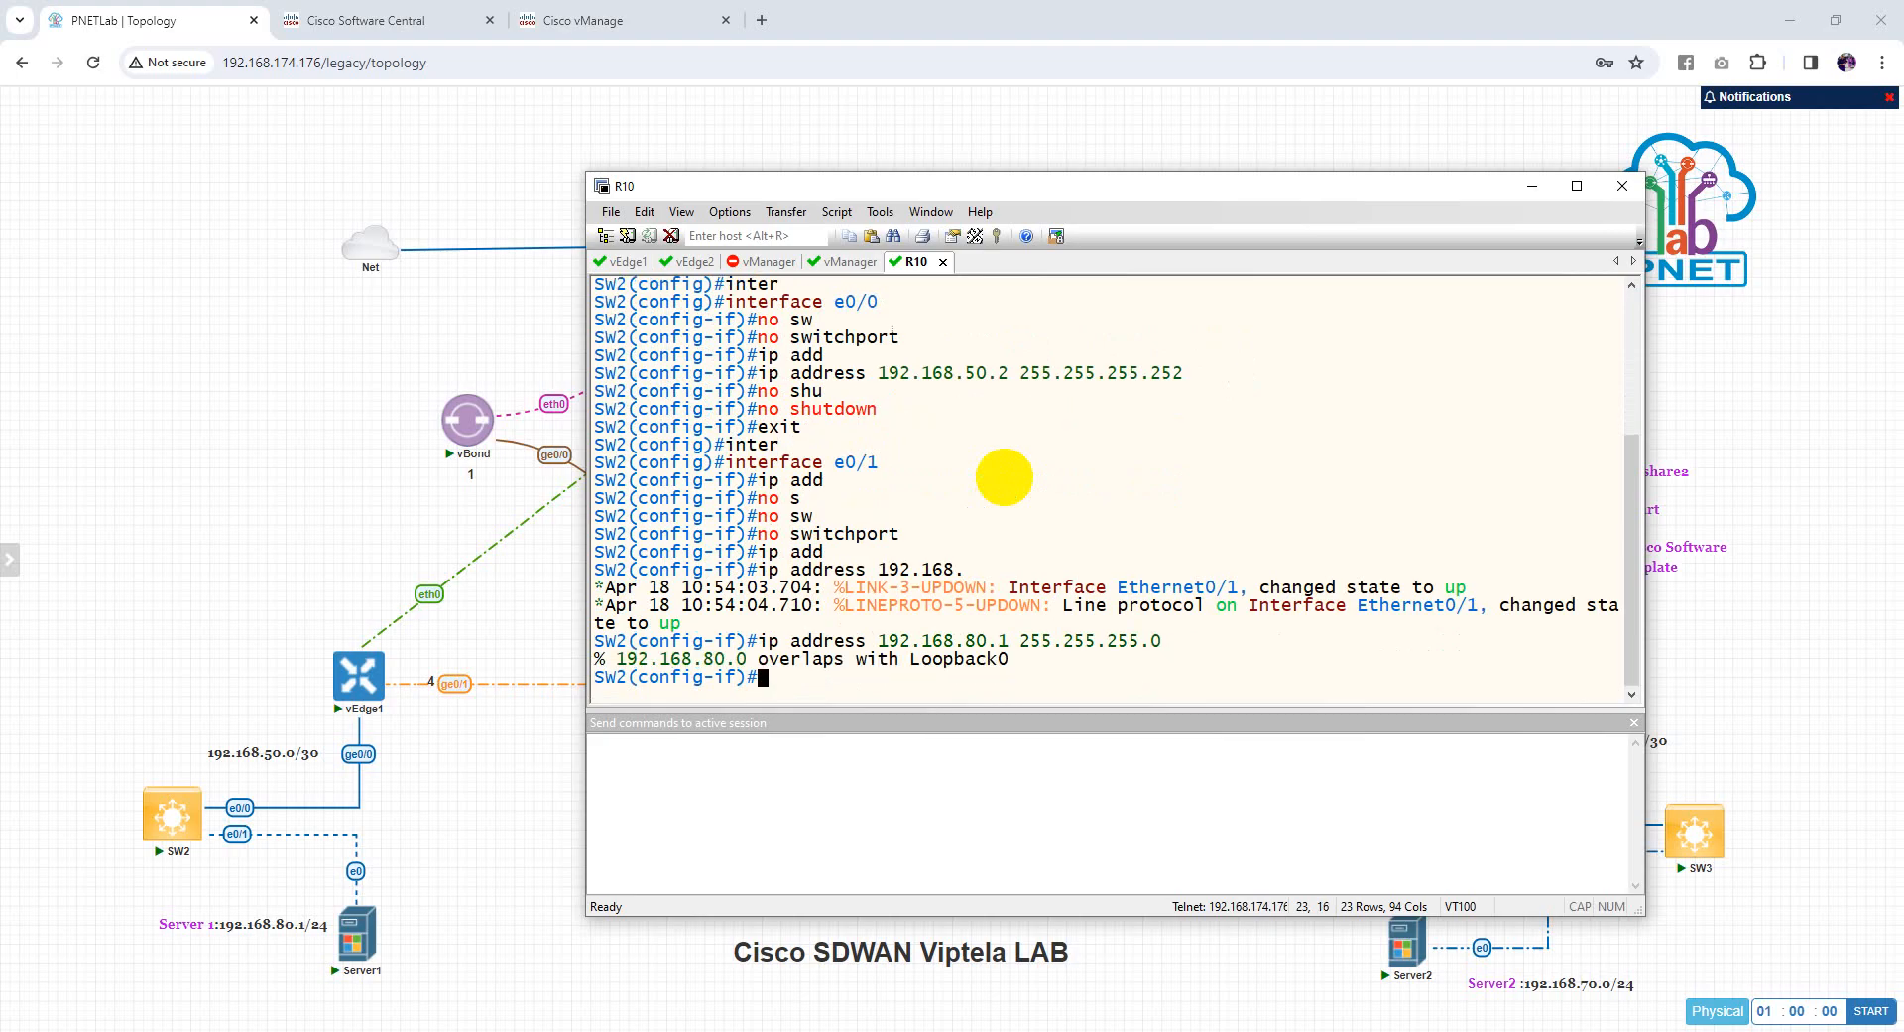
text(exit)
key(Return)
Remove the overlapping IP address from Loopback0
text(inter)
key(Tab)
text(loo)
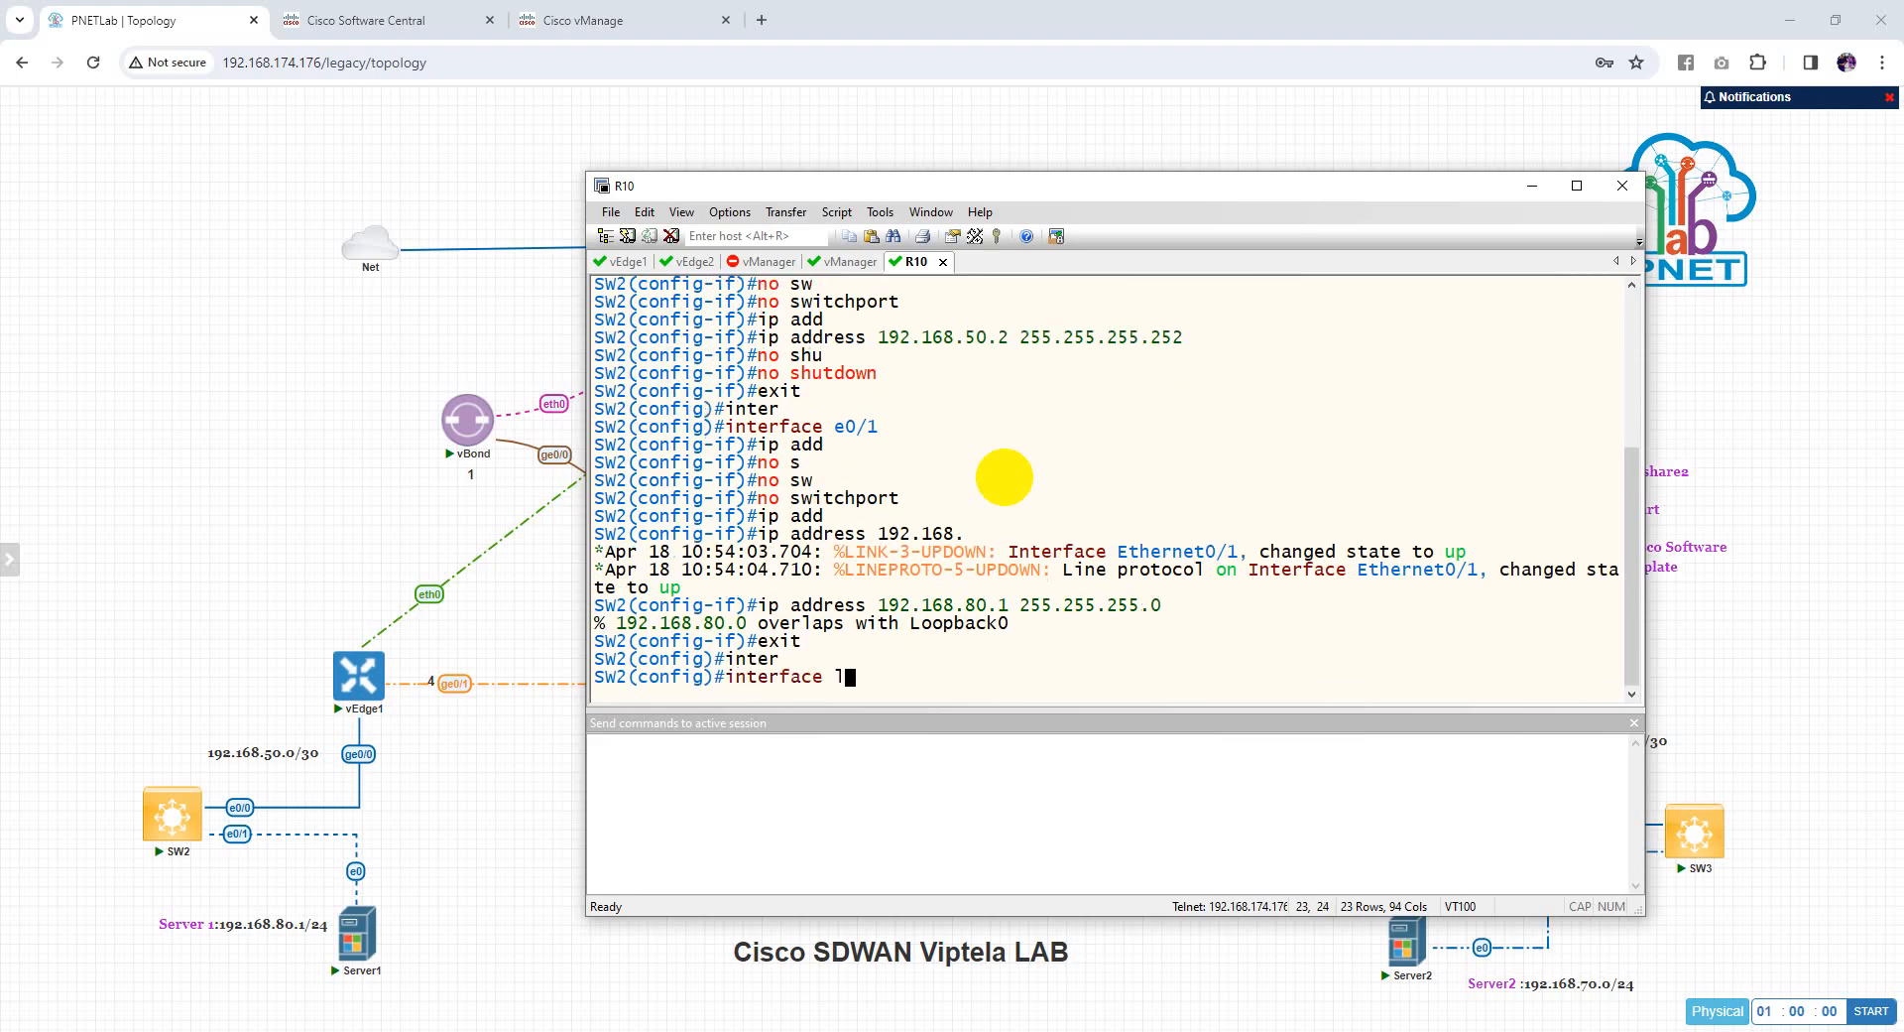
key(Tab)
text(0)
key(Return)
text(no ip add)
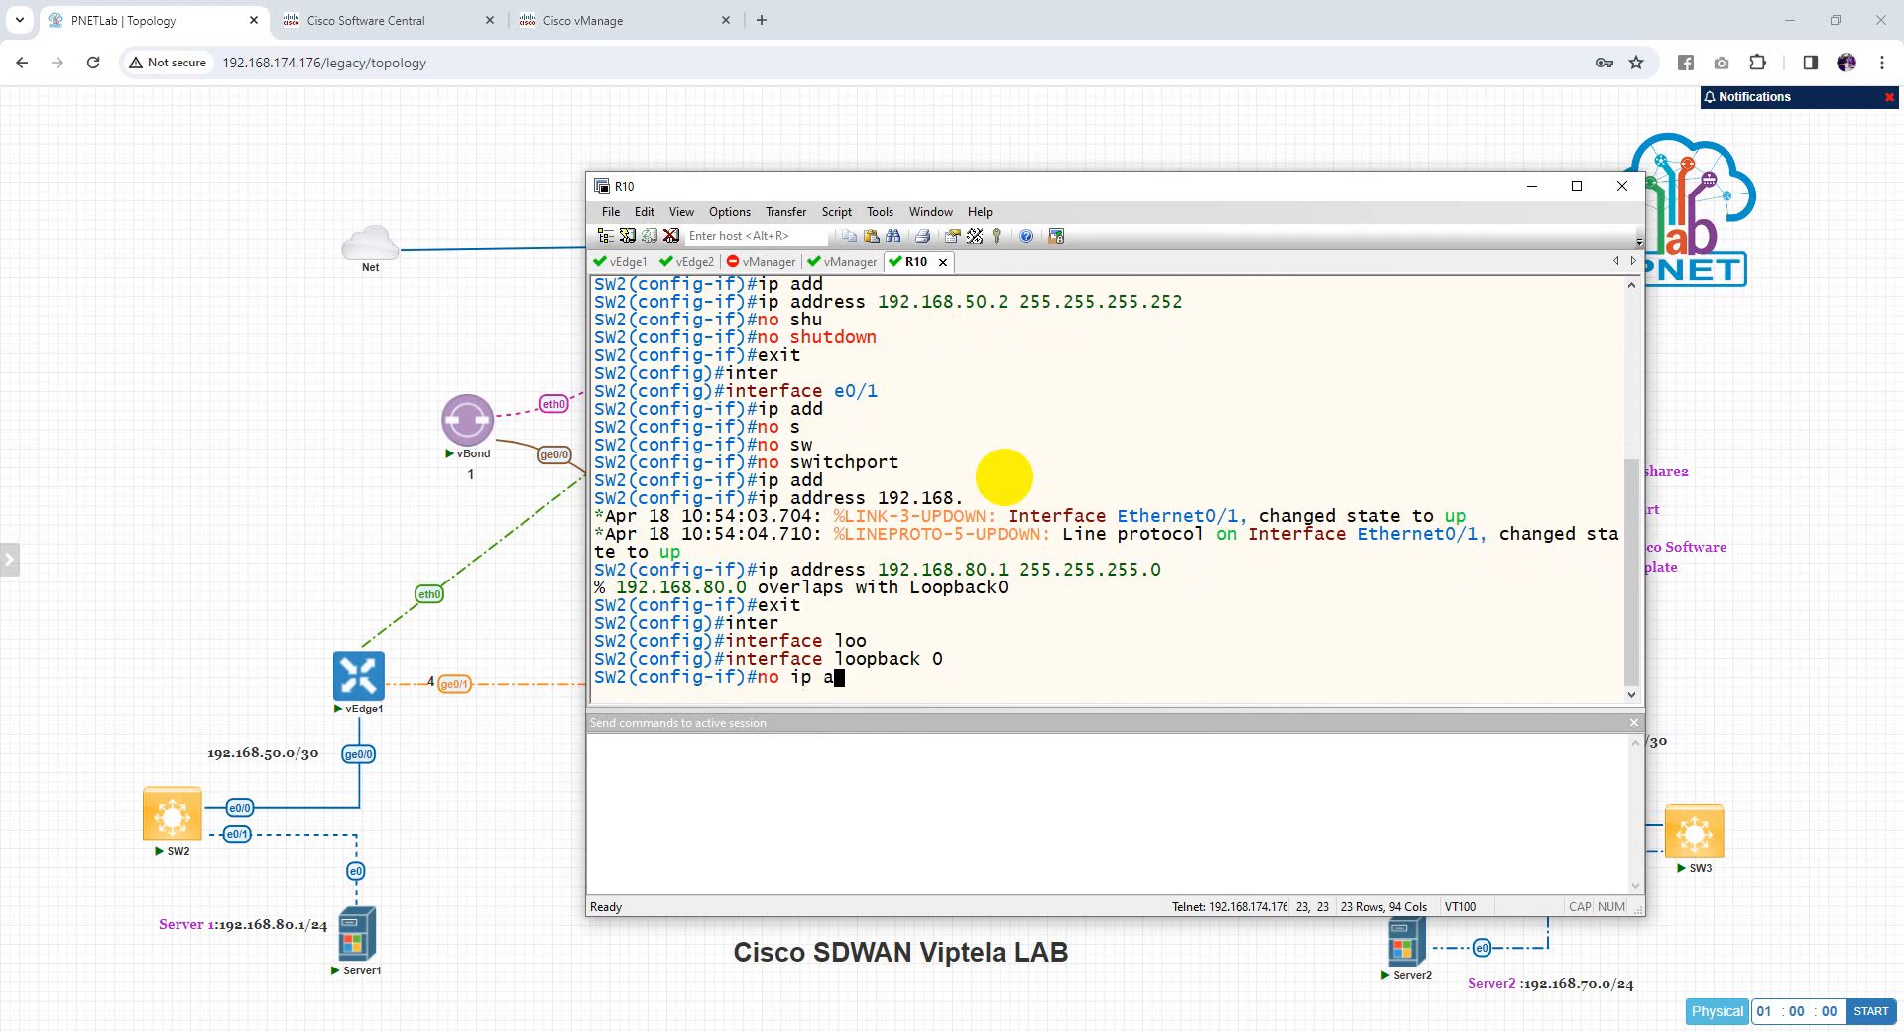
key(Tab)
key(Return)
text(exit)
key(Return)
Reapply 192.168.80.1 255.255.255.0 to interface e0/1
text(inter)
key(Tab)
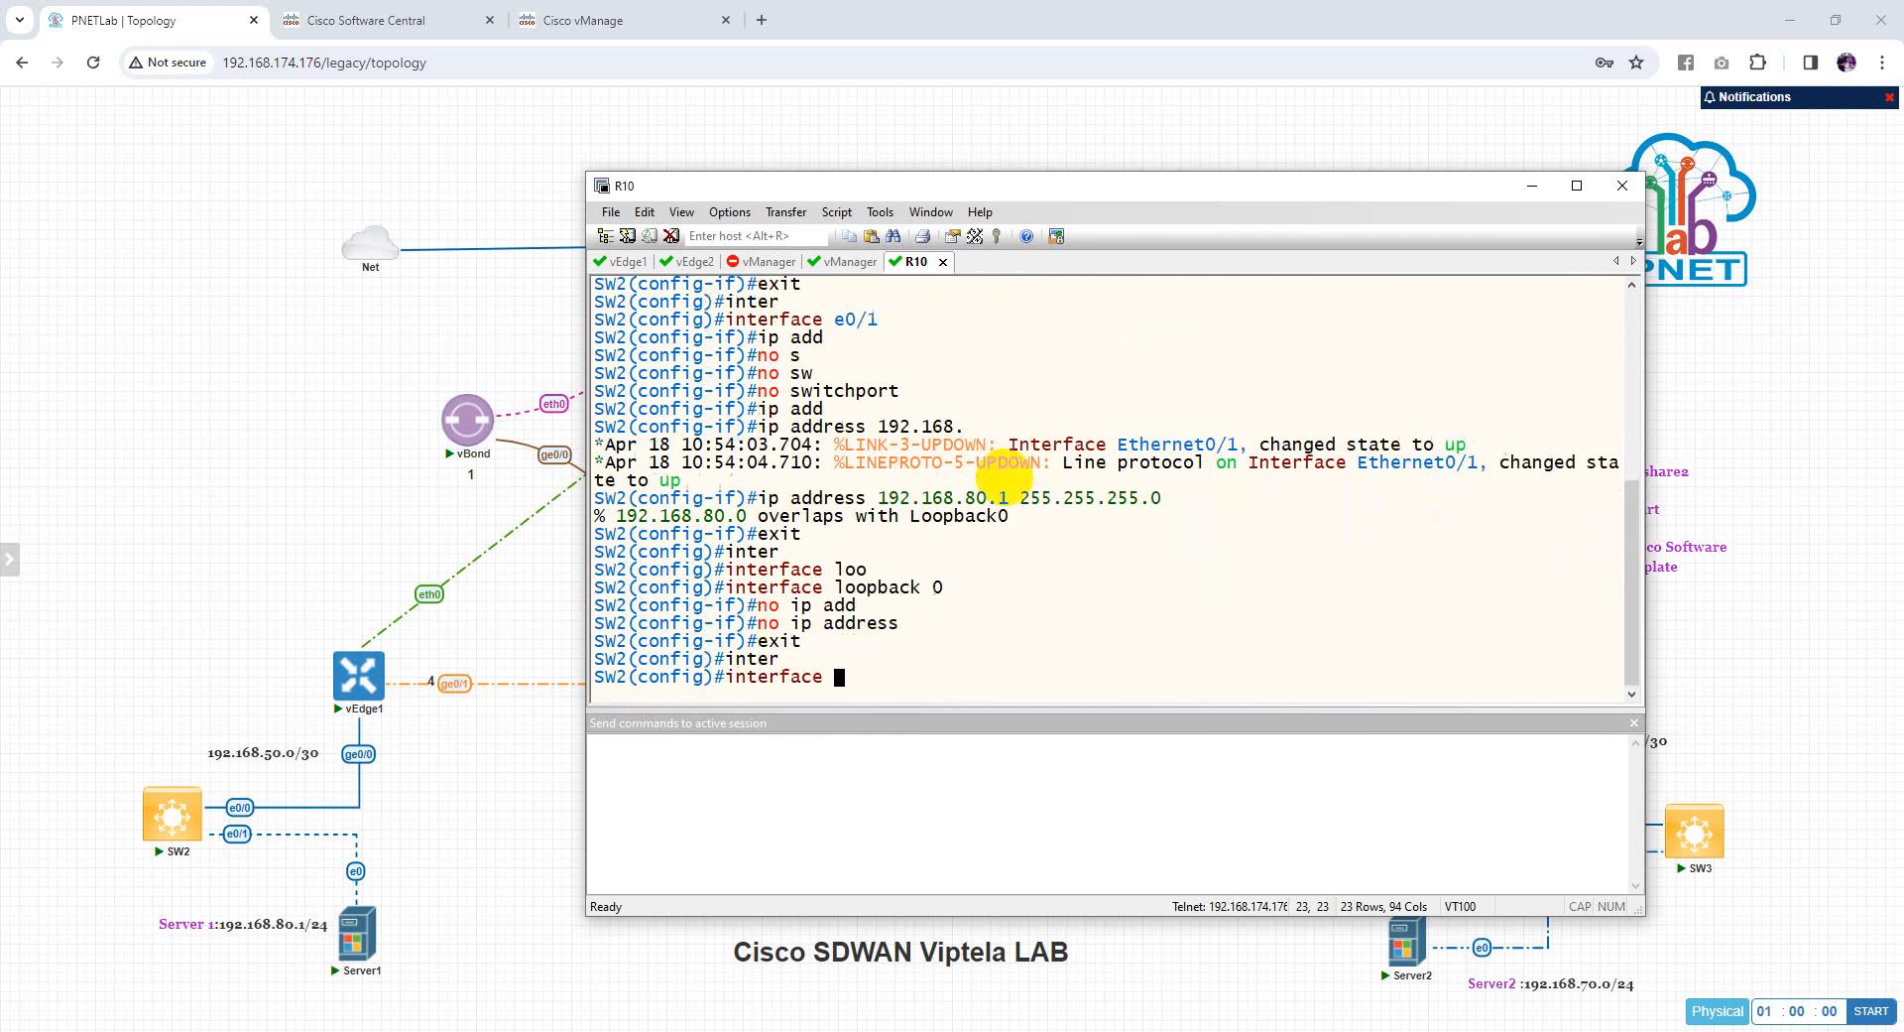
text(e0/1)
key(Return)
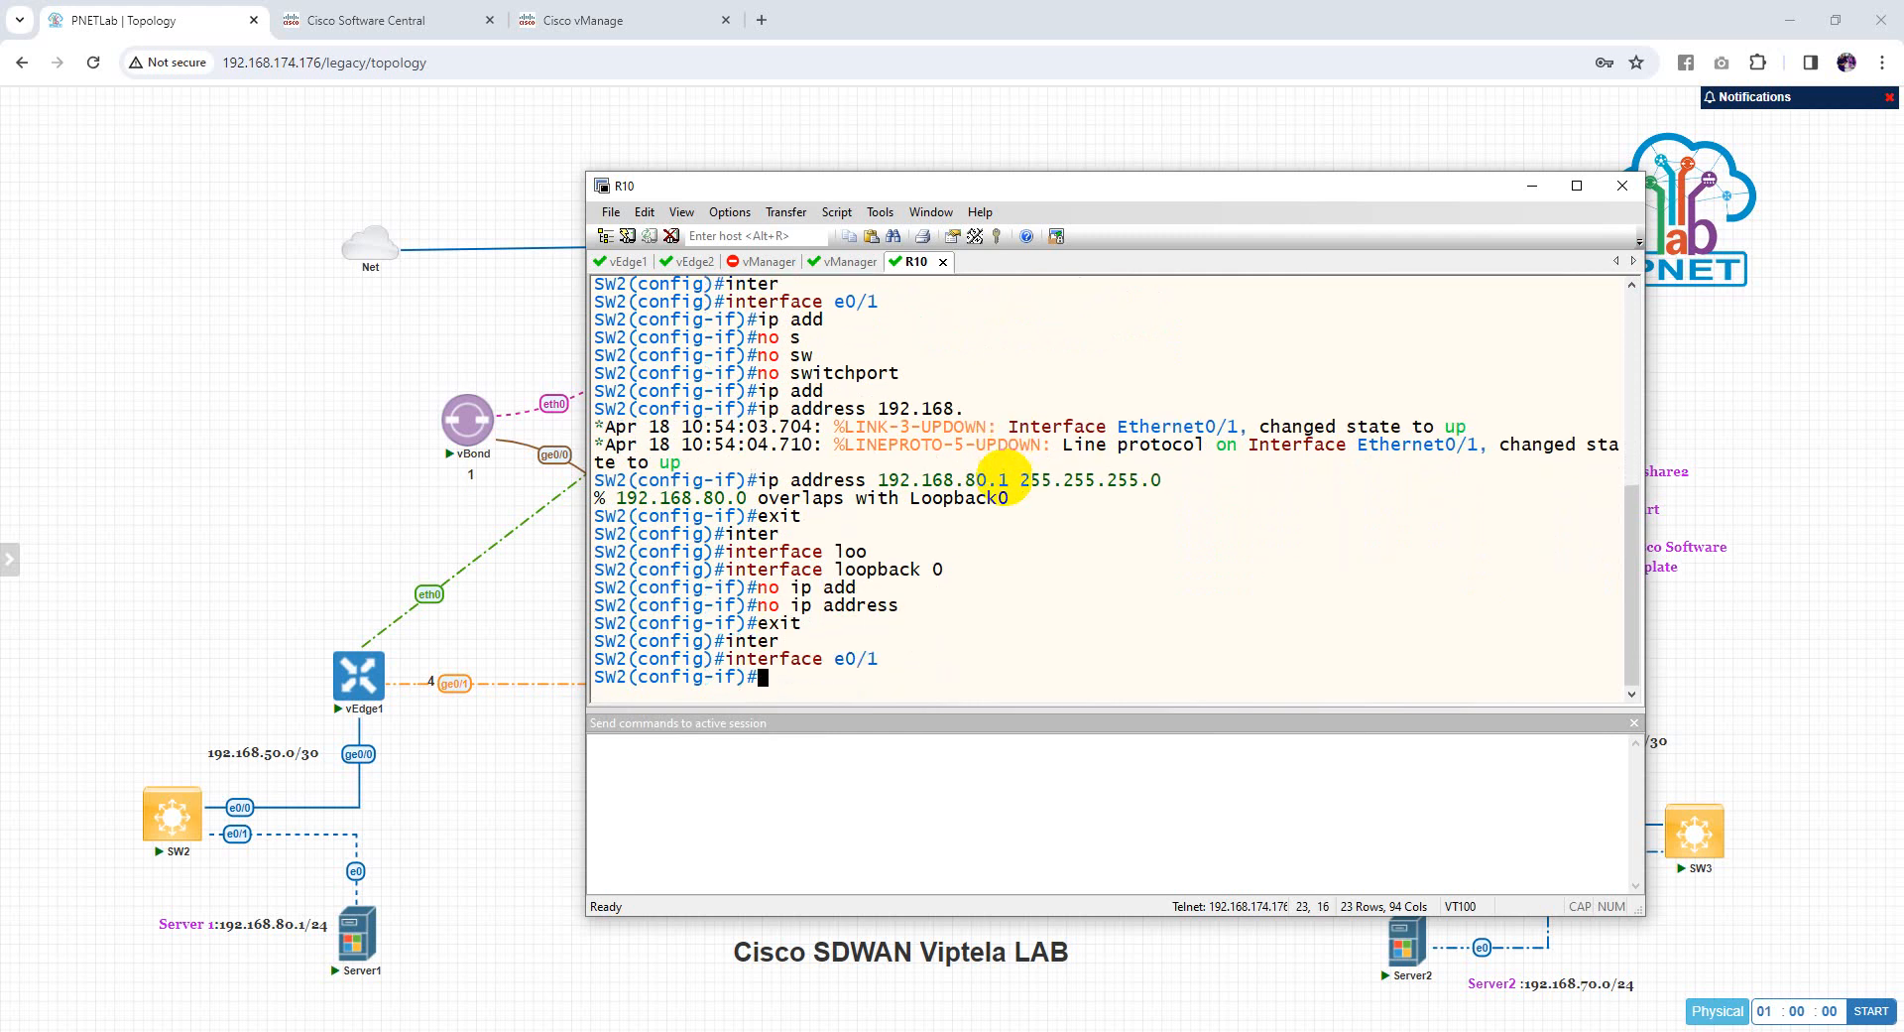
text(ip add)
key(Tab)
key(Up)
key(Up)
key(Up)
key(Up)
key(Up)
key(Up)
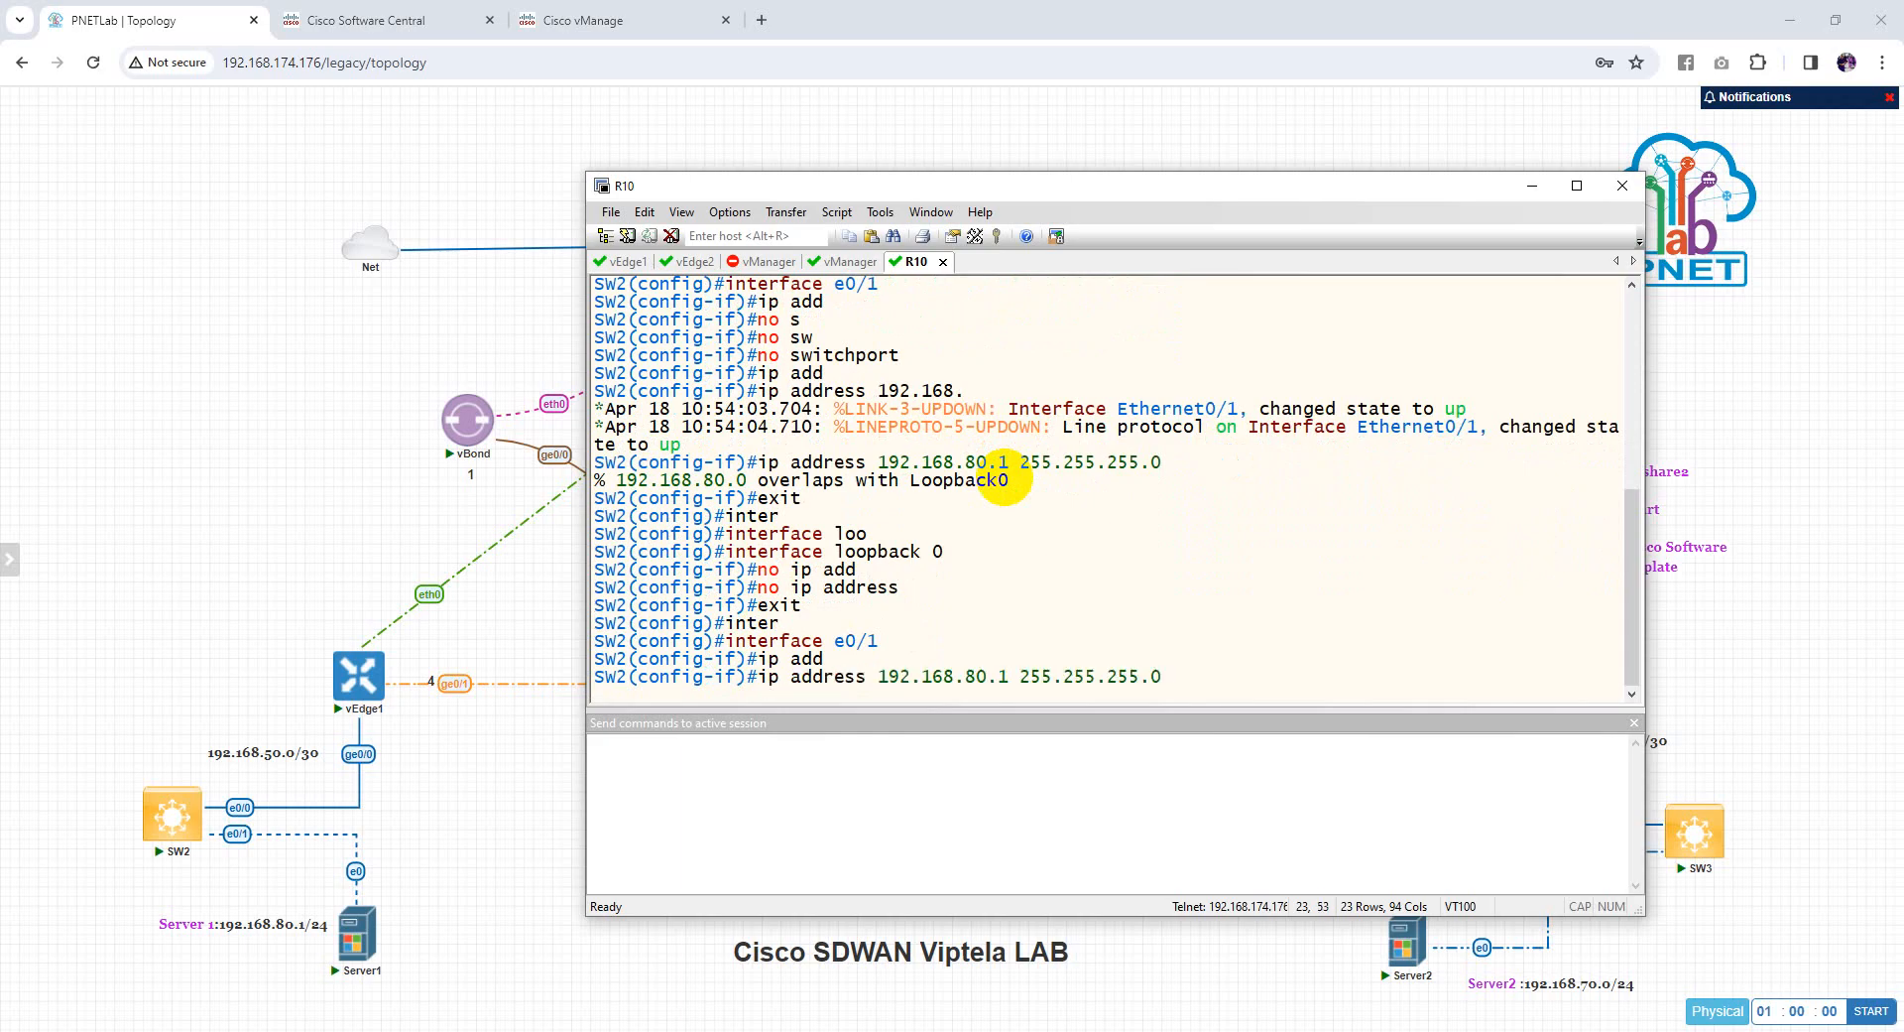
key(Return)
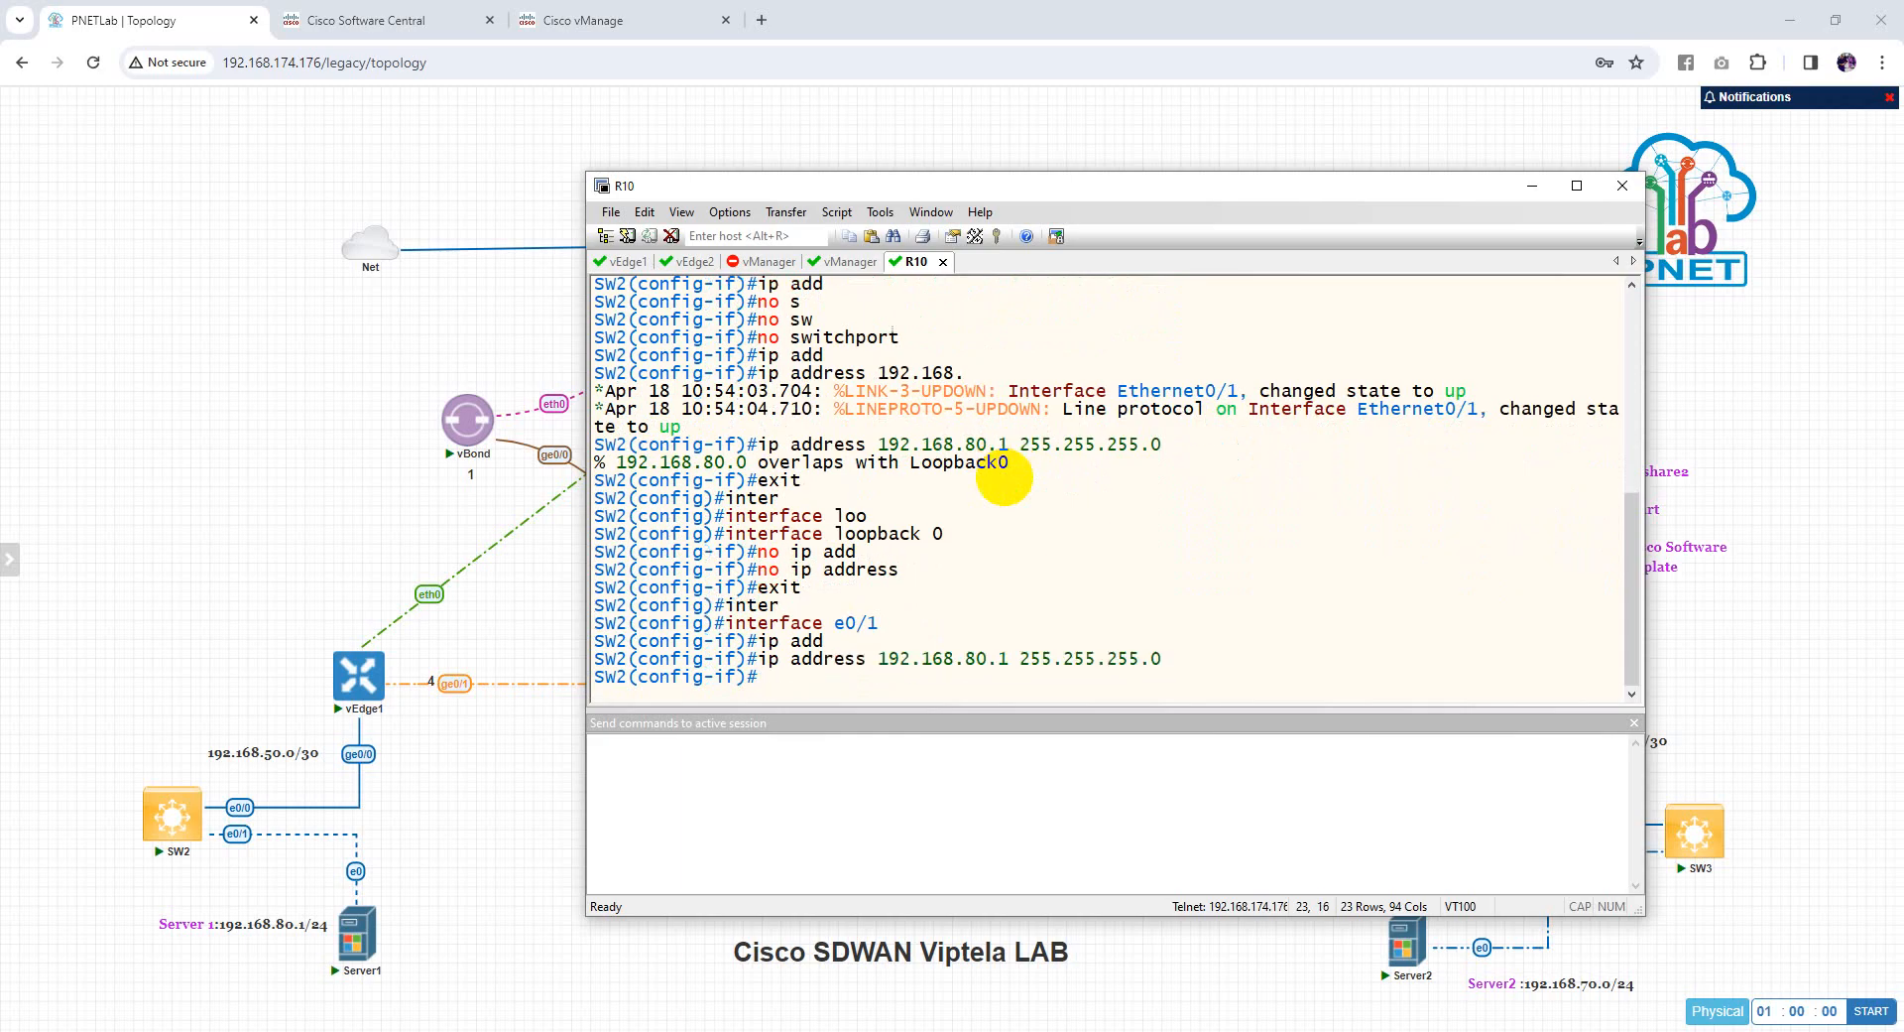
Enable OSPF process 1 area 0 on e0/1
text(ip os)
key(Tab)
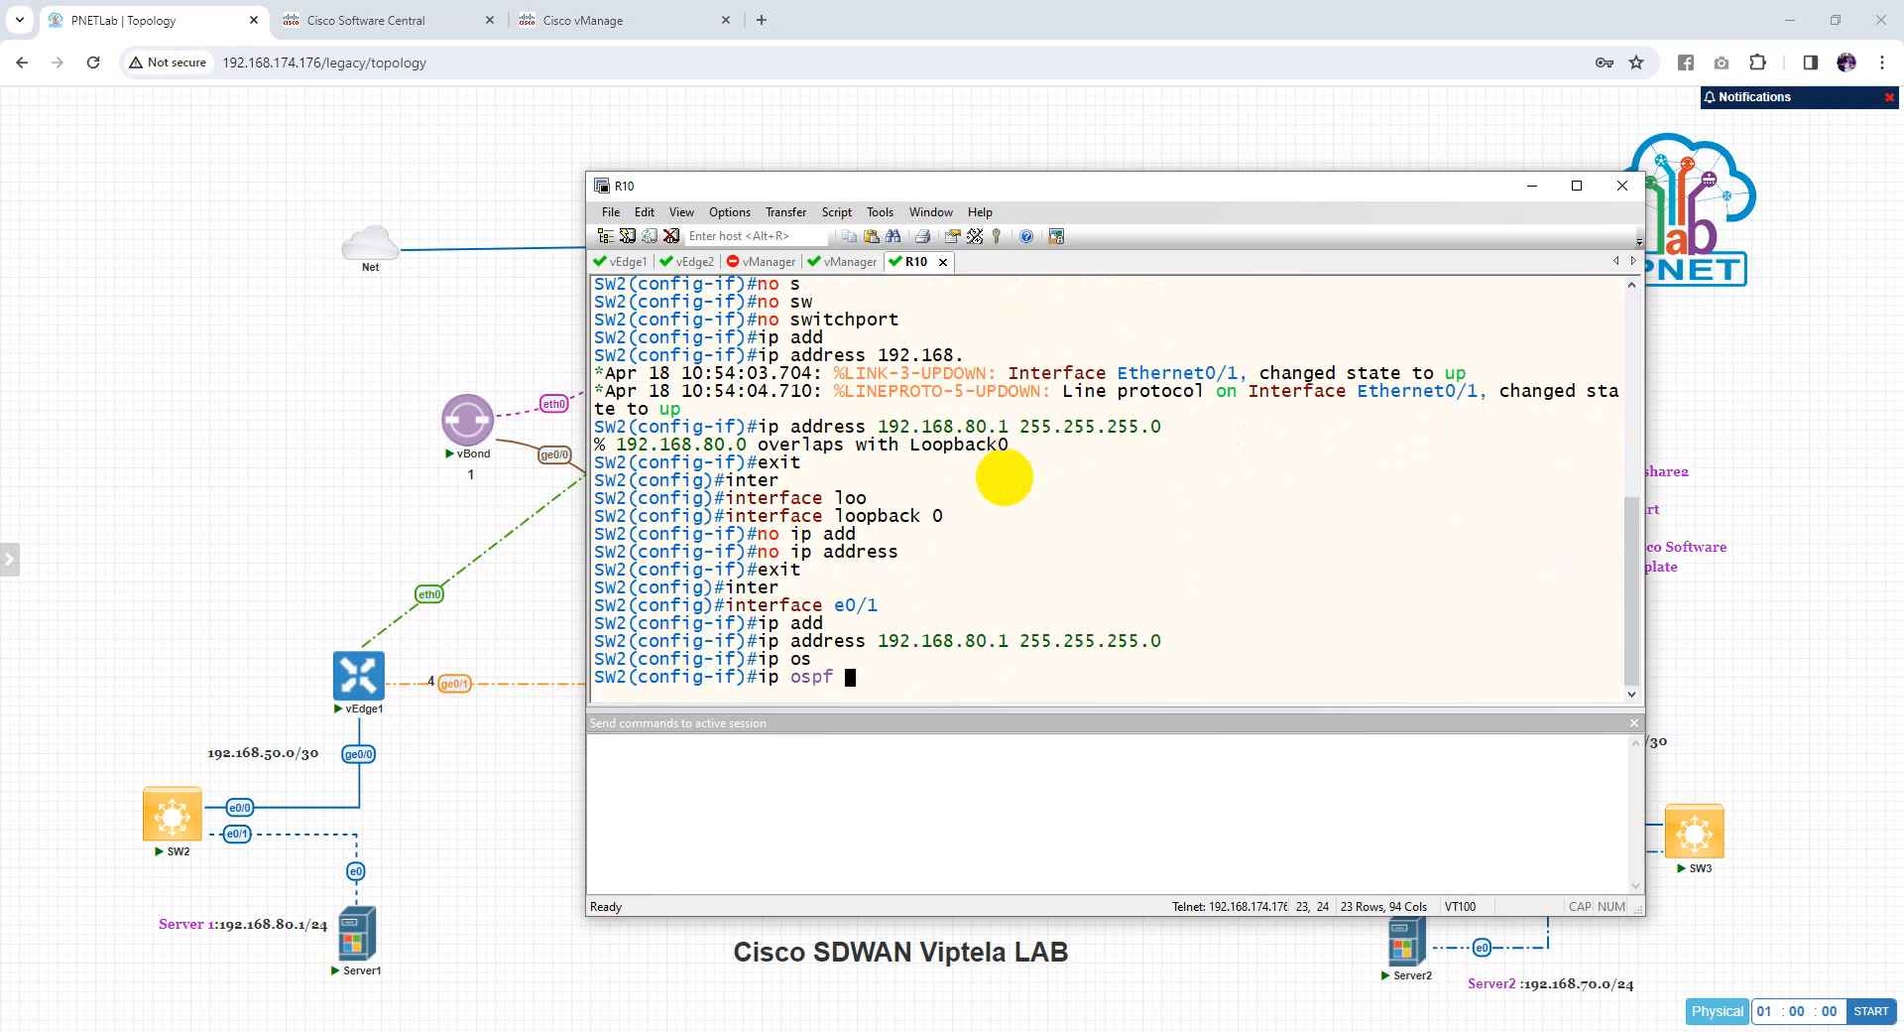
text(1 ar)
key(Tab)
text(0)
key(Return)
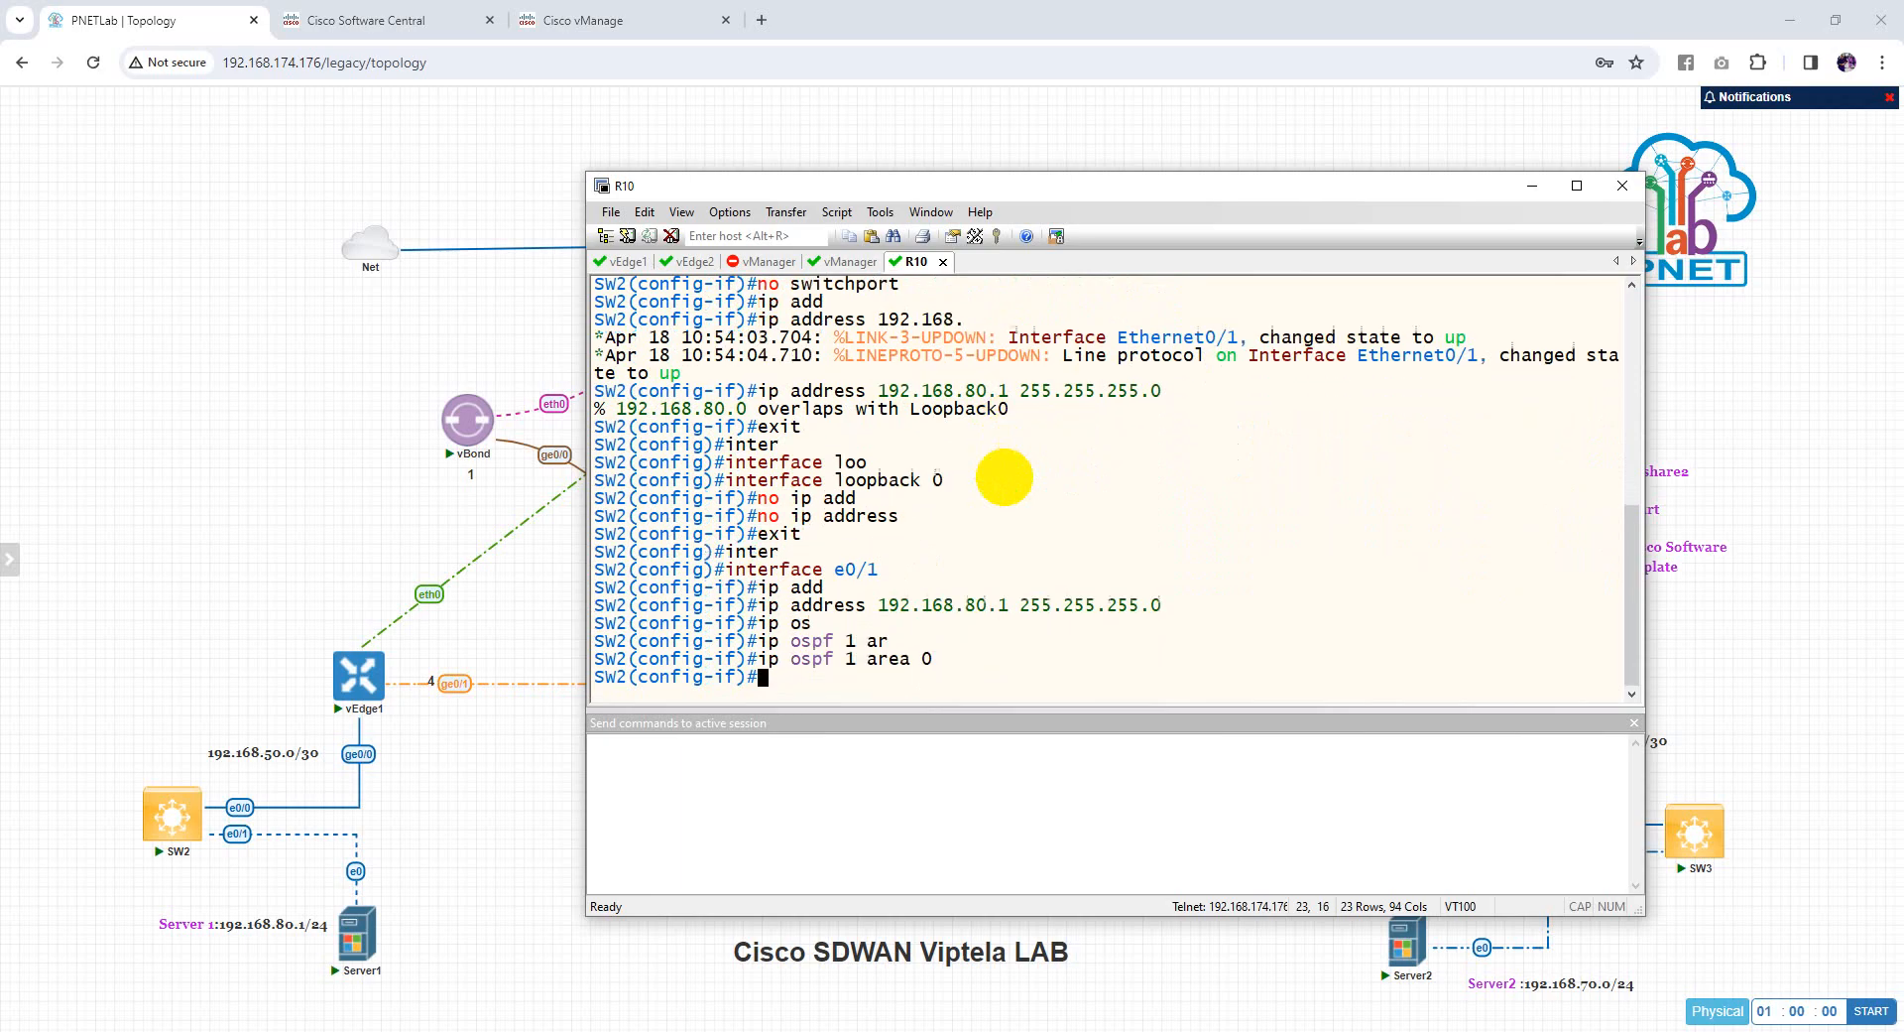
text(exit)
key(Return)
Enable OSPF process 1 area 0 on e0/0
text(inter)
key(Tab)
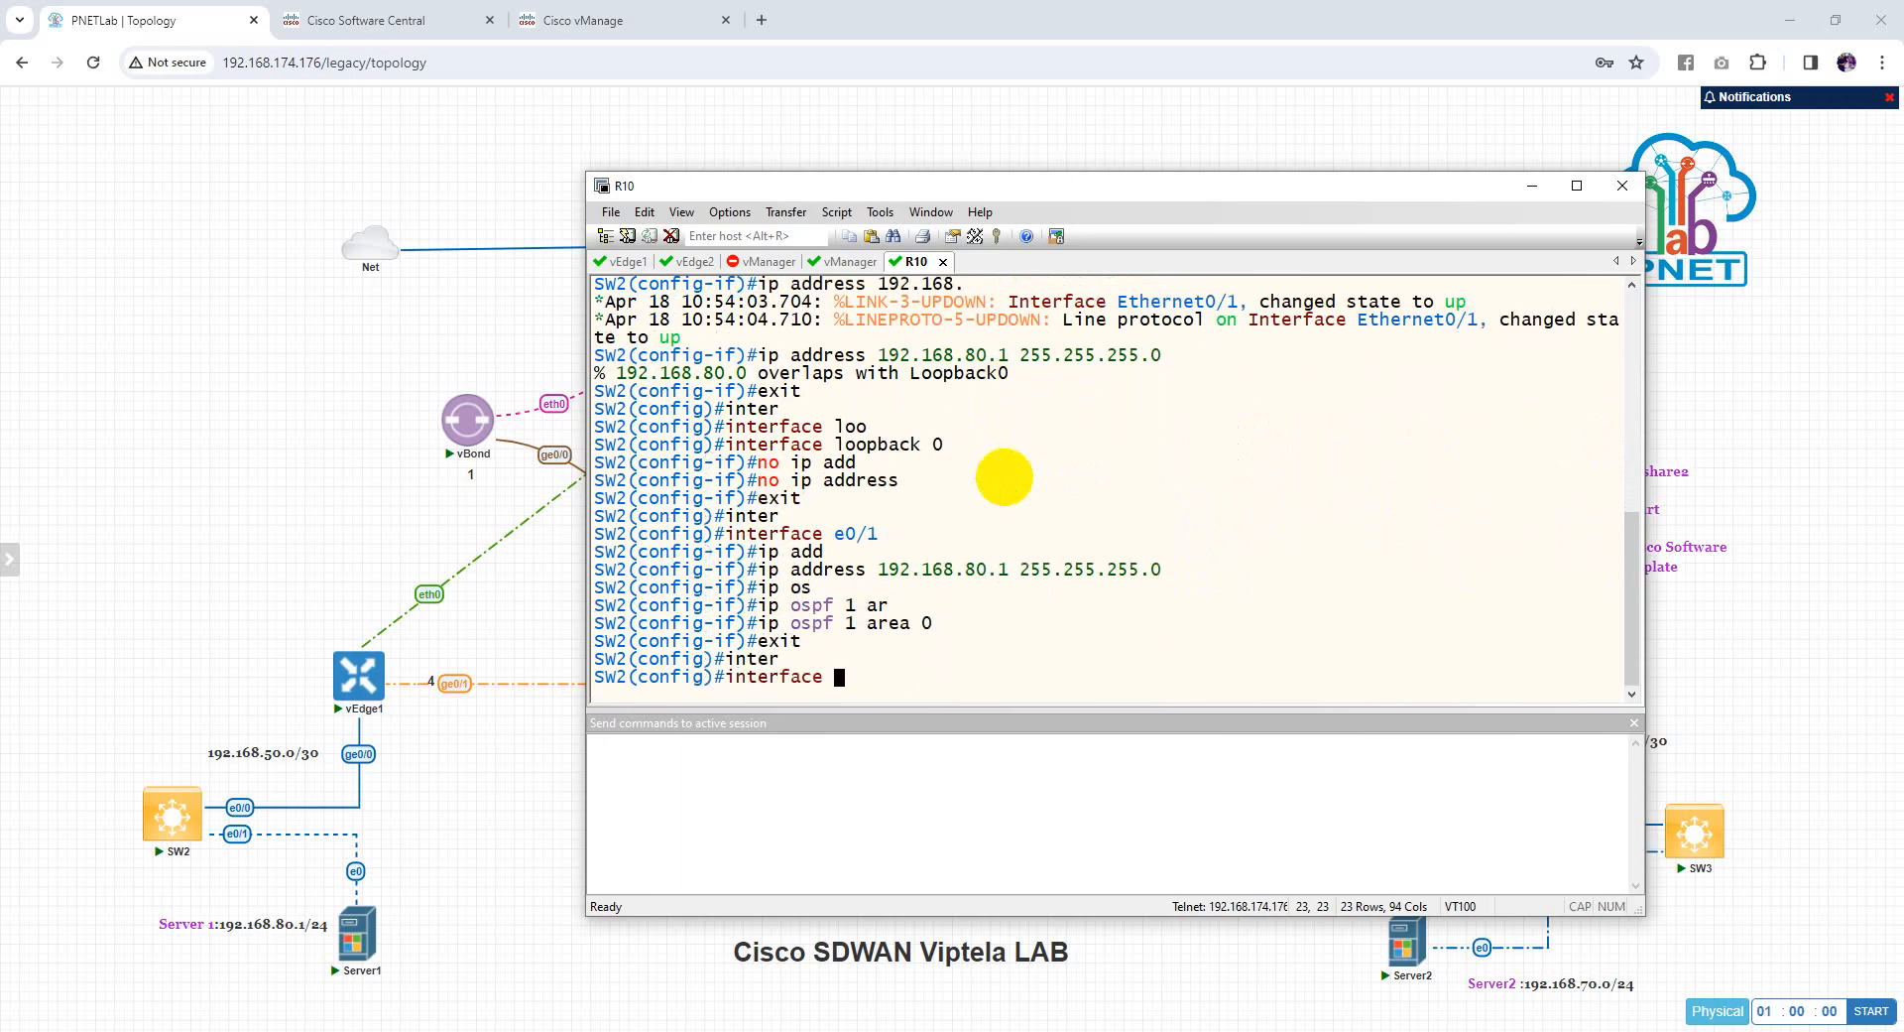
text(e0/0)
key(Return)
text(ip )
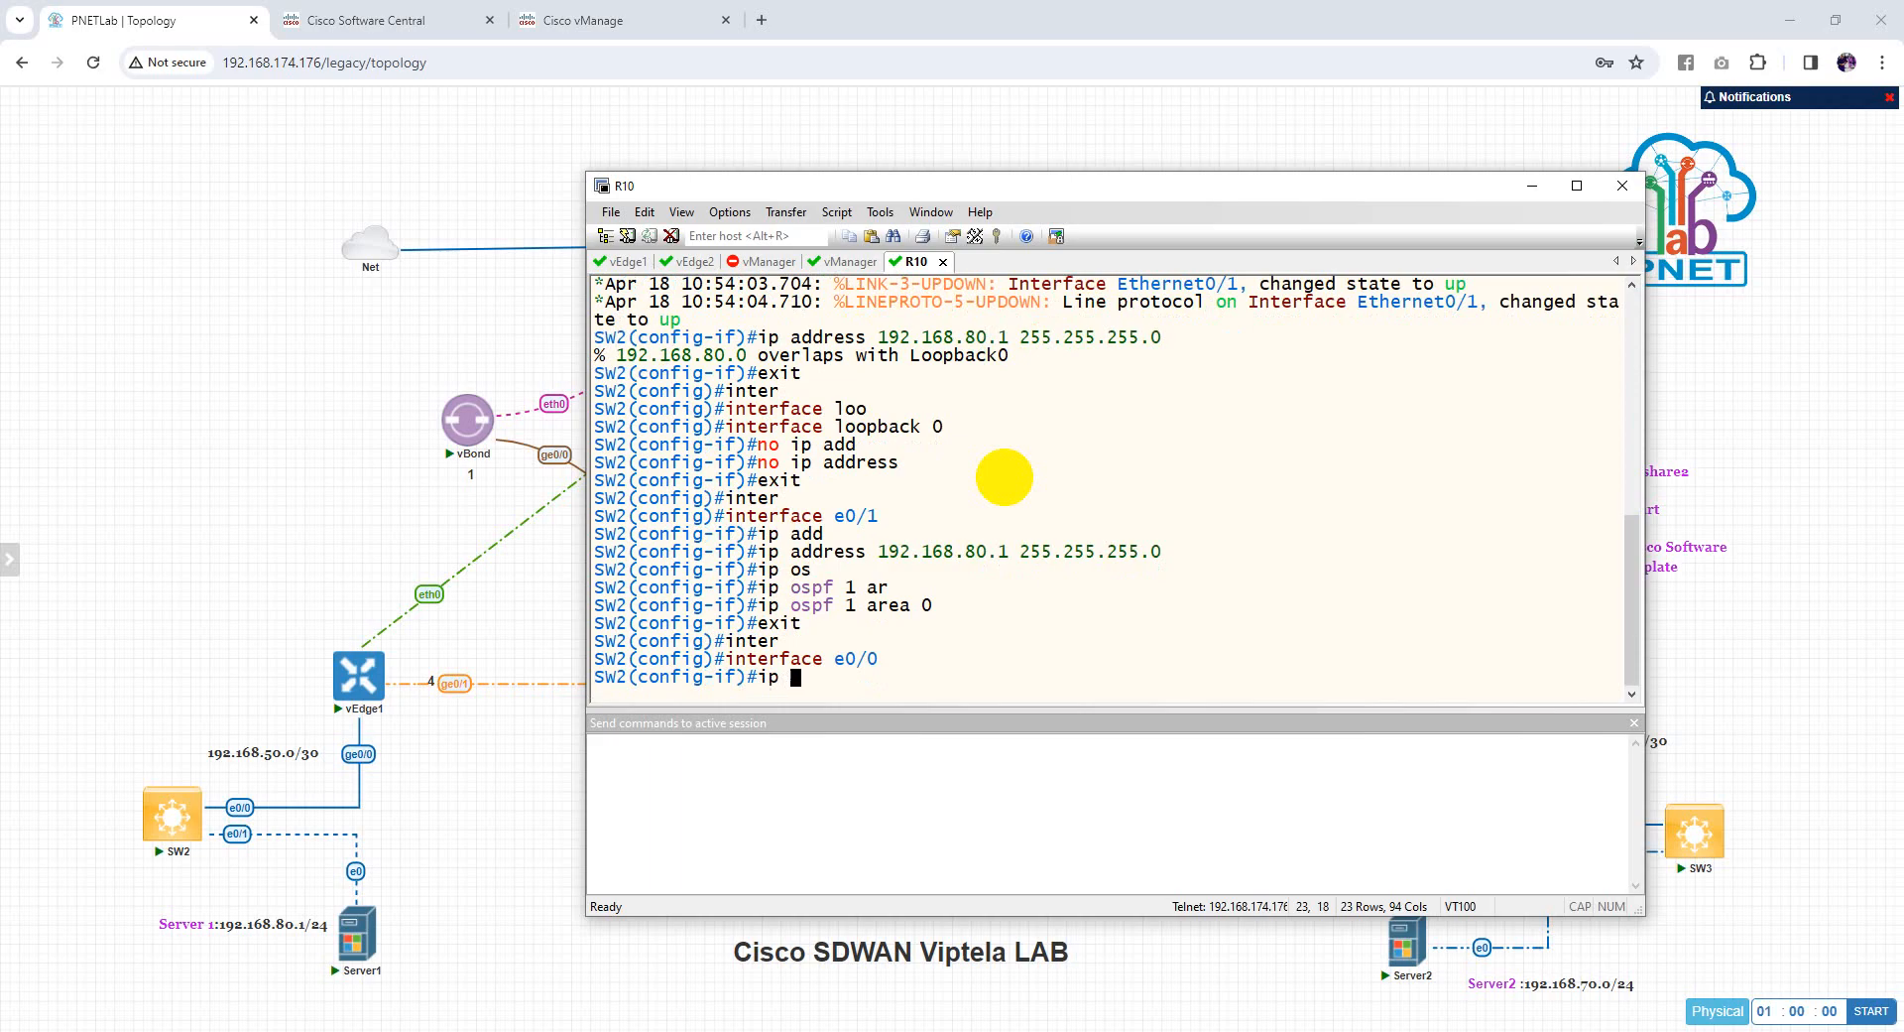
text(os)
key(Tab)
text(1 ar)
key(Tab)
text(0)
key(Return)
Save SW2's configuration with wr and open a console session to SW3
text(en)
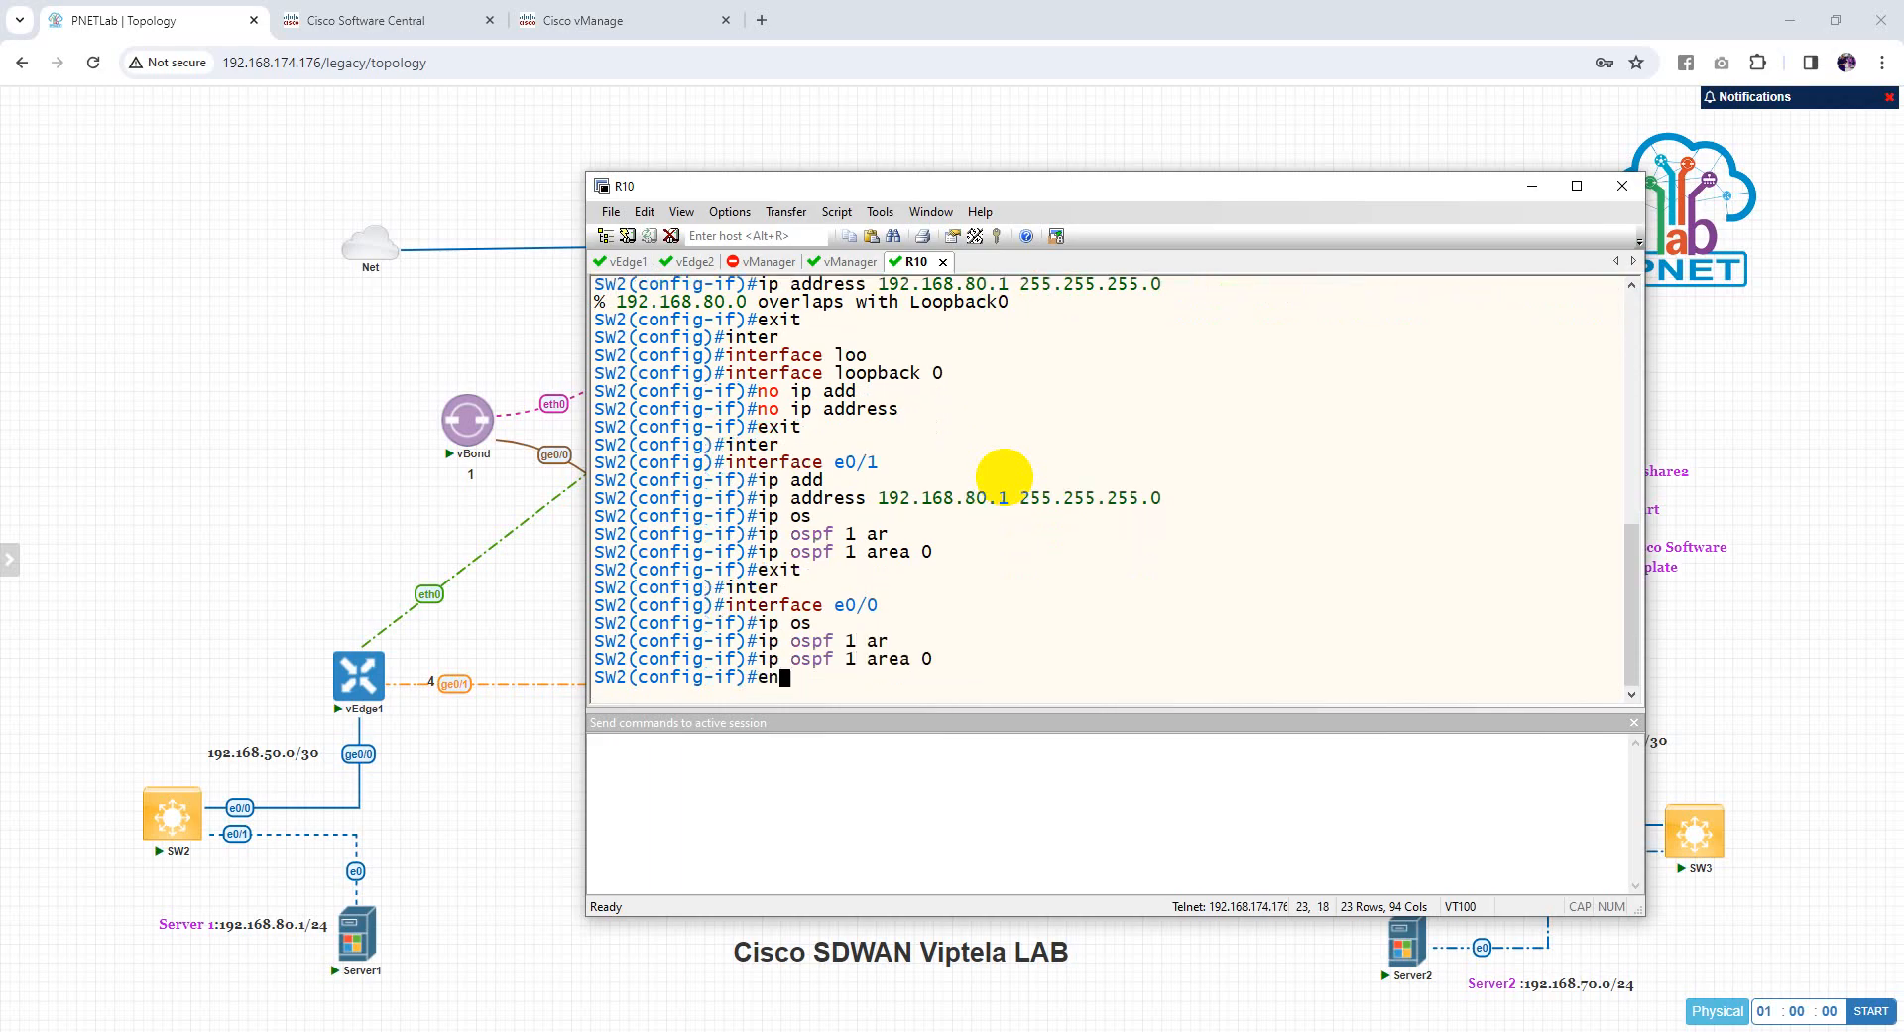
text(d)
key(Return)
key(Return)
text(wr)
key(Return)
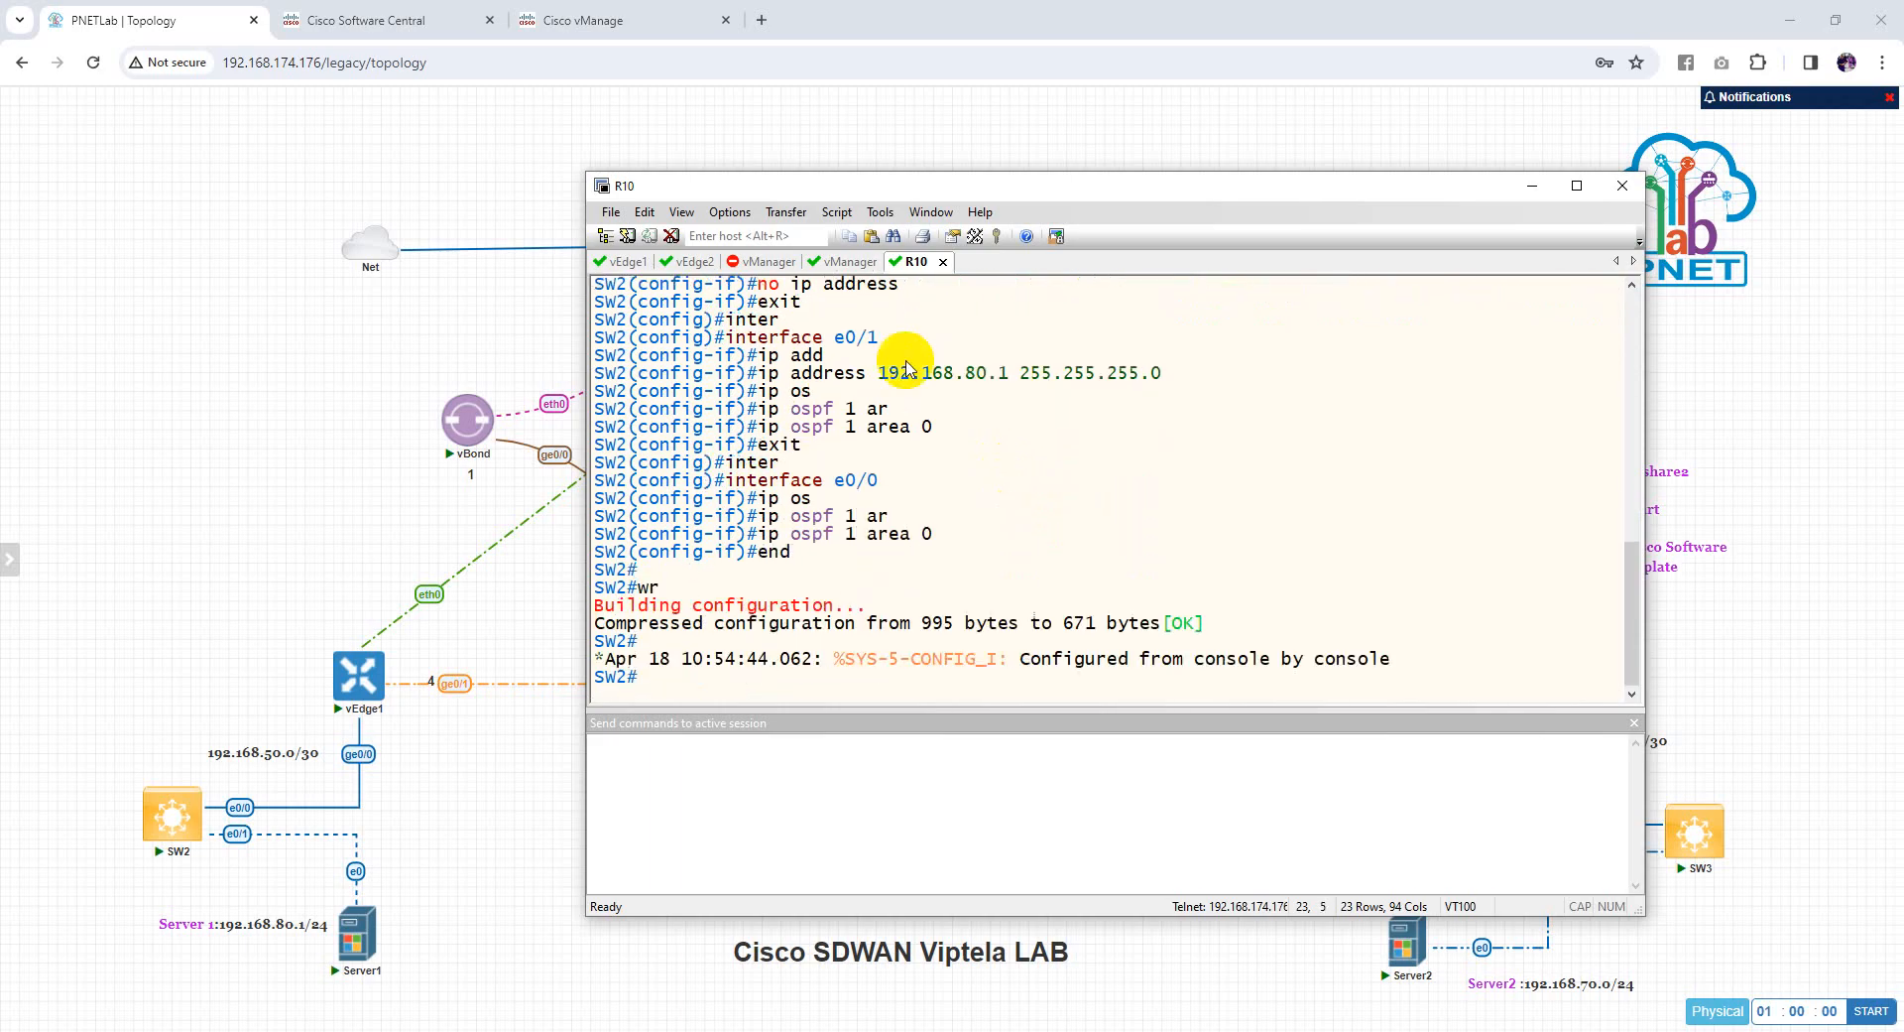
drag(986, 186, 748, 85)
click(1678, 838)
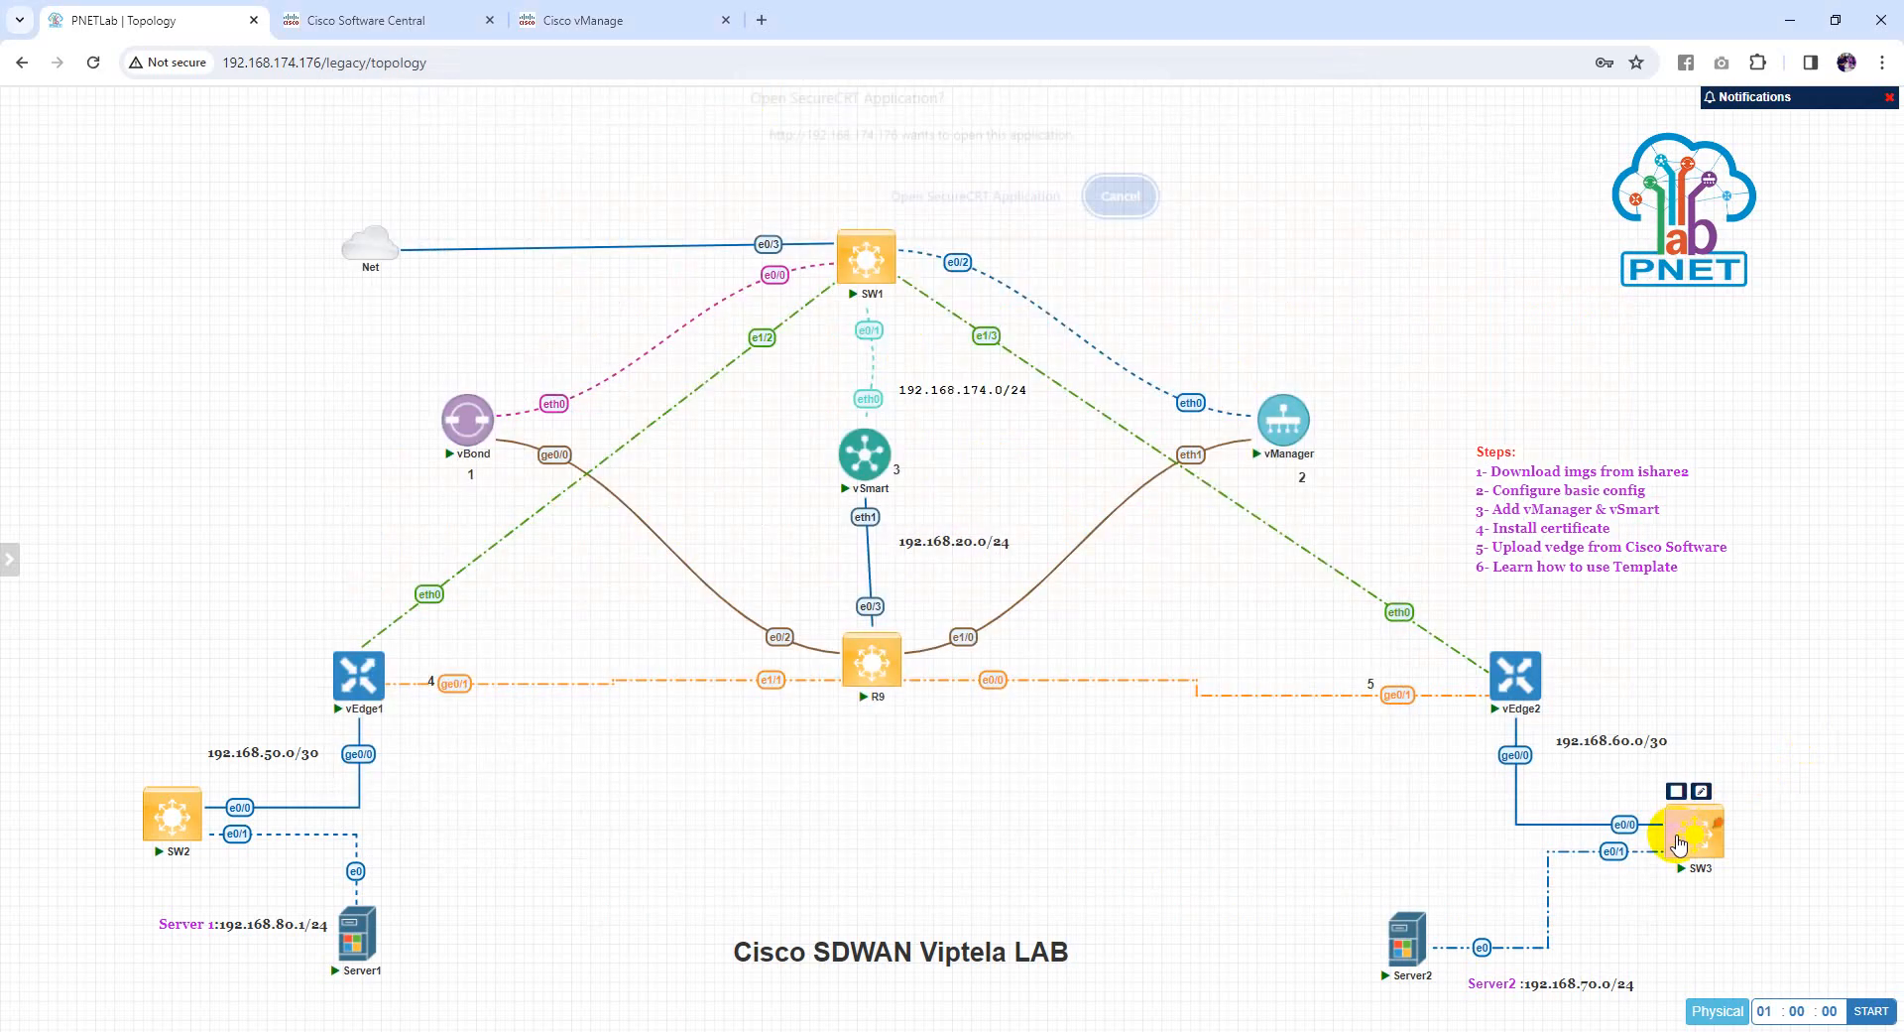
Enter global configuration on the new session and set the hostname to SW3
click(980, 197)
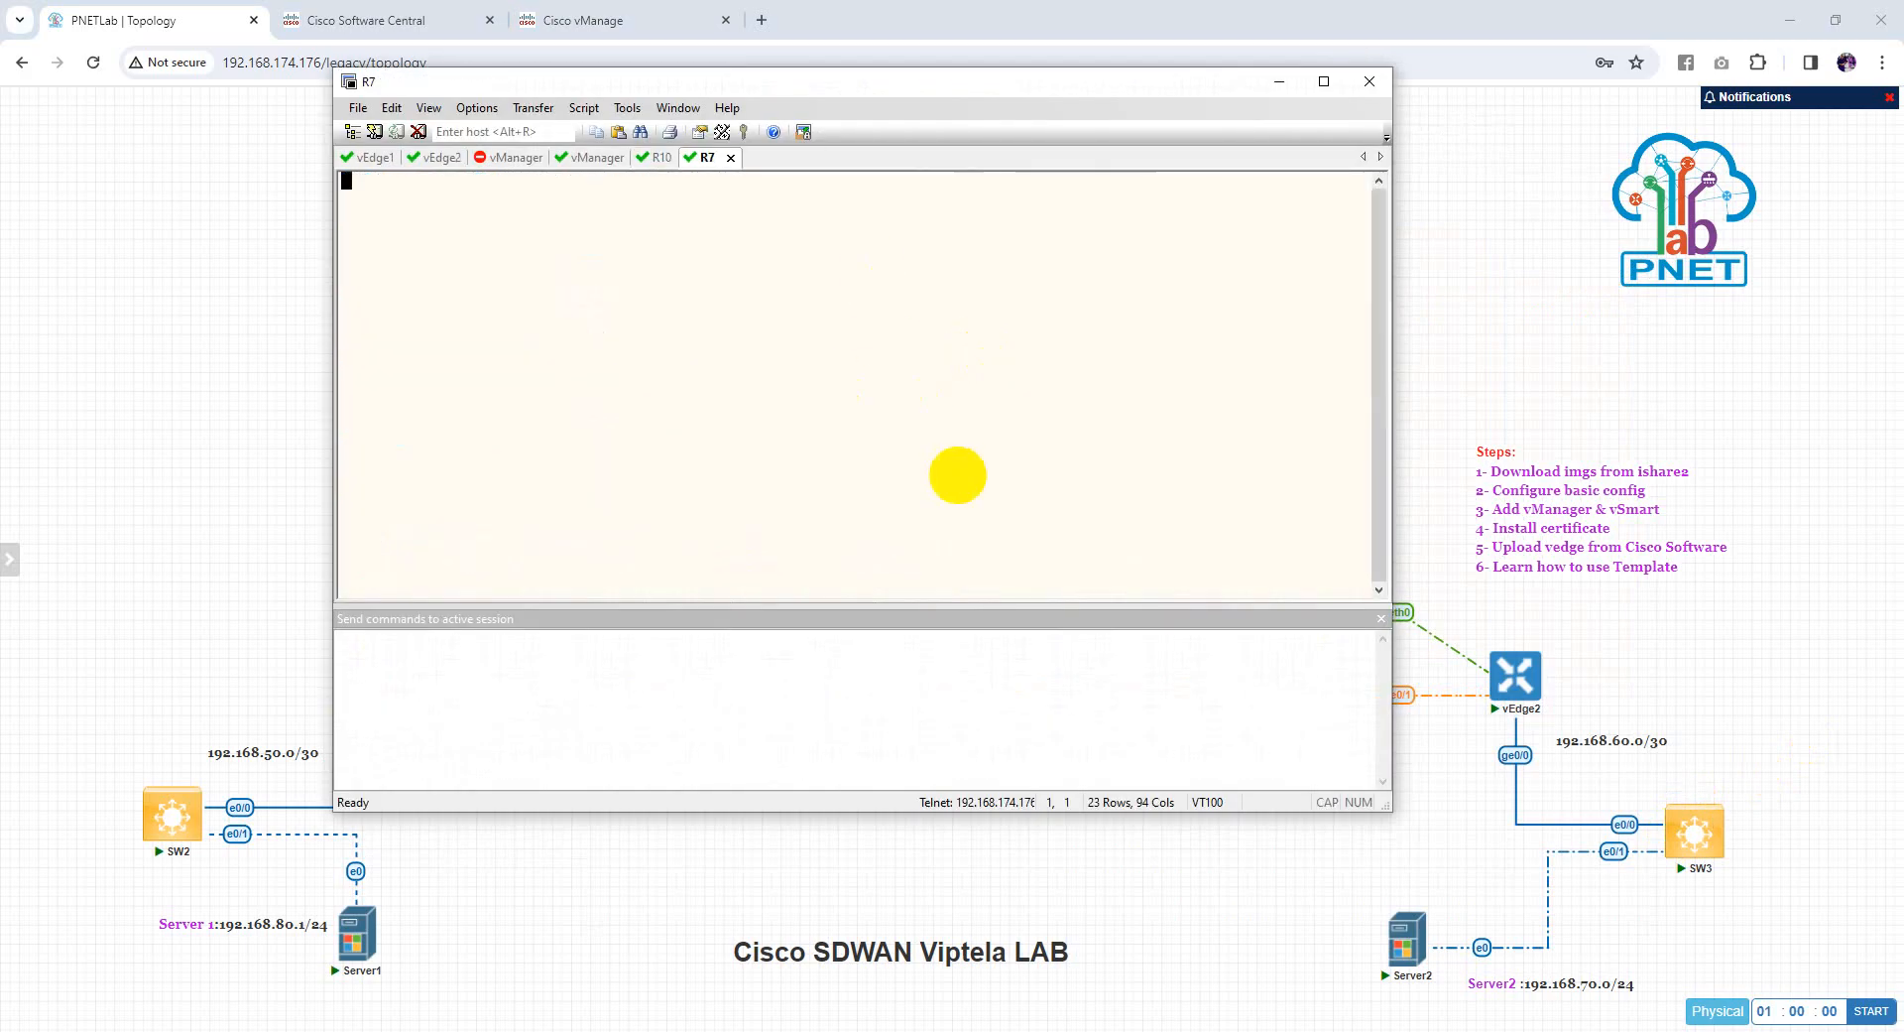
key(Return)
key(Return)
key(Return)
text(en)
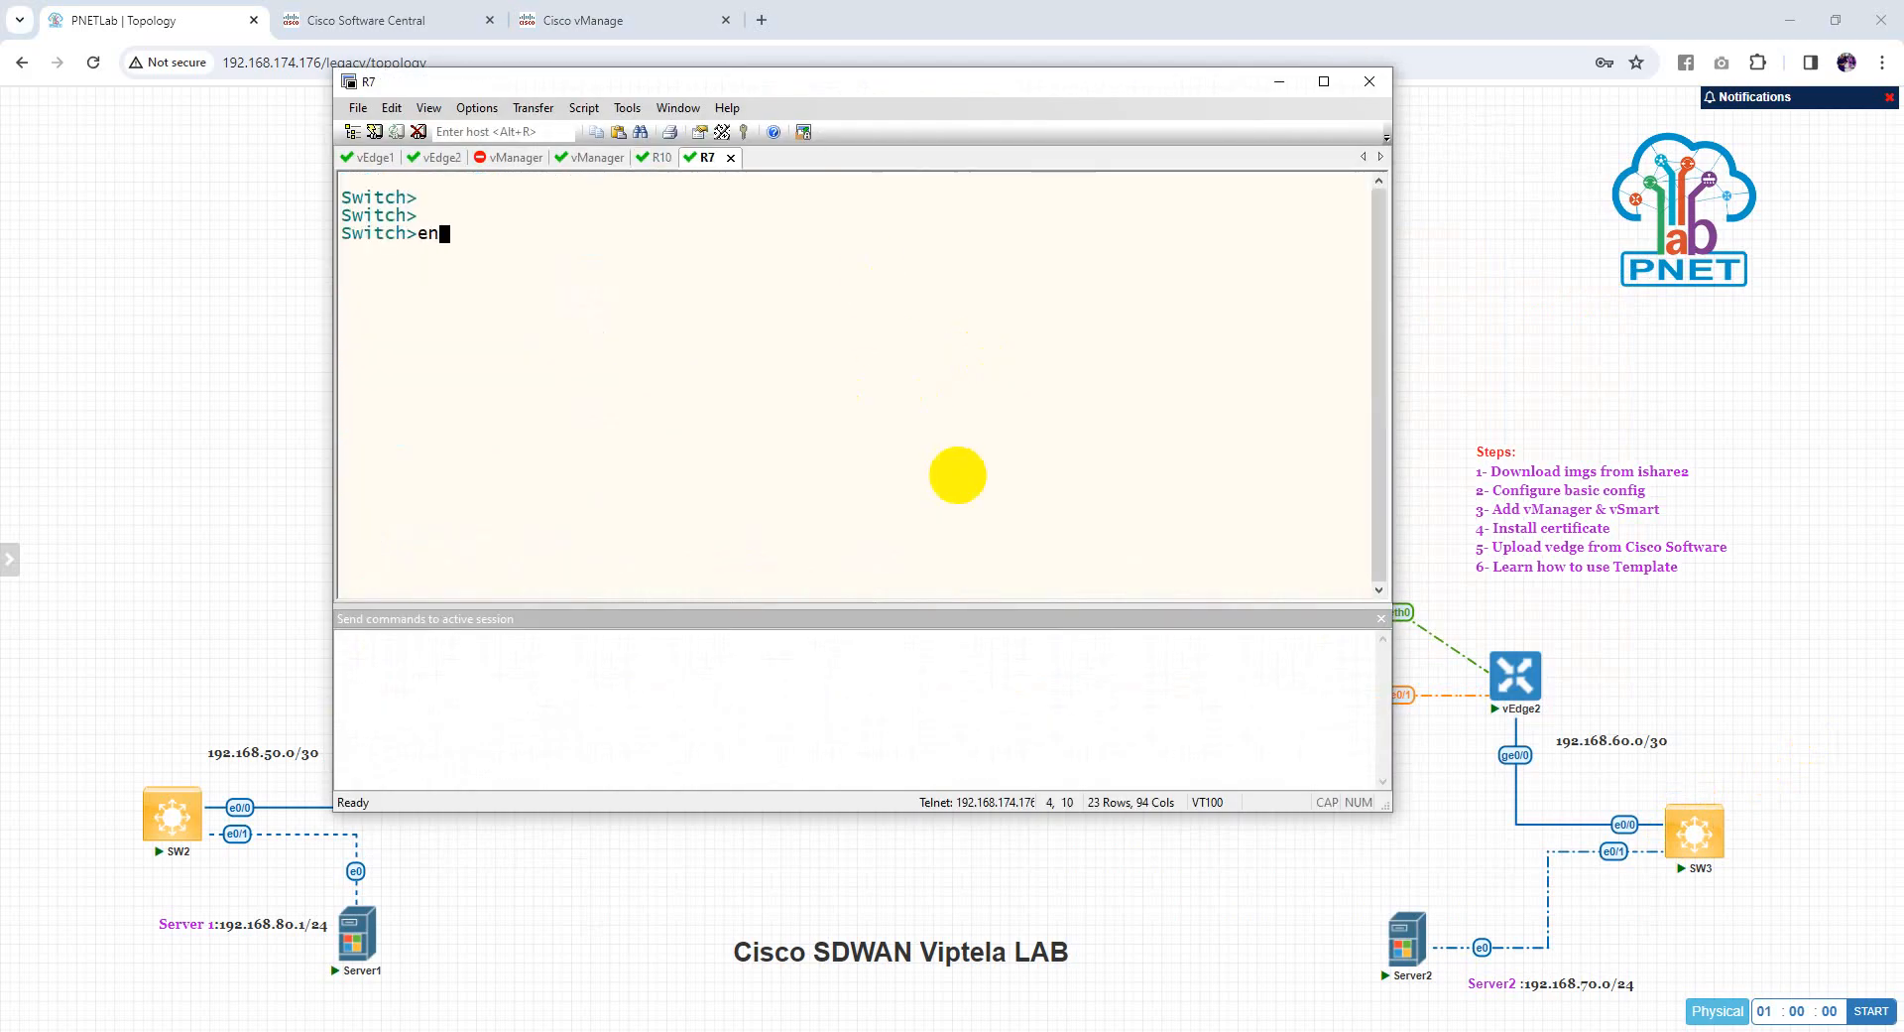
text(a)
key(Return)
key(Return)
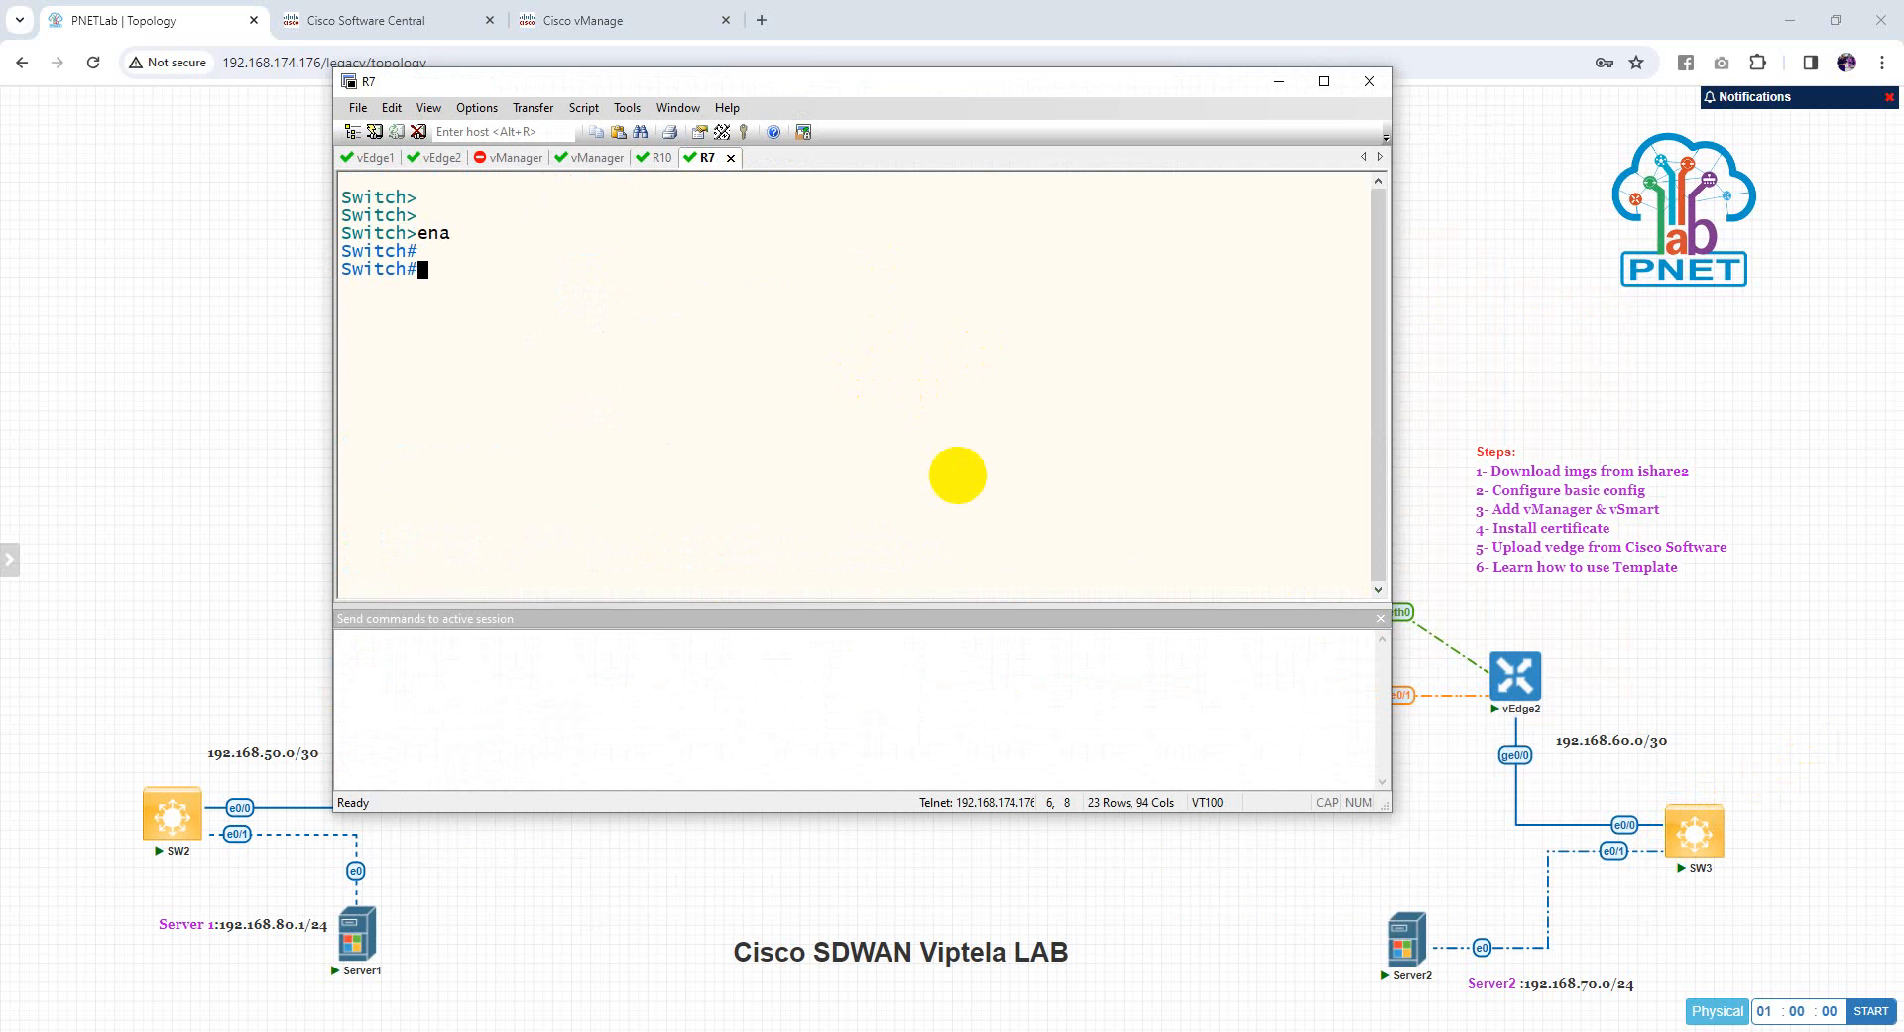
text(conf t)
key(Return)
text(hos)
key(Tab)
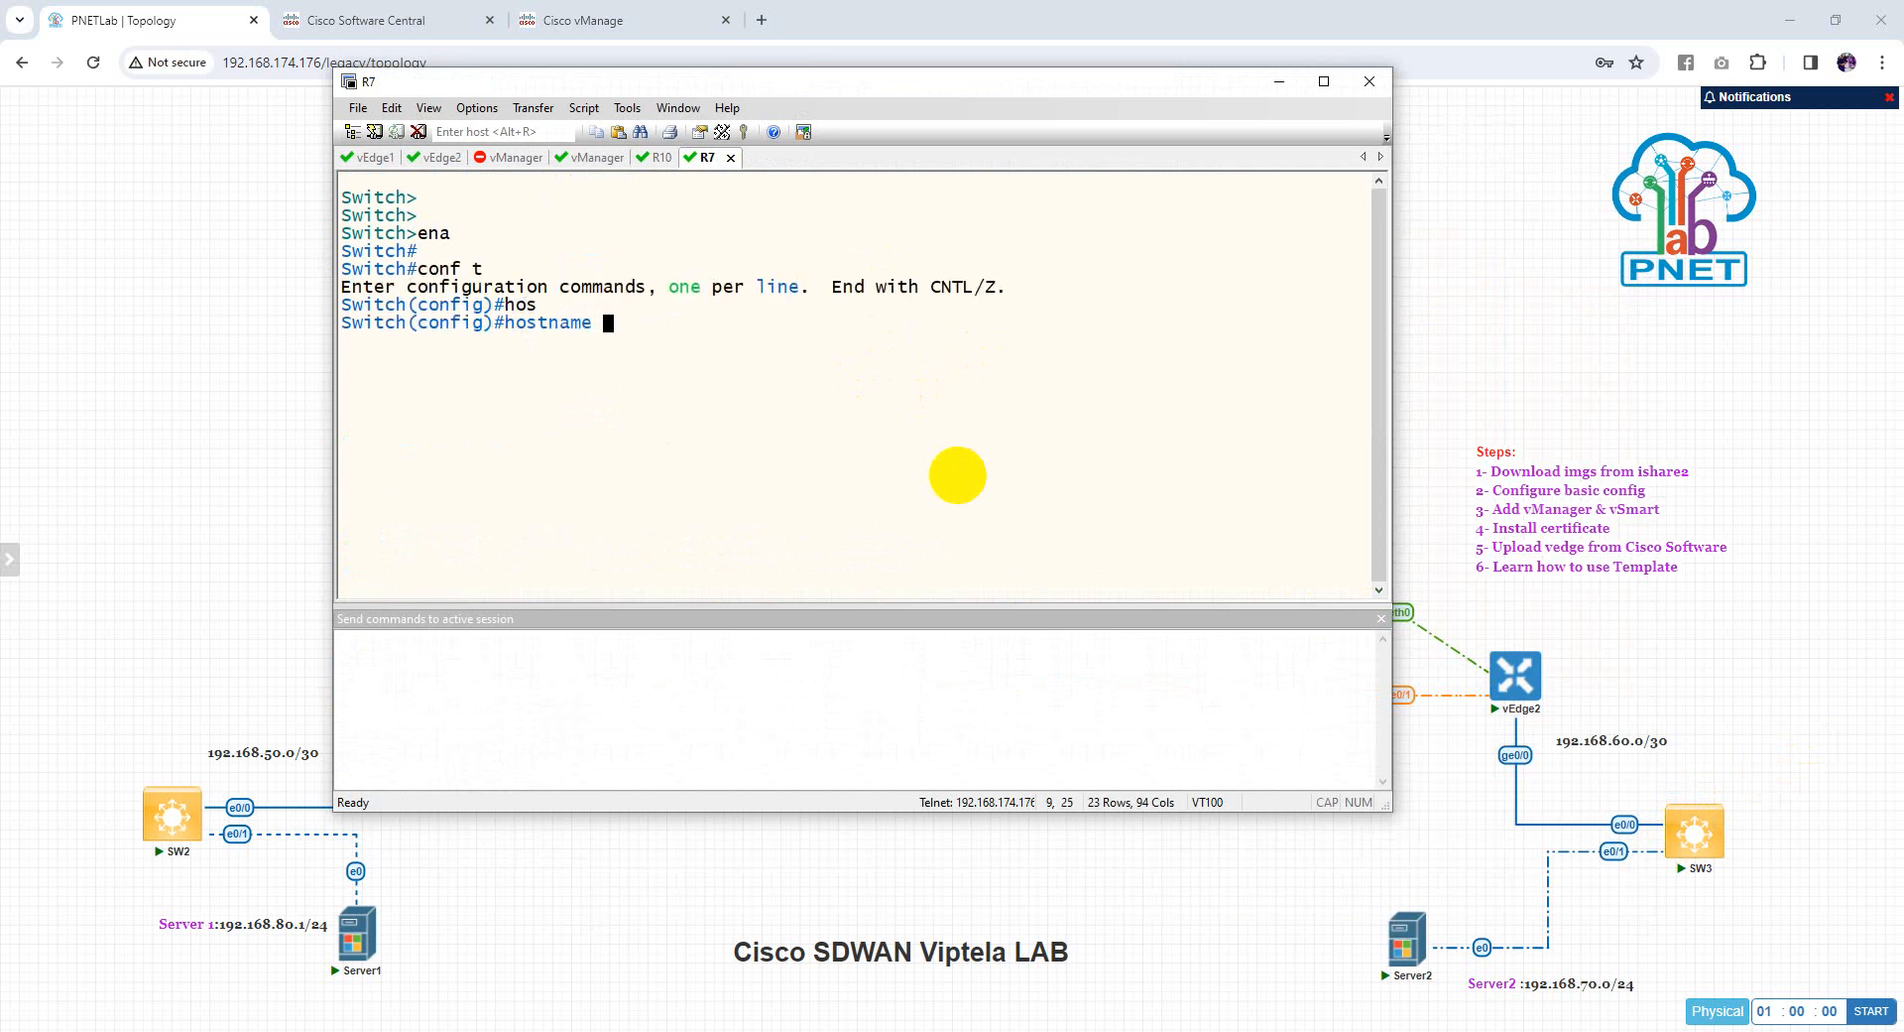
text(SW3)
key(Return)
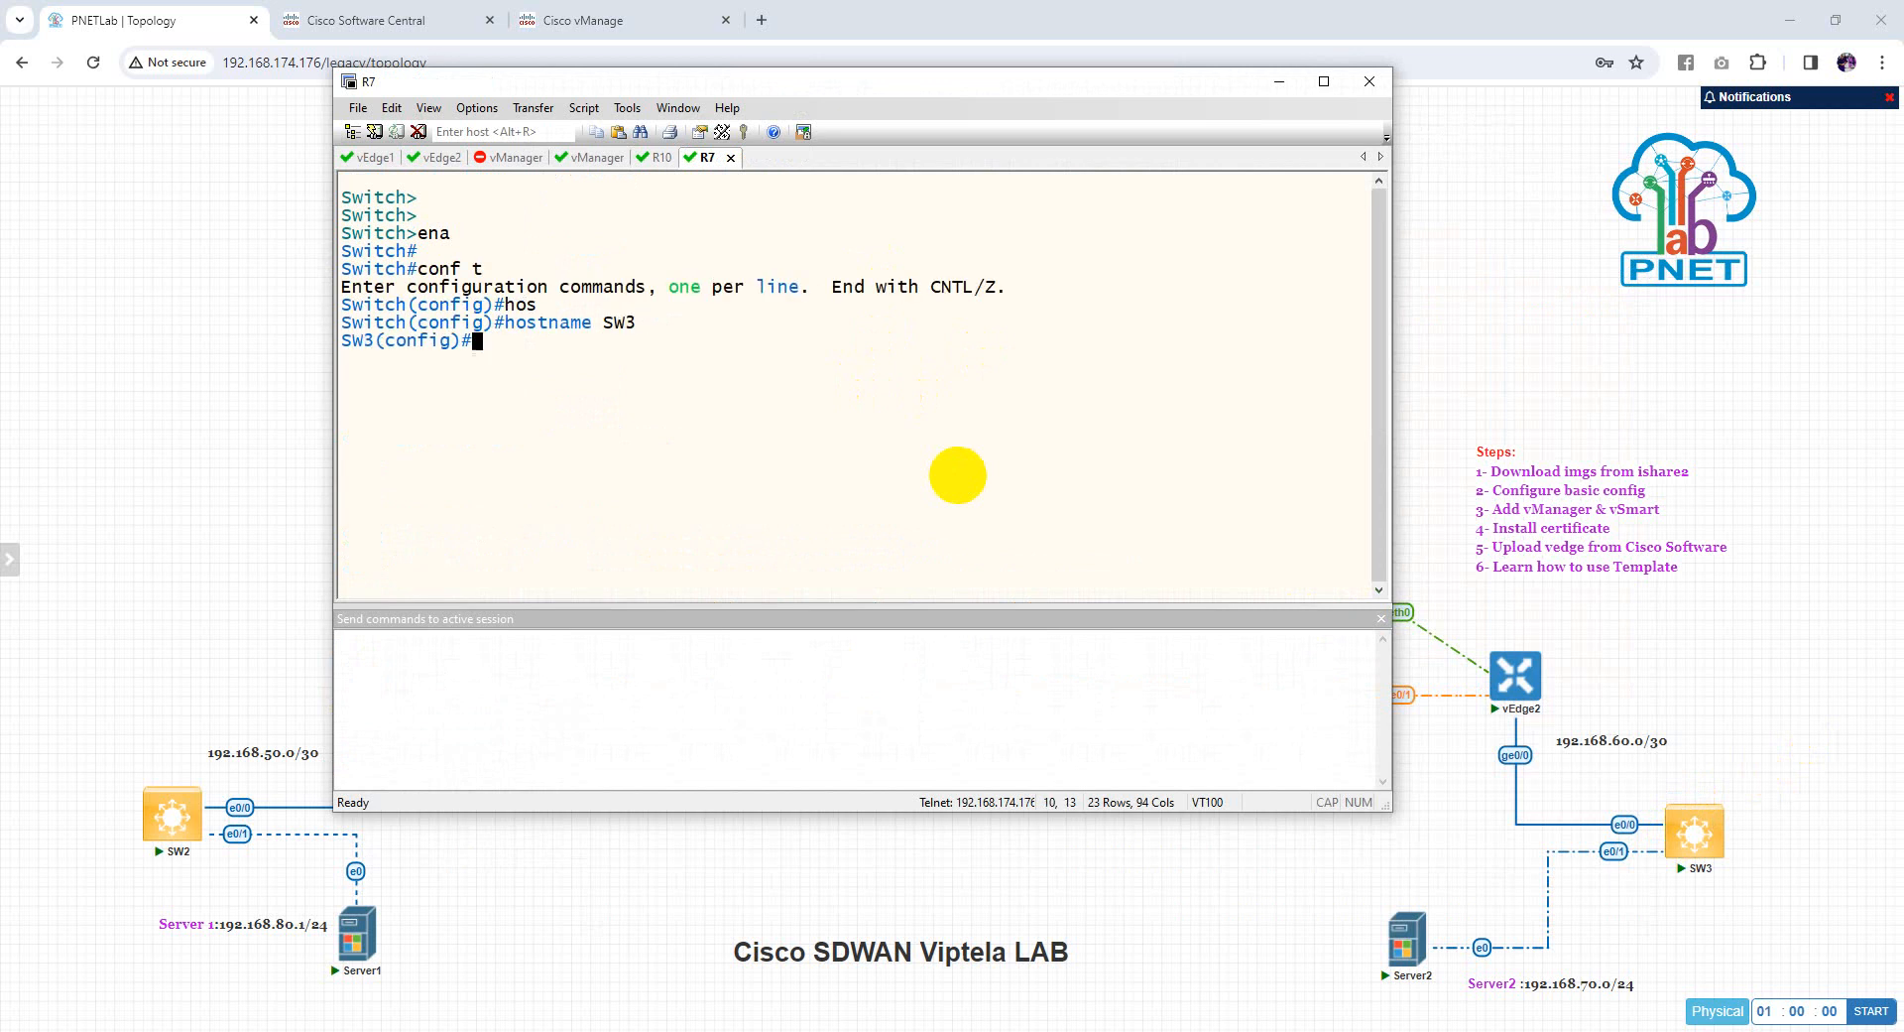
Make e0/0 a routed port with address 192.168.60.2 255.255.255.252
text(inter)
key(Tab)
text(e0/)
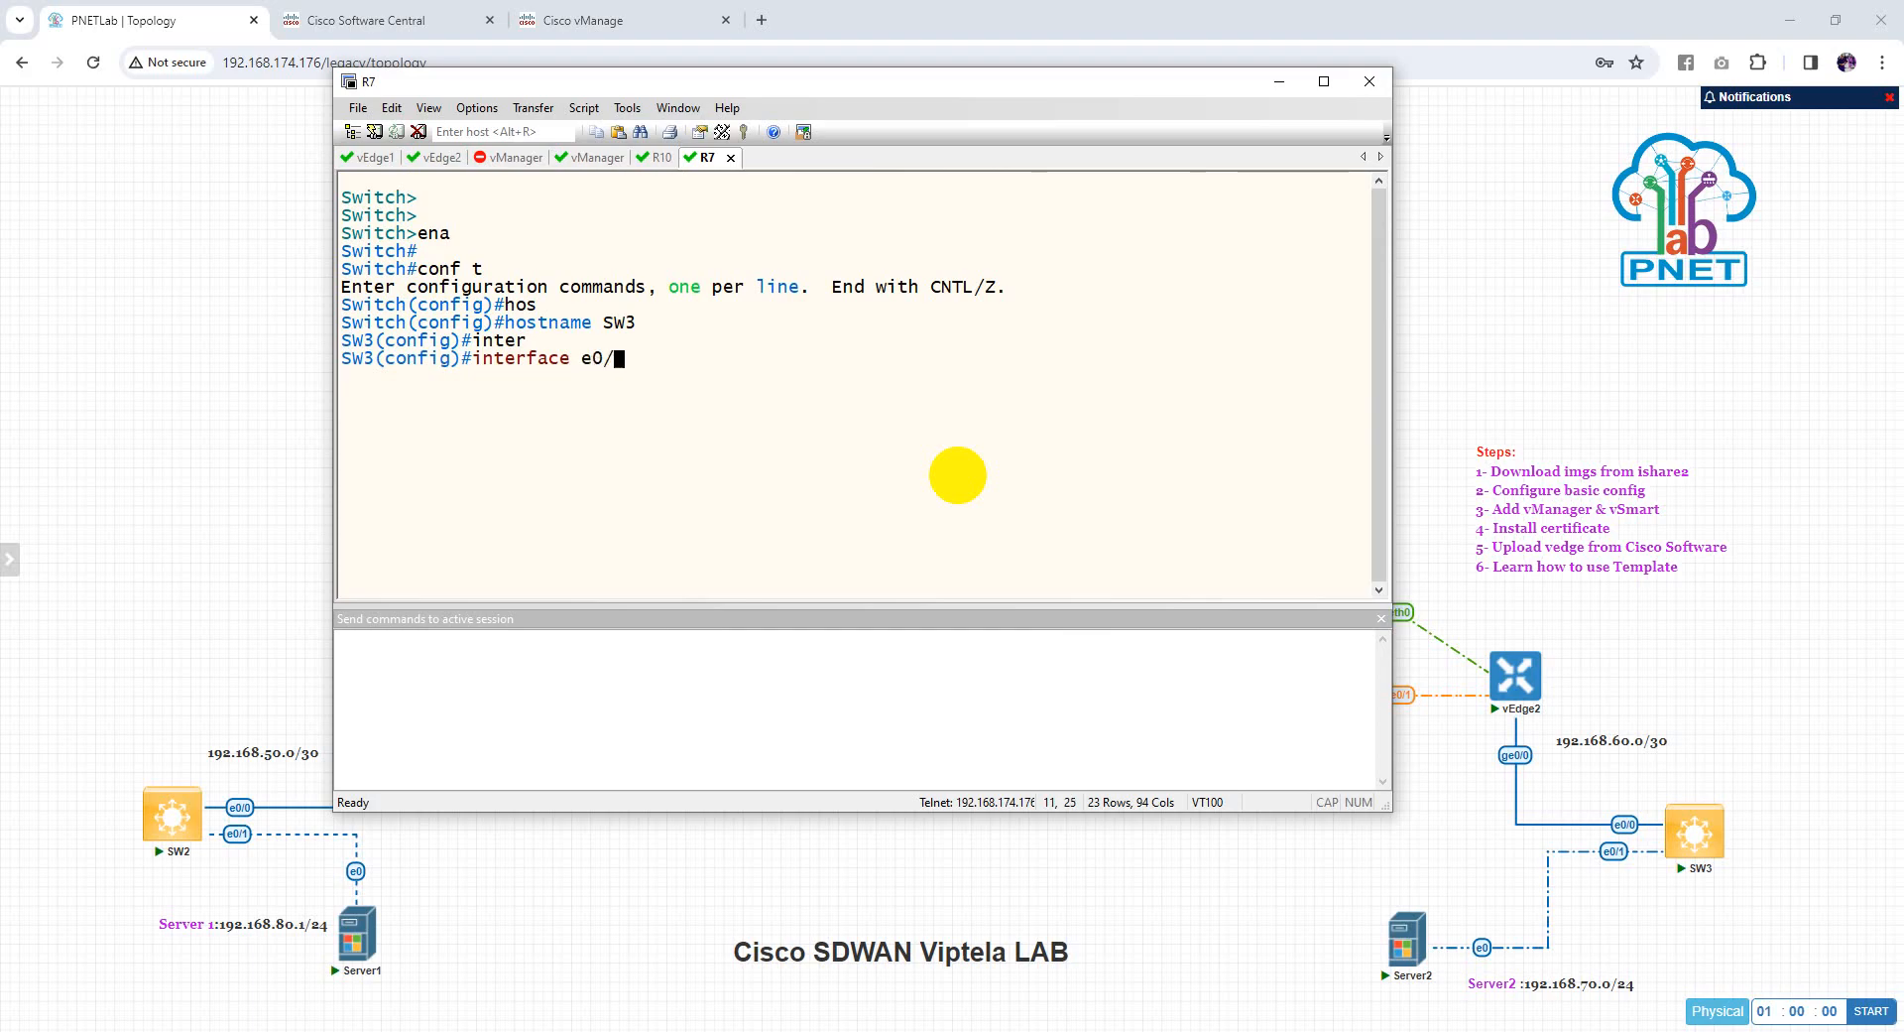
text(0)
key(Return)
text(ip add)
key(Tab)
text(192.)
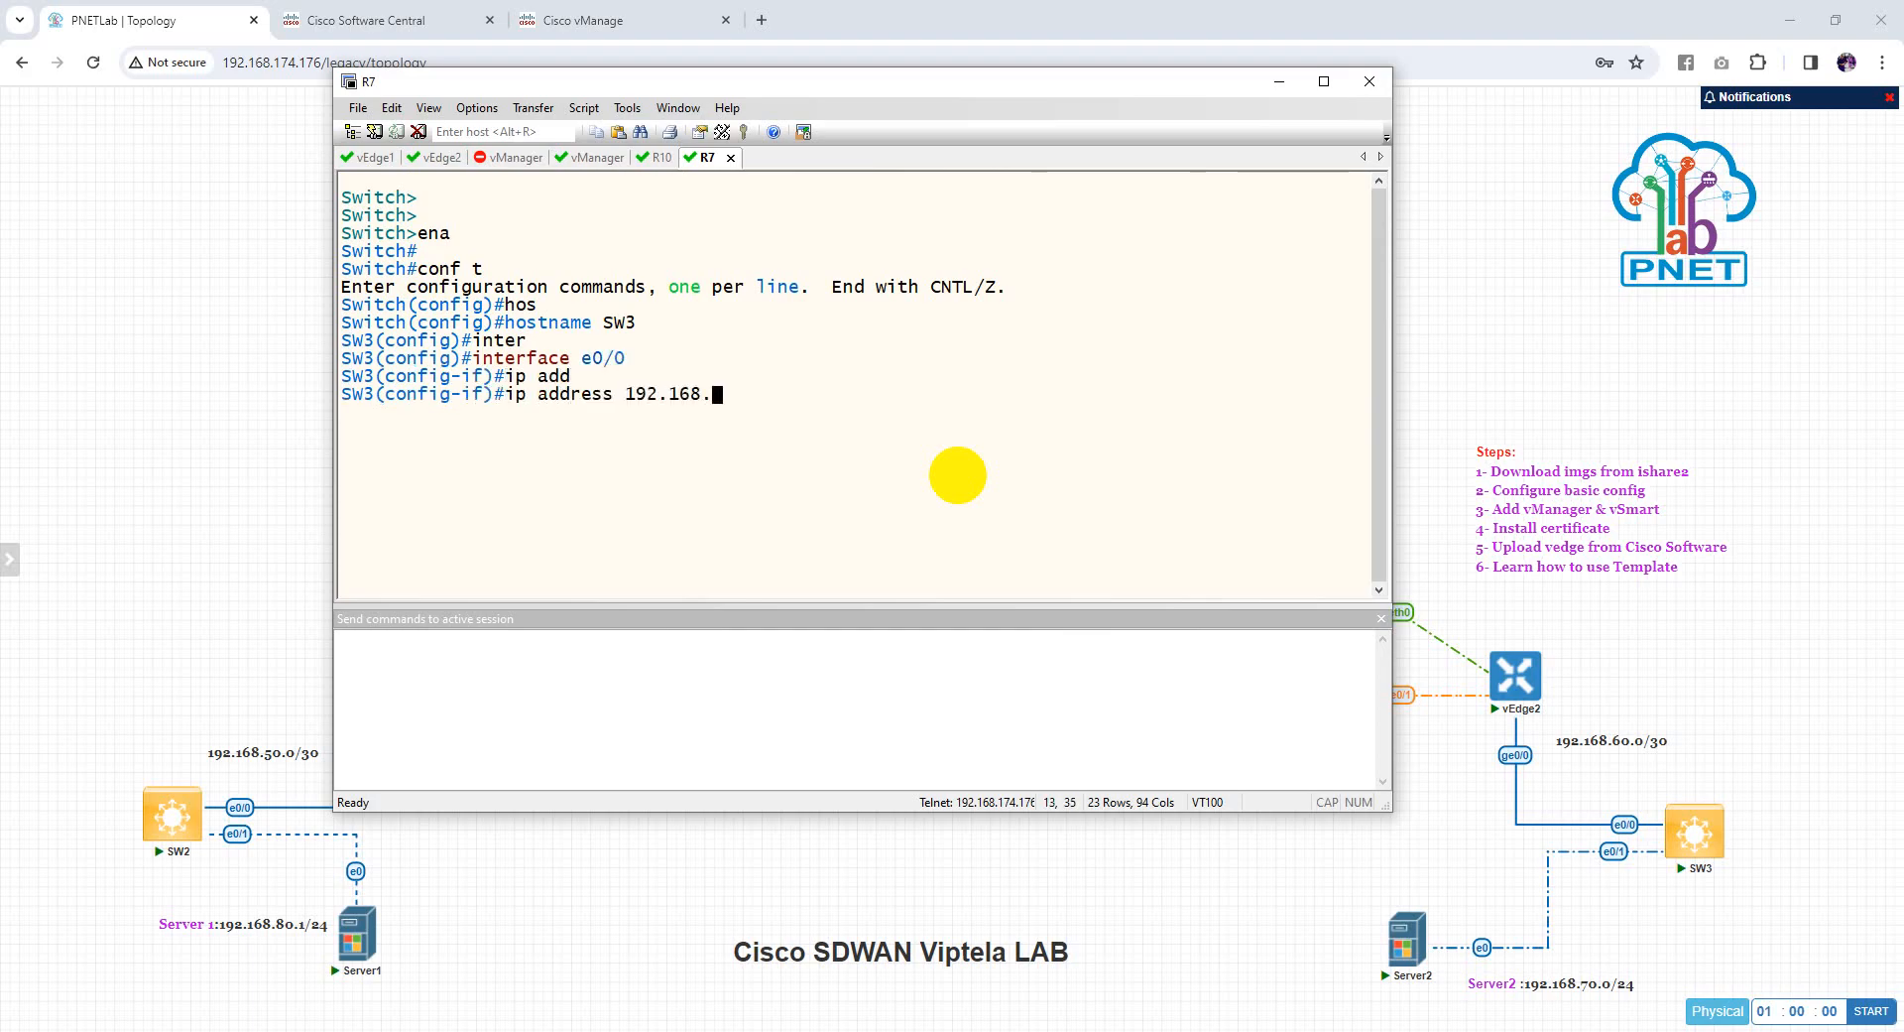
text(168.60.1 255.255)
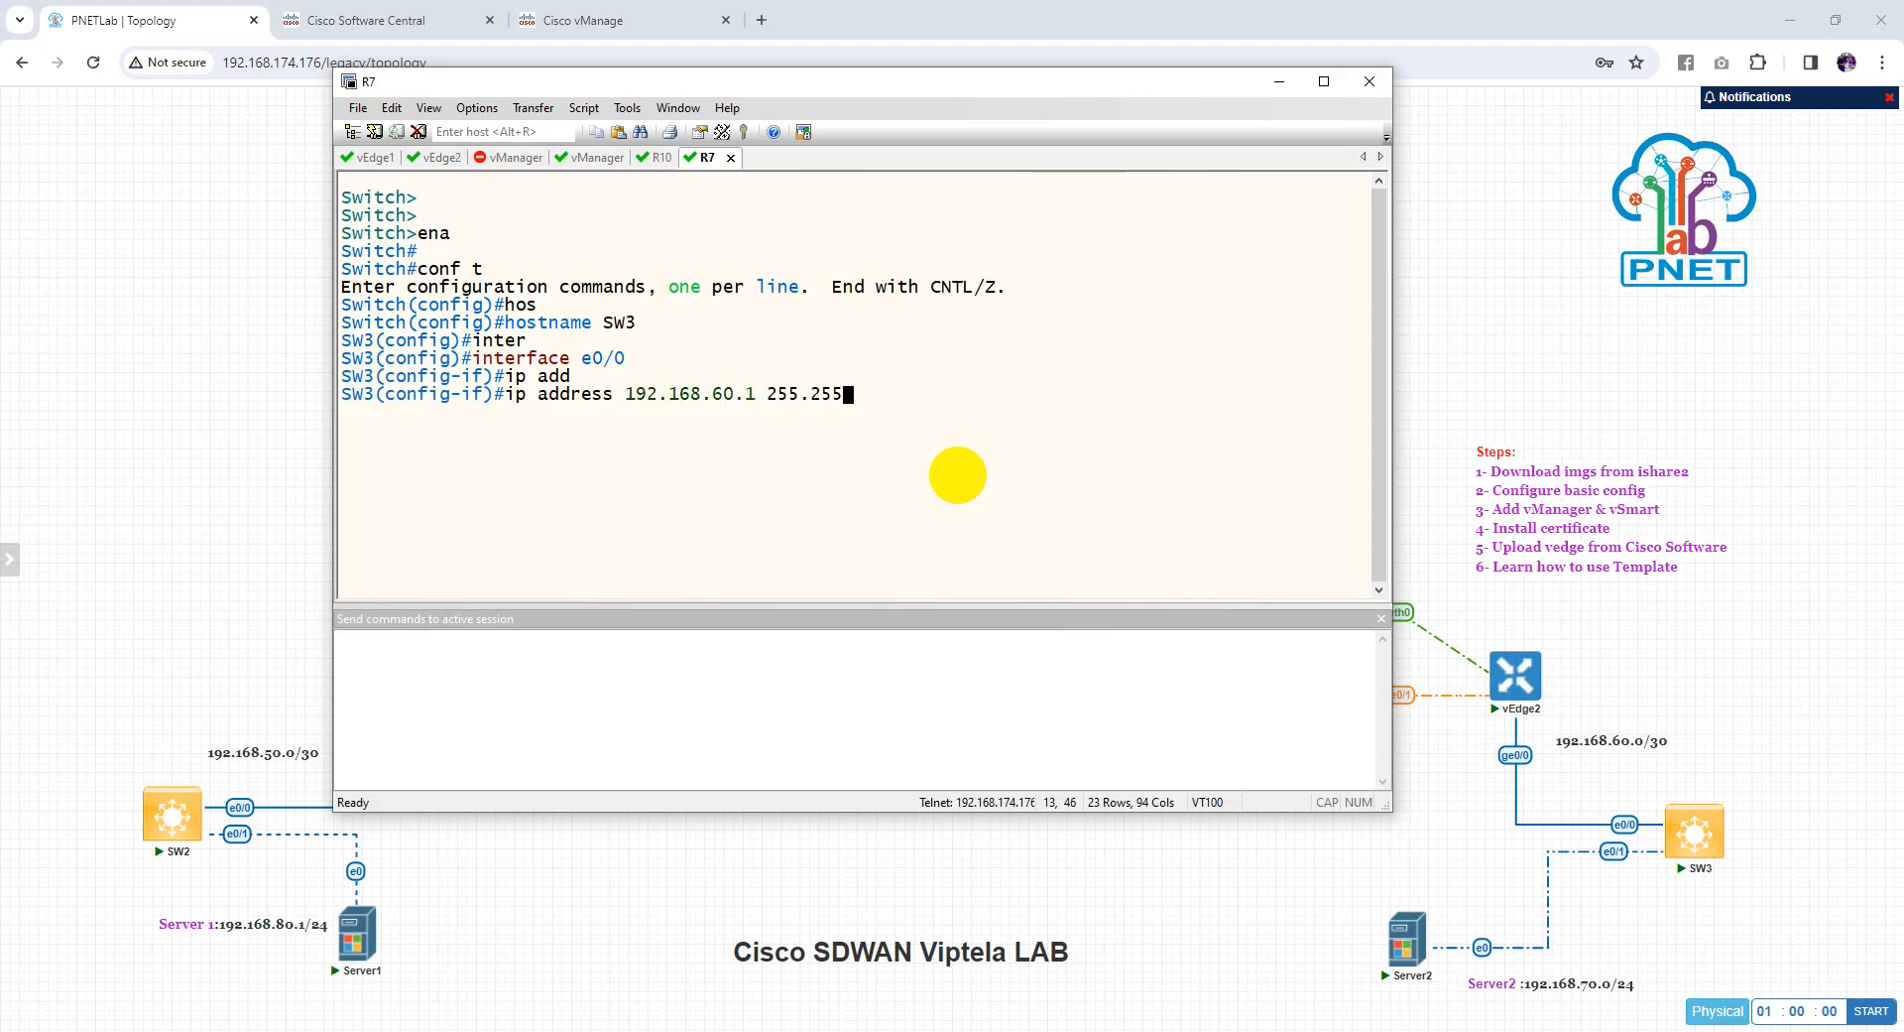
text(.255.25)
key(Left)
key(Left)
key(Left)
key(Left)
key(Left)
key(Left)
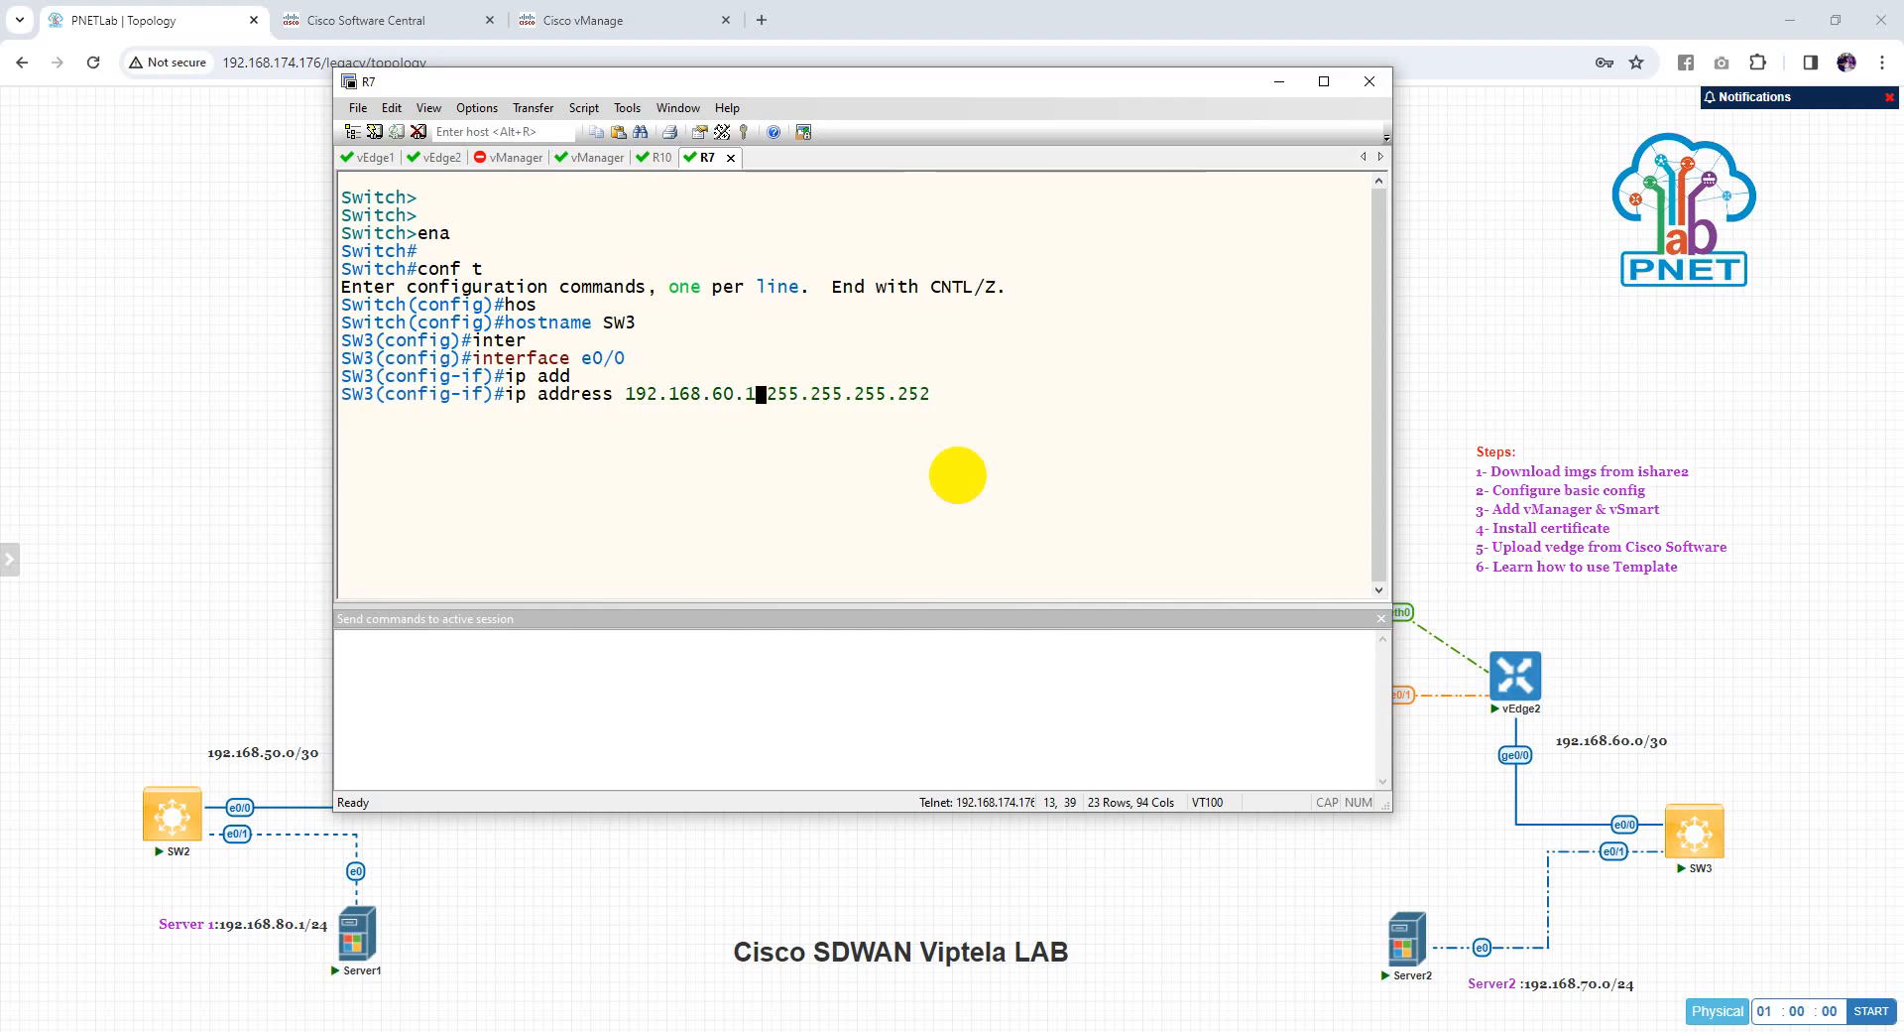
key(Return)
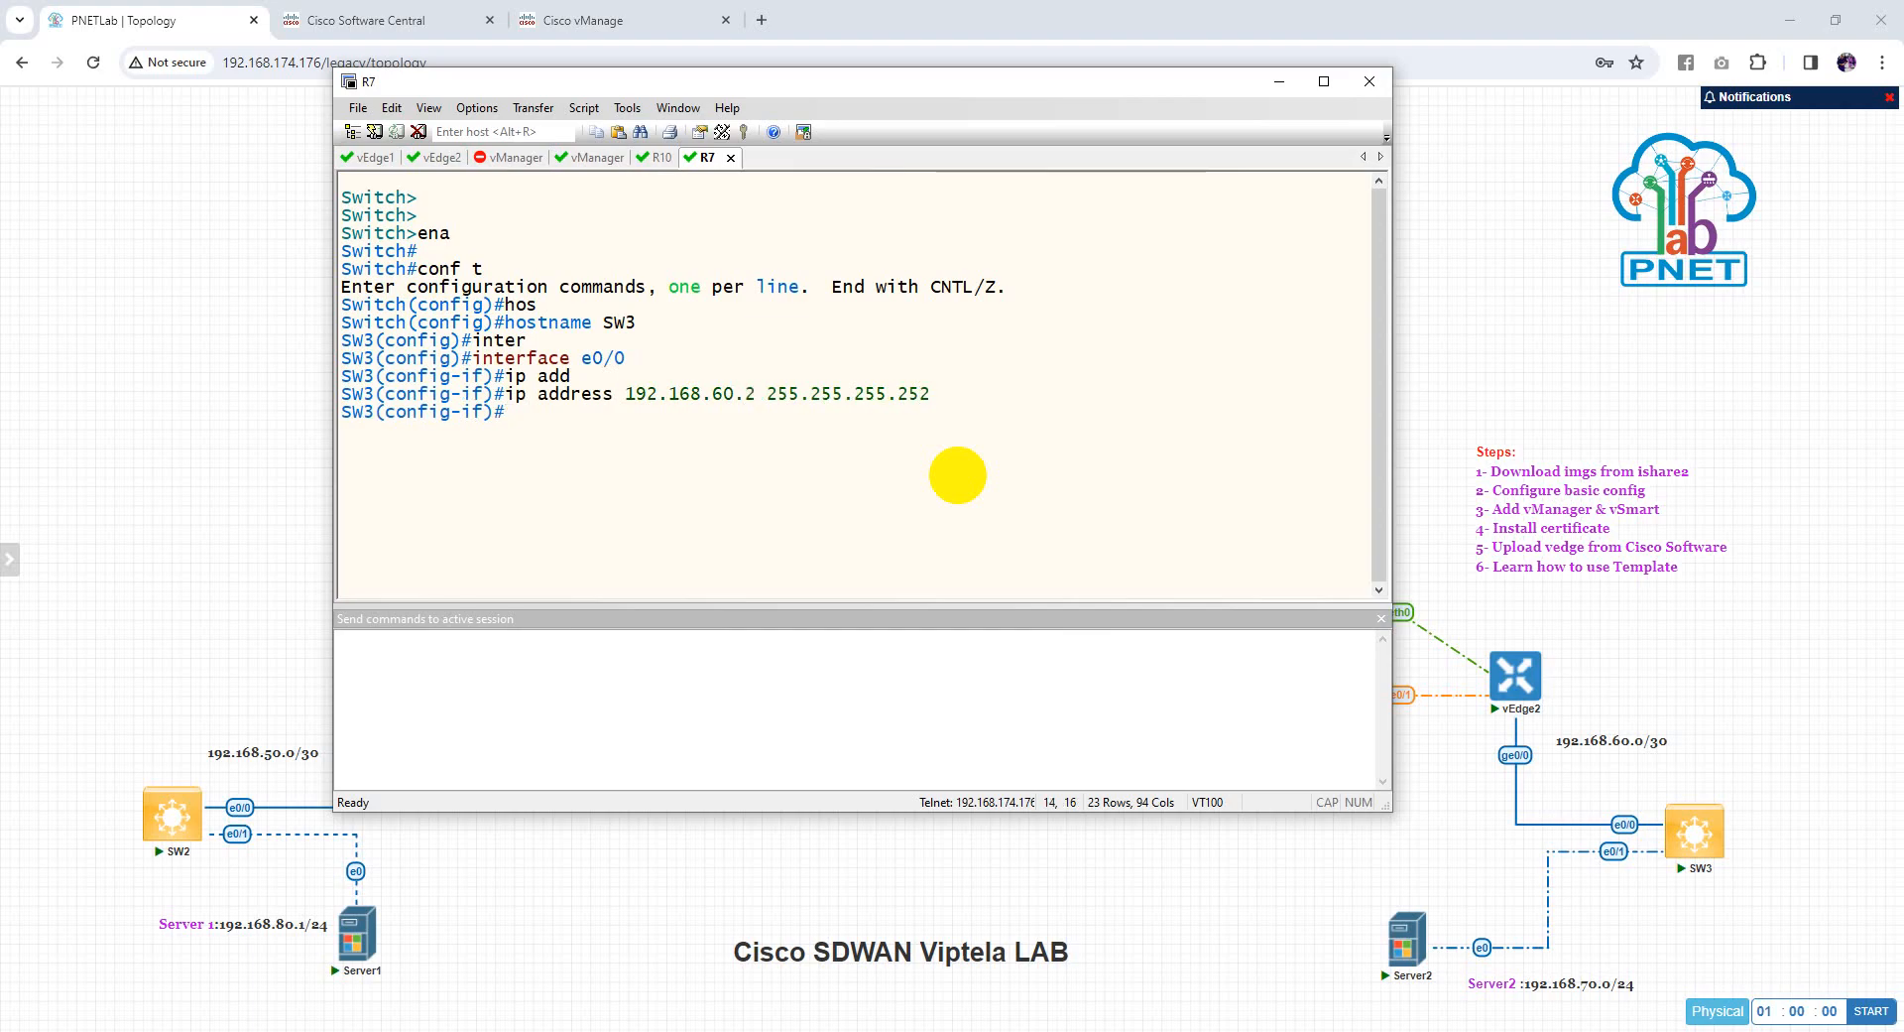
text(no sw)
key(Tab)
key(Return)
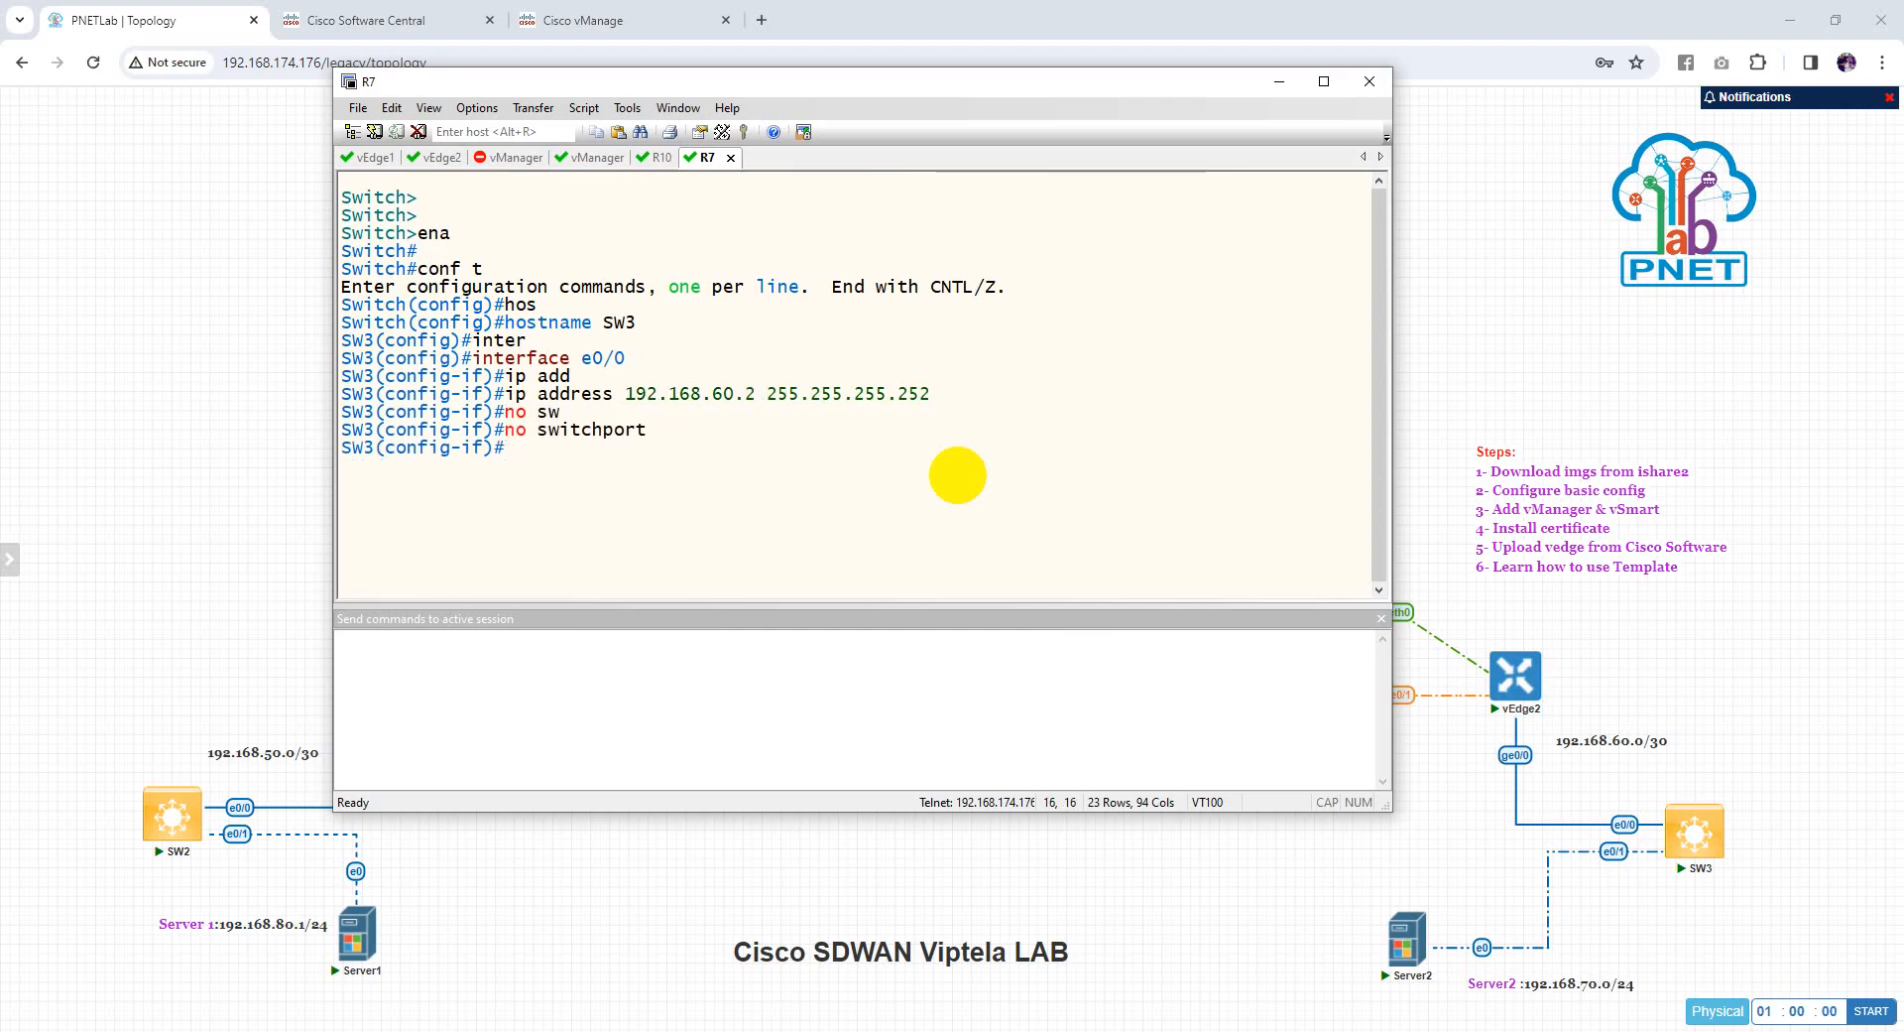
text(exit)
key(Return)
Turn e0/1 into a routed port with no switchport
text(inter)
key(Tab)
text(e)
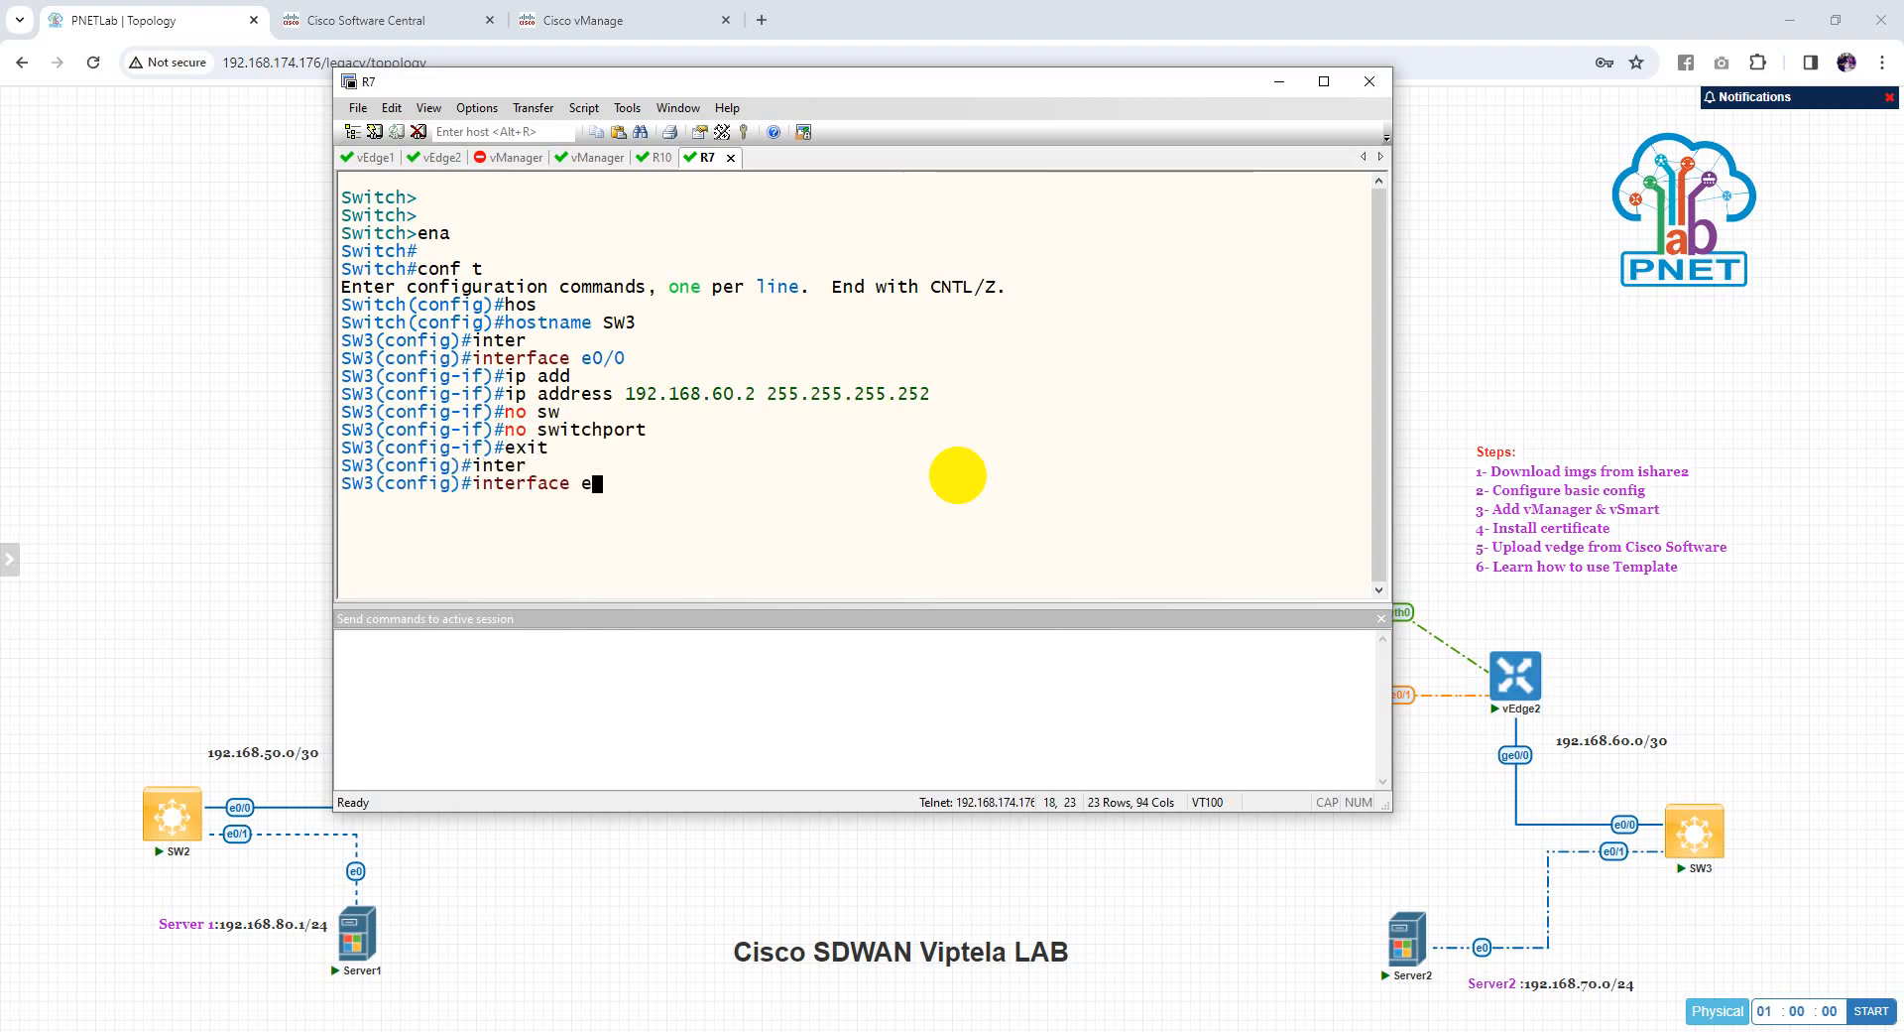
text(0/1)
key(Return)
text(no sw)
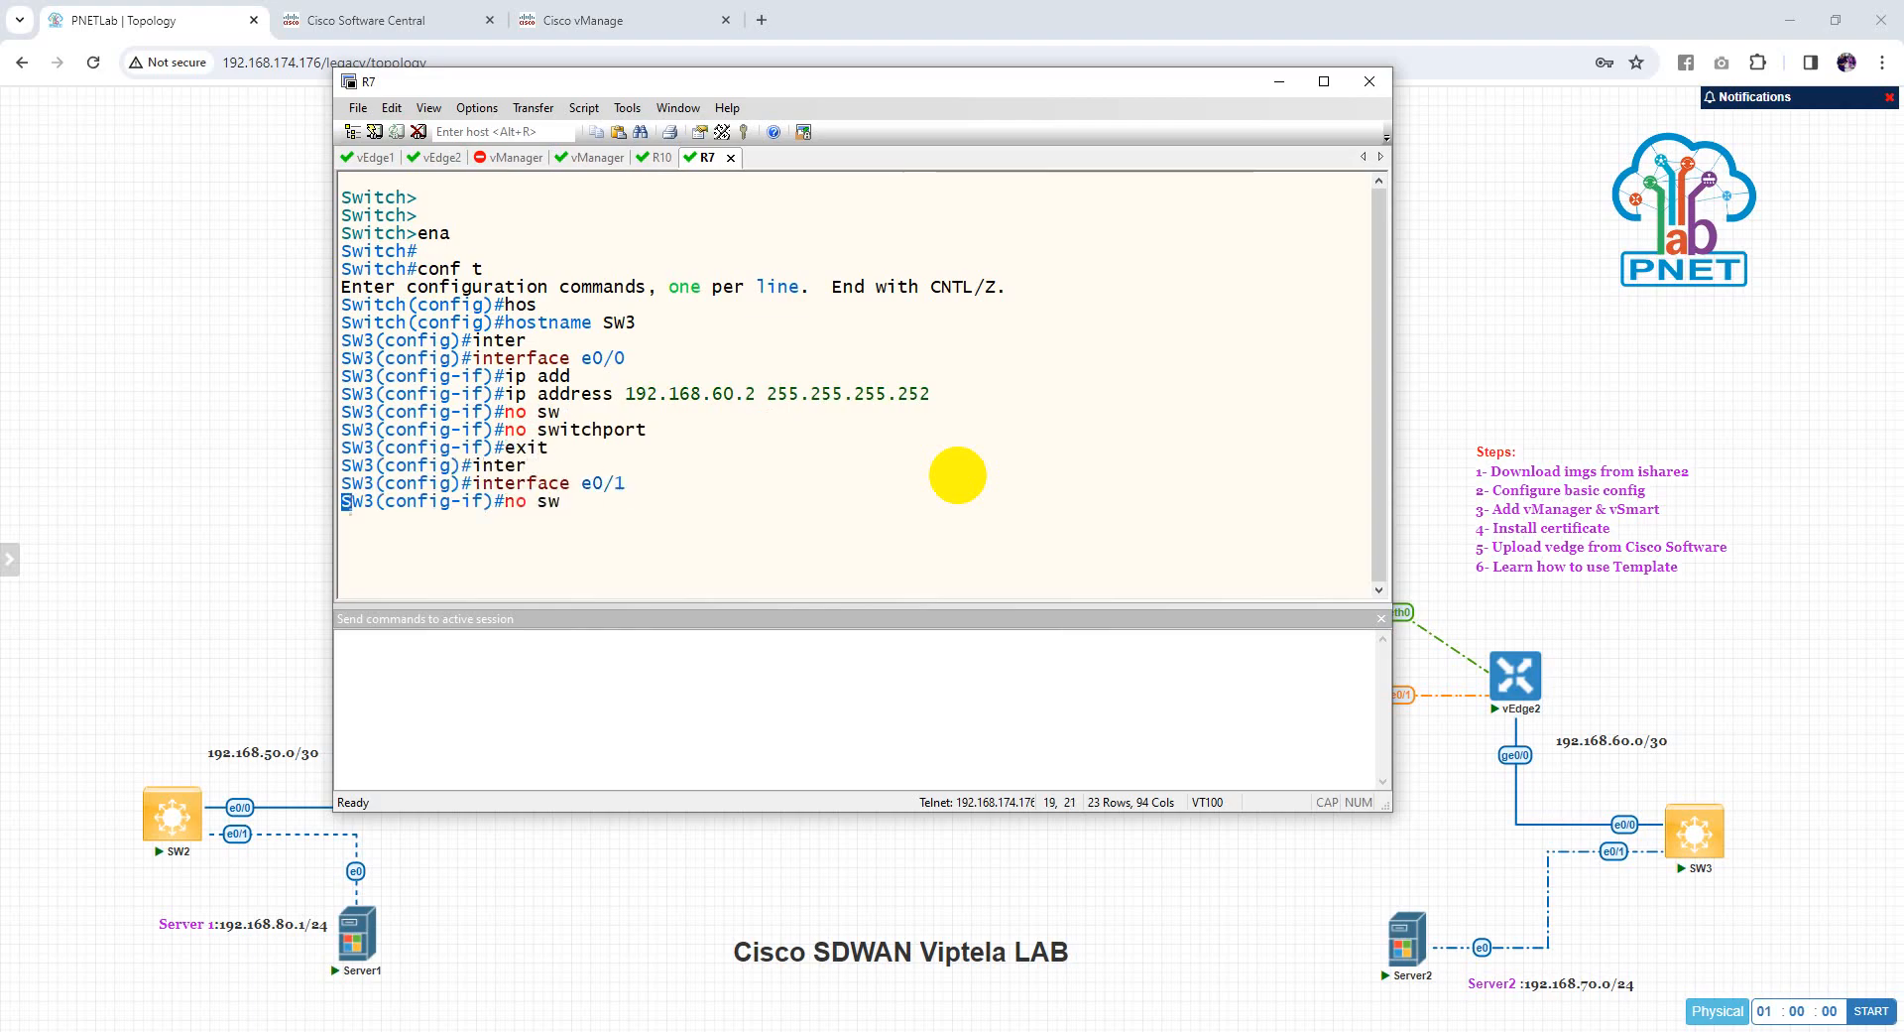
key(Tab)
key(Return)
text(ip add)
key(Tab)
text(19)
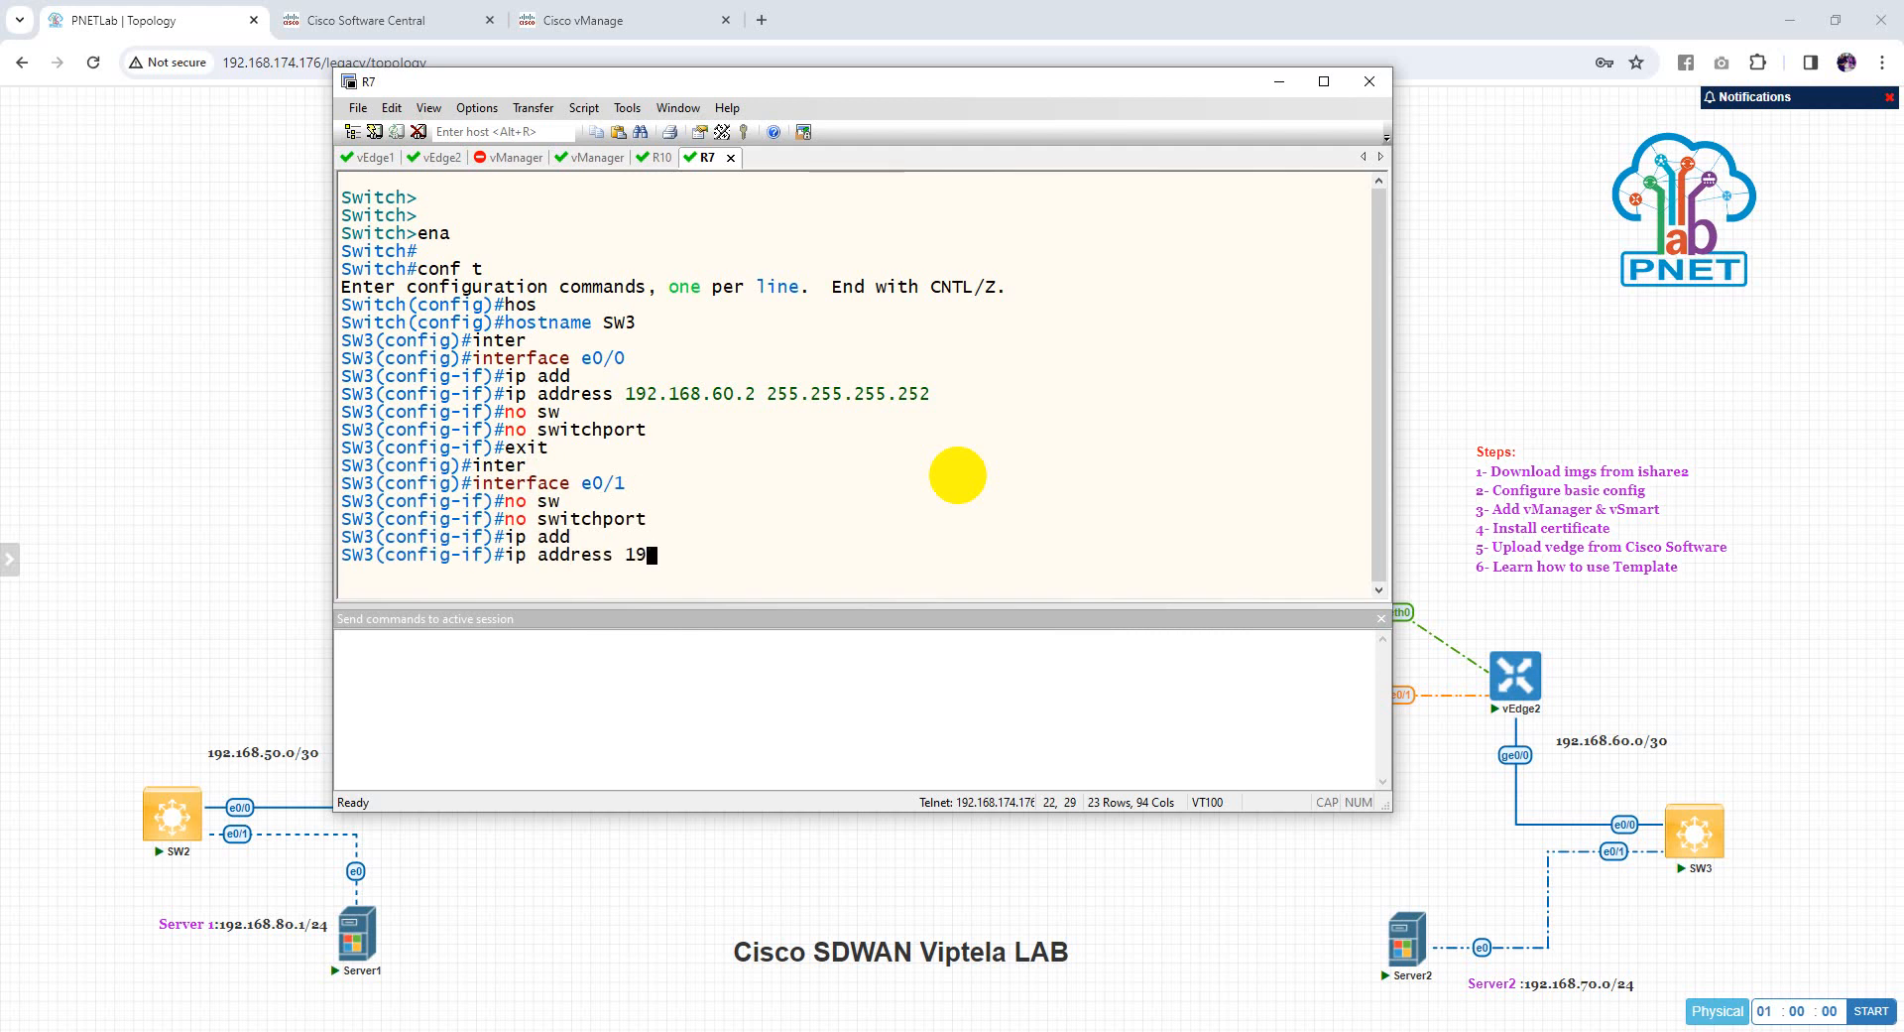
key(BackSpace)
key(BackSpace)
key(BackSpace)
key(BackSpace)
key(BackSpace)
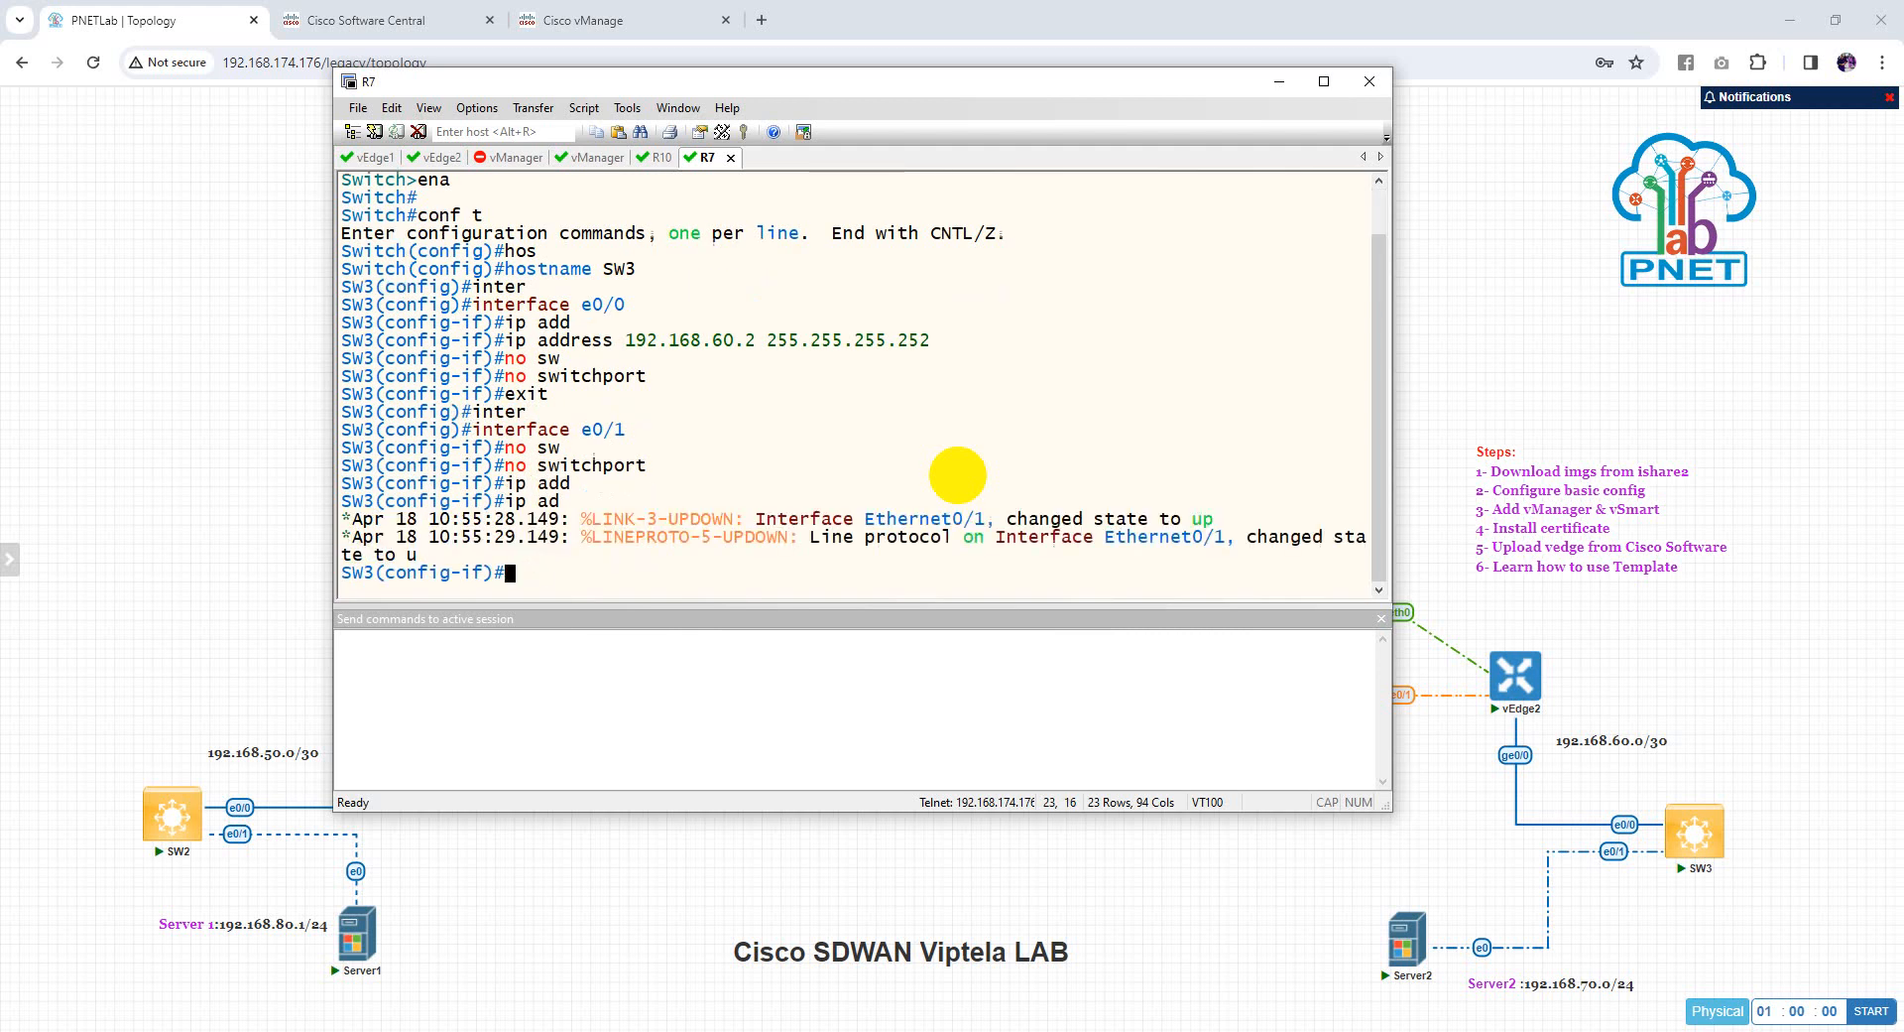
key(BackSpace)
key(BackSpace)
key(BackSpace)
key(BackSpace)
key(BackSpace)
text(exit)
key(Return)
Remove the IP address from Loopback0
text(inter)
key(Tab)
text(loo)
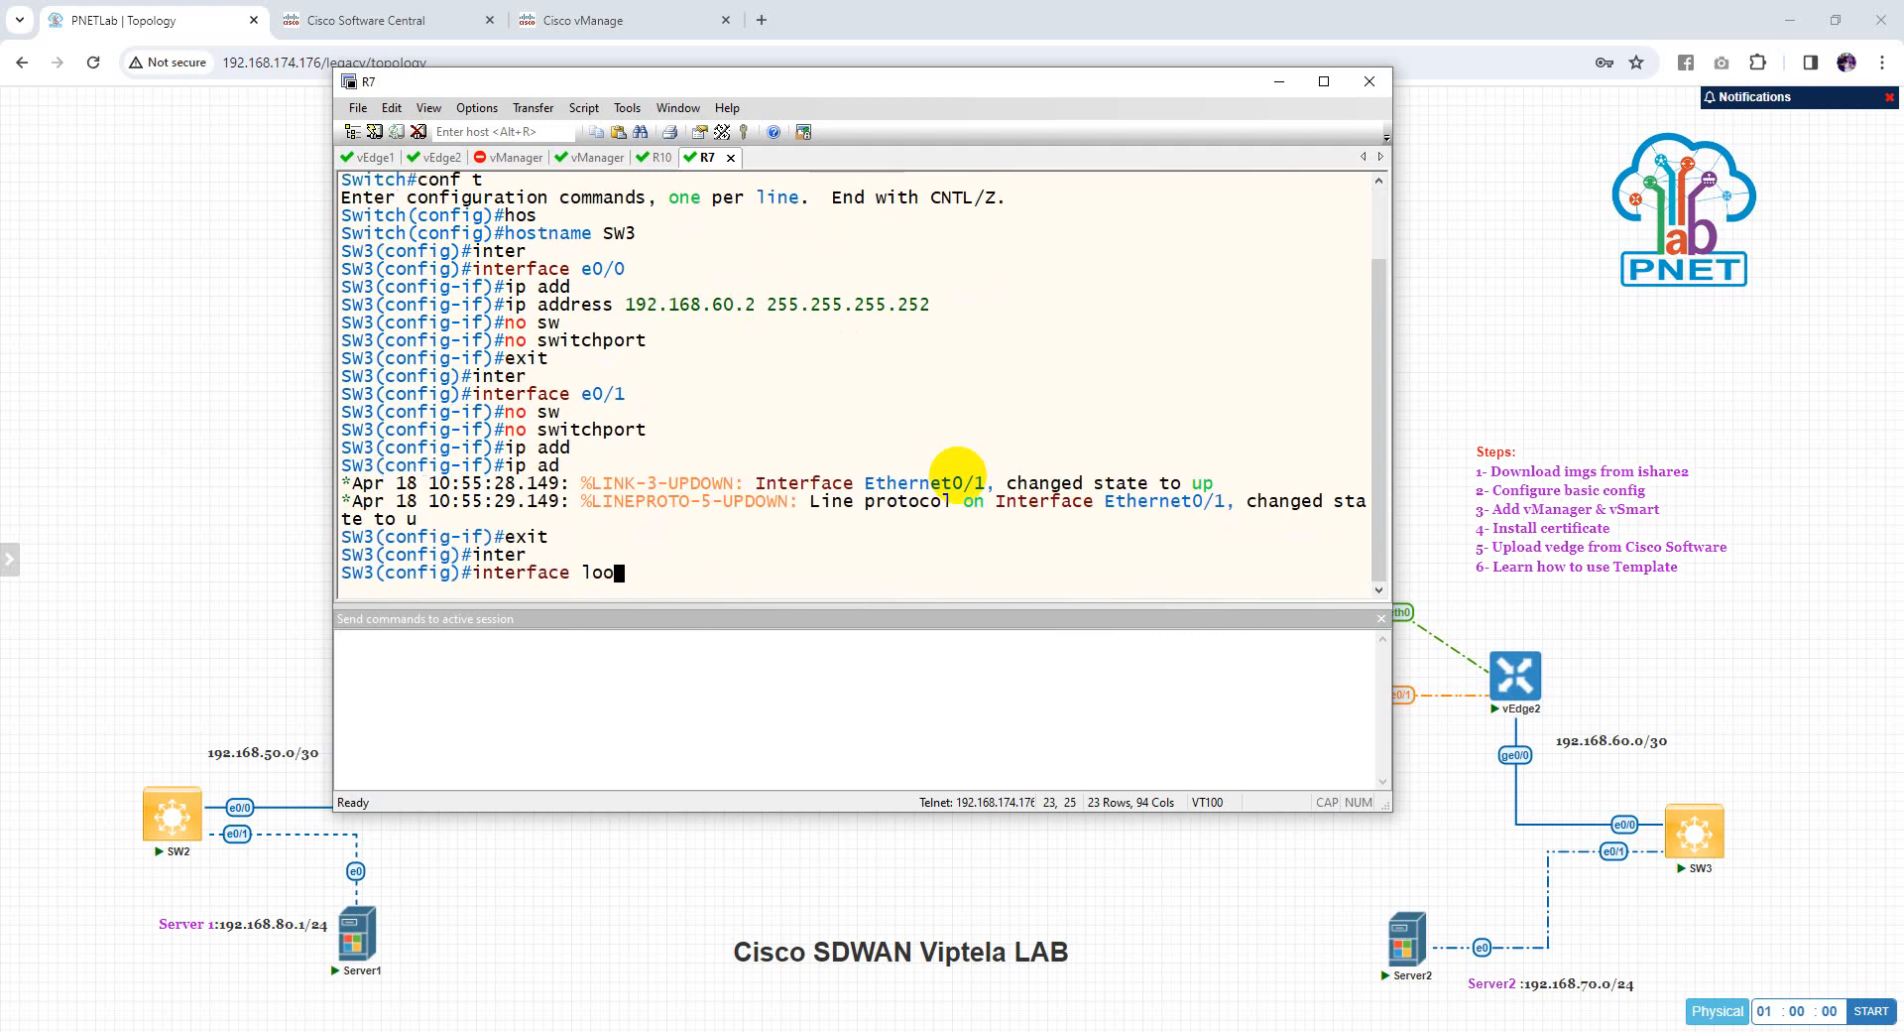
key(Tab)
text(0)
key(Return)
text(if)#no ip add)
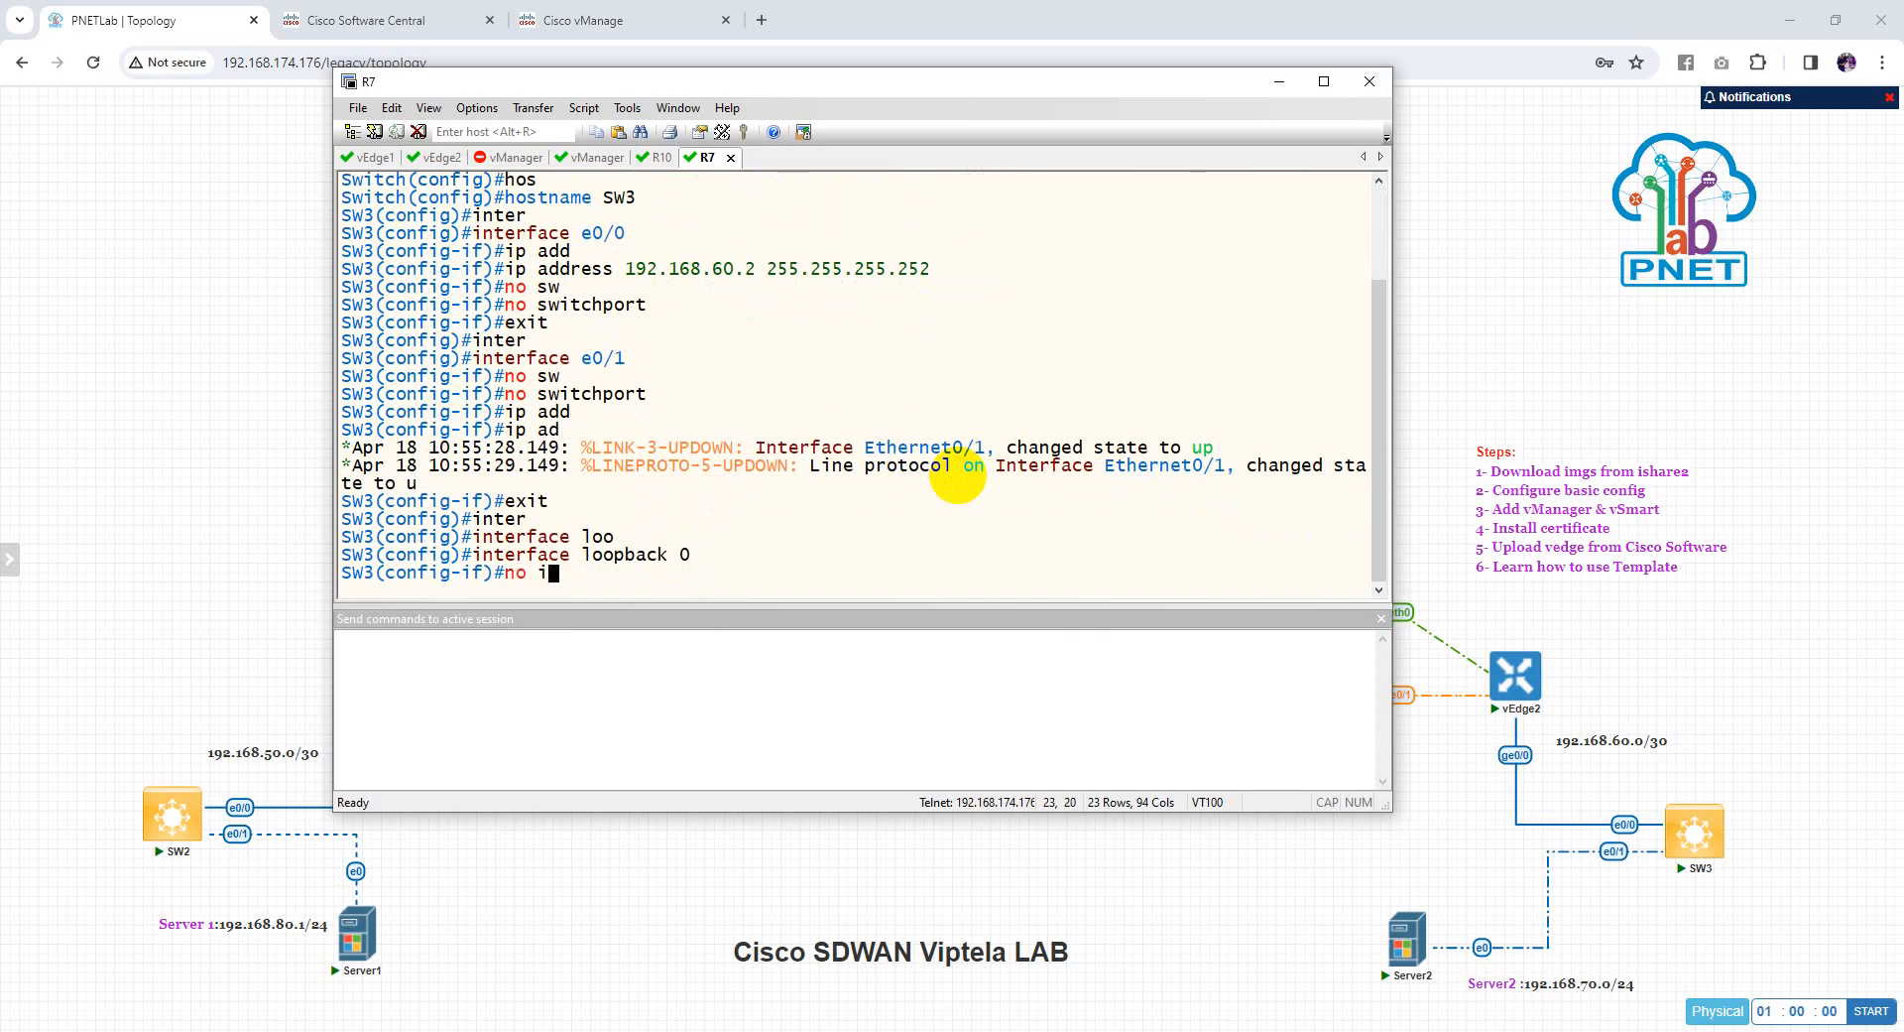
key(Tab)
key(Return)
text(exit)
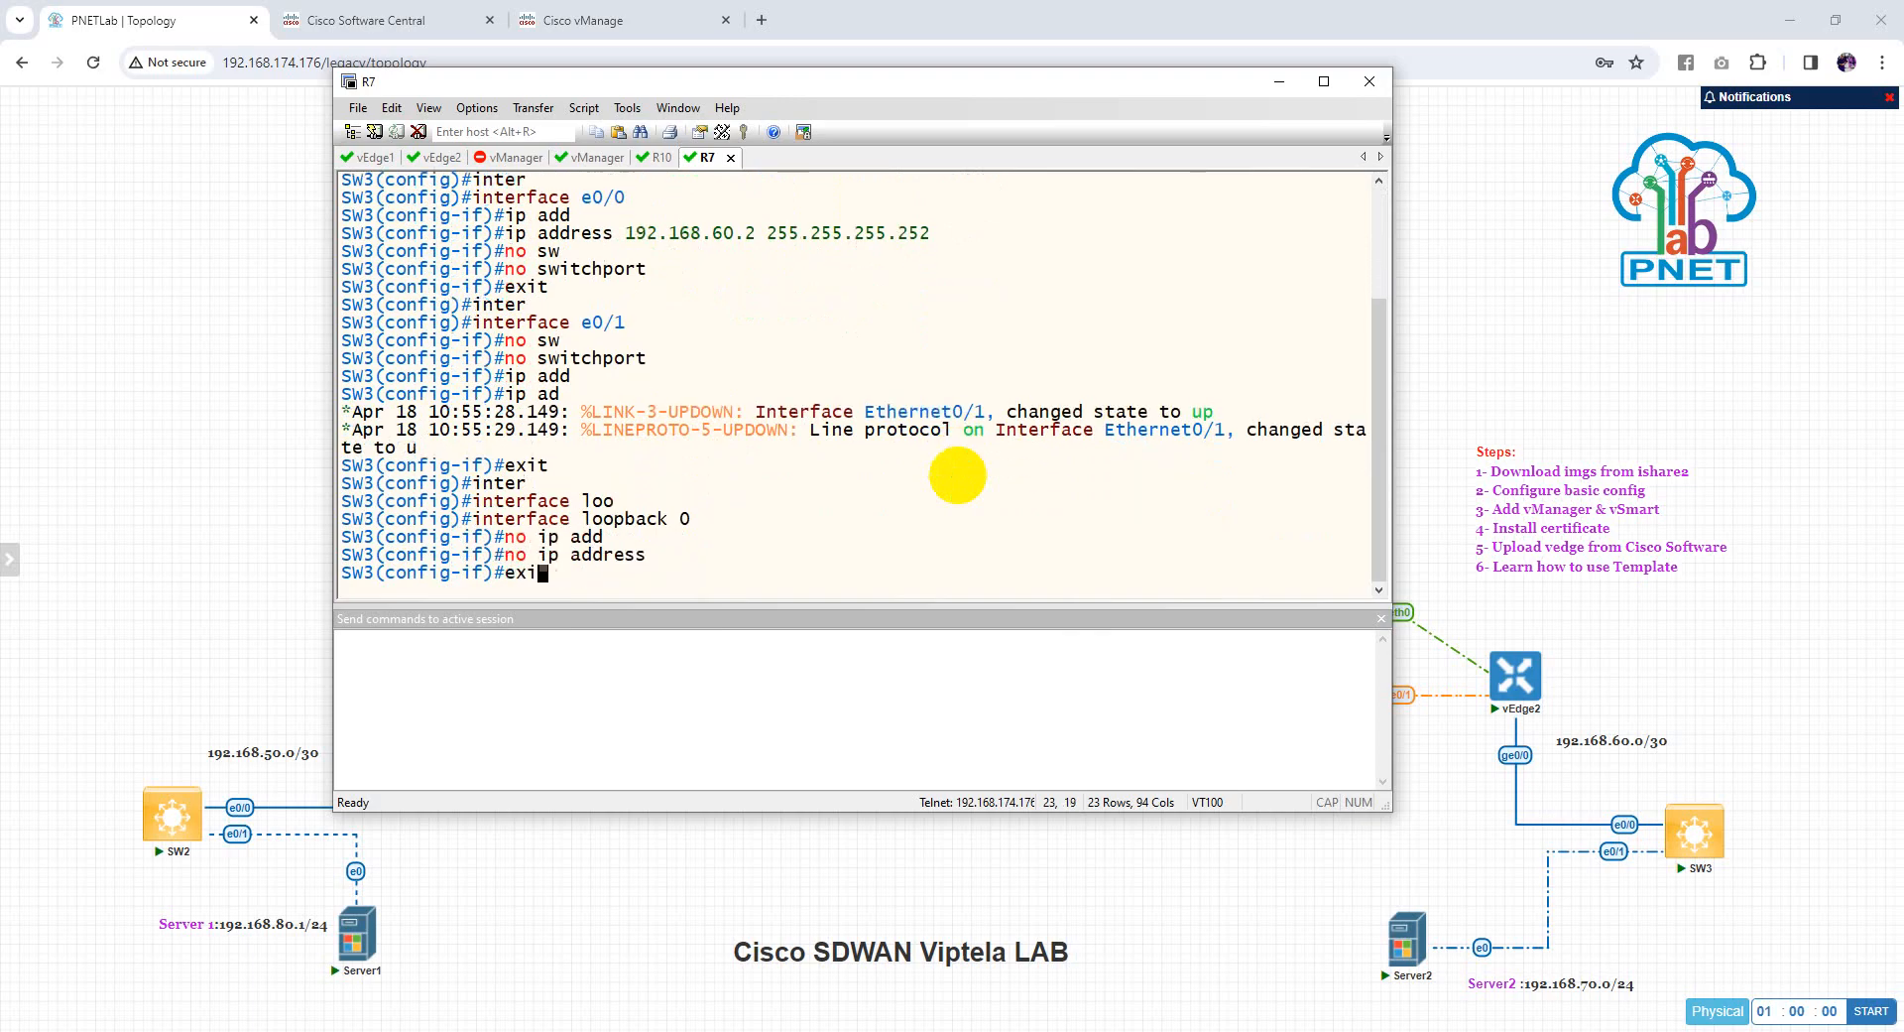
key(Return)
Return to interface e0/1 configuration
text(inter)
key(Tab)
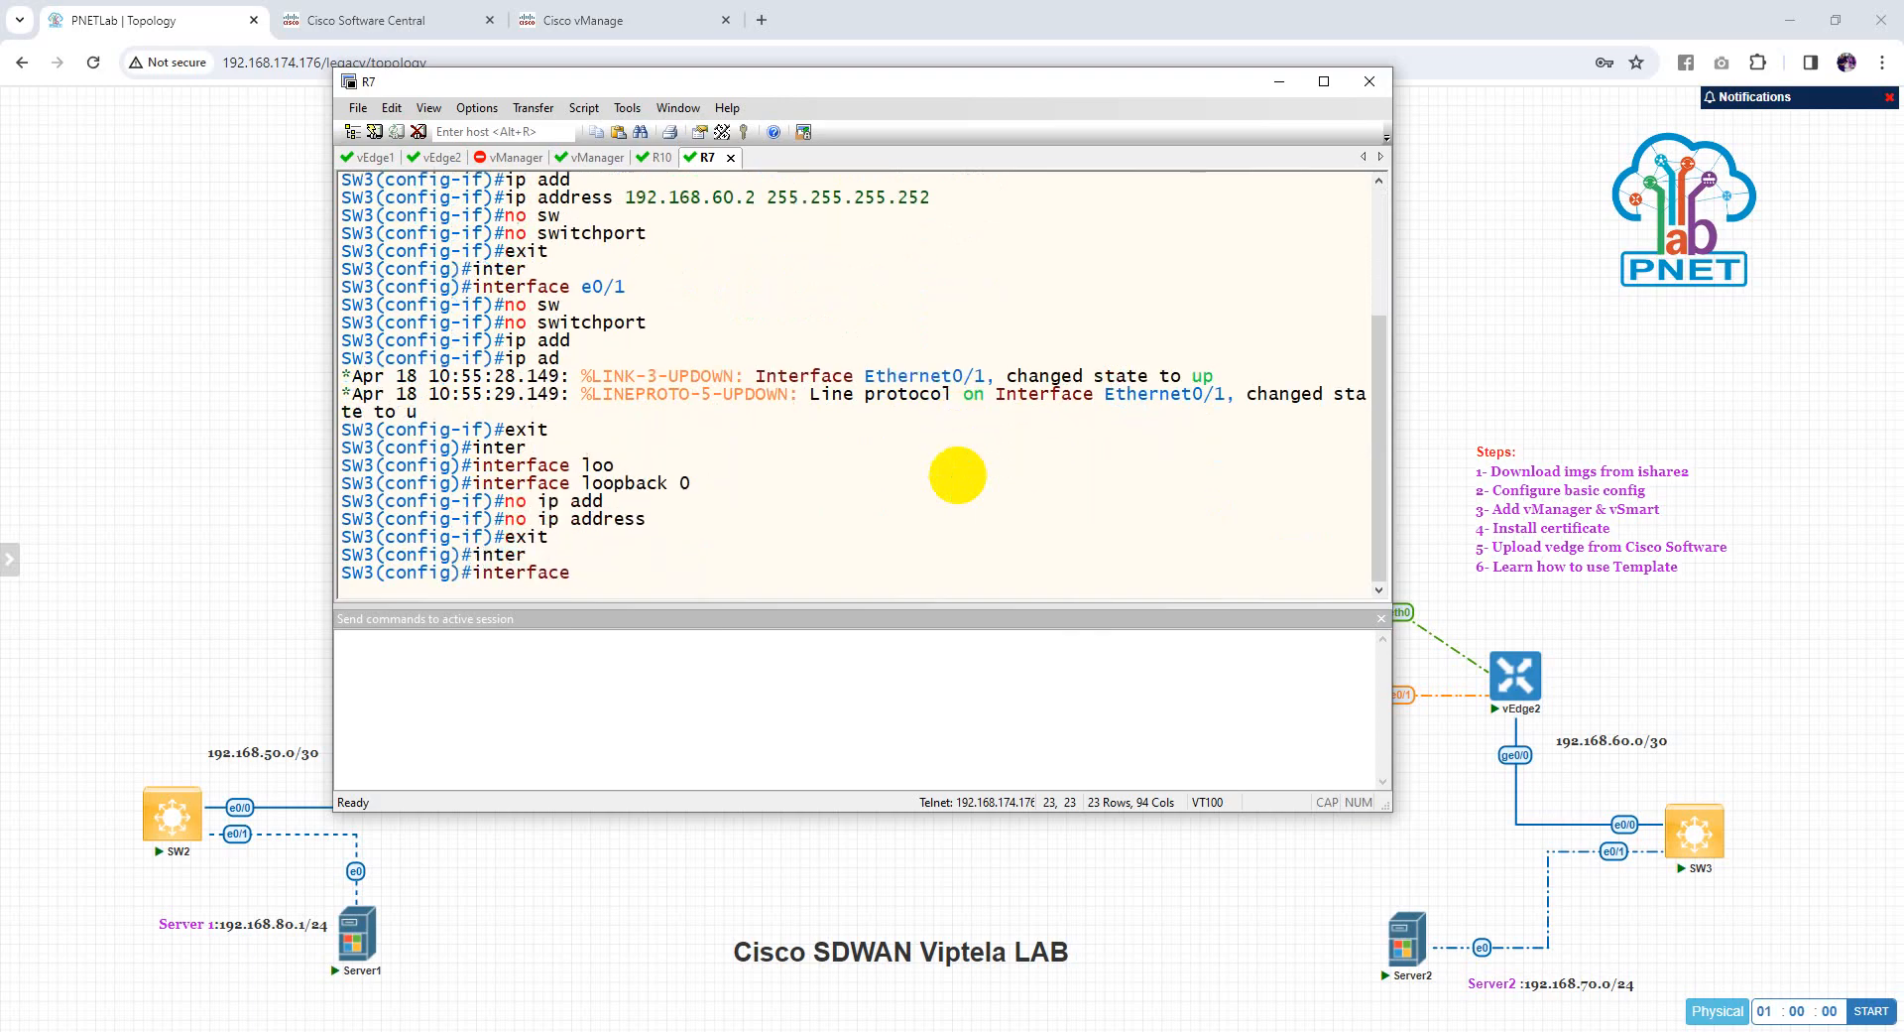
text(e0/1)
key(Return)
Give e0/1 the address 192.168.70.1 255.255.255.0 and bring it up
text(ip add)
key(Tab)
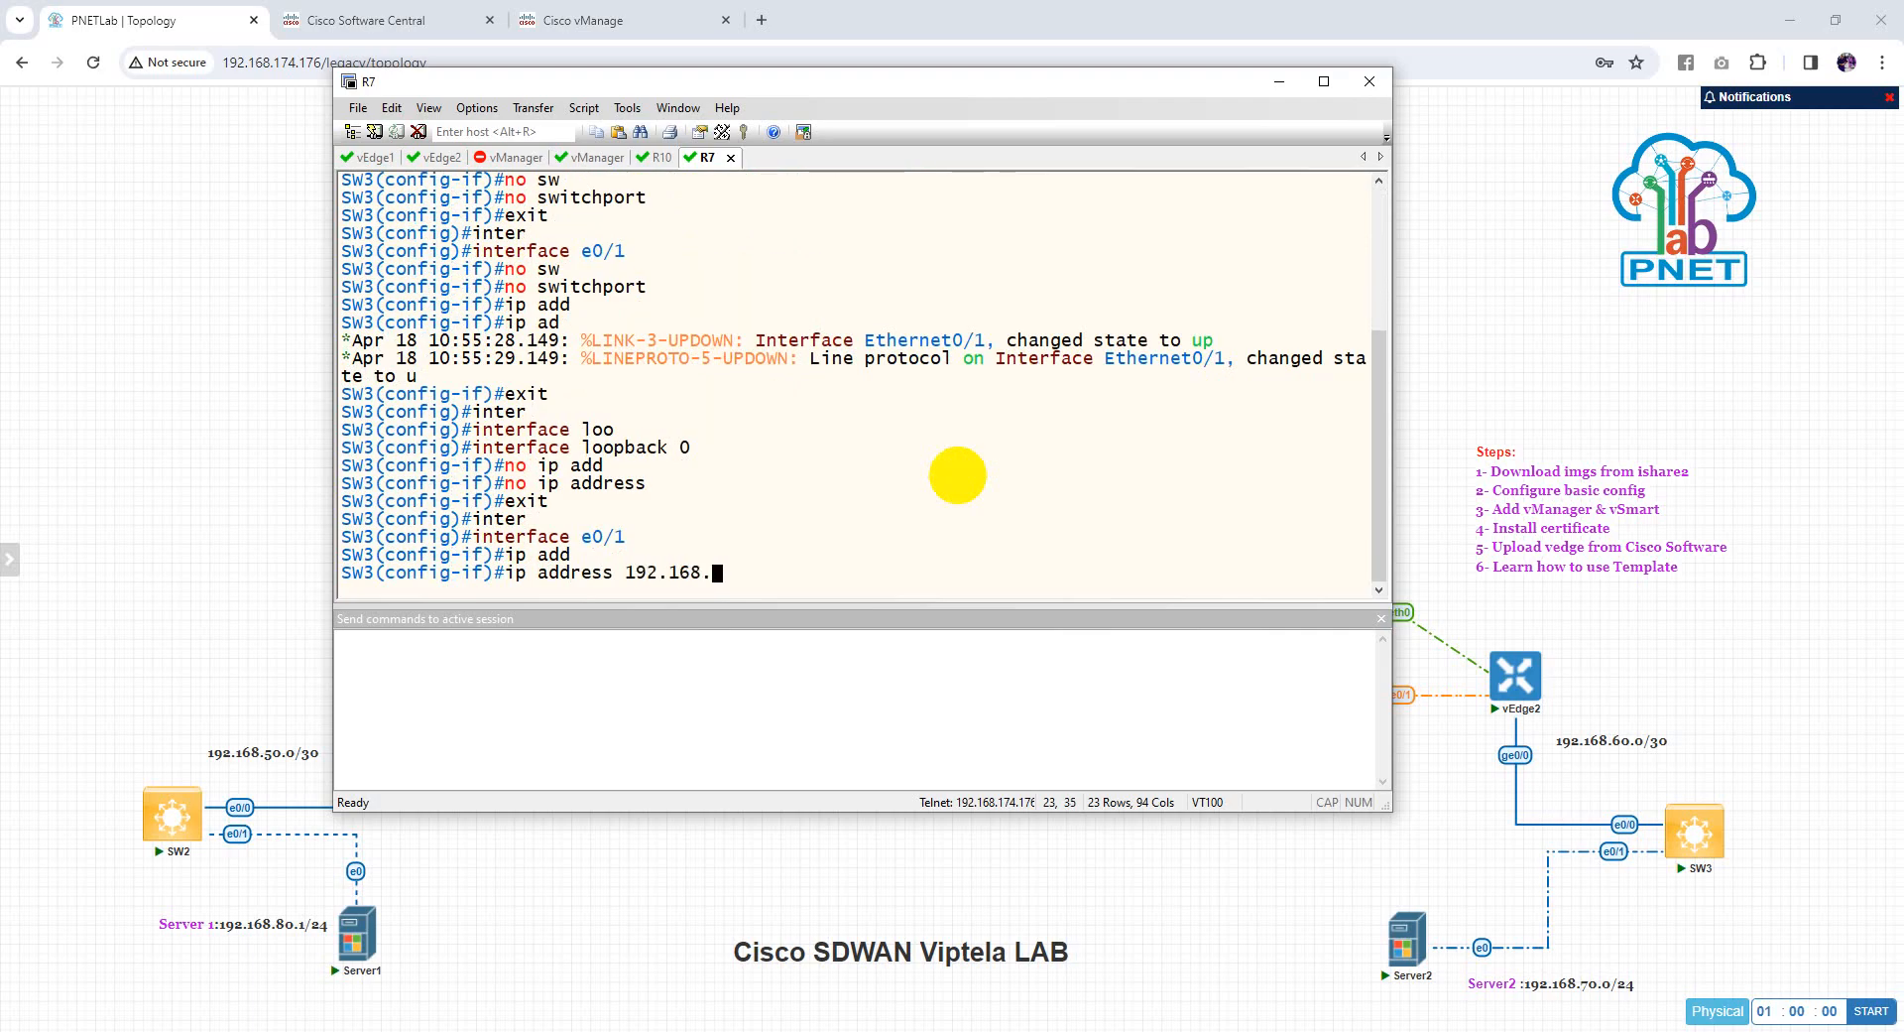
text(192.168.70.1 255.255.25.)
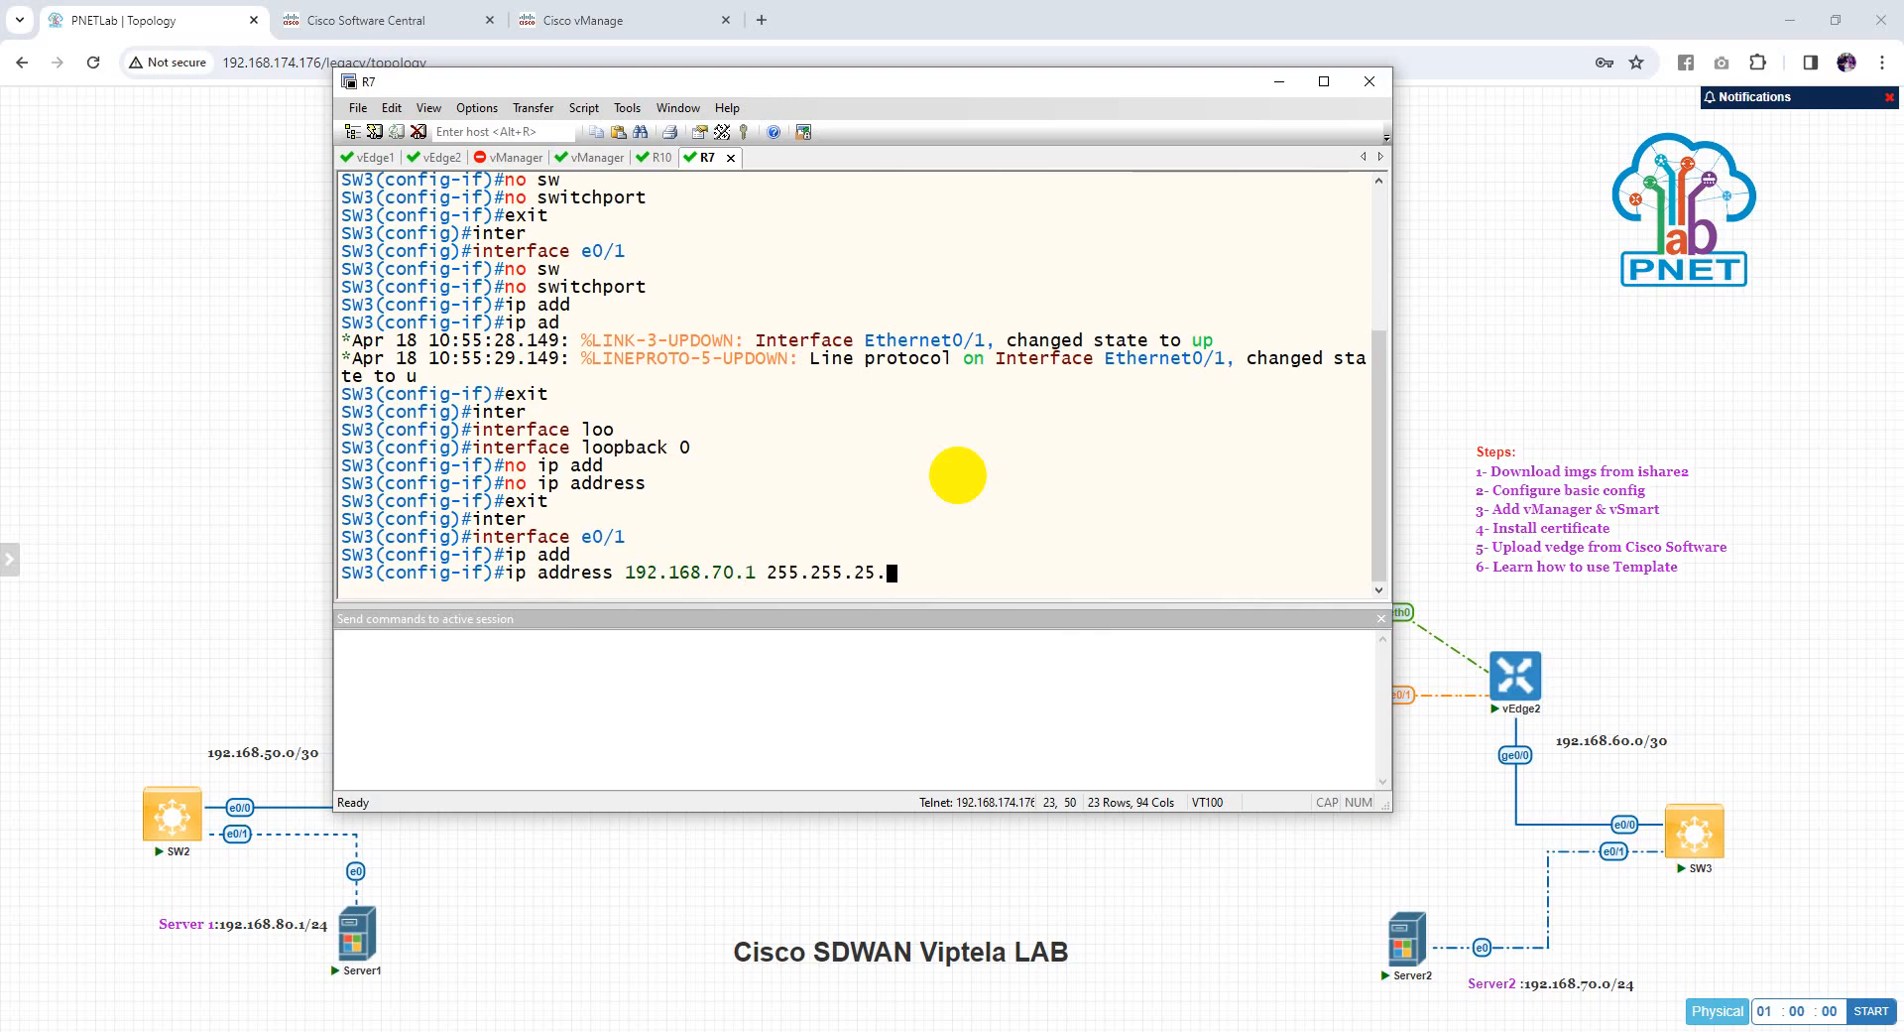
text(05)
key(Return)
text(nfig-if)#n)
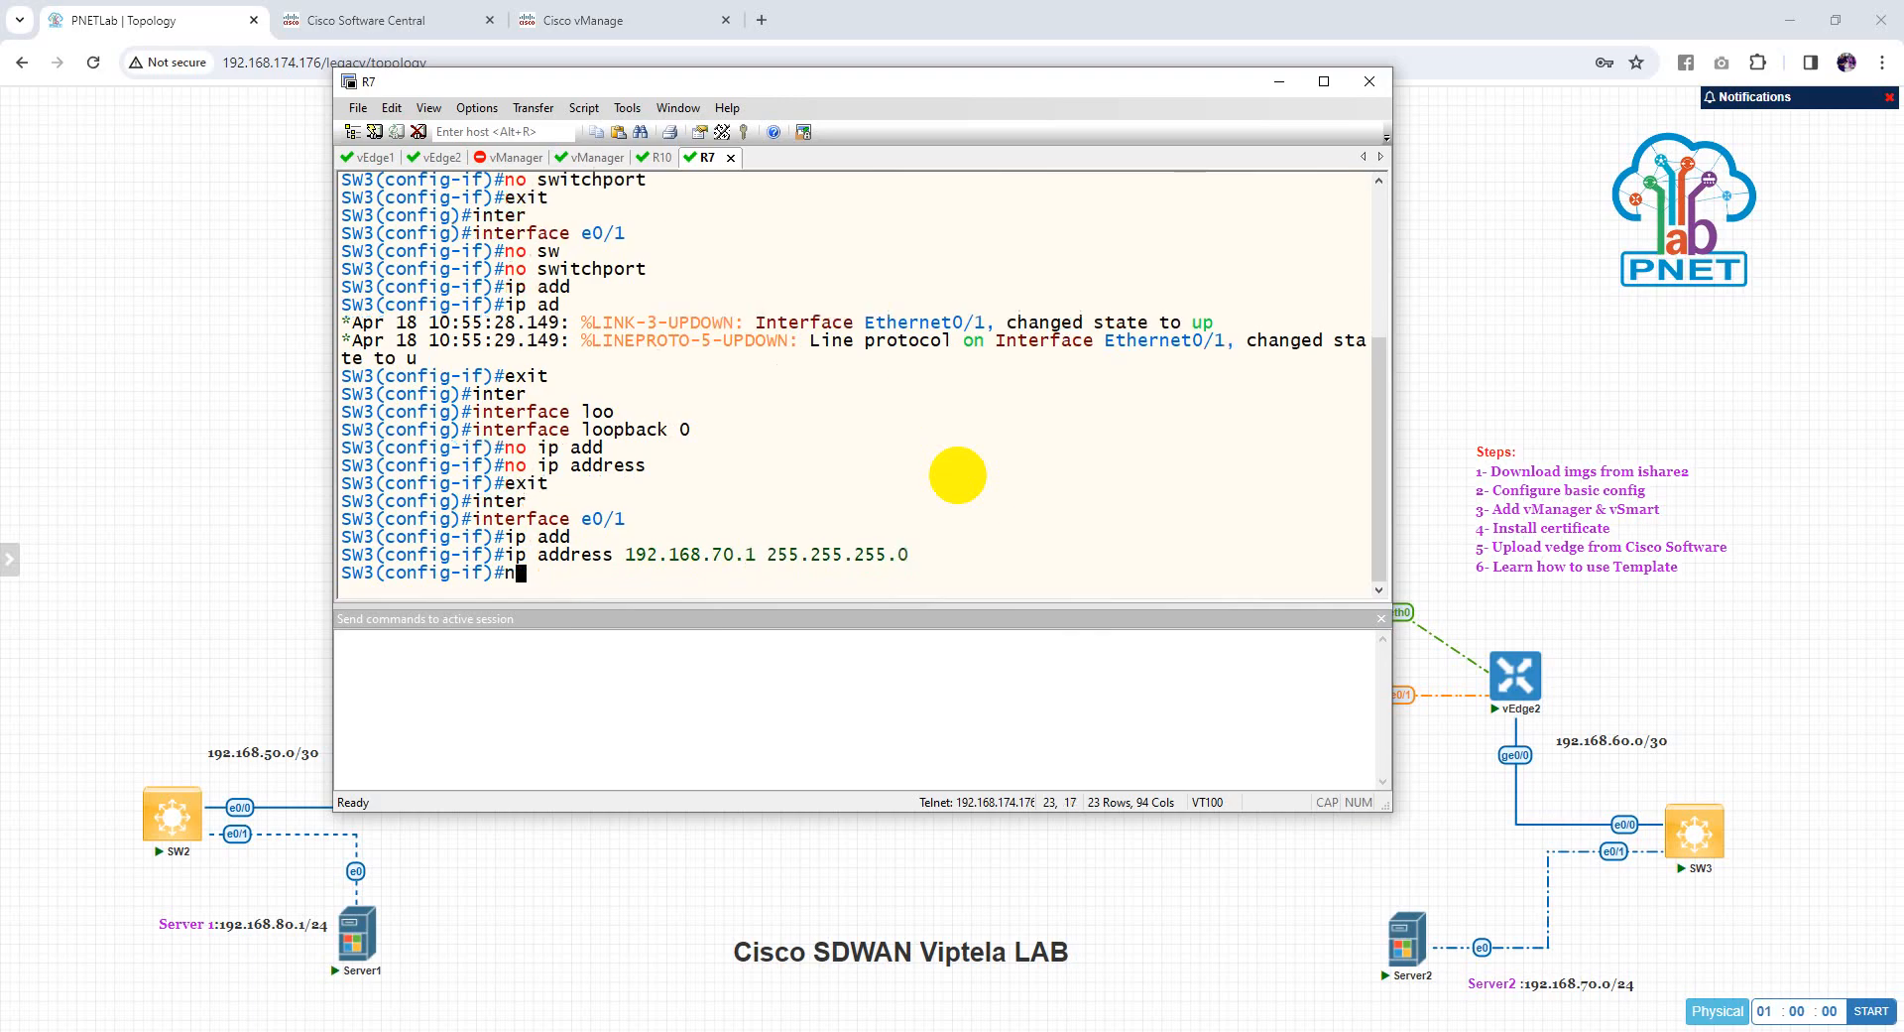
text(o shu)
key(Tab)
key(Return)
Enable OSPF process 1 area 0 on e0/1
text(exit)
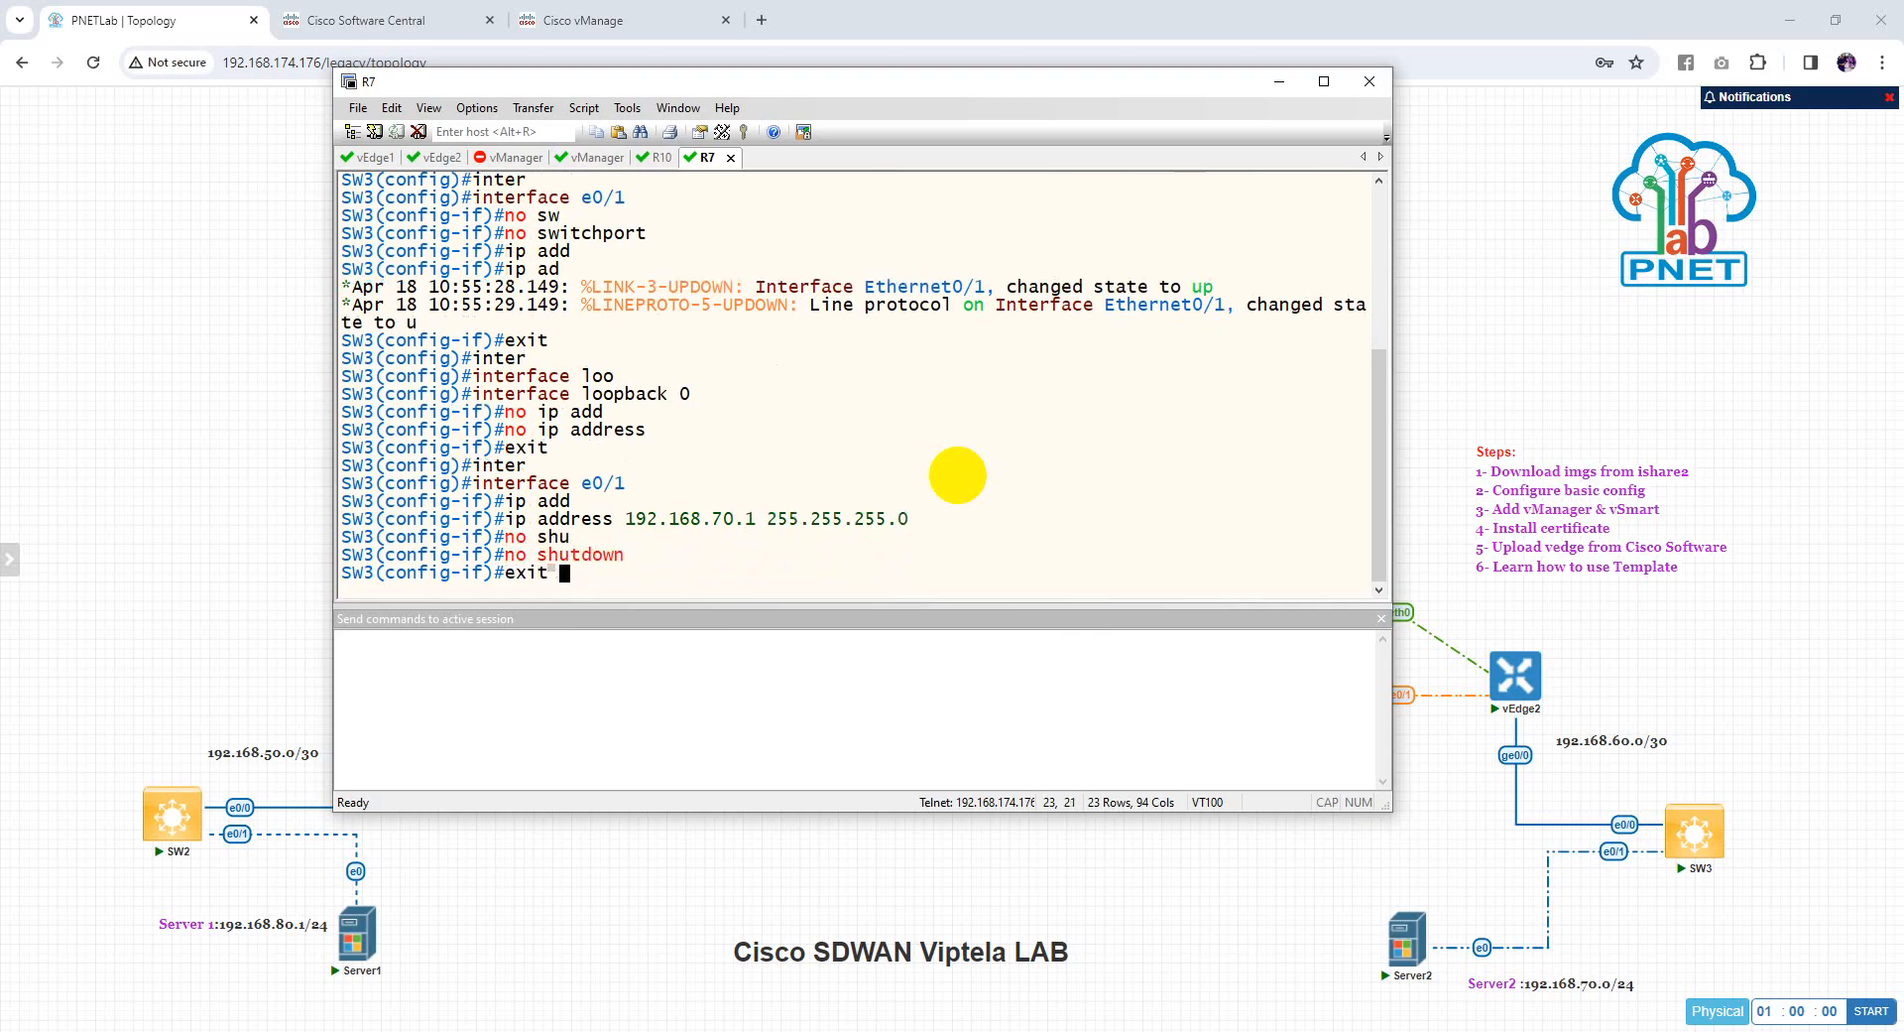
text(x)
key(BackSpace)
key(BackSpace)
text(ip os)
key(Tab)
text(1 ar)
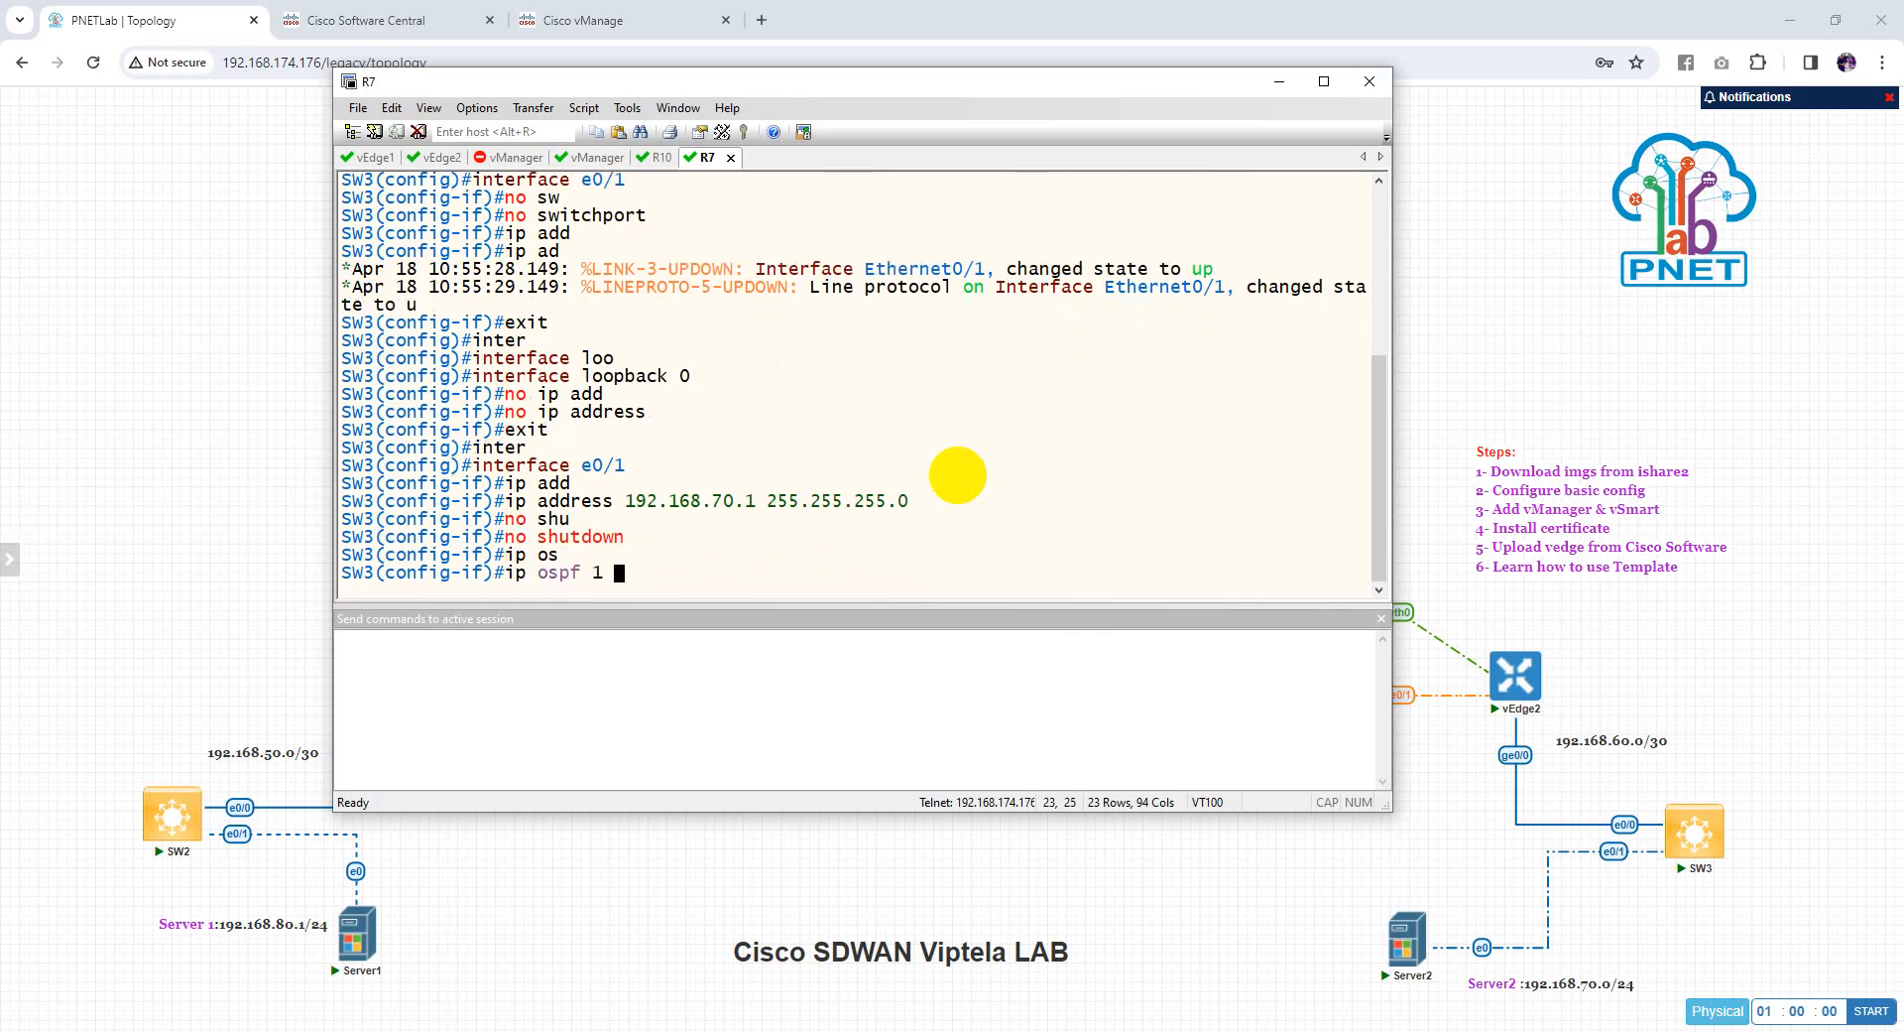
key(Tab)
text(0)
key(Return)
text(exit)
key(Return)
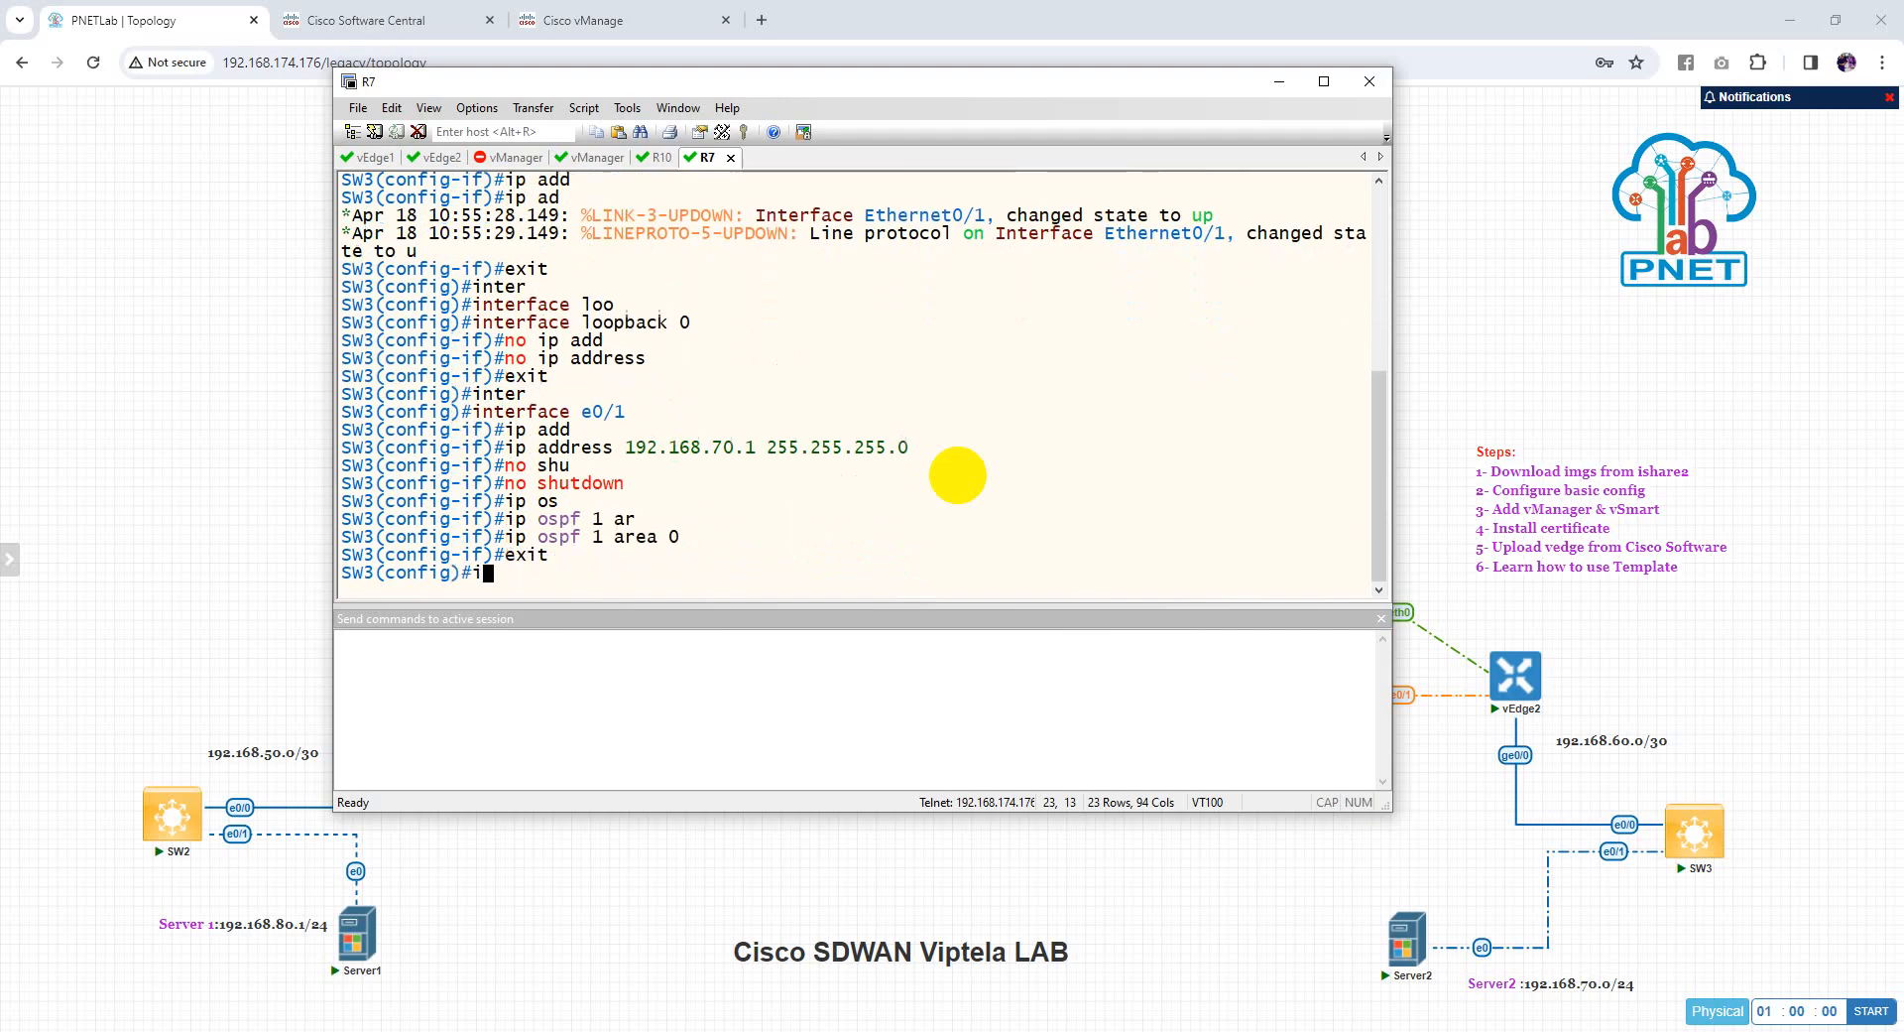
Enable OSPF process 1 area 0 on e0/0
text(inter)
key(Tab)
text(e0/0)
key(Return)
text(ip o)
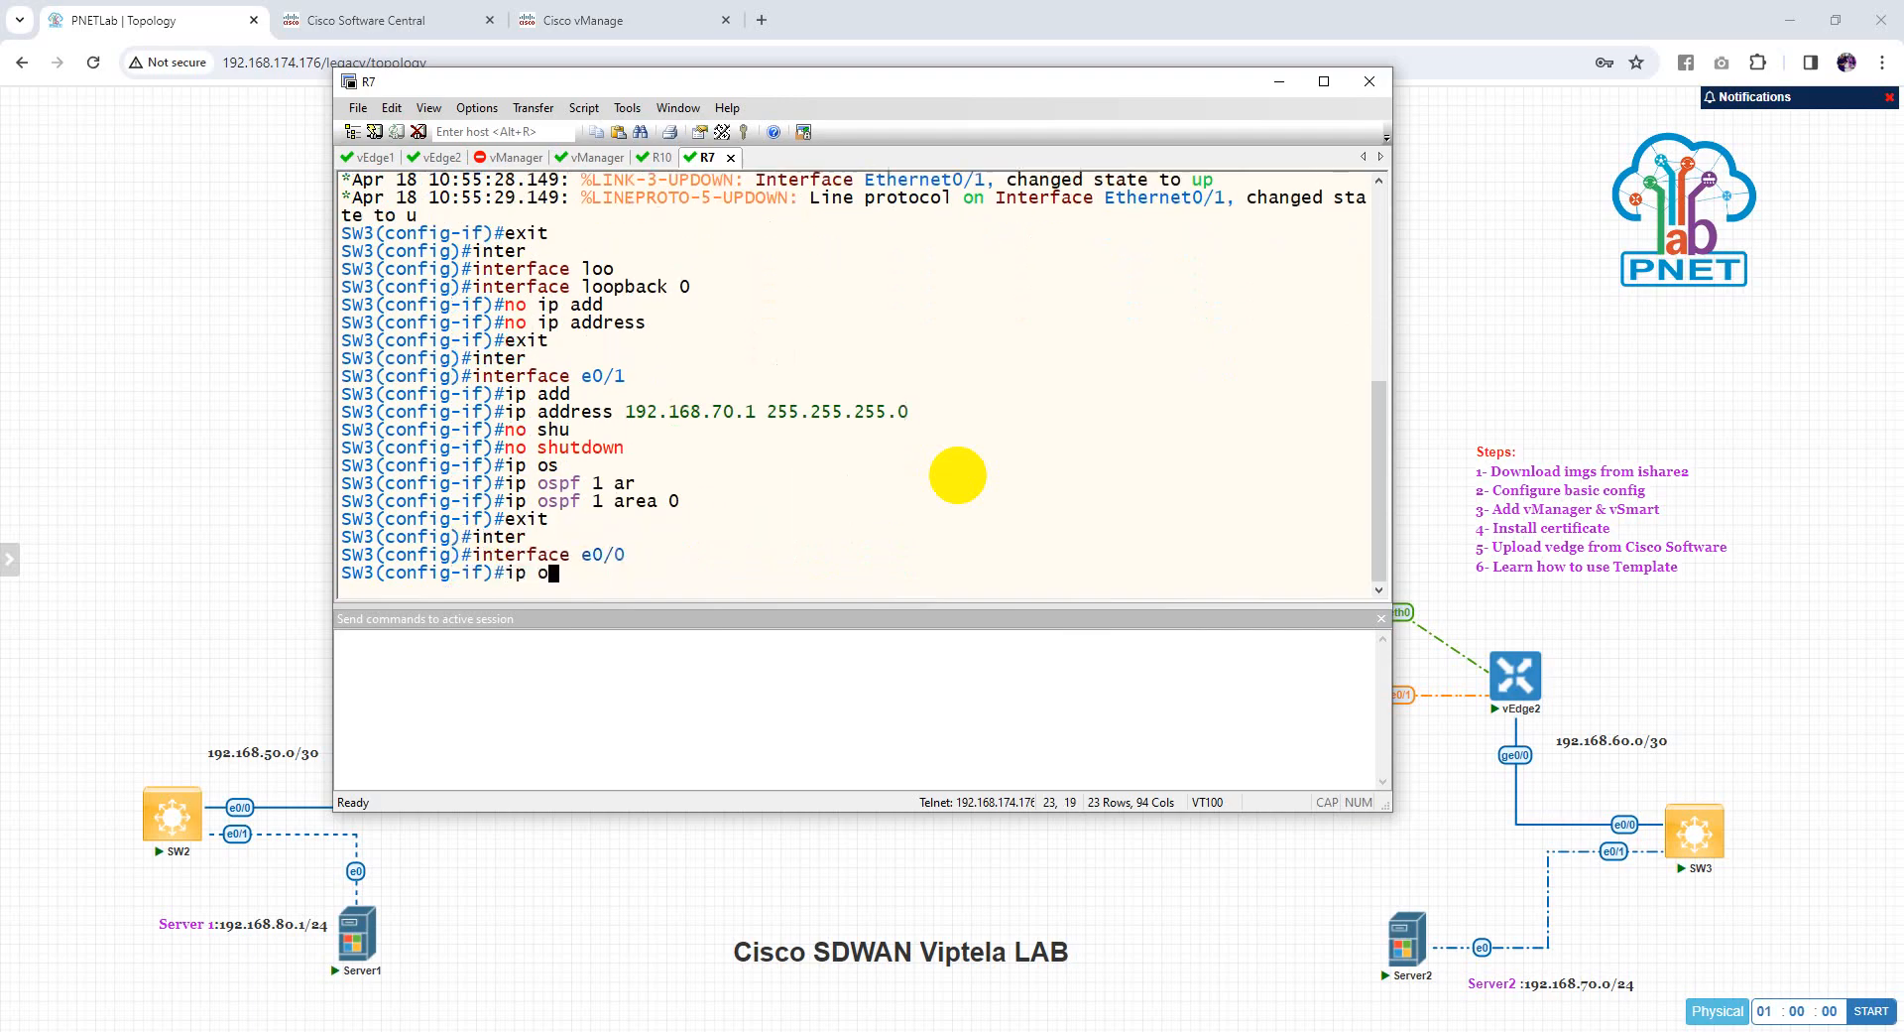
text(s)
key(Tab)
text(1 ar)
key(Tab)
text(0)
key(Return)
Save SW3's configuration with wr and minimize the terminal to show the topology
text(e)
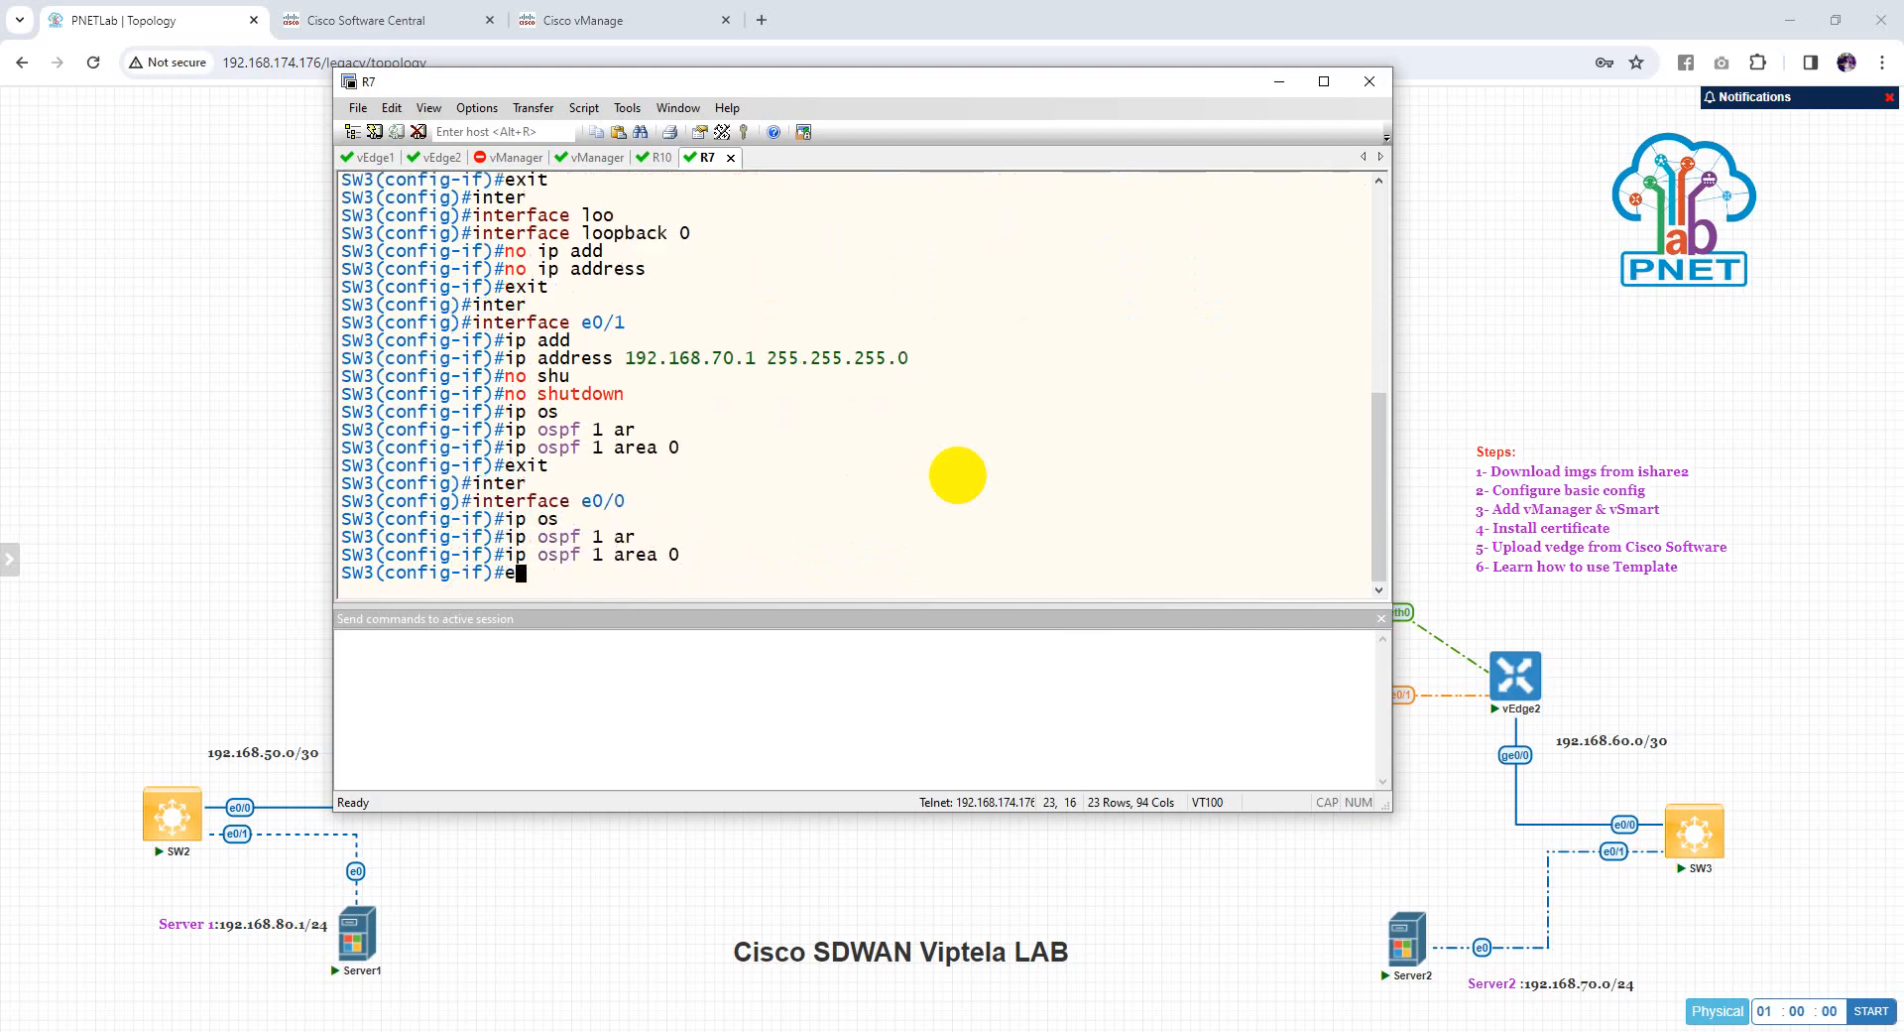
text(nd)
key(Return)
text(wr)
key(Return)
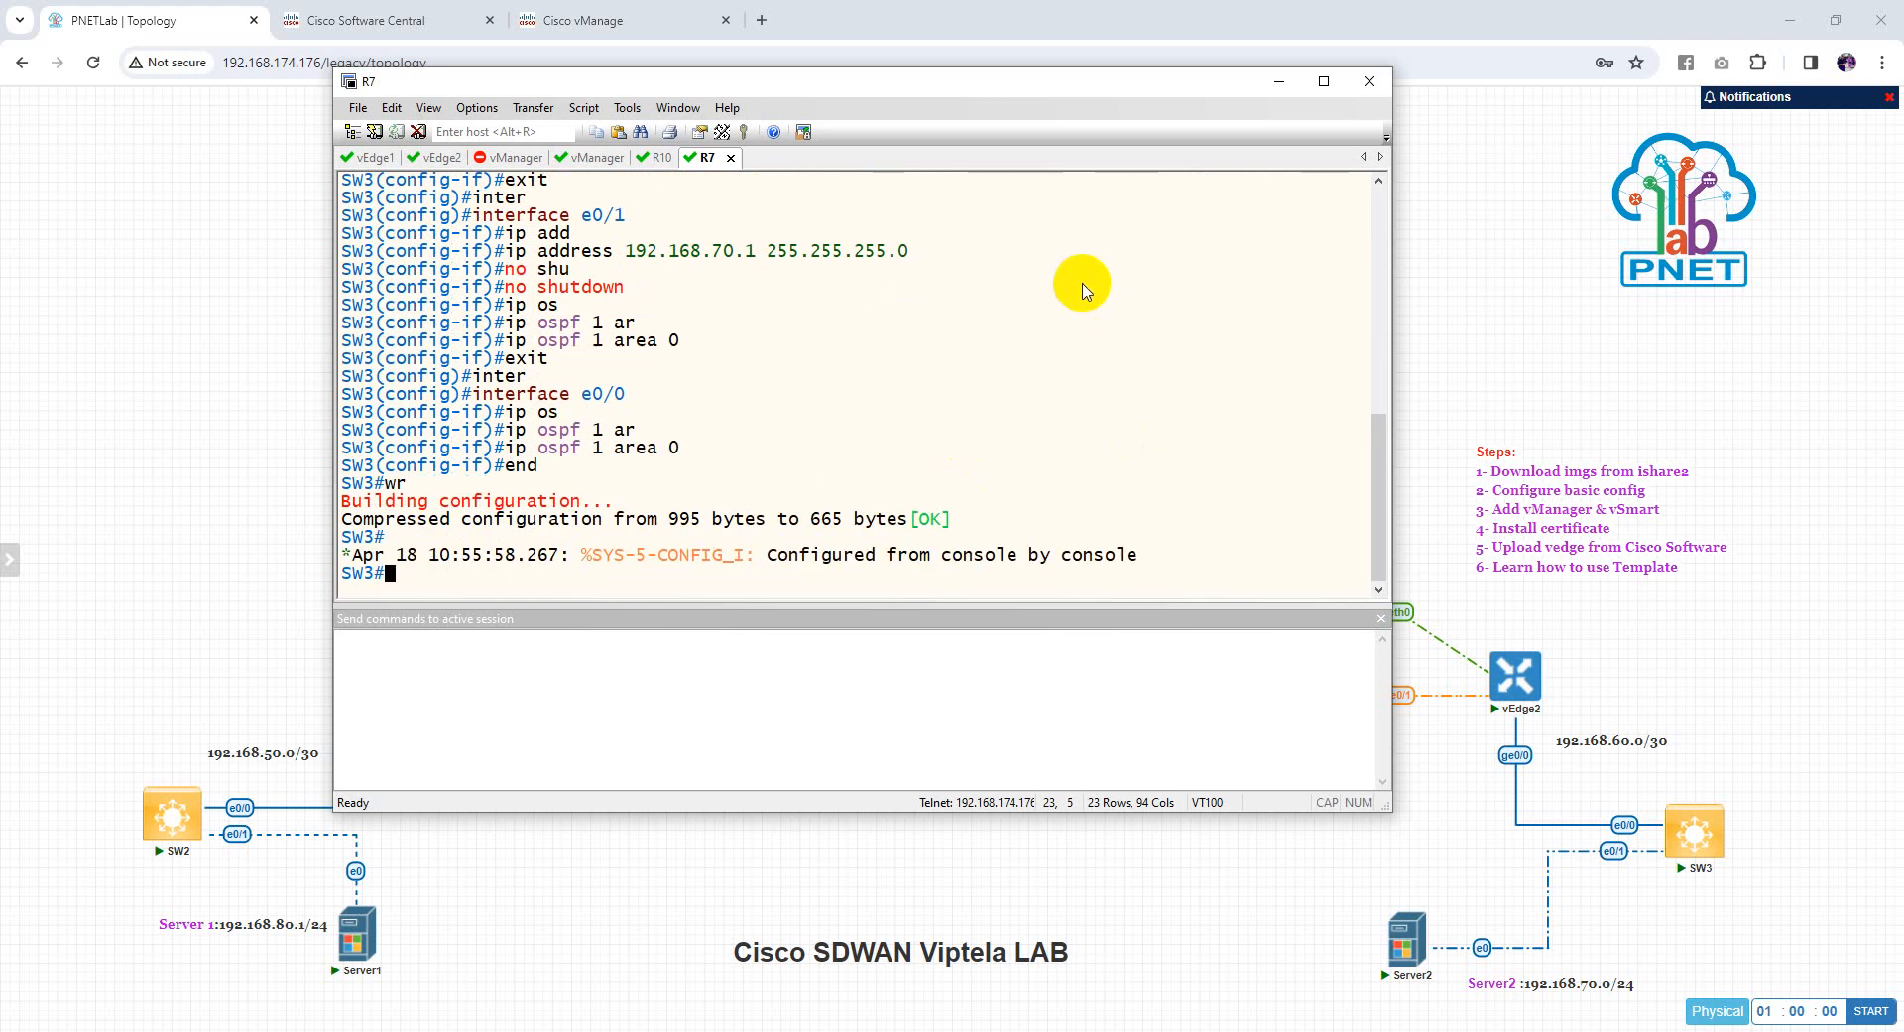
click(1280, 83)
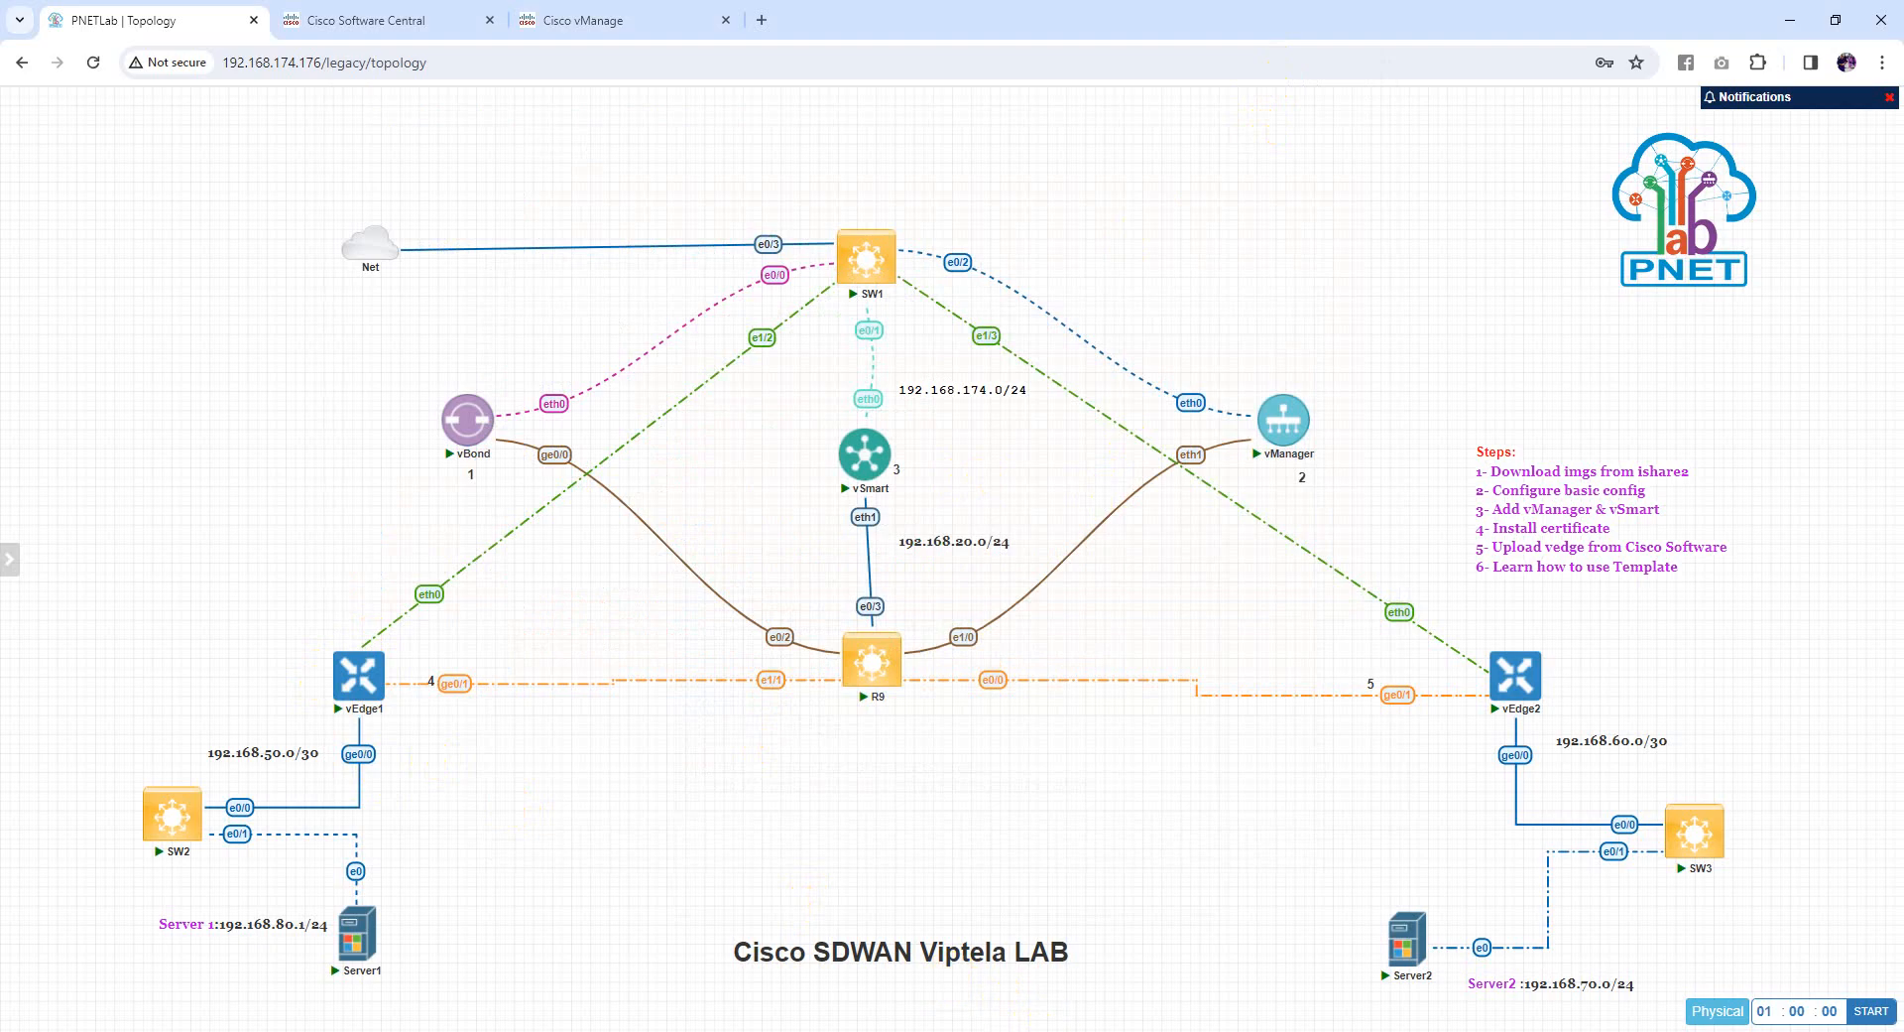
Restore SecureCRT and refresh the prompts in the vEdge1 and R10 sessions
click(833, 1031)
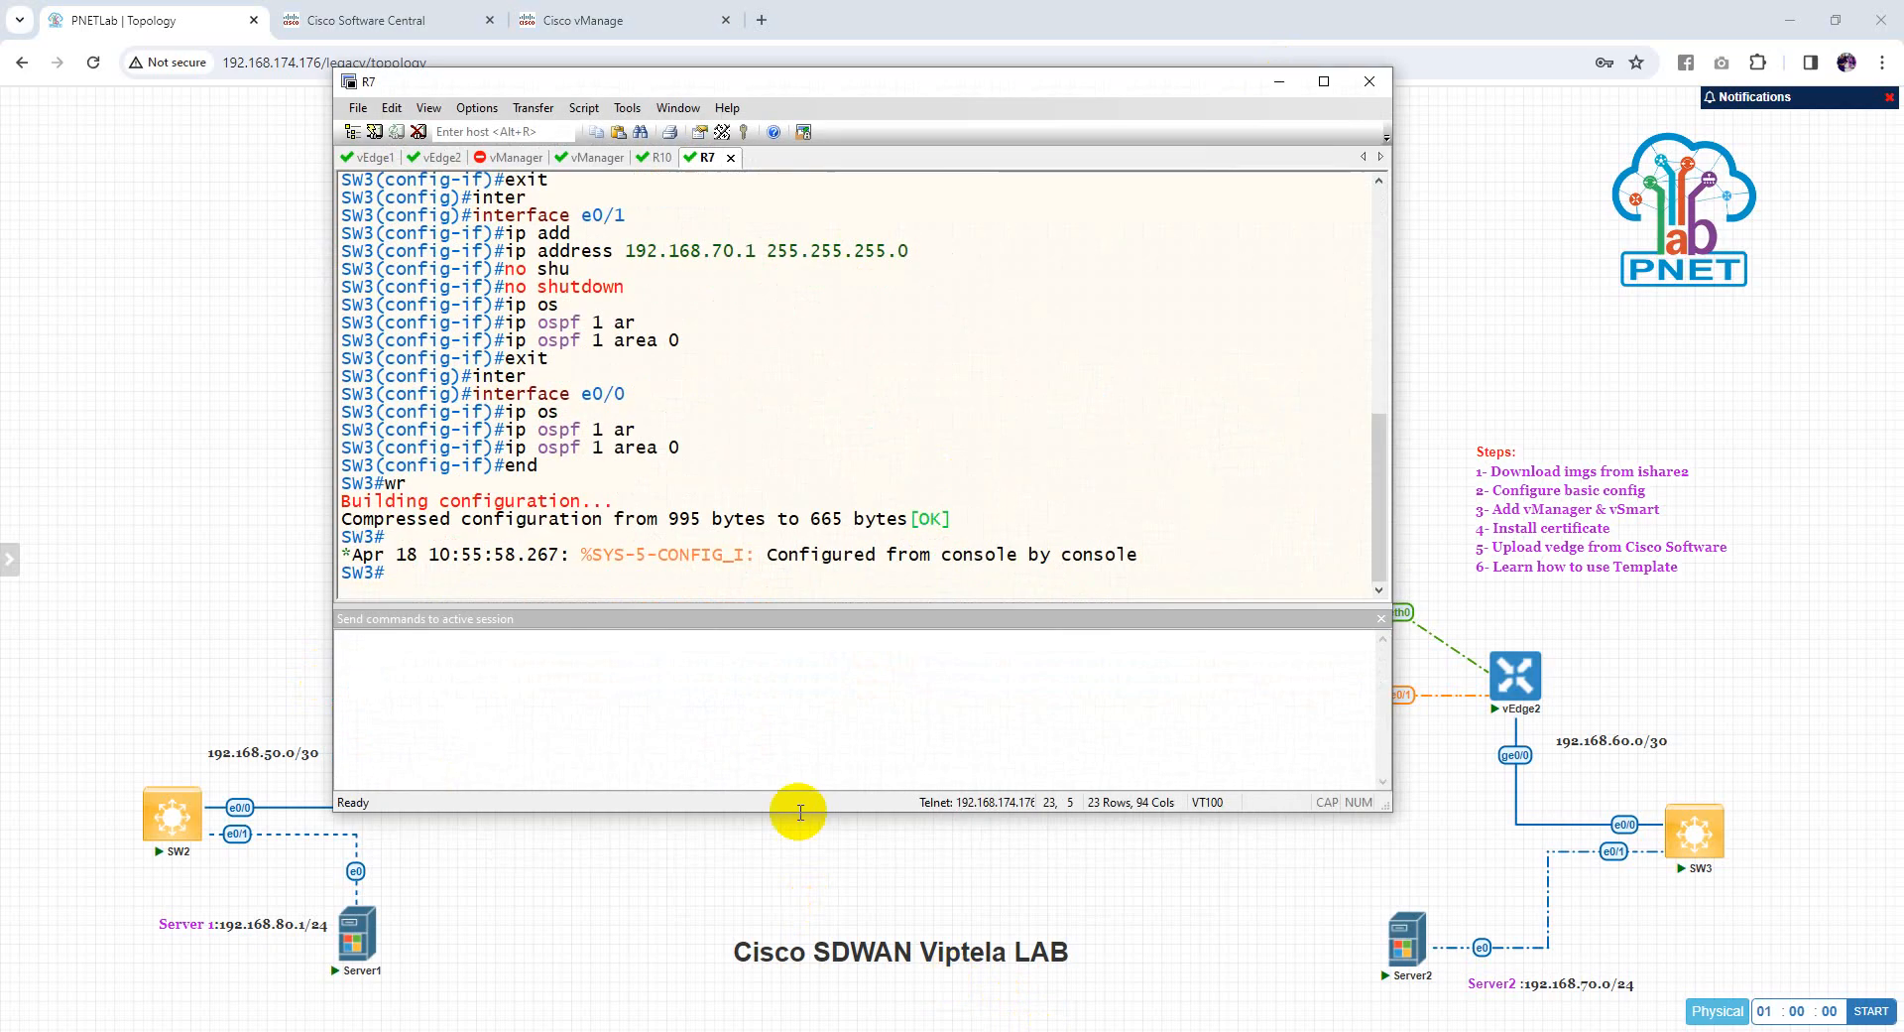
click(375, 158)
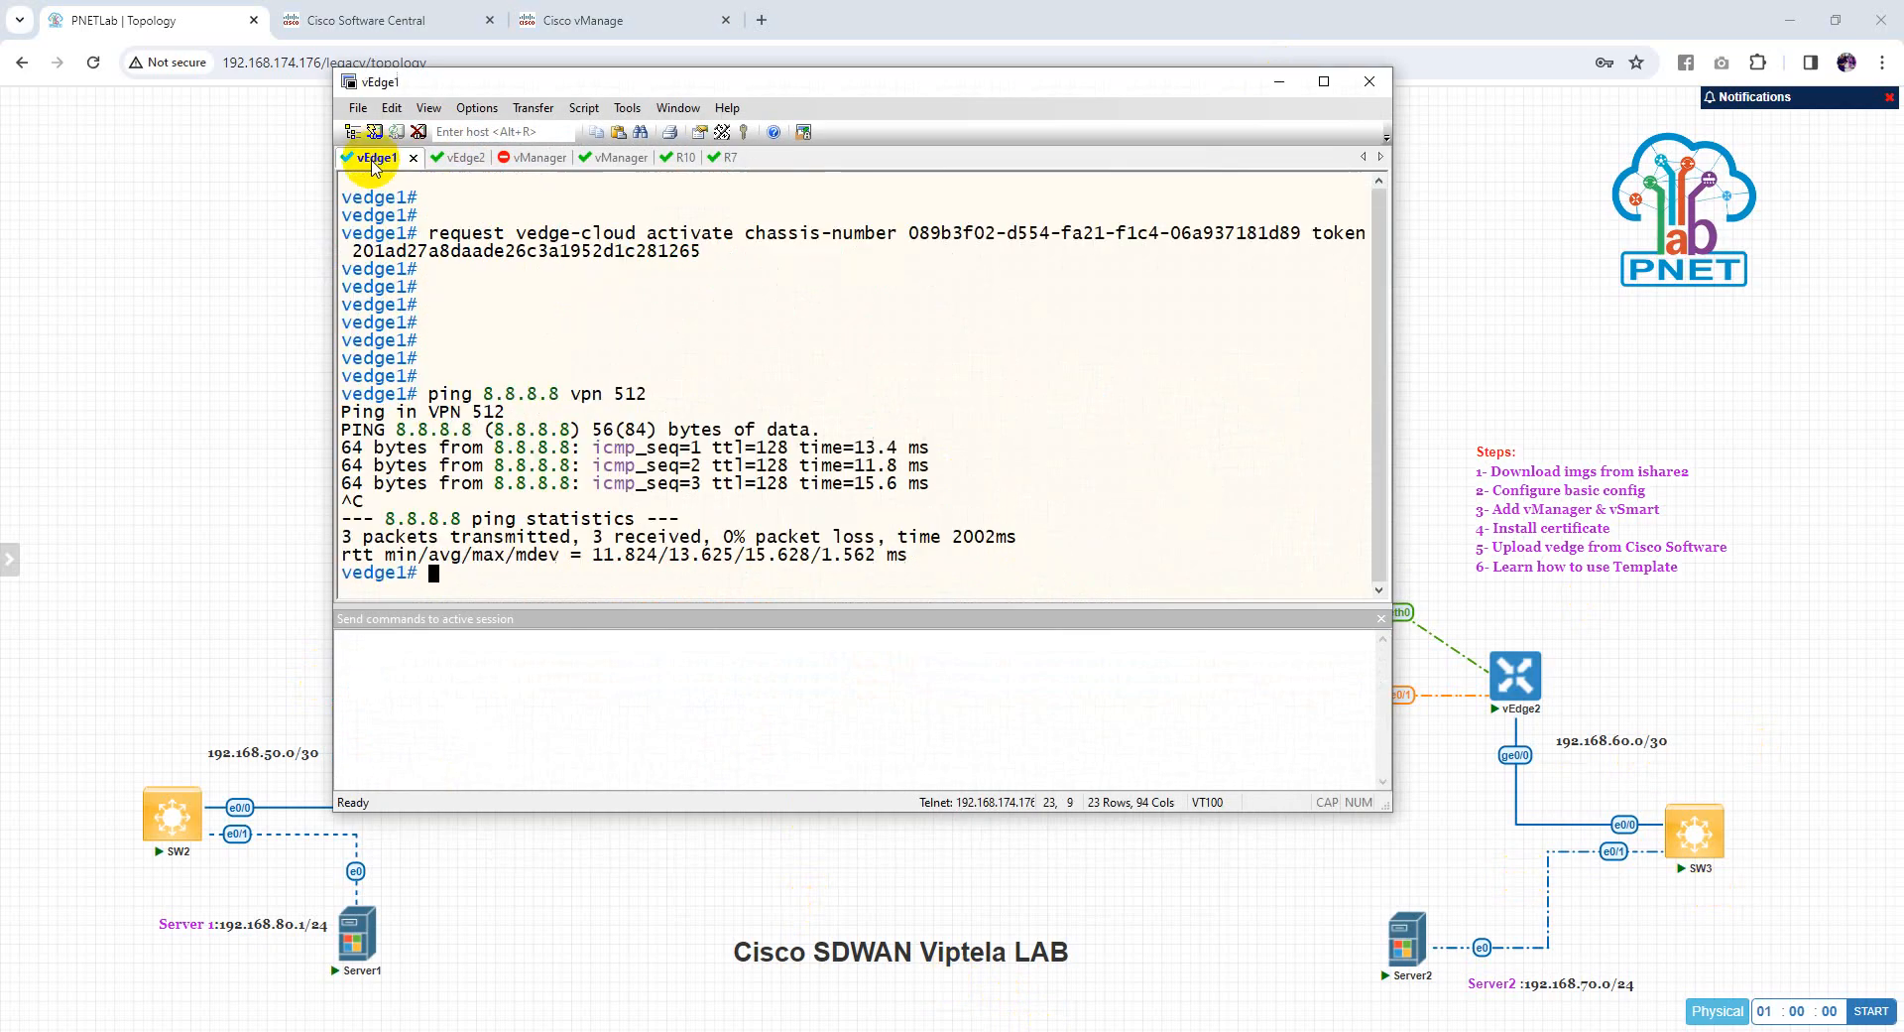
click(664, 158)
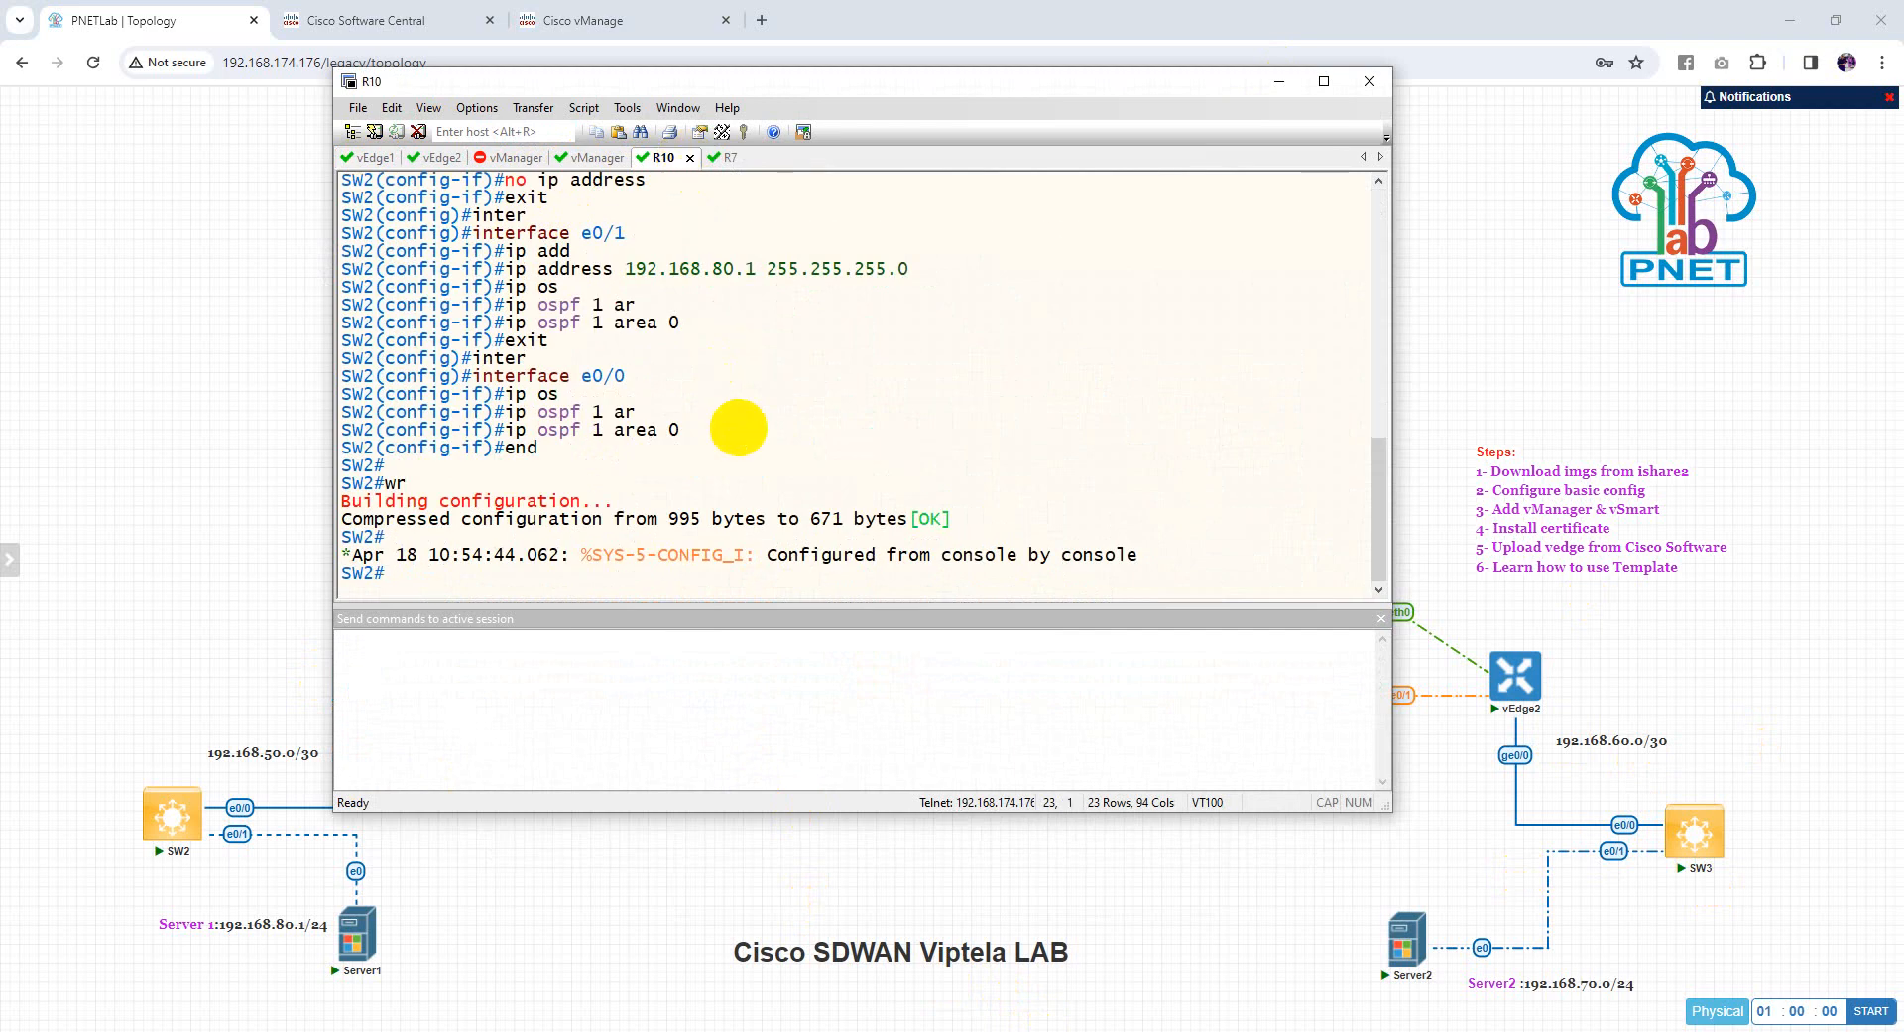
key(Return)
key(Return)
key(Return)
key(Return)
key(Return)
key(Return)
key(Return)
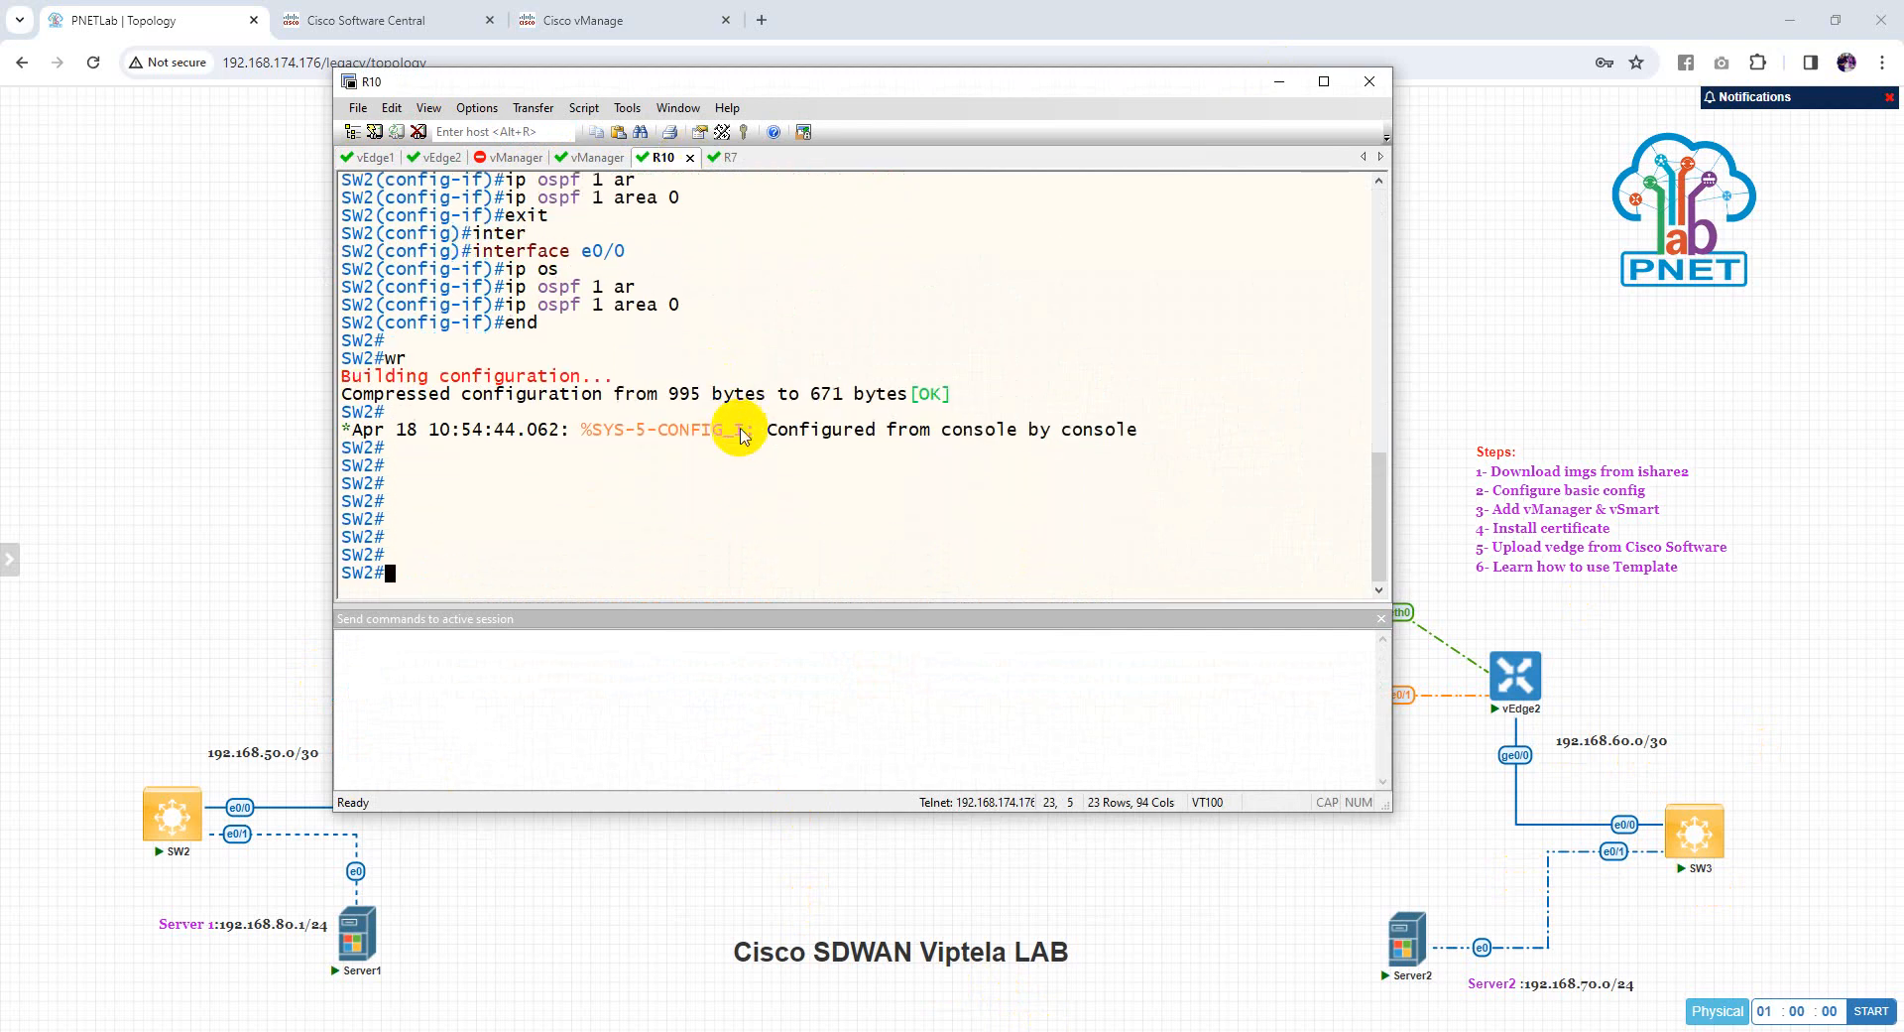
click(375, 157)
key(Return)
key(Return)
key(Return)
key(Return)
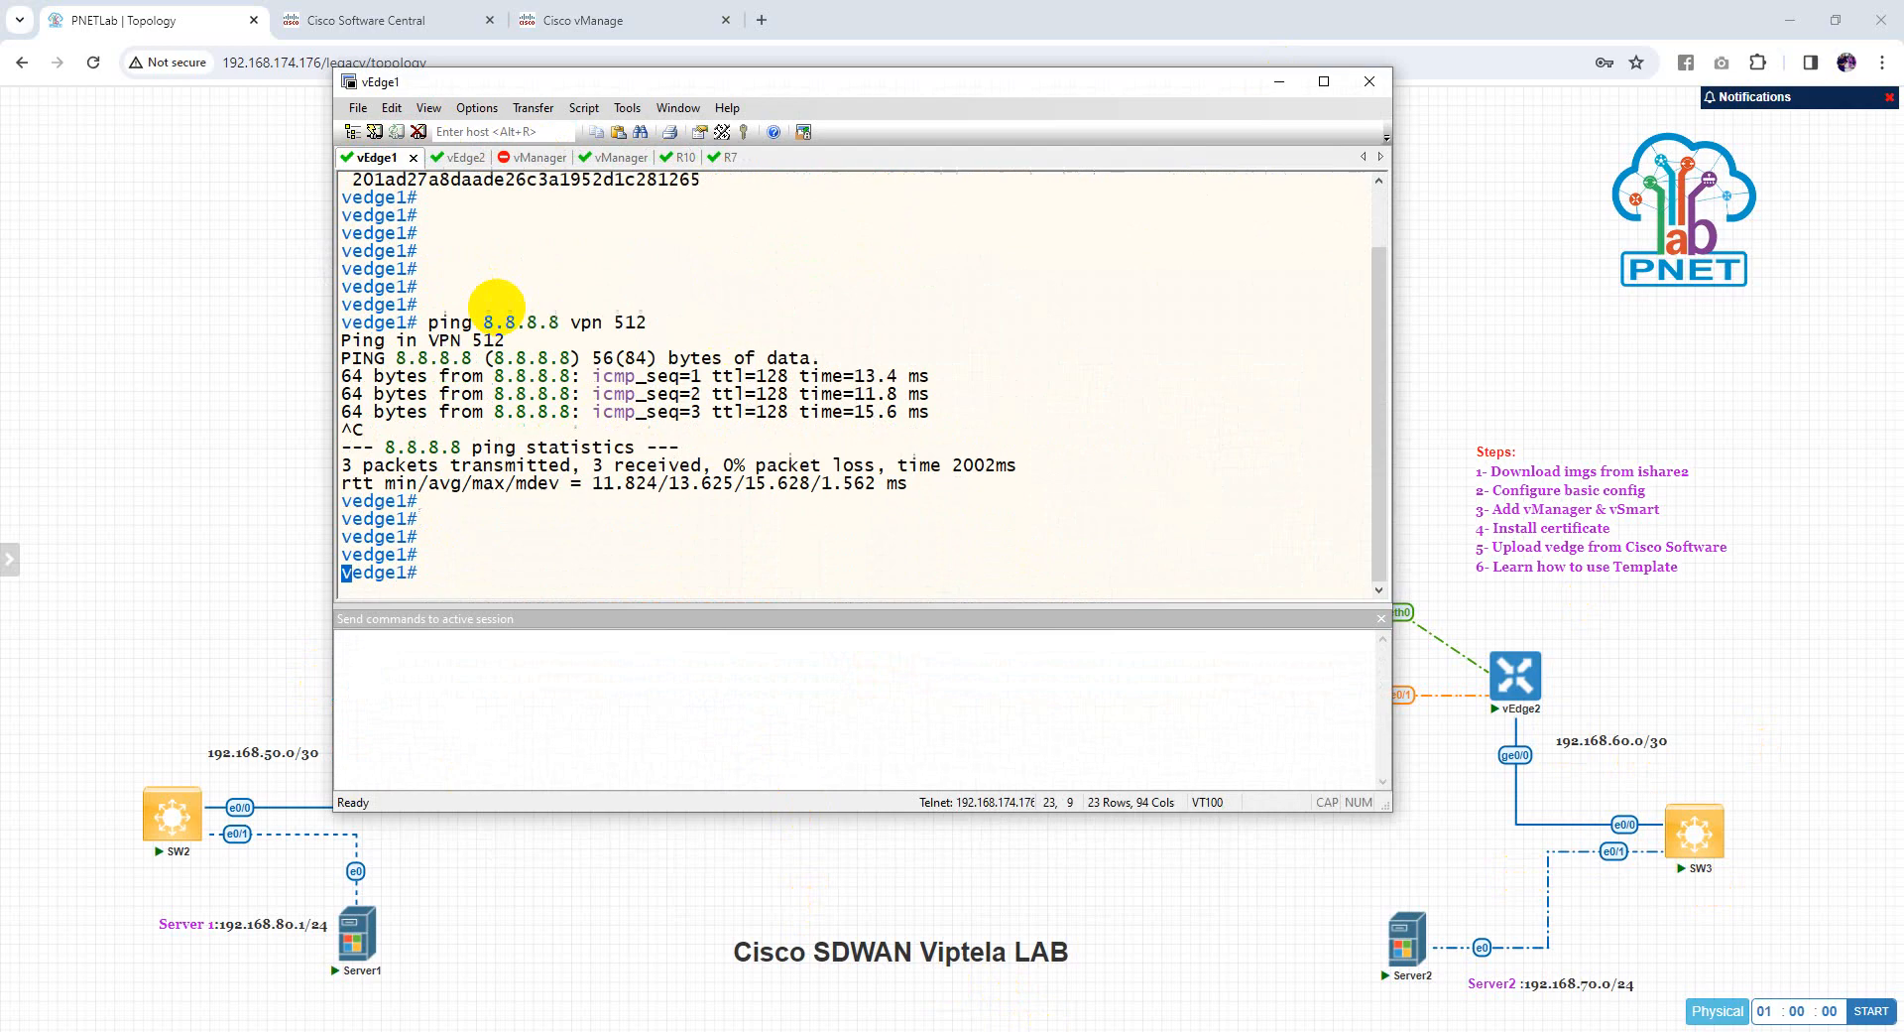
Run show ip route on vEdge1 and maximize the session window
key(Return)
text(show ip route)
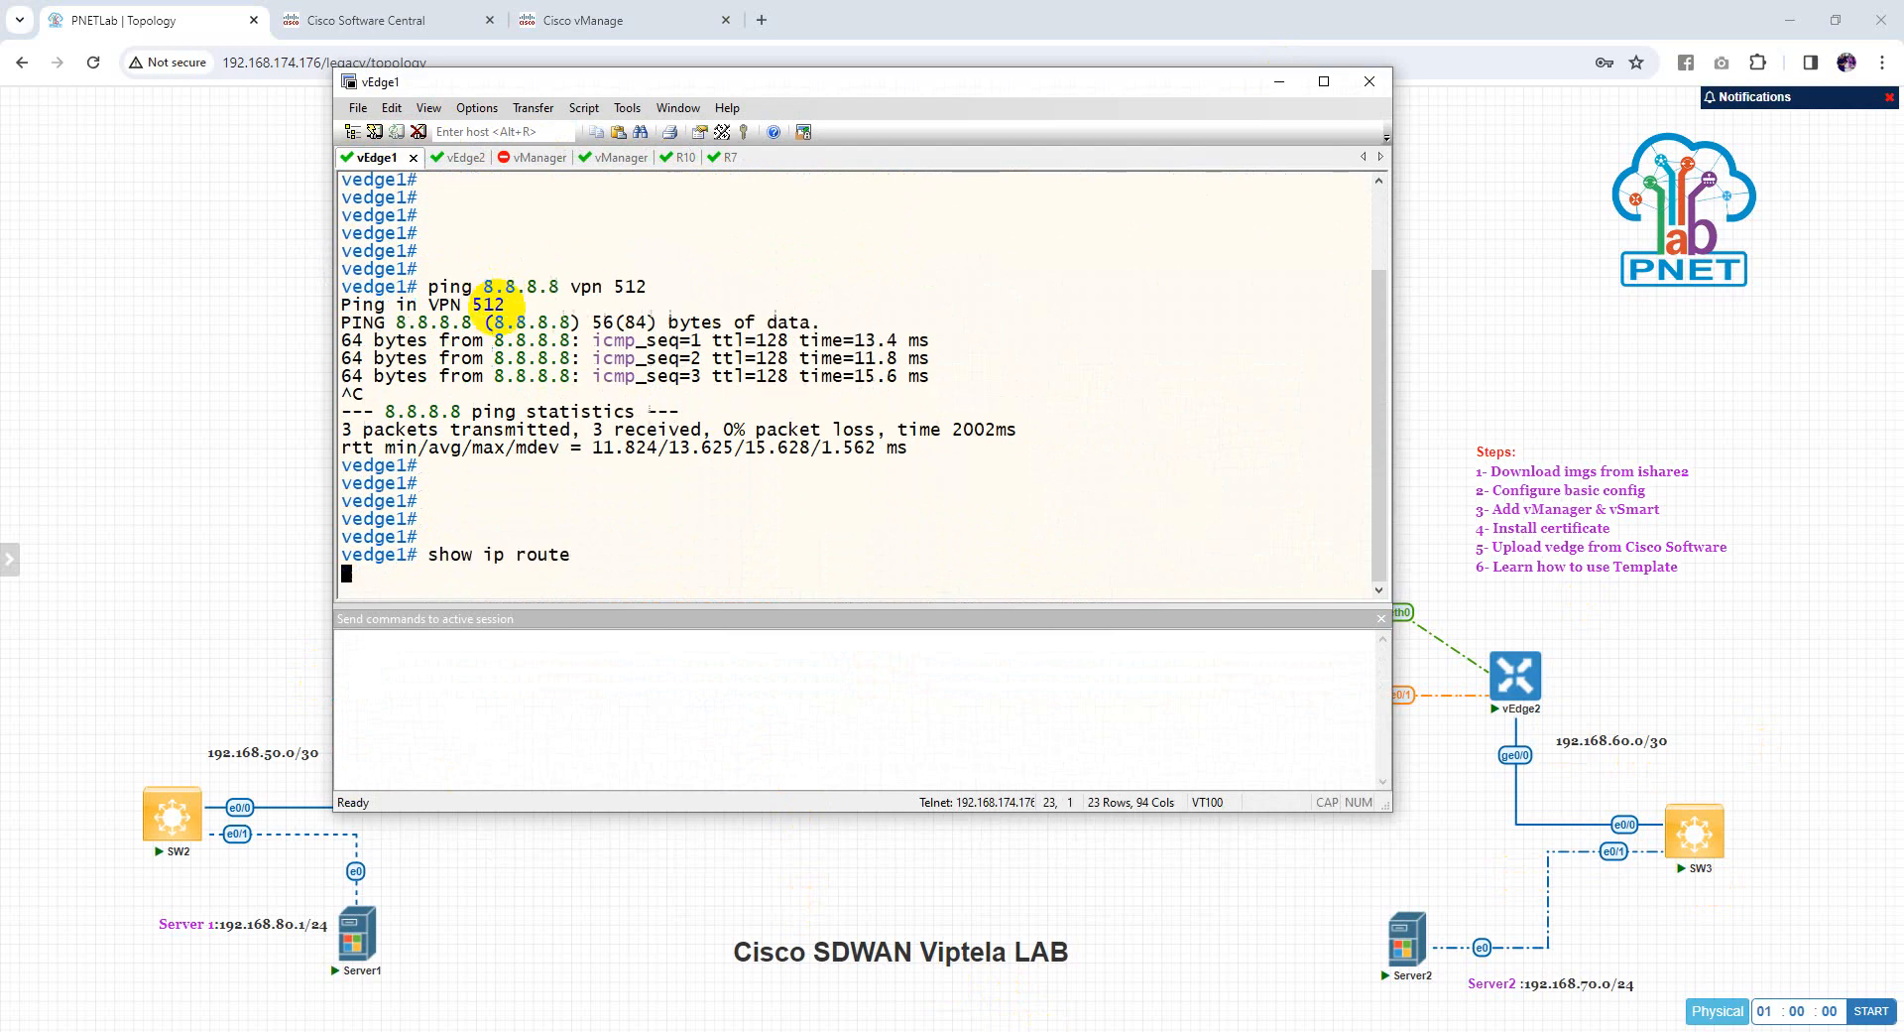
key(Return)
click(1324, 83)
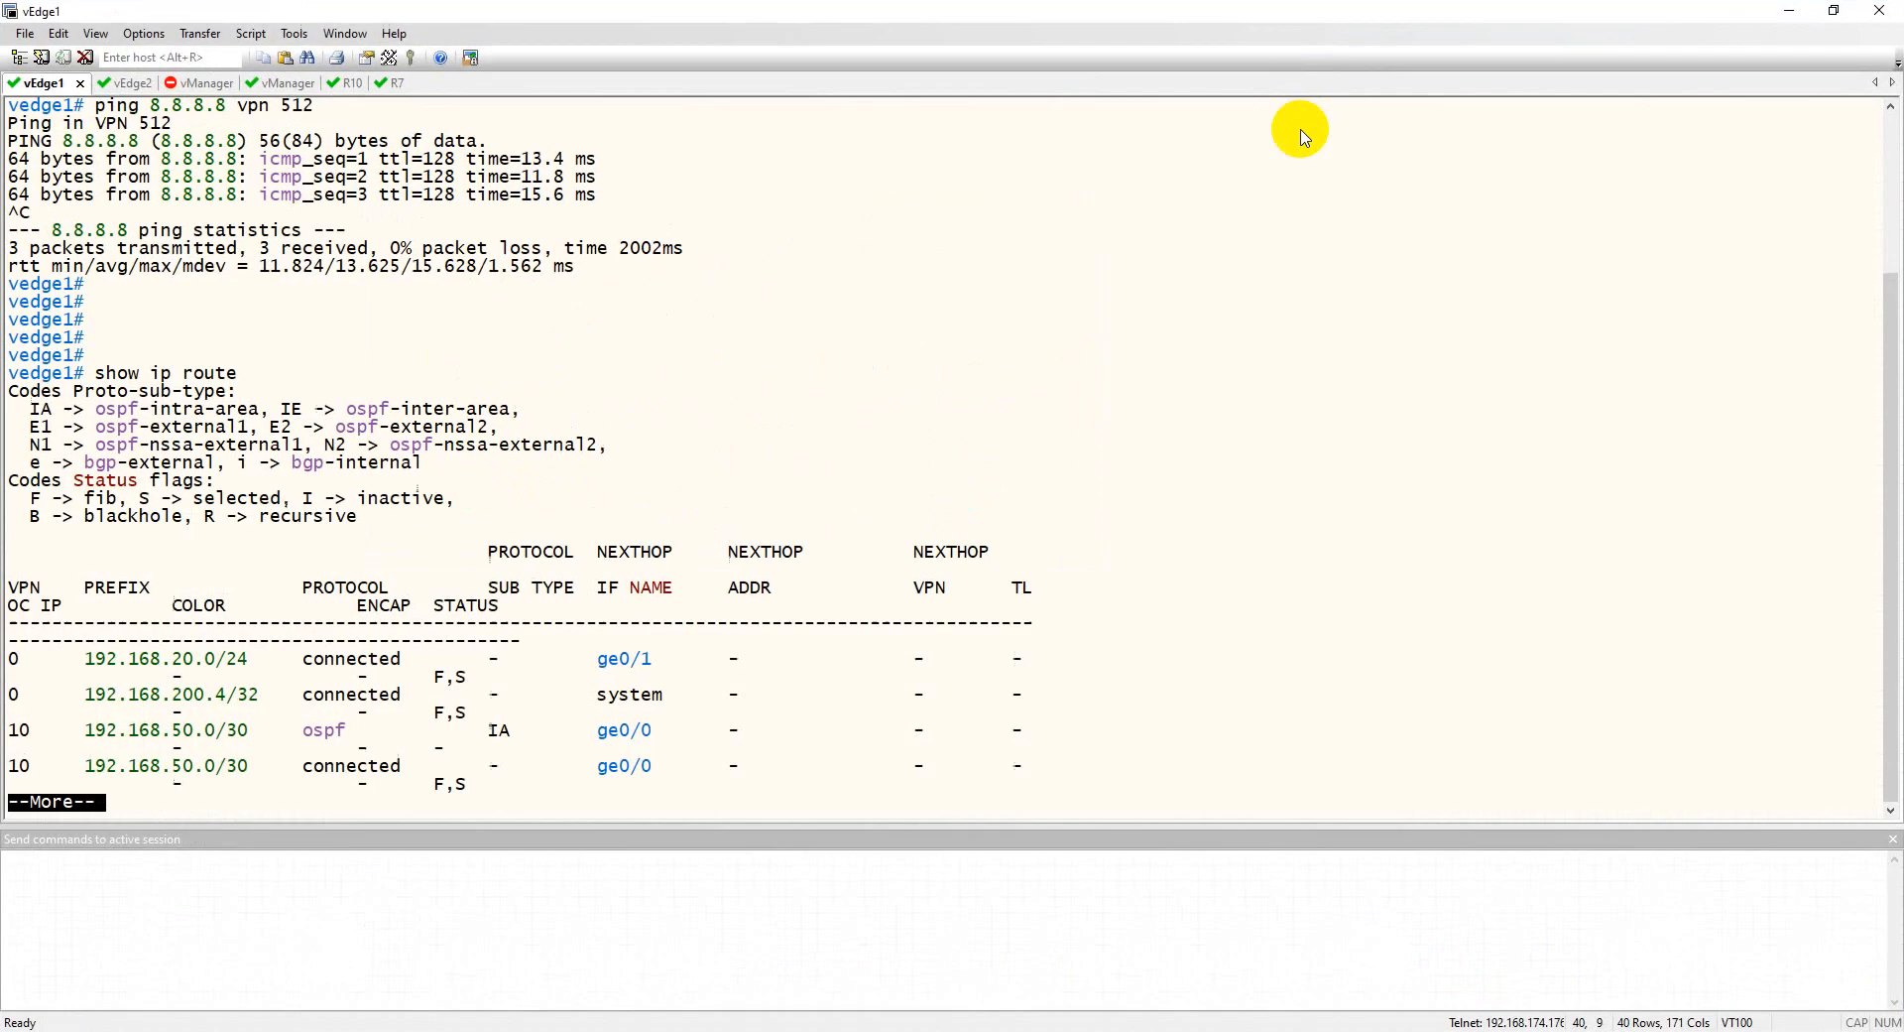
Page through vEdge1's routes and highlight the VPN 10 routes to 192.168.50.0 and 192.168.60.0/30
key(Return)
key(Return)
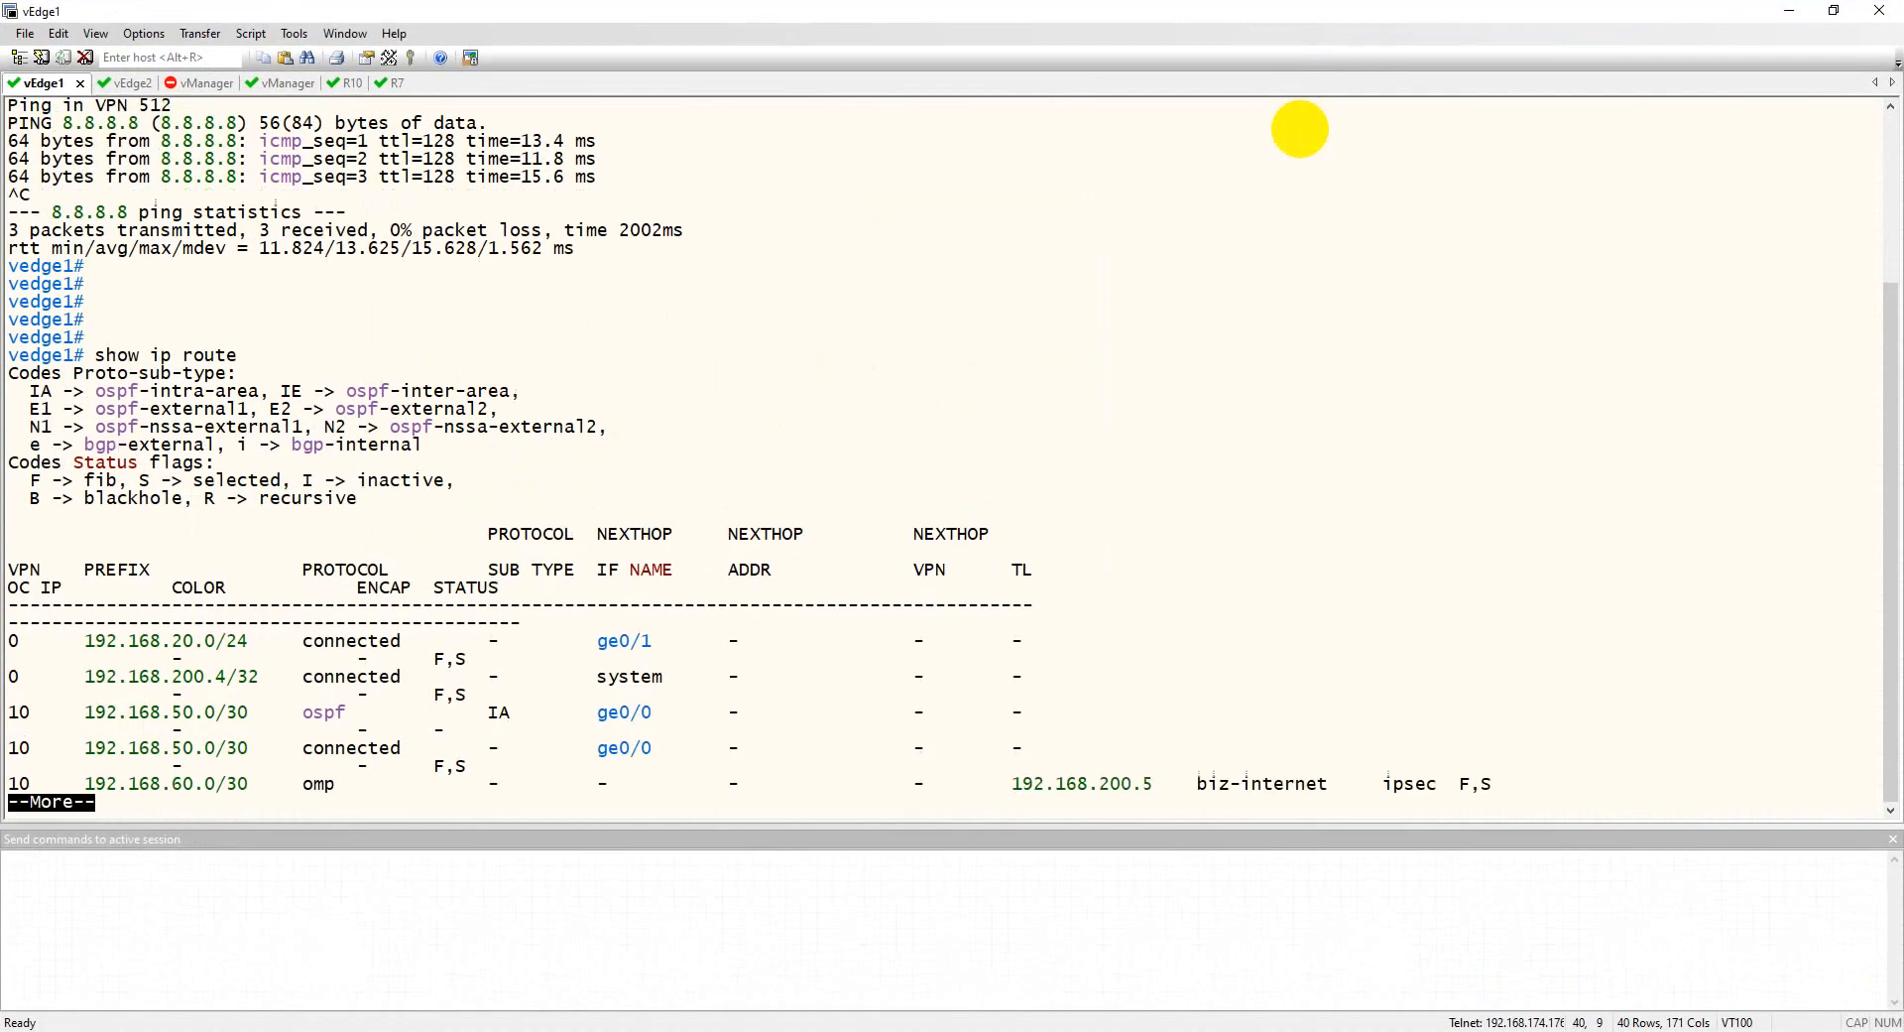
key(space)
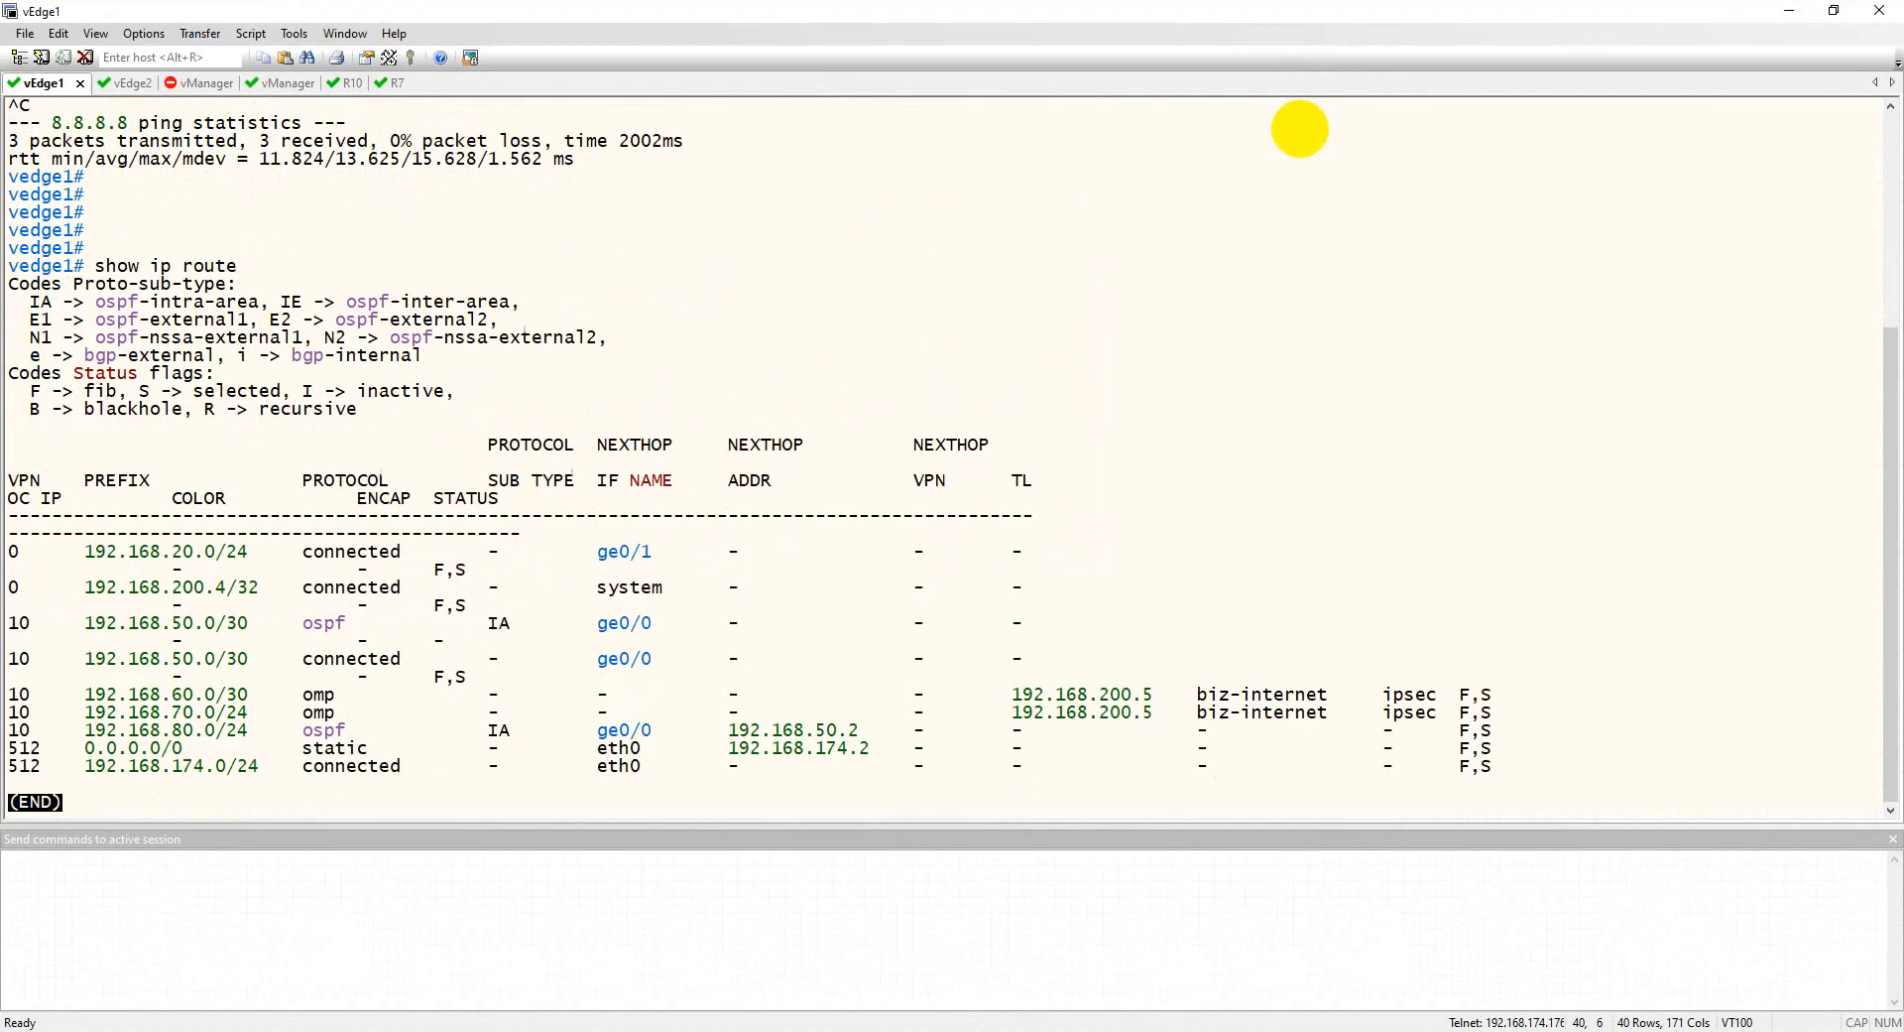
key(q)
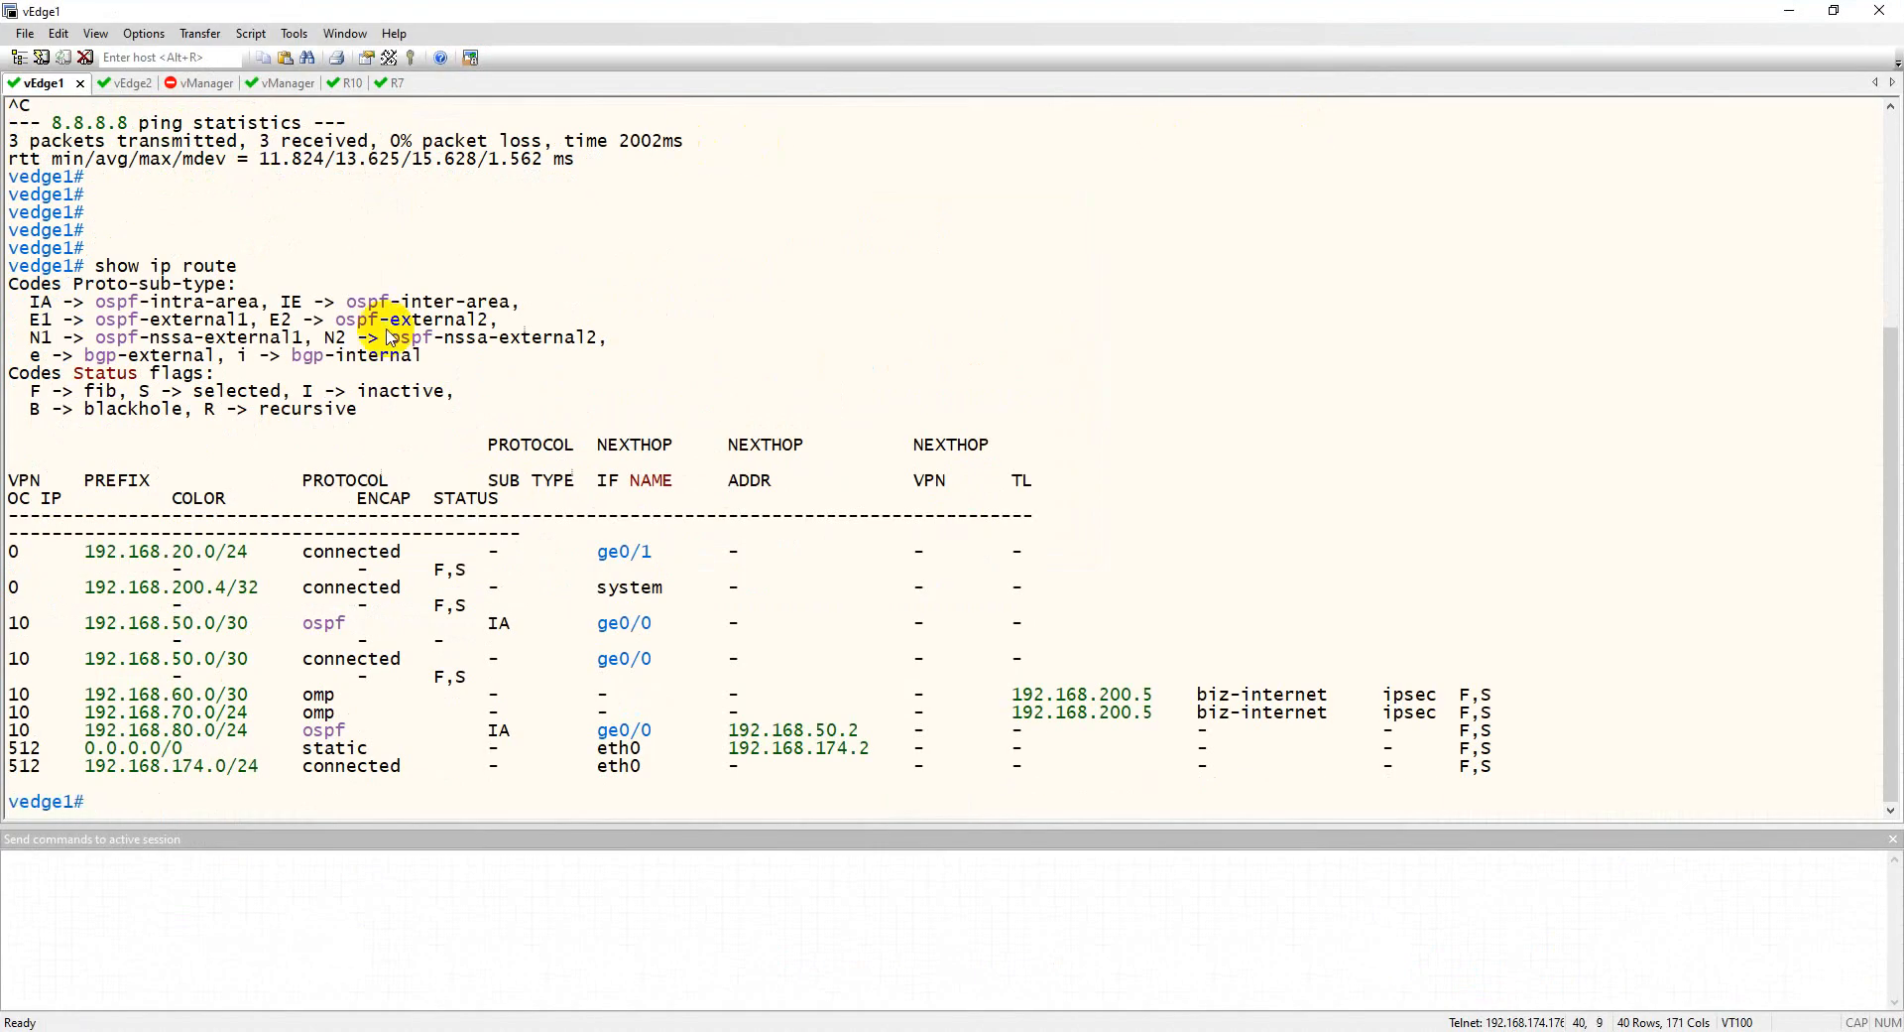
drag(12, 550, 33, 553)
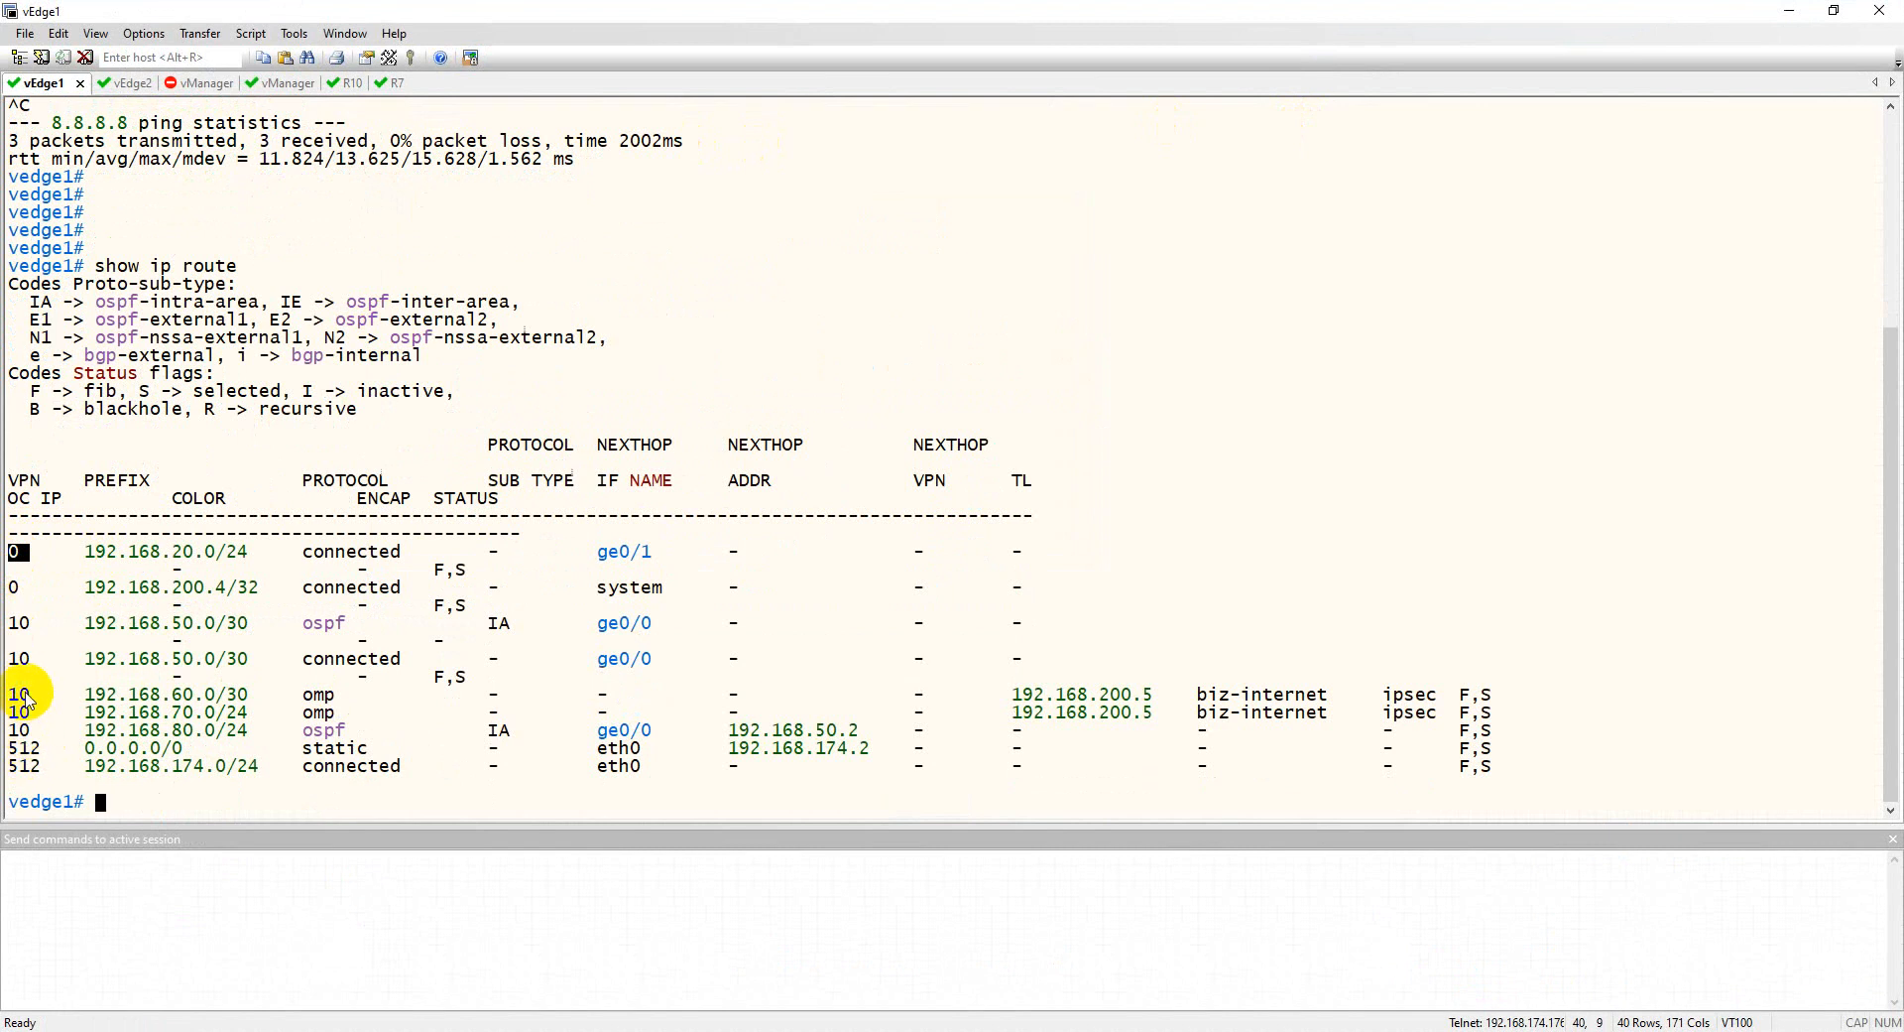
drag(10, 625, 216, 633)
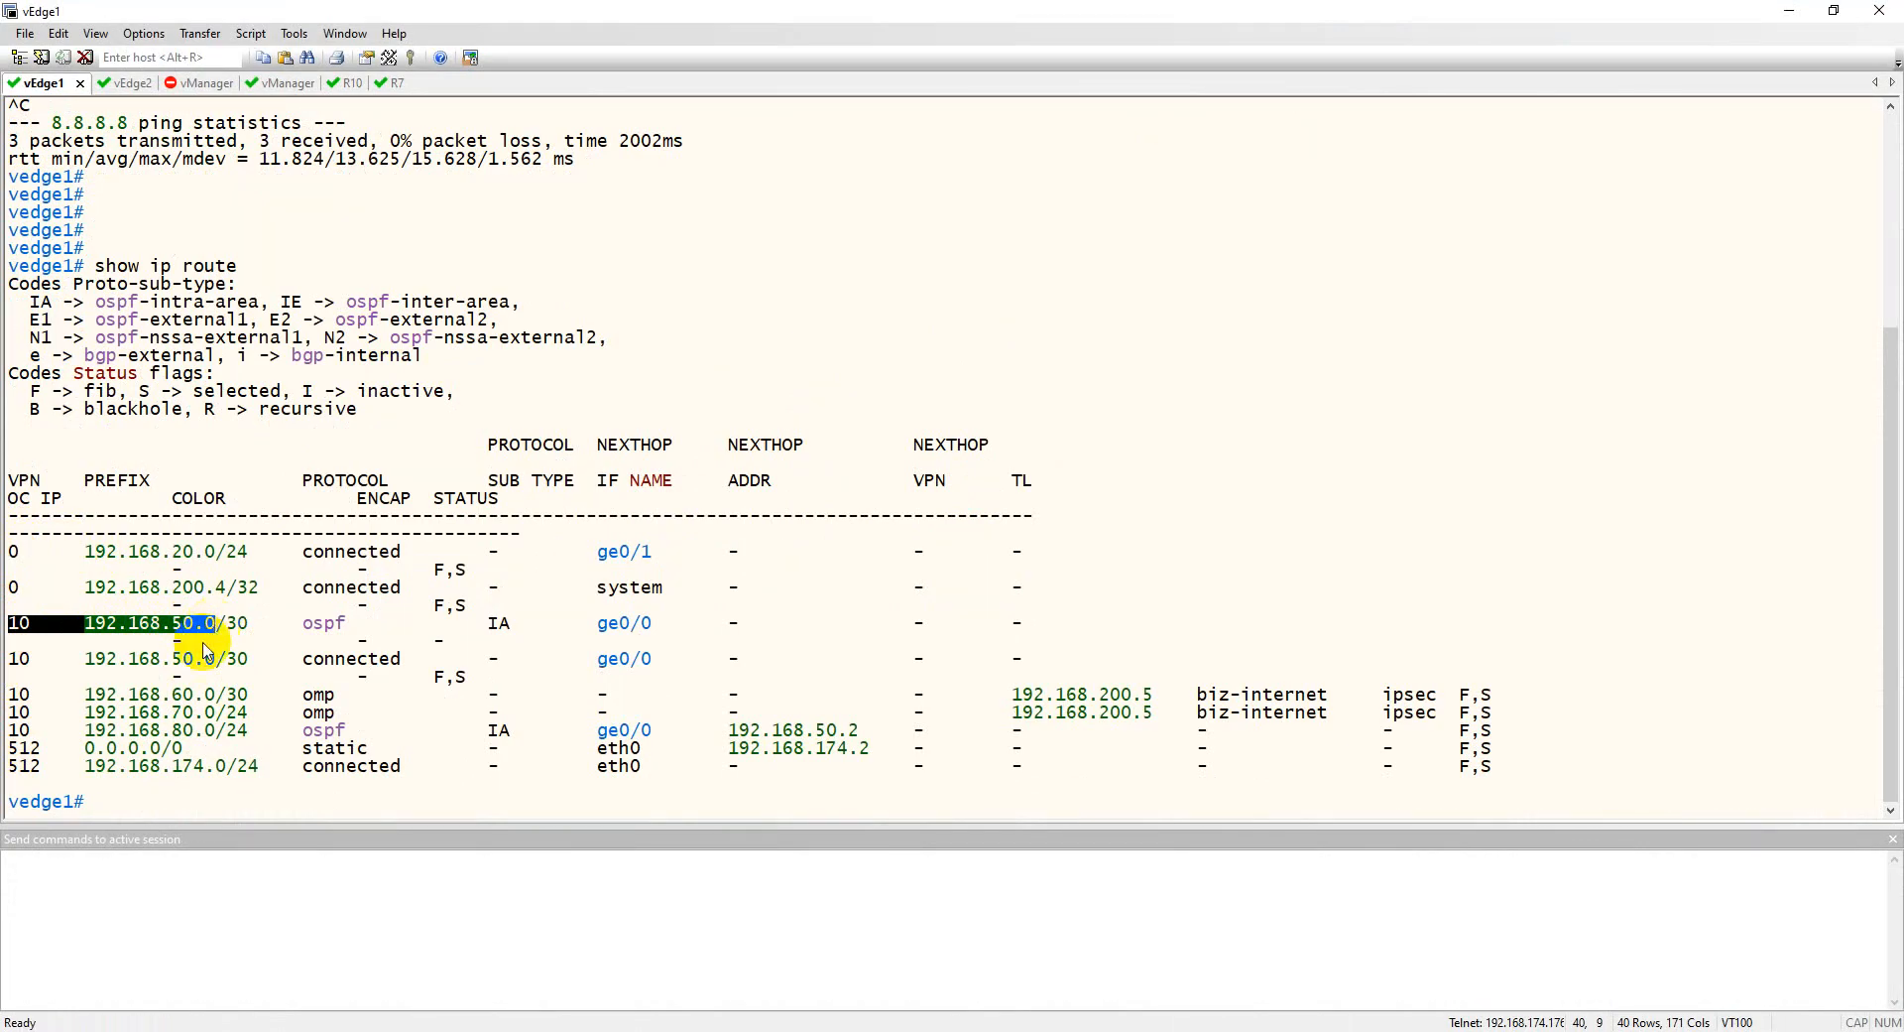
click(17, 698)
drag(17, 703, 230, 698)
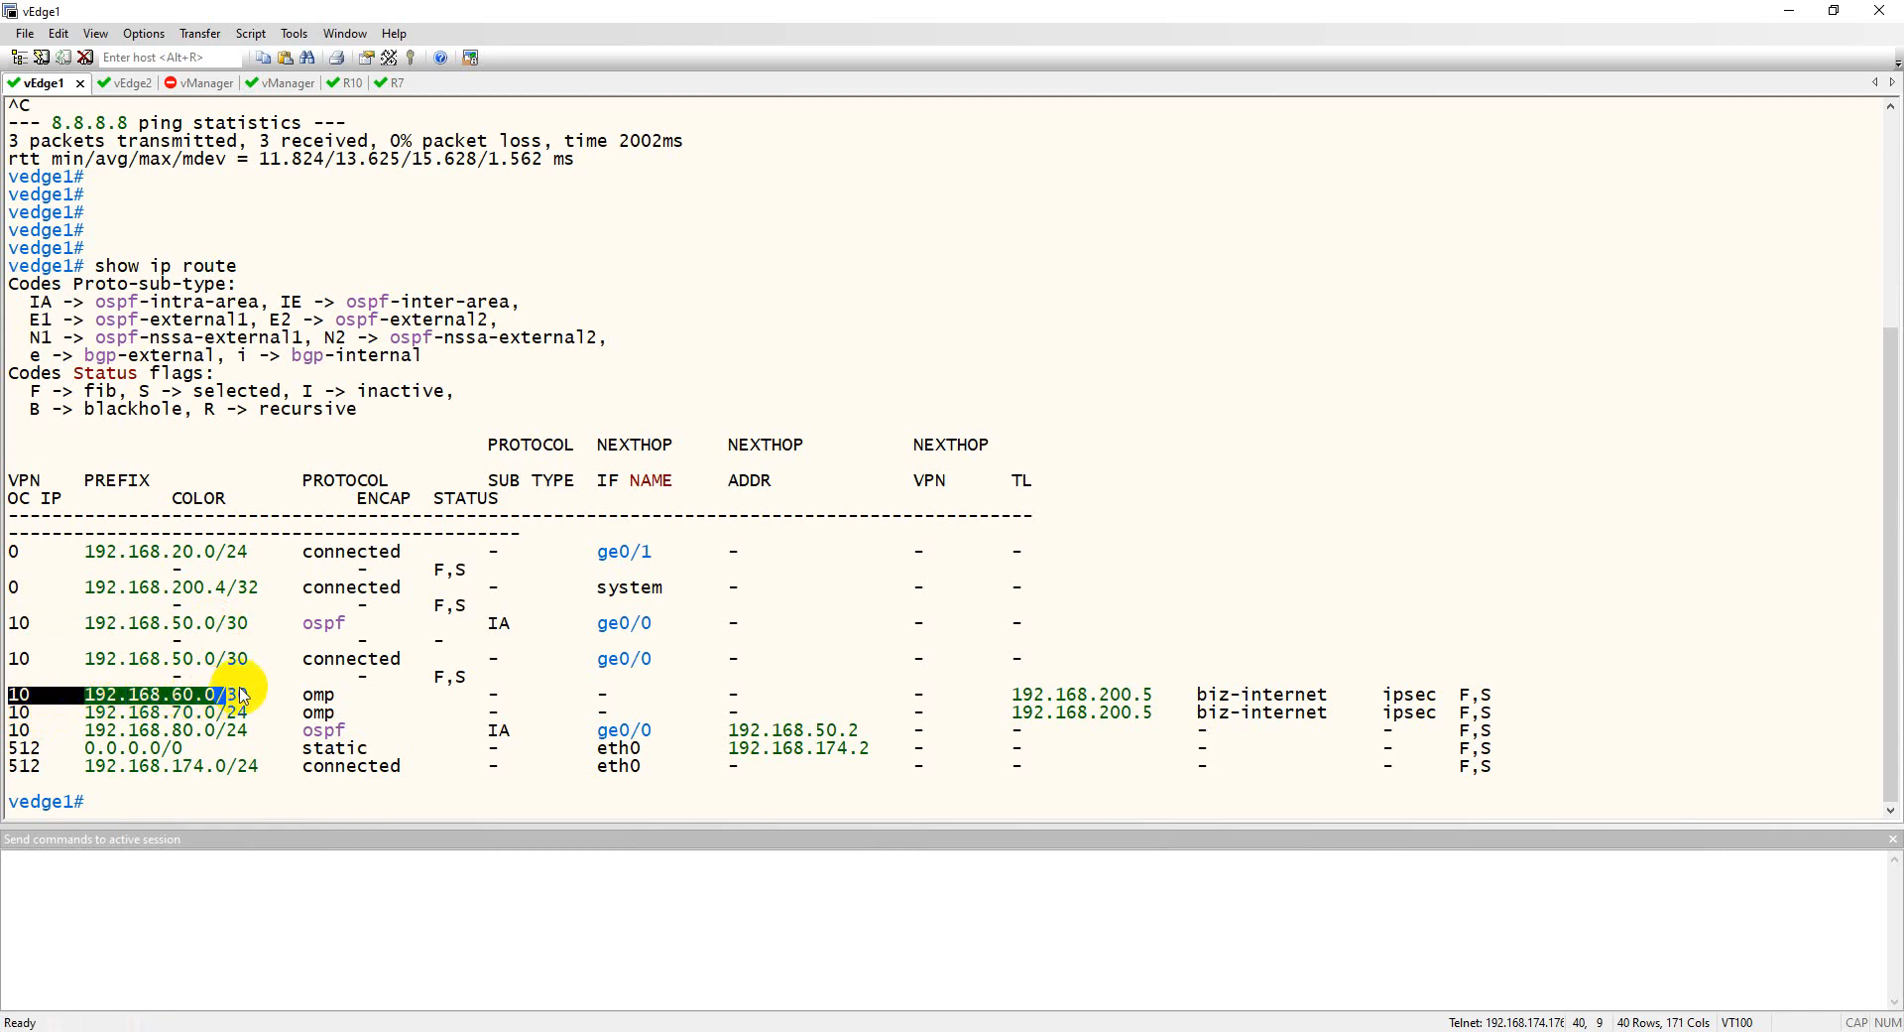
Match the 192.168.70.0/24 and 192.168.80.0/24 routes against the PNETLab topology diagram
key(alt+Tab)
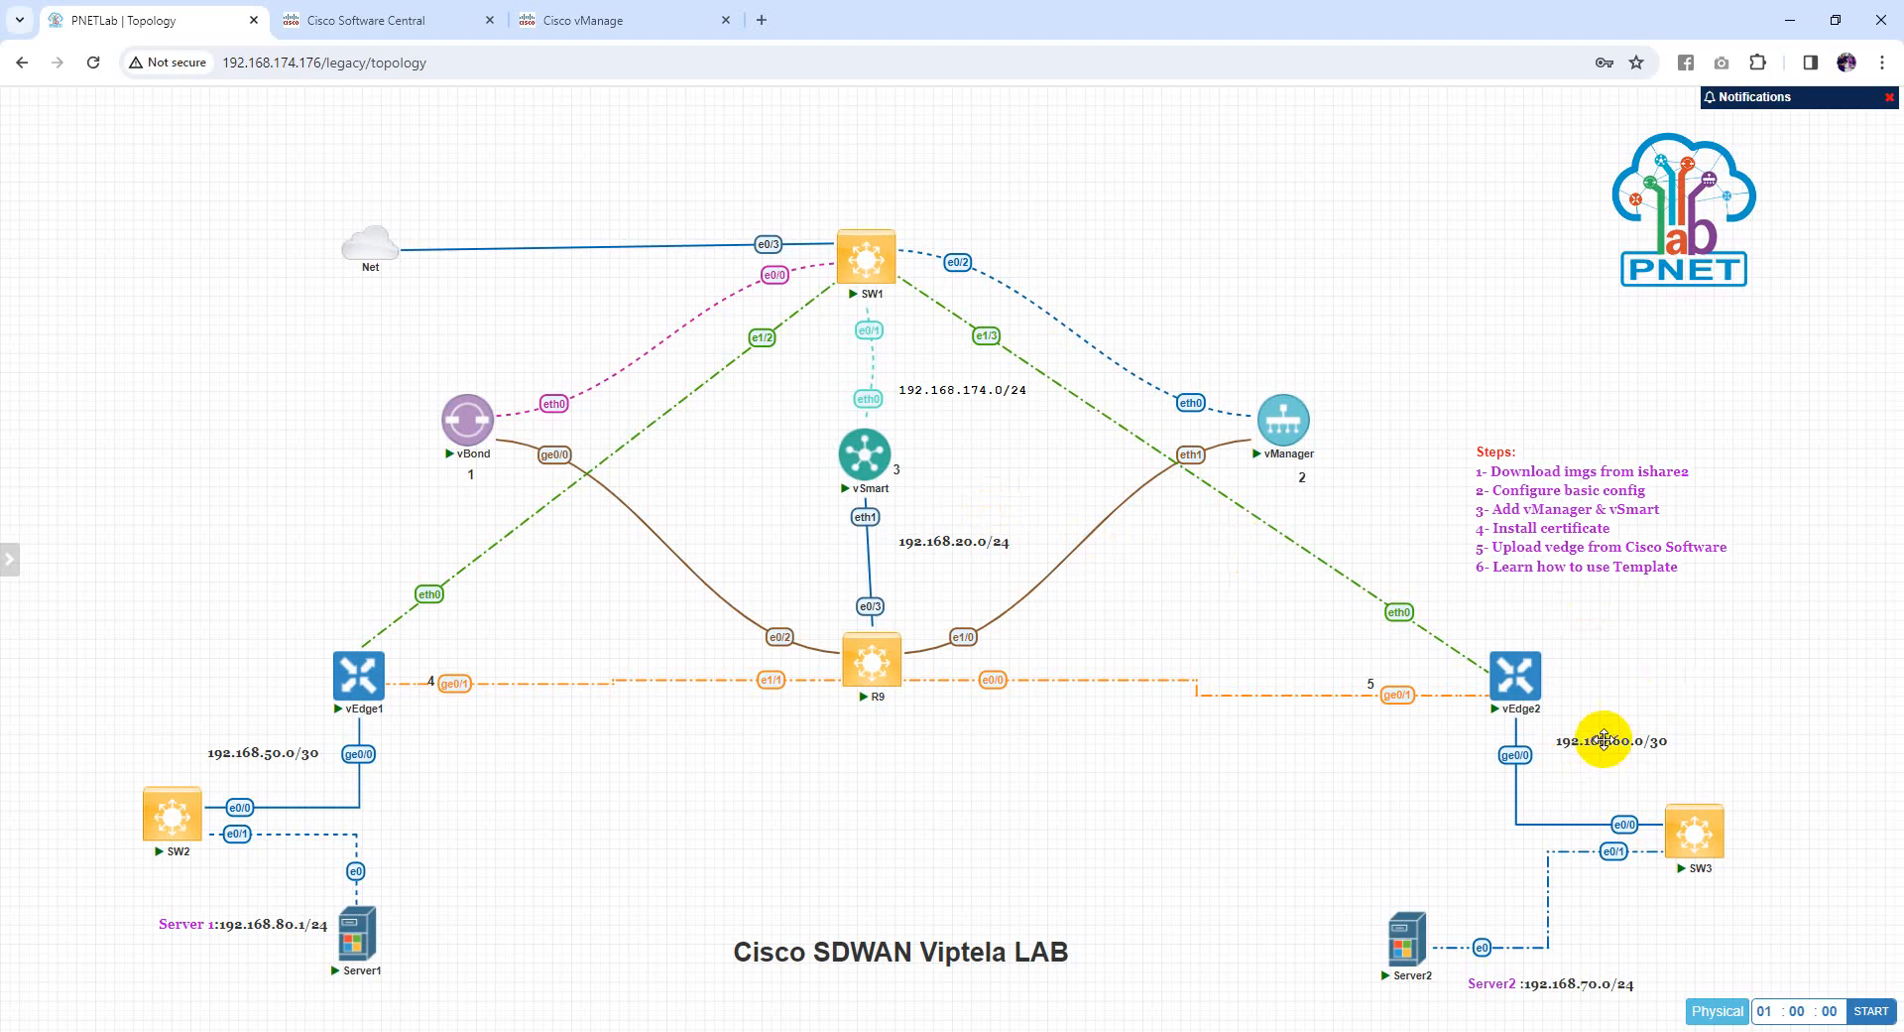
key(alt+Tab)
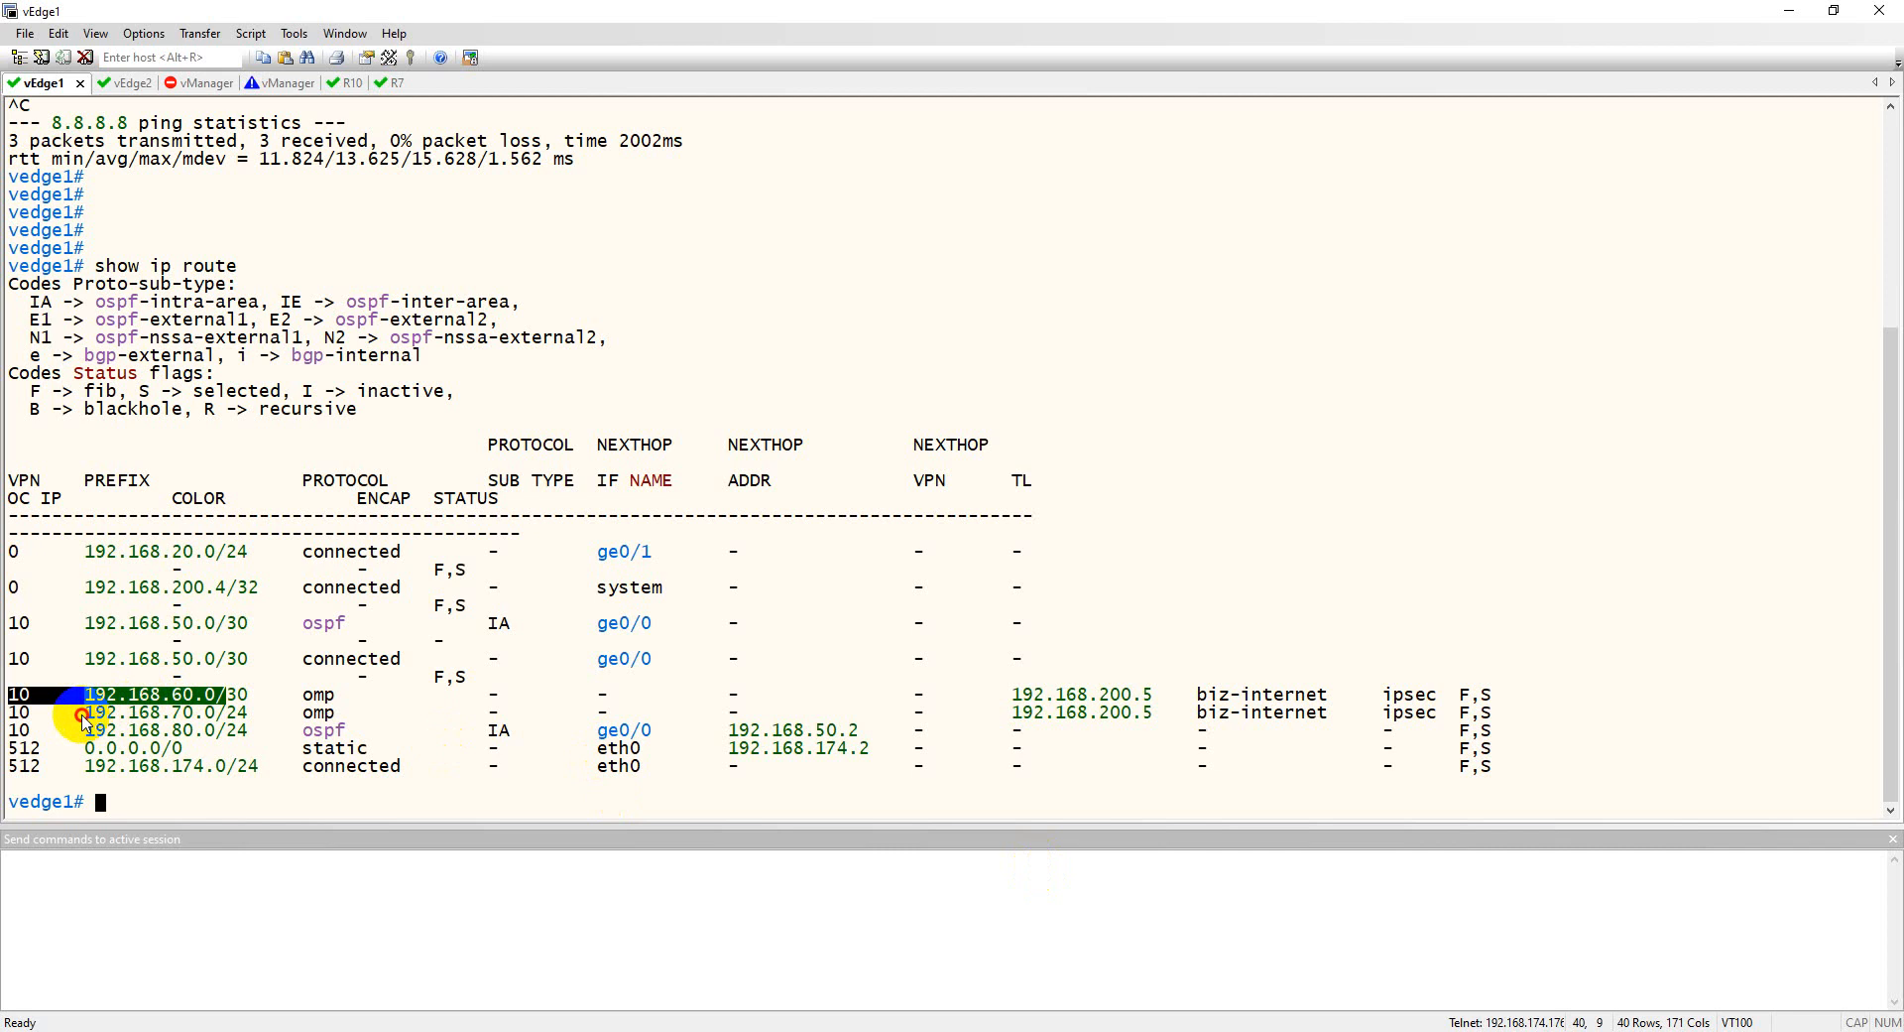
double_click(149, 694)
key(alt+Tab)
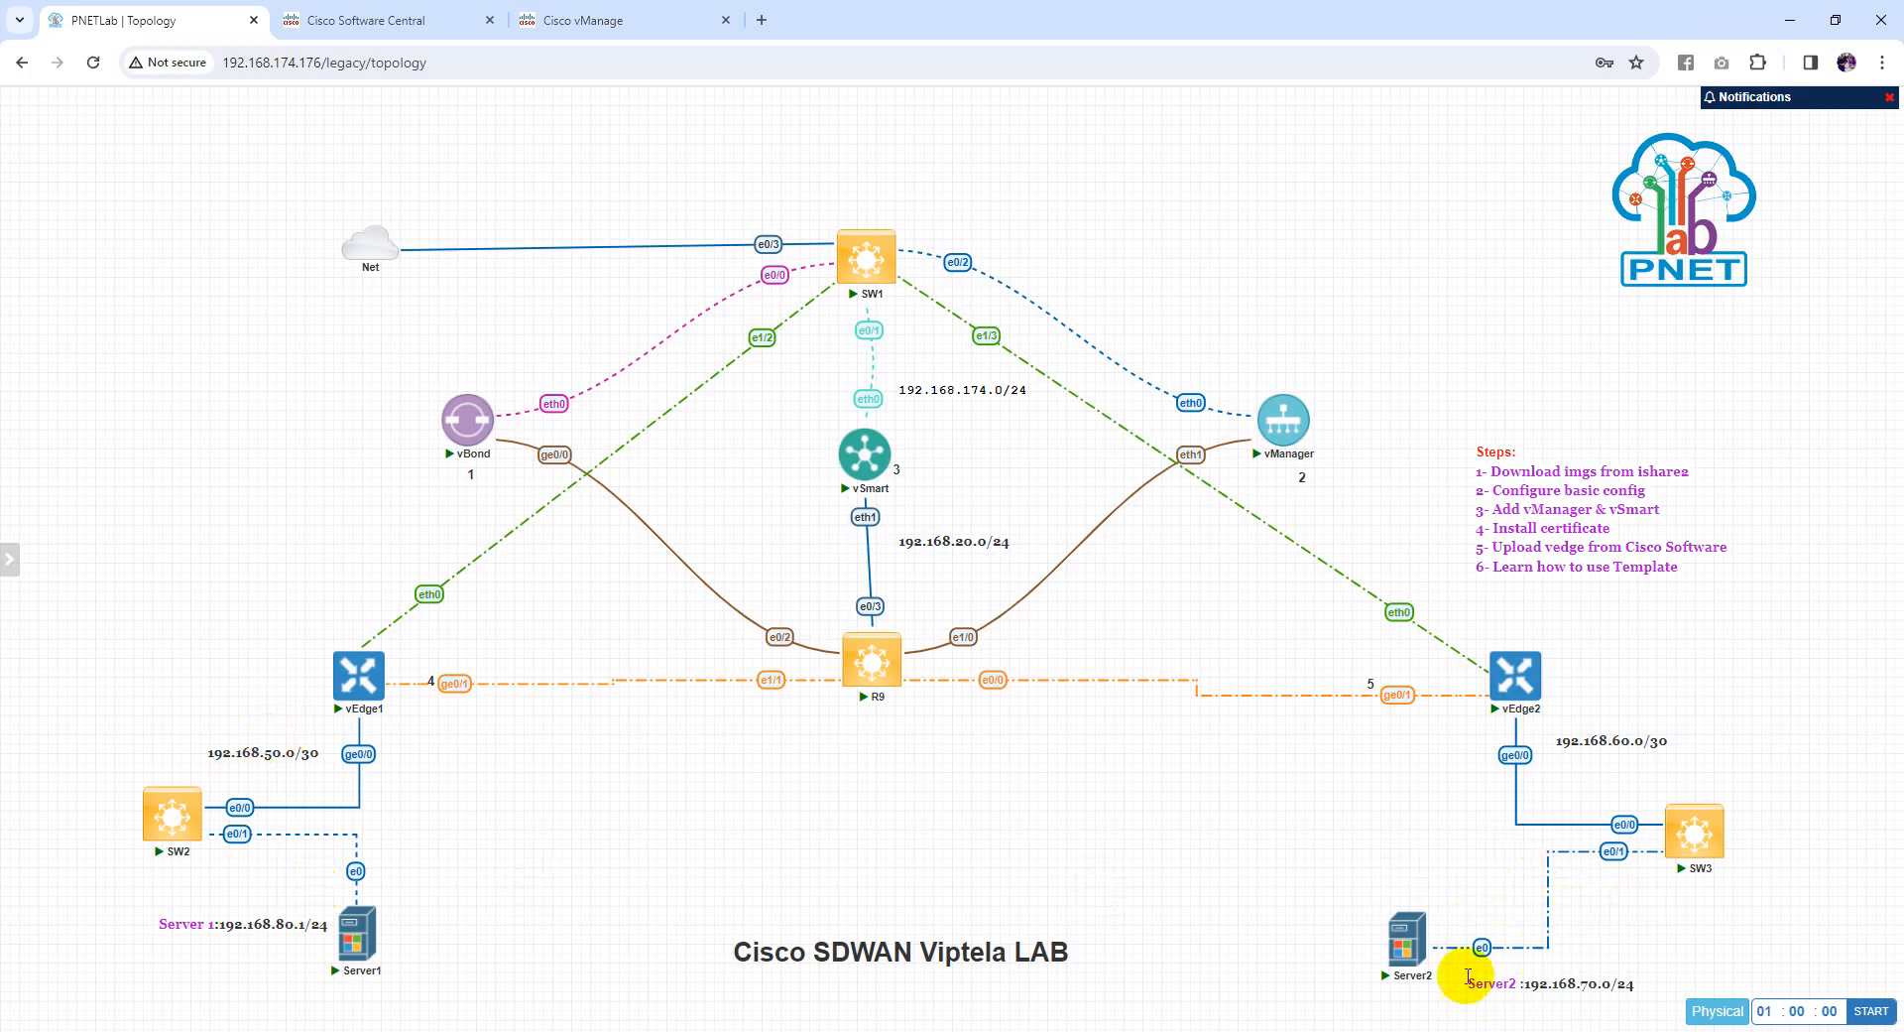
key(alt+Tab)
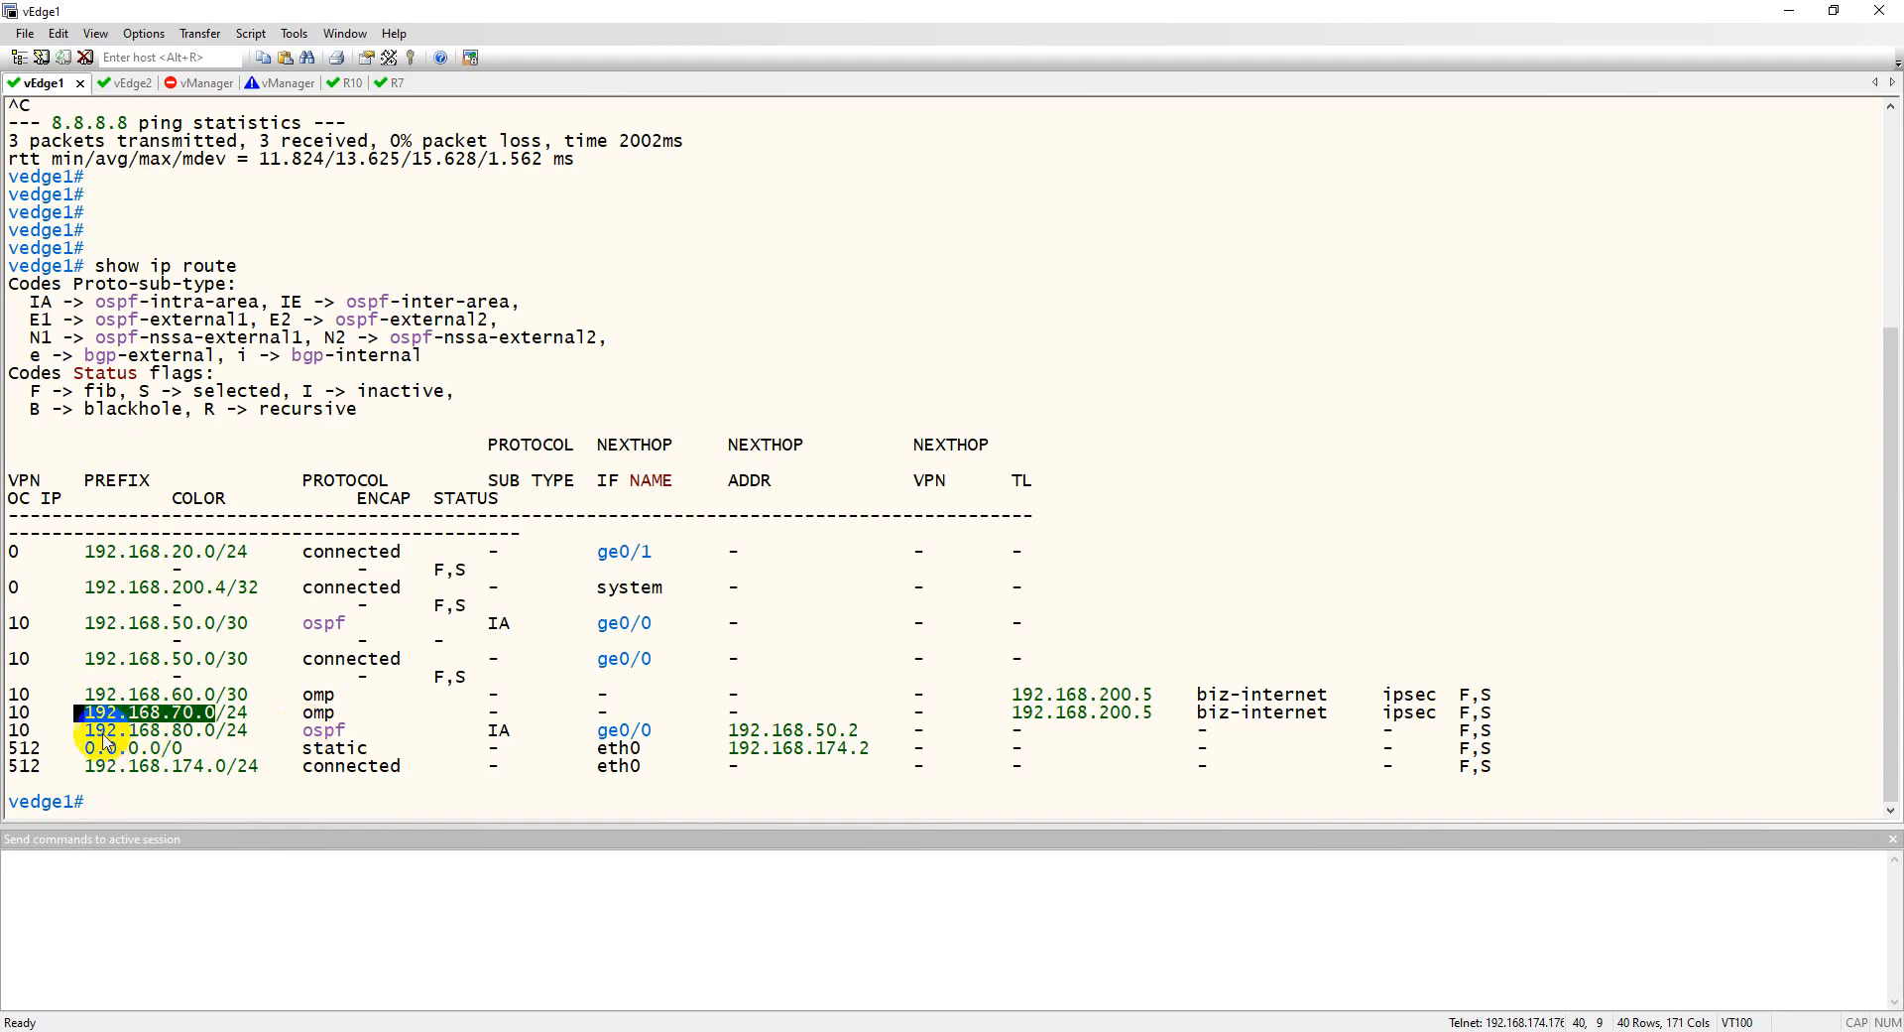
drag(88, 731, 196, 728)
key(alt+Tab)
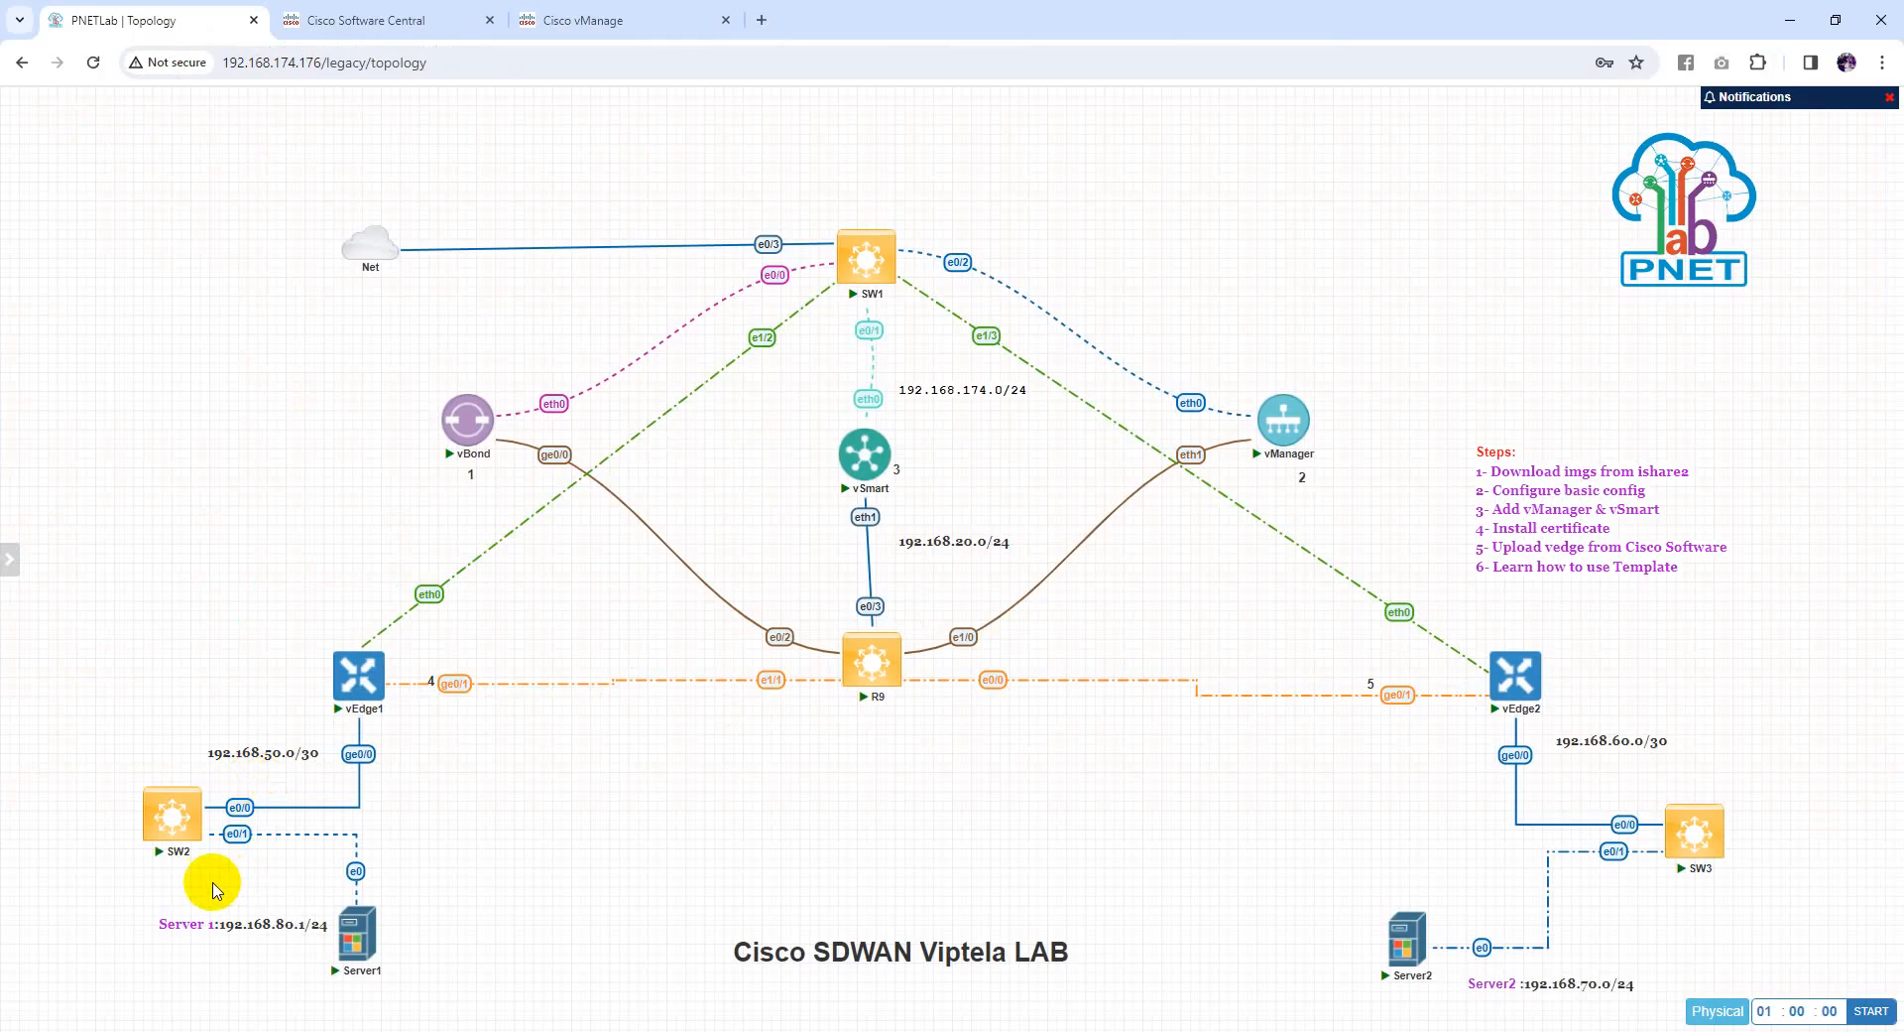
key(alt+Tab)
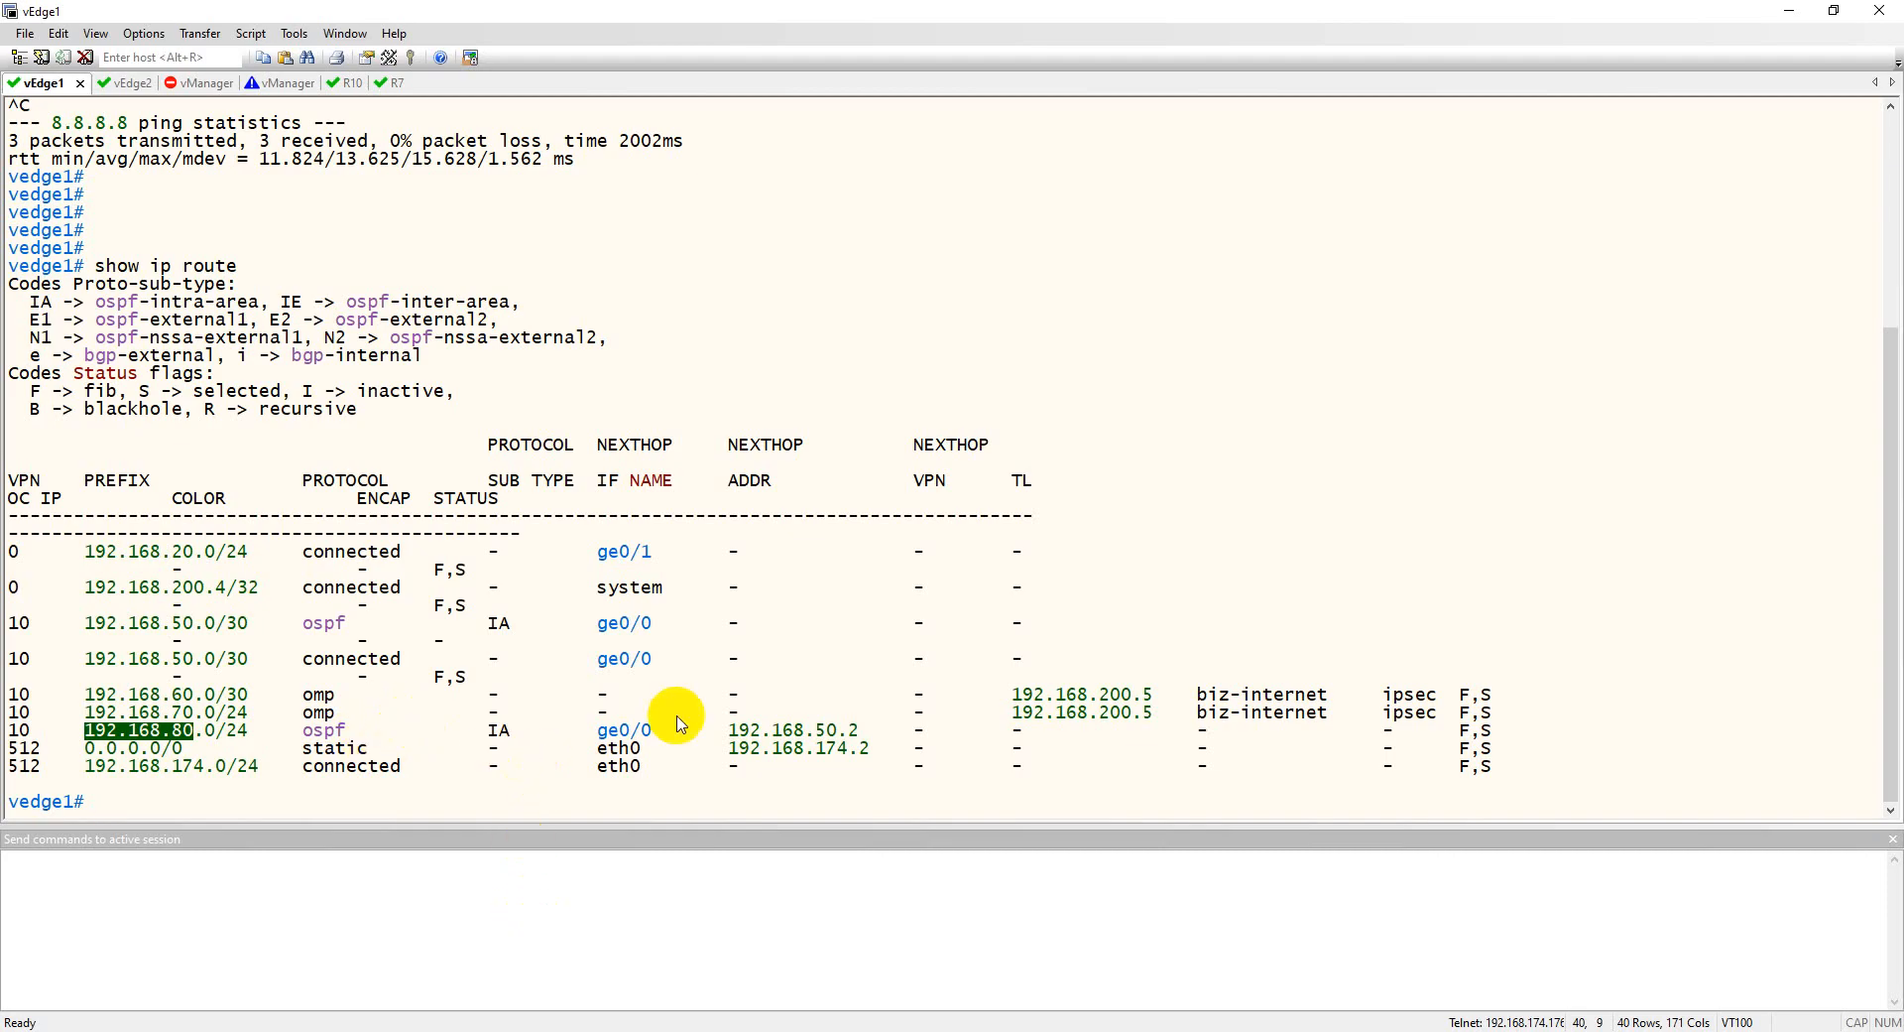
key(alt+Tab)
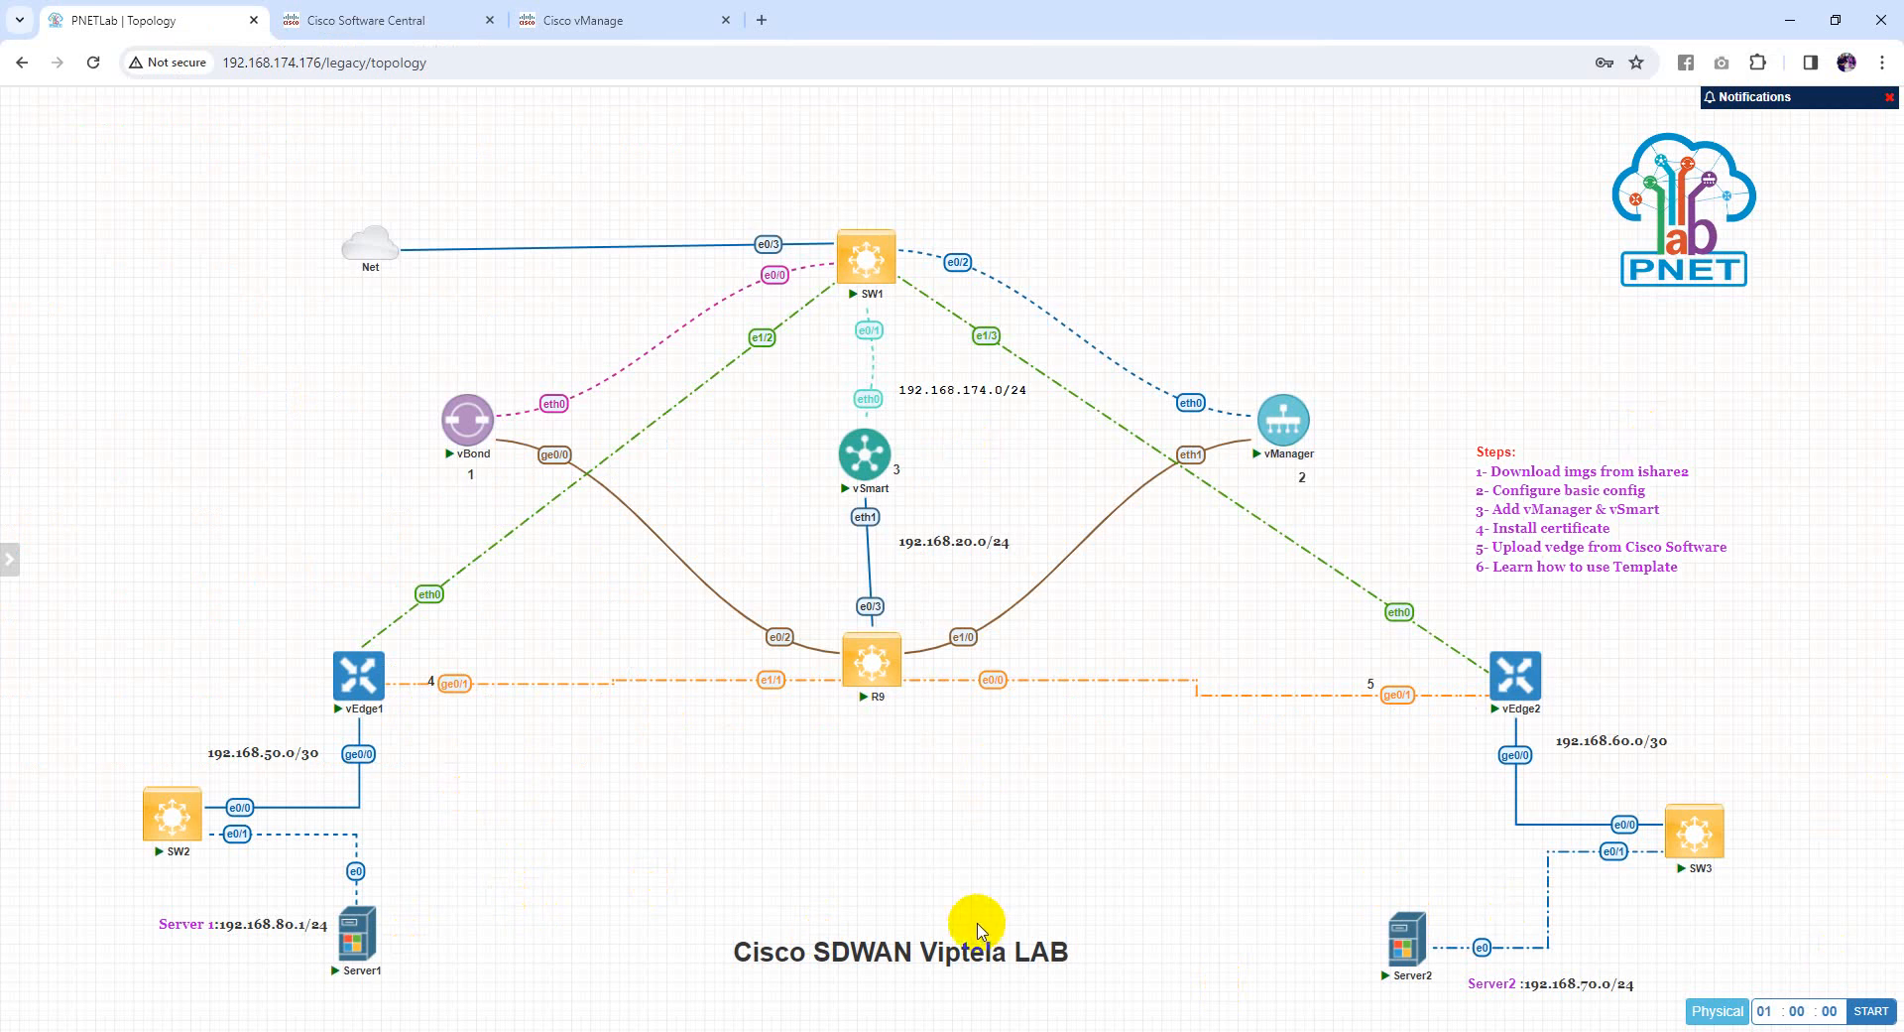
Launch Server1's VNC console and open its Ethernet connection details in Network and Internet settings
click(363, 962)
click(1000, 206)
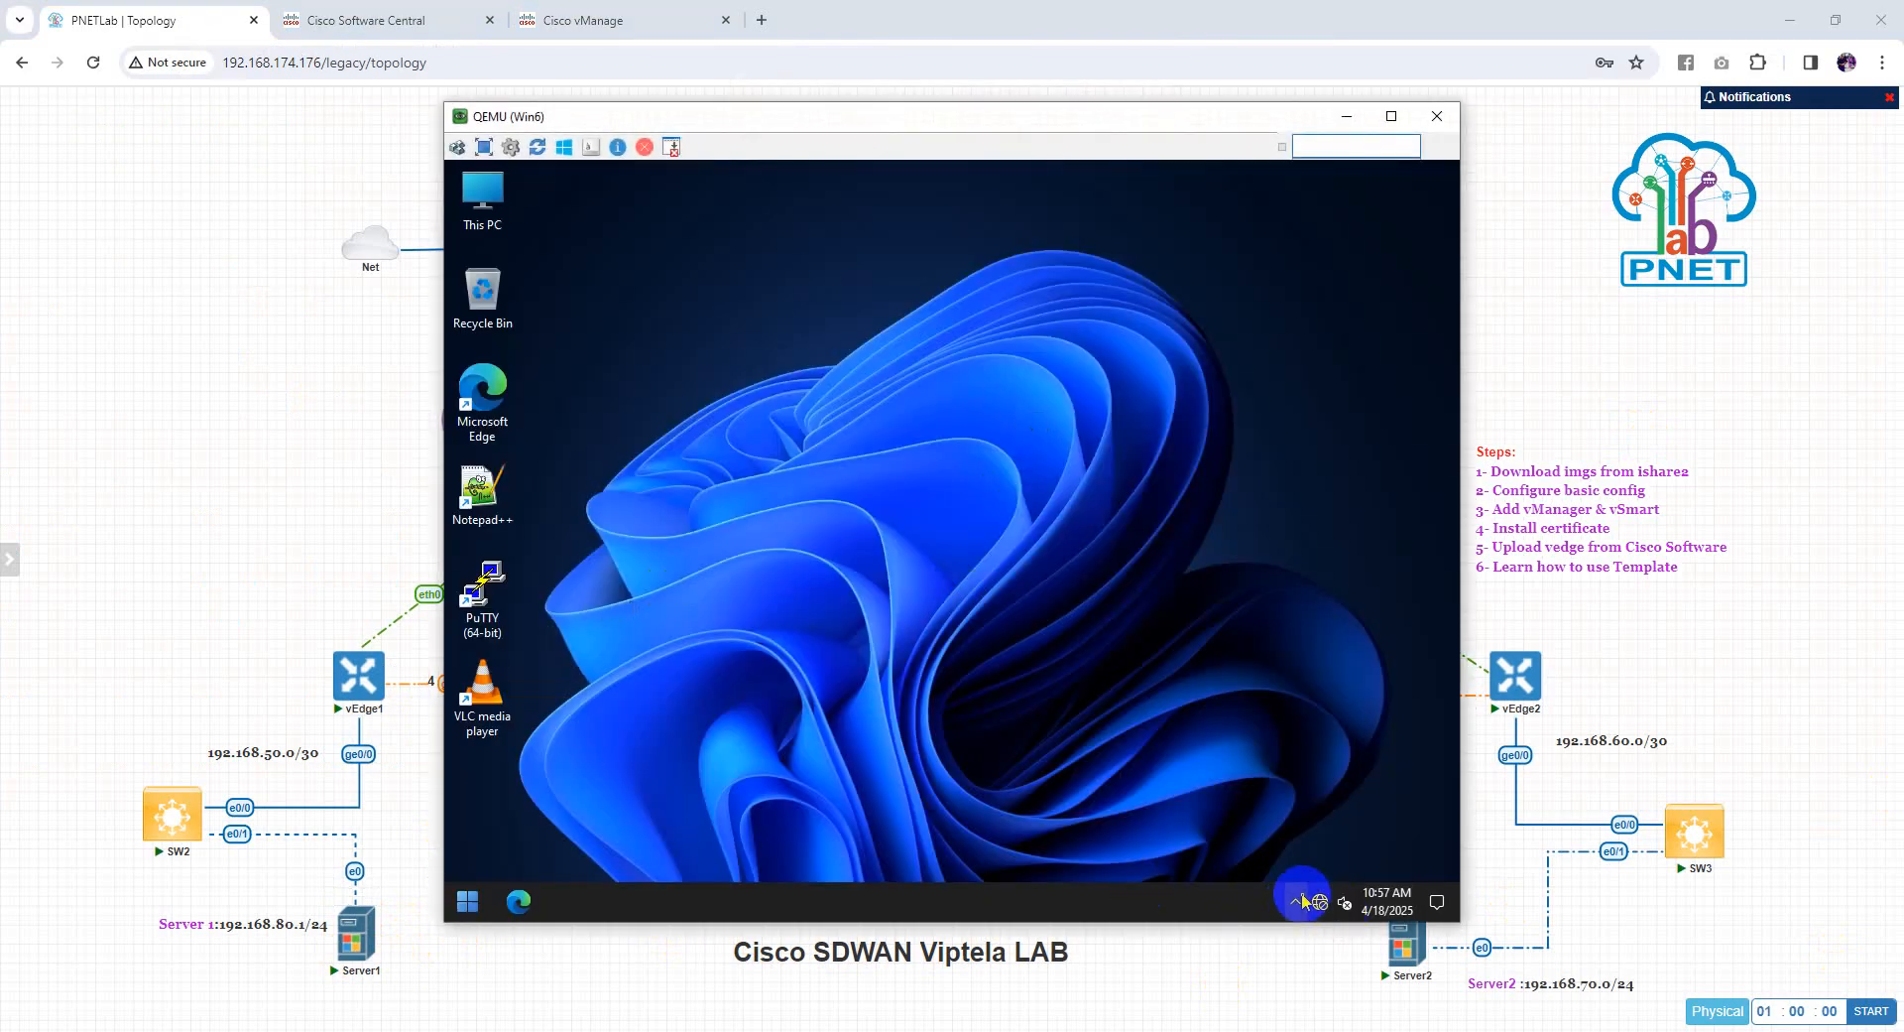
right_click(1322, 903)
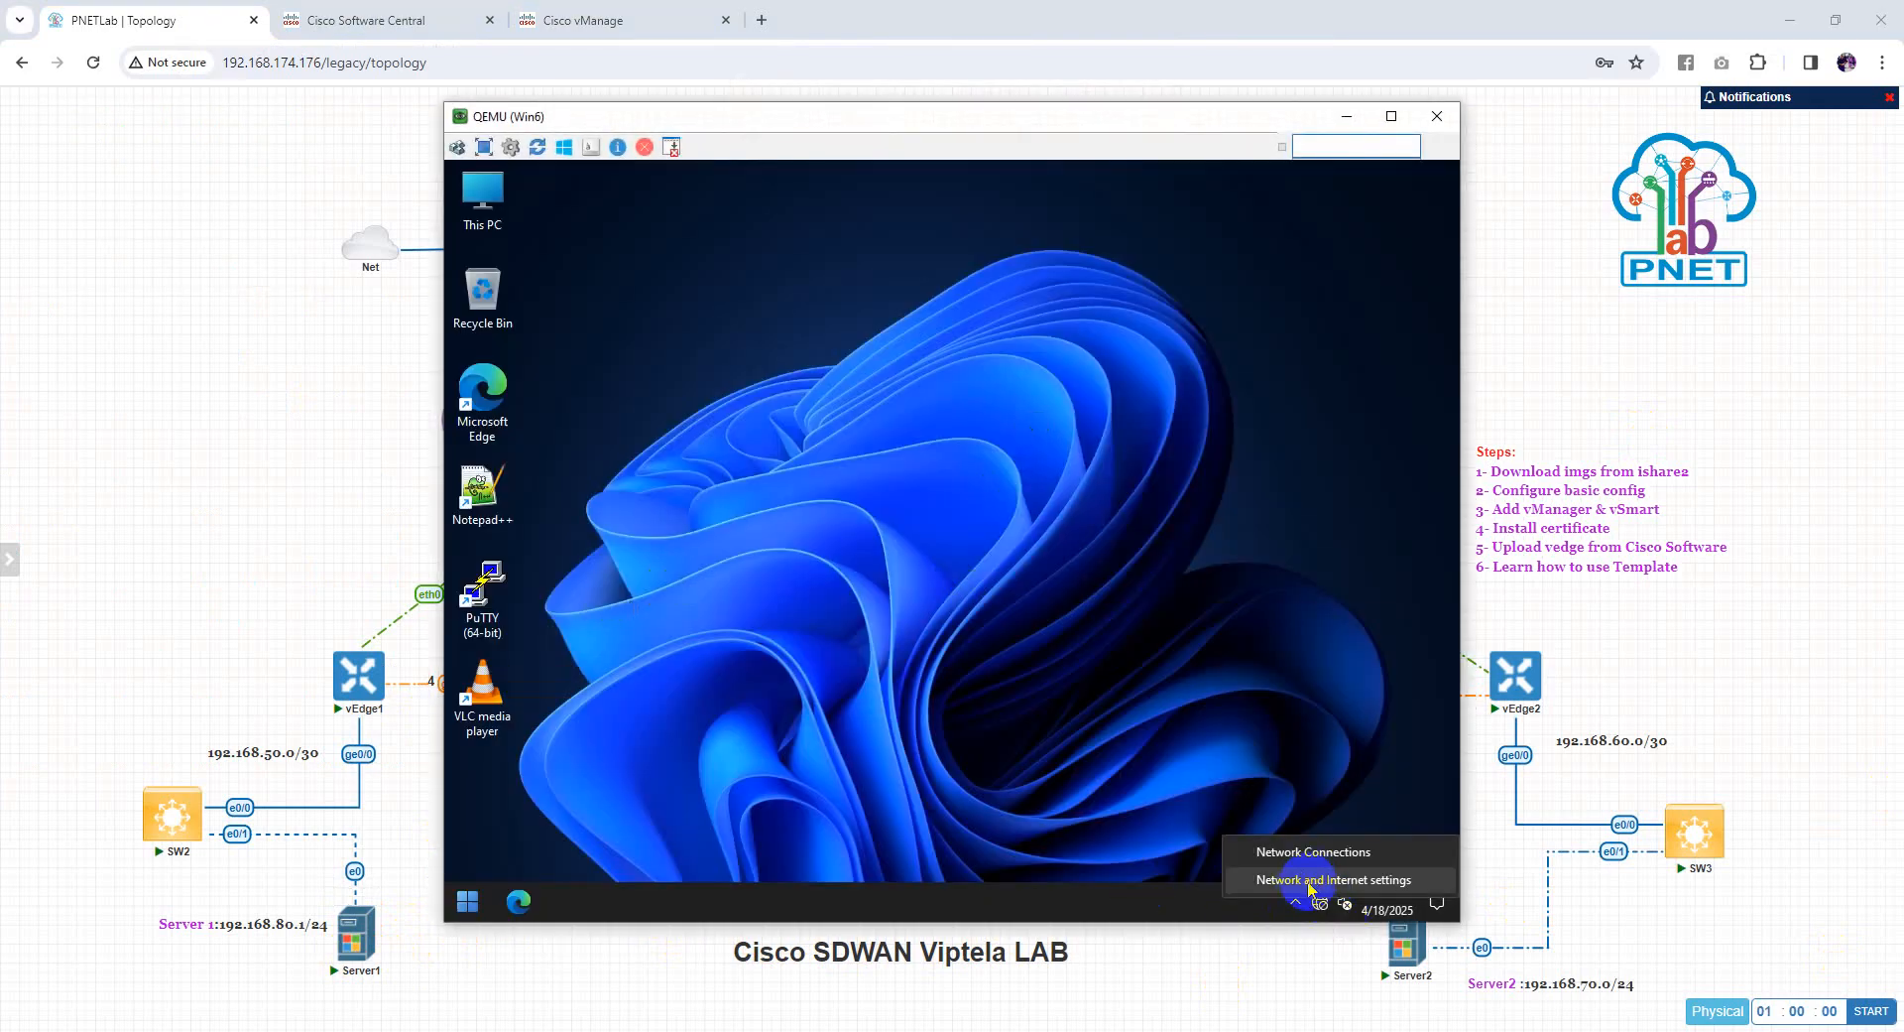
click(1311, 880)
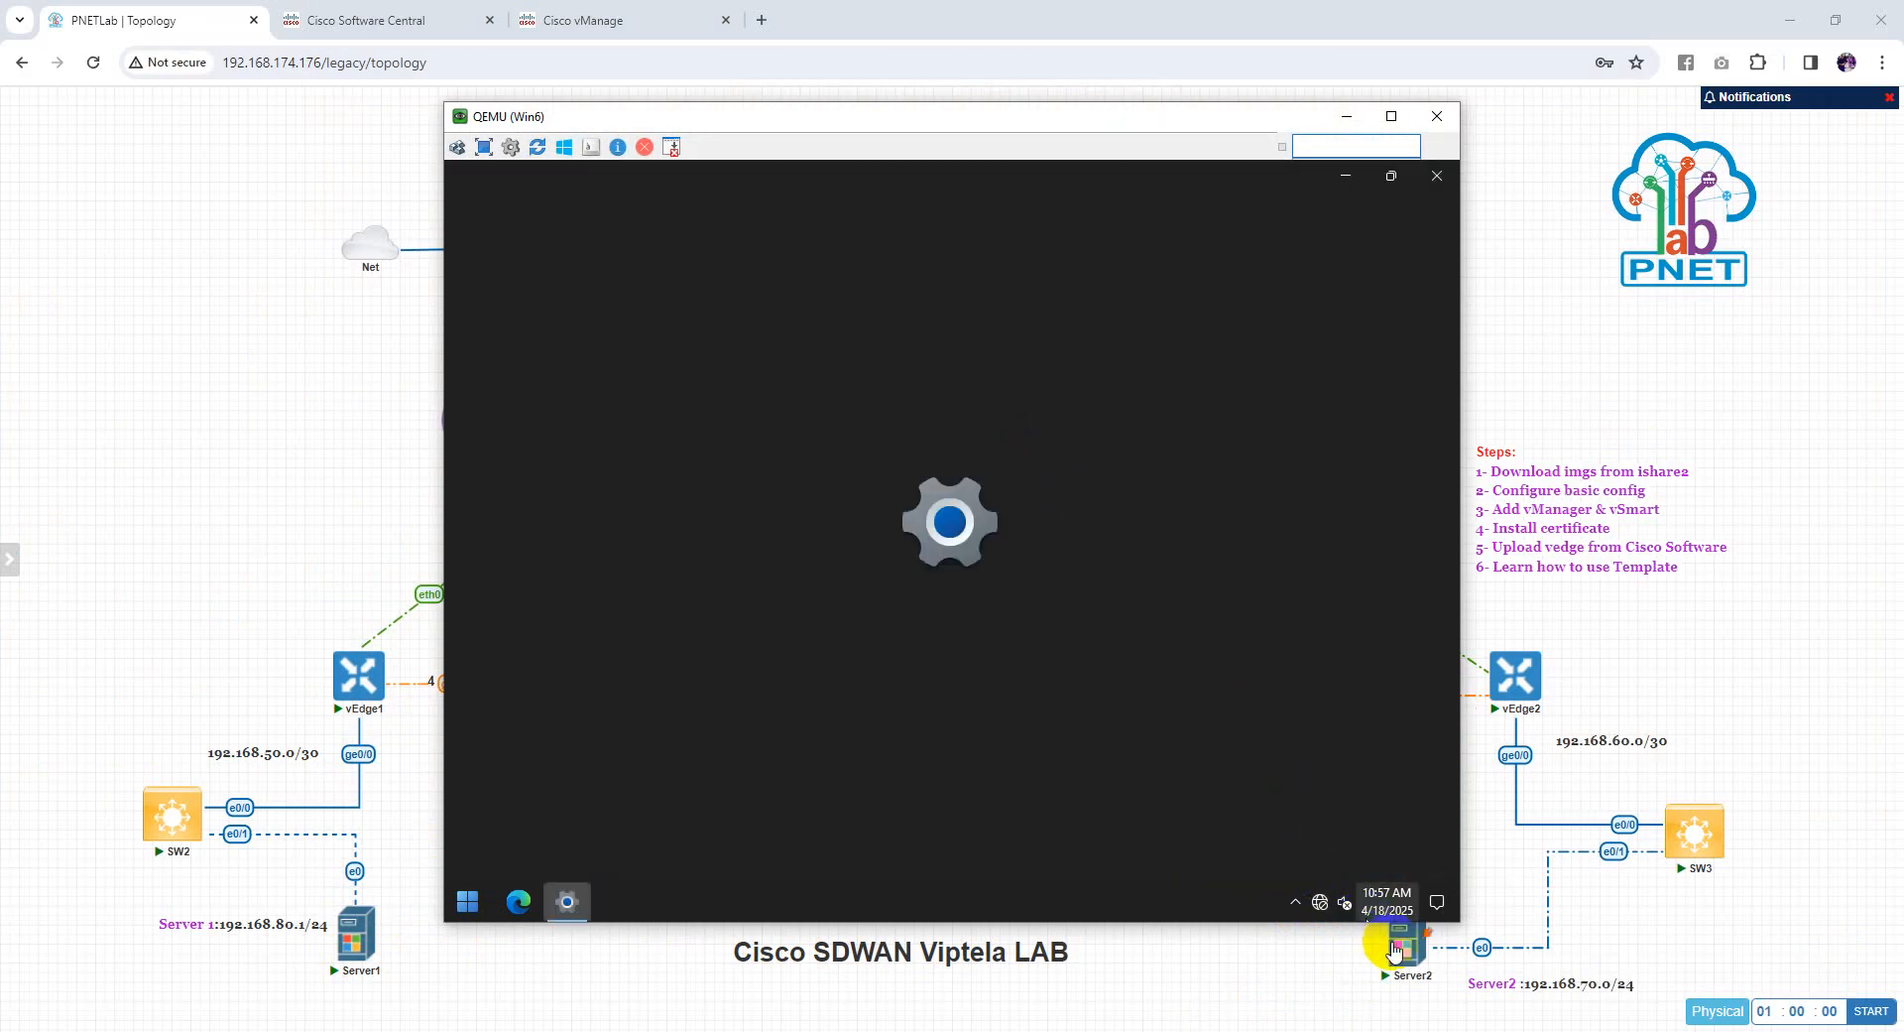
click(1394, 950)
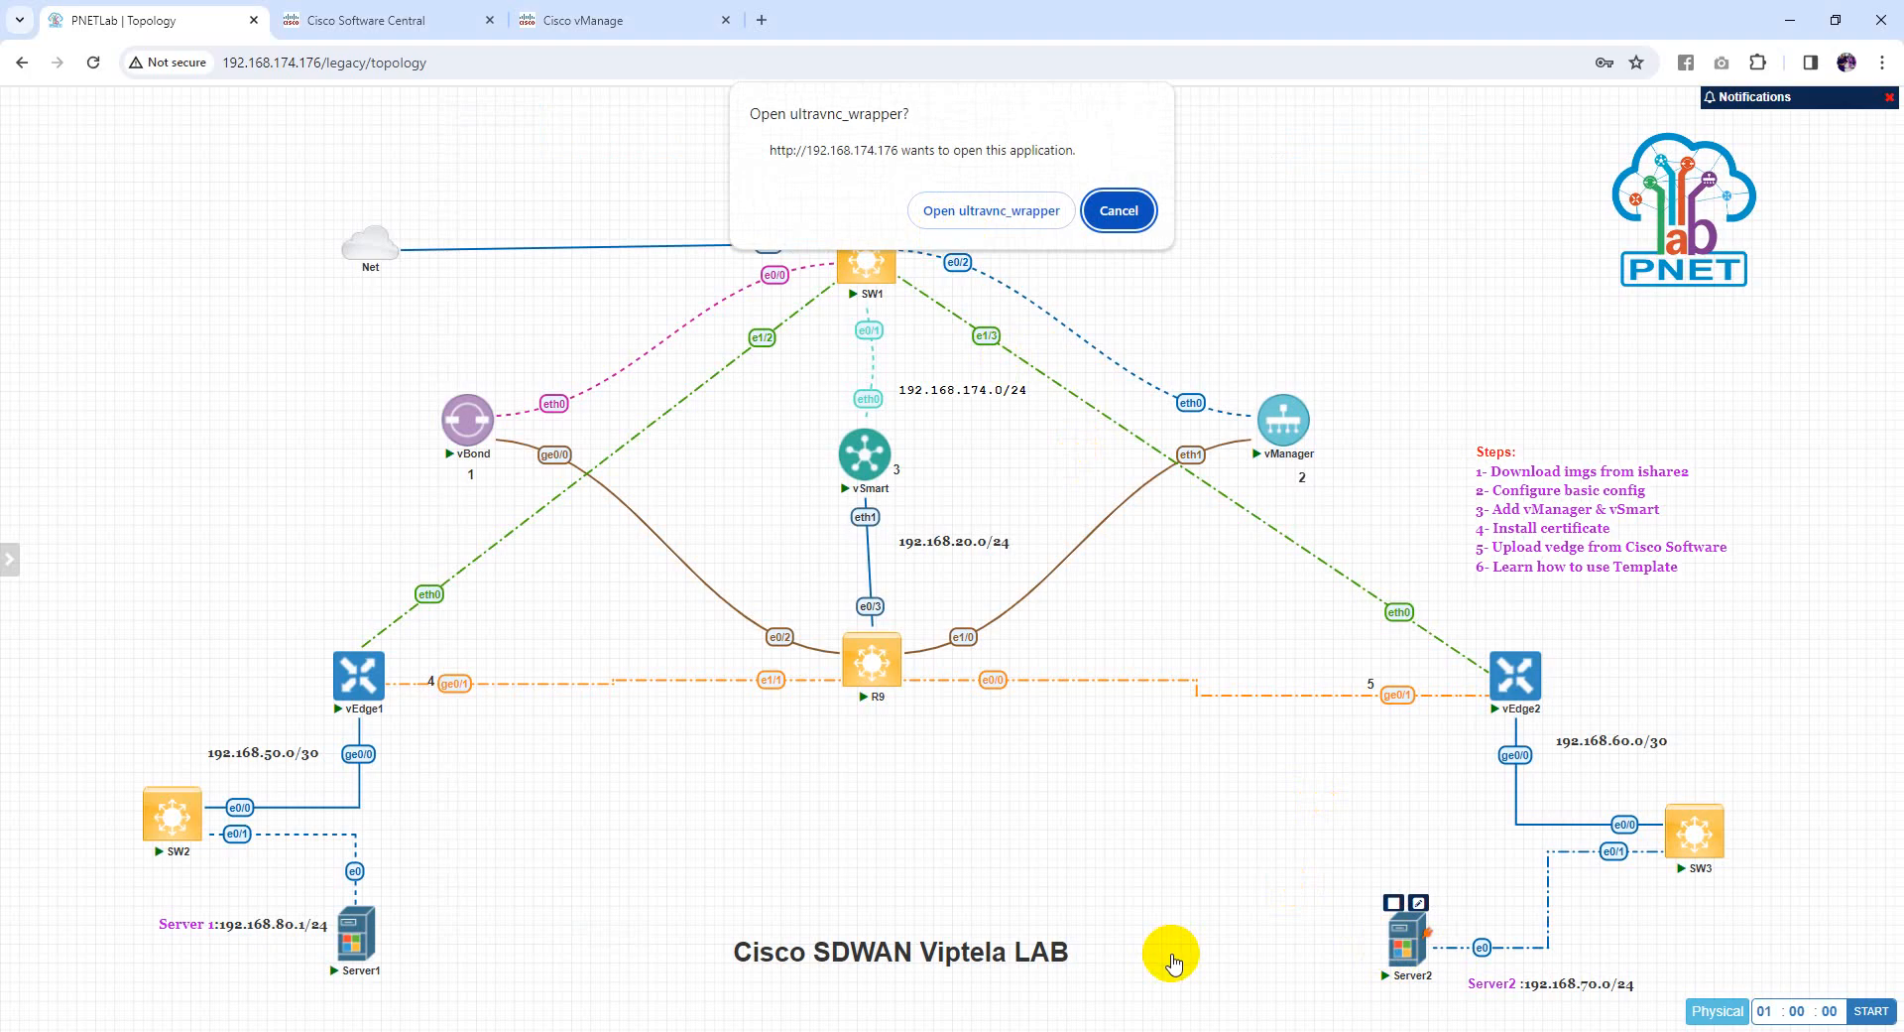
key(alt+Tab)
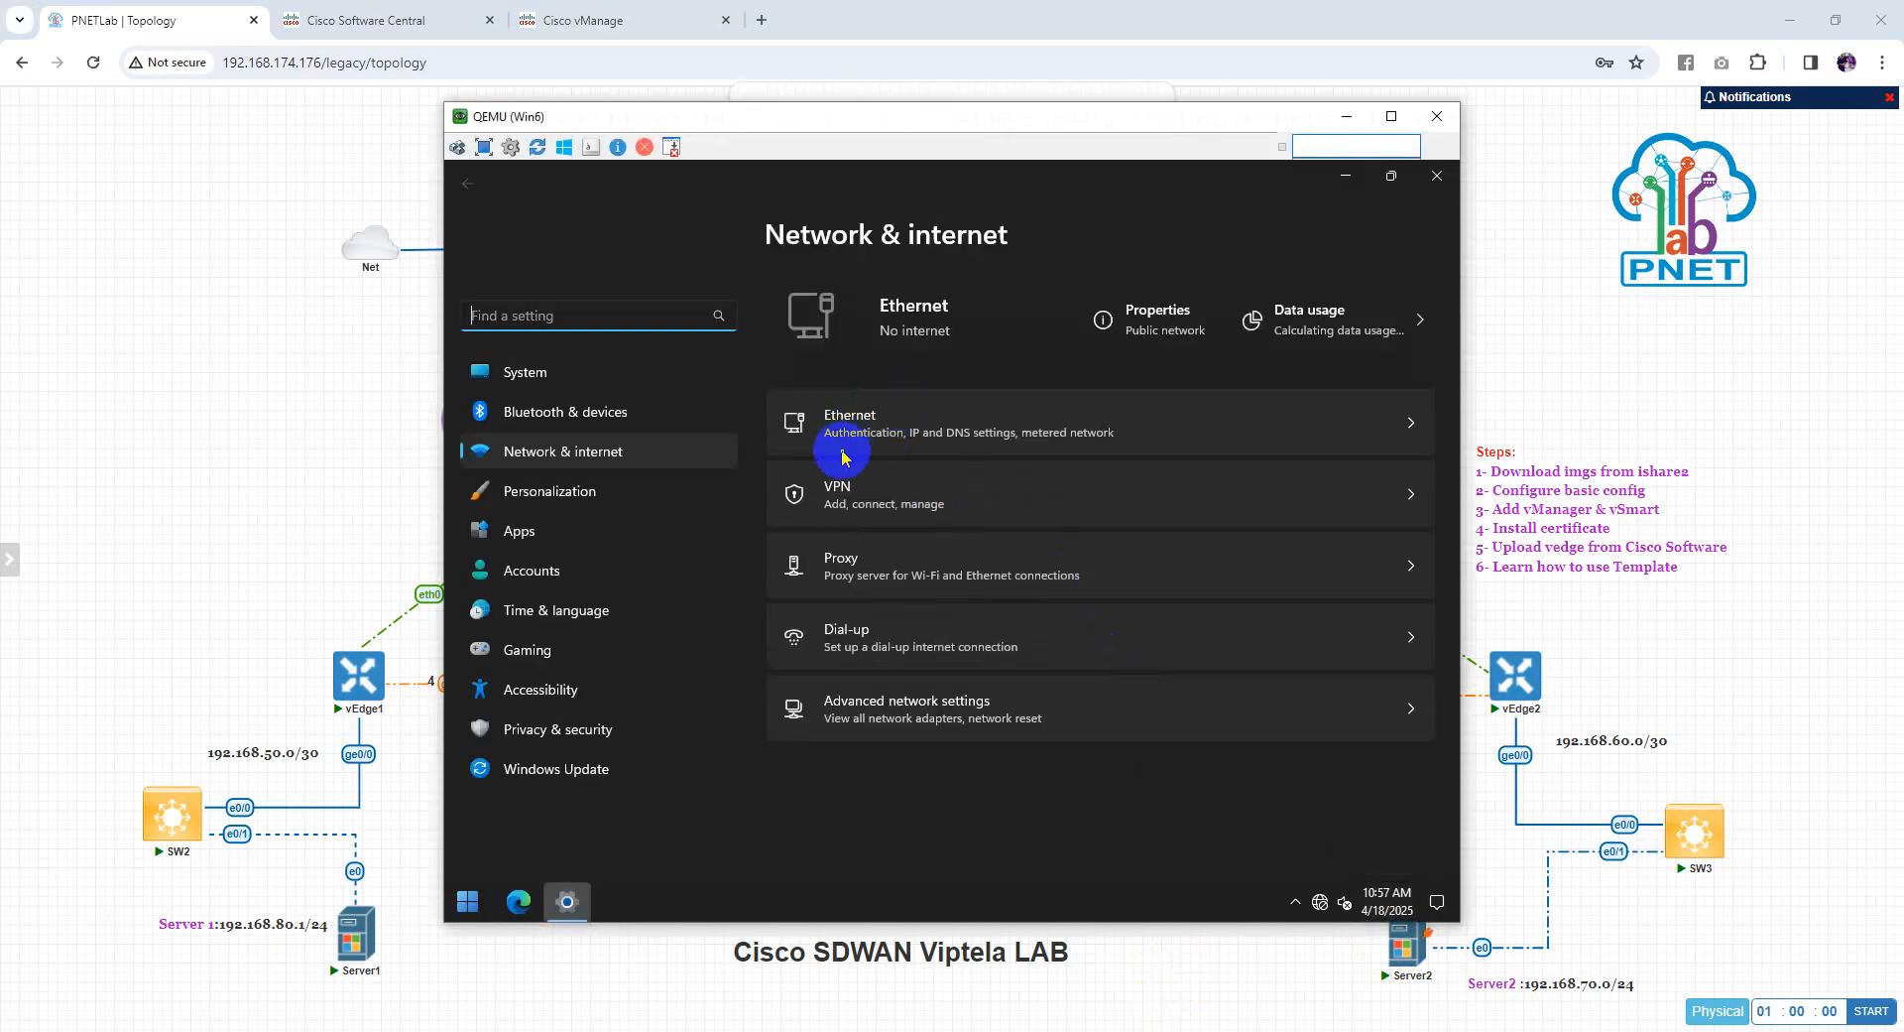
click(1221, 446)
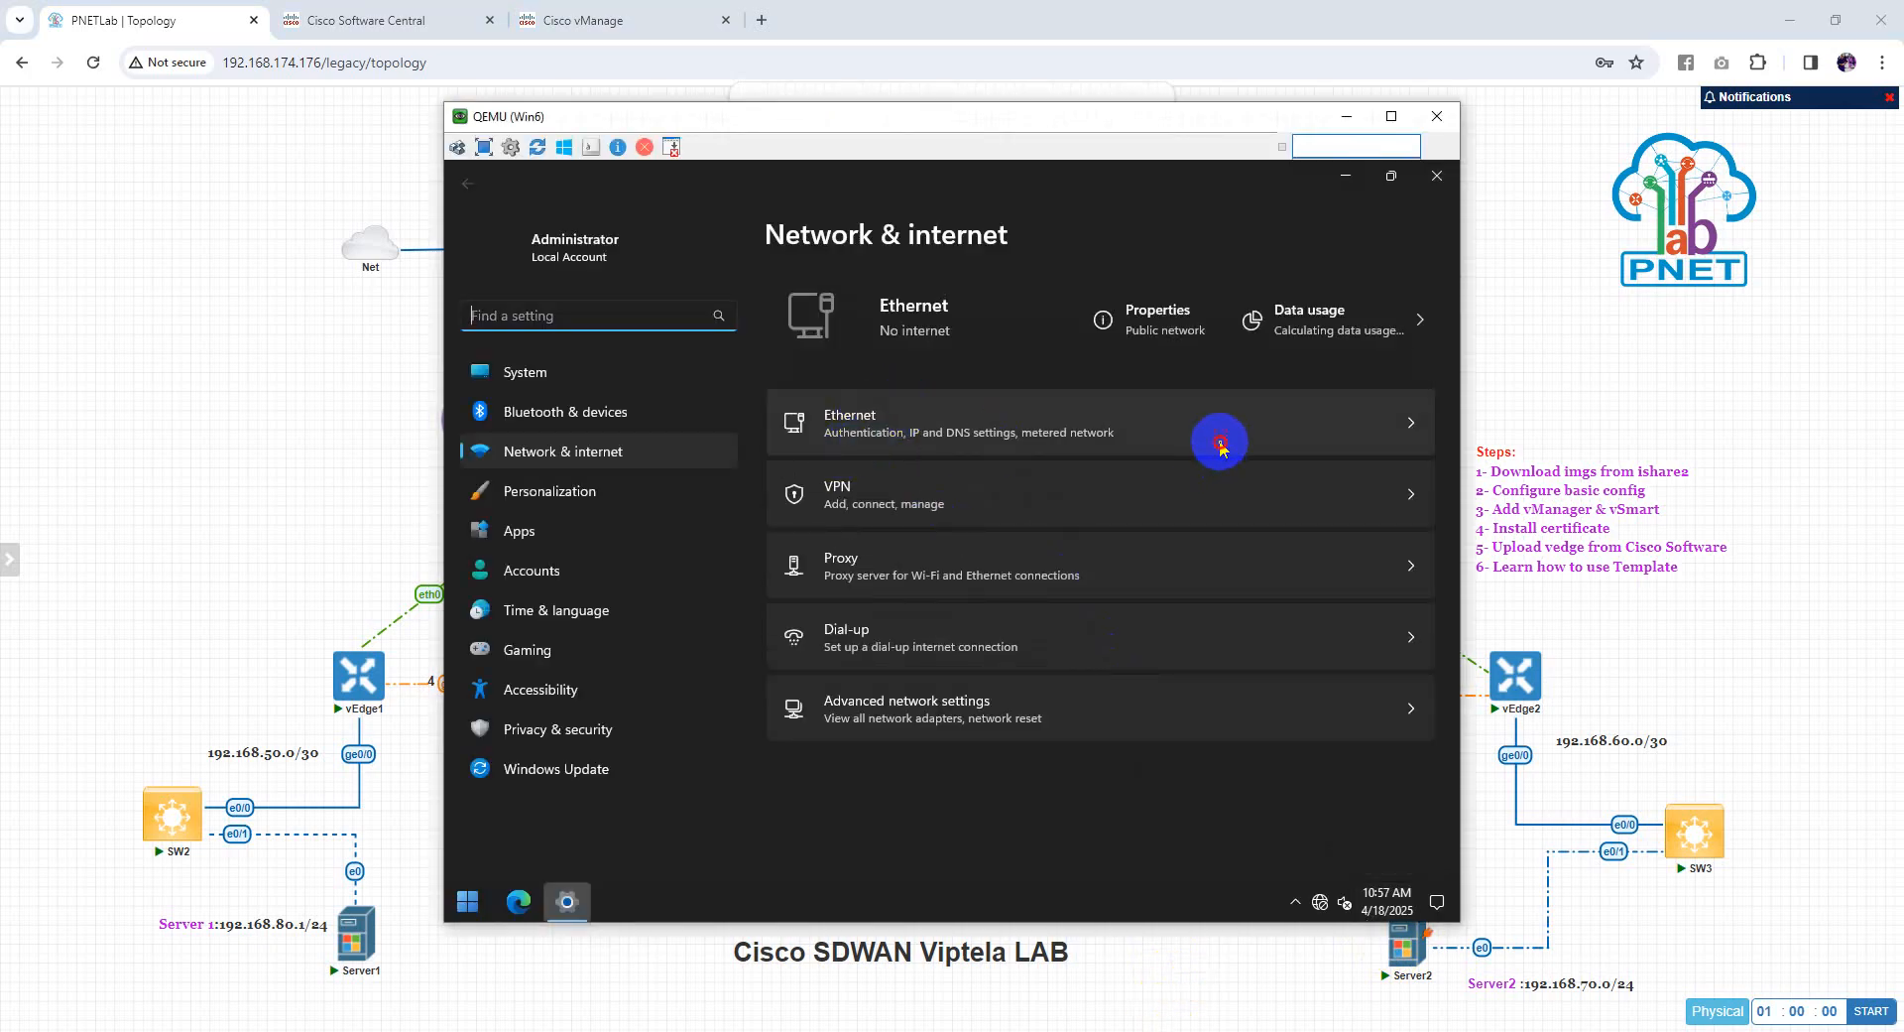
click(1411, 424)
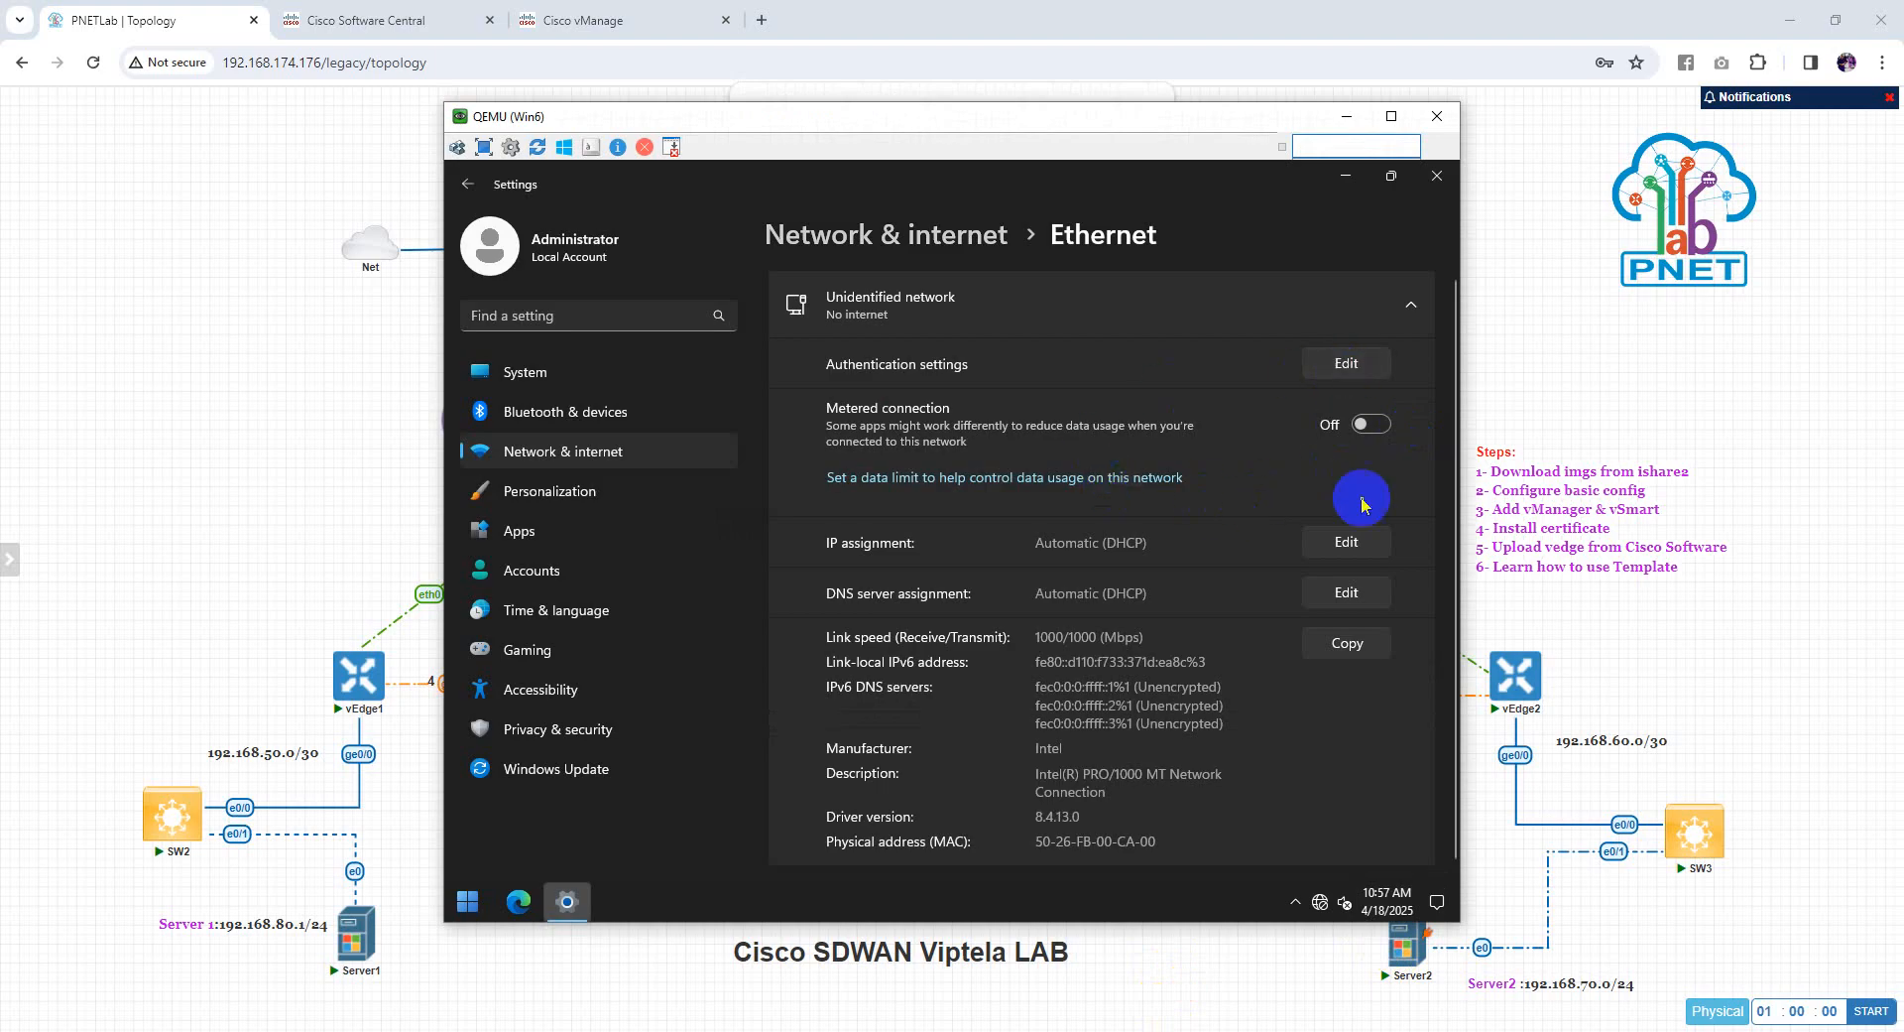
Switch IP assignment to Manual with IPv4 192.168.80.2, mask 255.255.255.0, gateway 192.168.80.1
click(1366, 555)
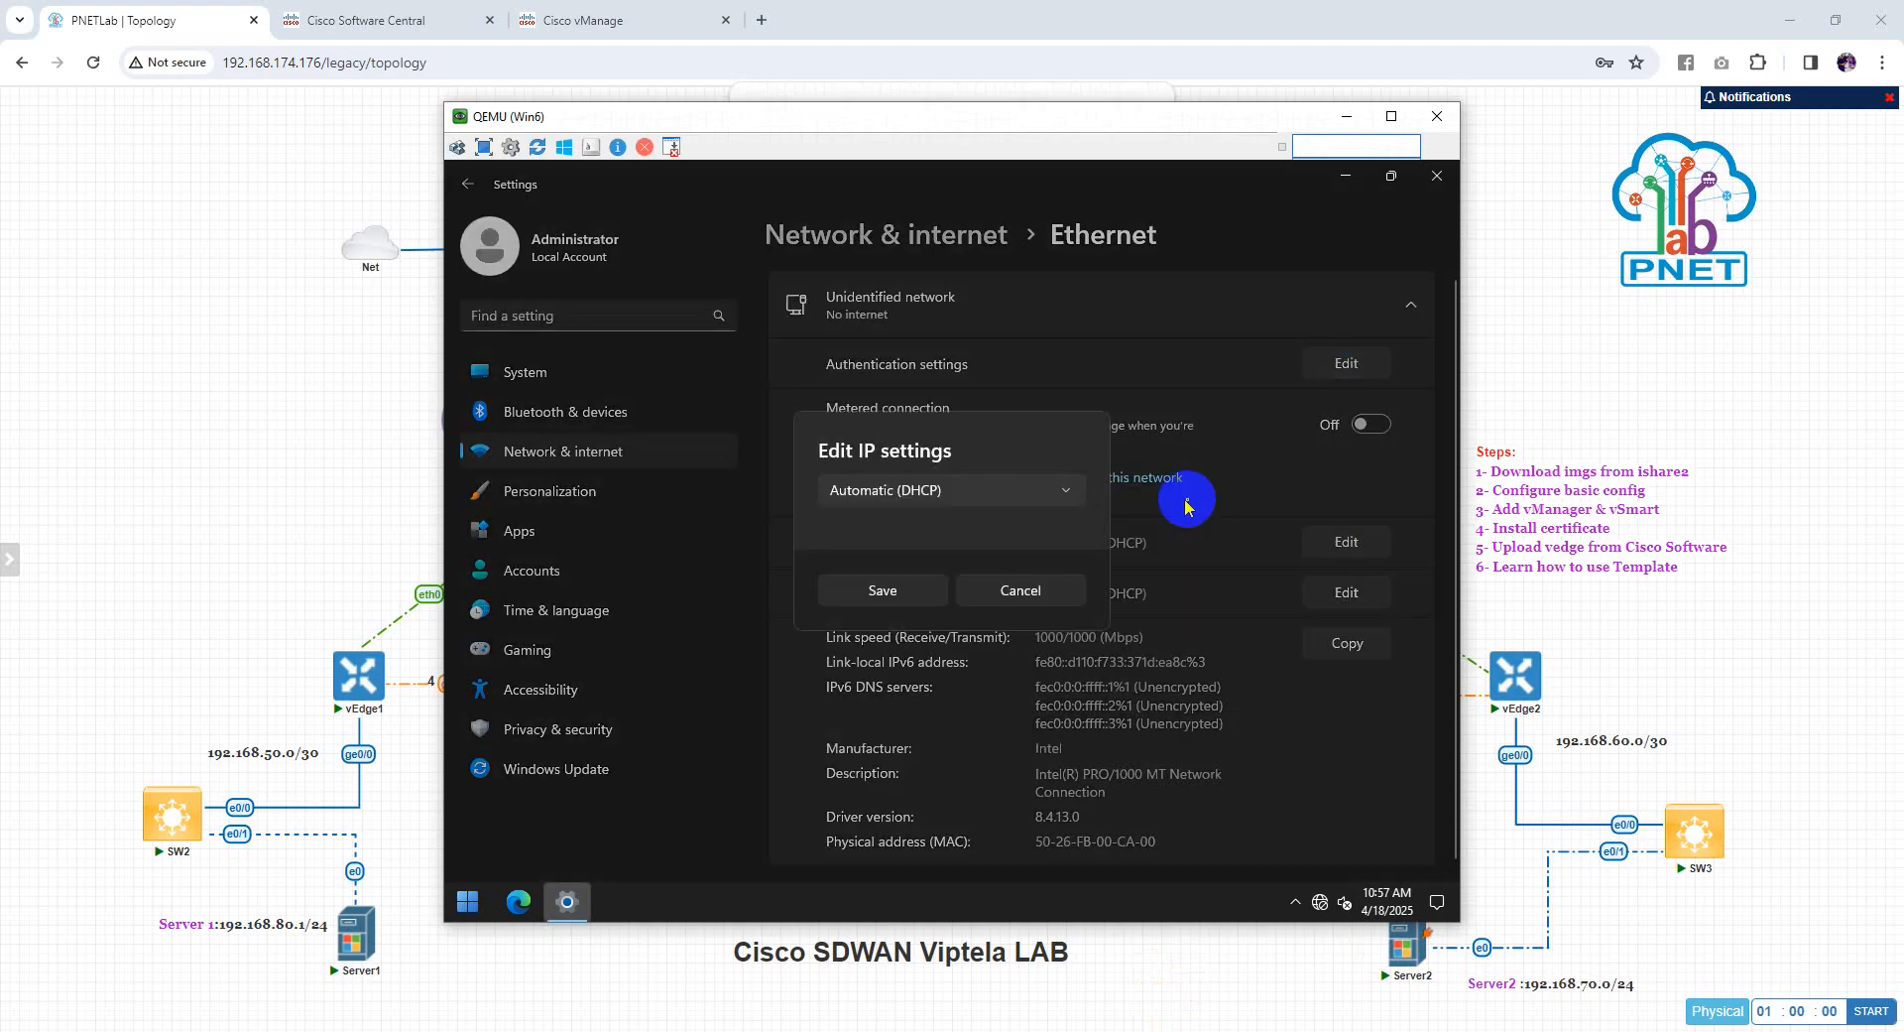
click(1031, 496)
click(922, 534)
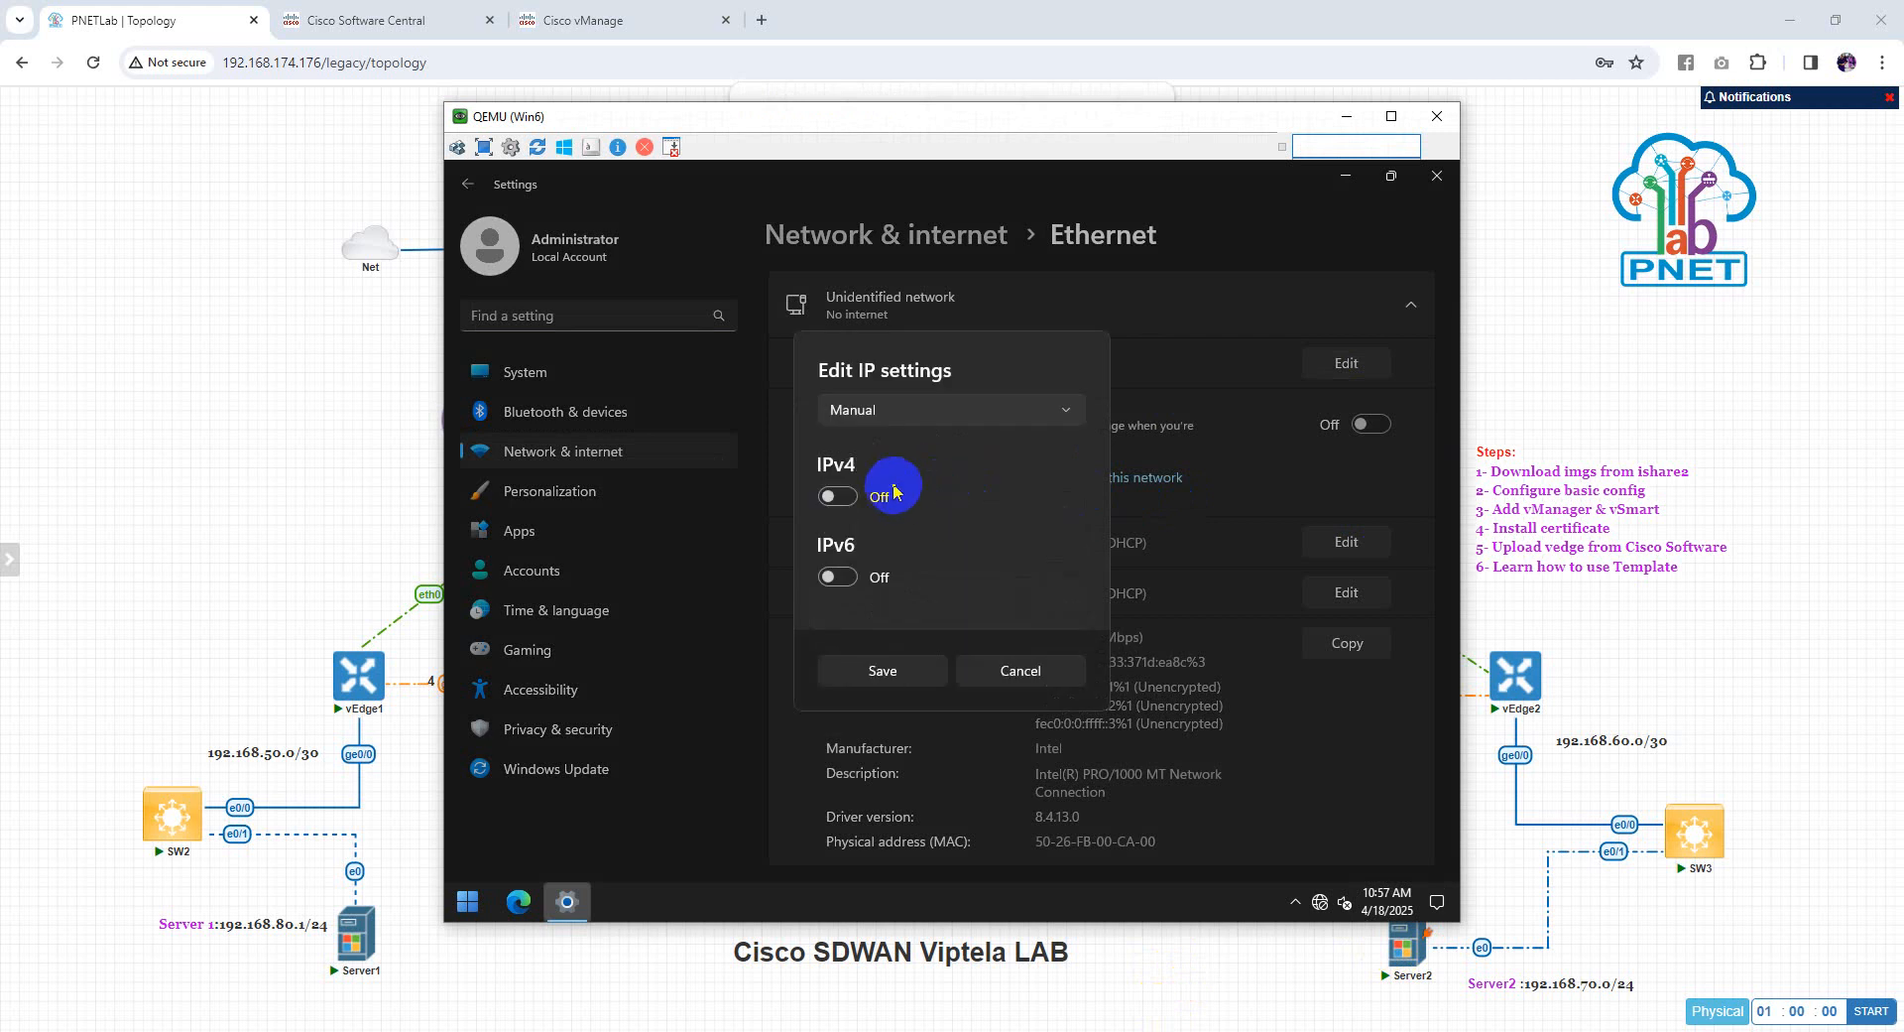
click(838, 500)
click(910, 395)
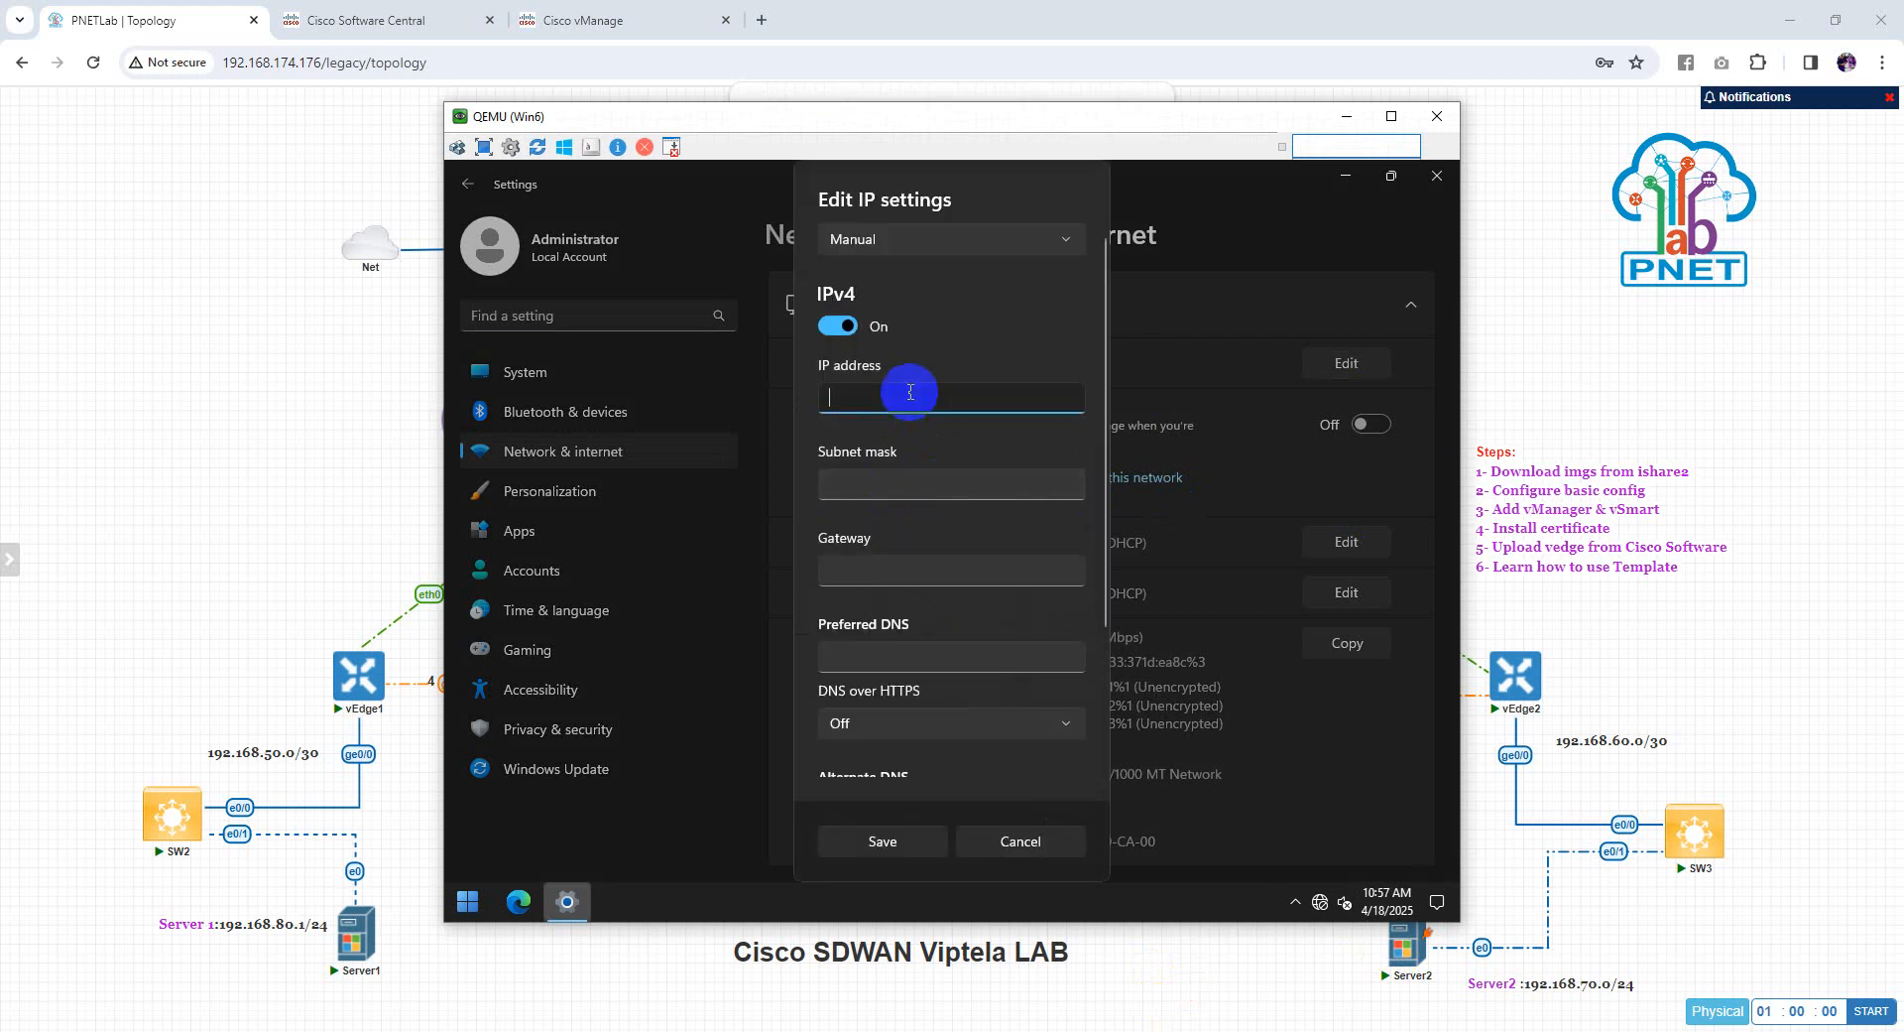
text(192.168.80.2)
key(Tab)
text(255)
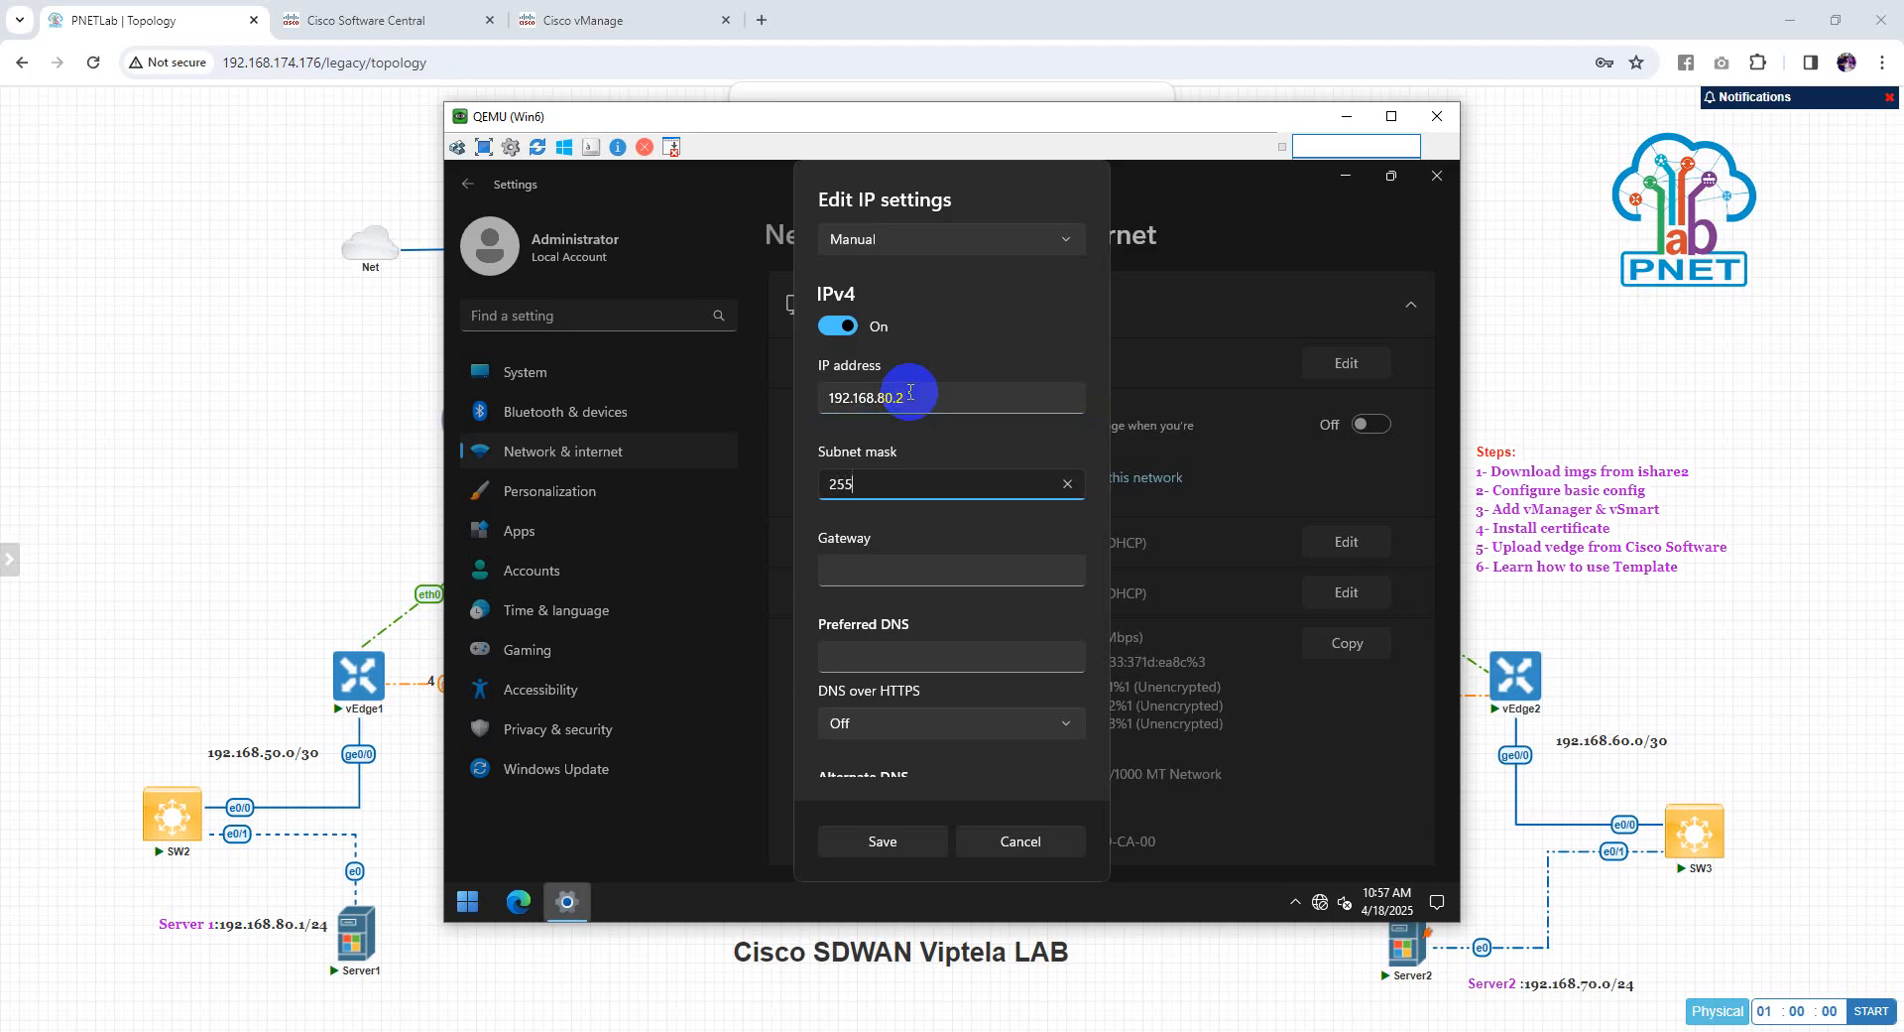
text(.255.255.25)
key(BackSpace)
key(BackSpace)
key(Tab)
text(192.)
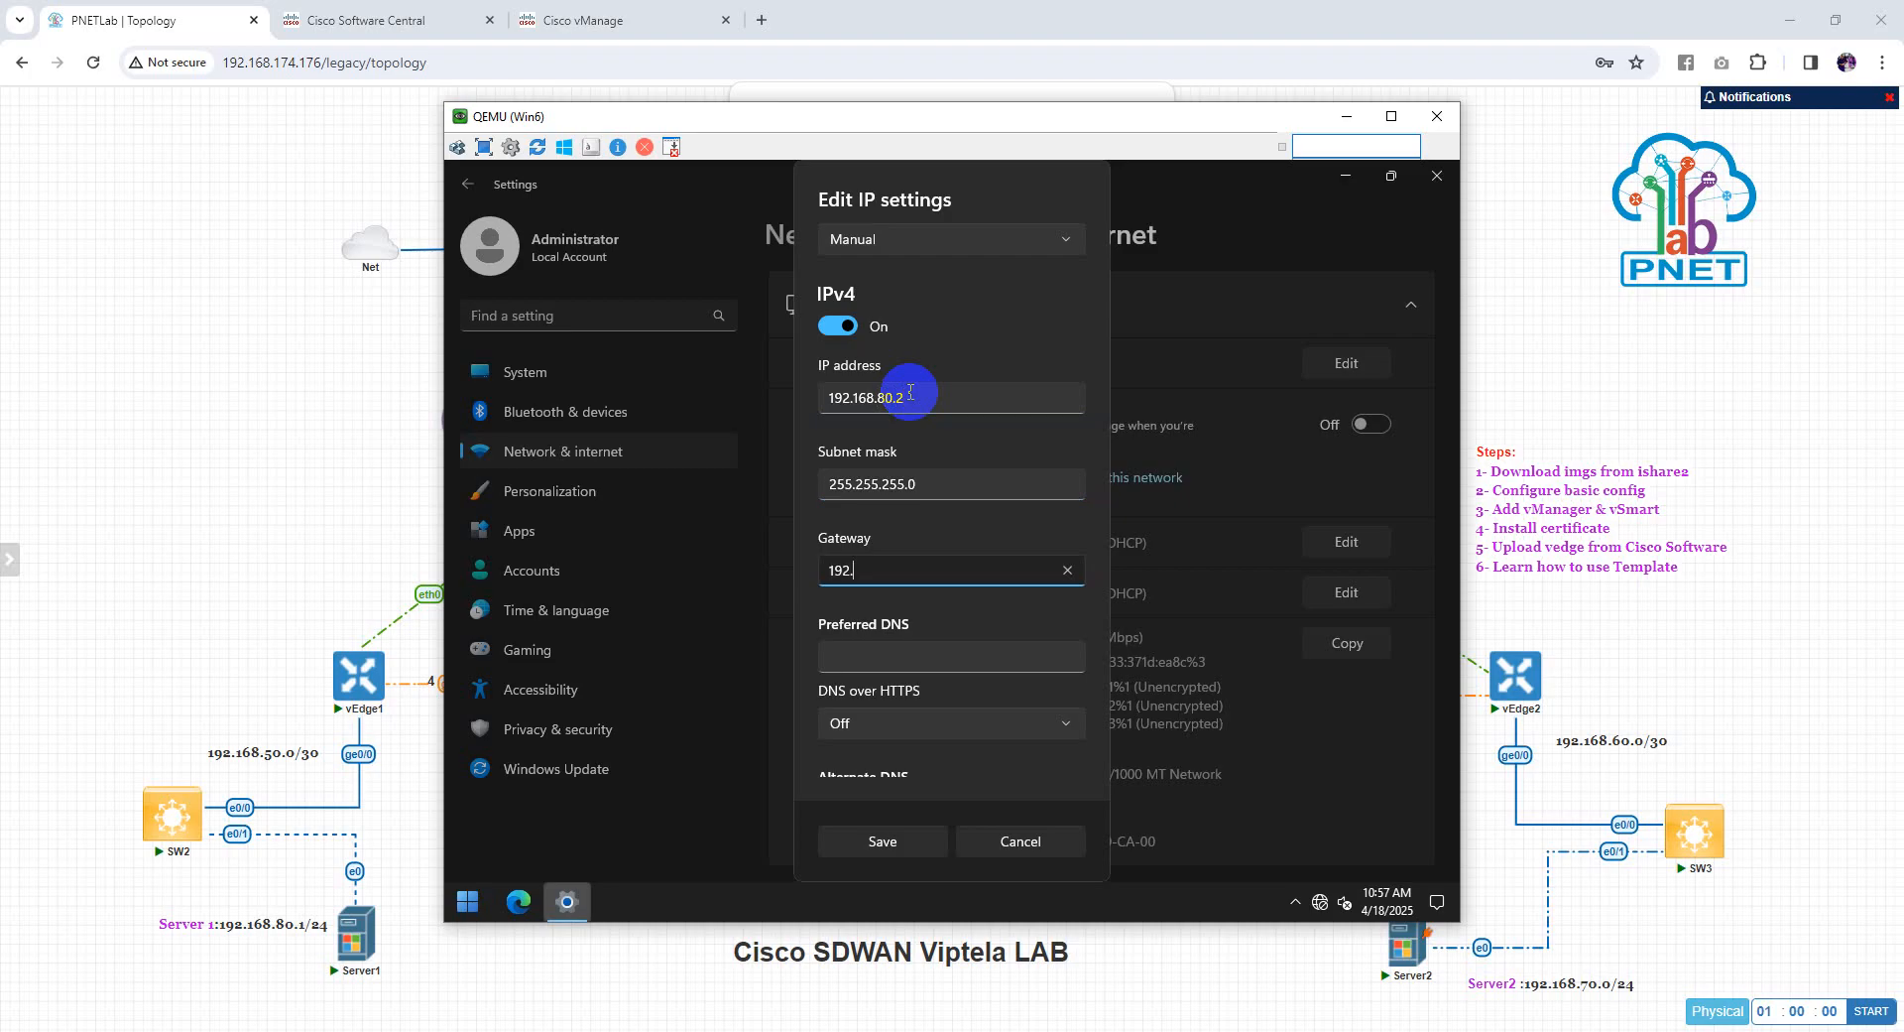
text(168.80.1)
click(909, 853)
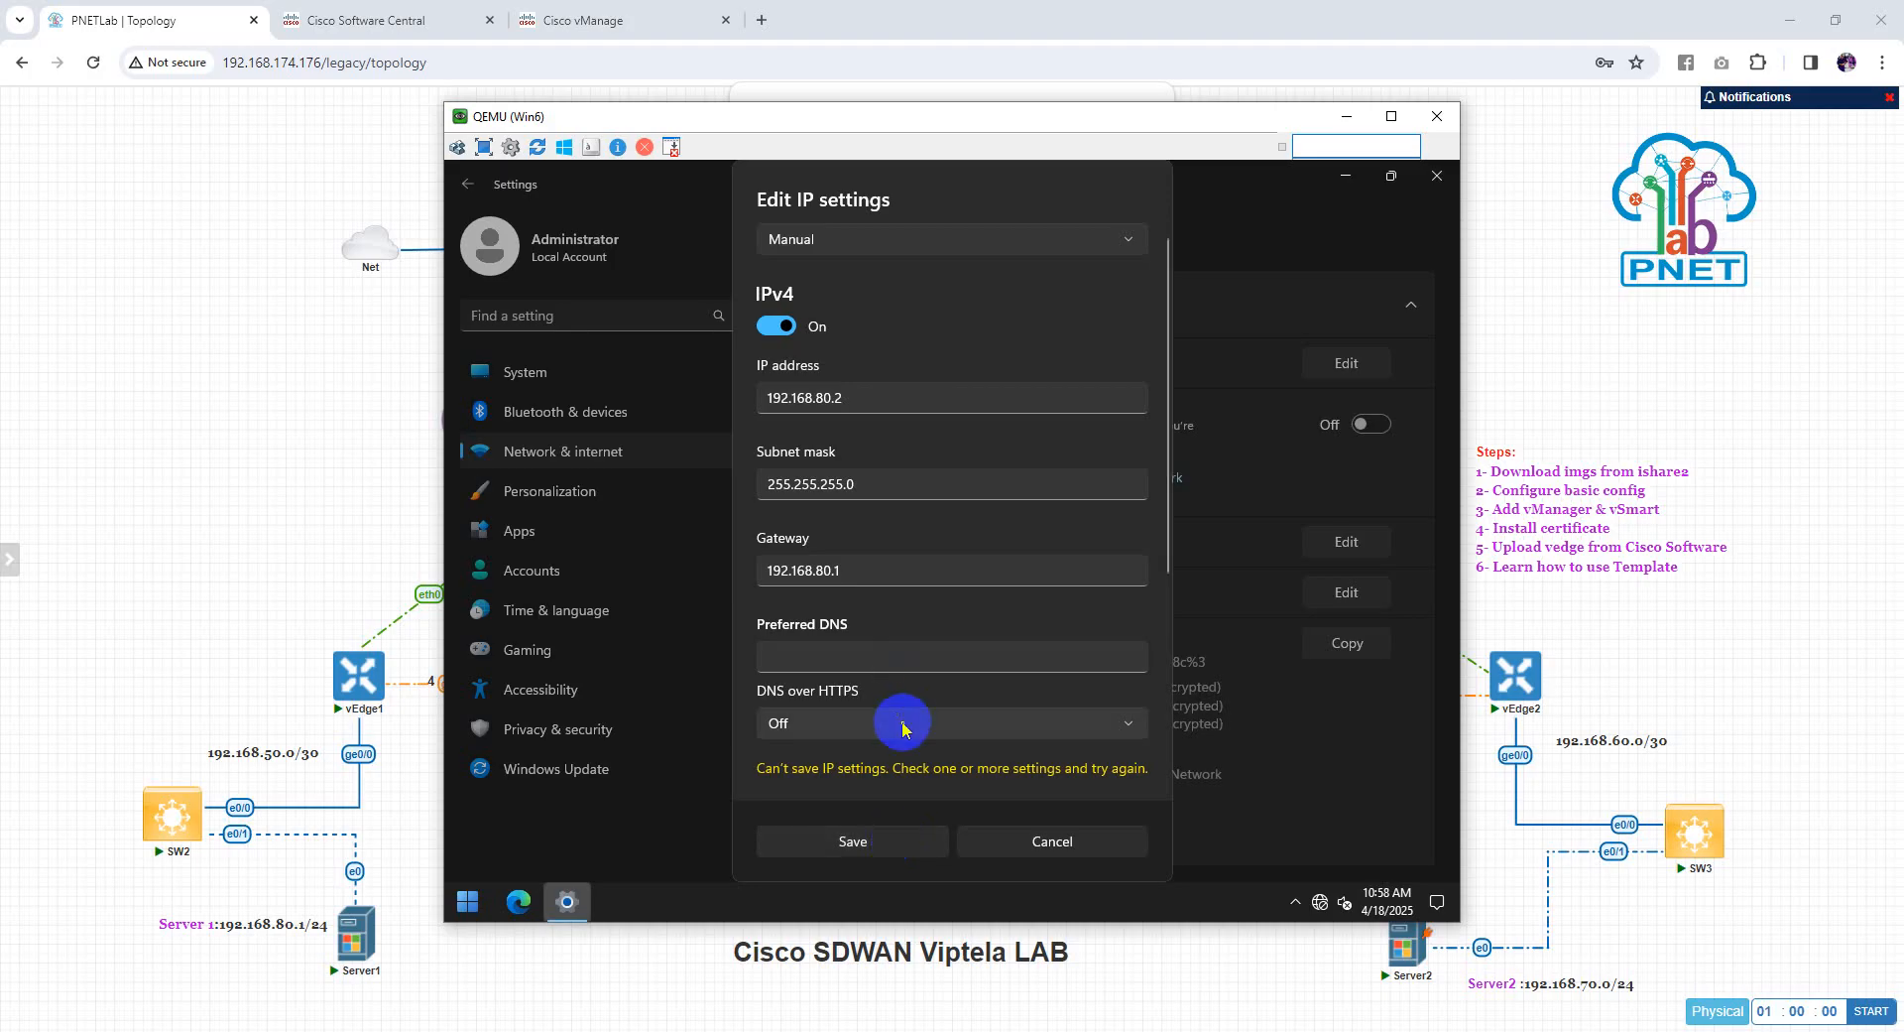
Add preferred DNS 8.8.8.8, save the settings, and close the console
click(892, 659)
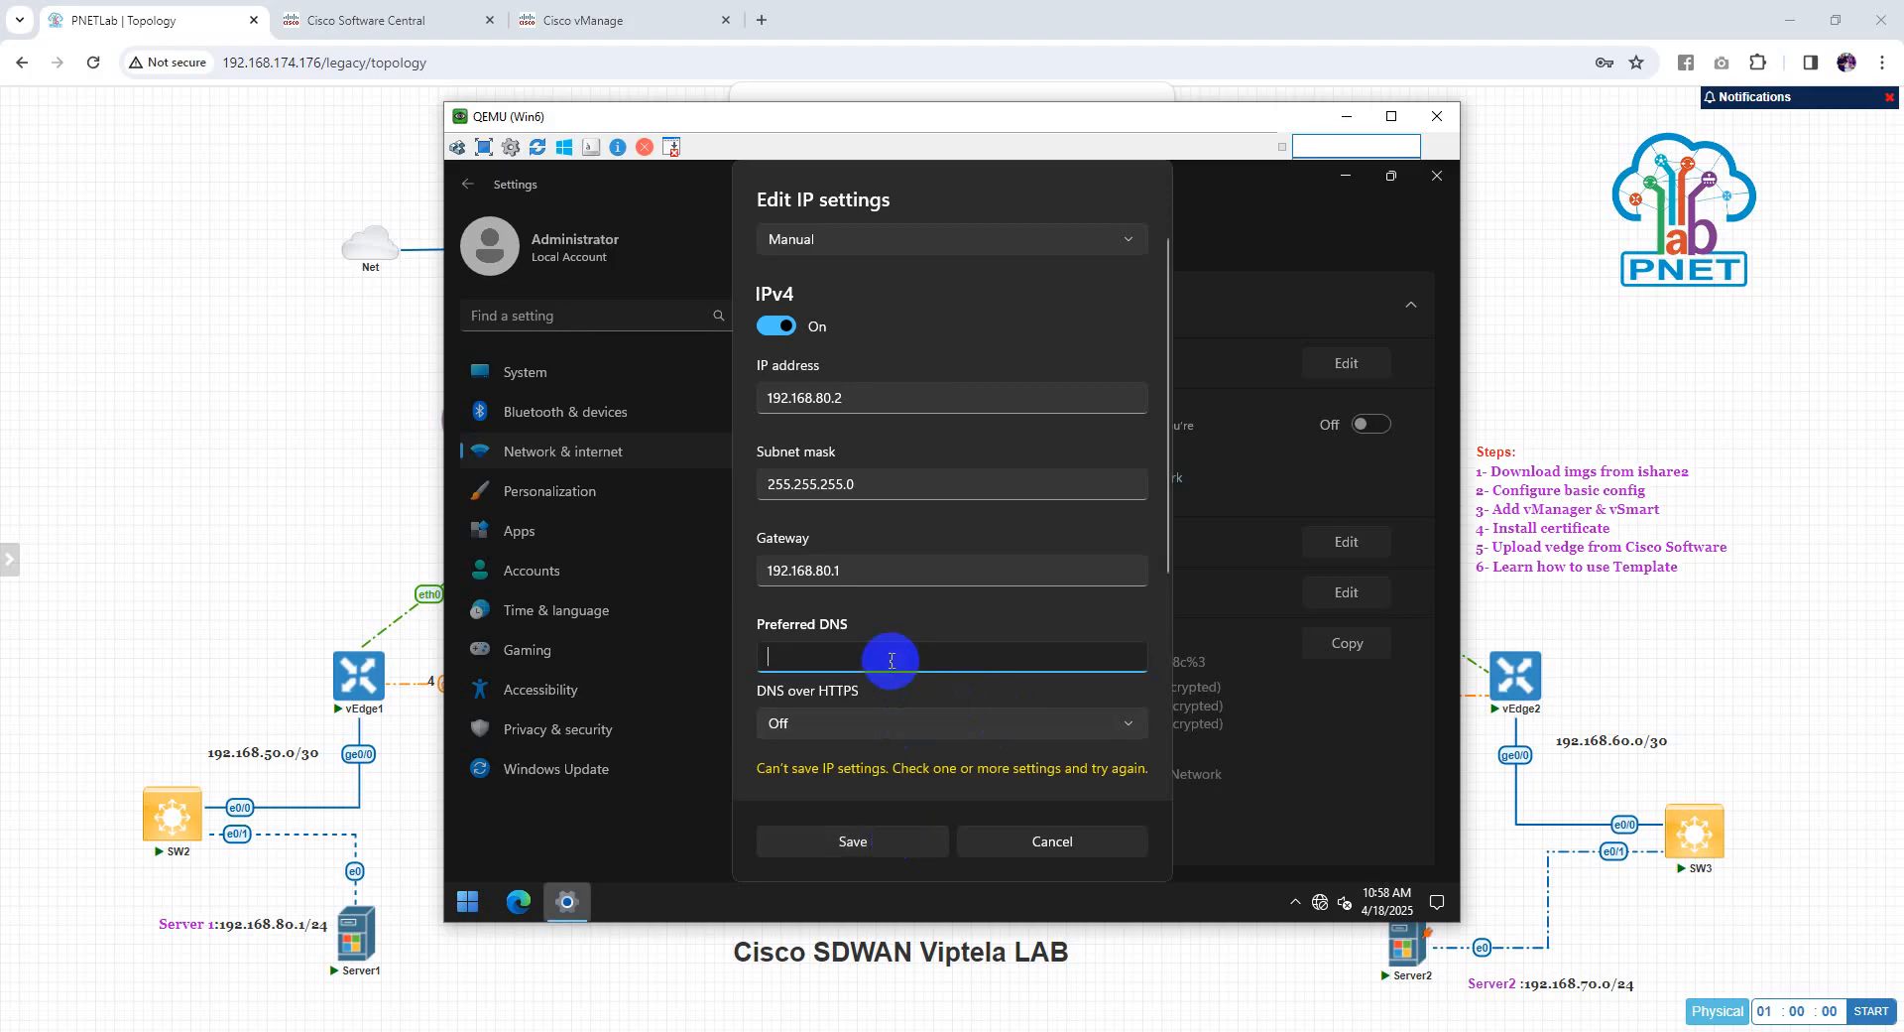
text(8.8.8.8)
click(893, 843)
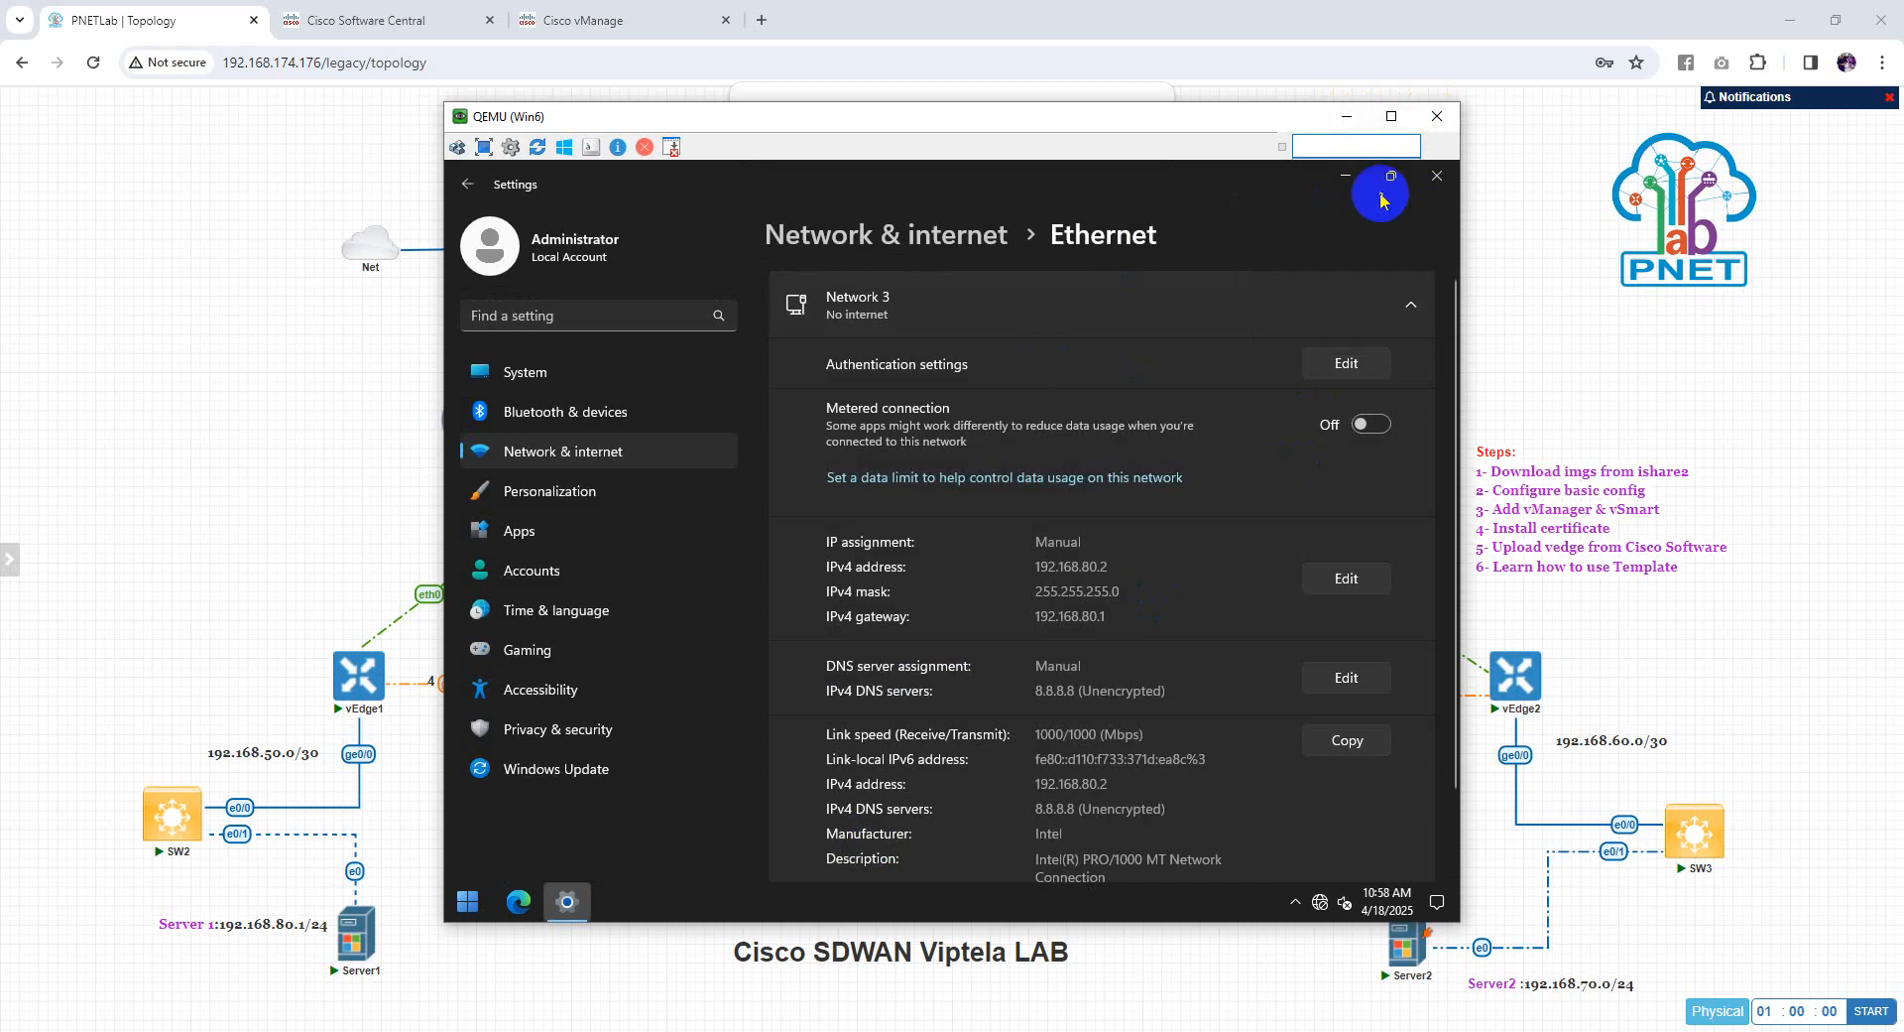
click(1436, 175)
Open Server2's remote console and sign in as Administrator with the account password
click(1434, 118)
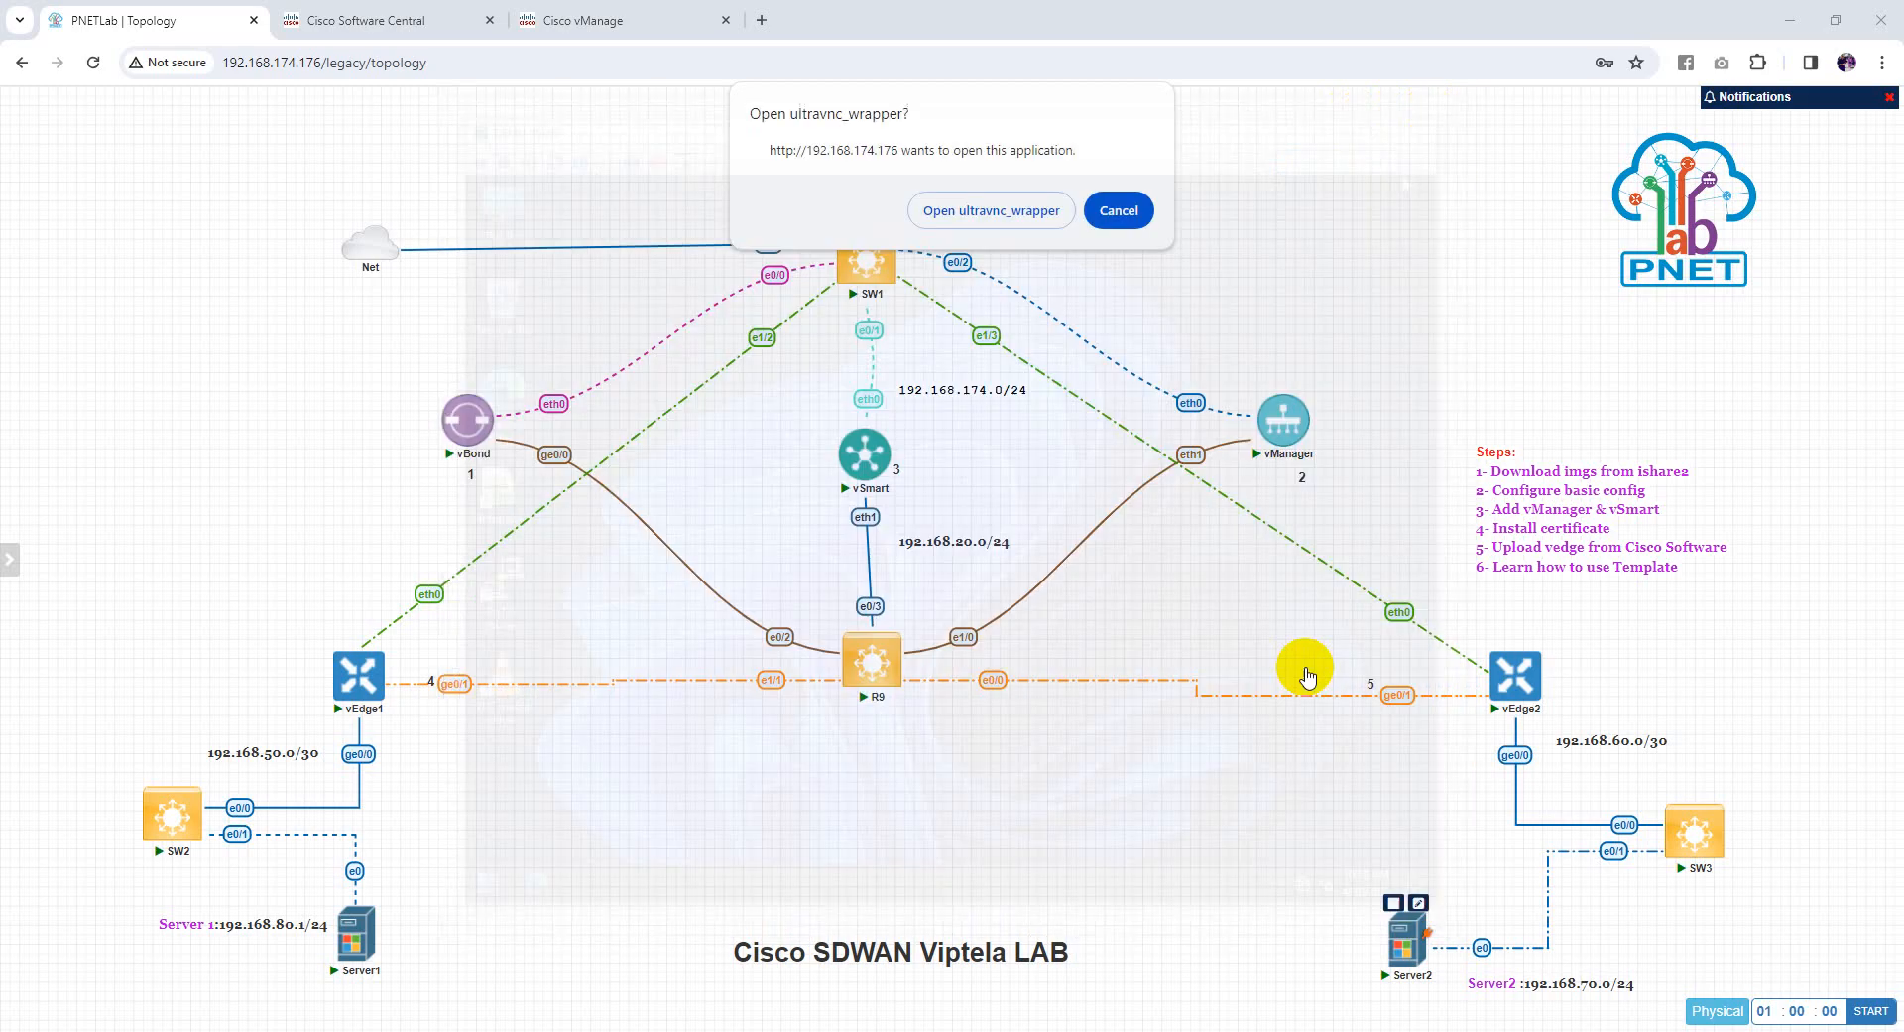
mouse_move(1420, 954)
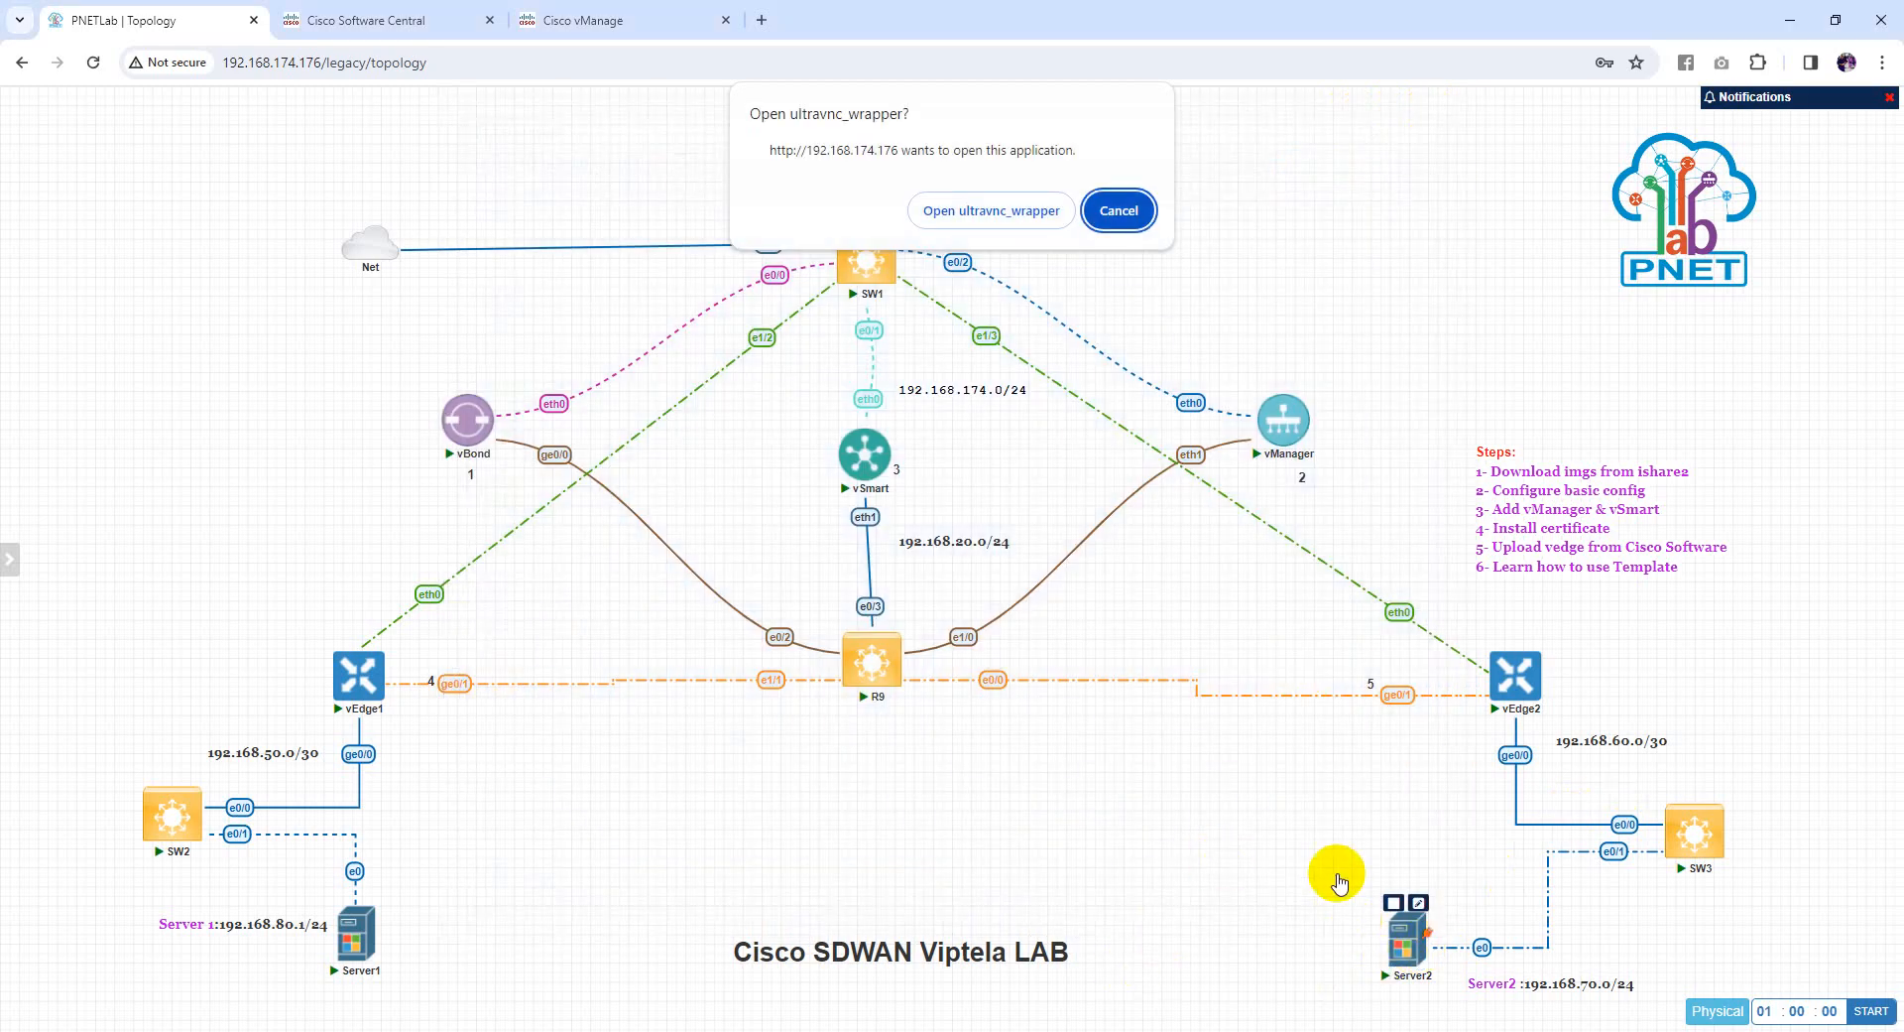
click(1002, 210)
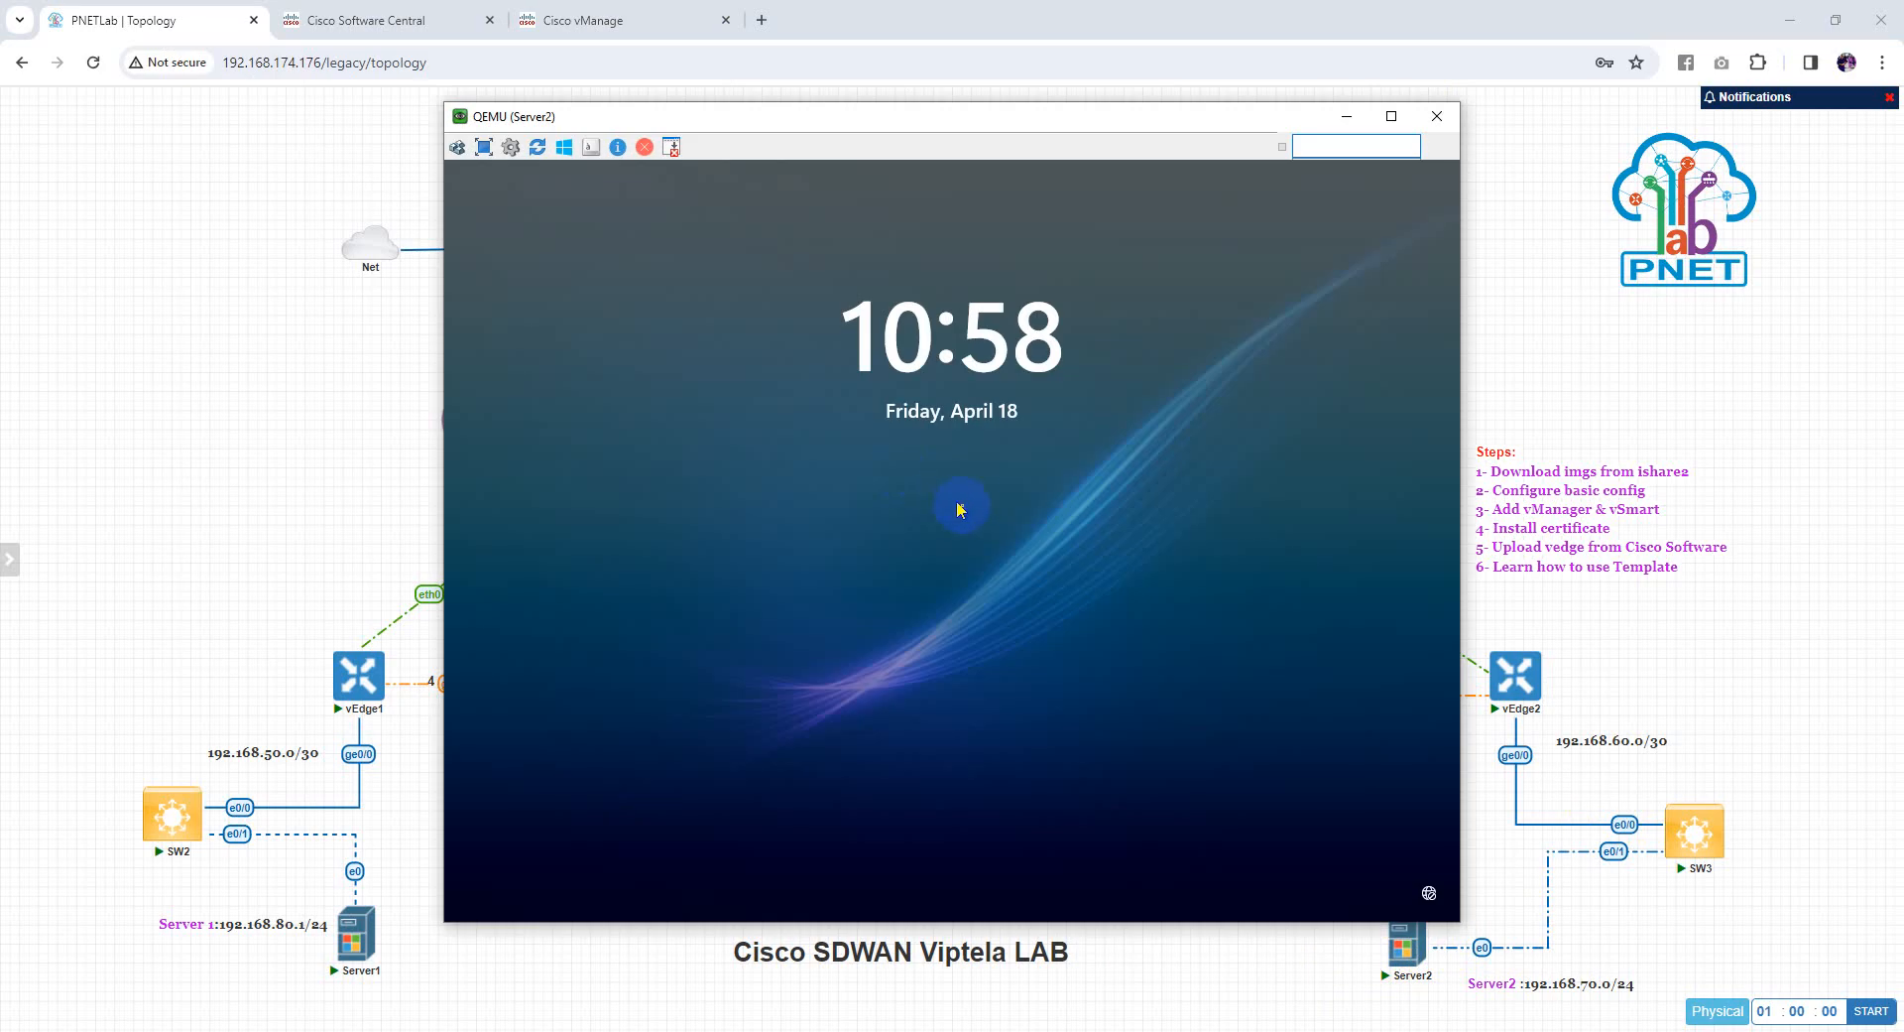
click(972, 501)
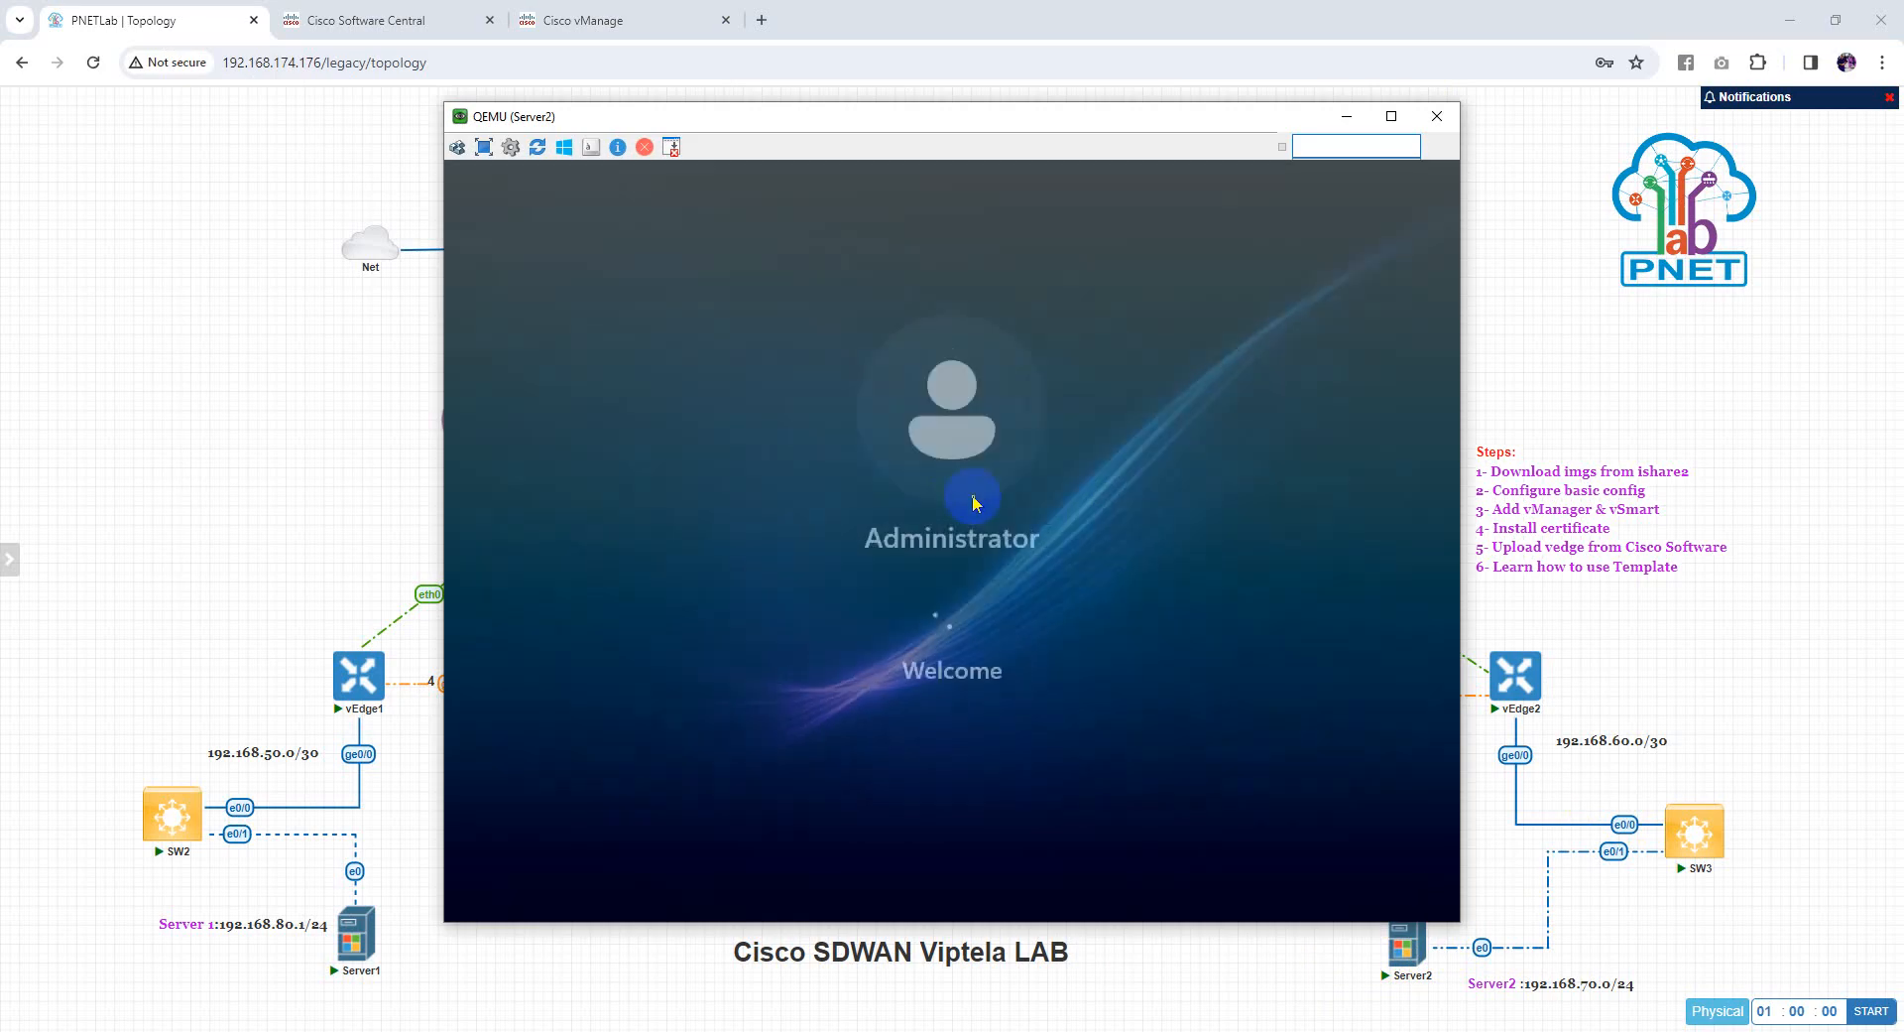
key(Return)
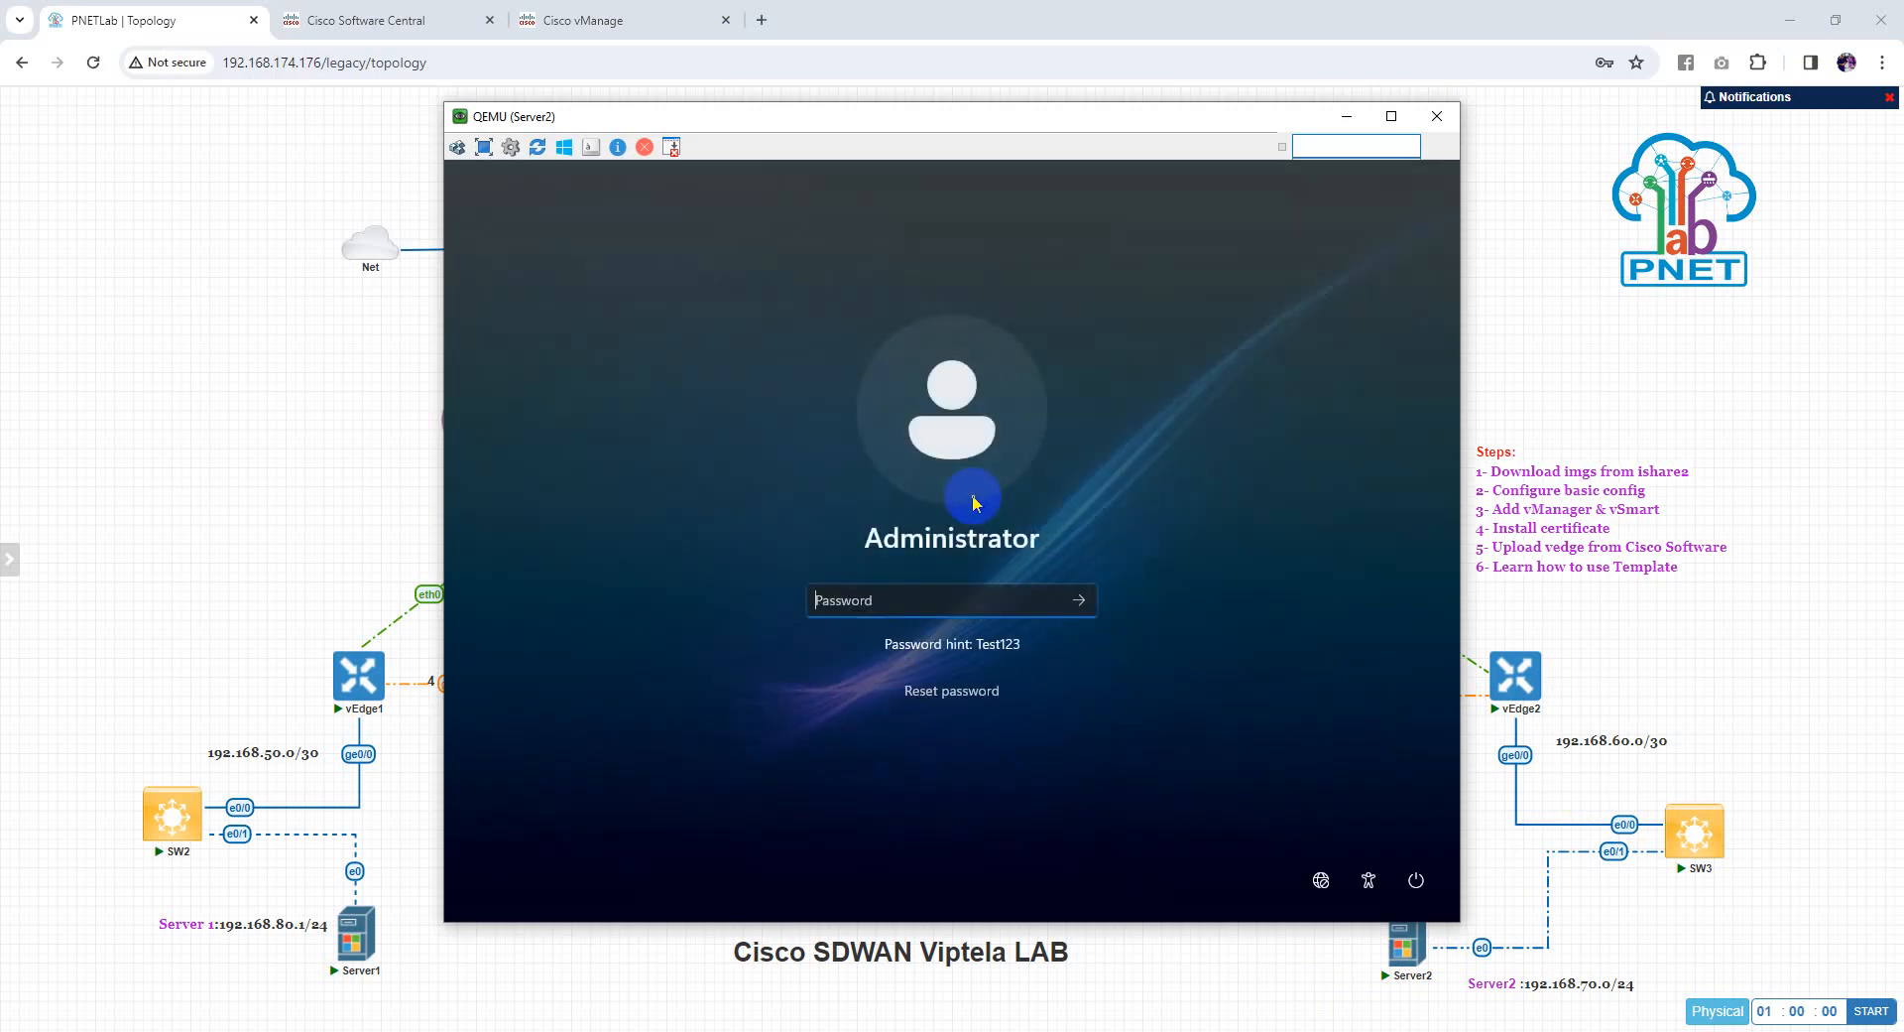
text(Test123)
key(Return)
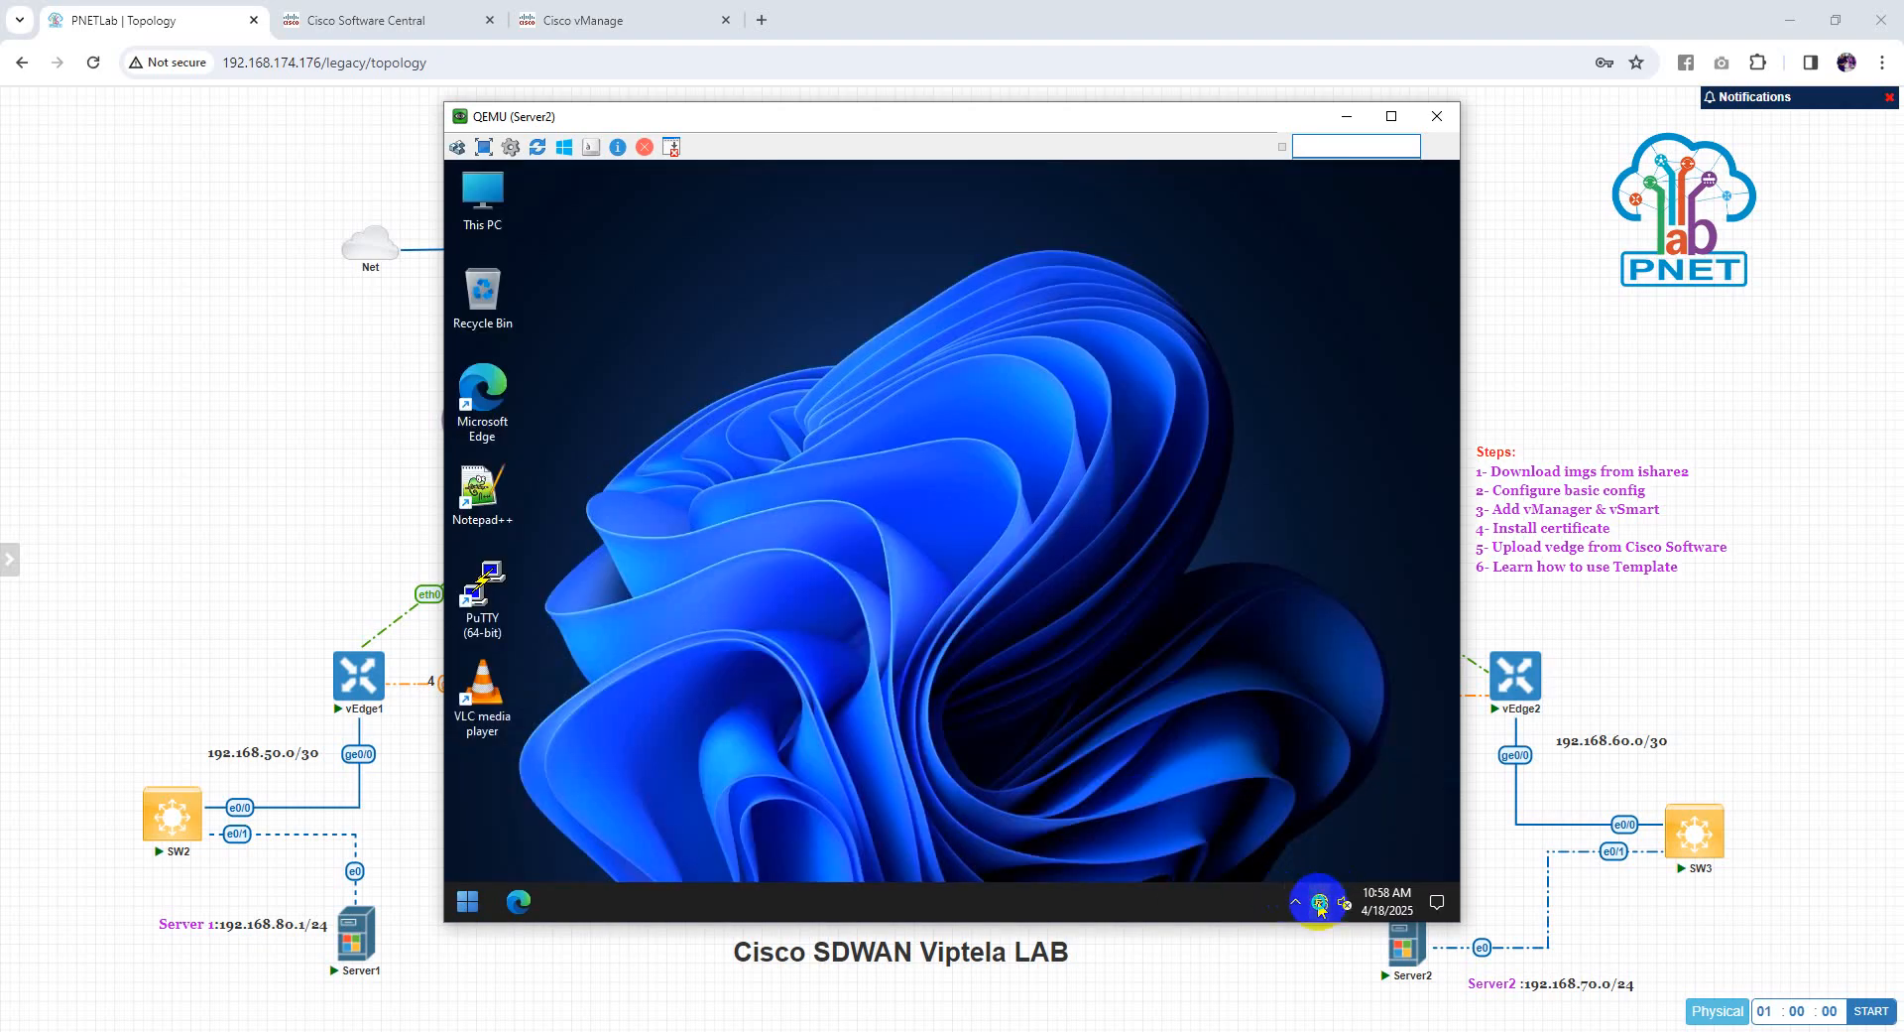
Open Server2's Ethernet settings and switch IP assignment to Manual with IPv4 enabled
right_click(1319, 904)
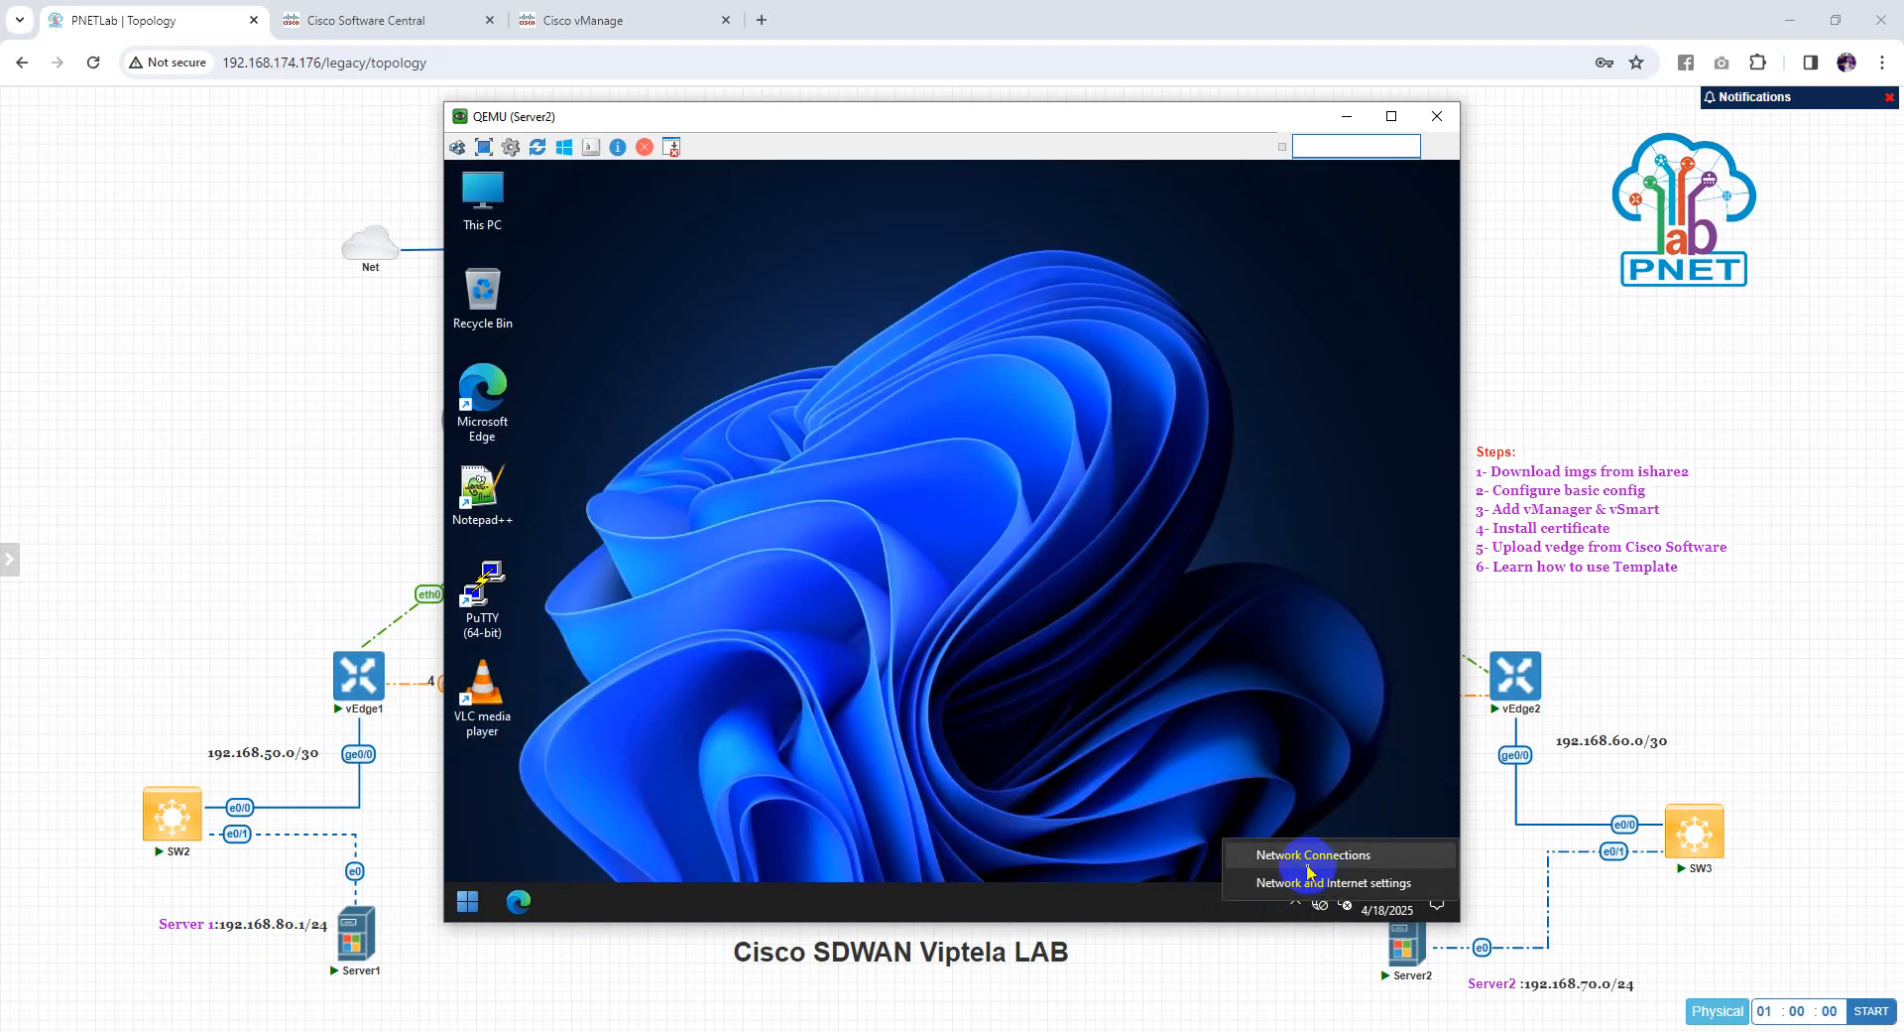
click(1319, 885)
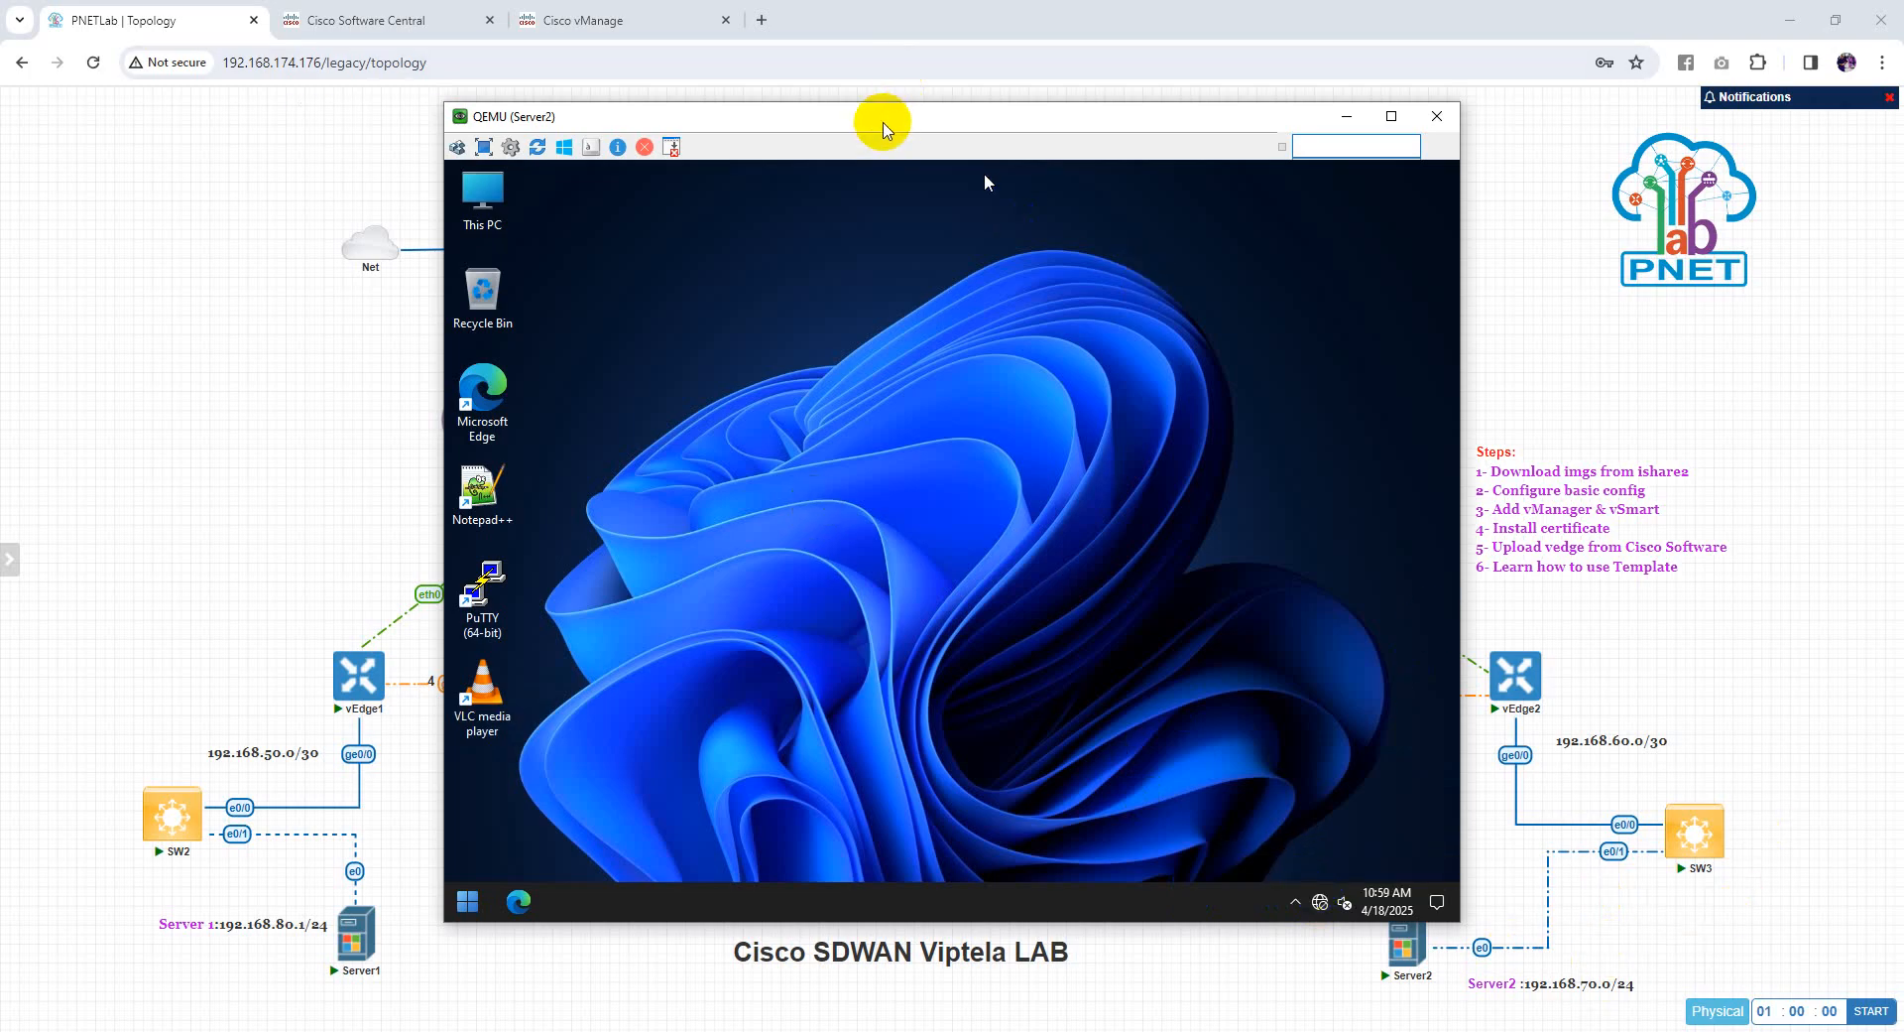
drag(883, 127, 780, 117)
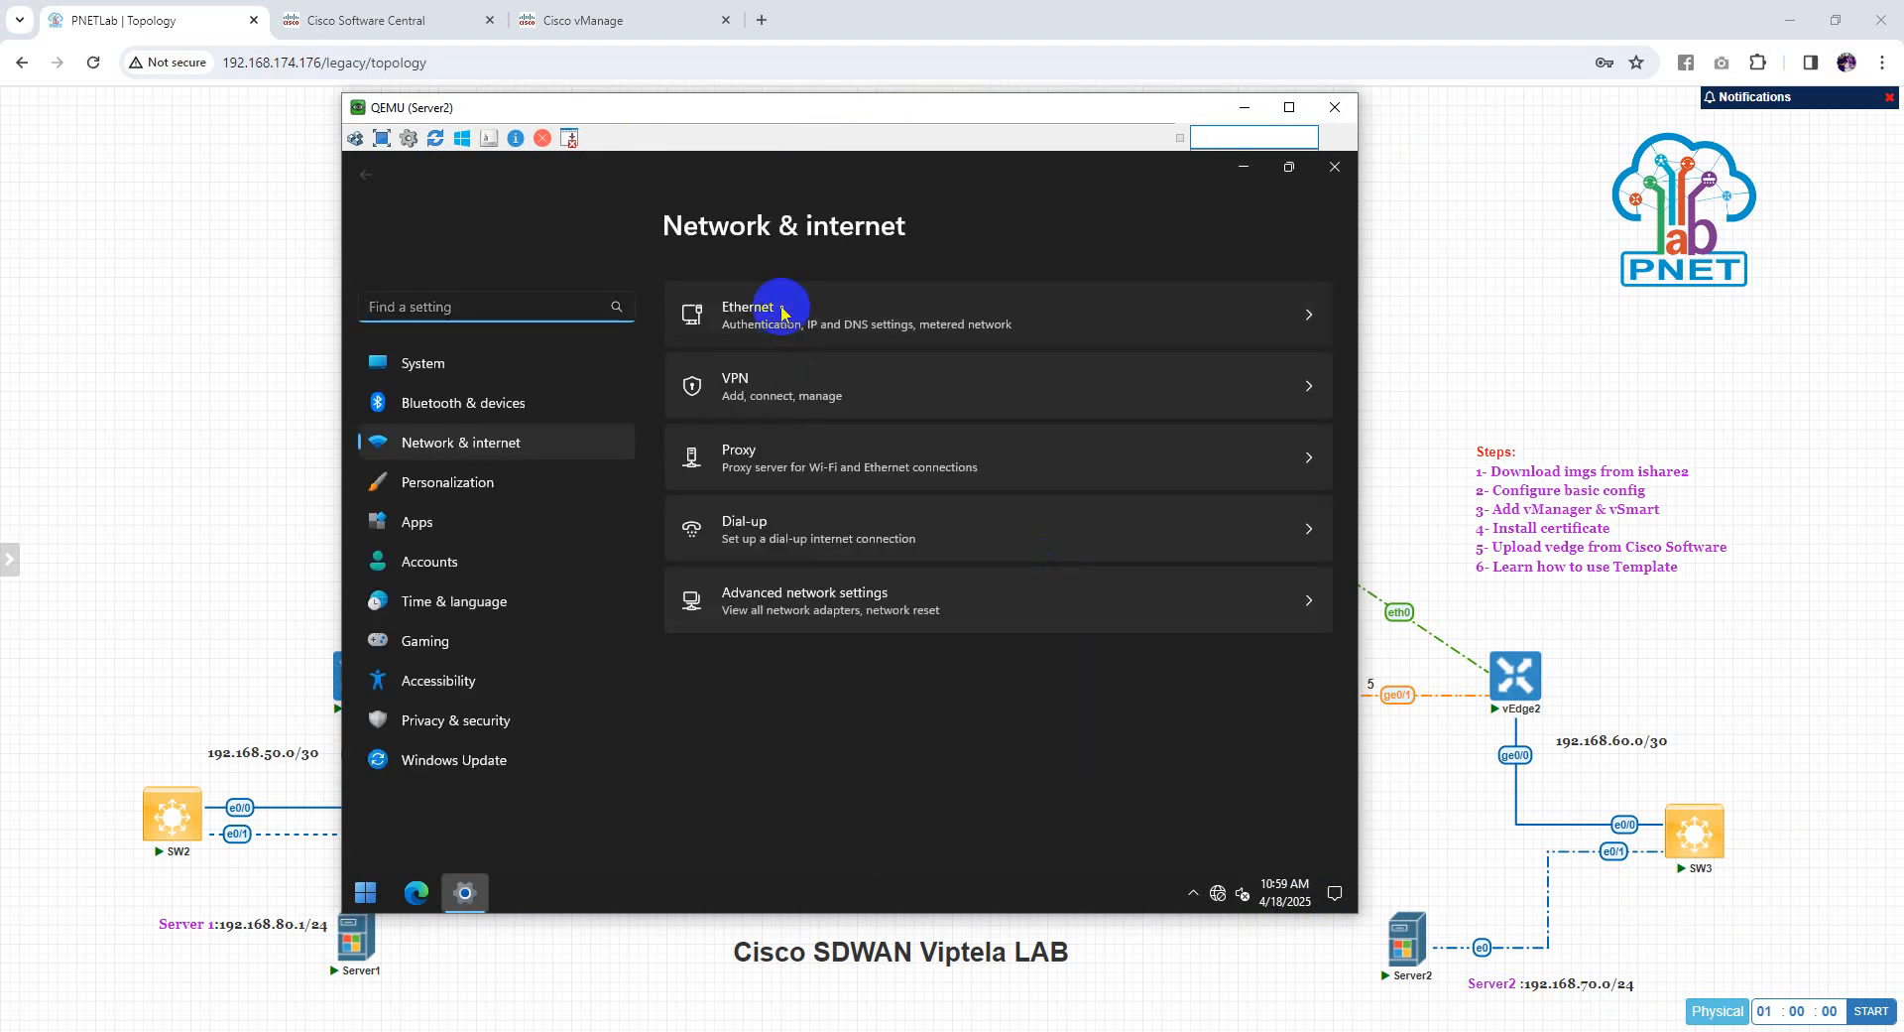
click(1310, 316)
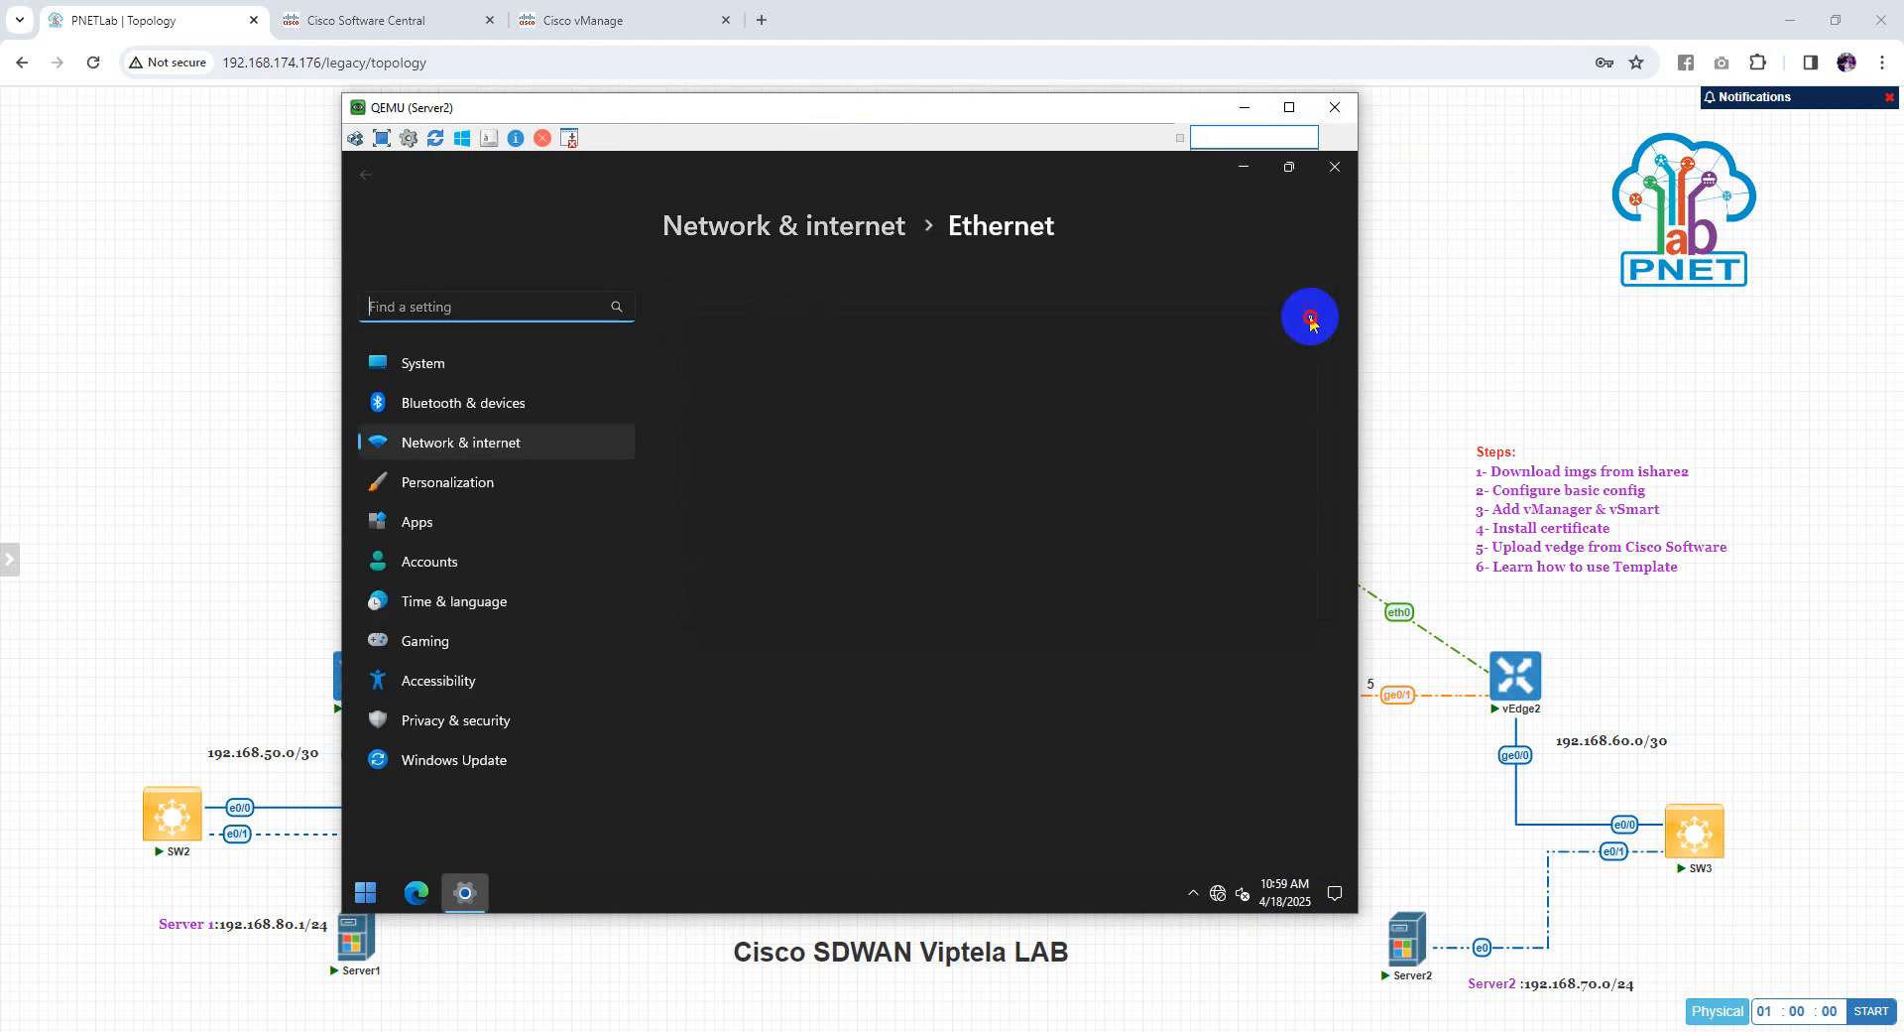
click(1190, 306)
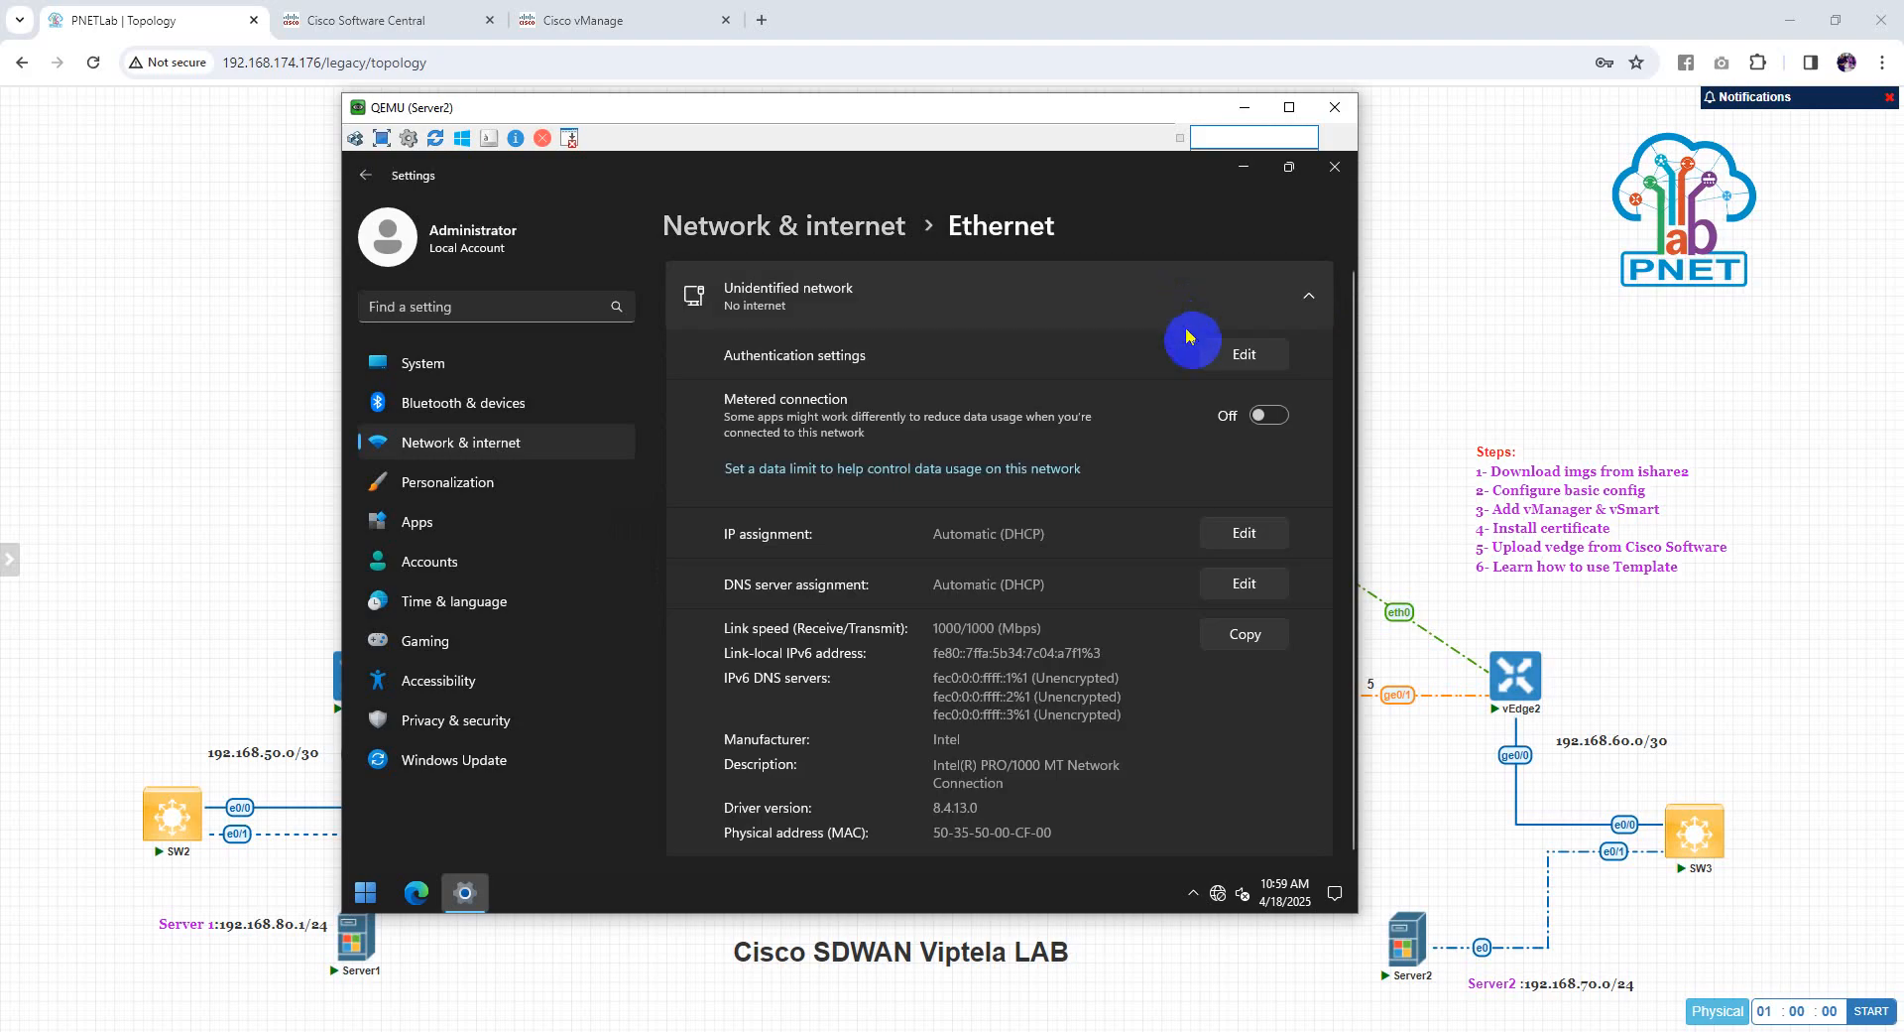
click(1252, 541)
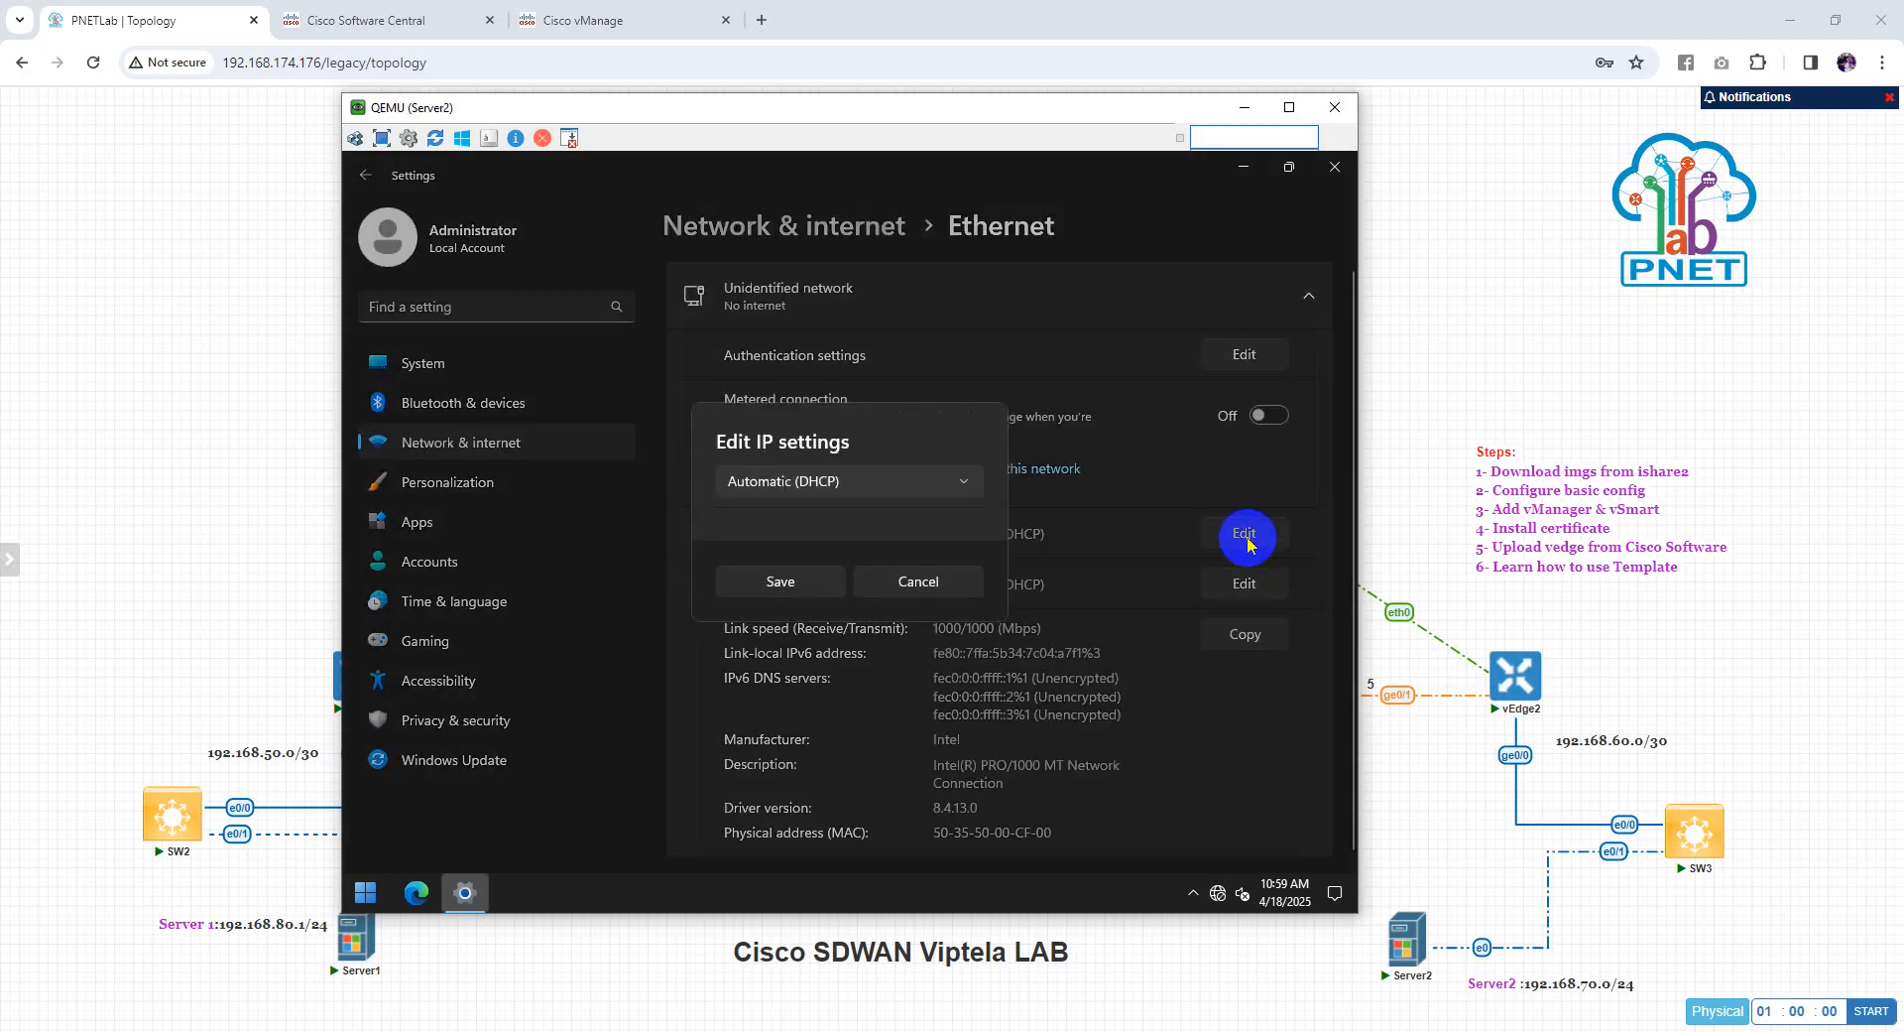
click(873, 482)
click(801, 520)
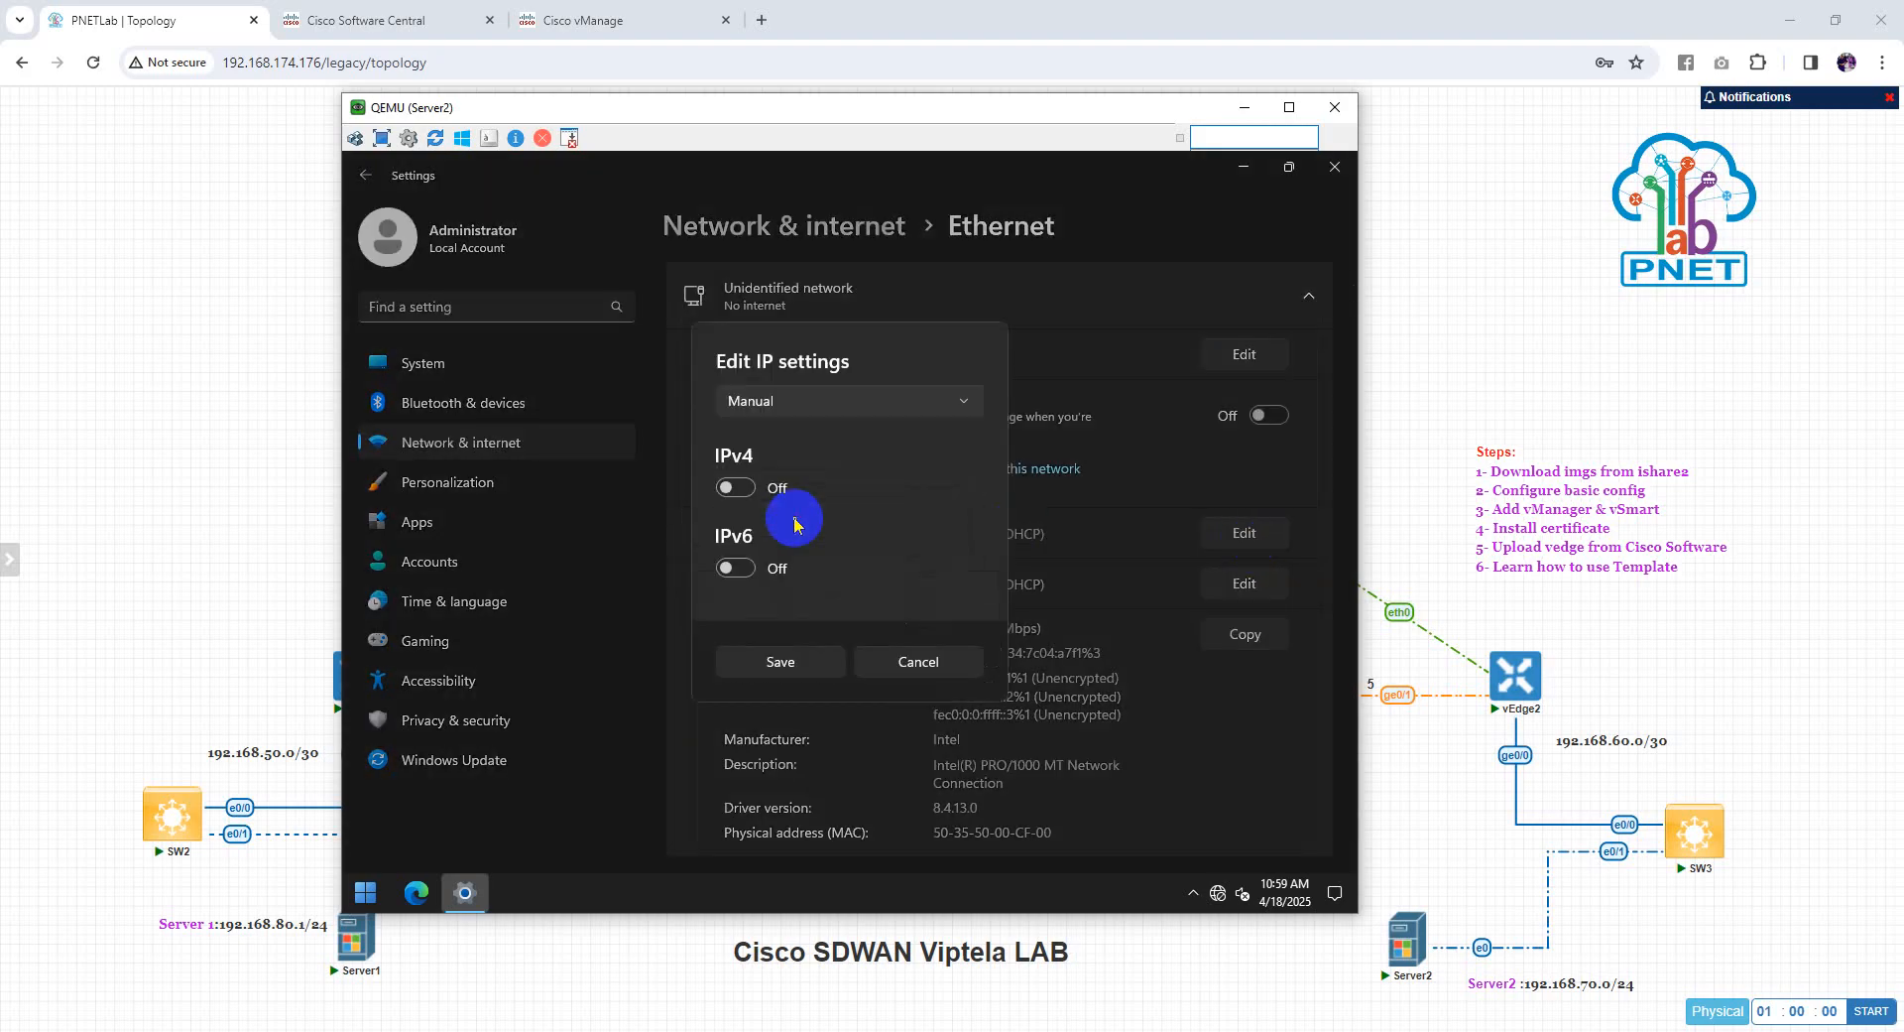
click(749, 492)
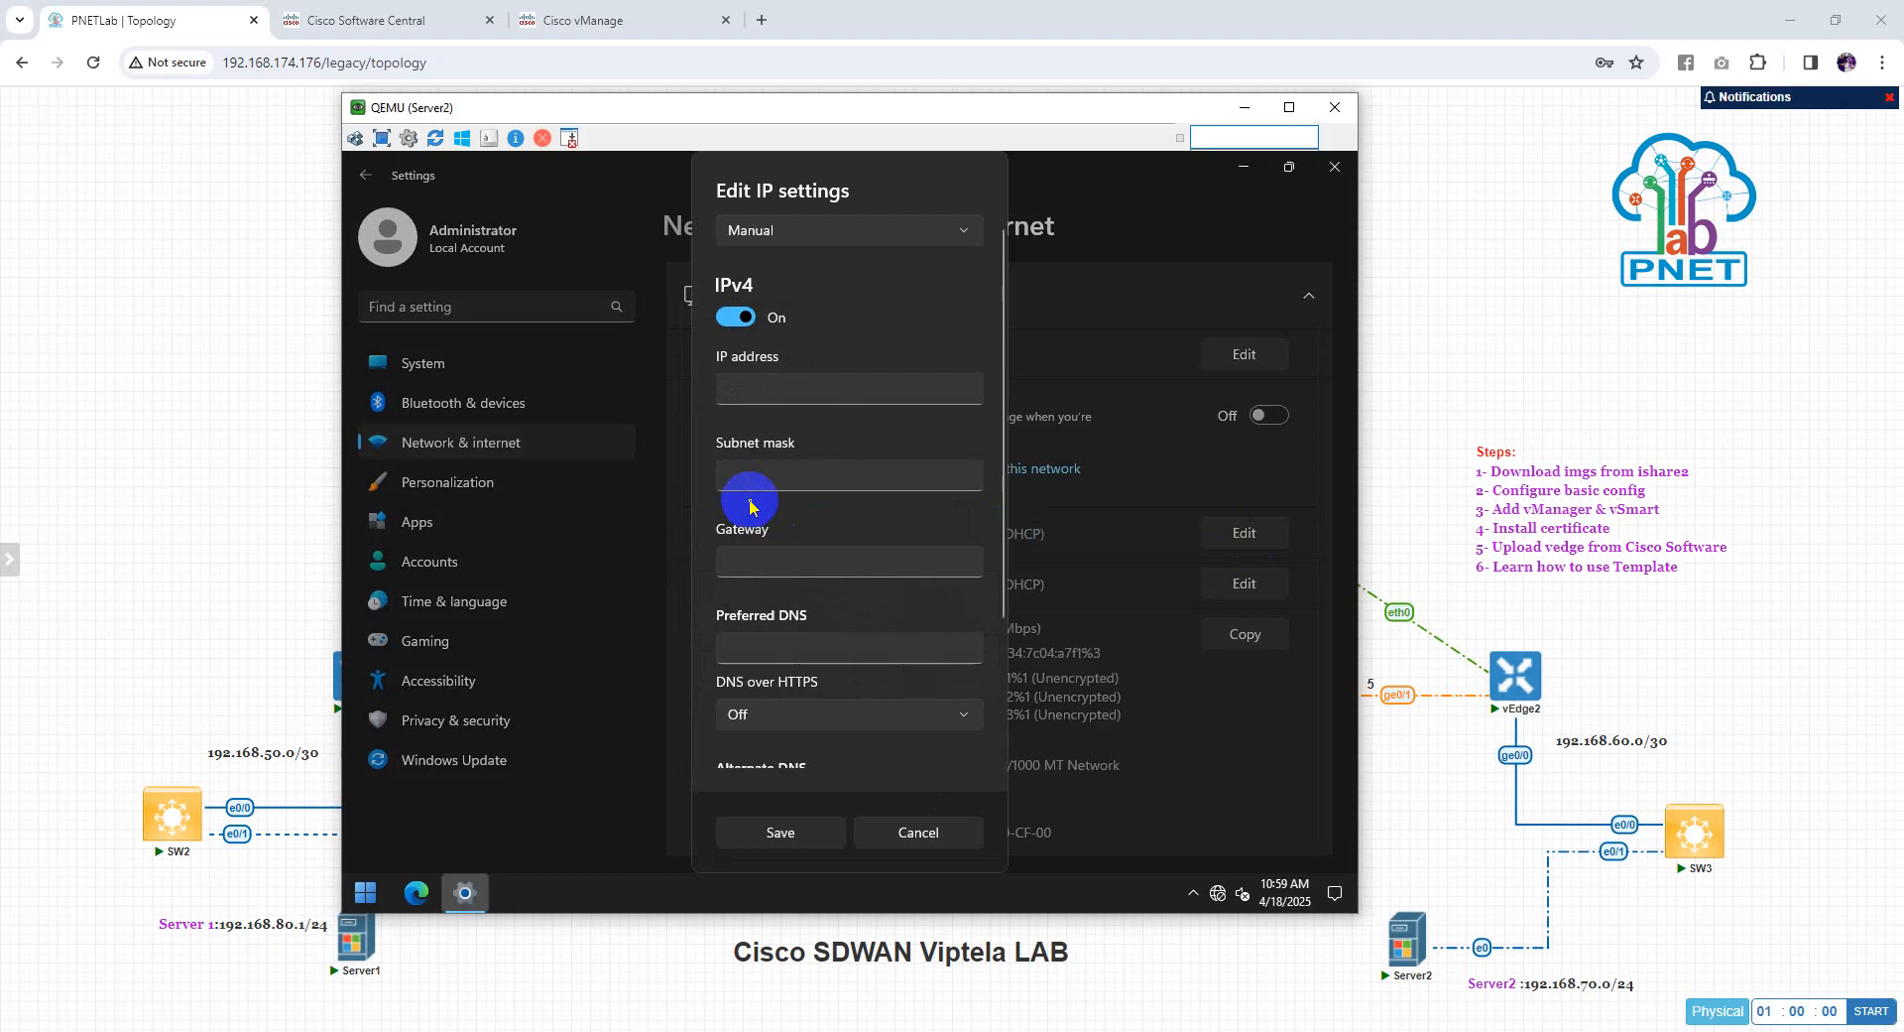
Enter IP 192.168.70.2, mask 255.255.255.0, gateway 192.168.70.1, DNS 8.8.8.8, and save
click(789, 379)
text(192.1)
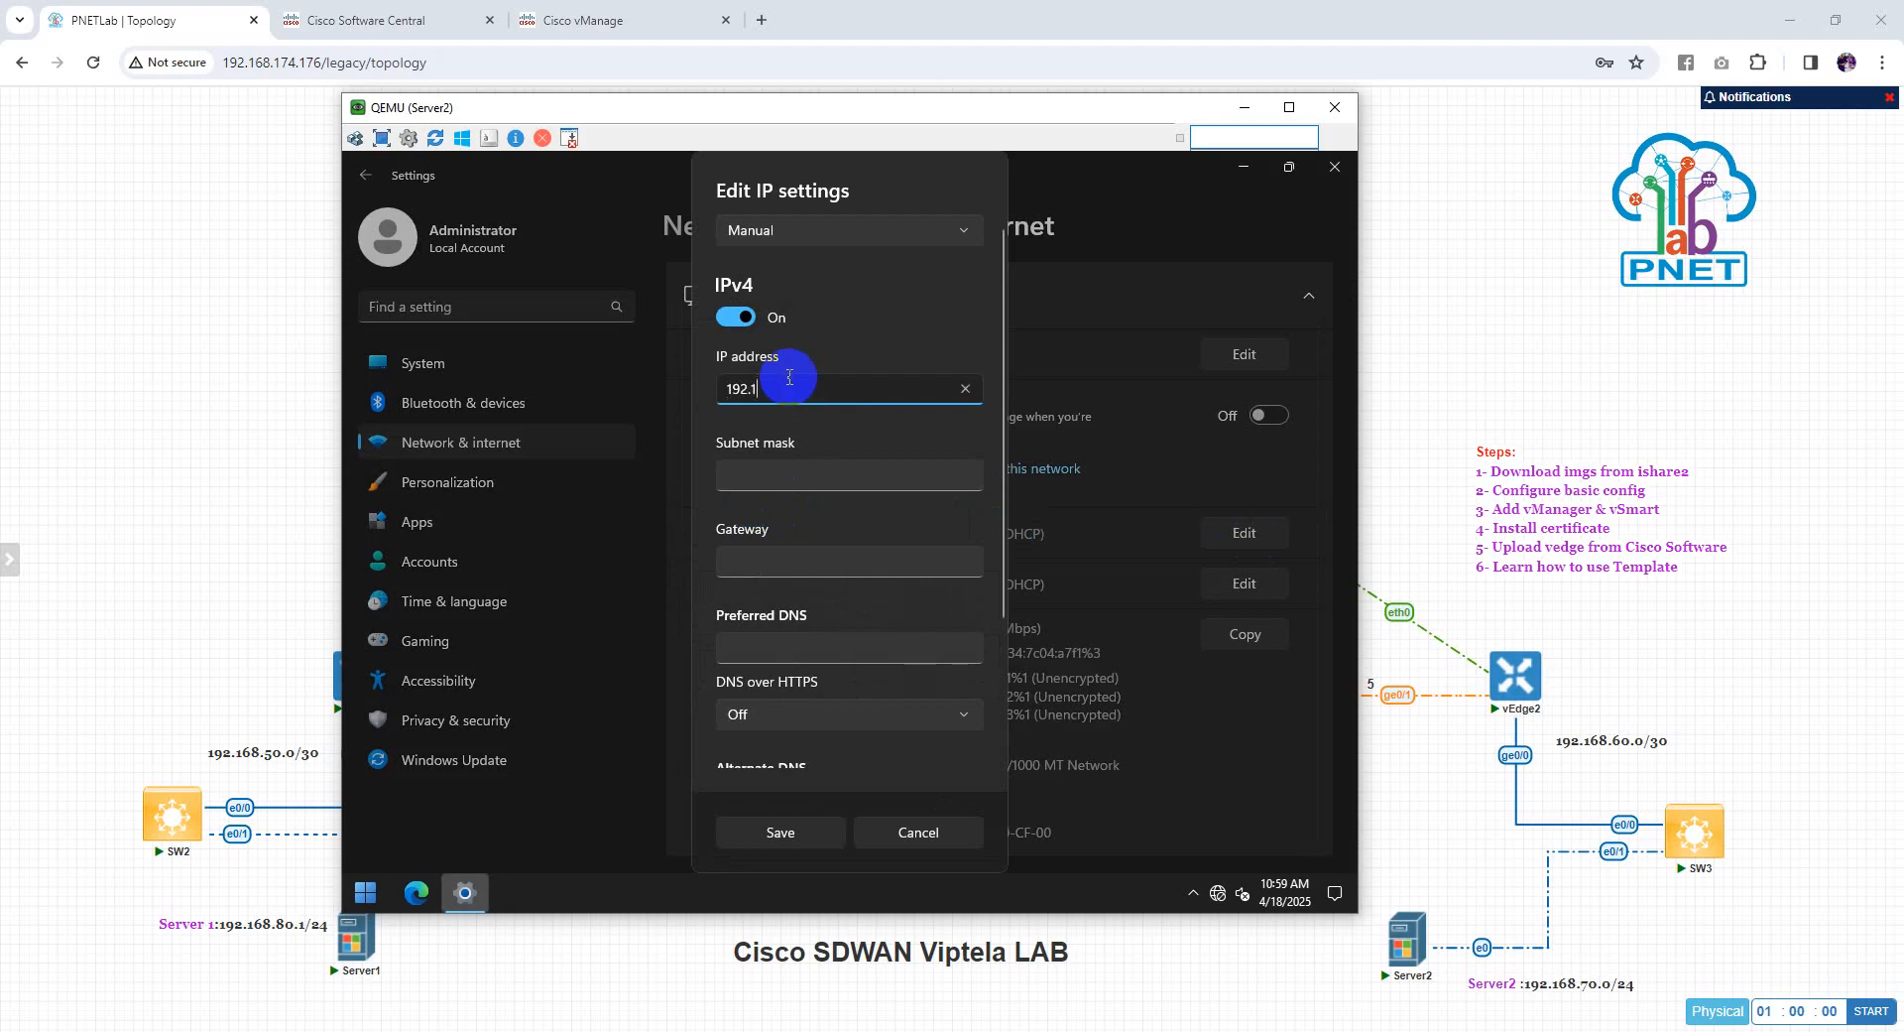
text(68.70.2)
key(Tab)
text(255.255.)
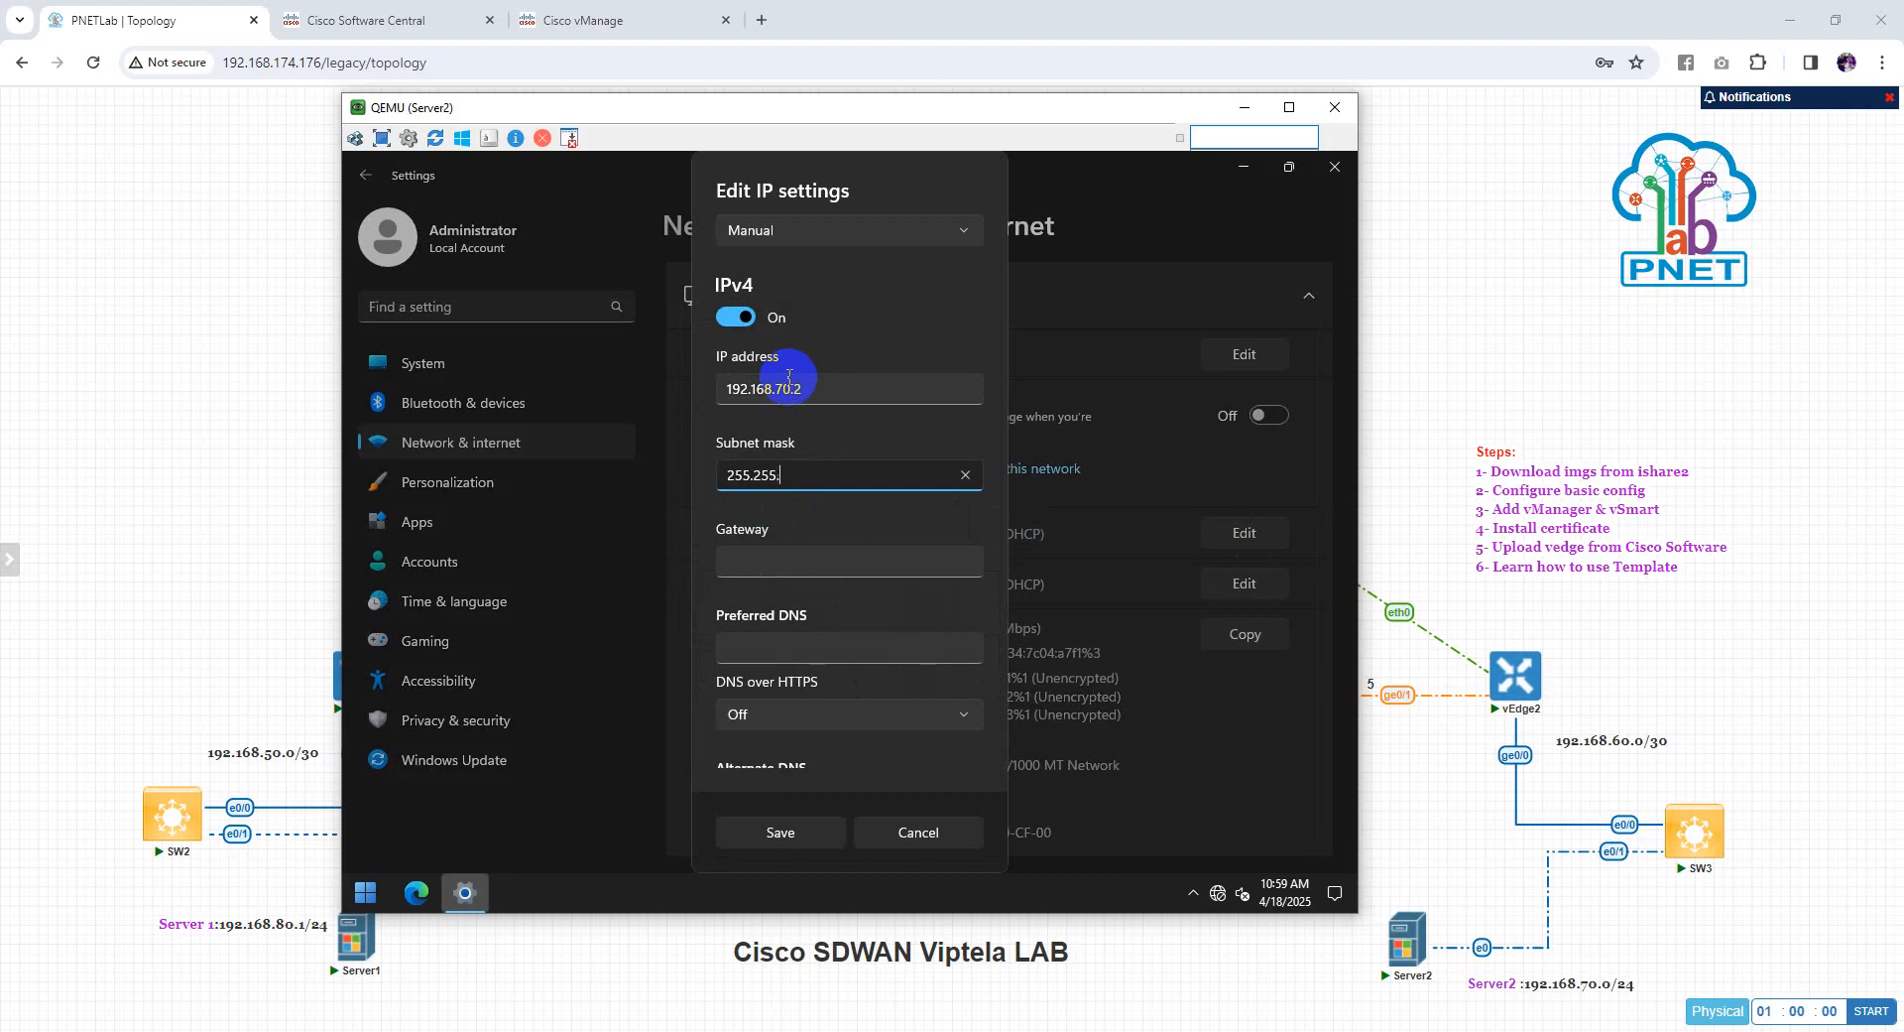
text(255.0)
key(Tab)
text(192.168)
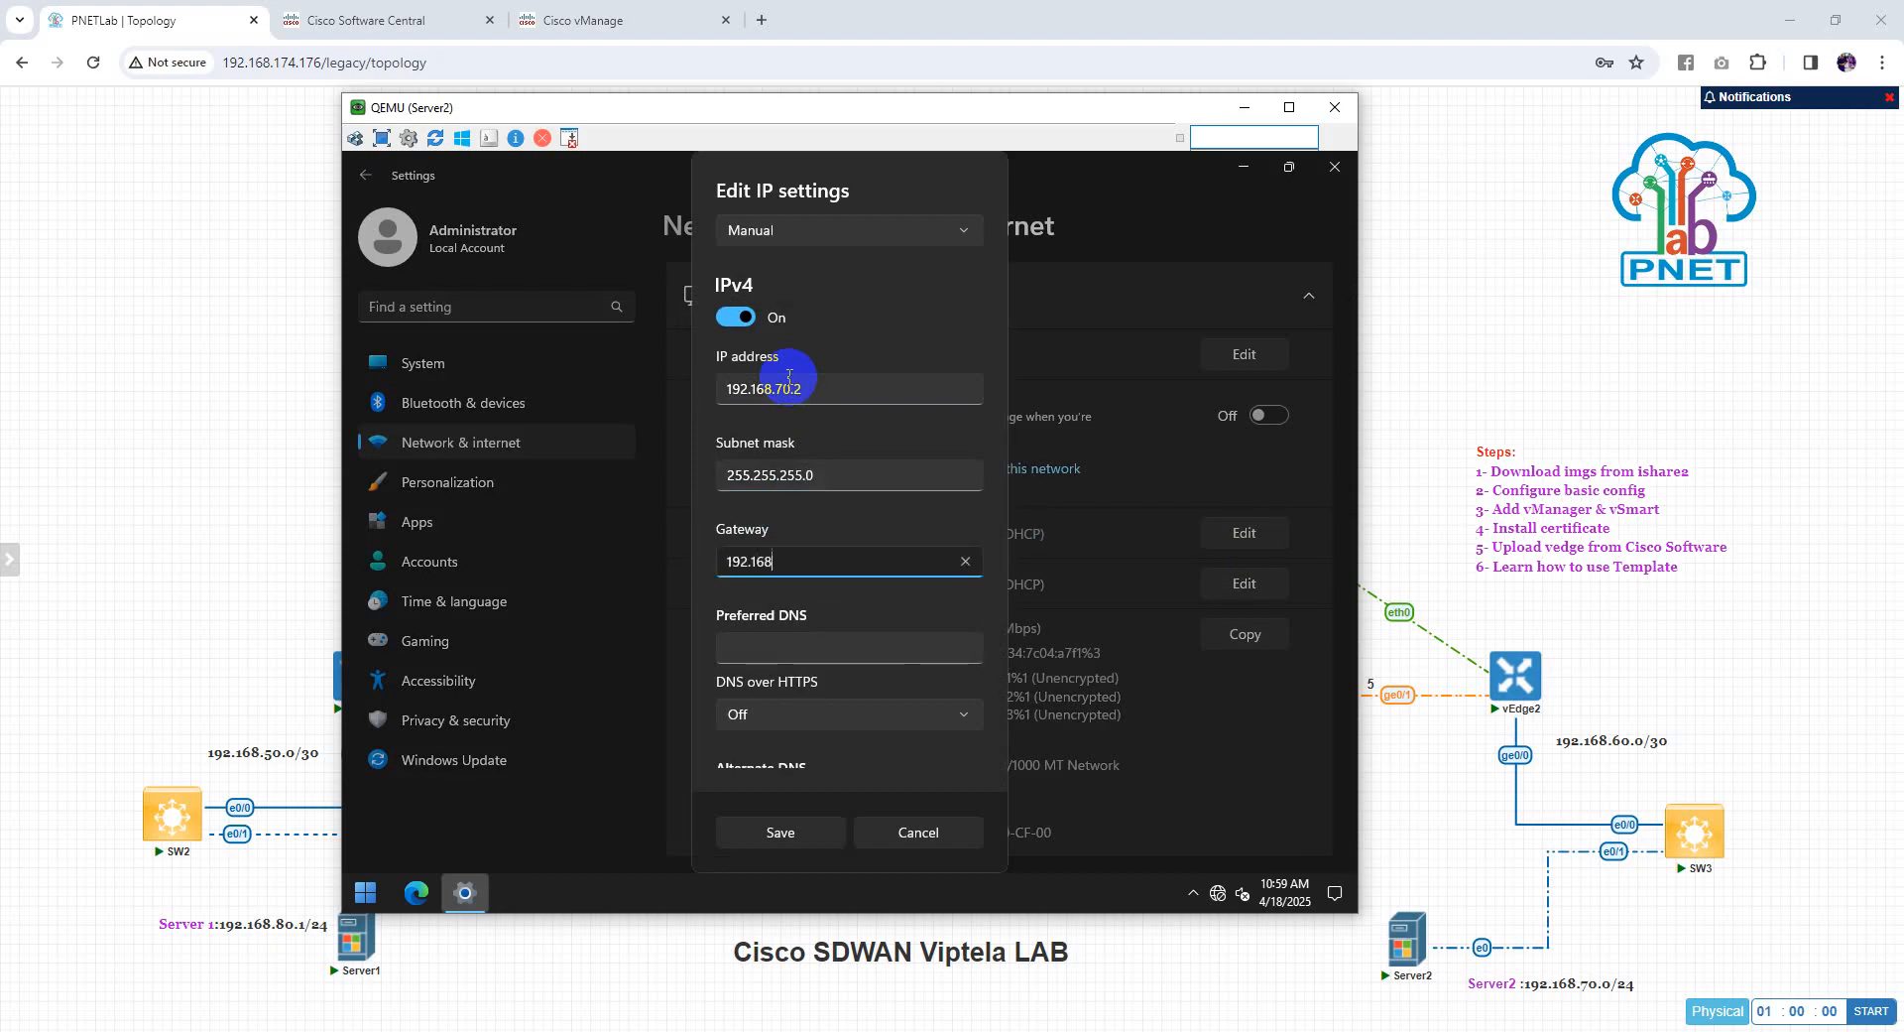
text(.70.1)
click(782, 833)
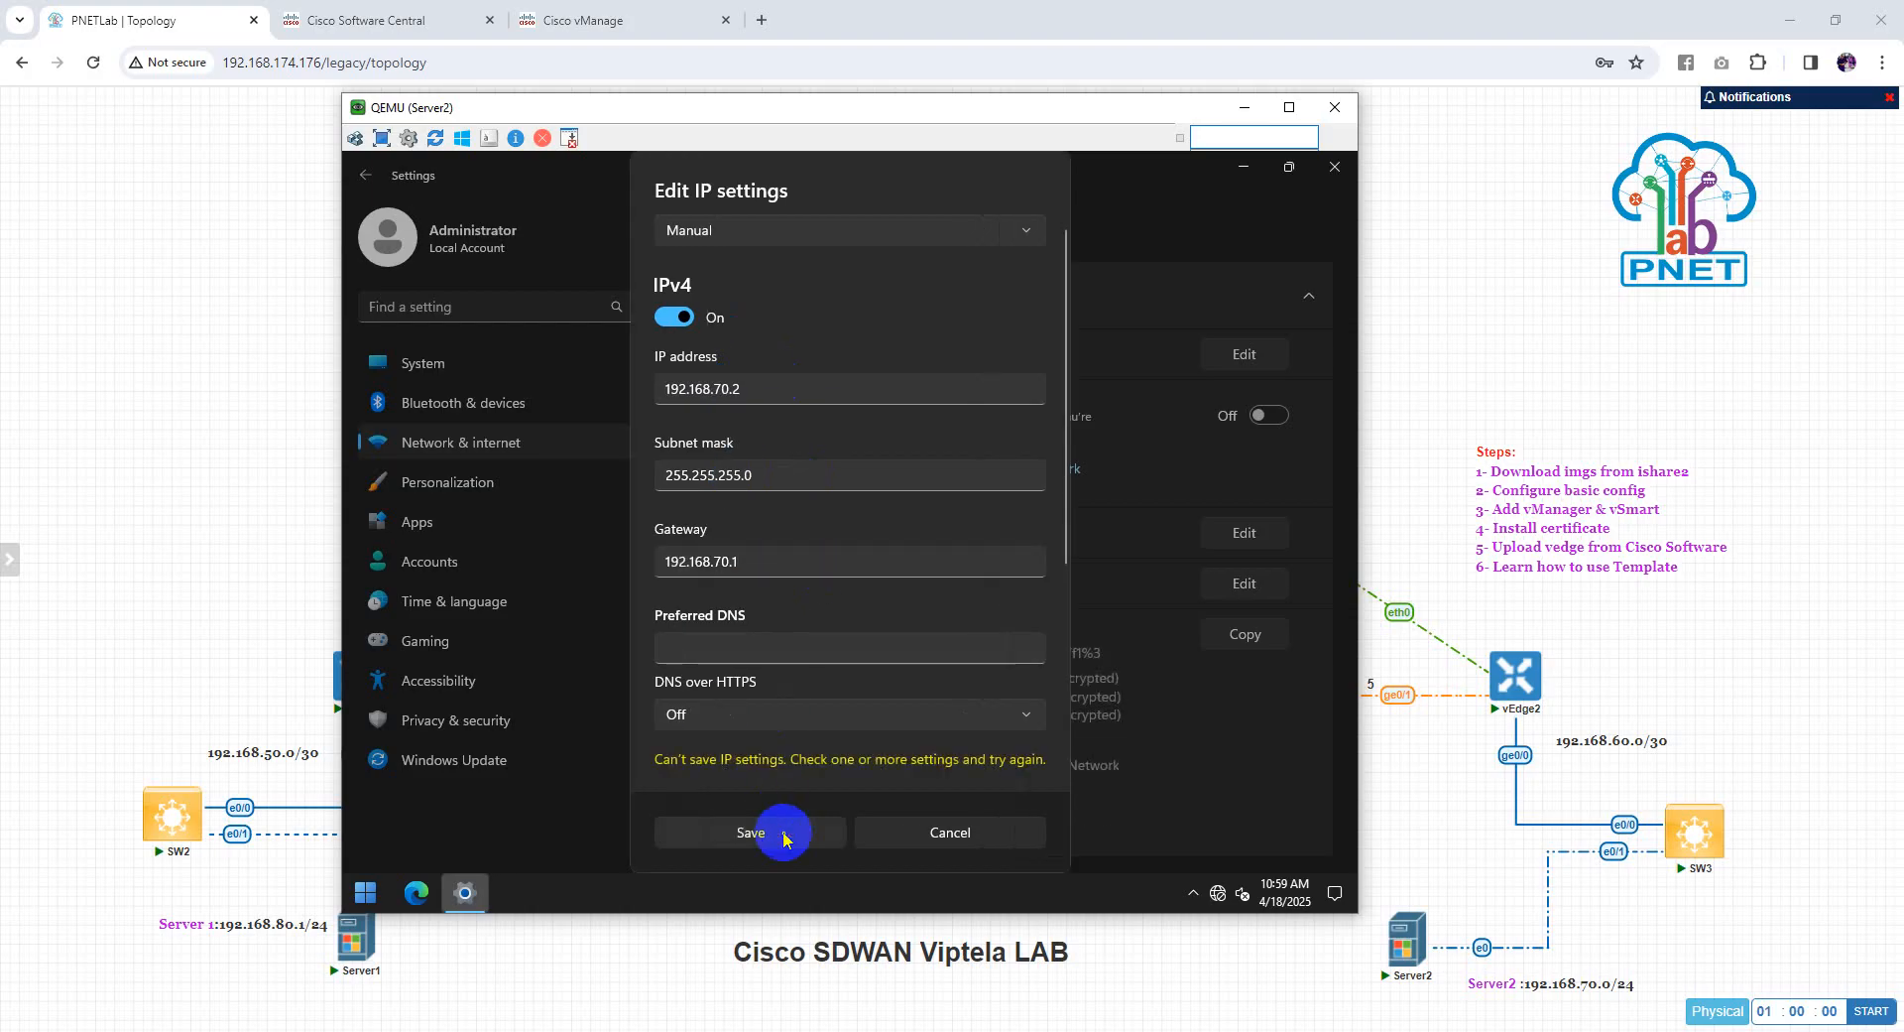
click(743, 646)
text(8.8.8.8)
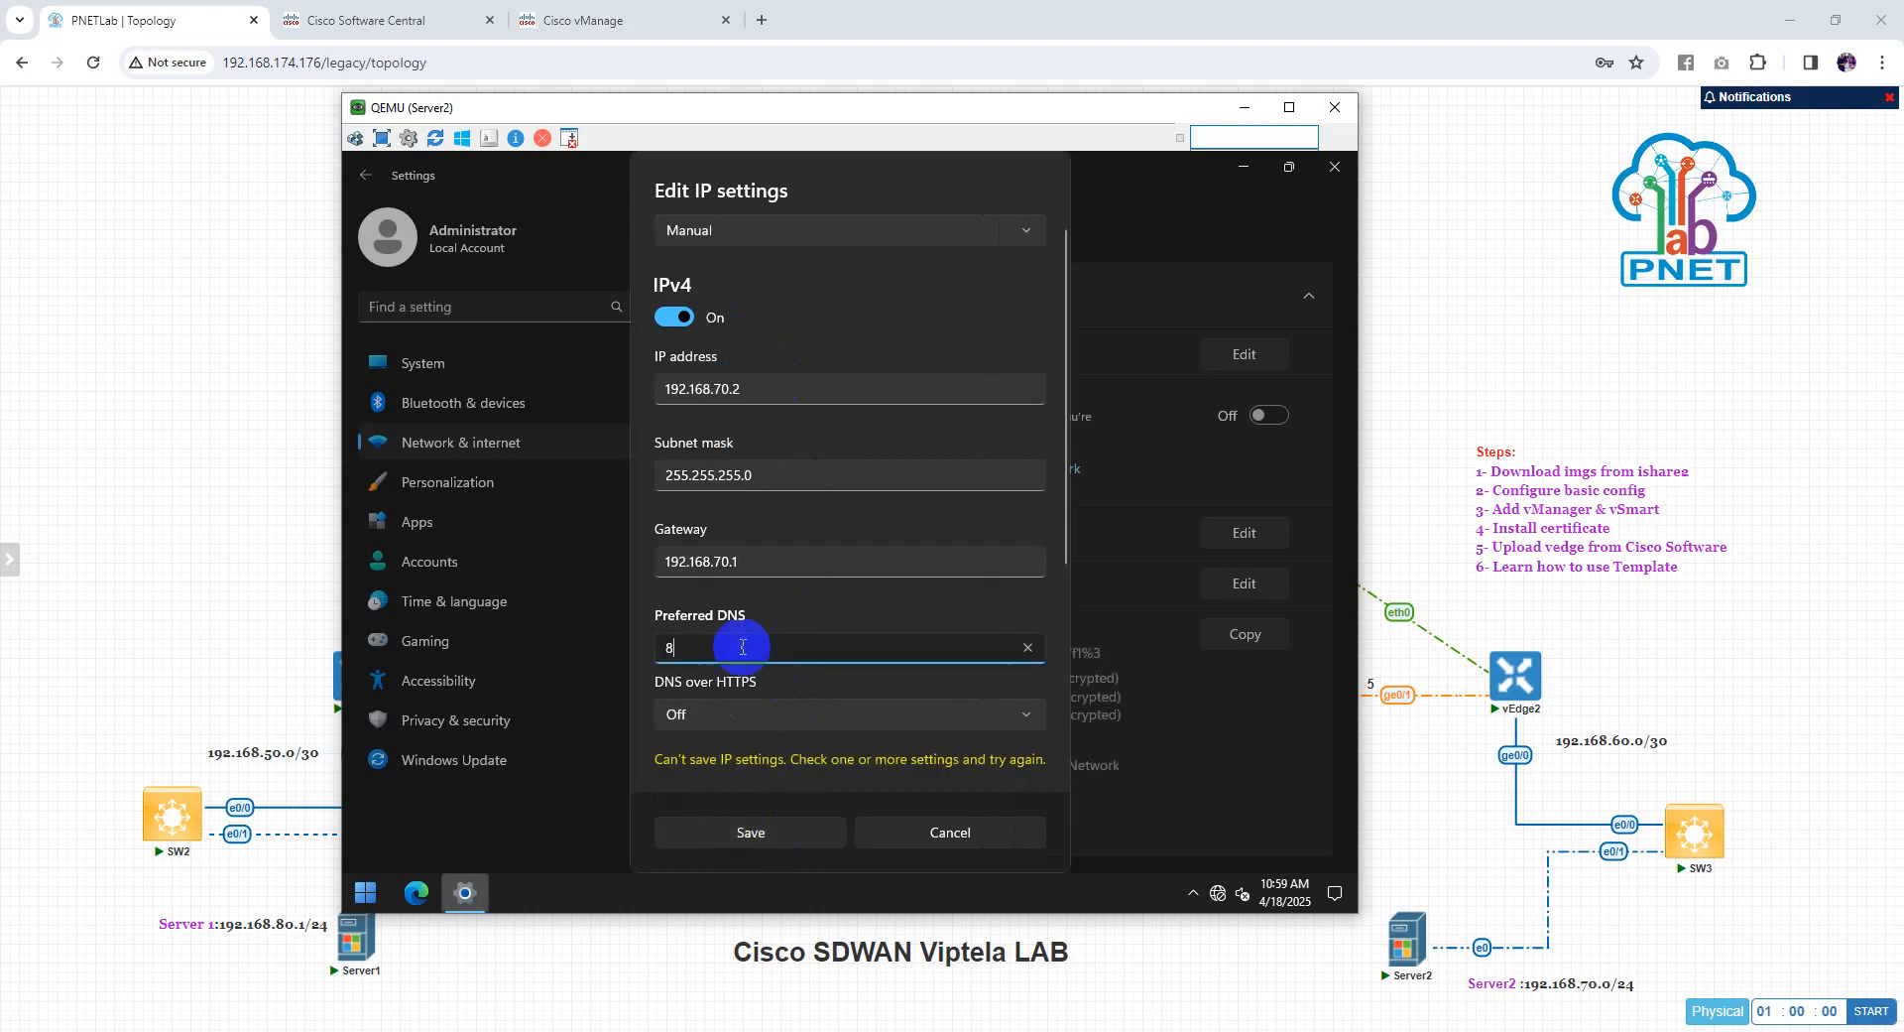
click(781, 838)
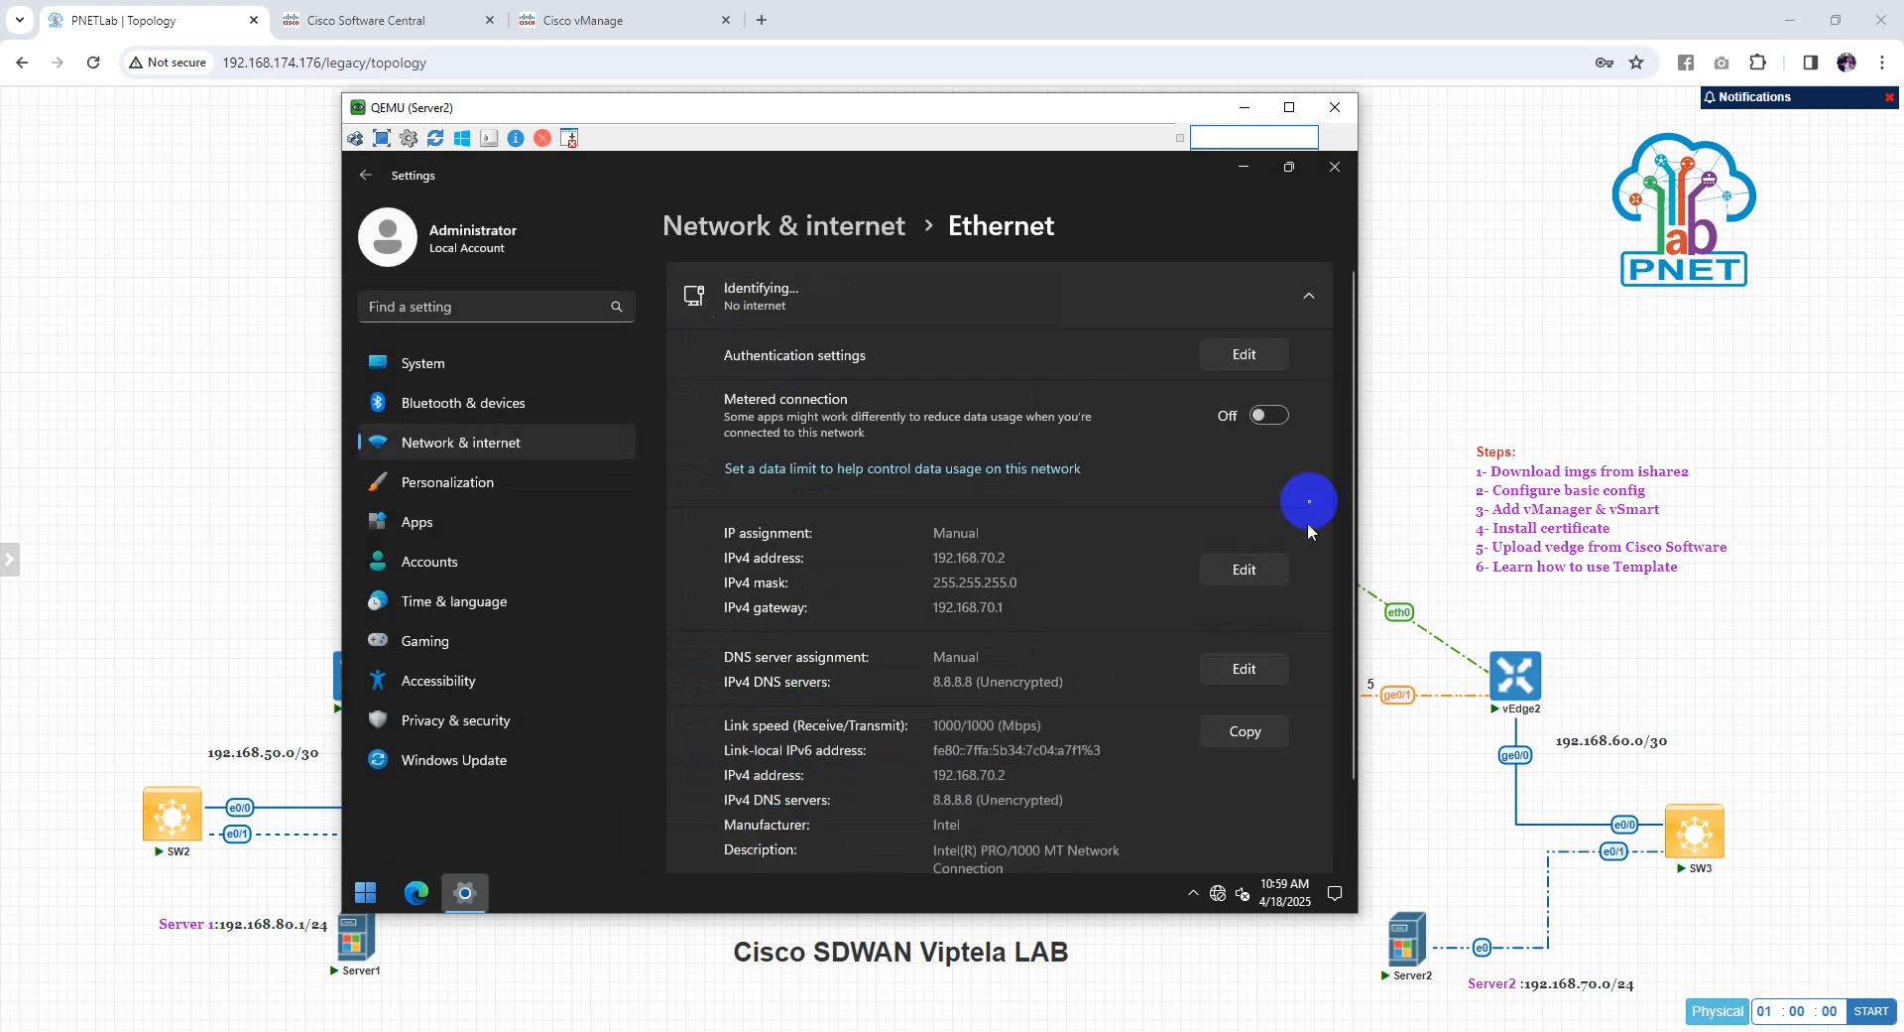
Open a Command Prompt on Server2 and ping 192.168.80.2 twice; both runs time out
click(1335, 167)
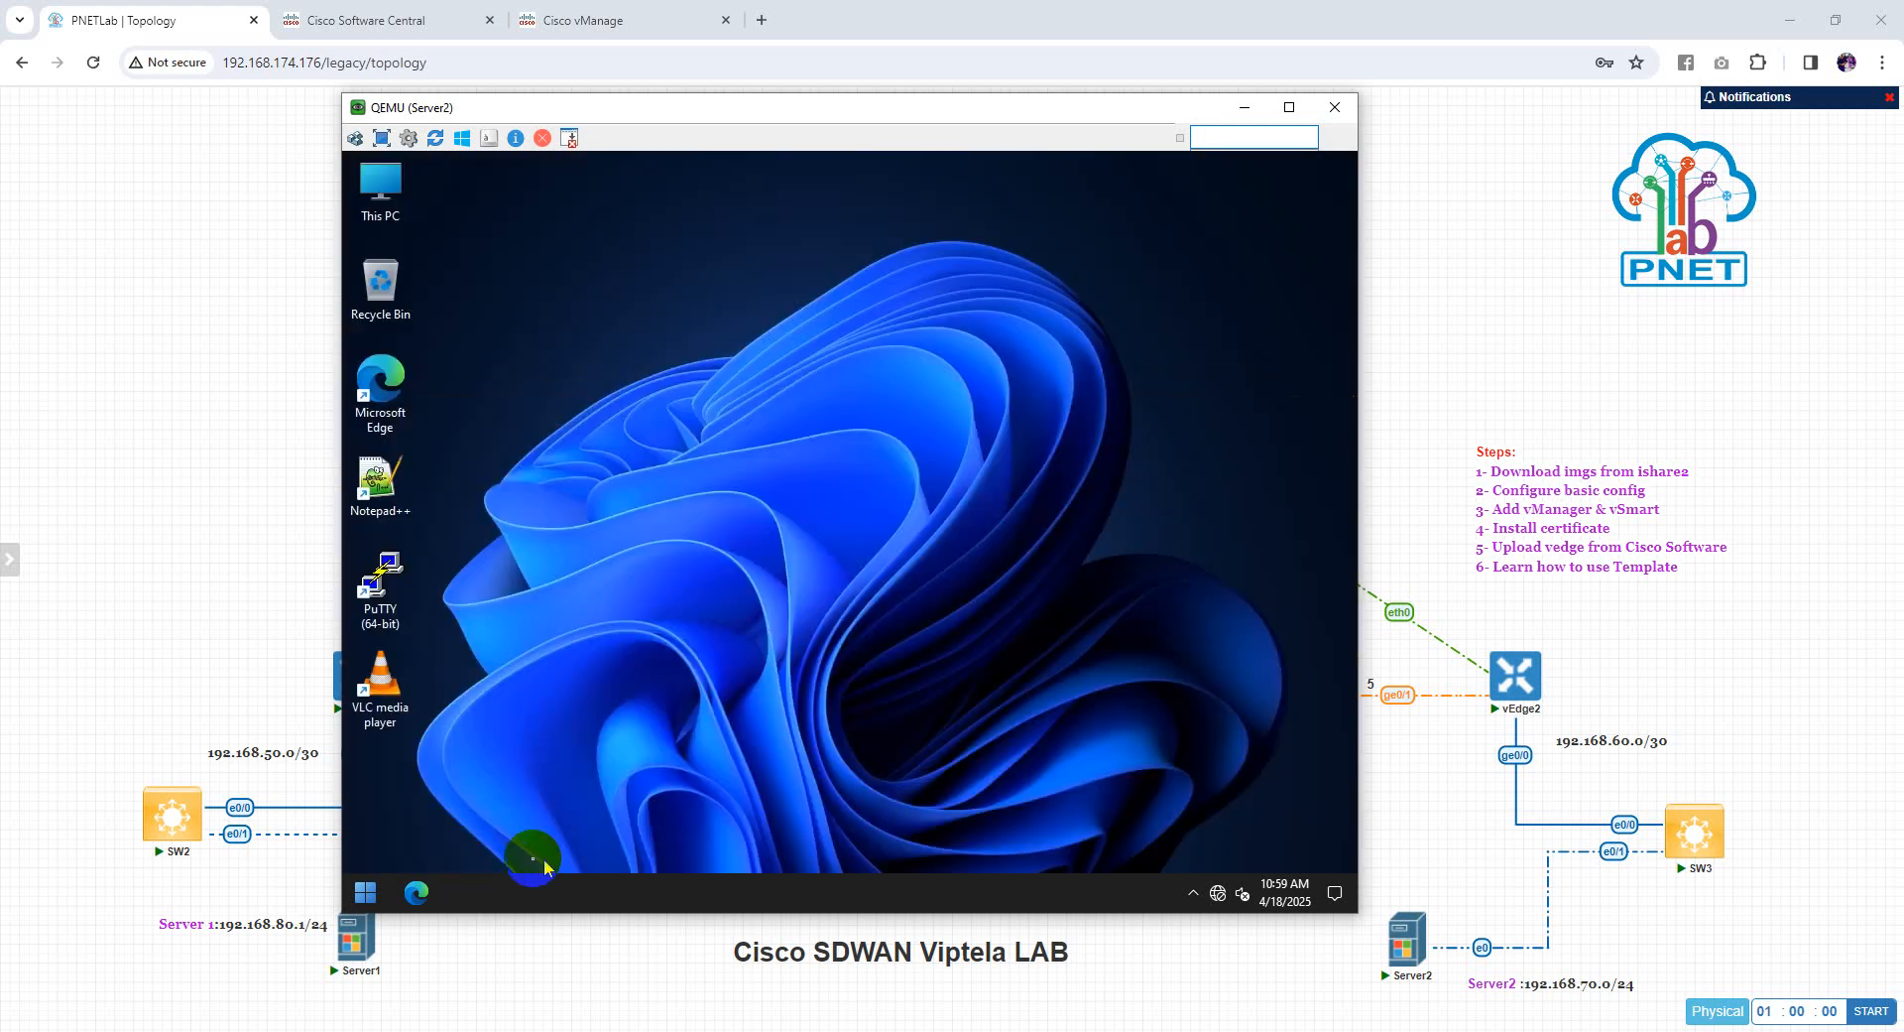
click(374, 892)
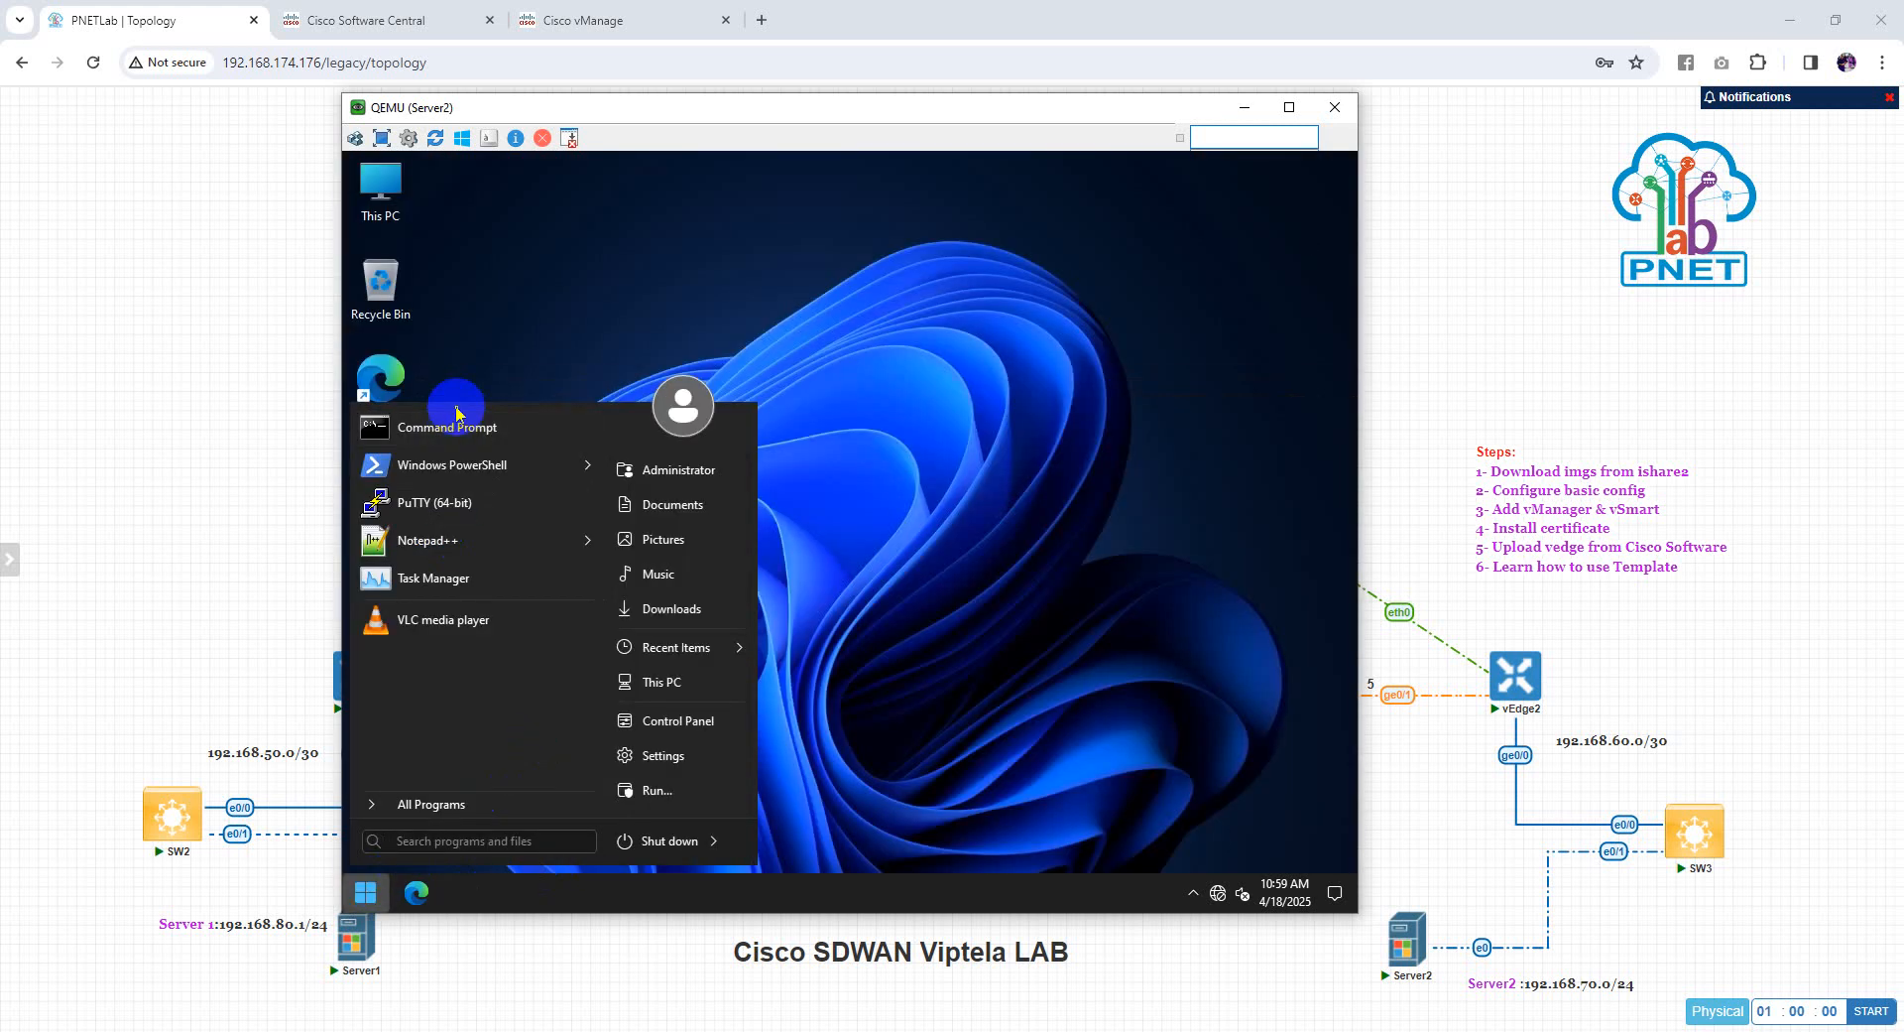
click(459, 448)
drag(739, 99, 1108, 95)
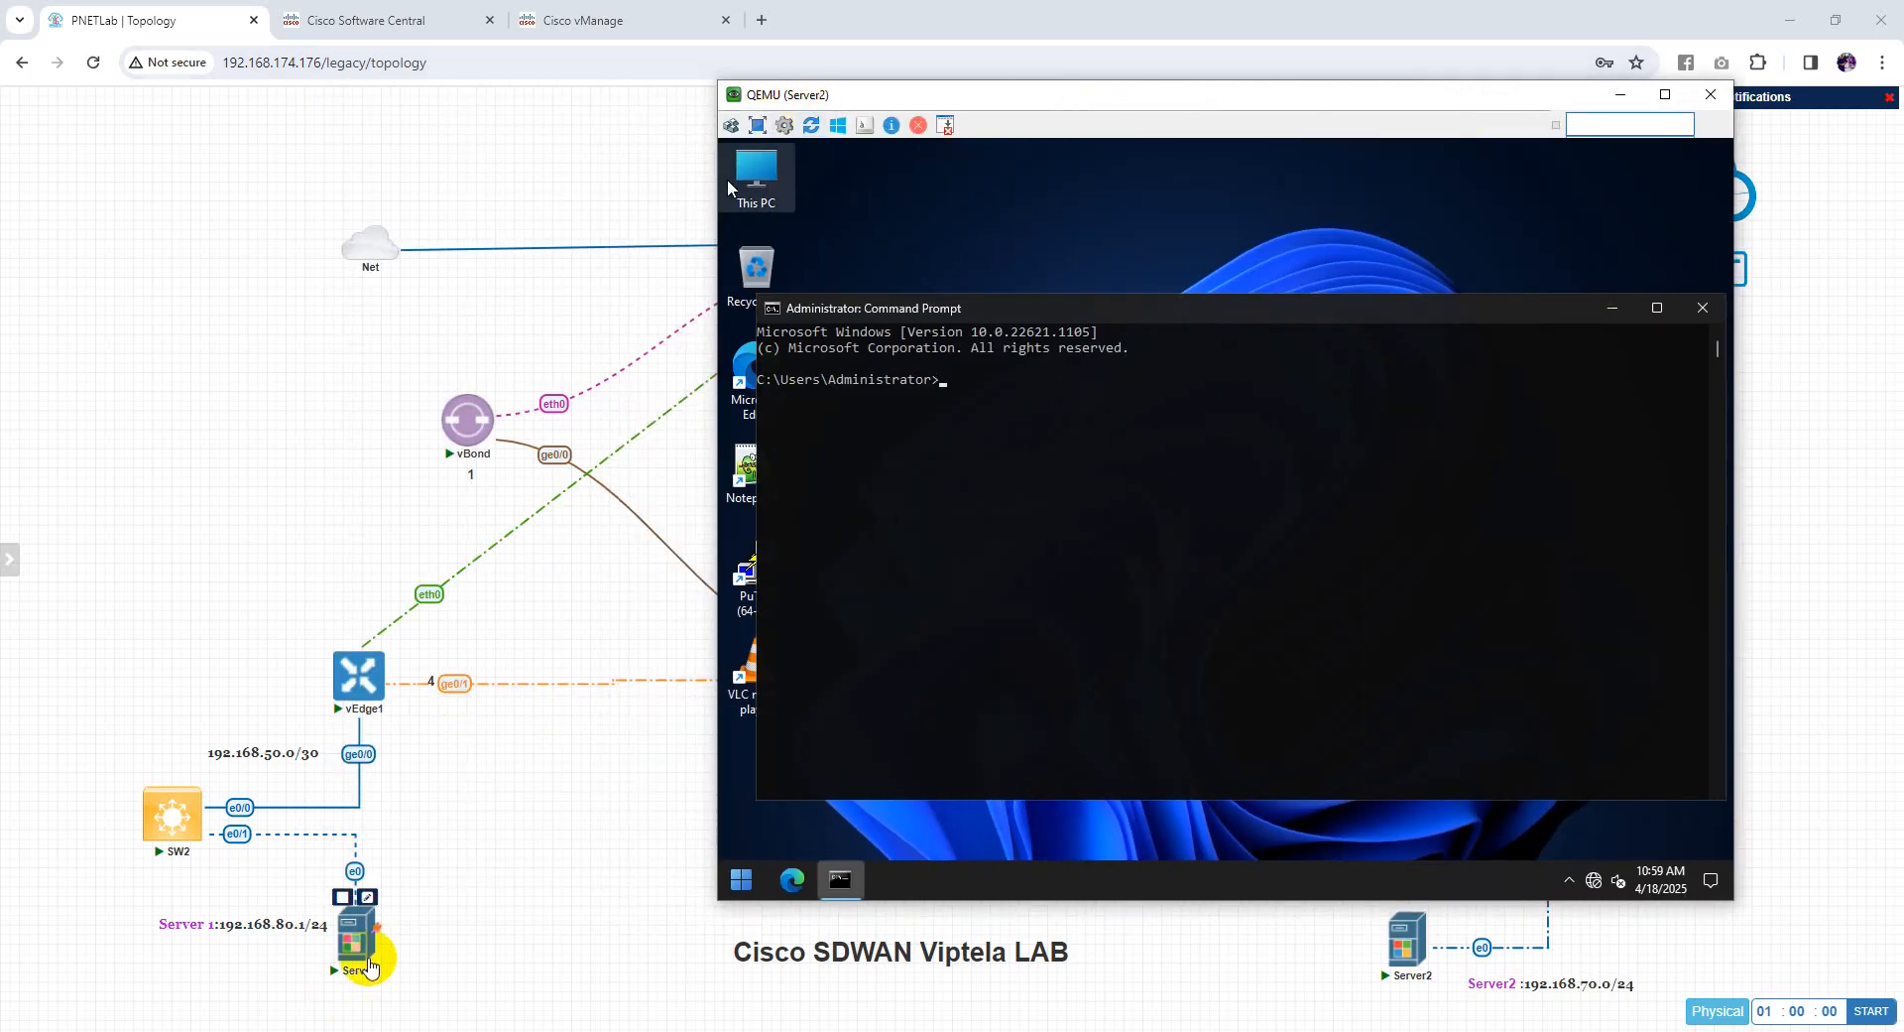
text(p)
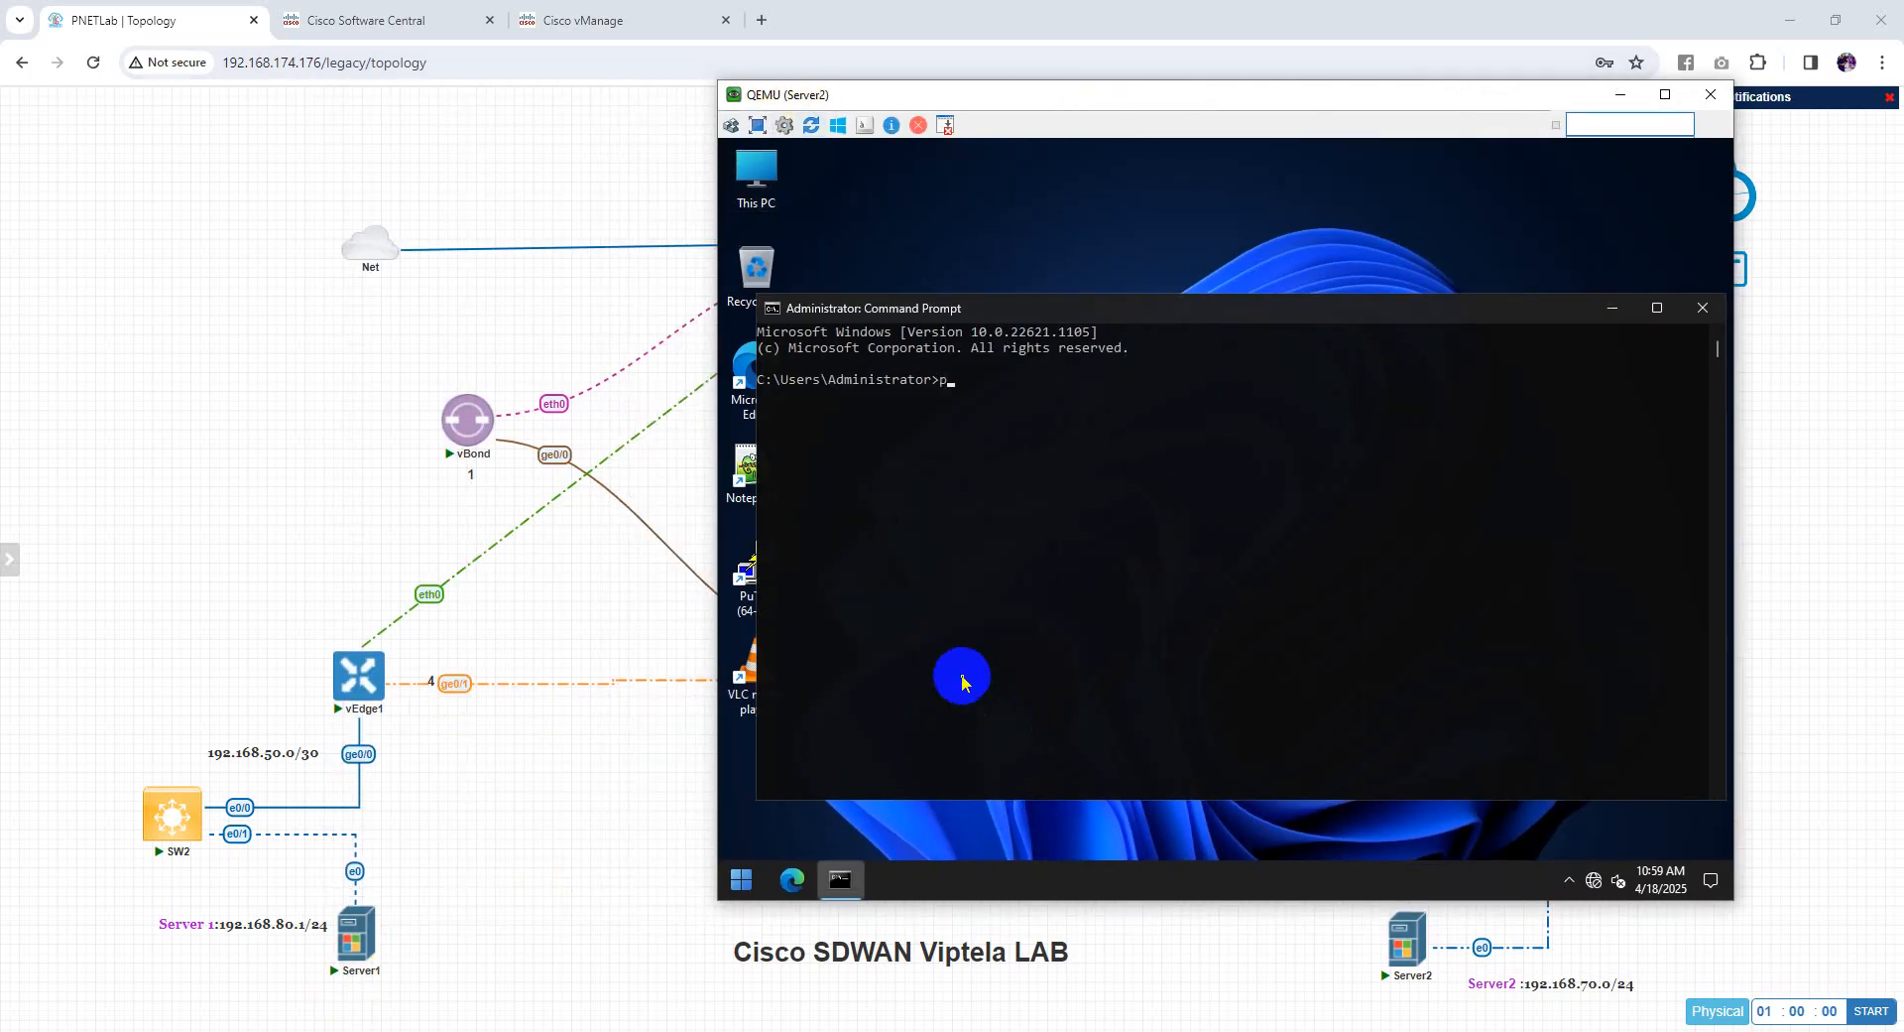
text(ing 192.168.80.2)
key(Return)
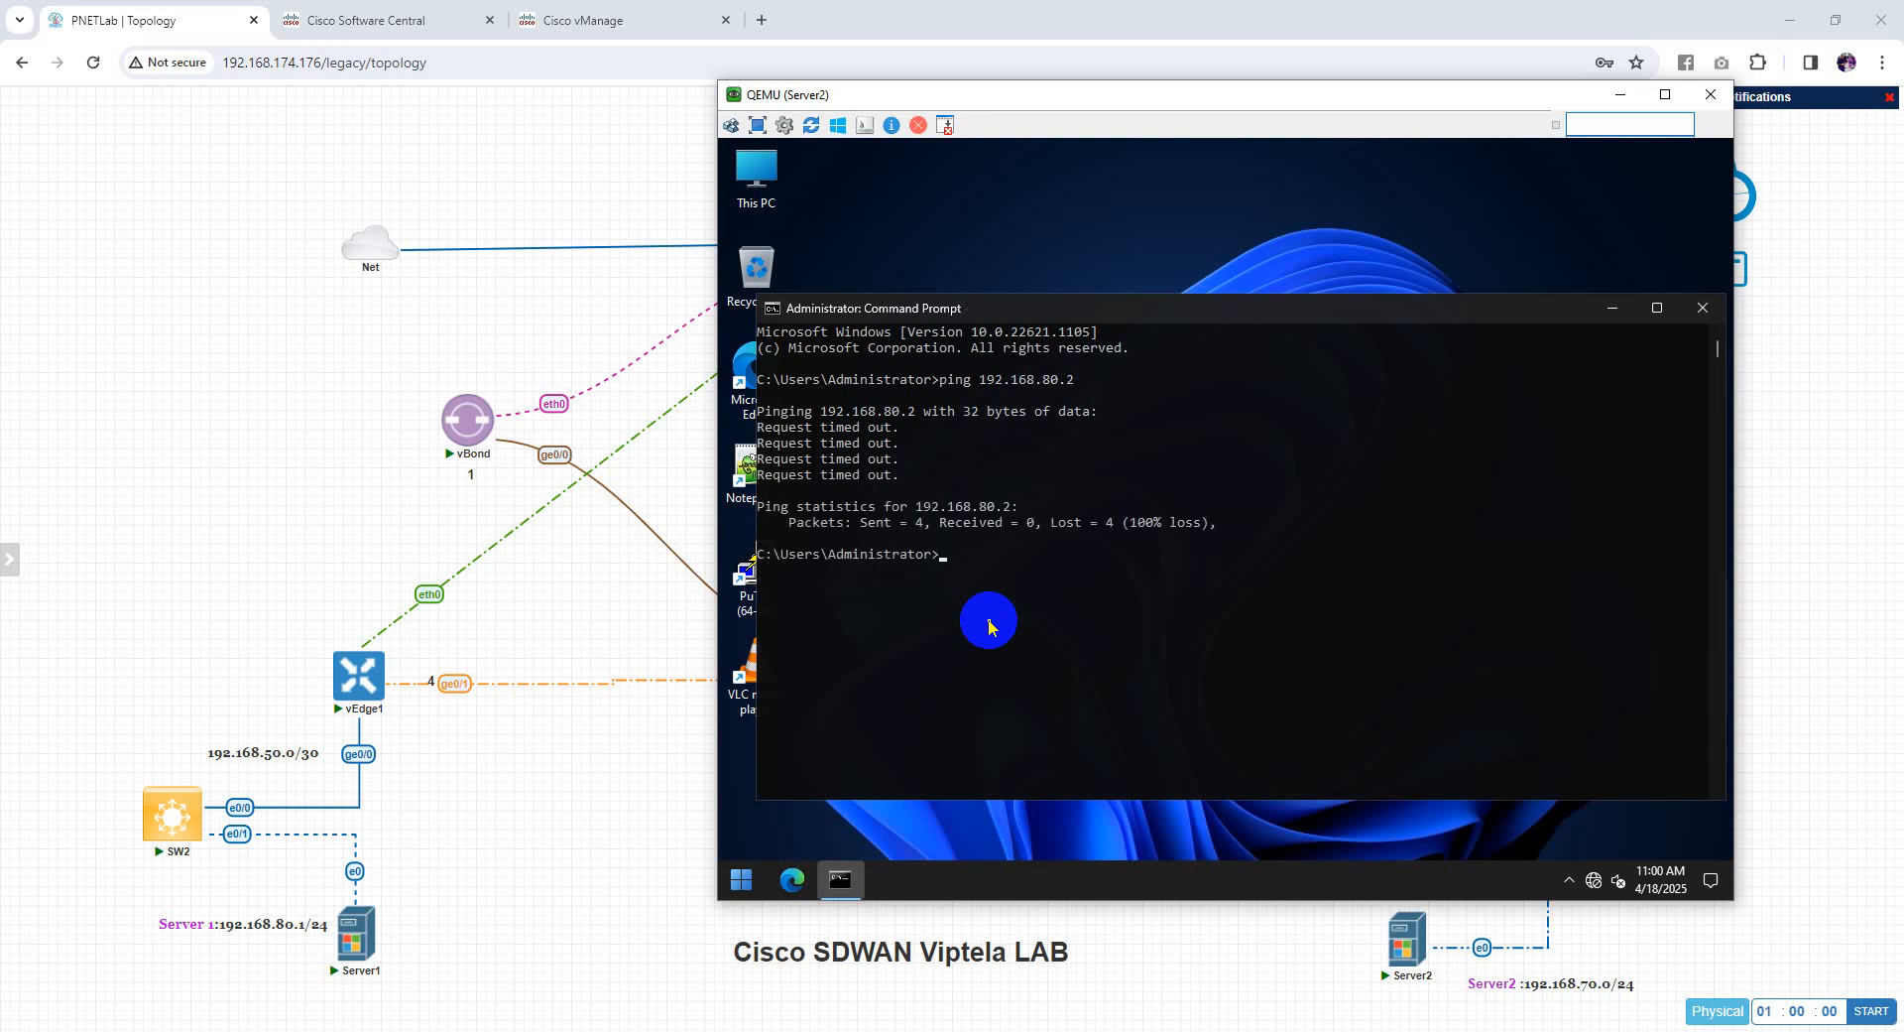
key(Up)
key(Return)
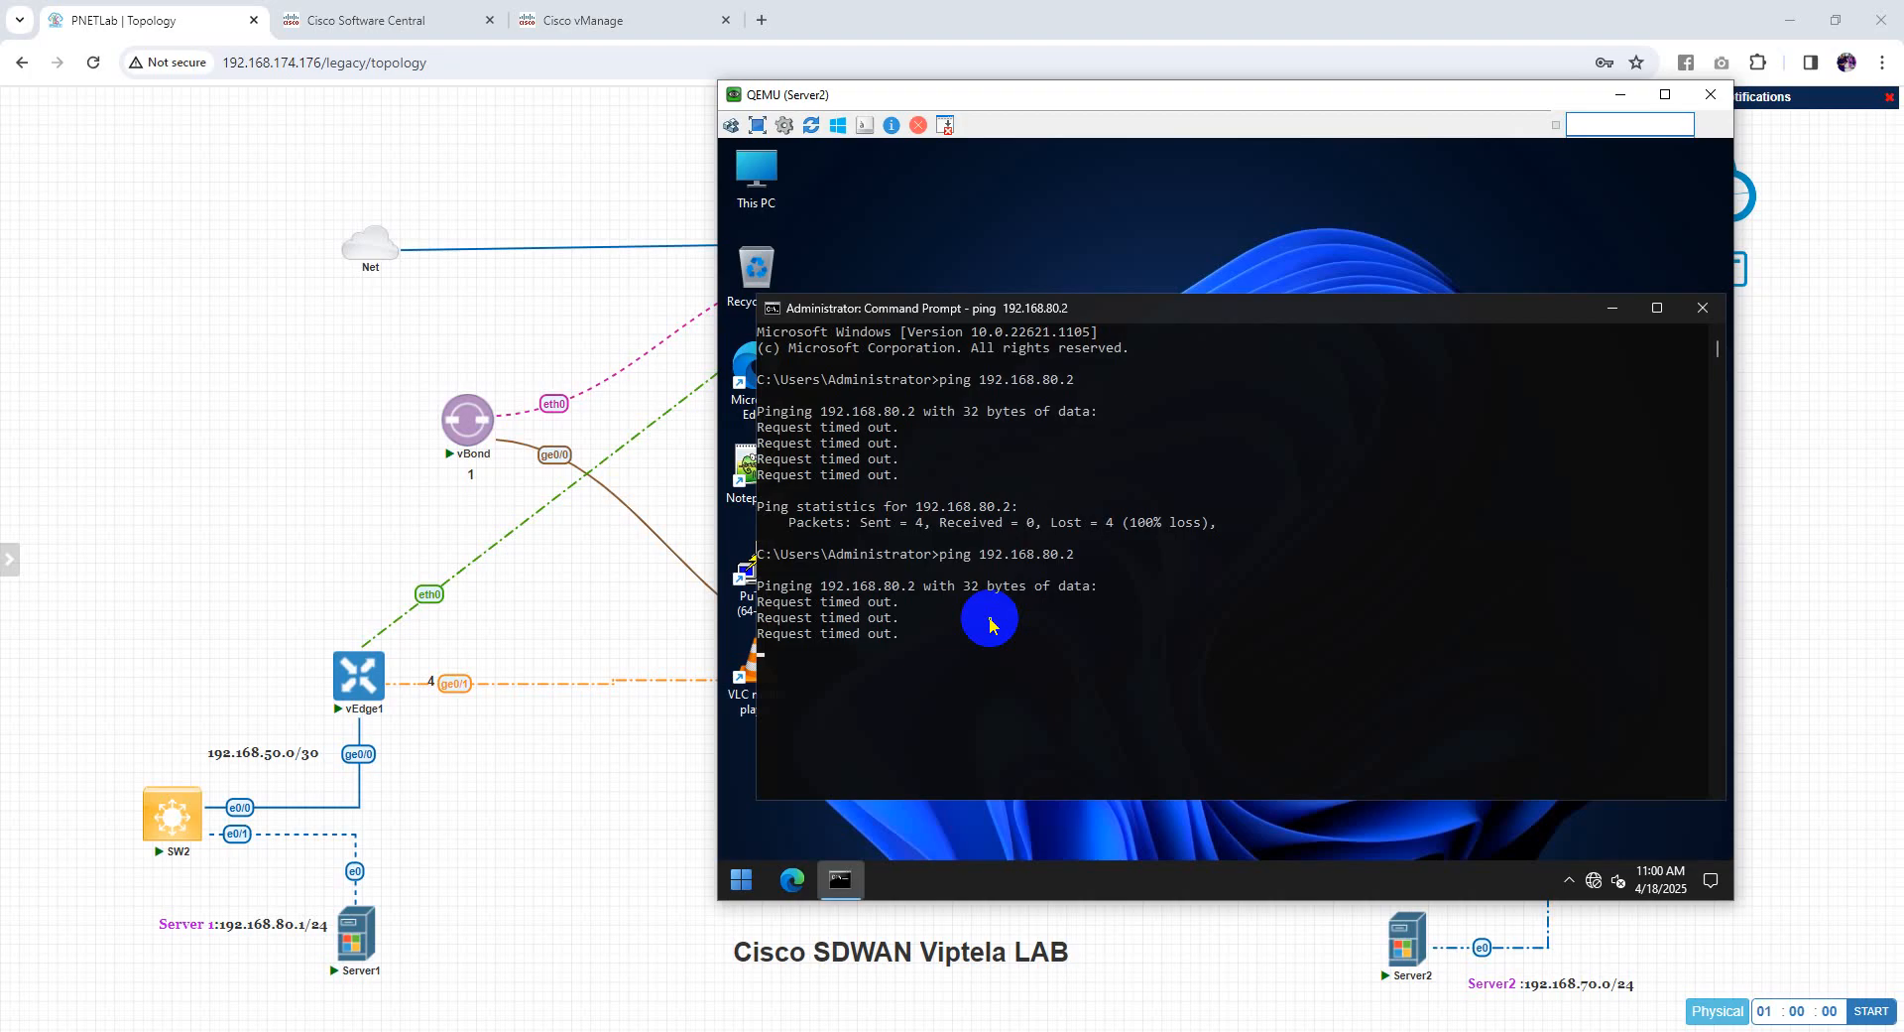
Find Windows Defender Firewall via the 'fire' search and turn it off for private and public networks
click(1614, 317)
click(742, 880)
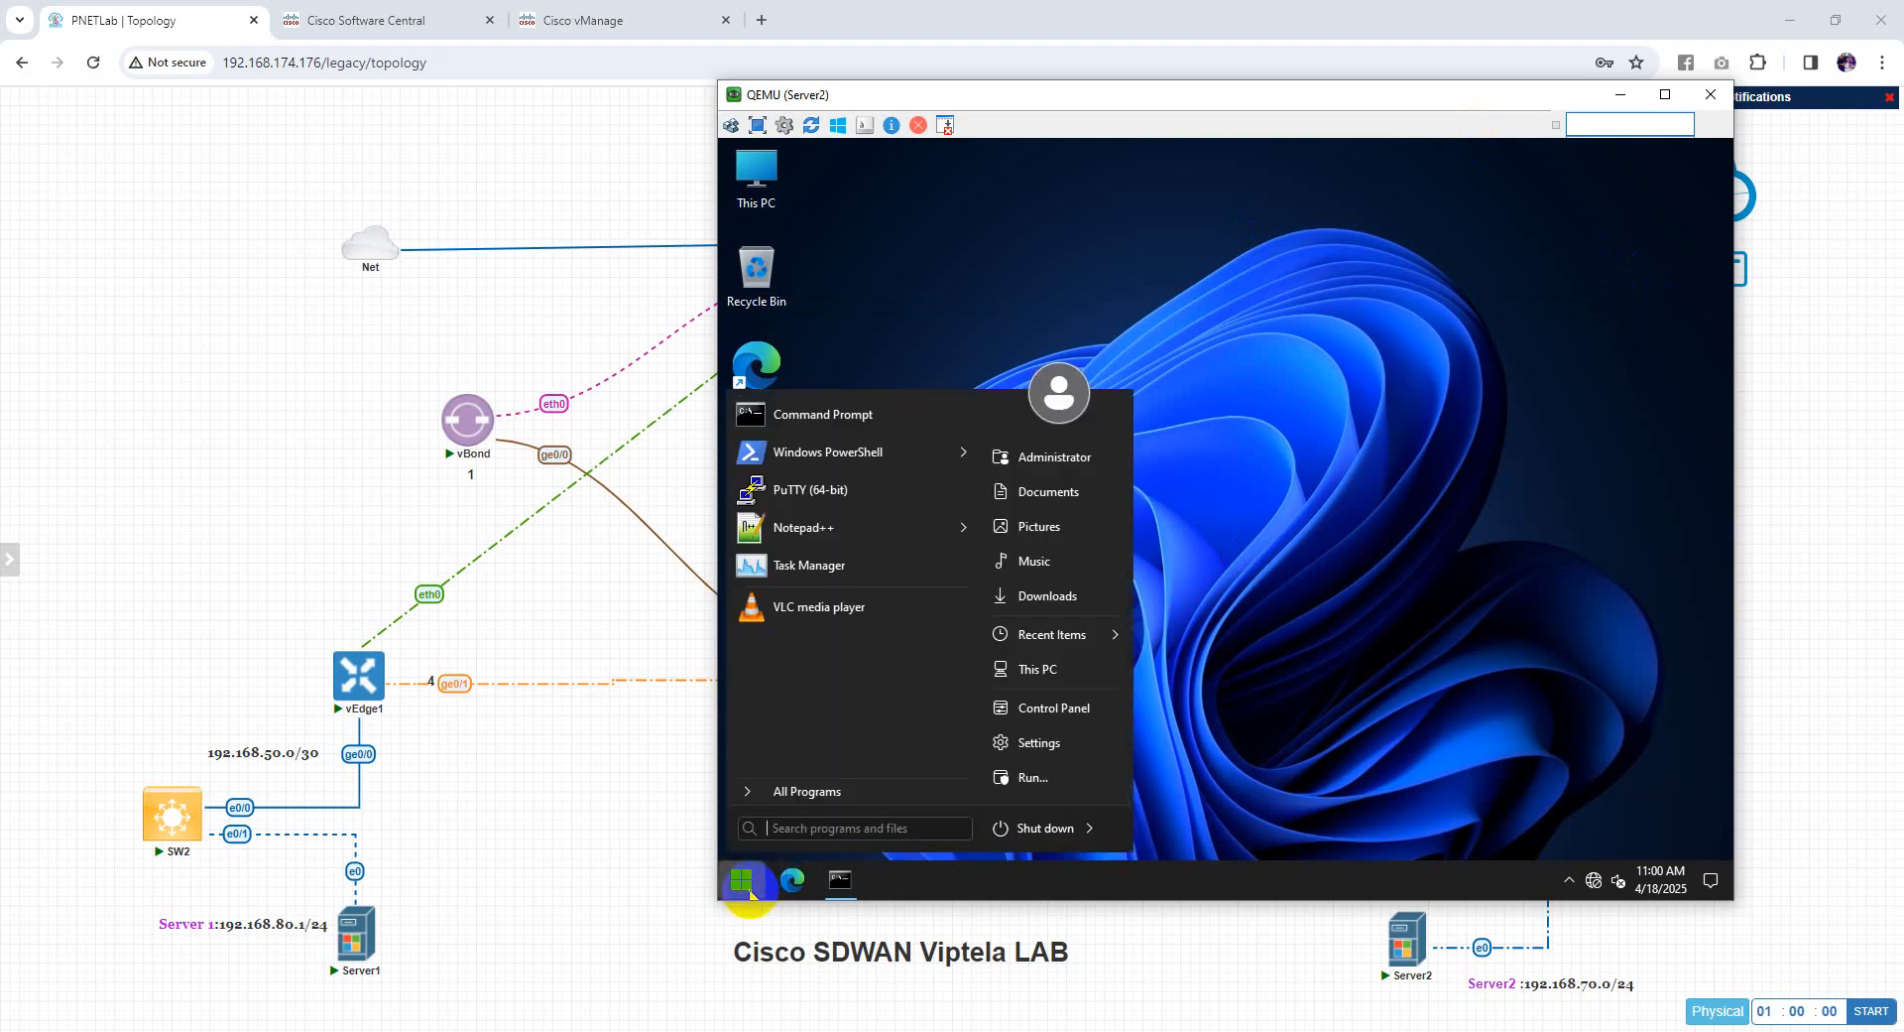
text(fire)
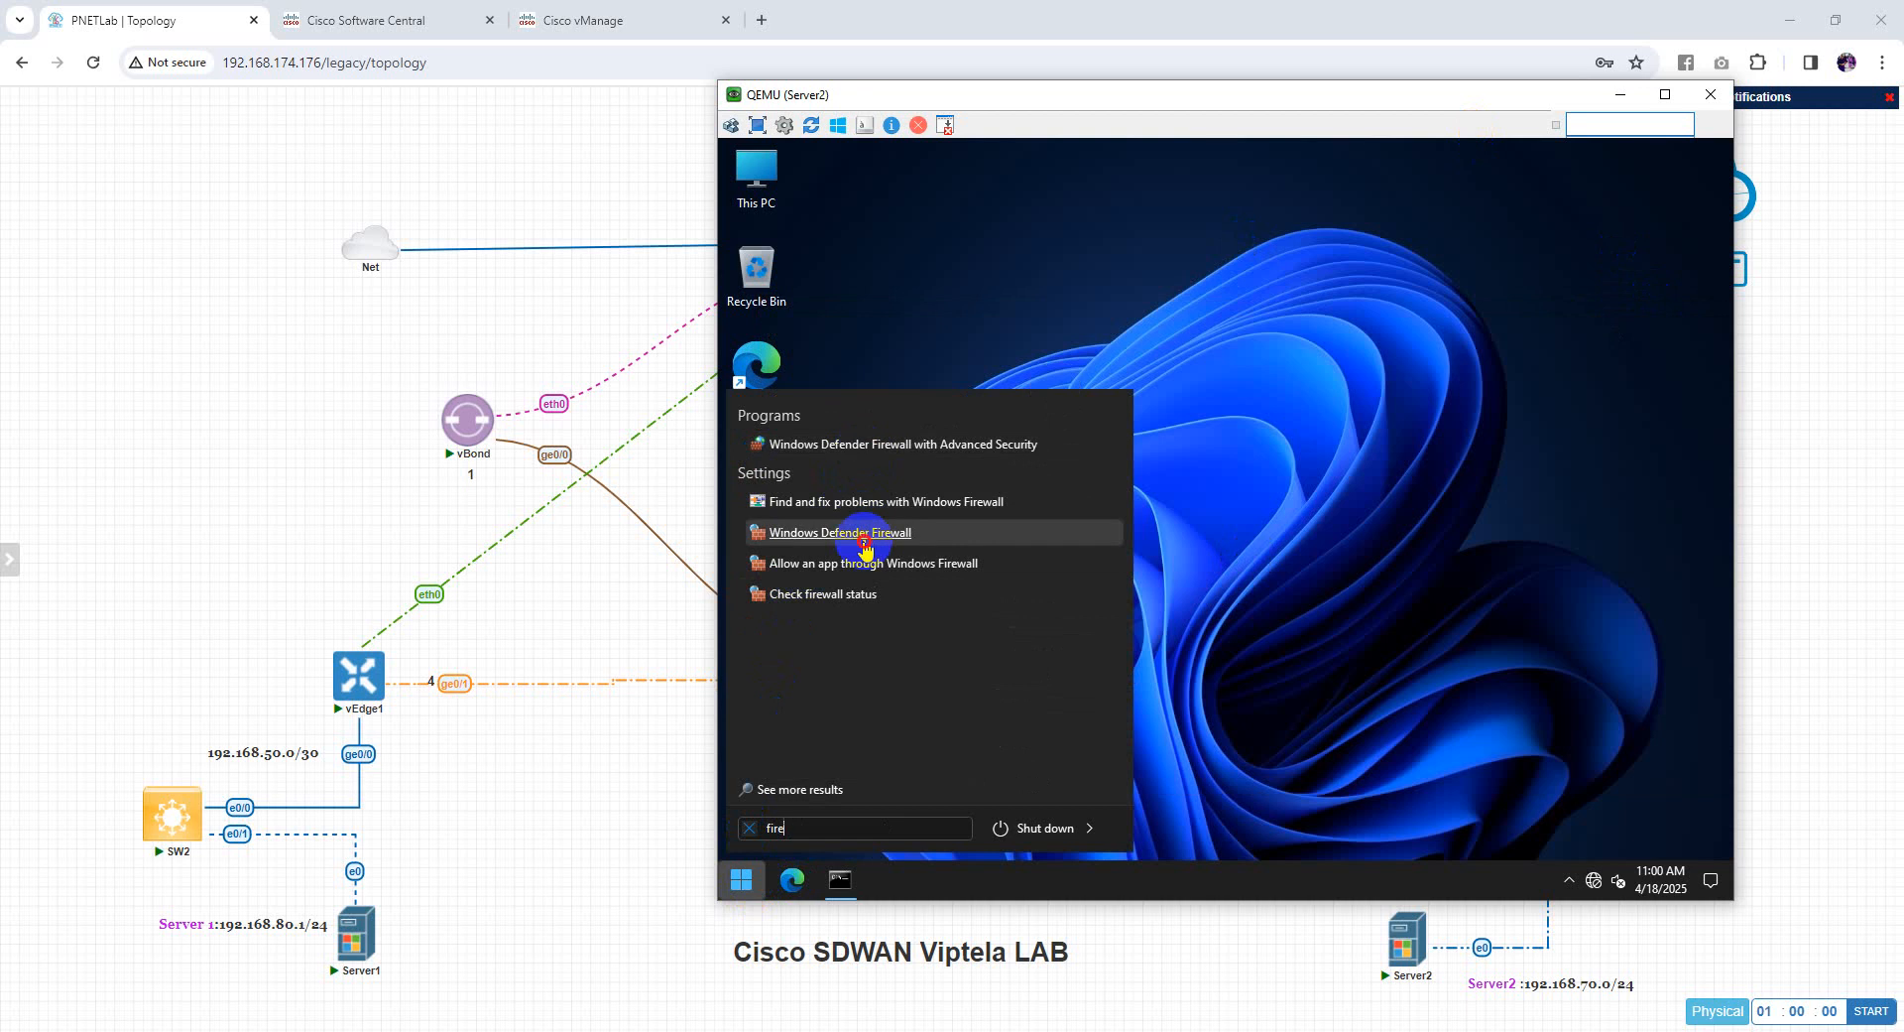
click(839, 599)
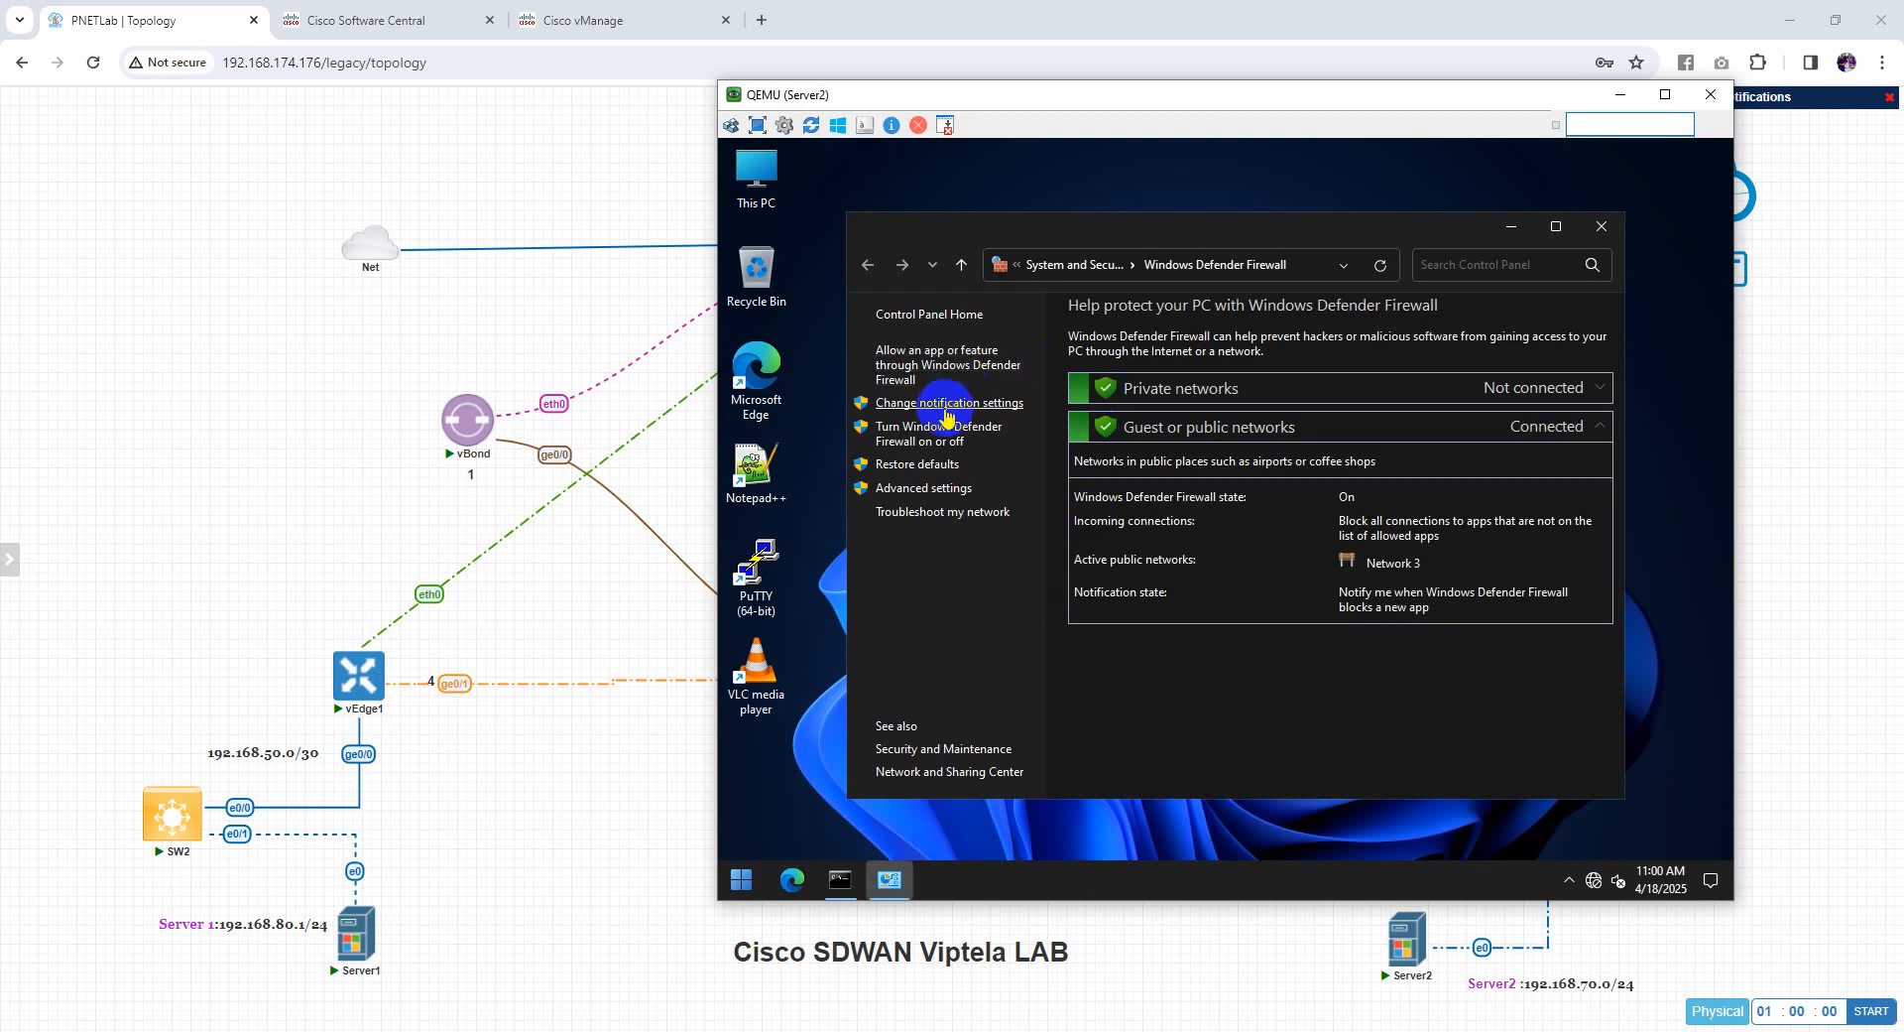
click(937, 442)
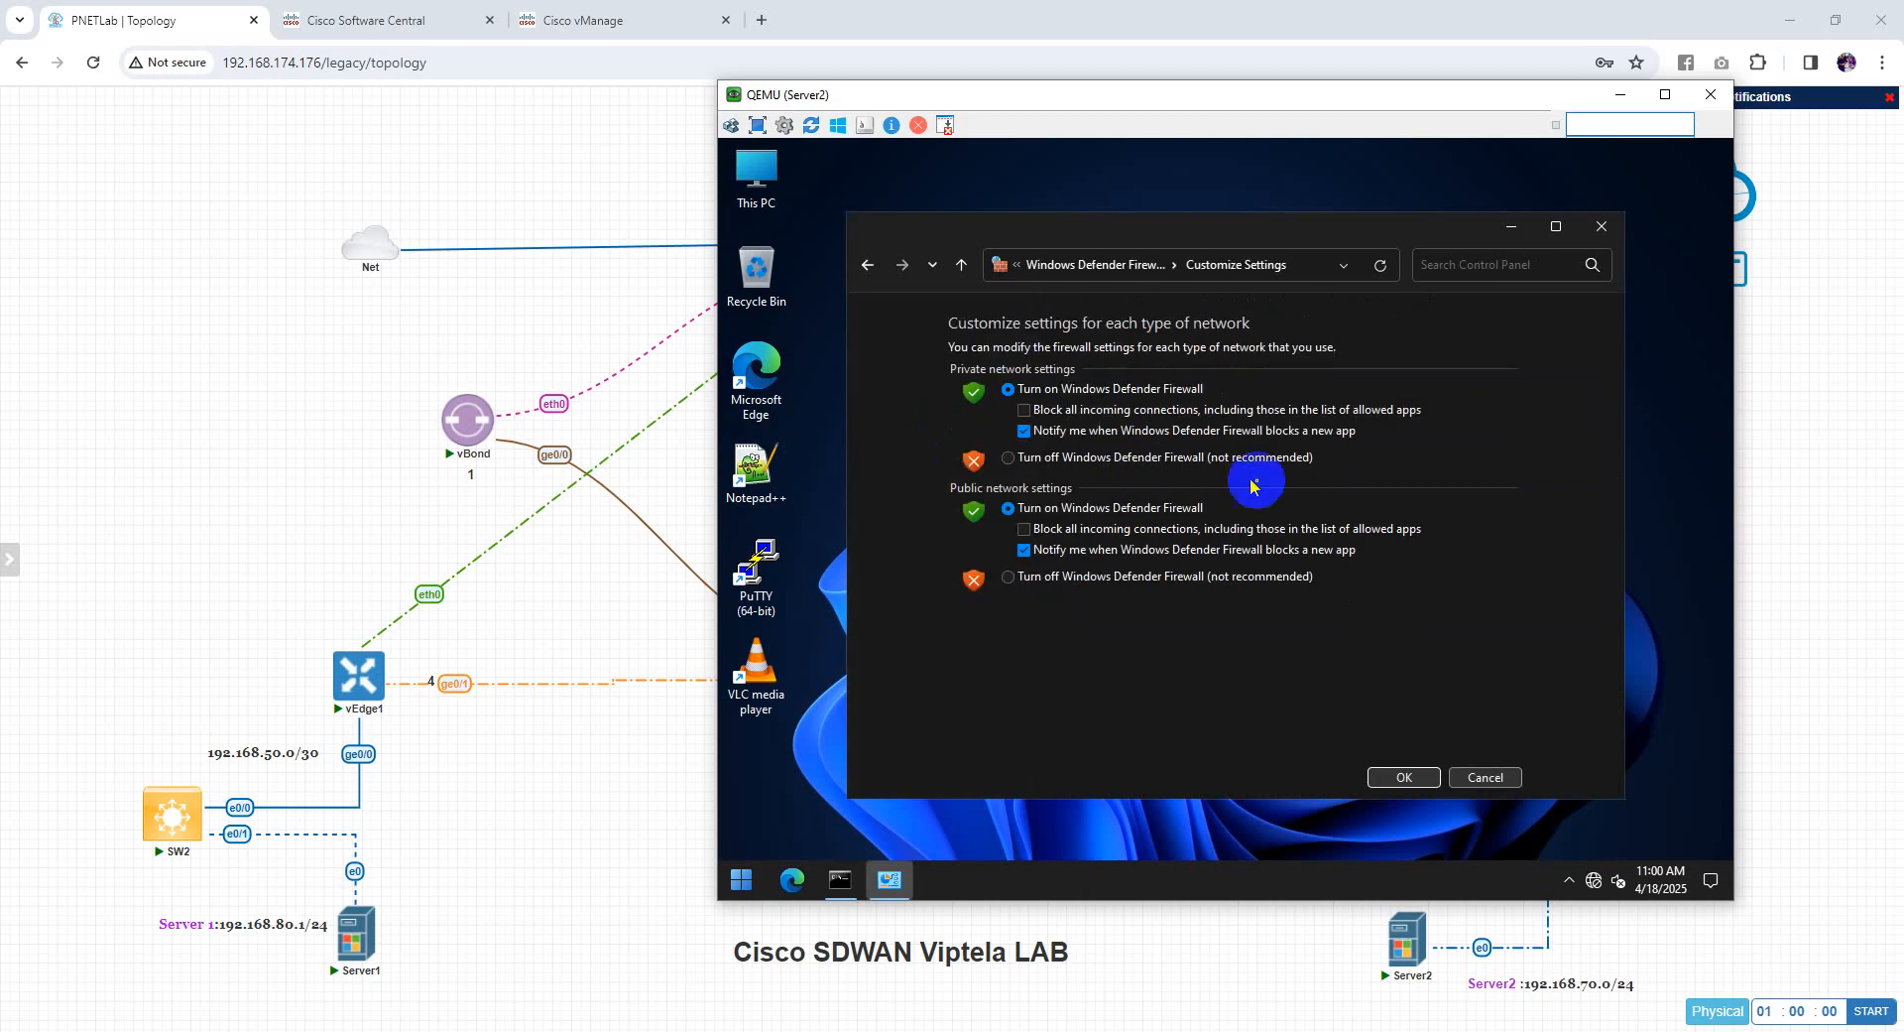
click(1026, 410)
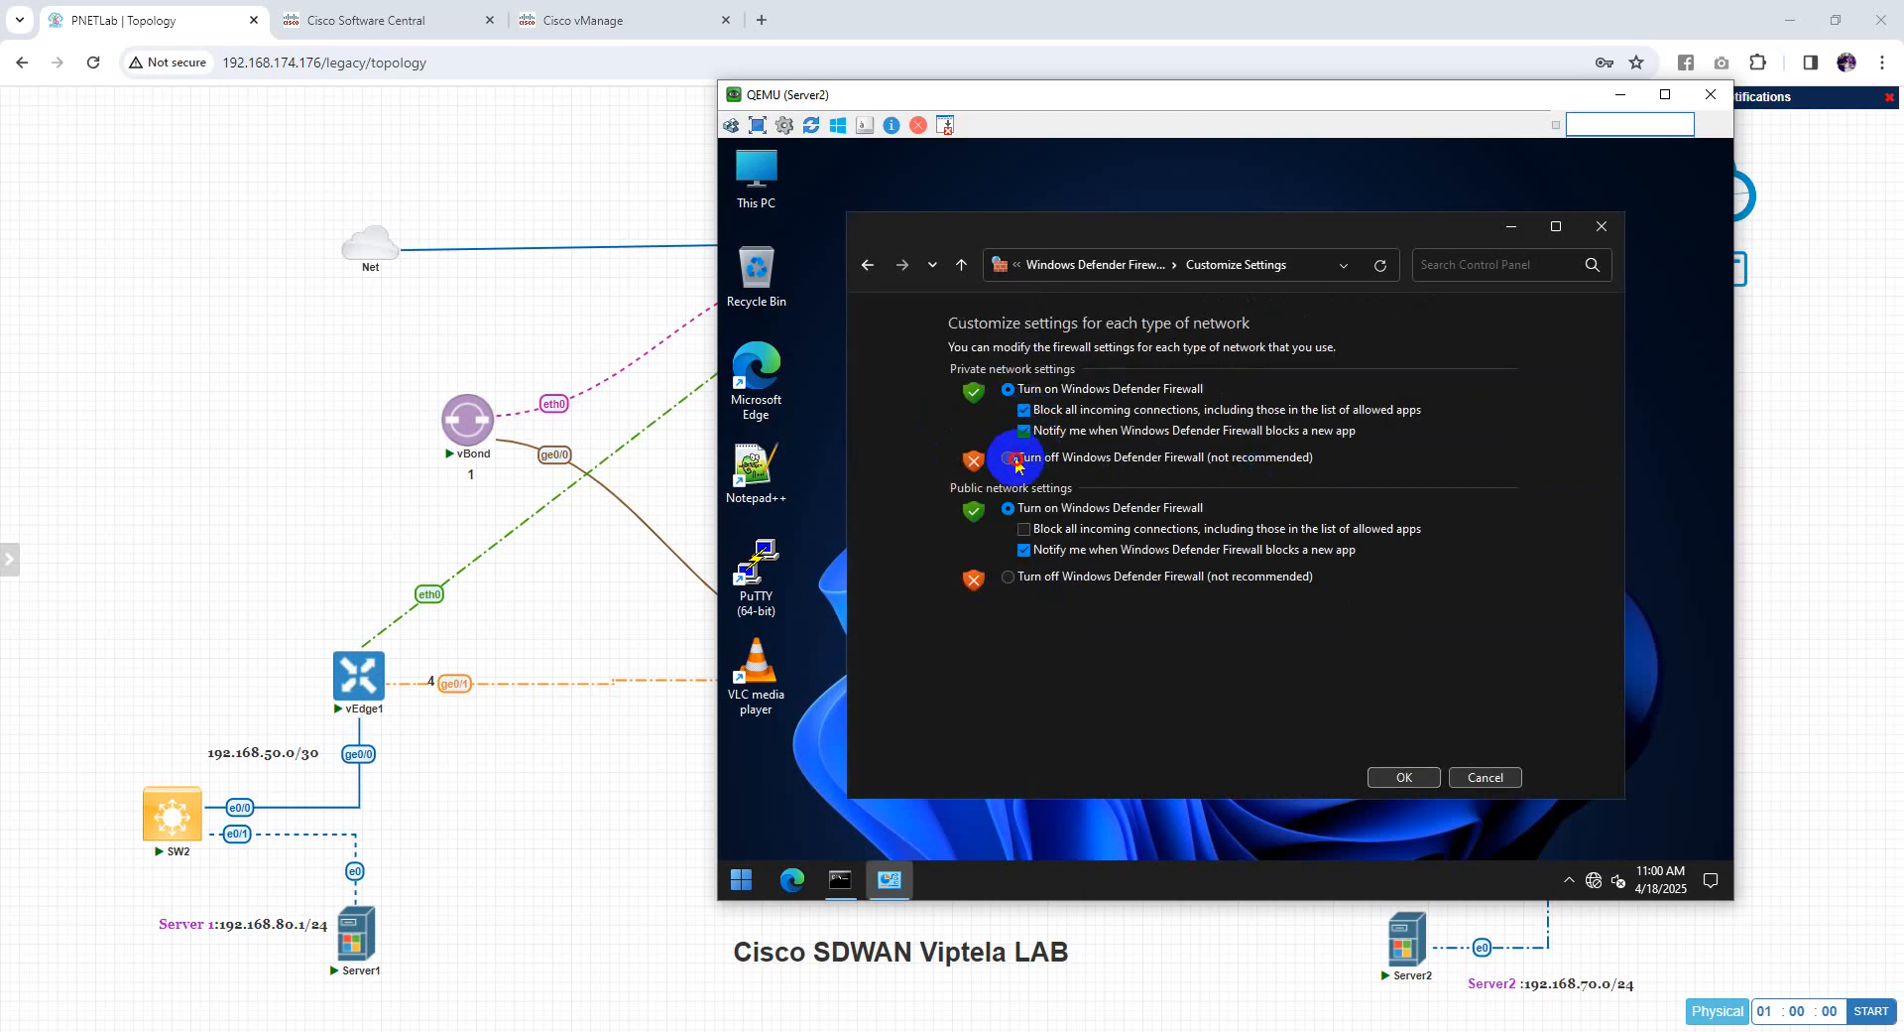
click(1008, 458)
click(1007, 578)
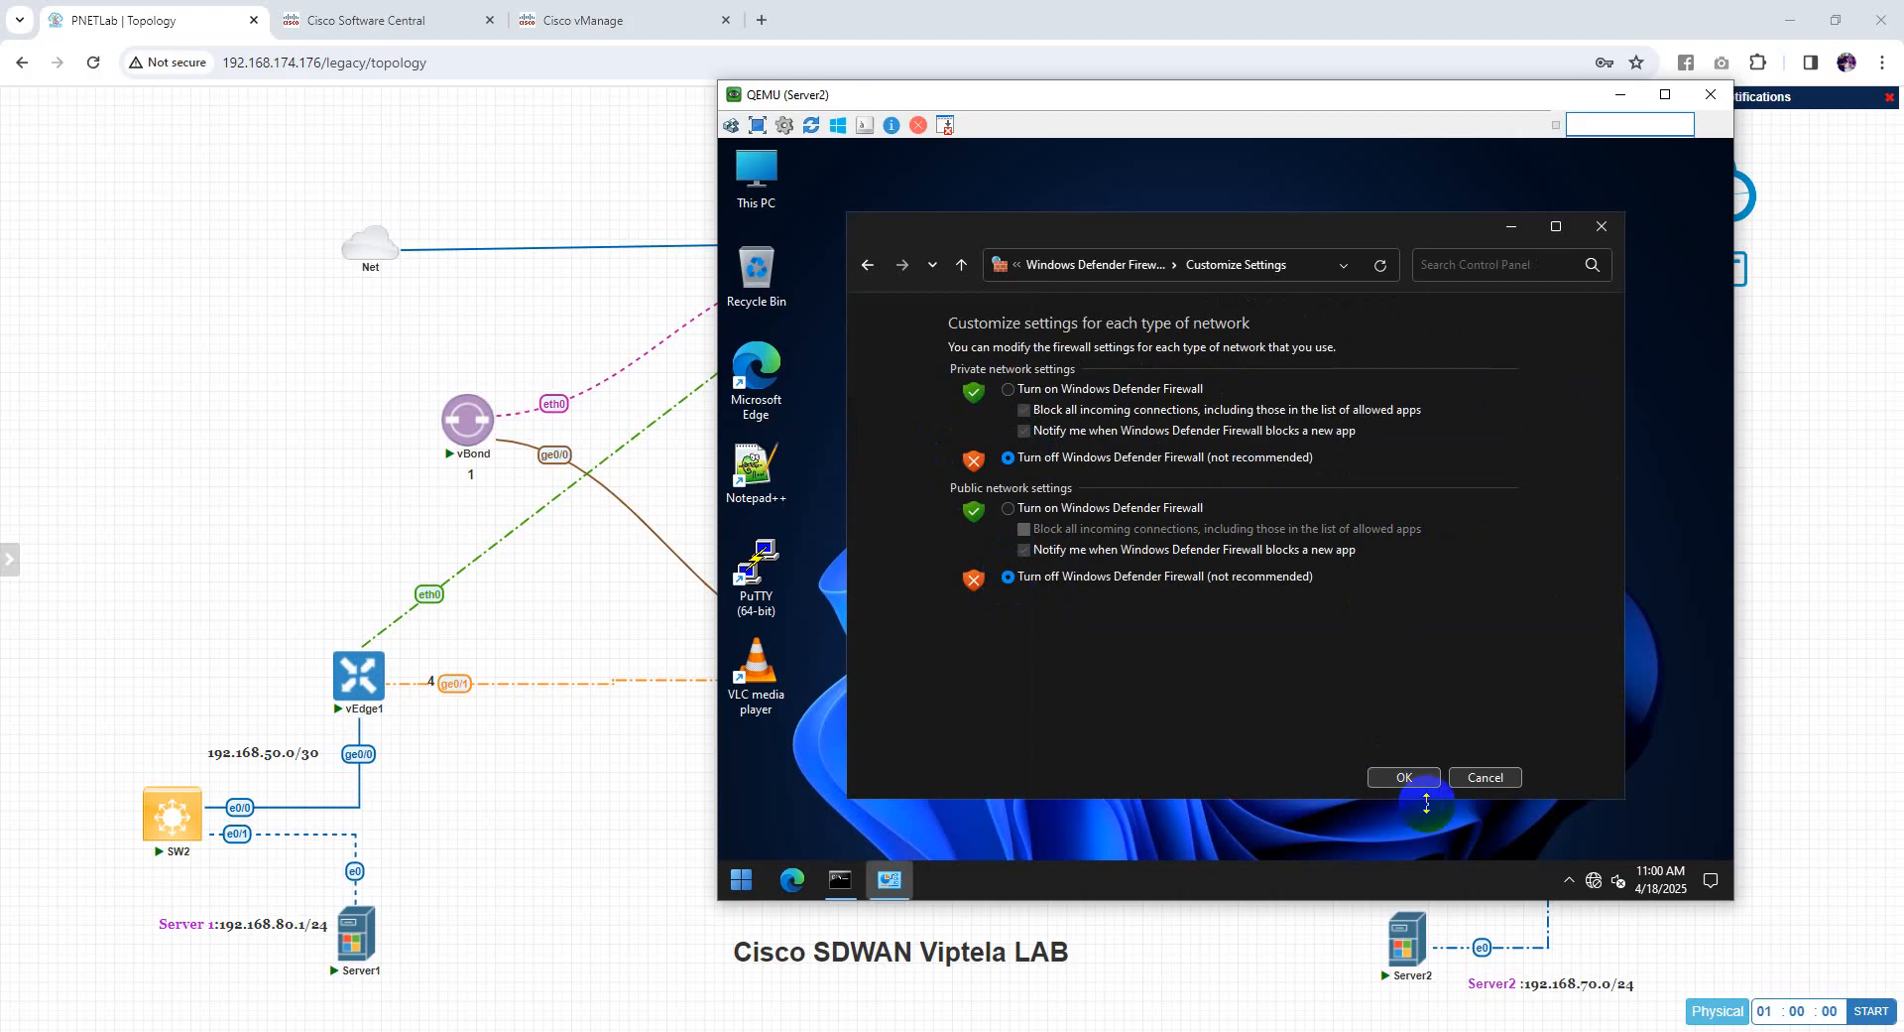
click(1406, 777)
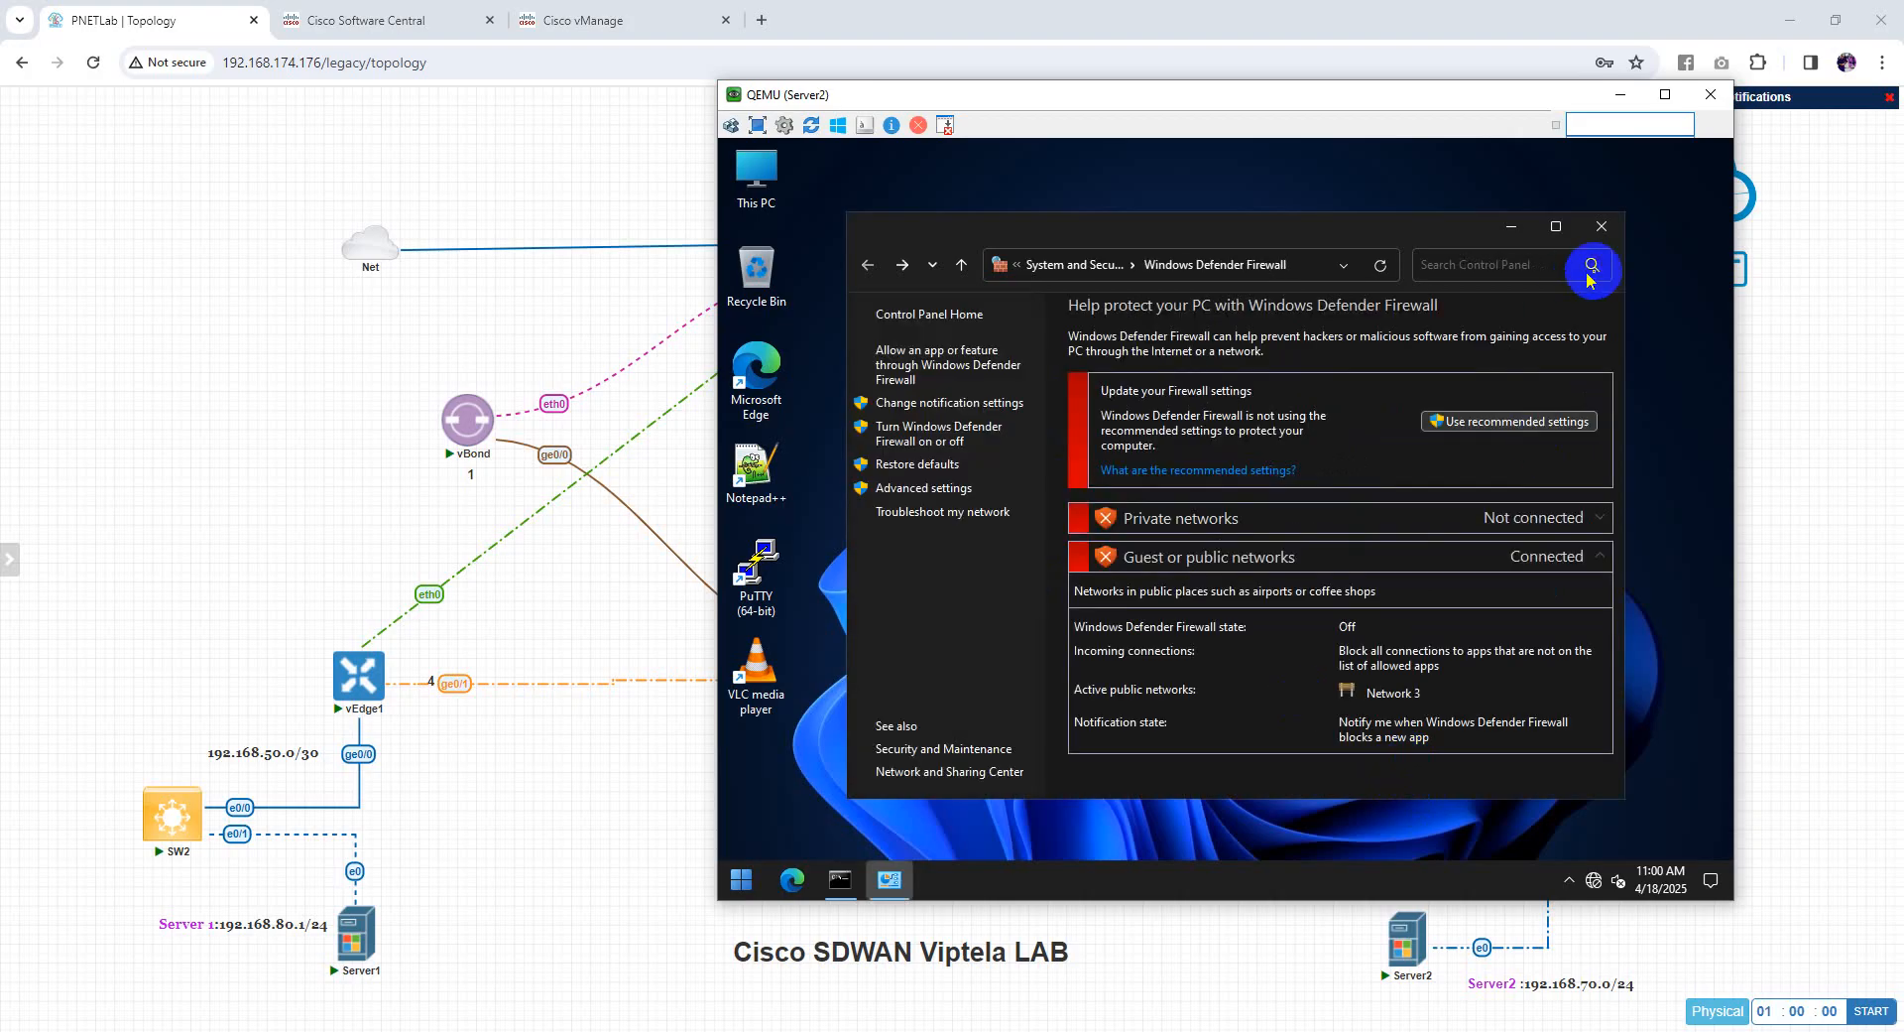
click(1599, 230)
click(355, 927)
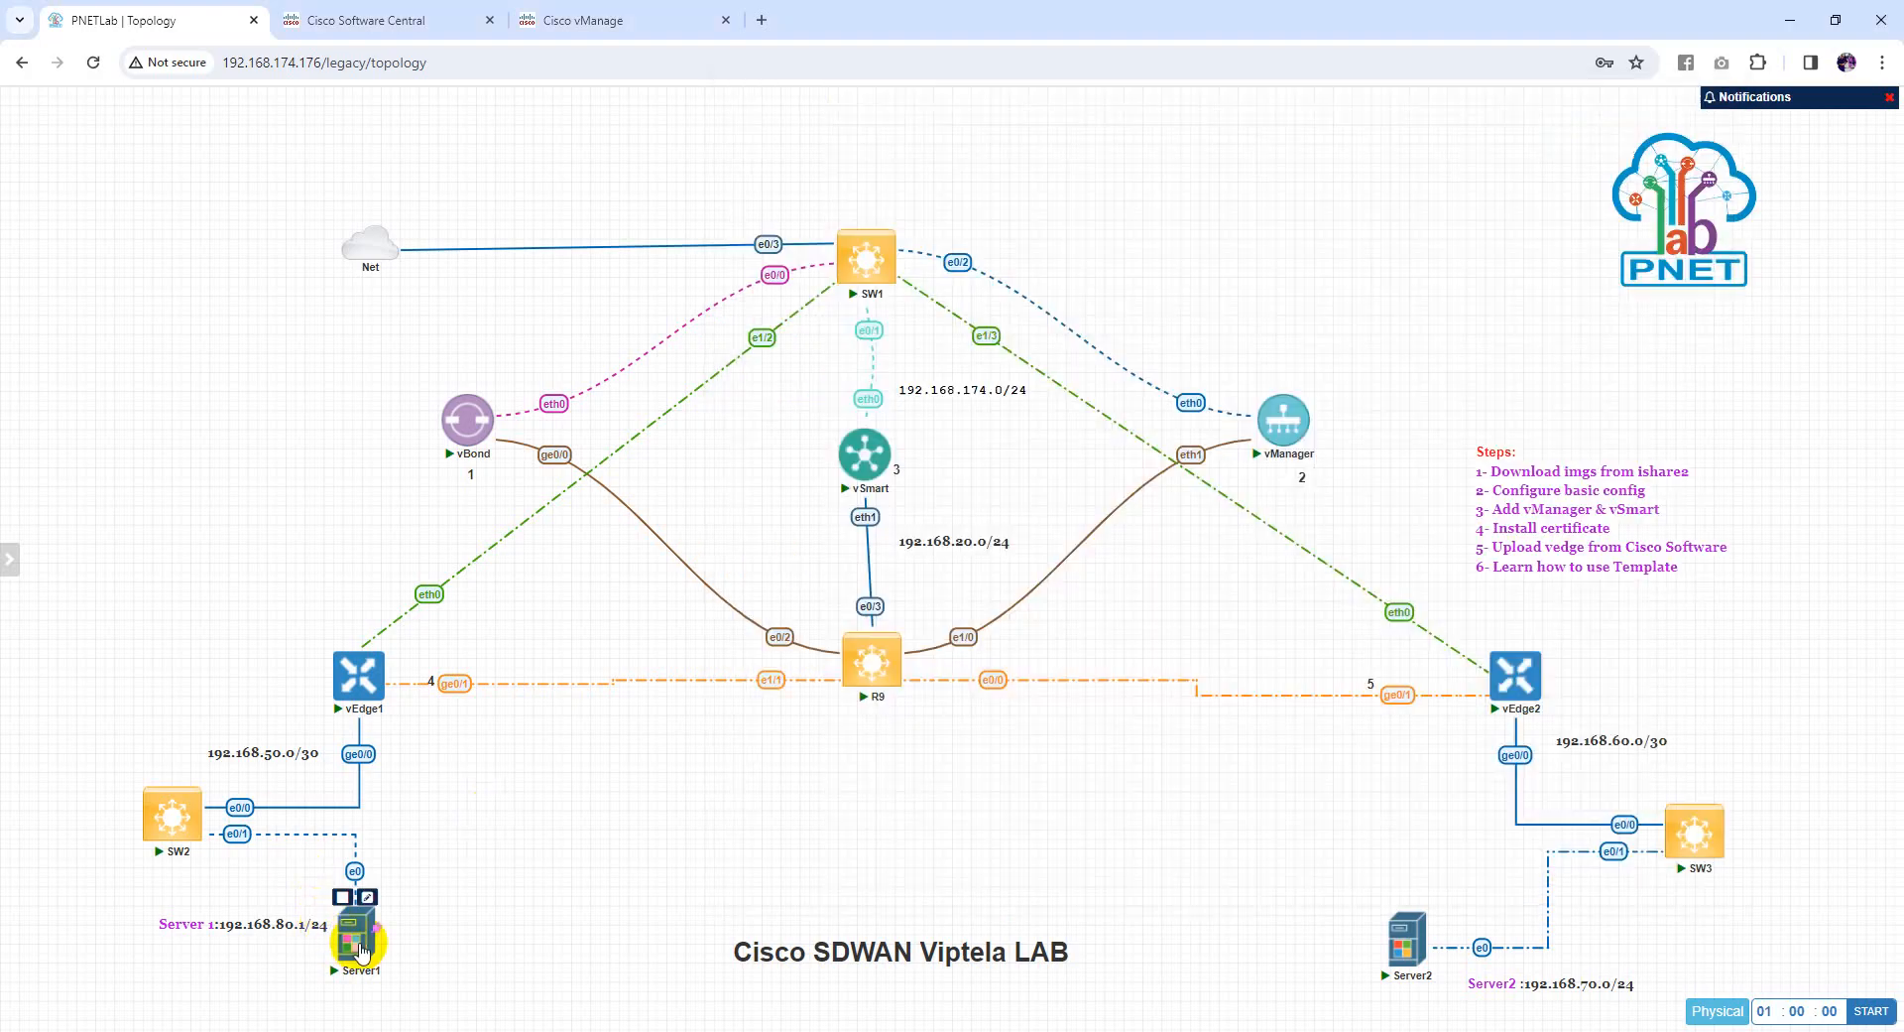
Turn off Server1's Windows Defender Firewall for private and public networks, then close its console
click(999, 225)
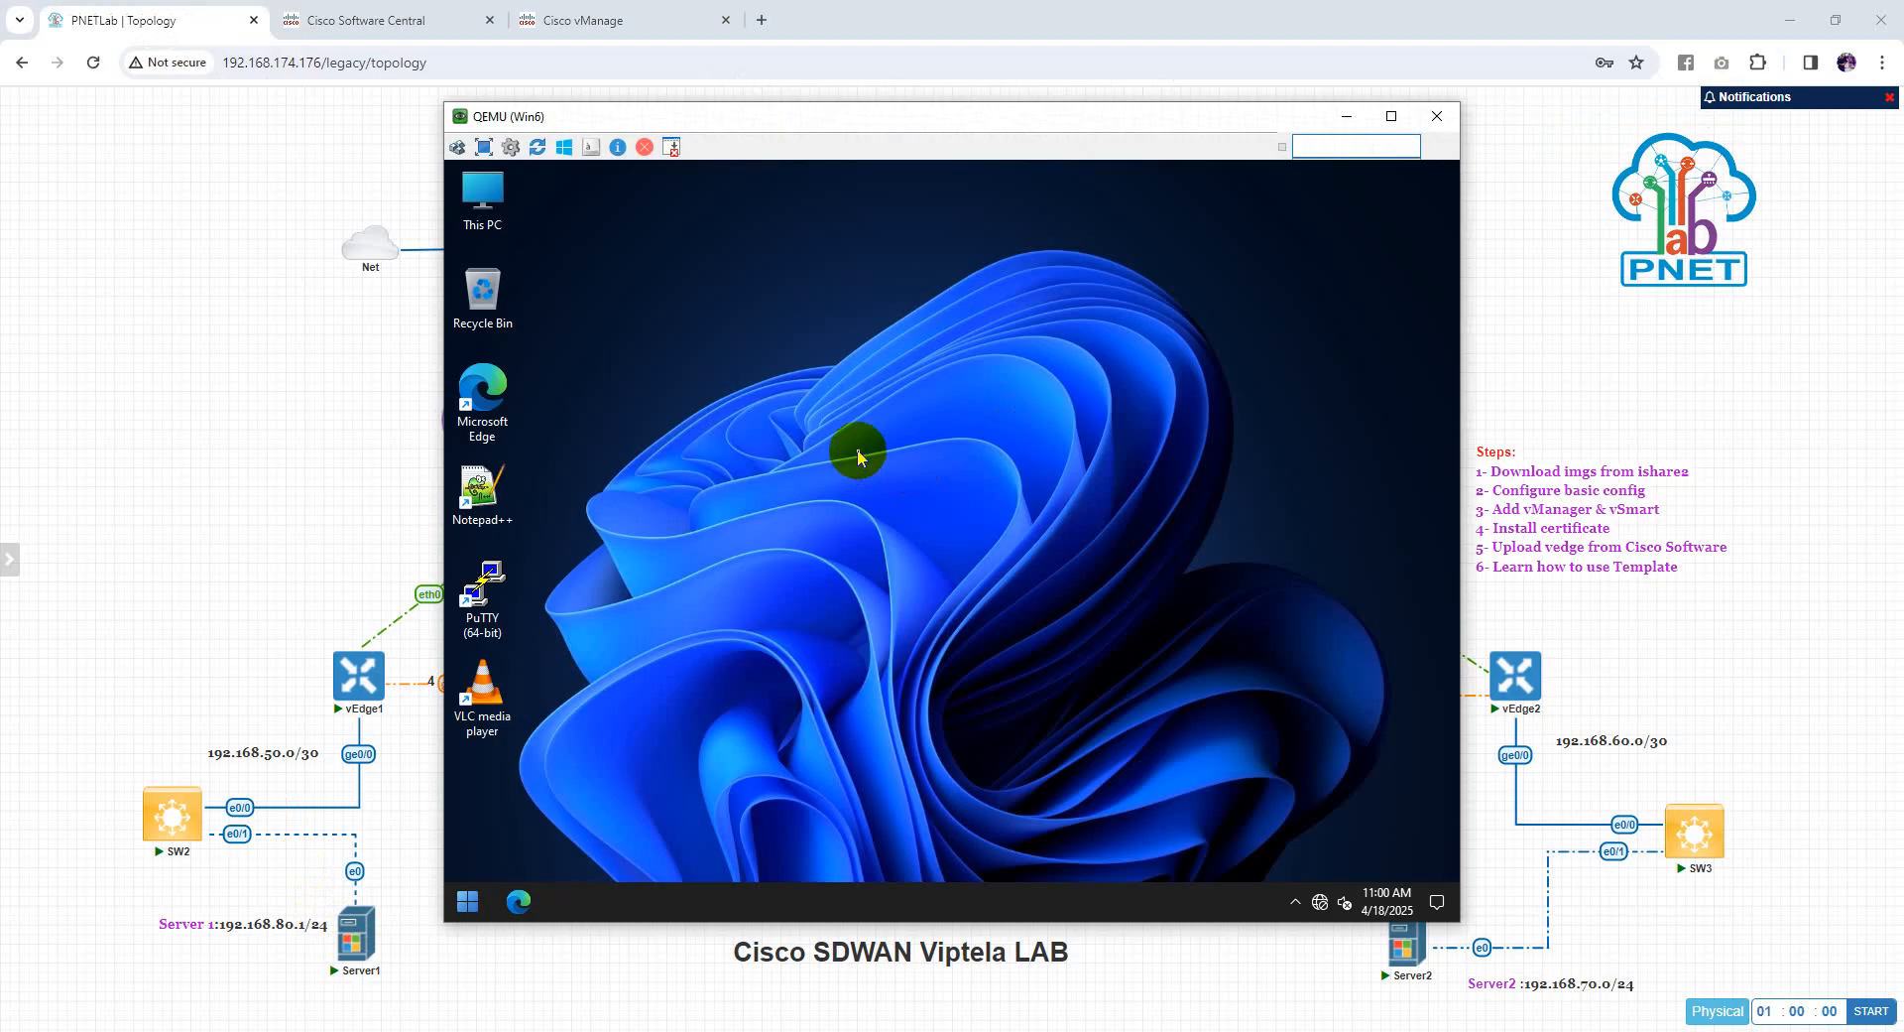
click(475, 910)
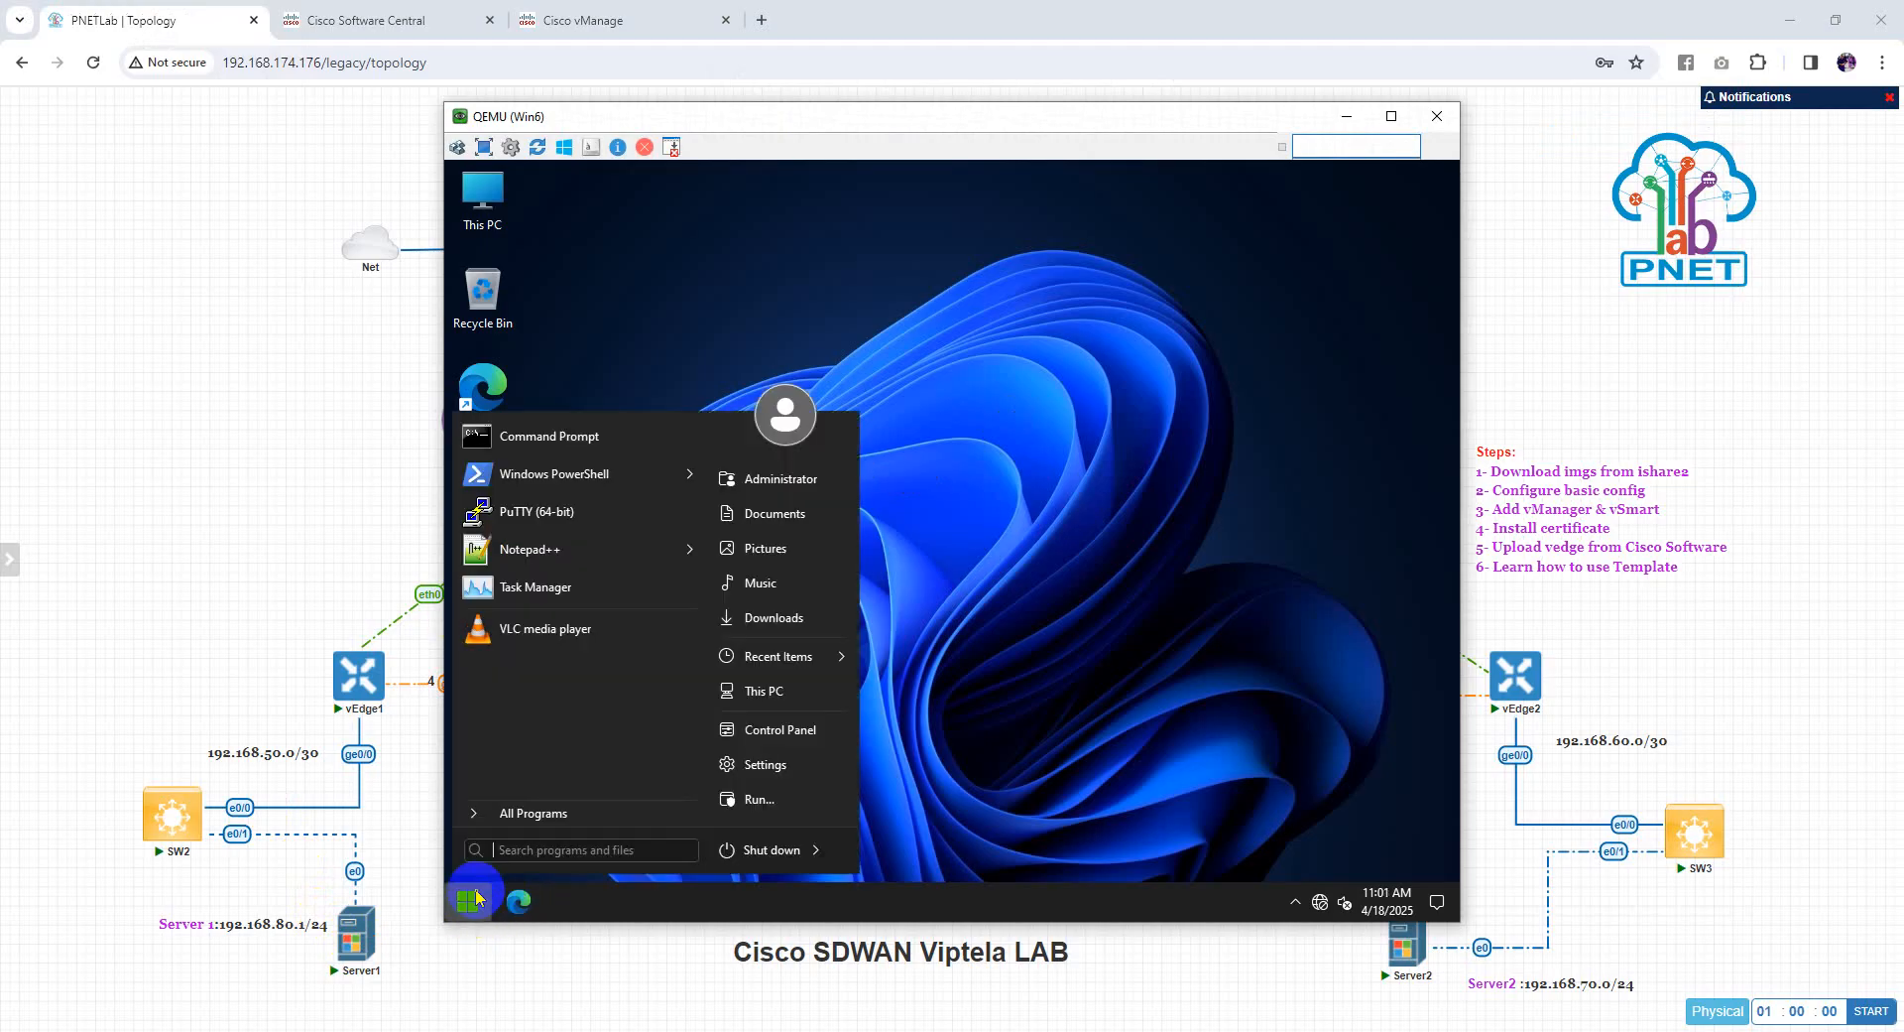
text(fire)
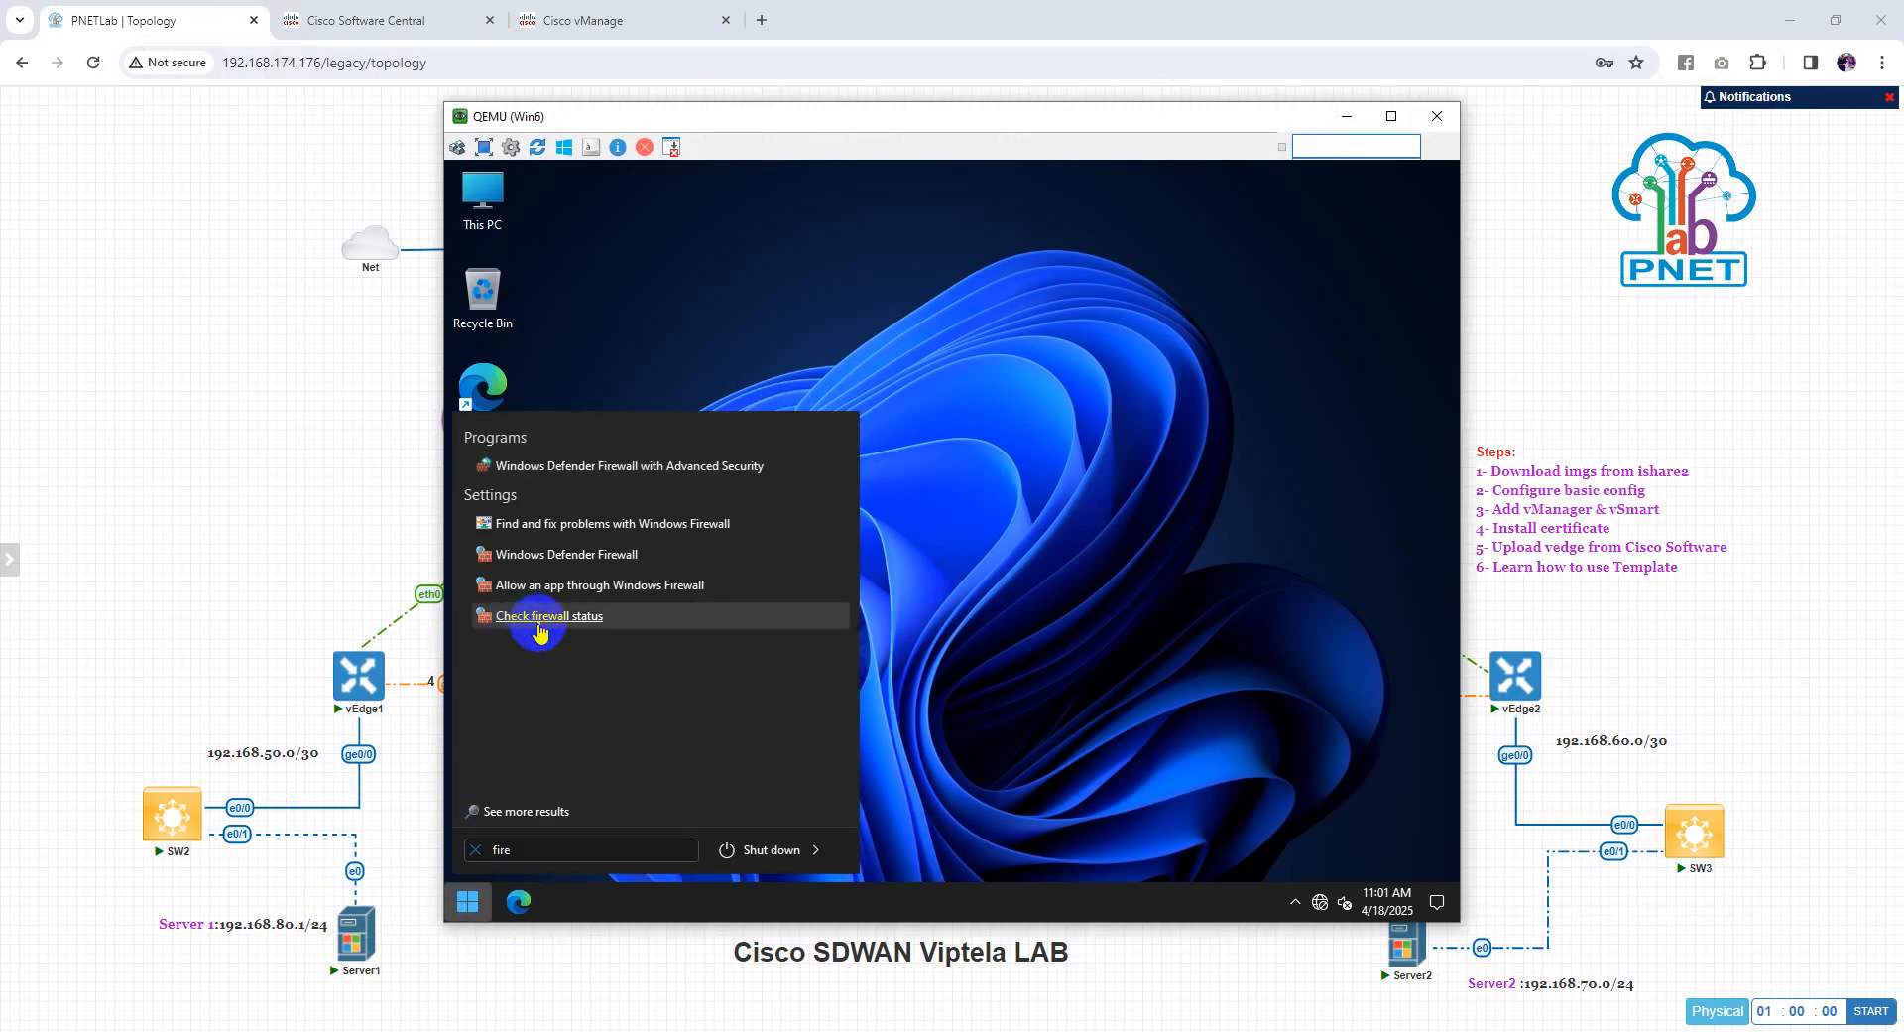
click(535, 625)
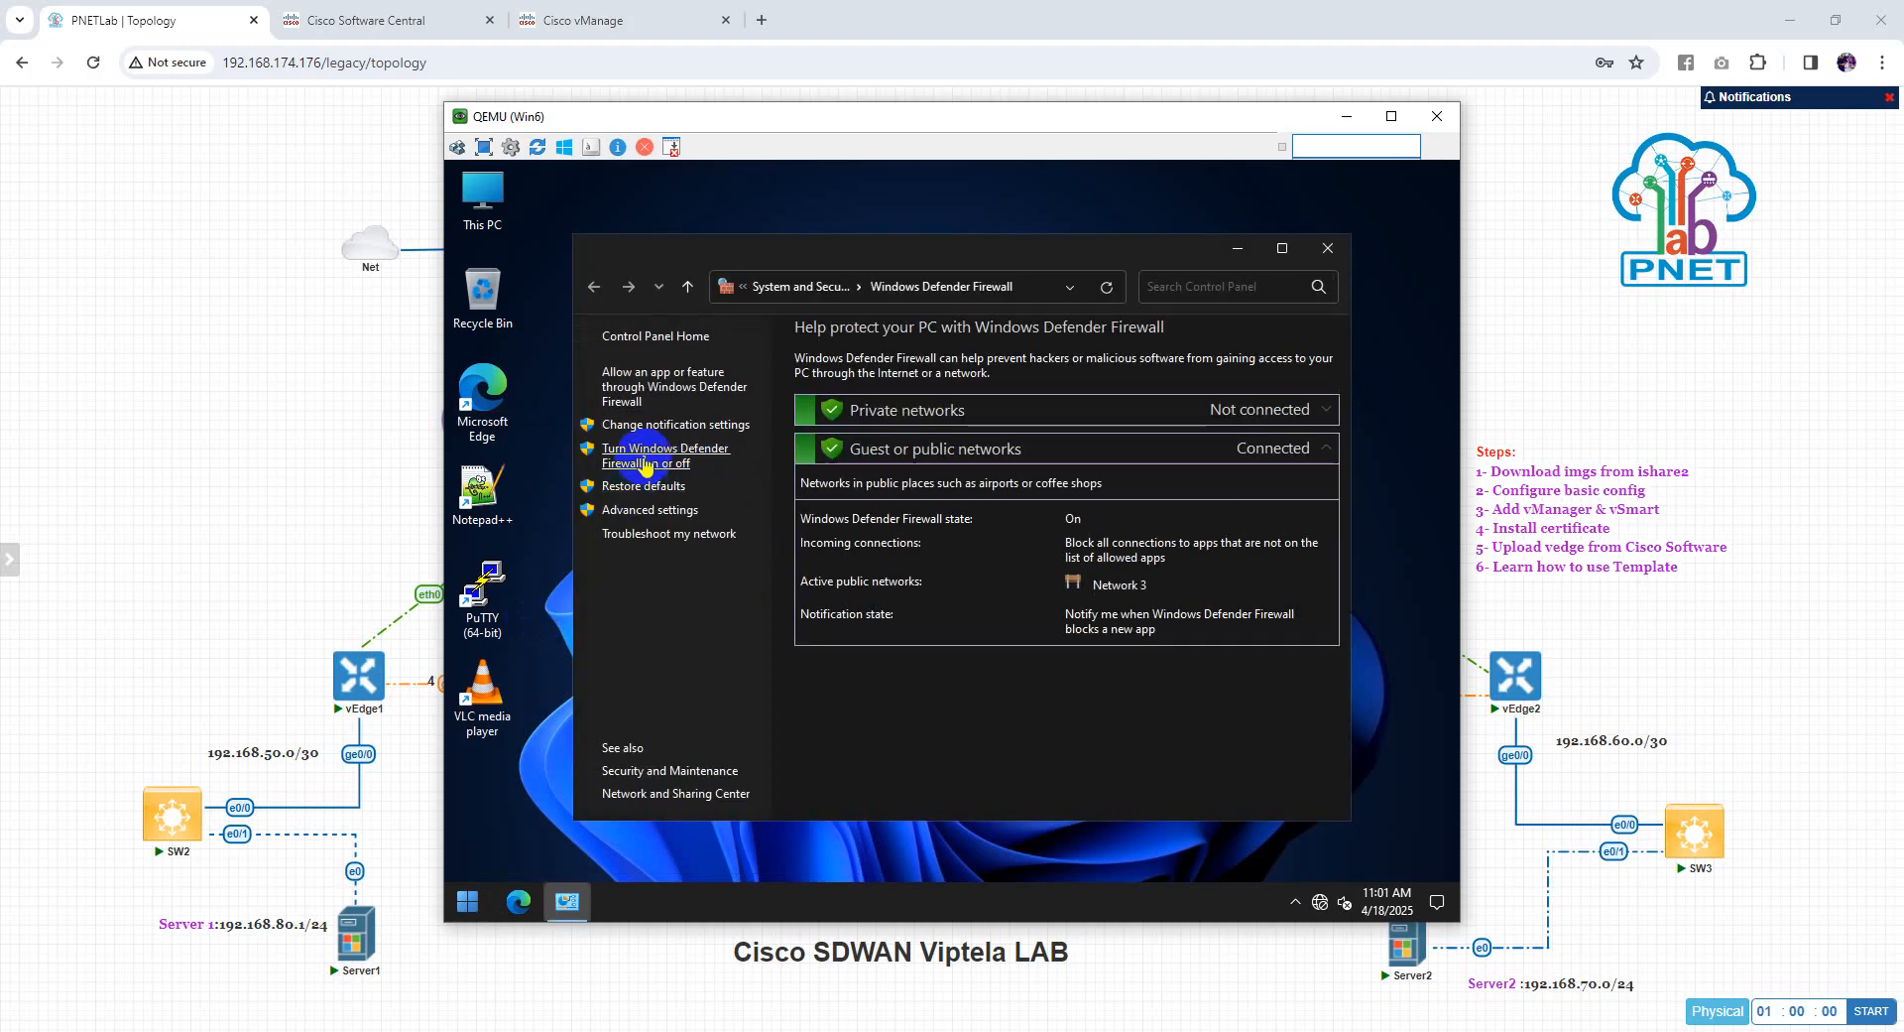
click(645, 461)
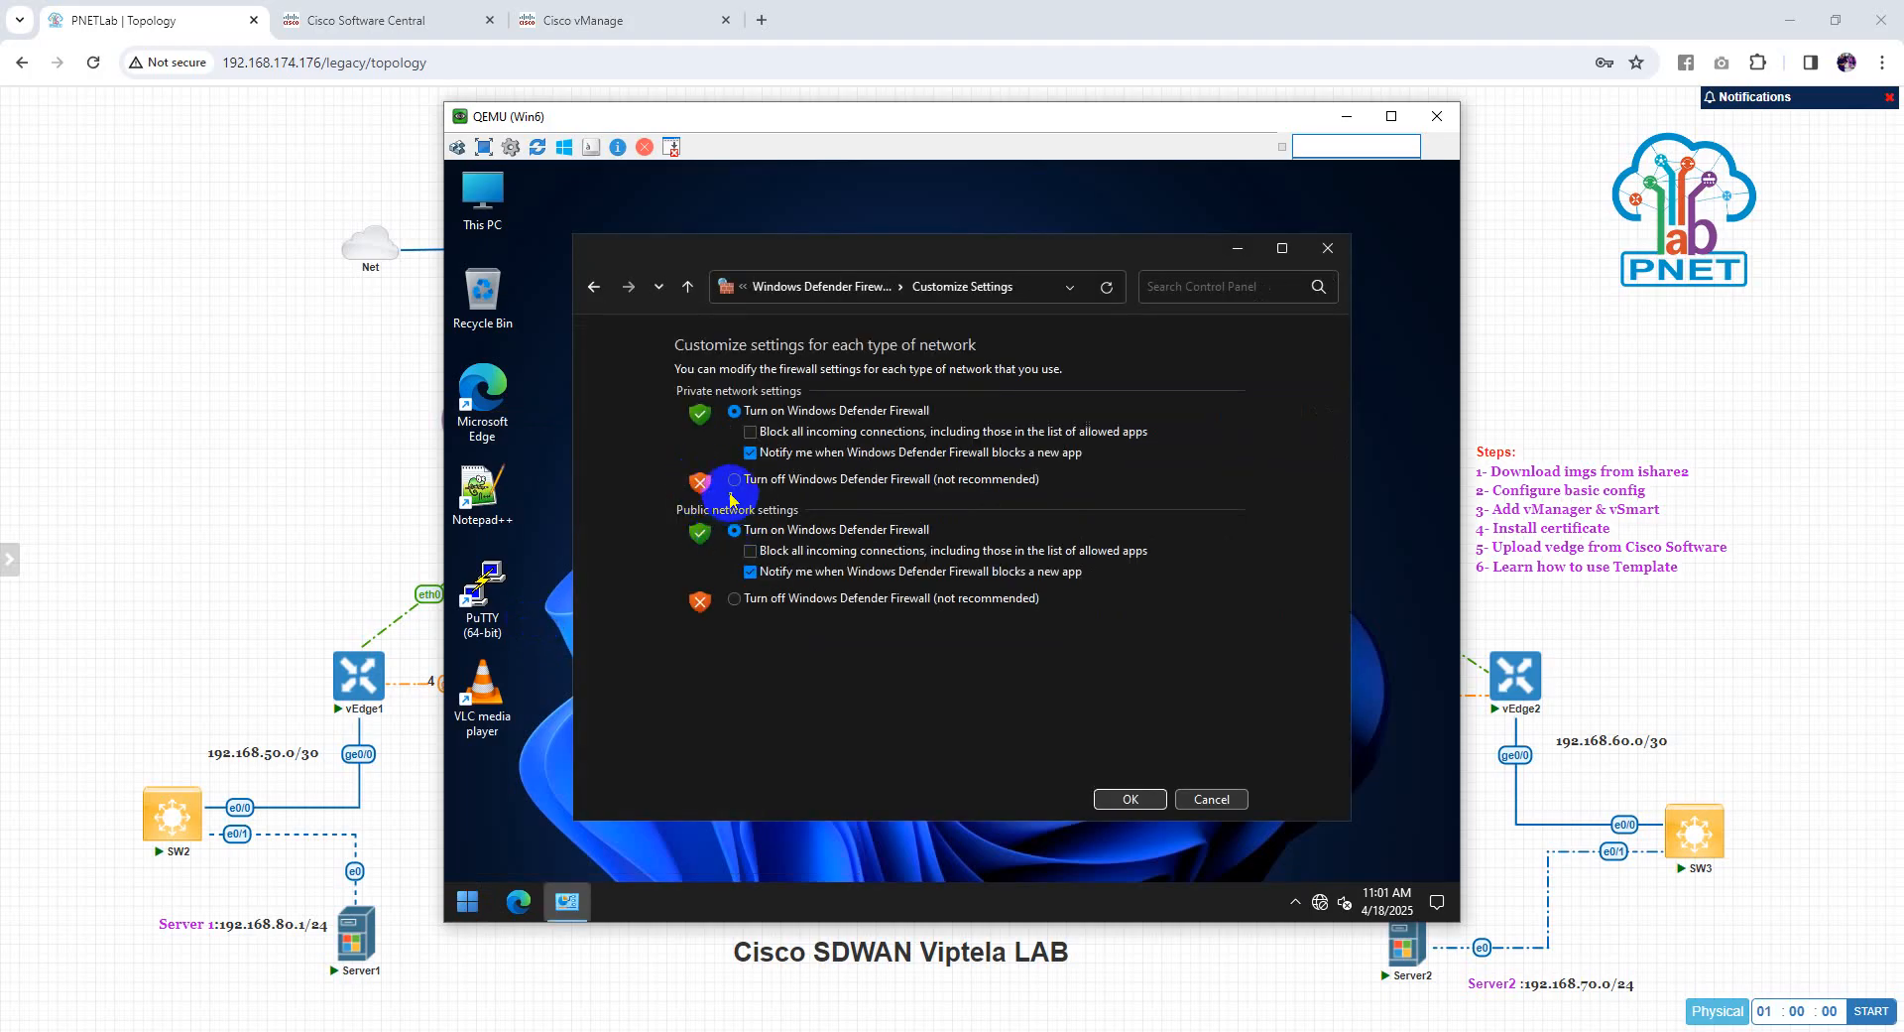
click(734, 481)
click(734, 598)
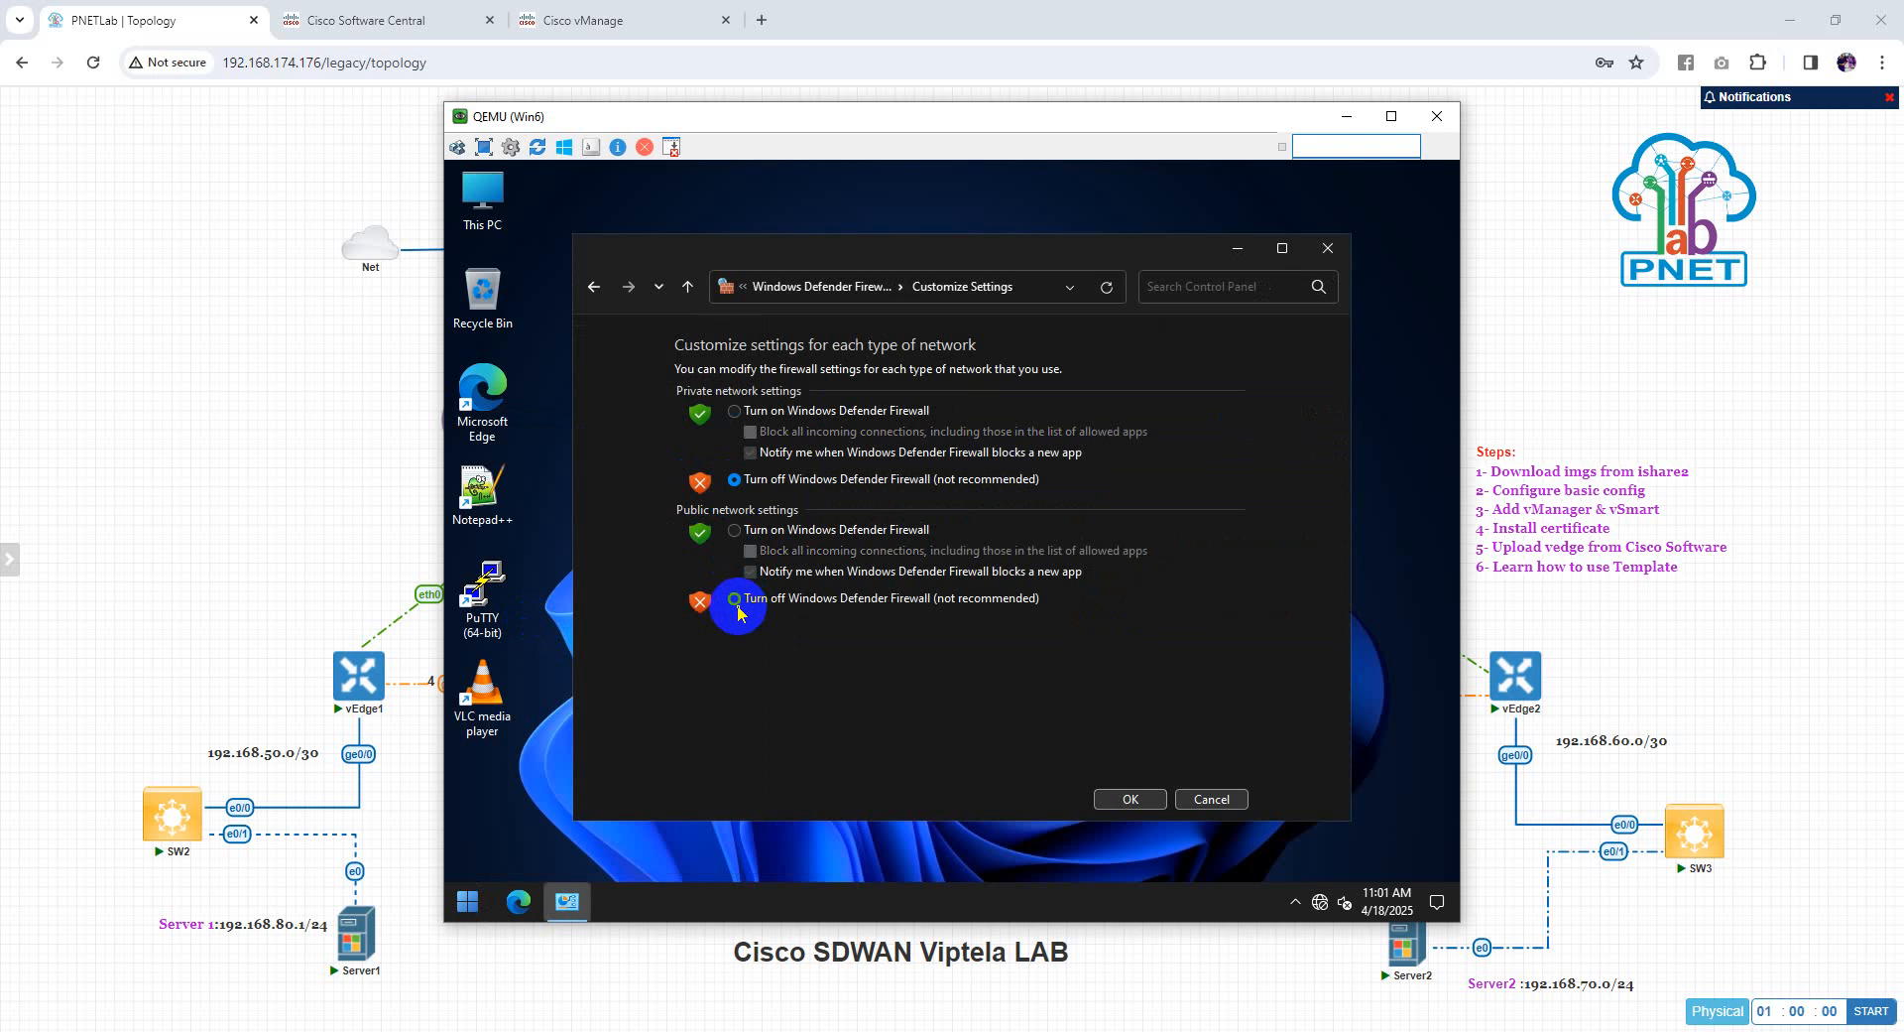
click(1149, 804)
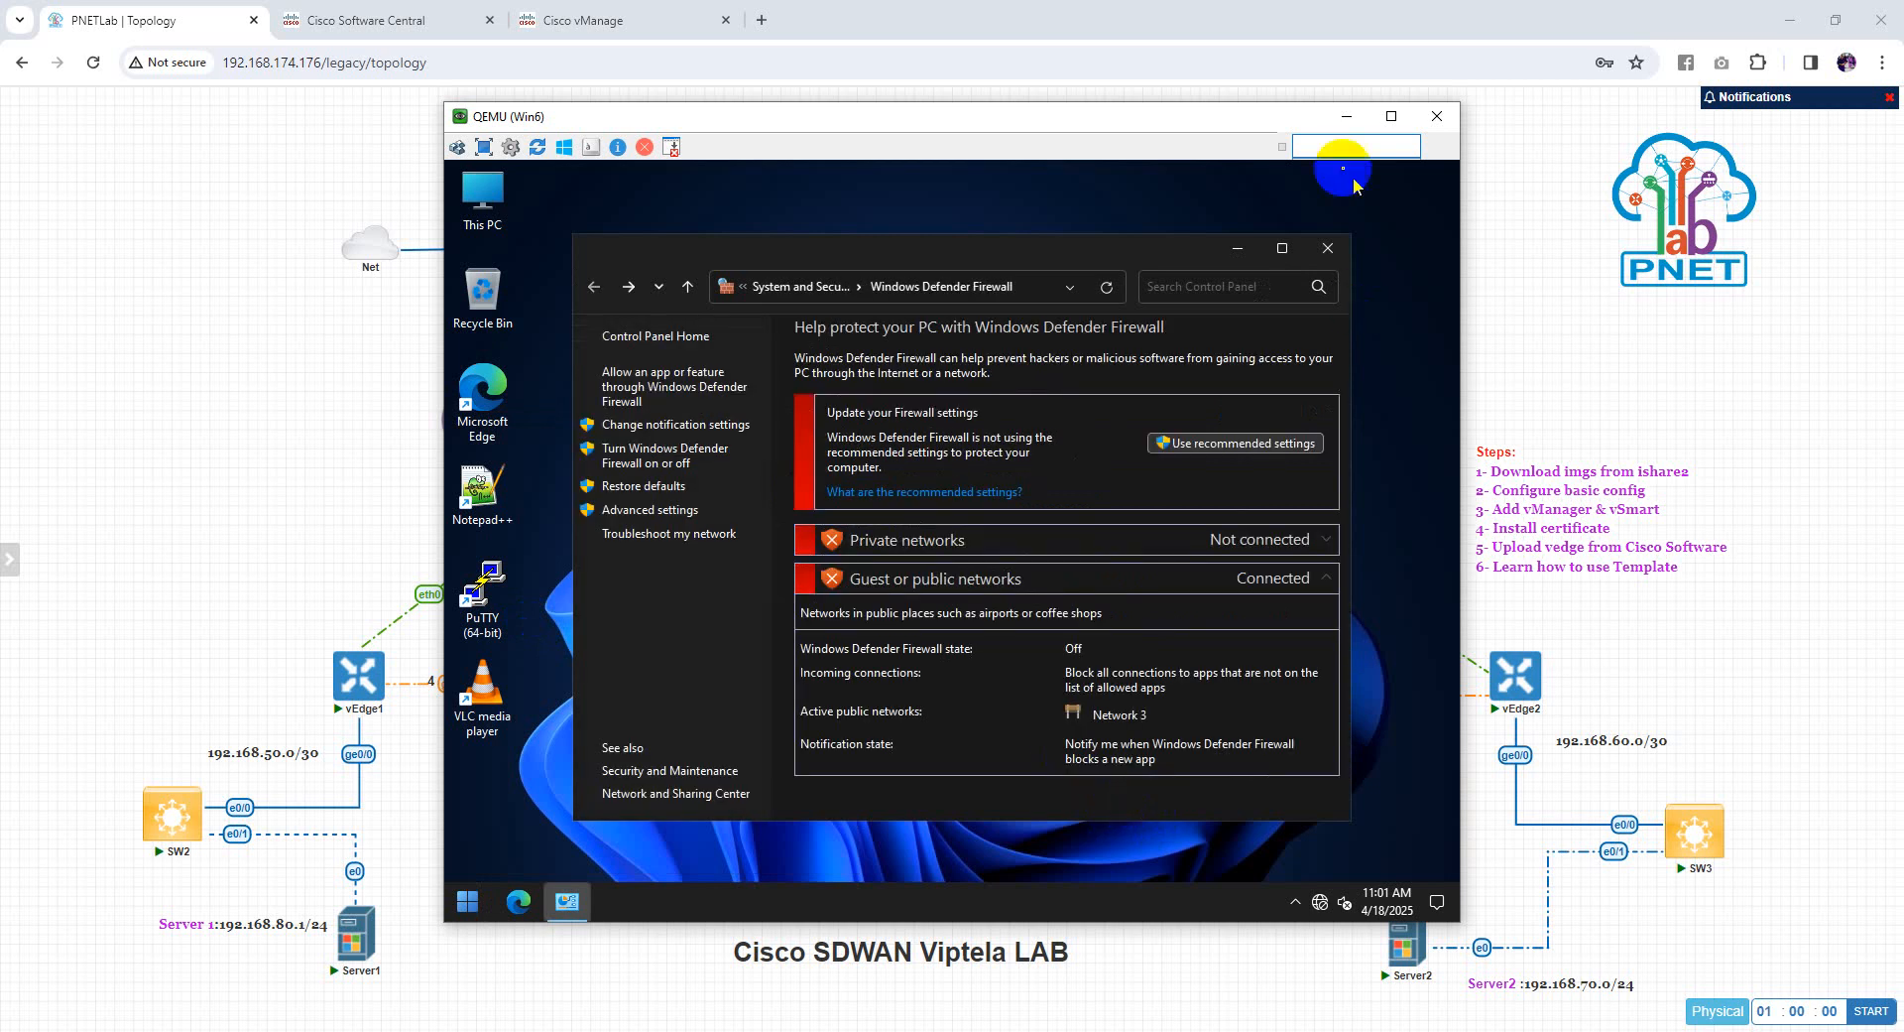
click(1328, 250)
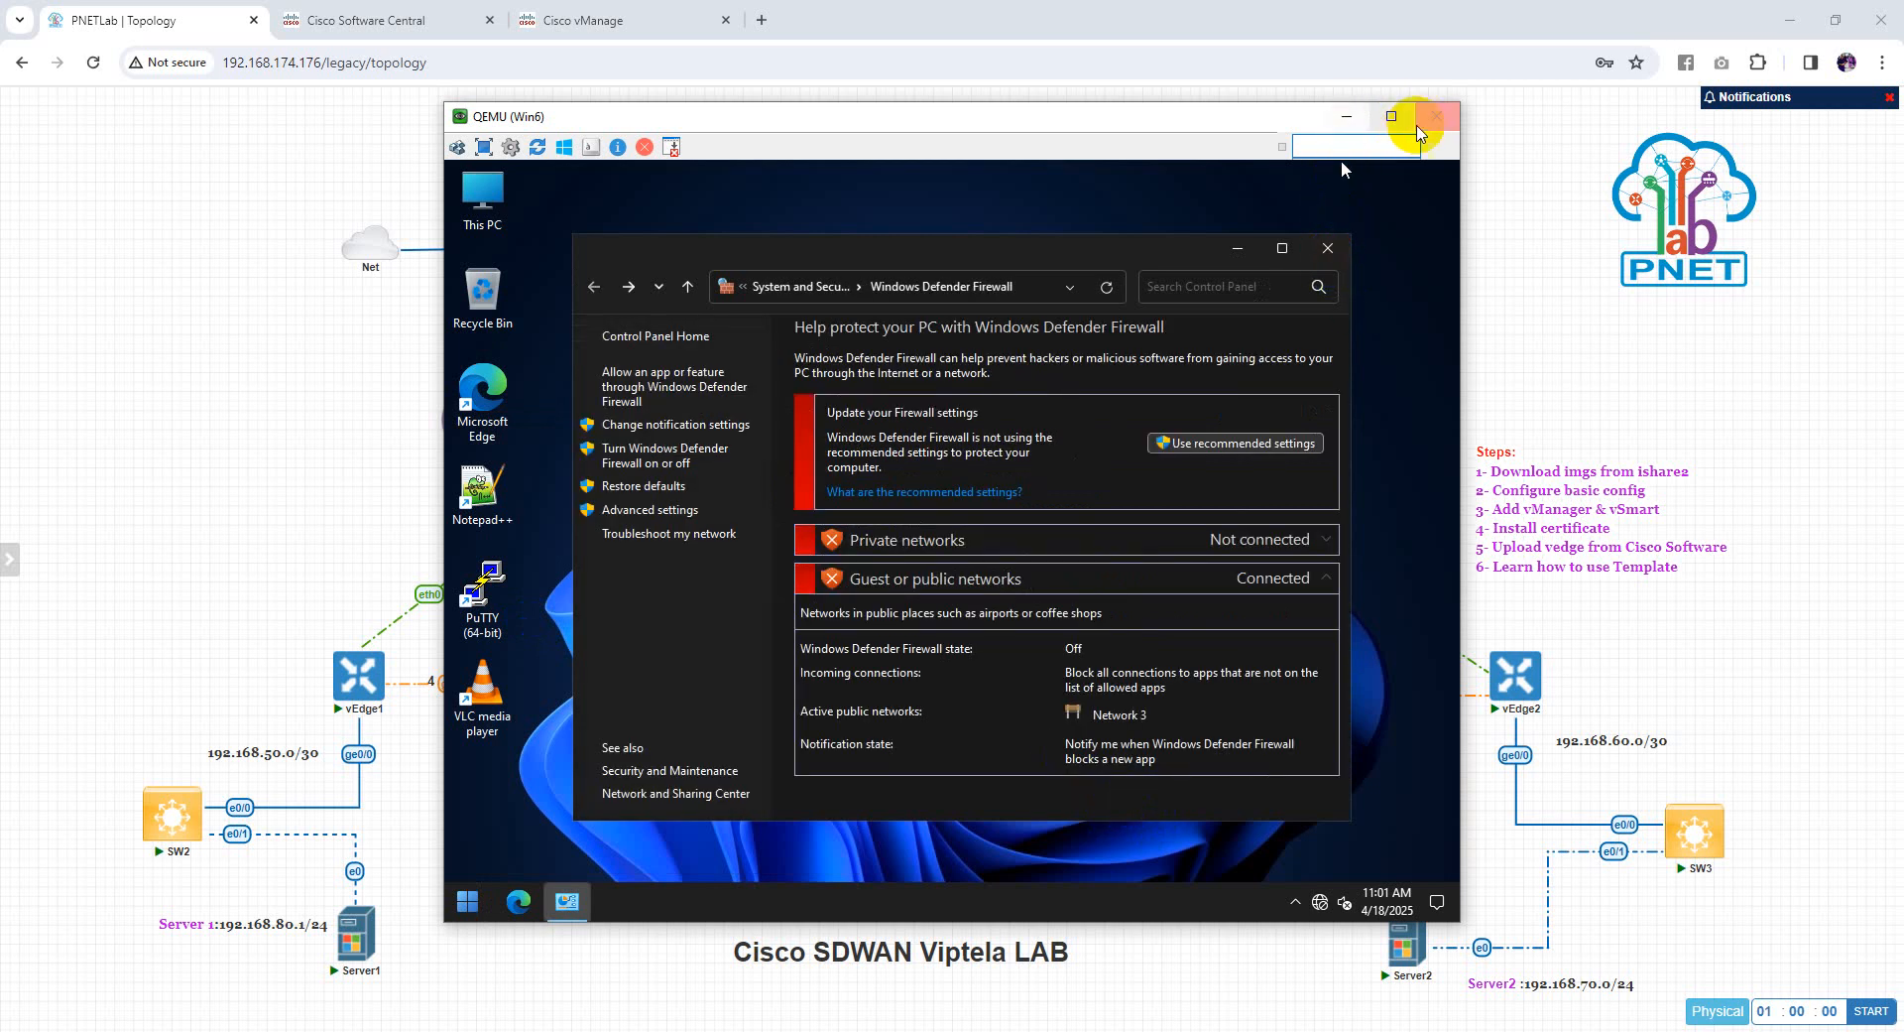
click(1423, 121)
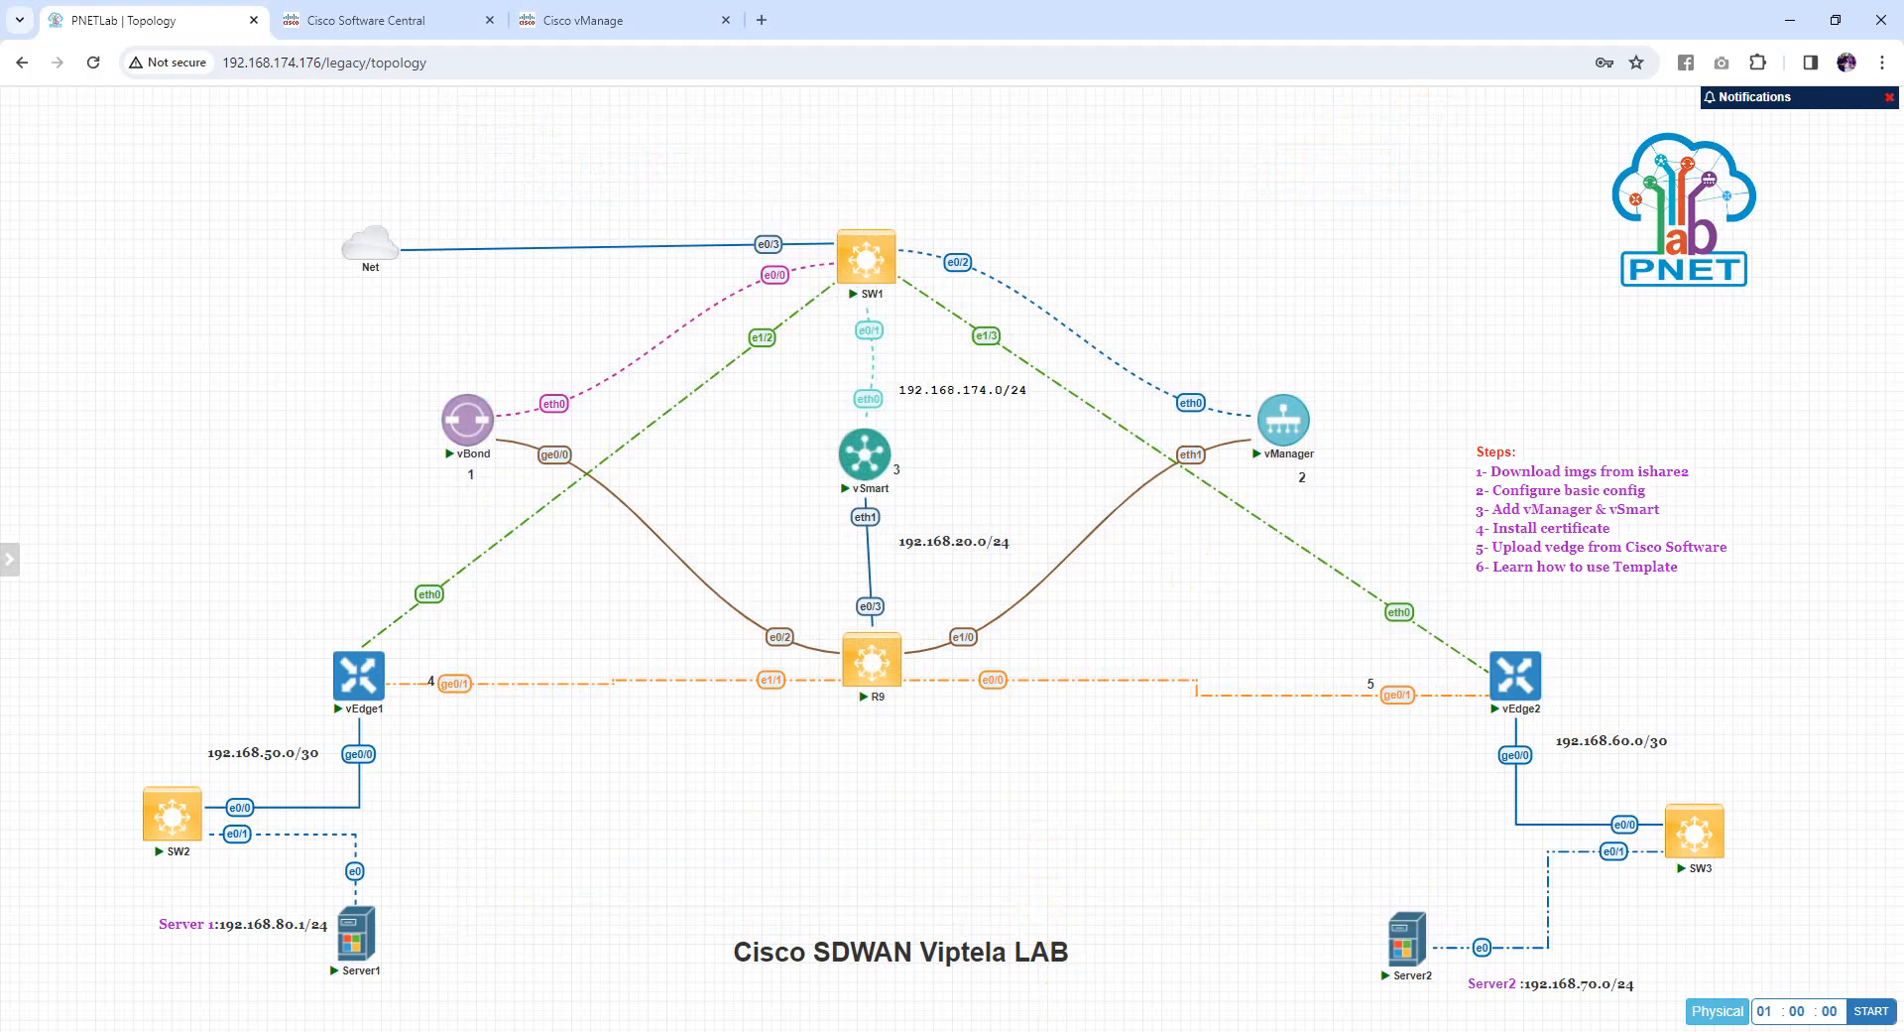
Rerun ping 192.168.80.2 from Server2's Command Prompt, now getting replies with 0% loss
click(1101, 1030)
click(840, 879)
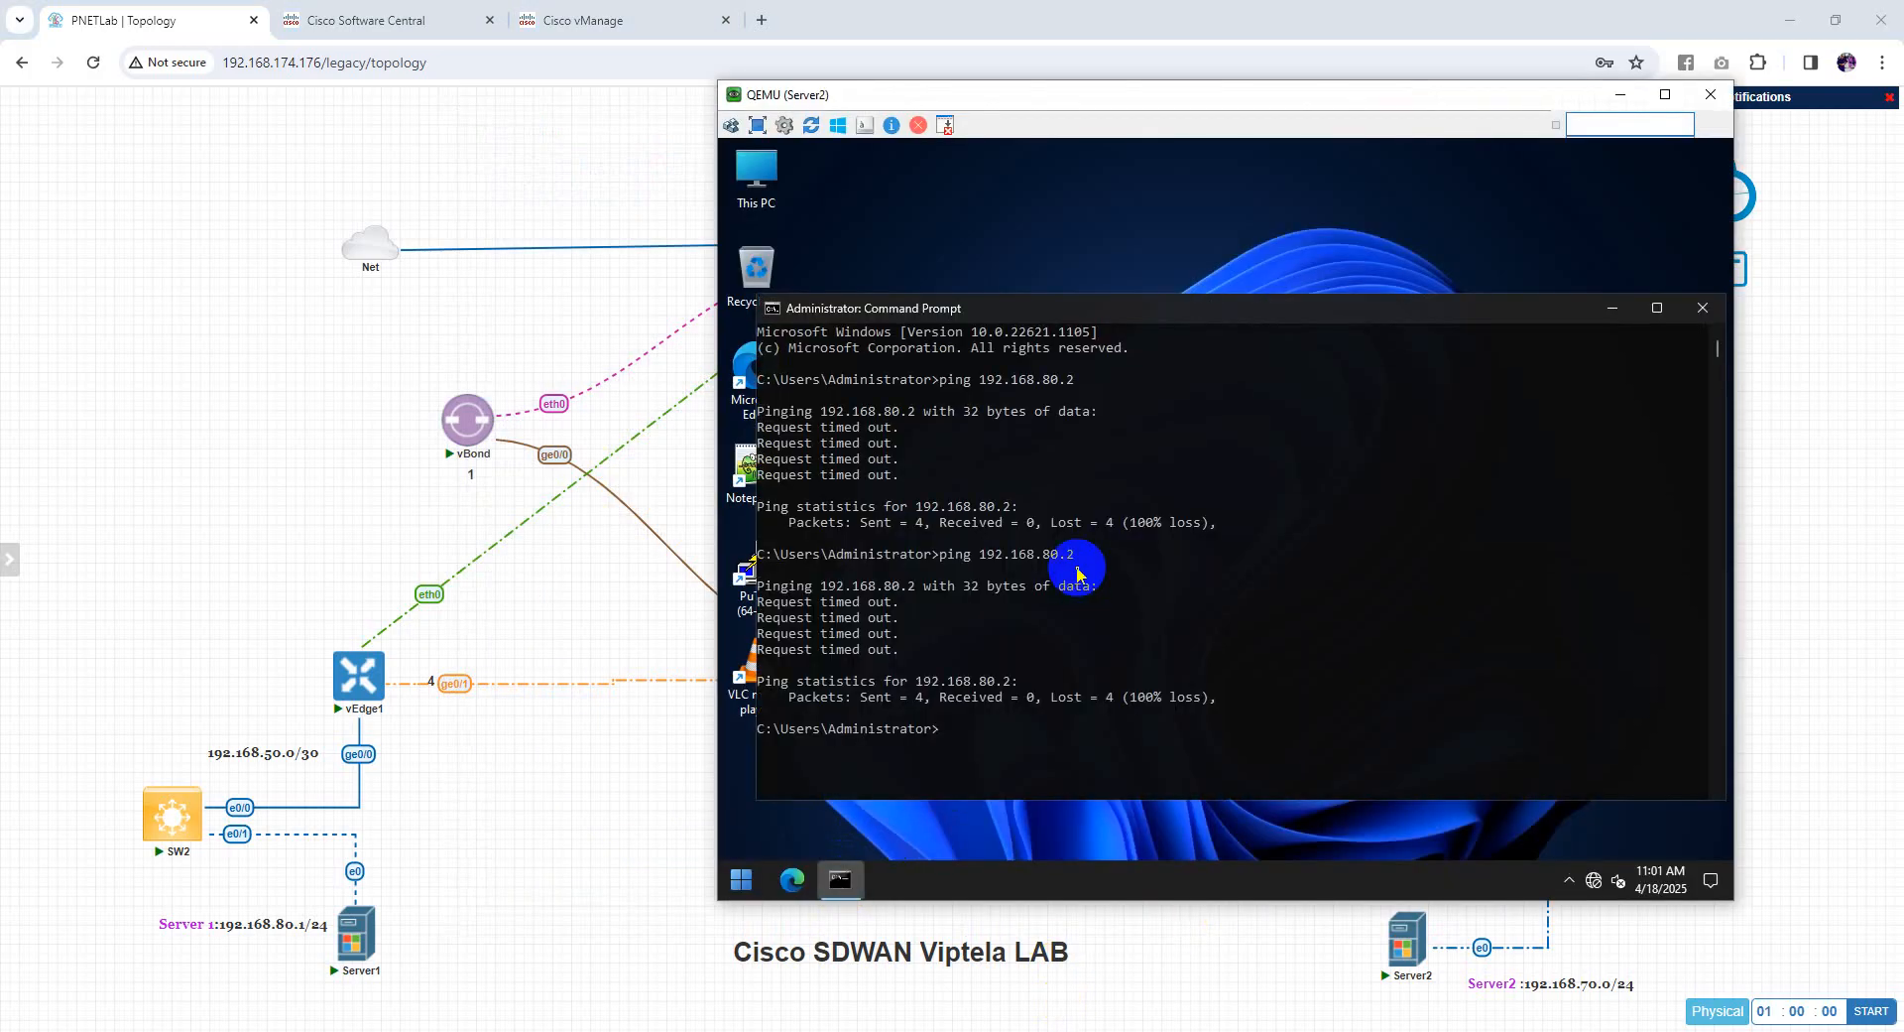
key(Up)
key(Return)
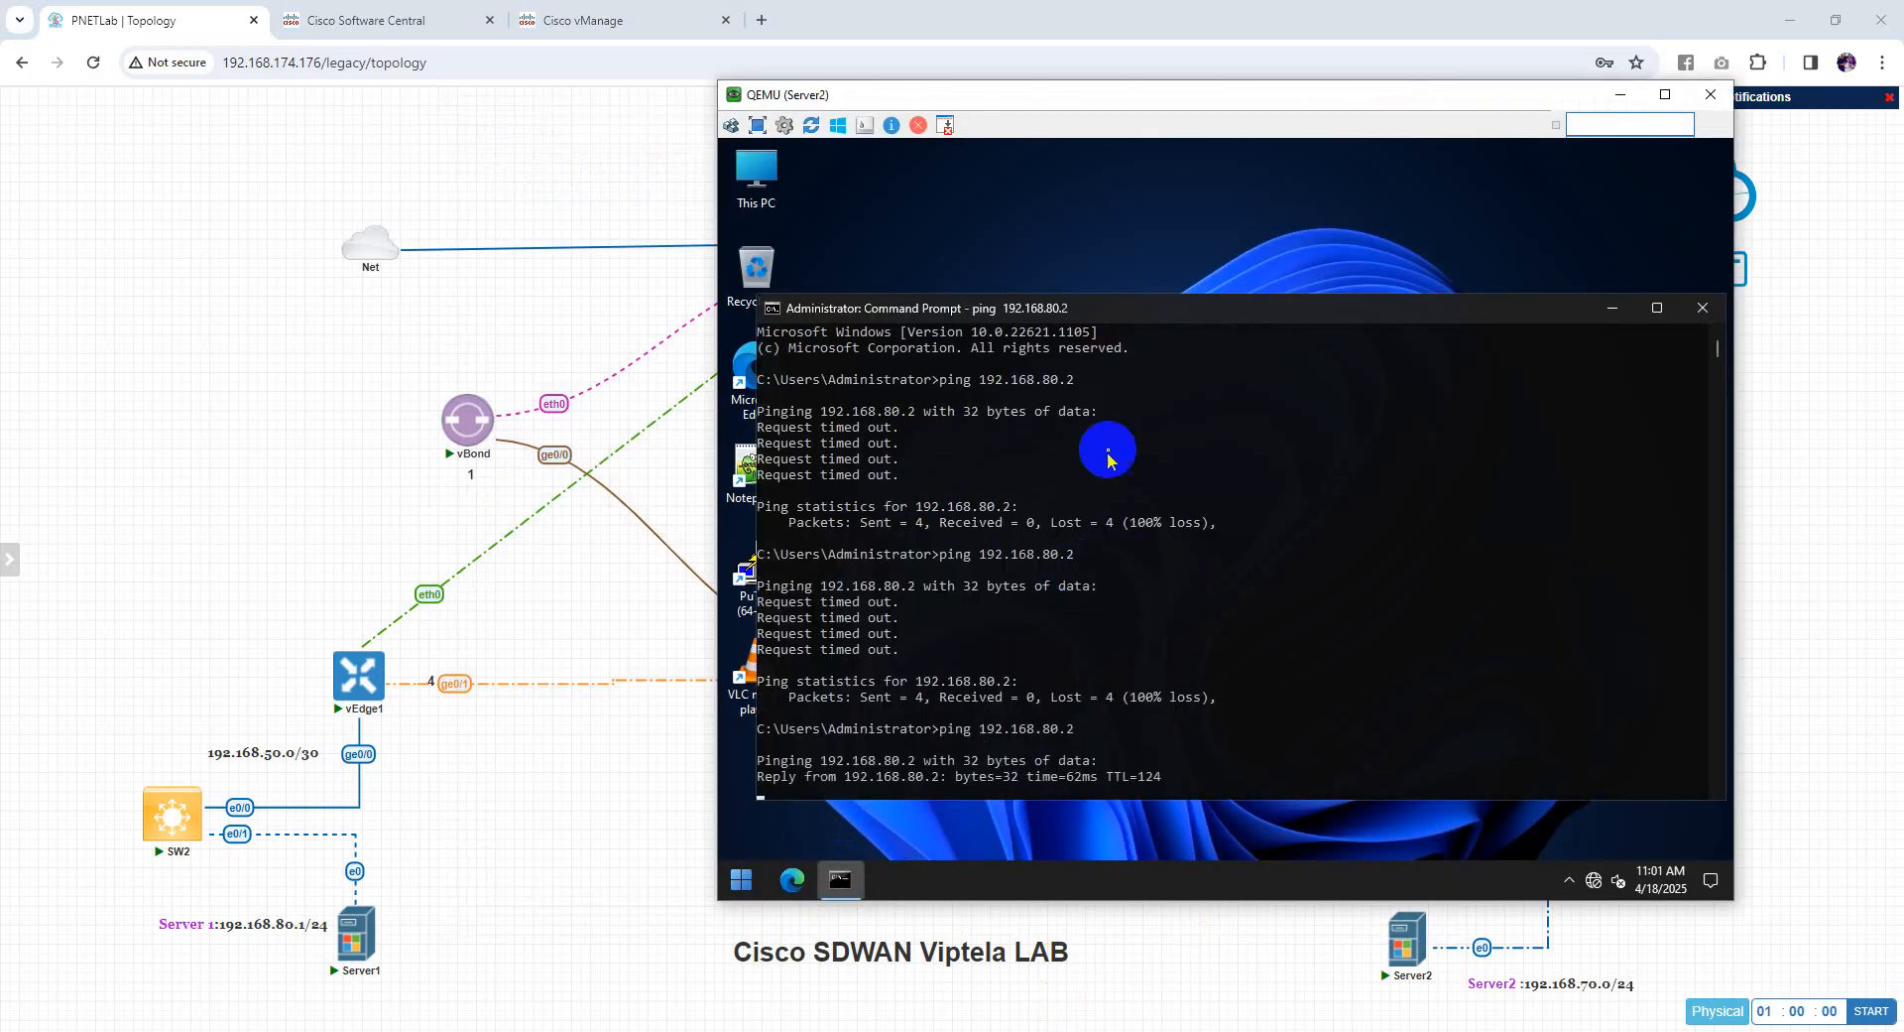
drag(1158, 311, 1164, 228)
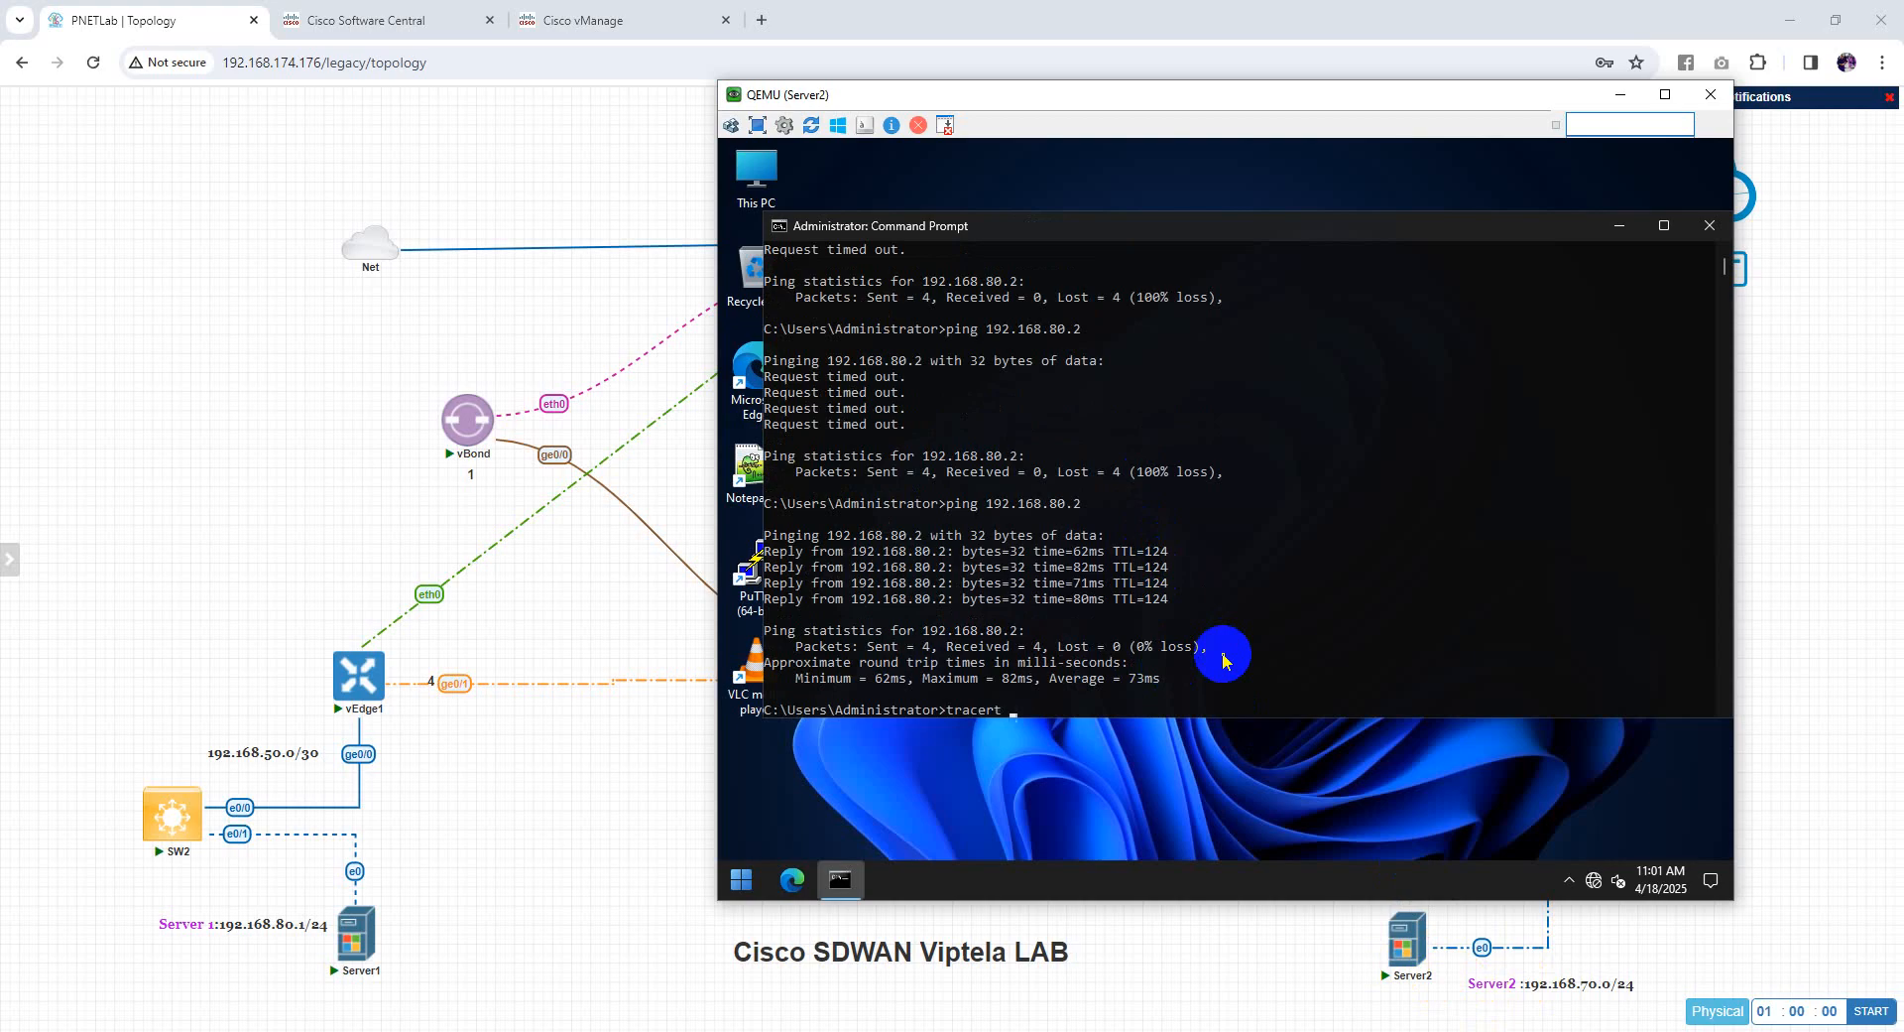
Run tracert 192.168.80.2 and minimize the Server2 console to show the topology
drag(1076, 504, 992, 508)
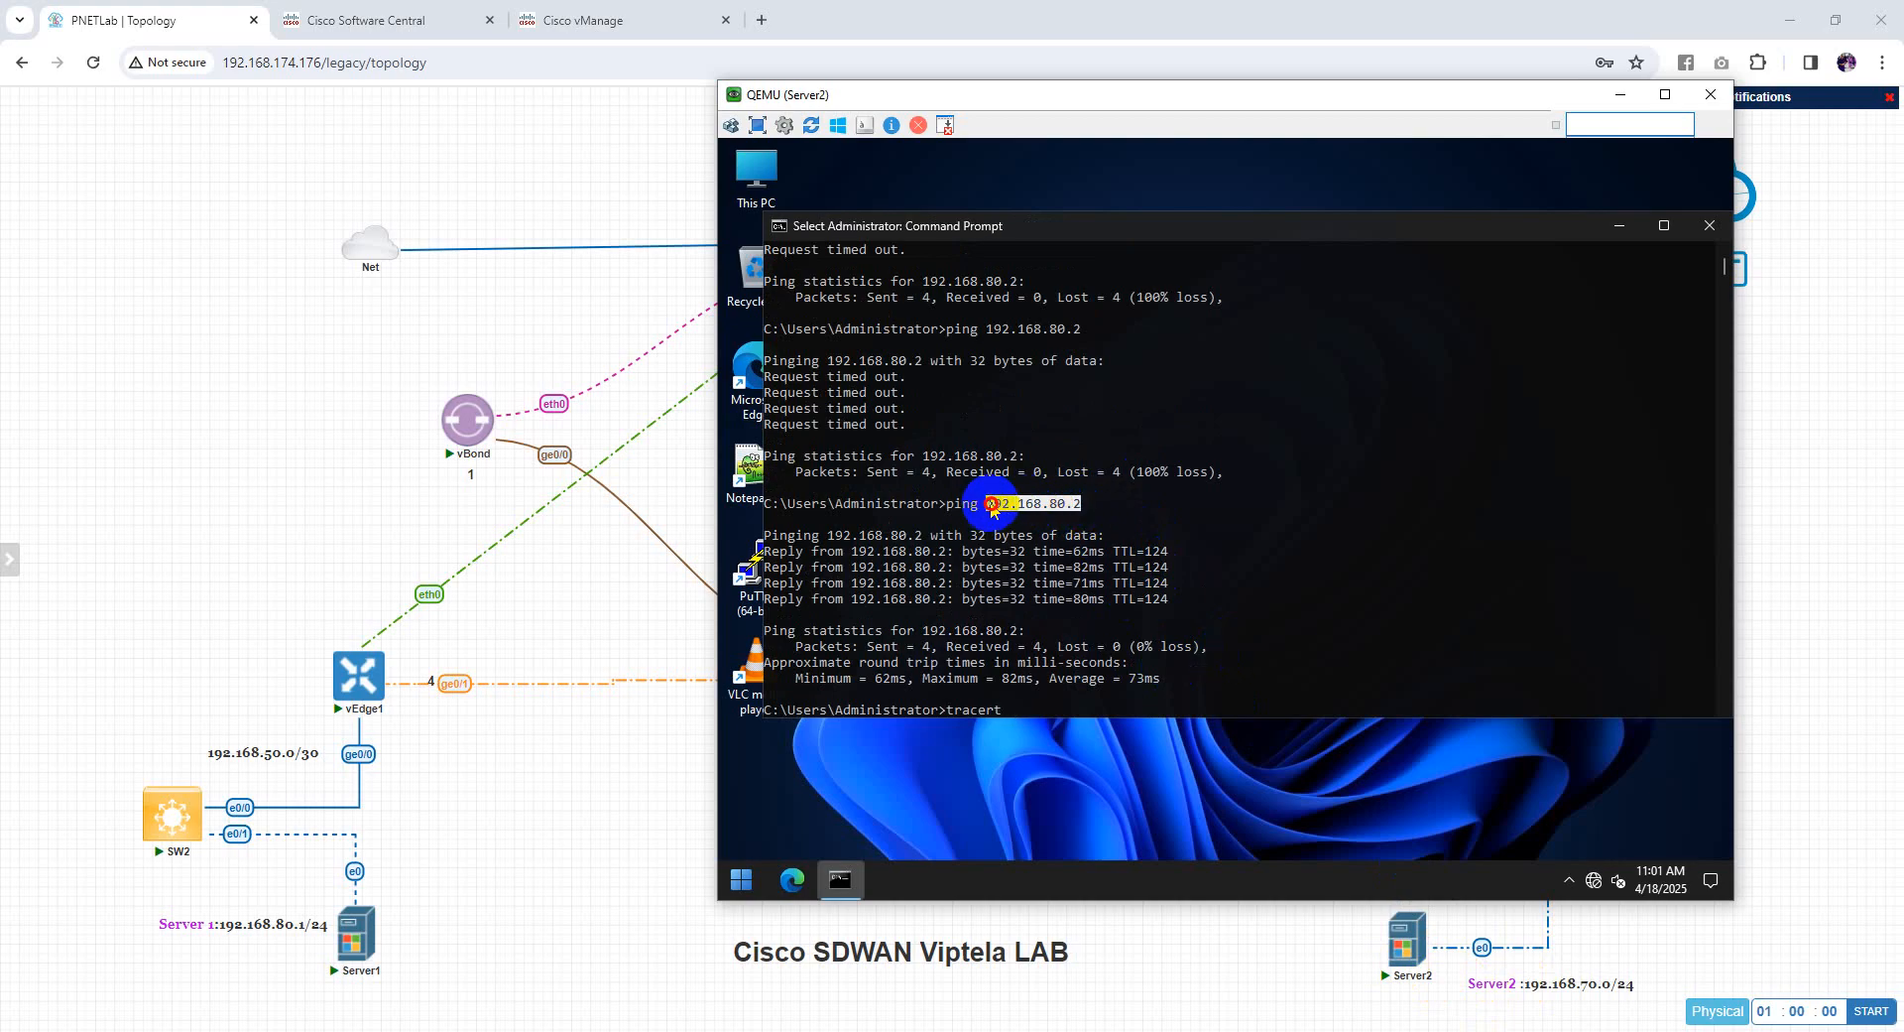
right_click(992, 508)
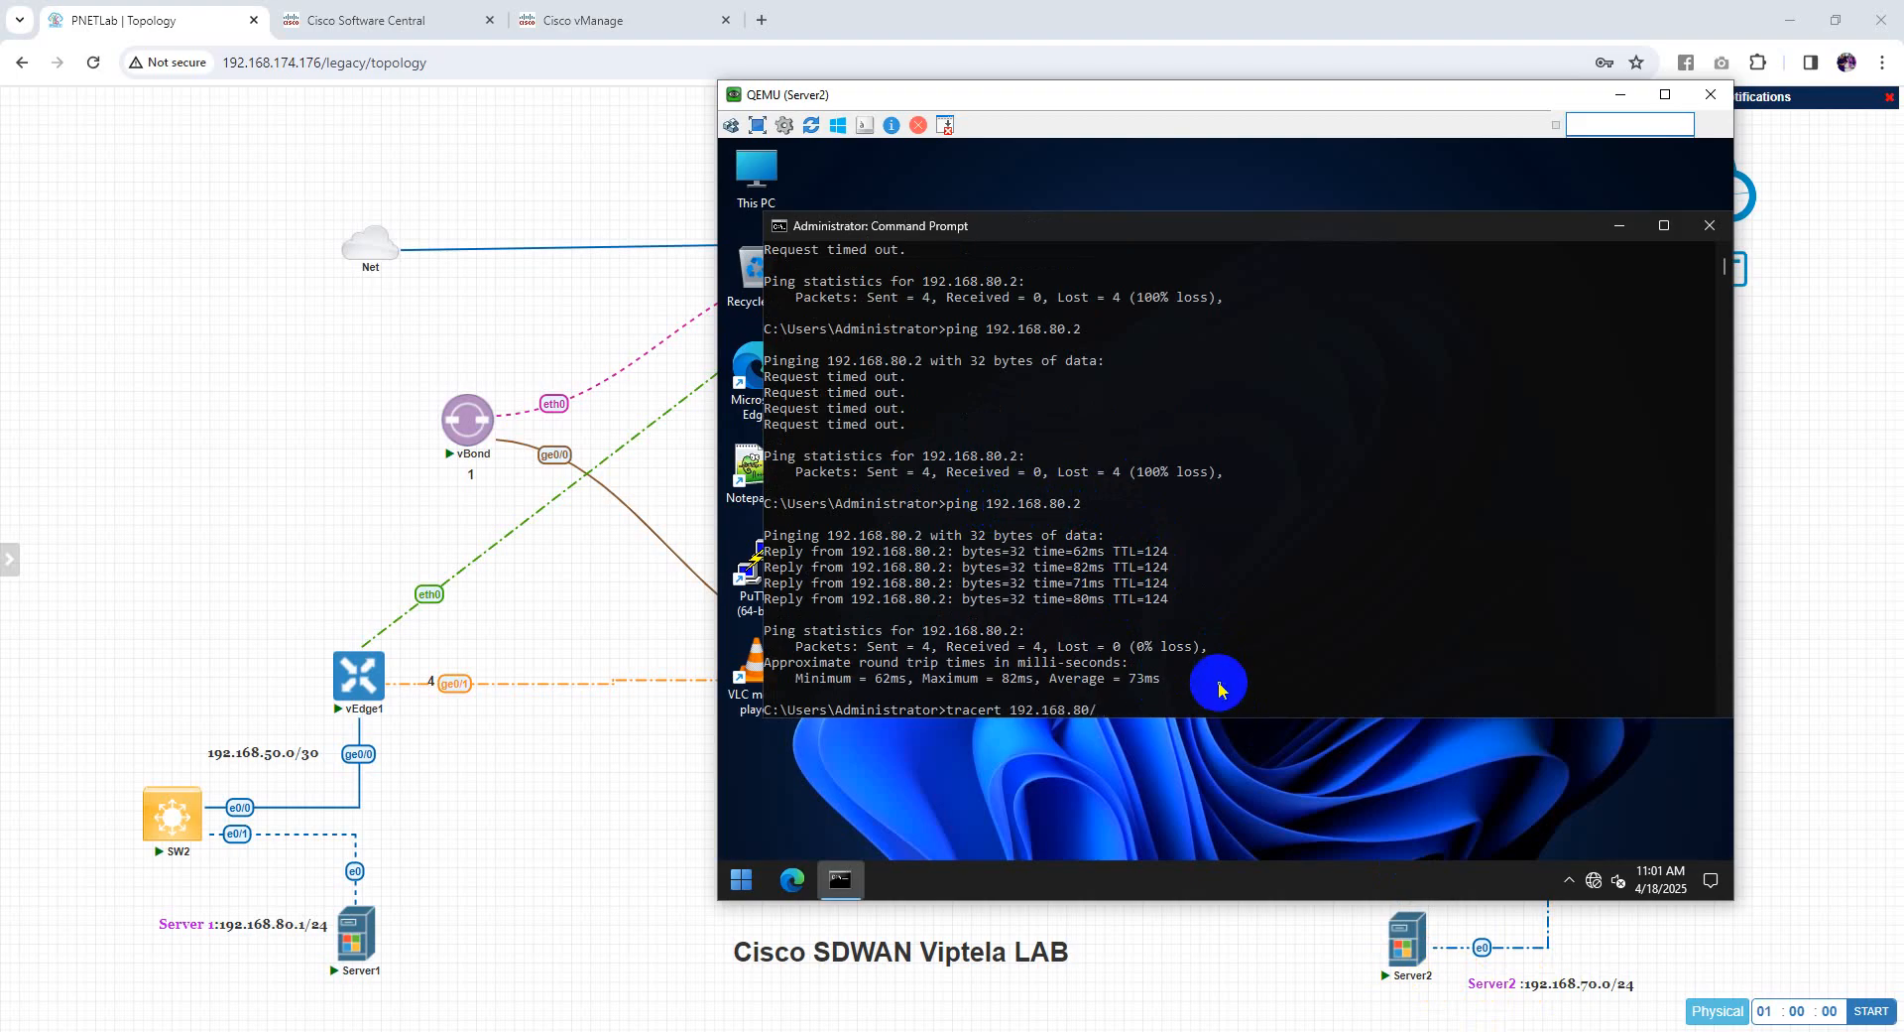
key(Return)
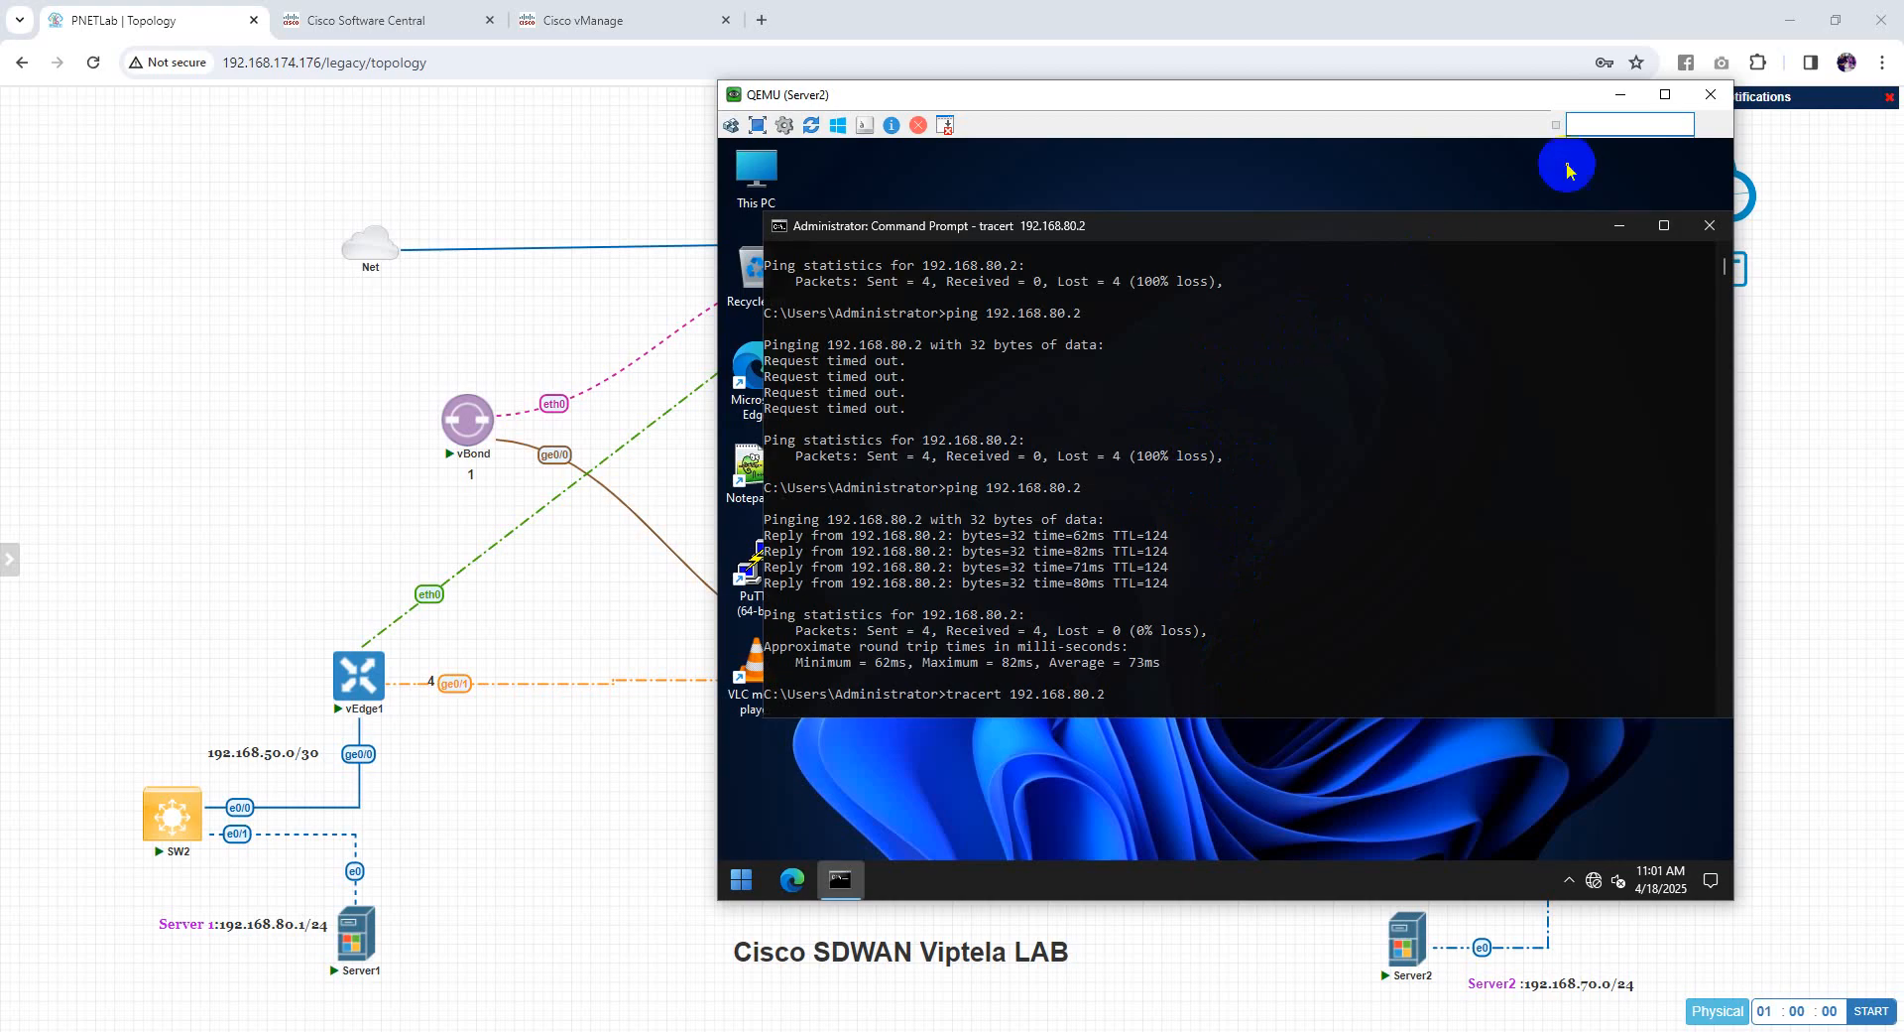
drag(1472, 114, 1299, 103)
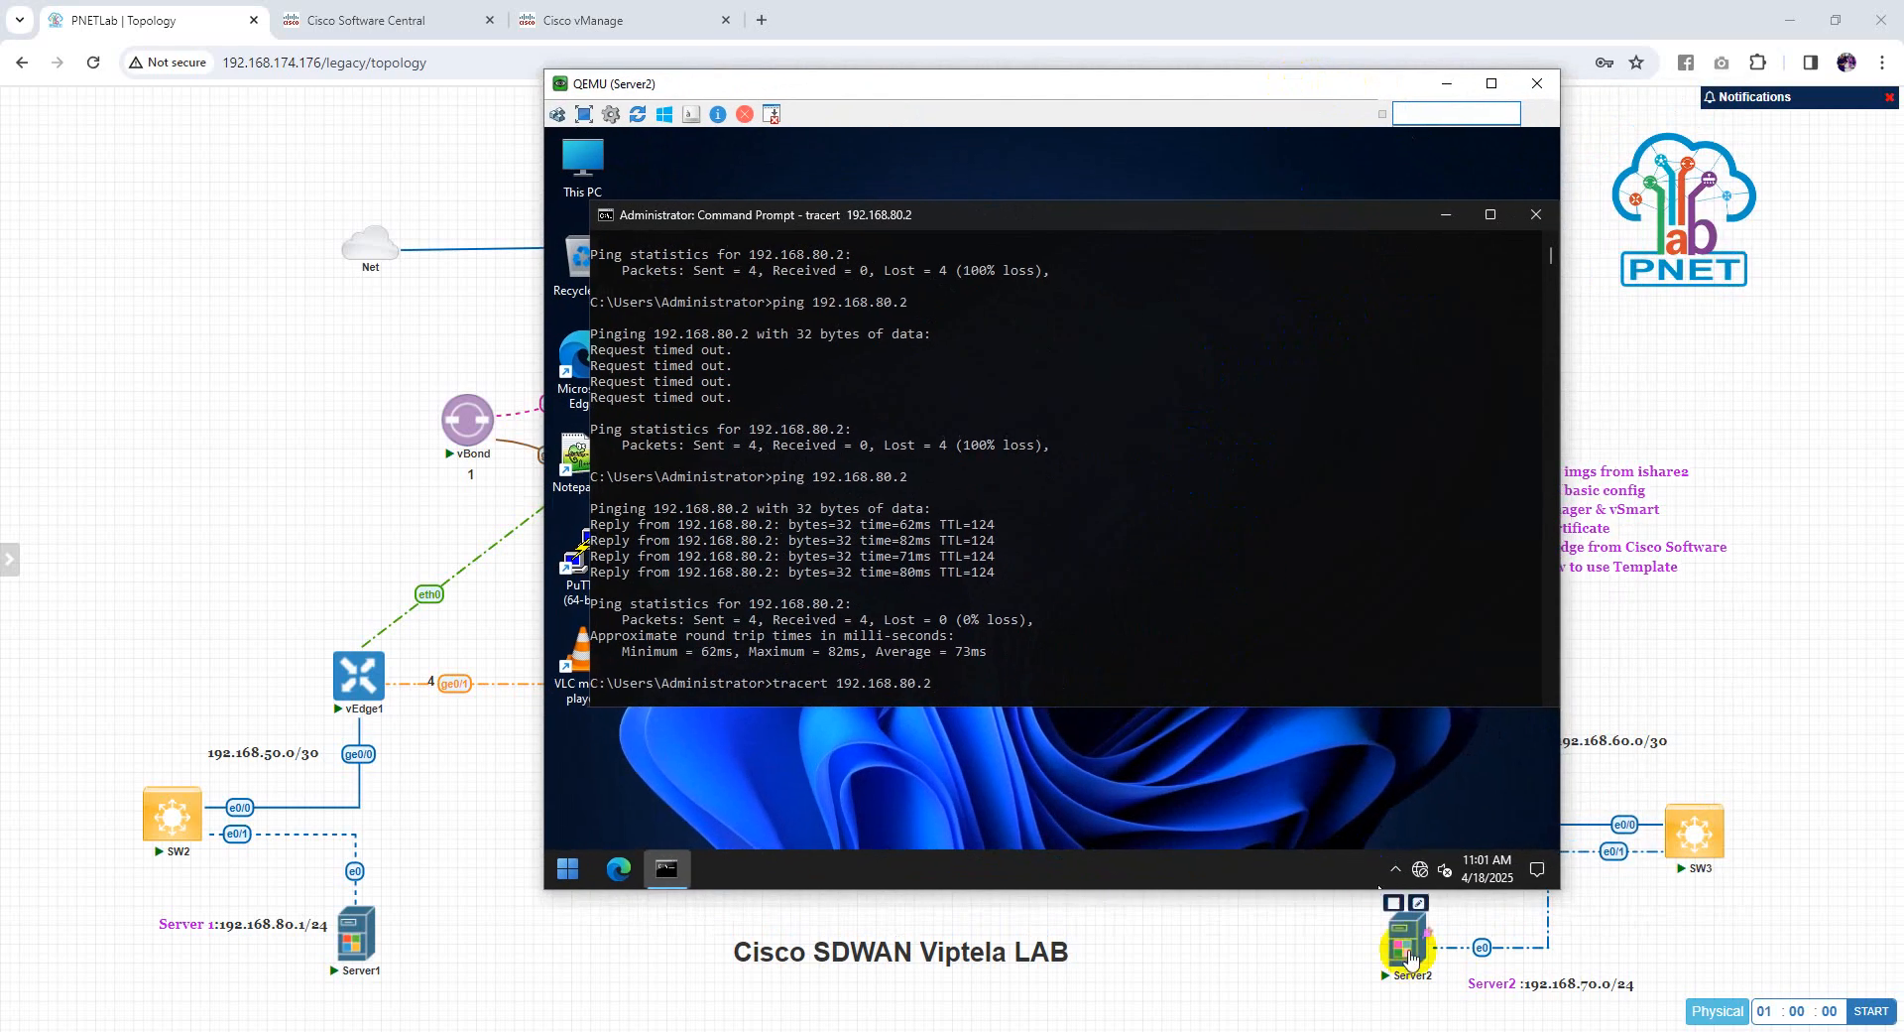
click(1446, 85)
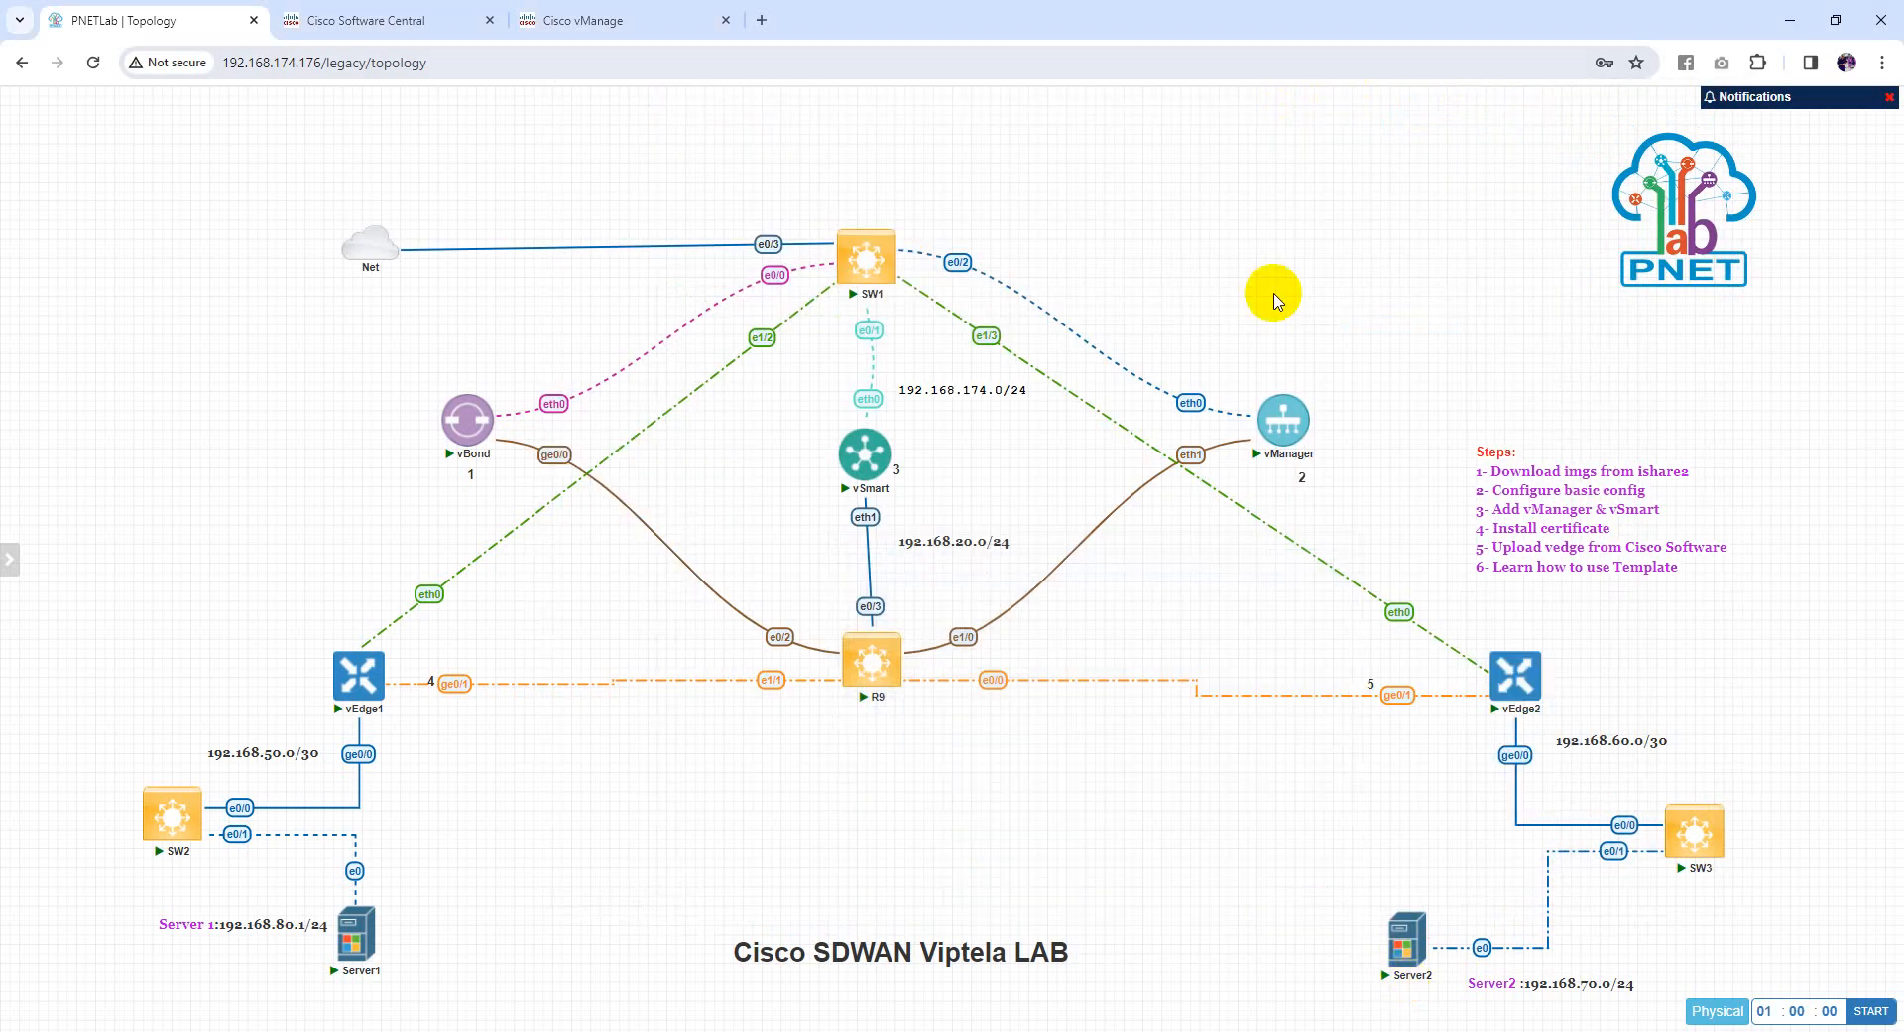